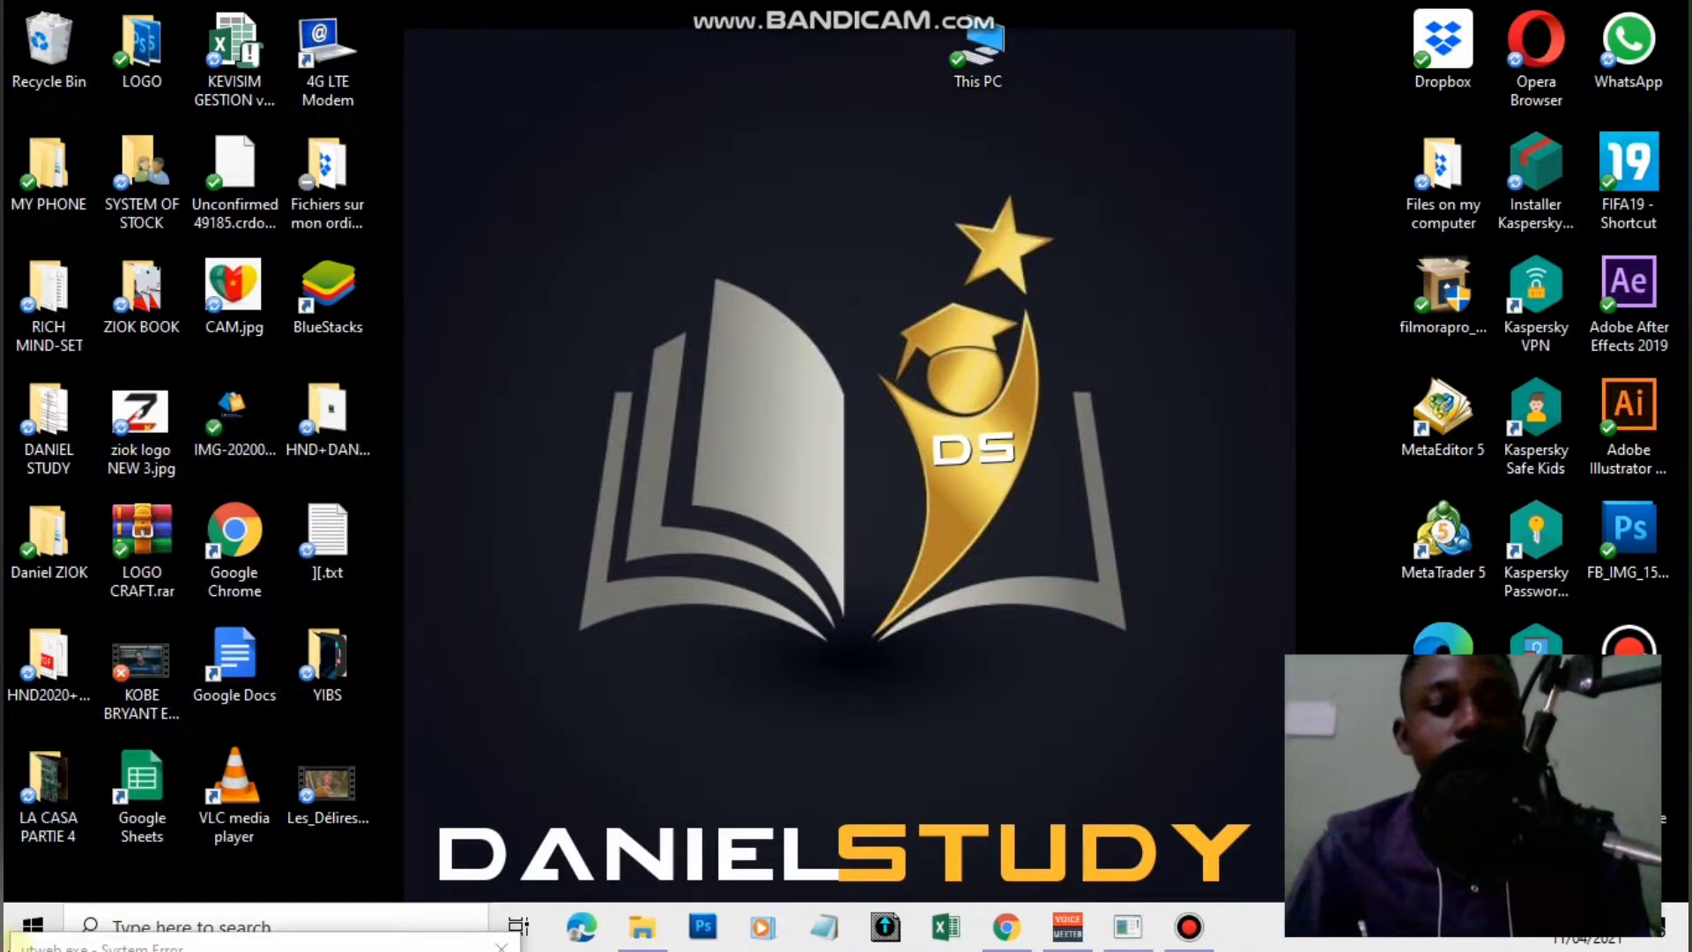
Search the computer for the Bijou SA application using "BI".
{"action": "left_click", "coordinate": [19, 931]}
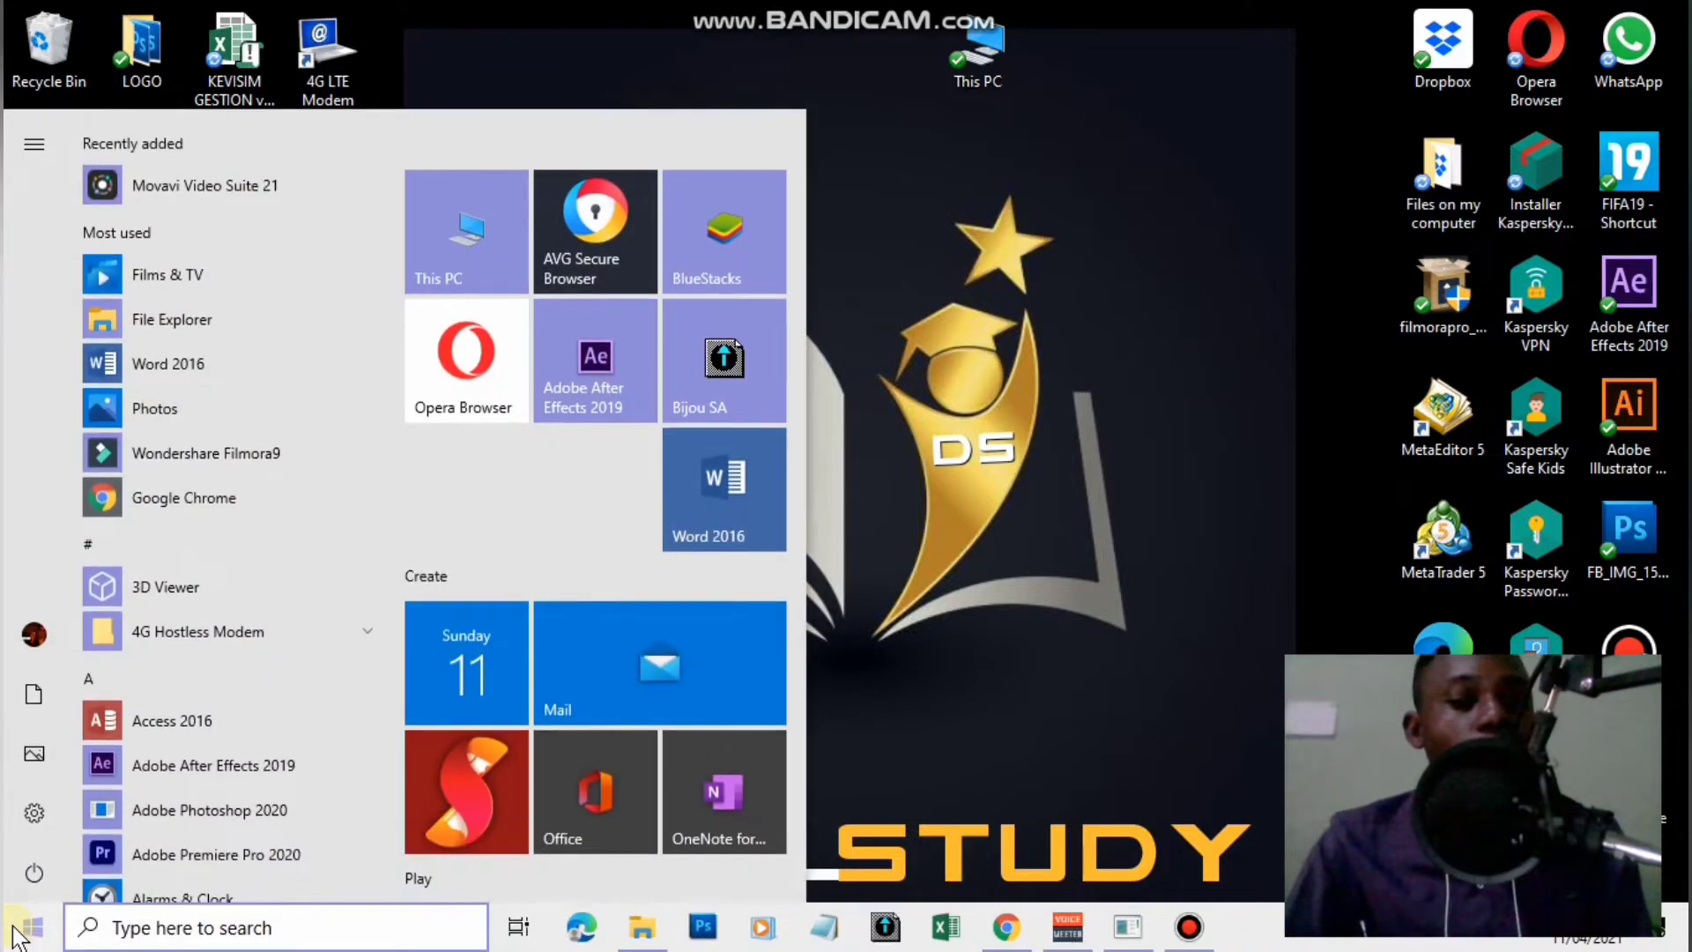
{"action": "left_click", "coordinate": [952, 551]}
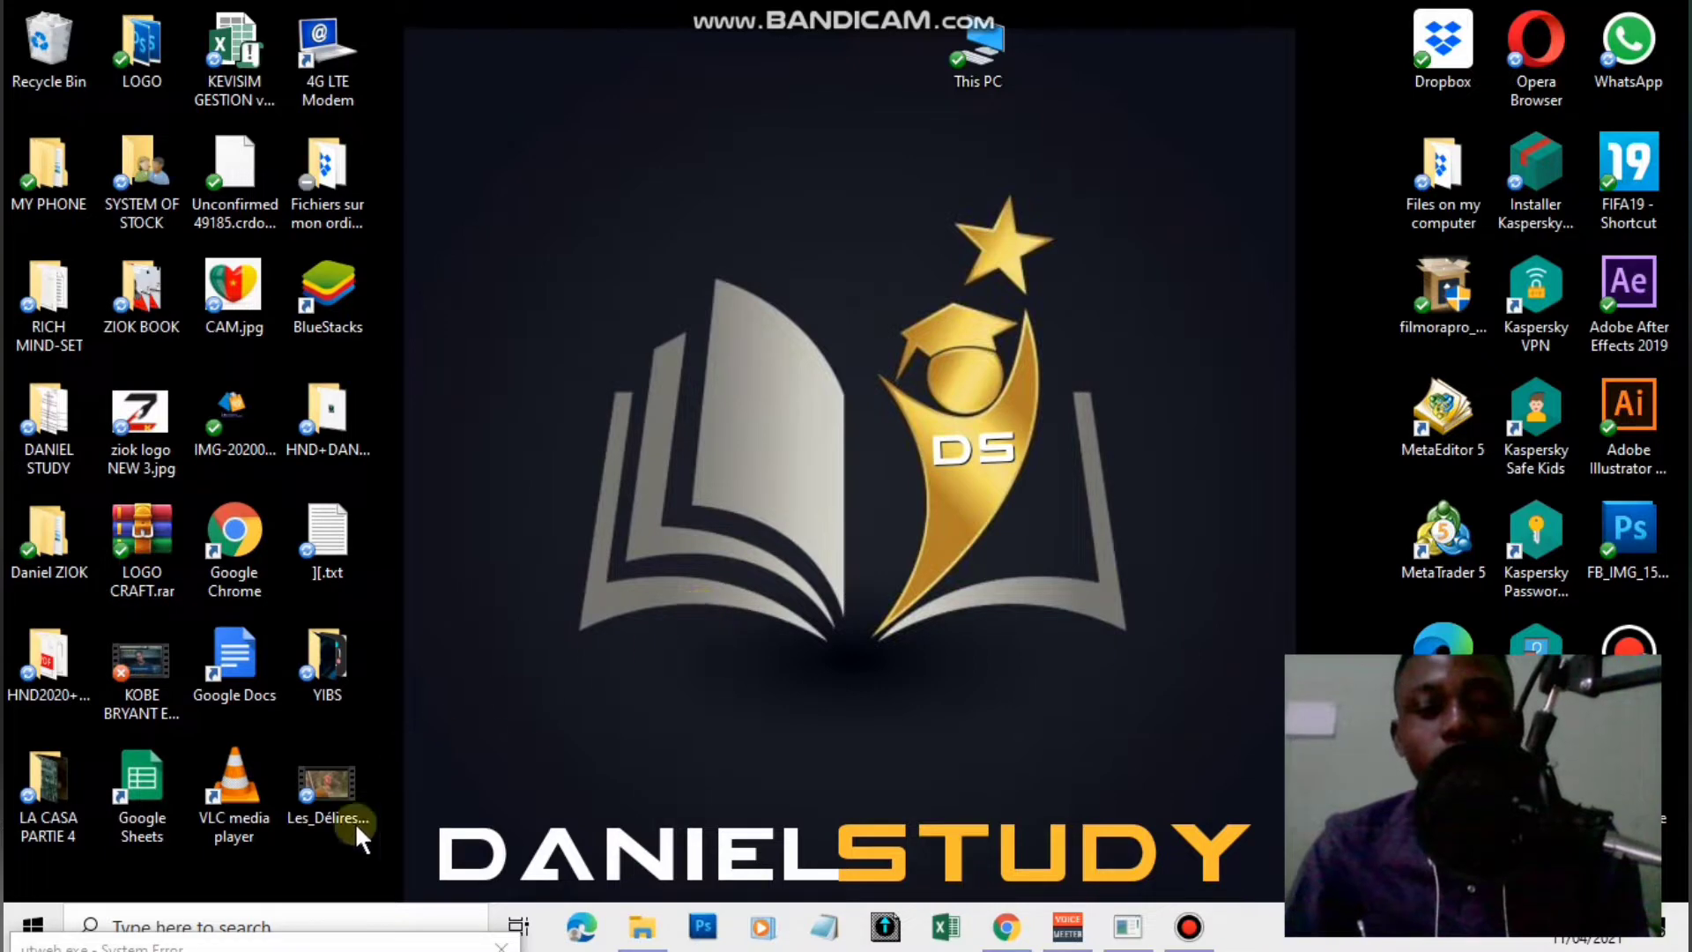
{"action": "left_click", "coordinate": [291, 916]}
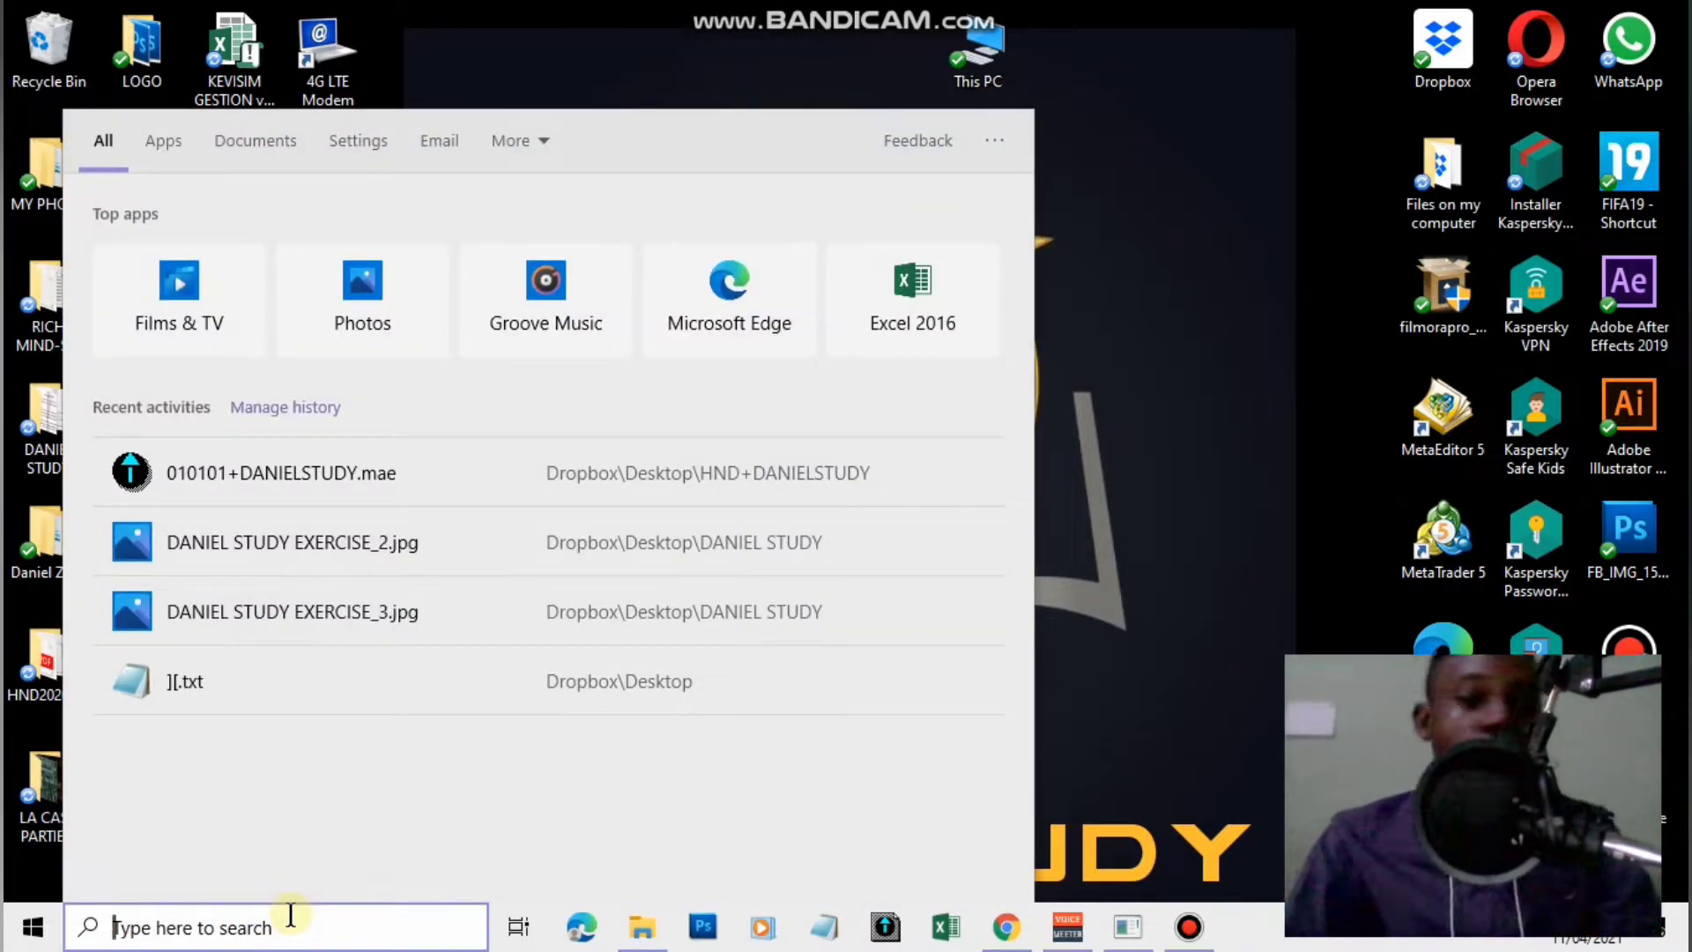
{"action": "type", "text": "BIY"}
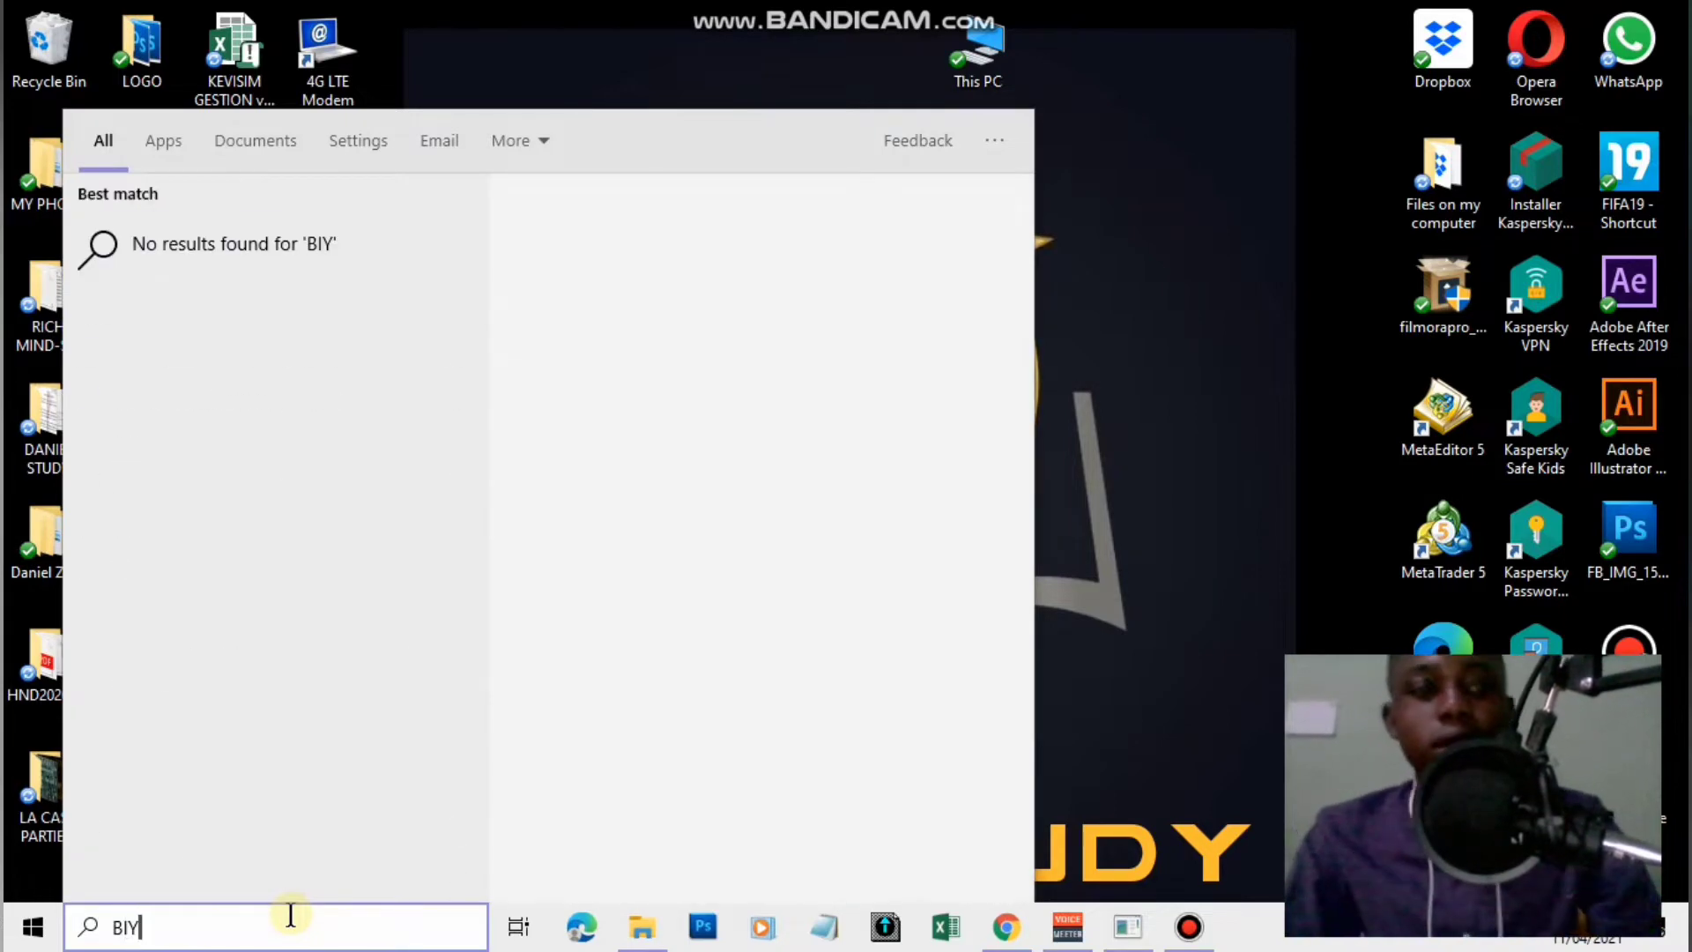
{"action": "key", "text": "BackSpace"}
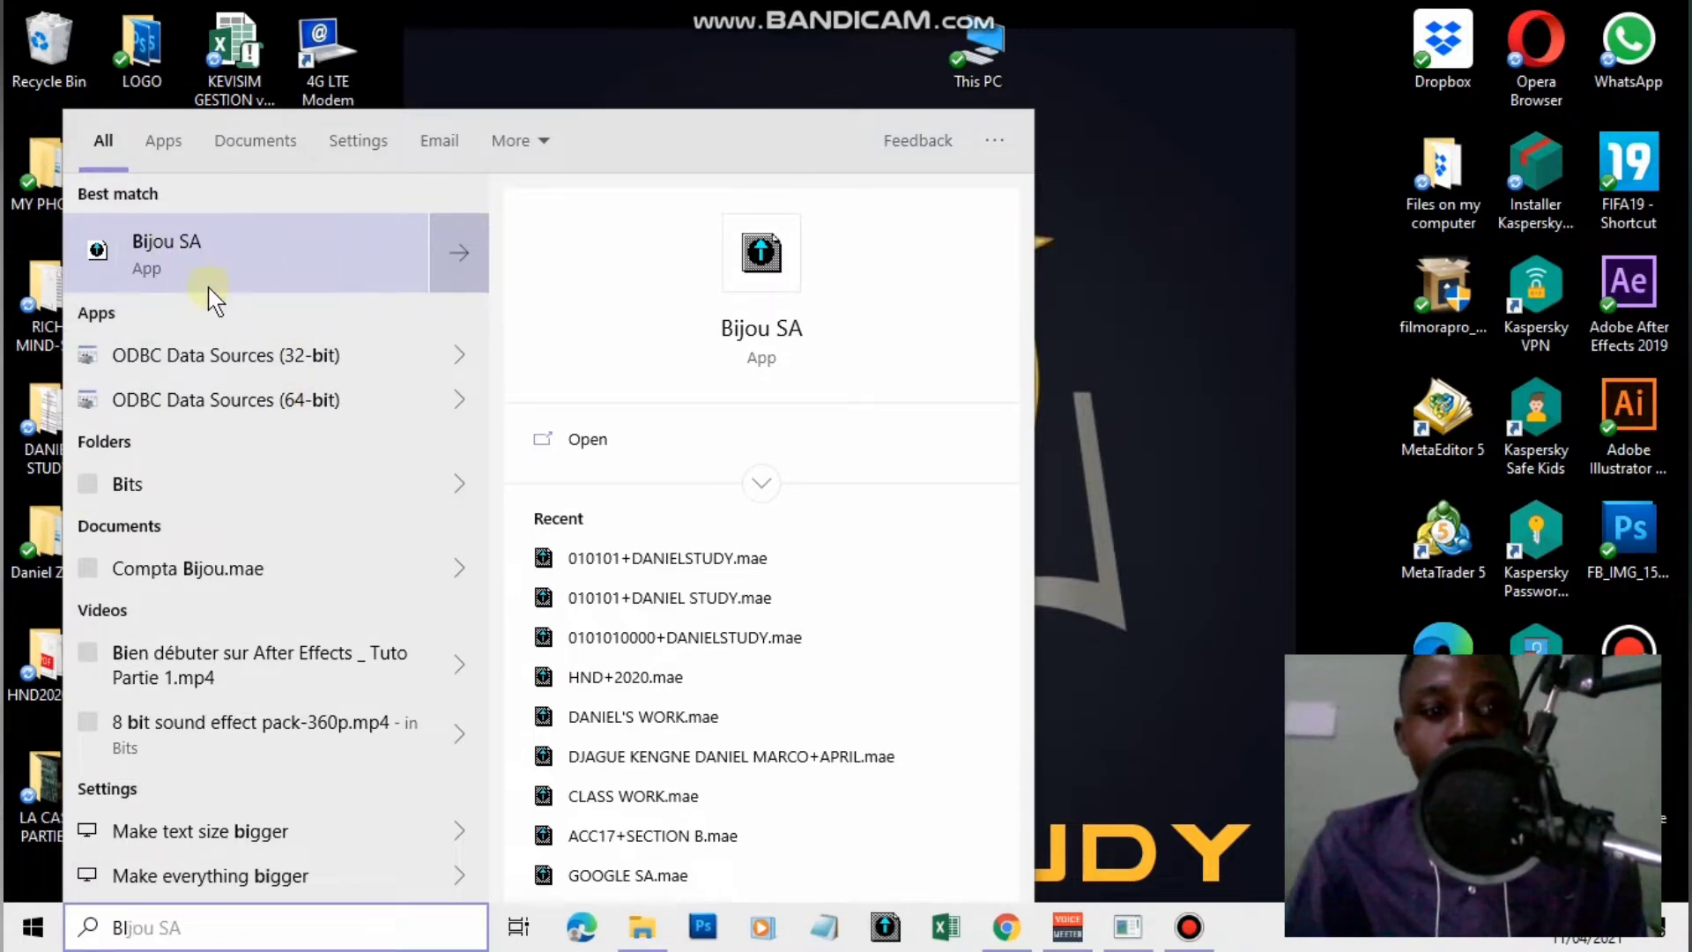
{"action": "key", "text": "BackSpace"}
{"action": "key", "text": "BackSpace"}
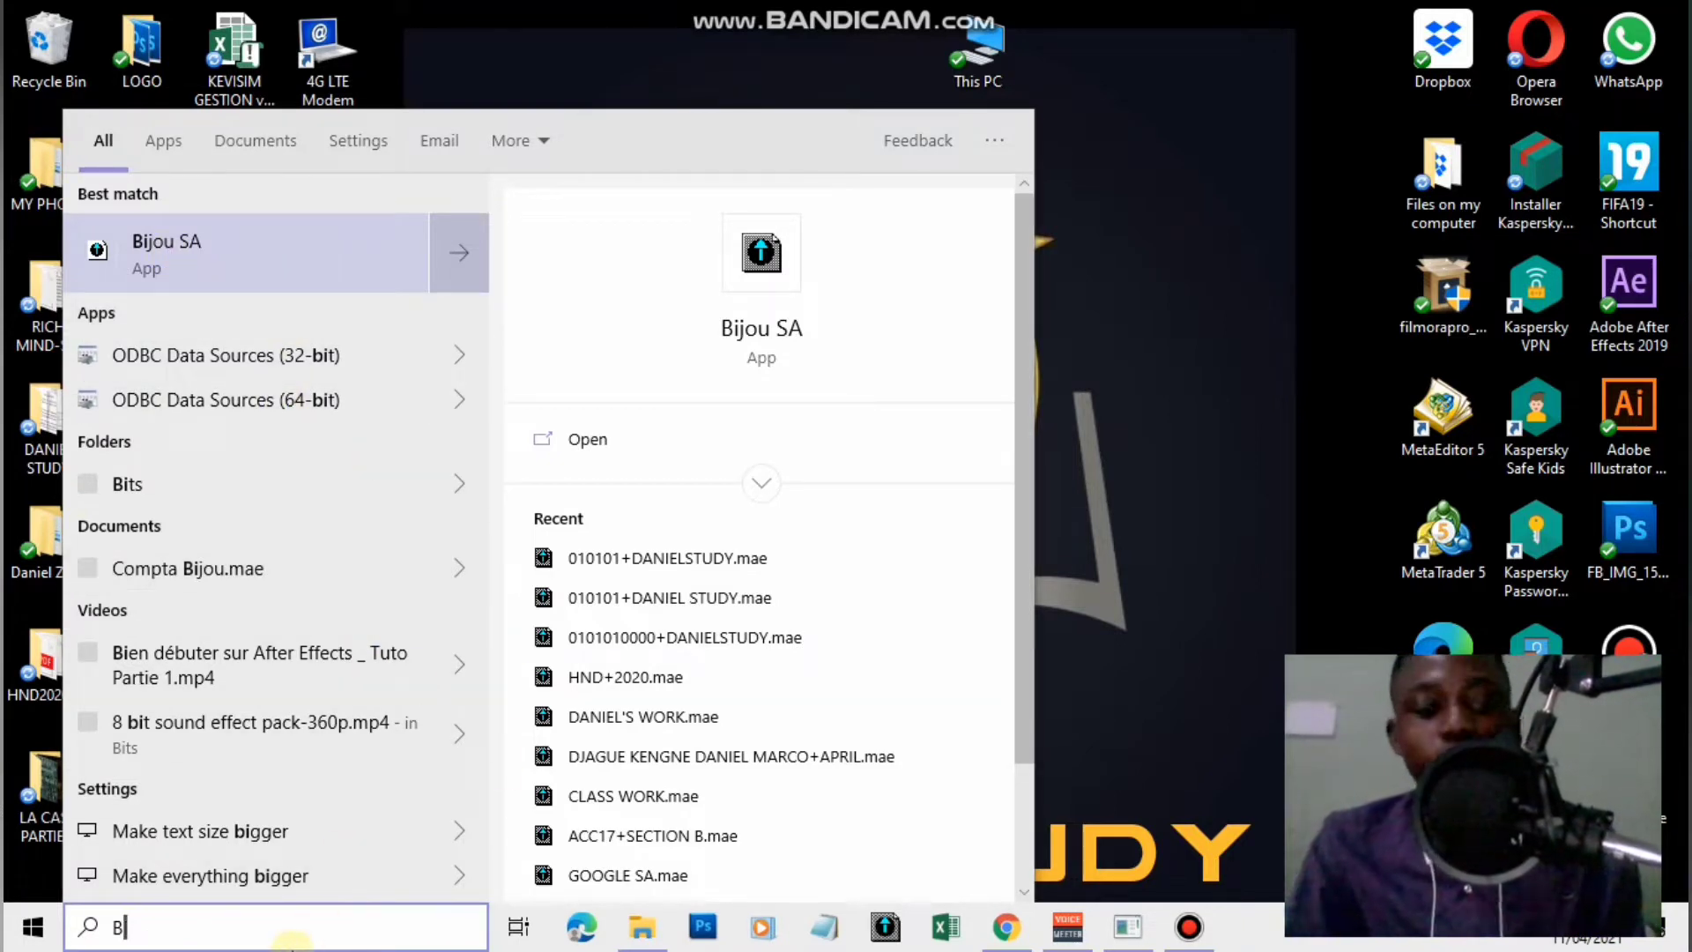
{"action": "left_click", "coordinate": [1133, 584]}
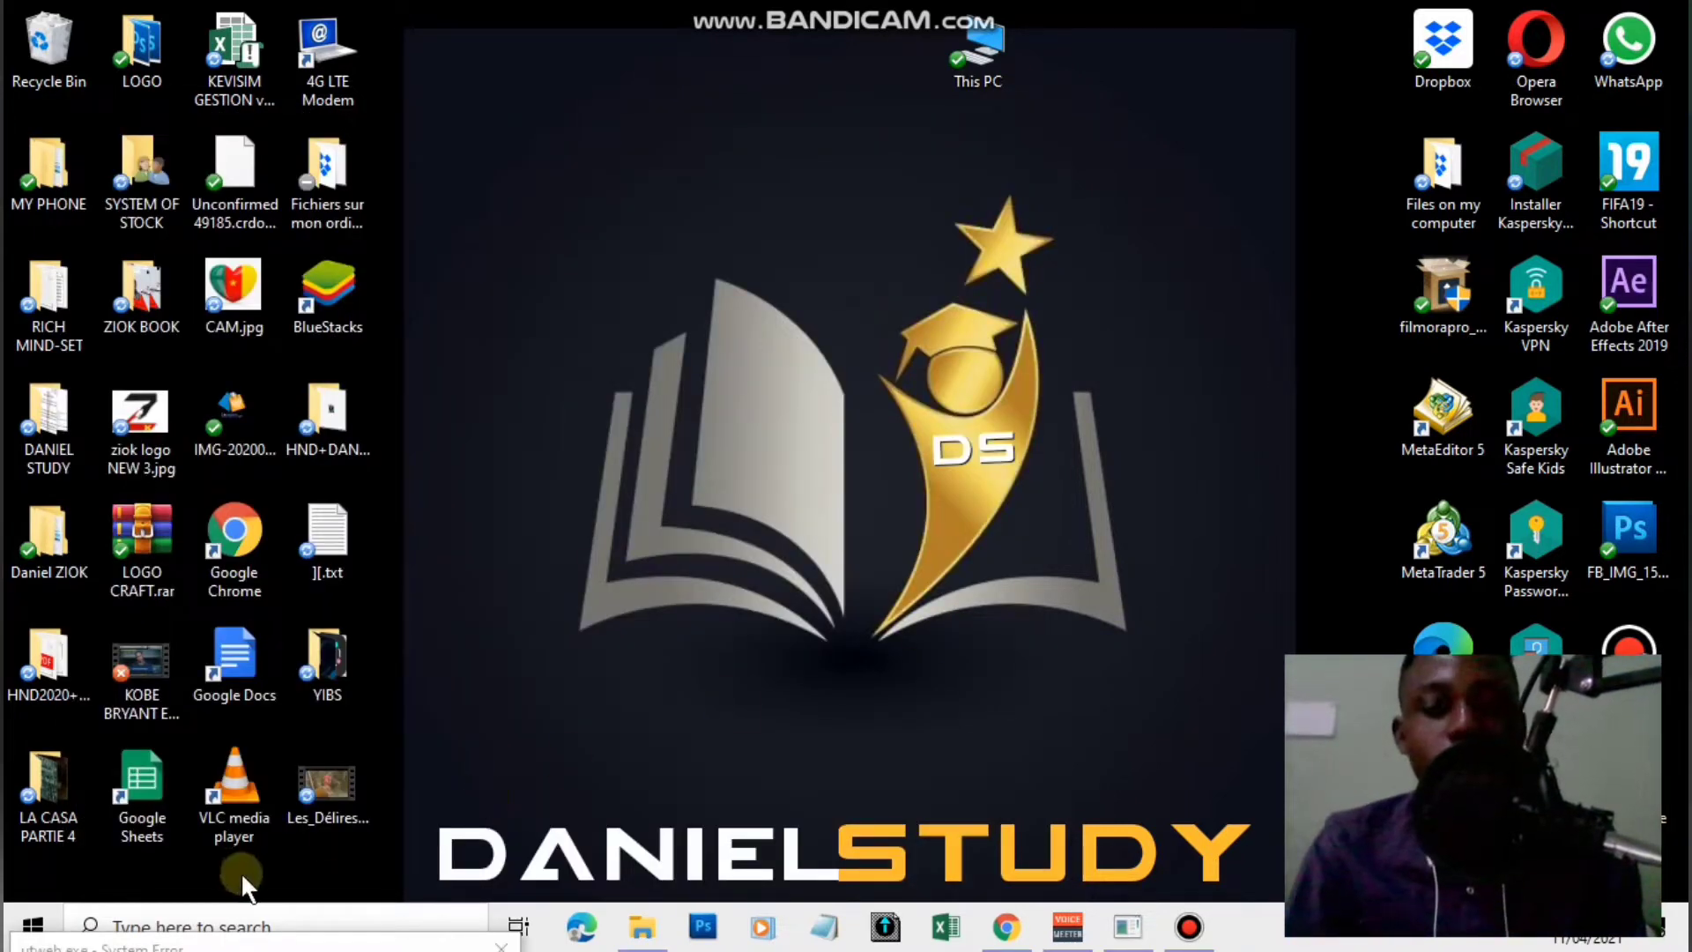
Locate Accounting 100 in the Sage group of the installed applications list.
{"action": "left_click", "coordinate": [36, 929]}
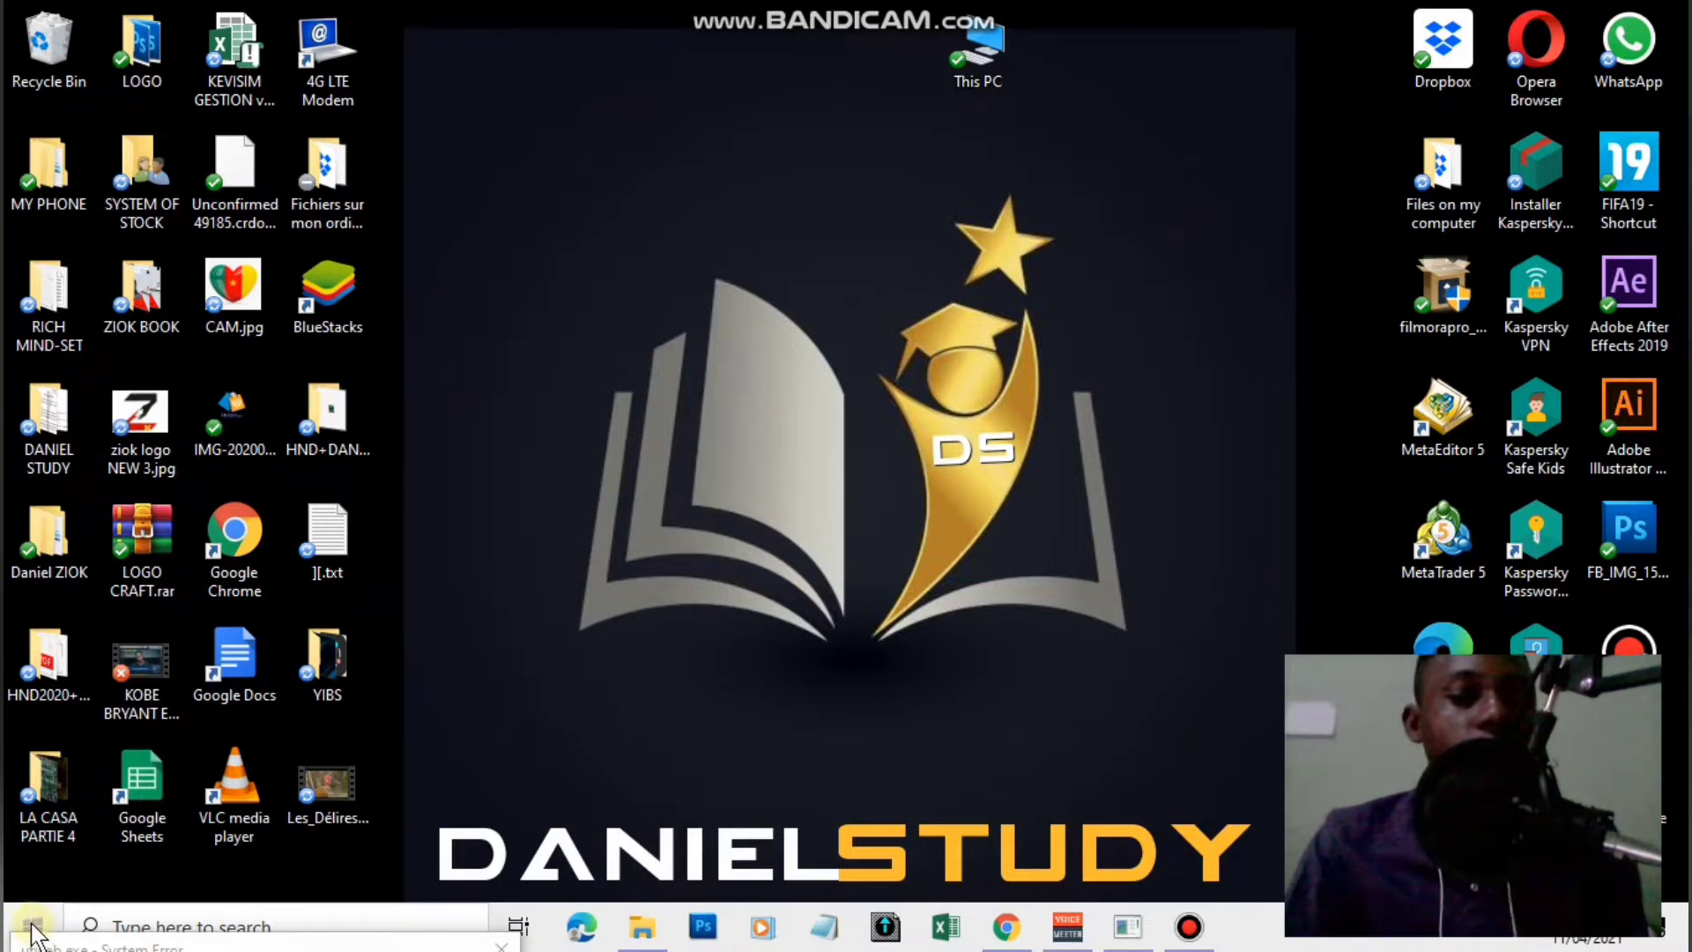
{"action": "left_click", "coordinate": [33, 932]}
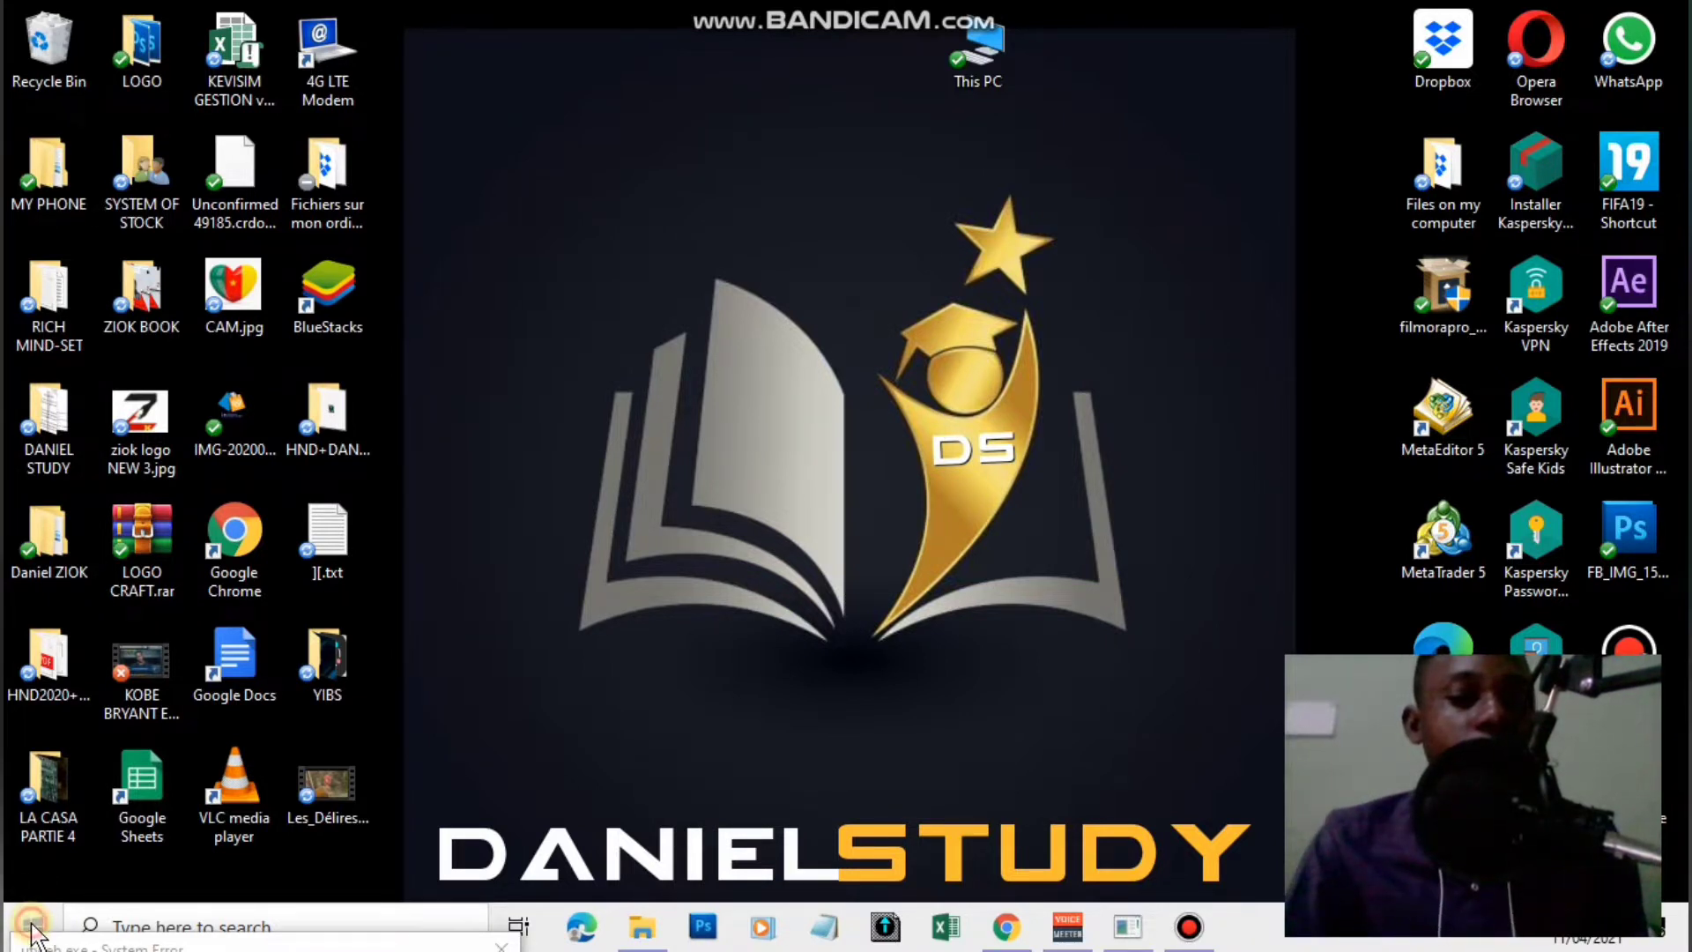
{"action": "mouse_move", "coordinate": [84, 787]}
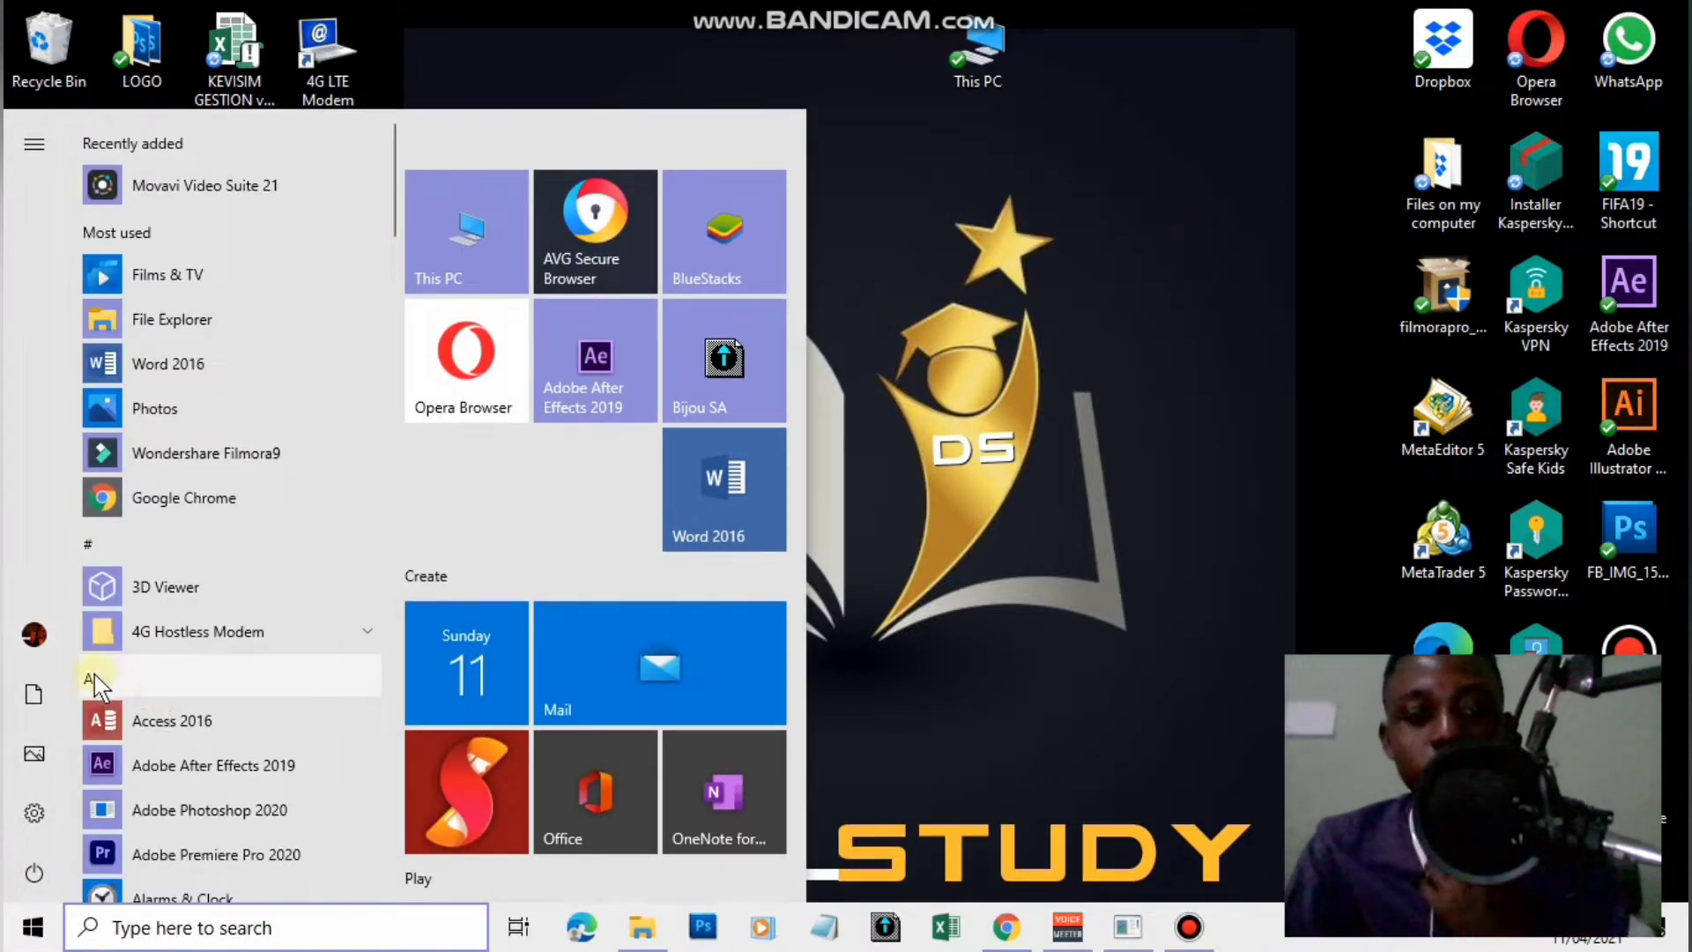
{"action": "left_click", "coordinate": [90, 674]}
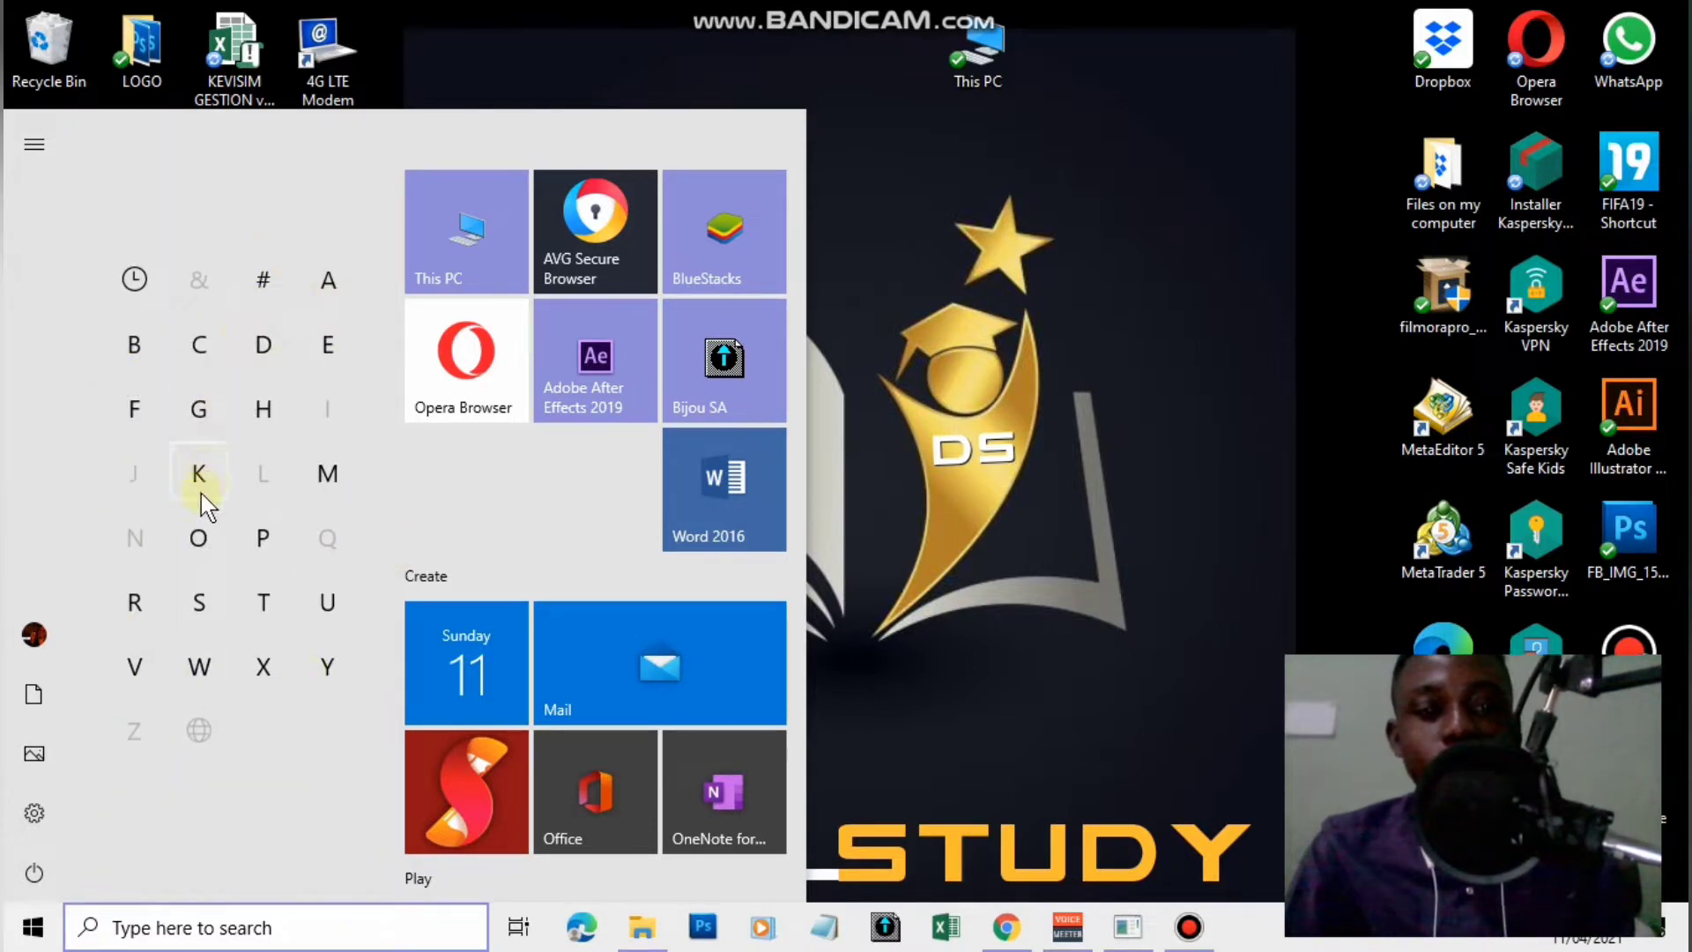
{"action": "left_click", "coordinate": [194, 600]}
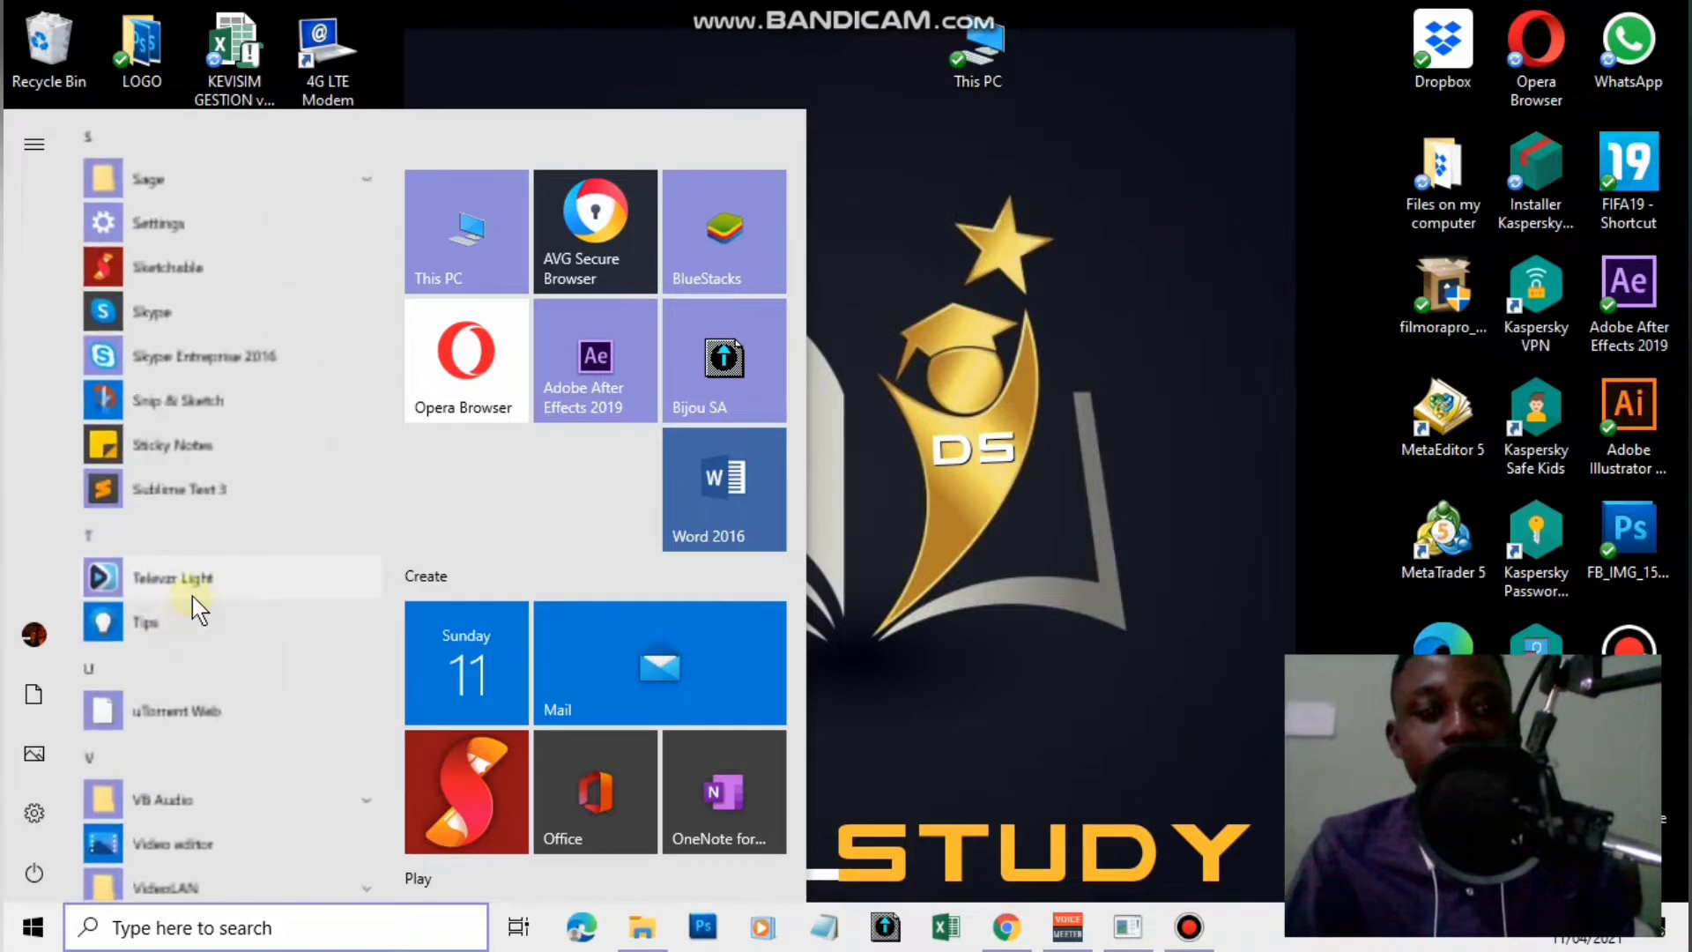
{"action": "left_click", "coordinate": [238, 184]}
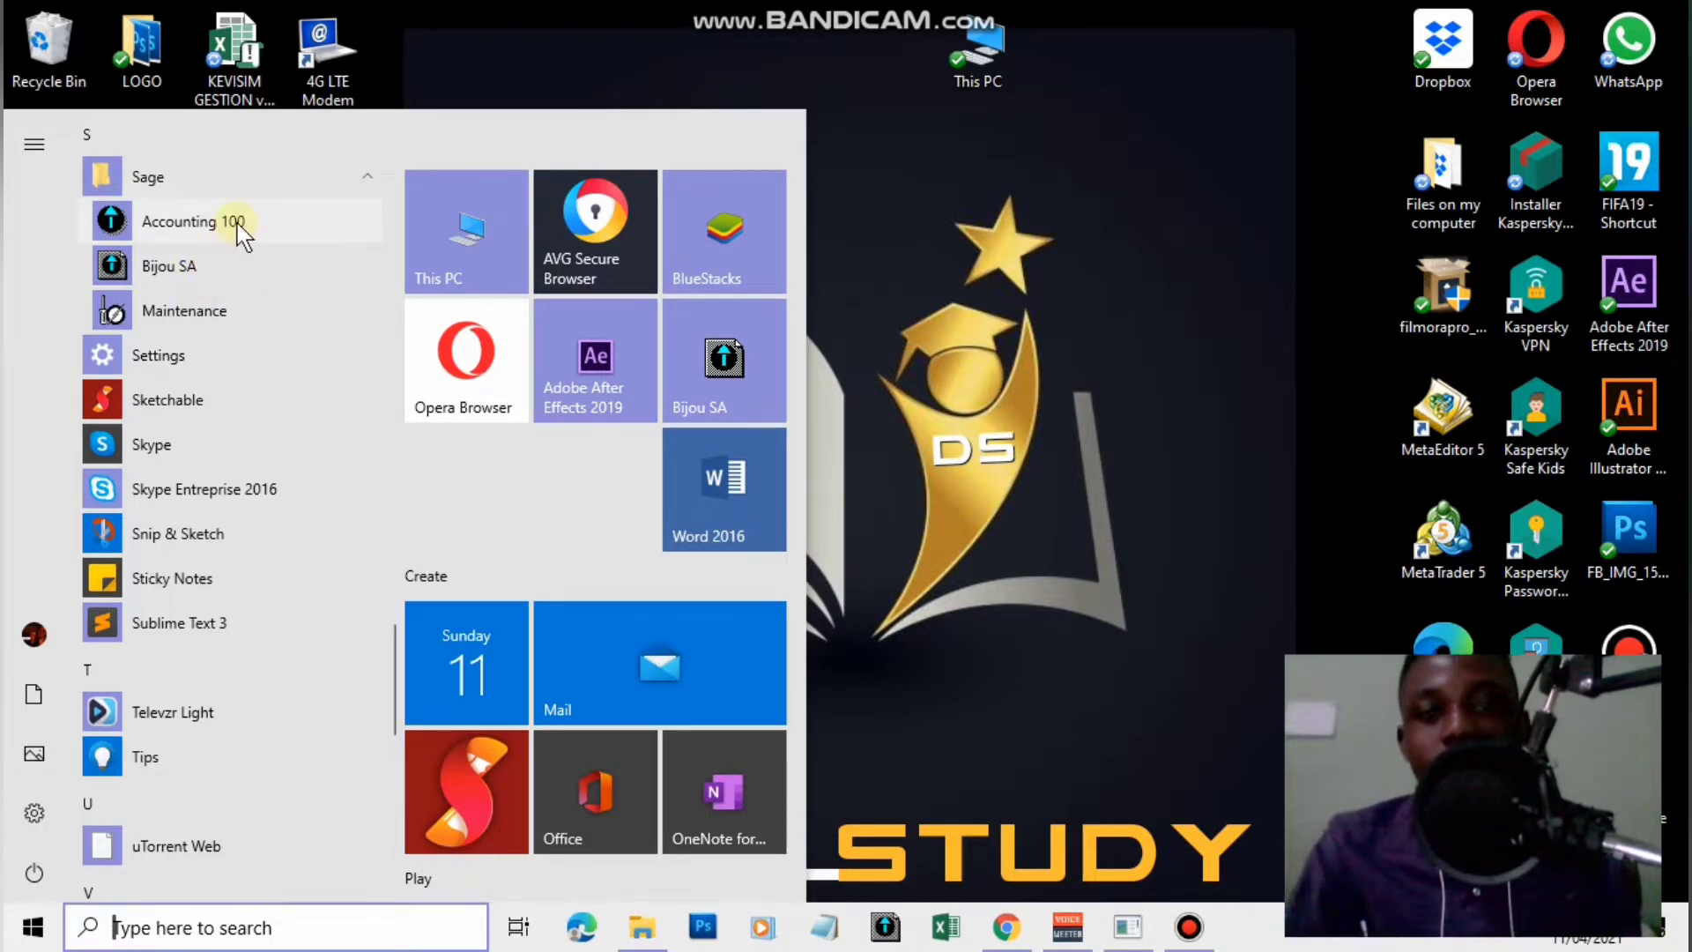
{"action": "left_click", "coordinate": [1066, 295]}
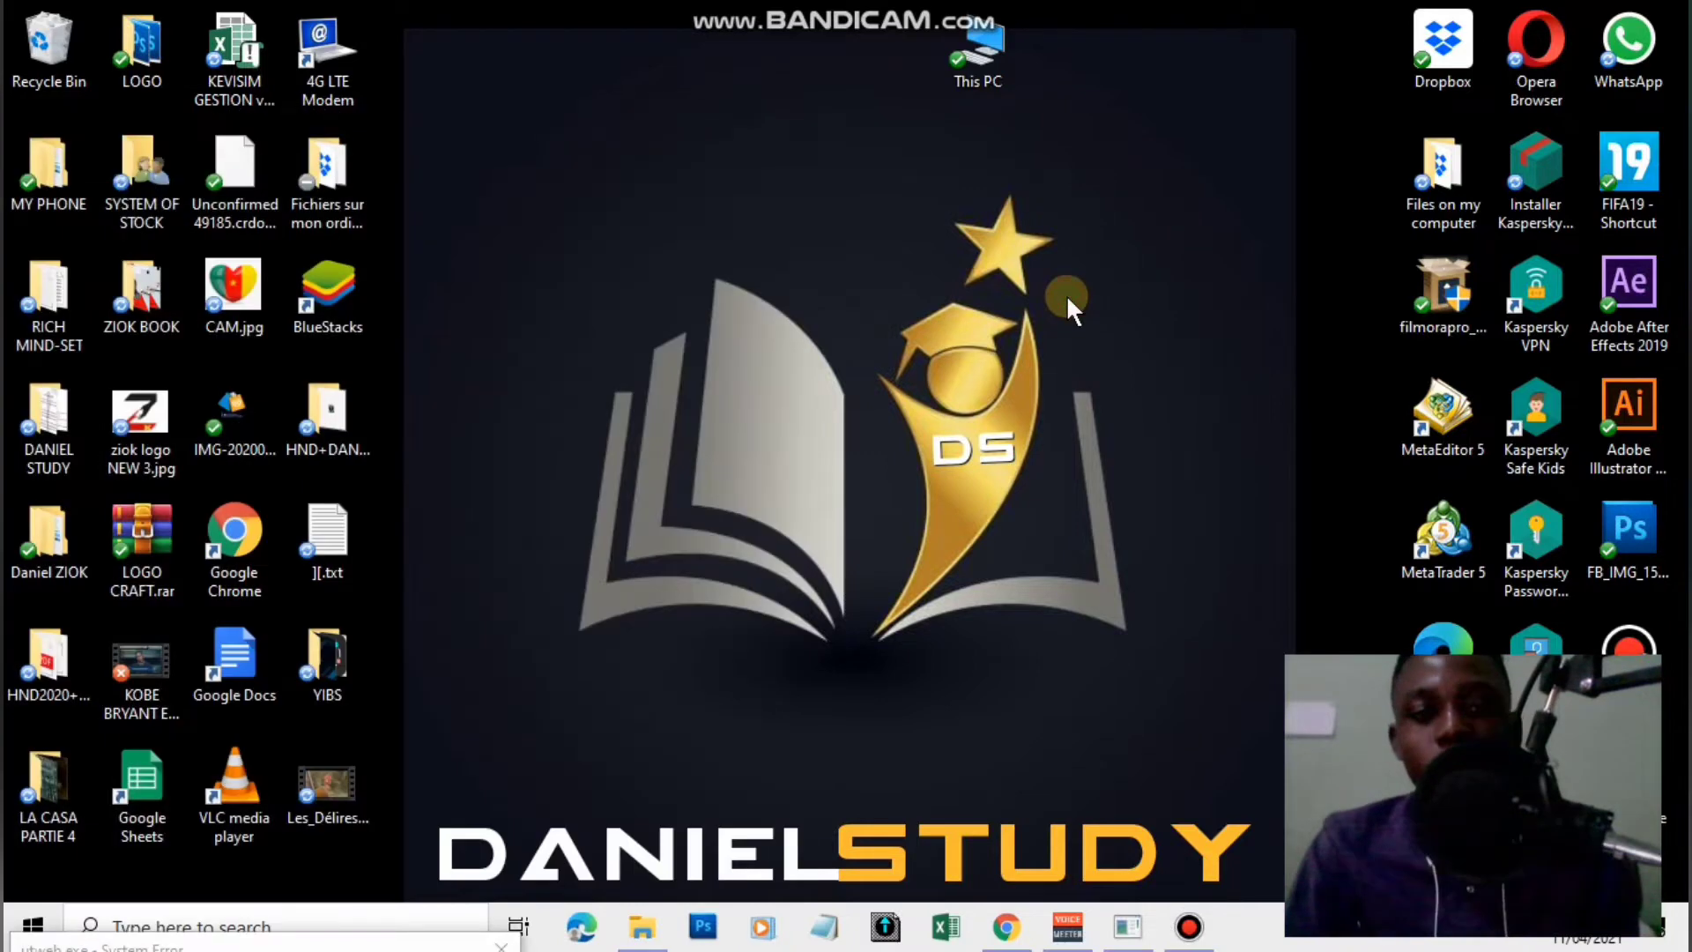
Open the accounting file 010101+DANIELSTUDY.mae from the HND+DANIELSTUDY folder on the desktop.
{"action": "left_click", "coordinate": [330, 388]}
{"action": "double_click", "coordinate": [330, 385]}
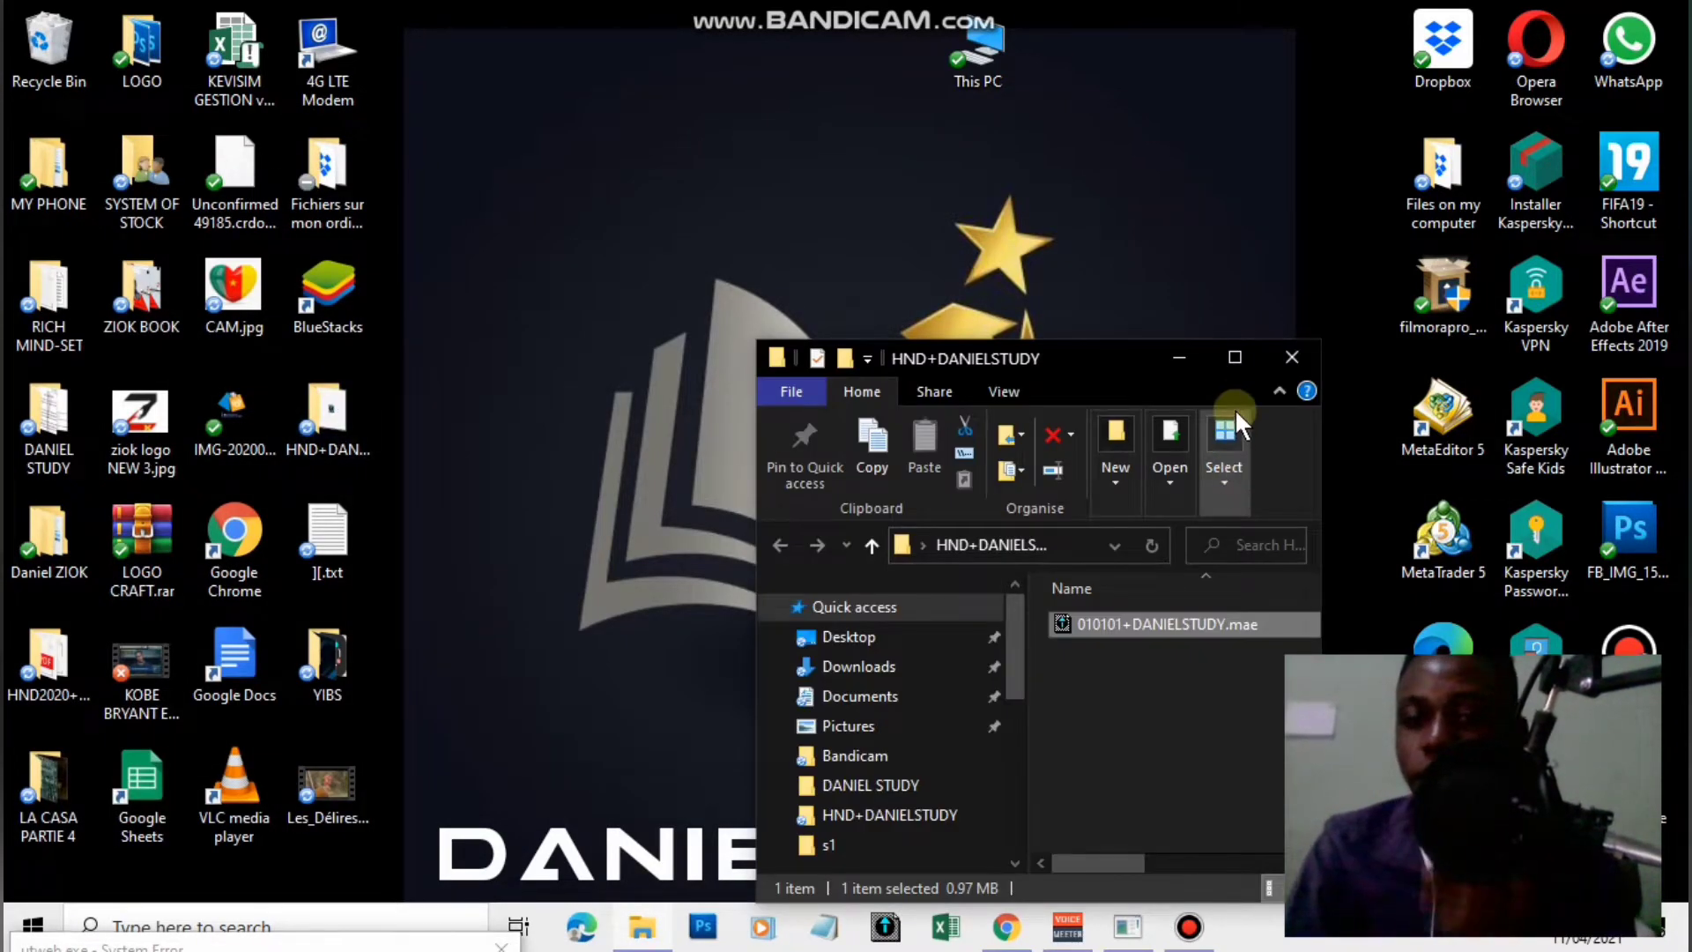
{"action": "left_click", "coordinate": [1234, 357]}
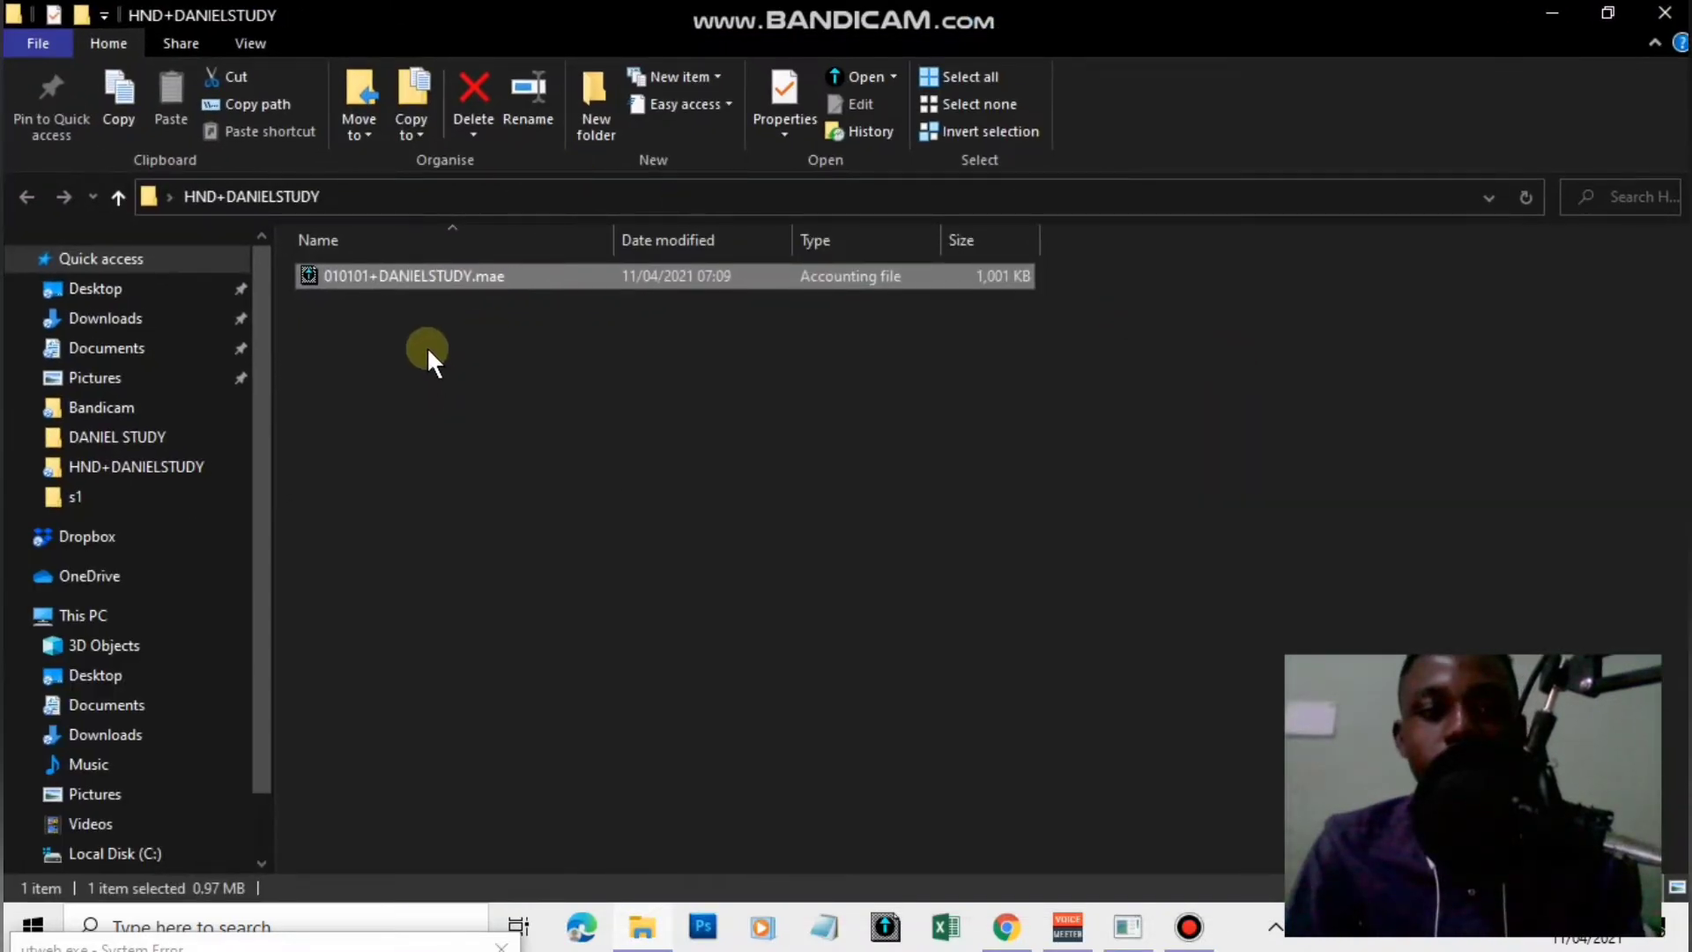
{"action": "left_click", "coordinate": [364, 272]}
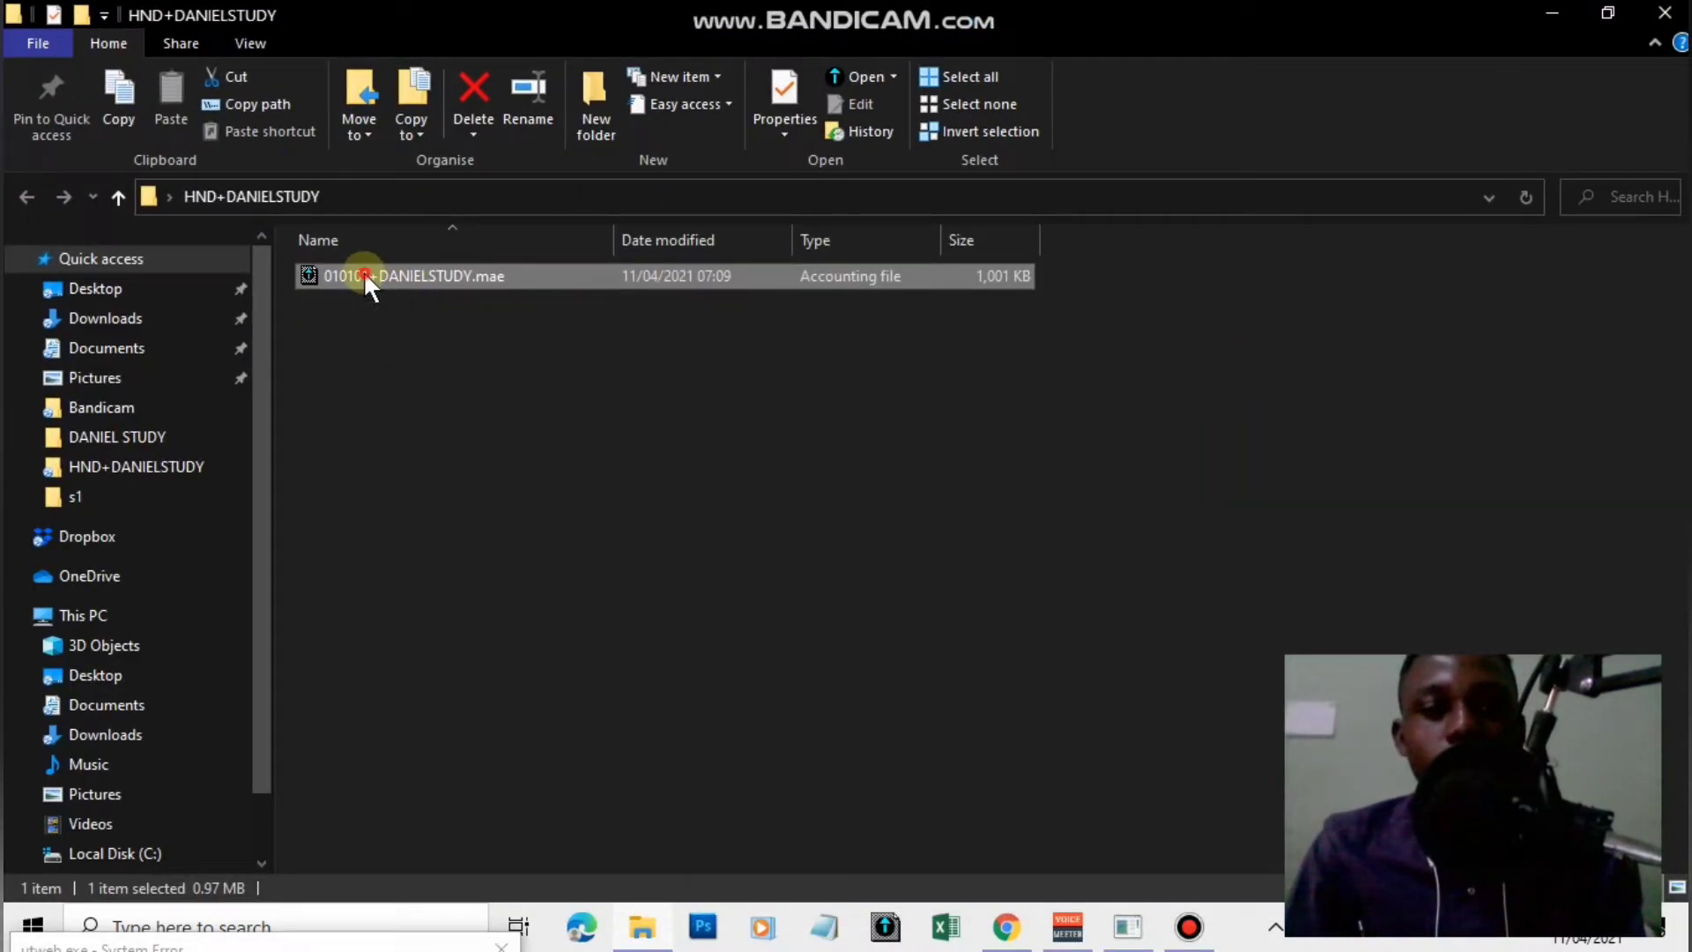
{"action": "left_click", "coordinate": [645, 274]}
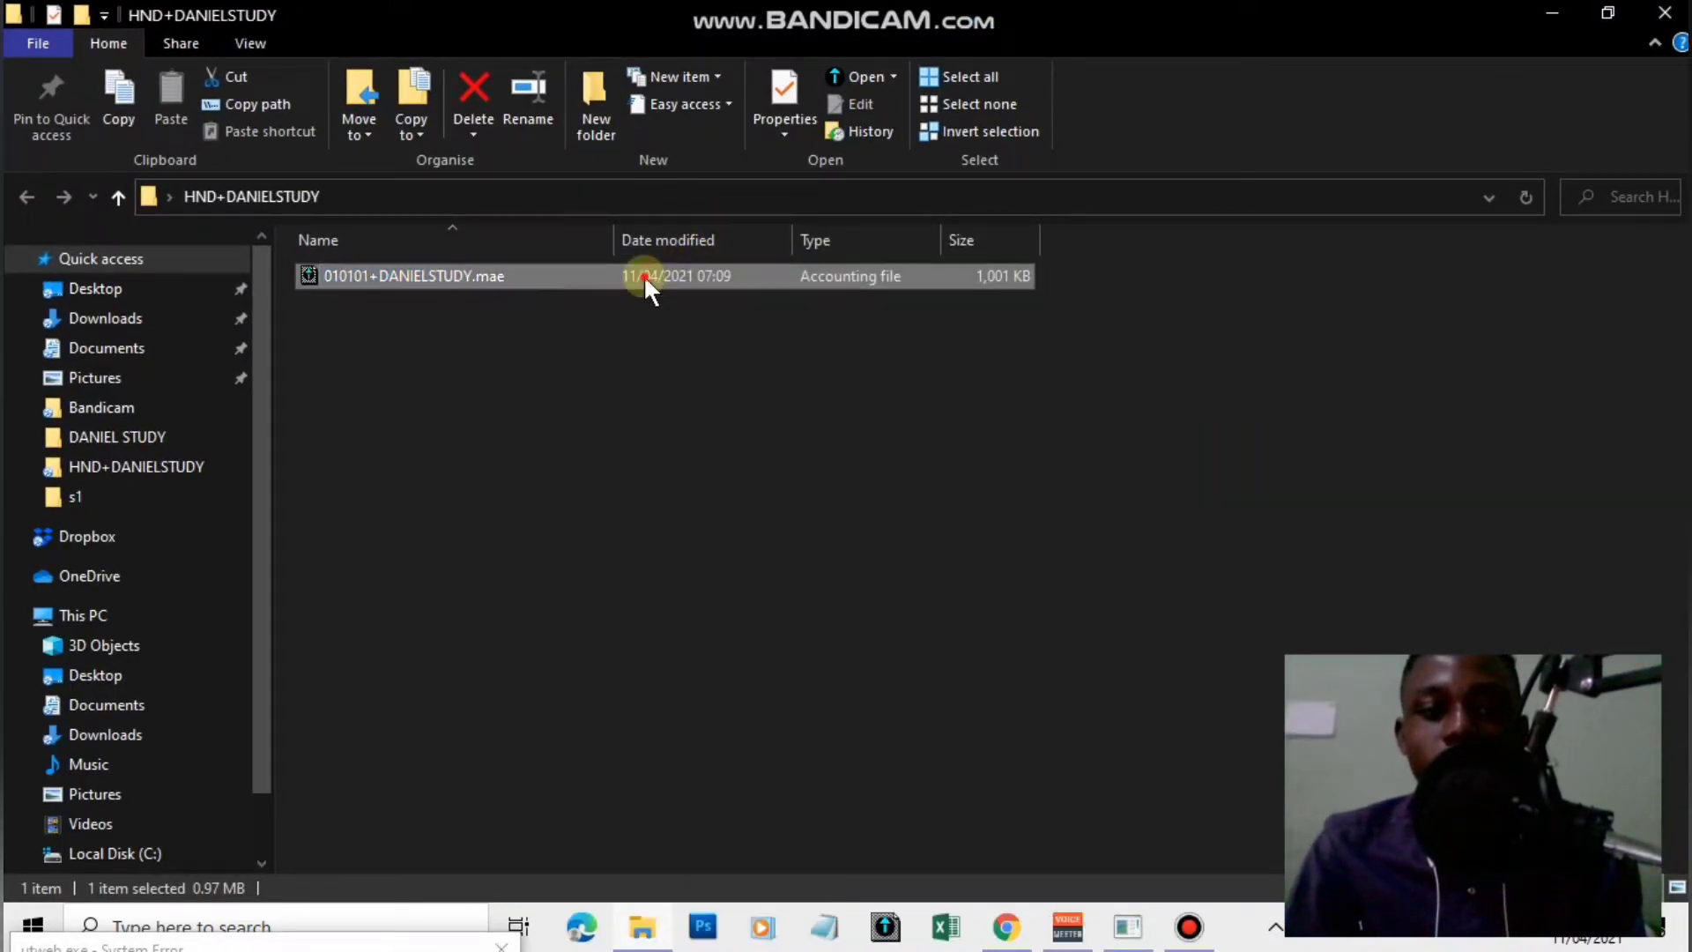
{"action": "left_click", "coordinate": [1542, 7]}
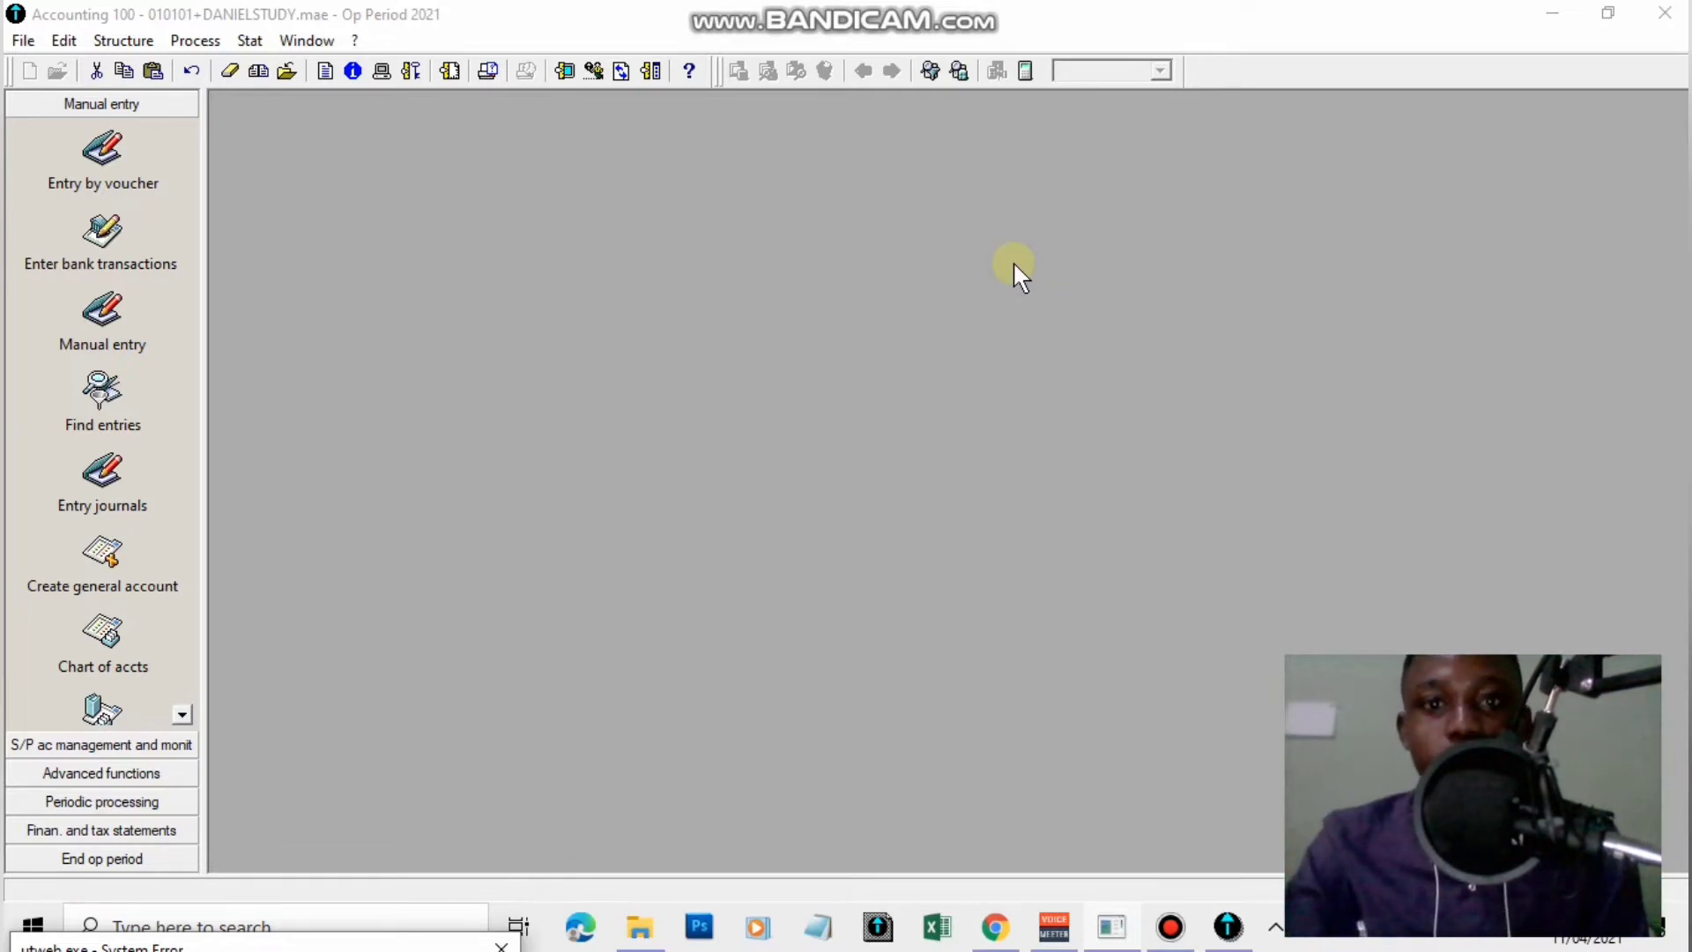
Open the exercise image DANIEL STUDY EXERCISE_2.jpg from the DANIEL STUDY folder on the desktop.
{"action": "left_click", "coordinate": [1557, 16]}
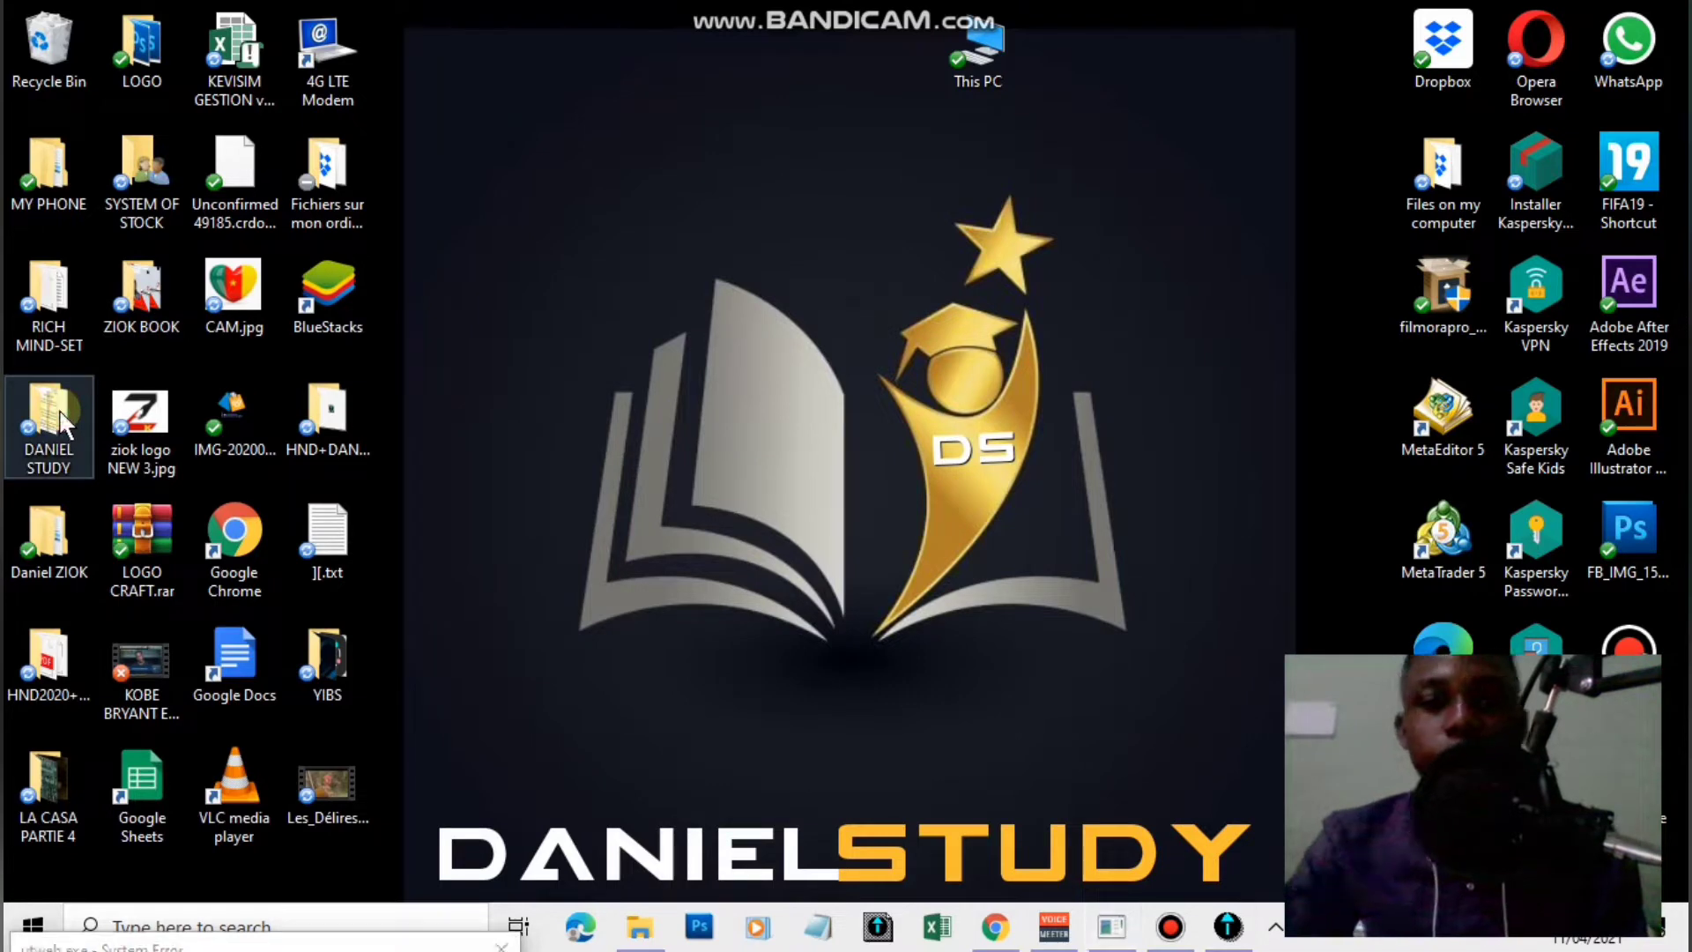
{"action": "double_click", "coordinate": [53, 422]}
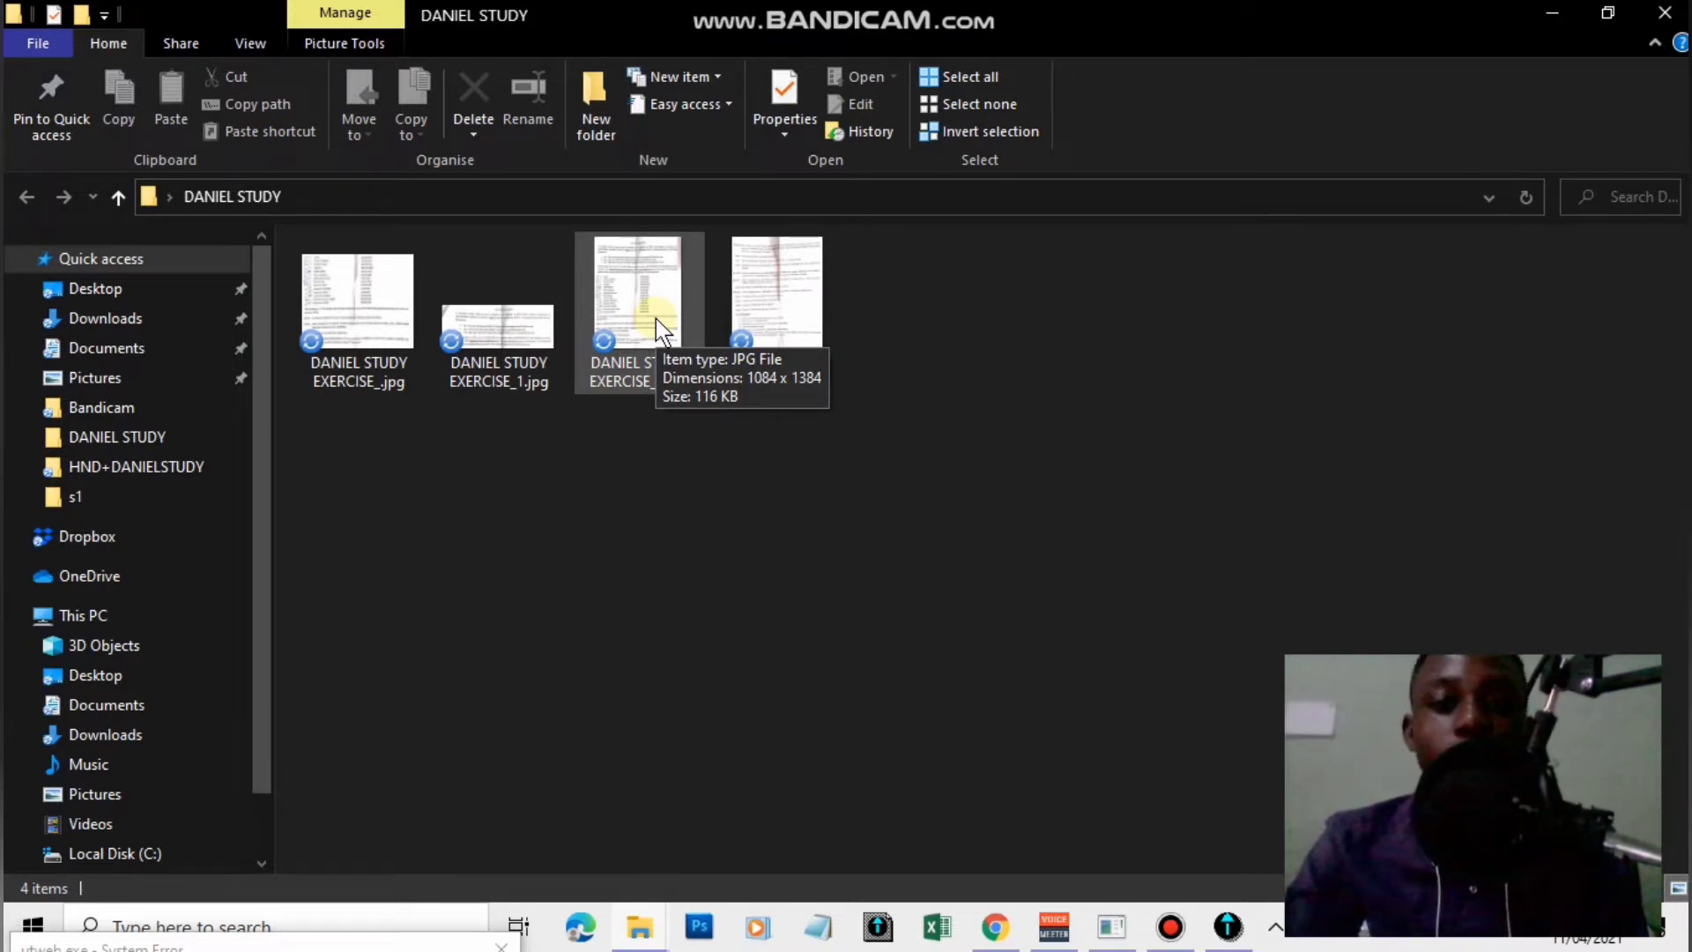
{"action": "double_click", "coordinate": [655, 319]}
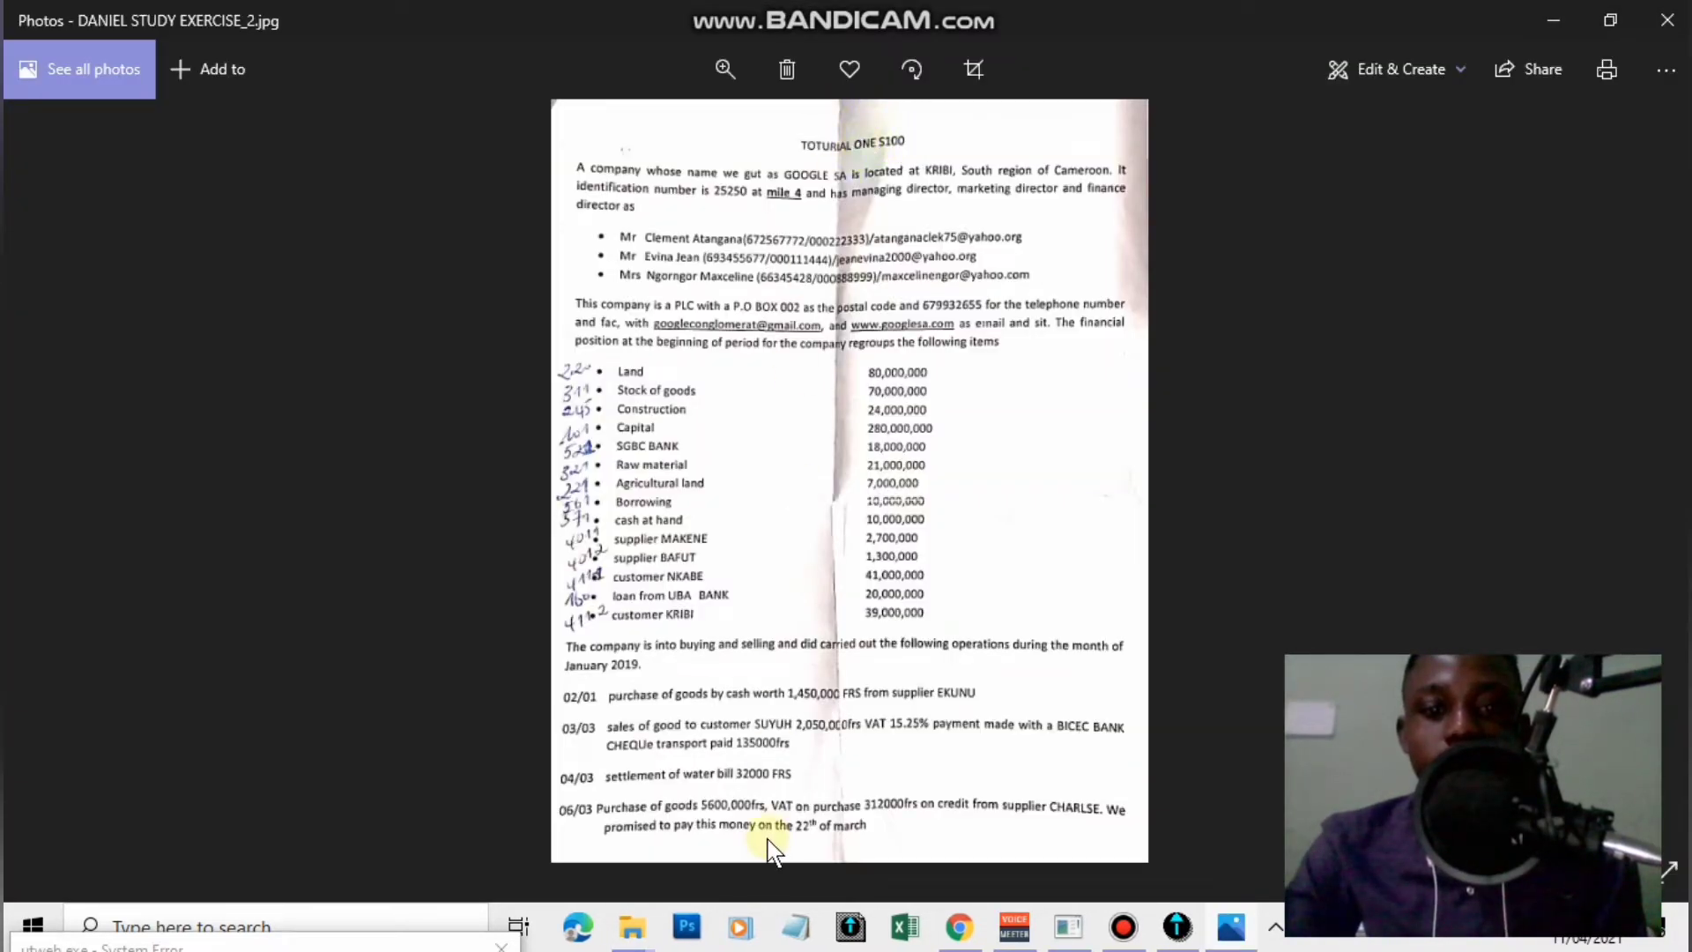
Examine the company details, opening balances, operations and required work across the exercise pages EXERCISE_2.jpg and EXERCISE_3.jpg.
{"action": "double_click", "coordinate": [757, 227]}
{"action": "left_click_drag", "start_coordinate": [816, 261], "coordinate": [775, 406]}
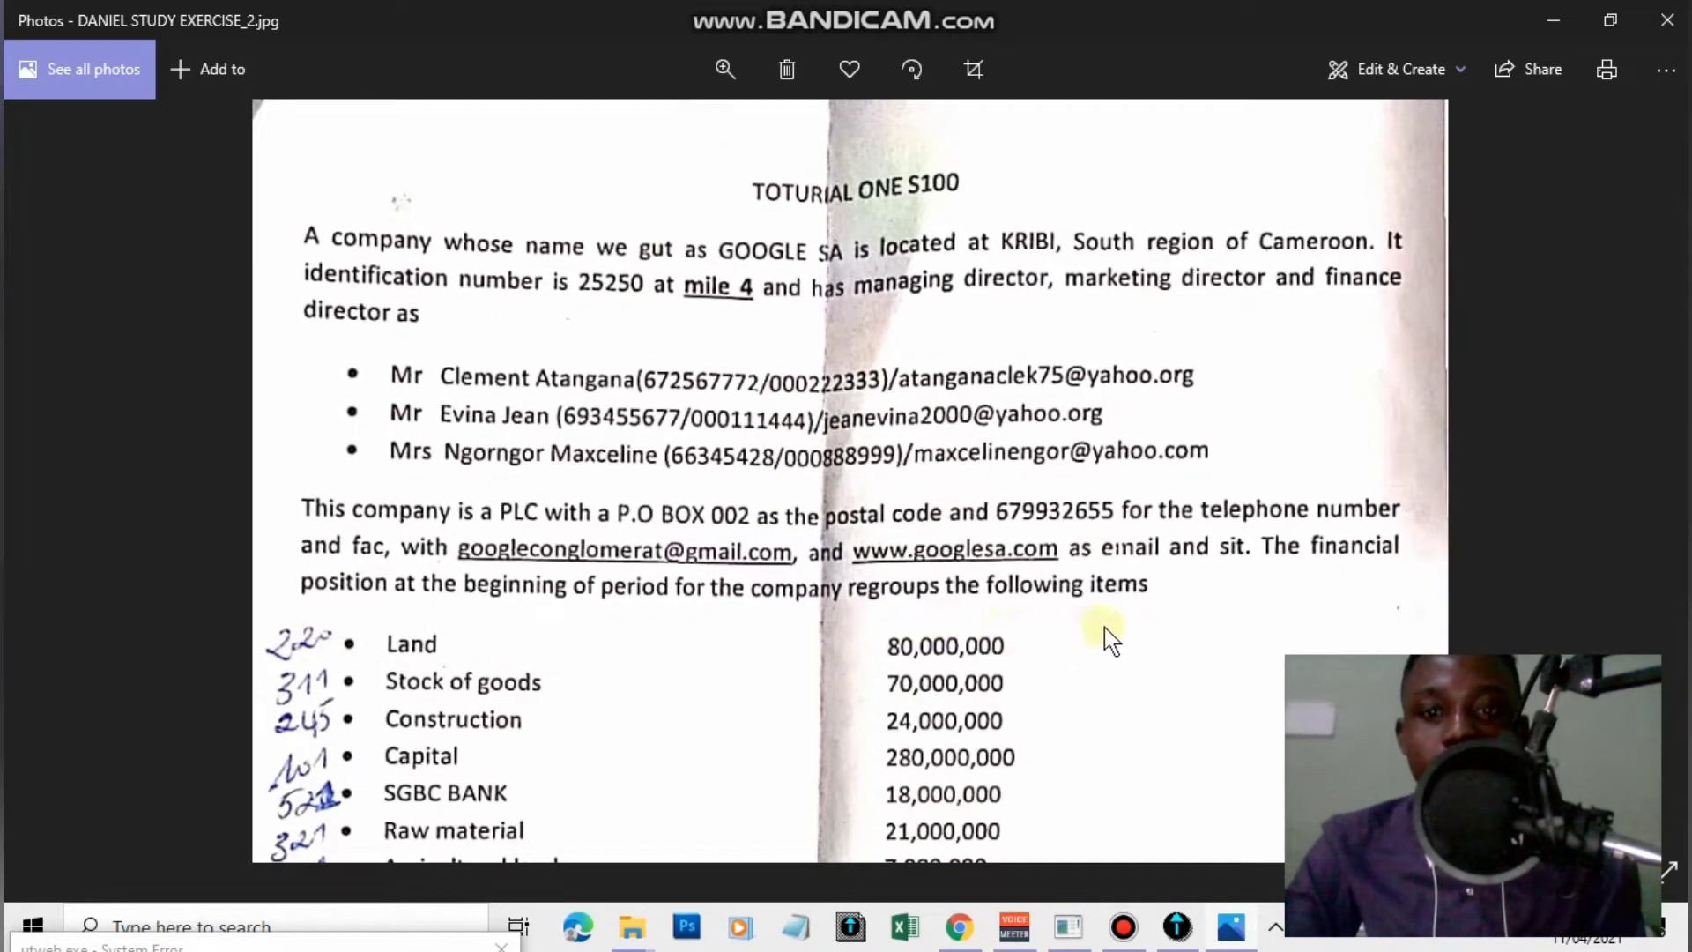
{"action": "left_click_drag", "start_coordinate": [575, 586], "coordinate": [642, 96]}
{"action": "scroll", "coordinate": [654, 250], "scroll_direction": "down", "scroll_amount": 3}
{"action": "key", "text": "Right"}
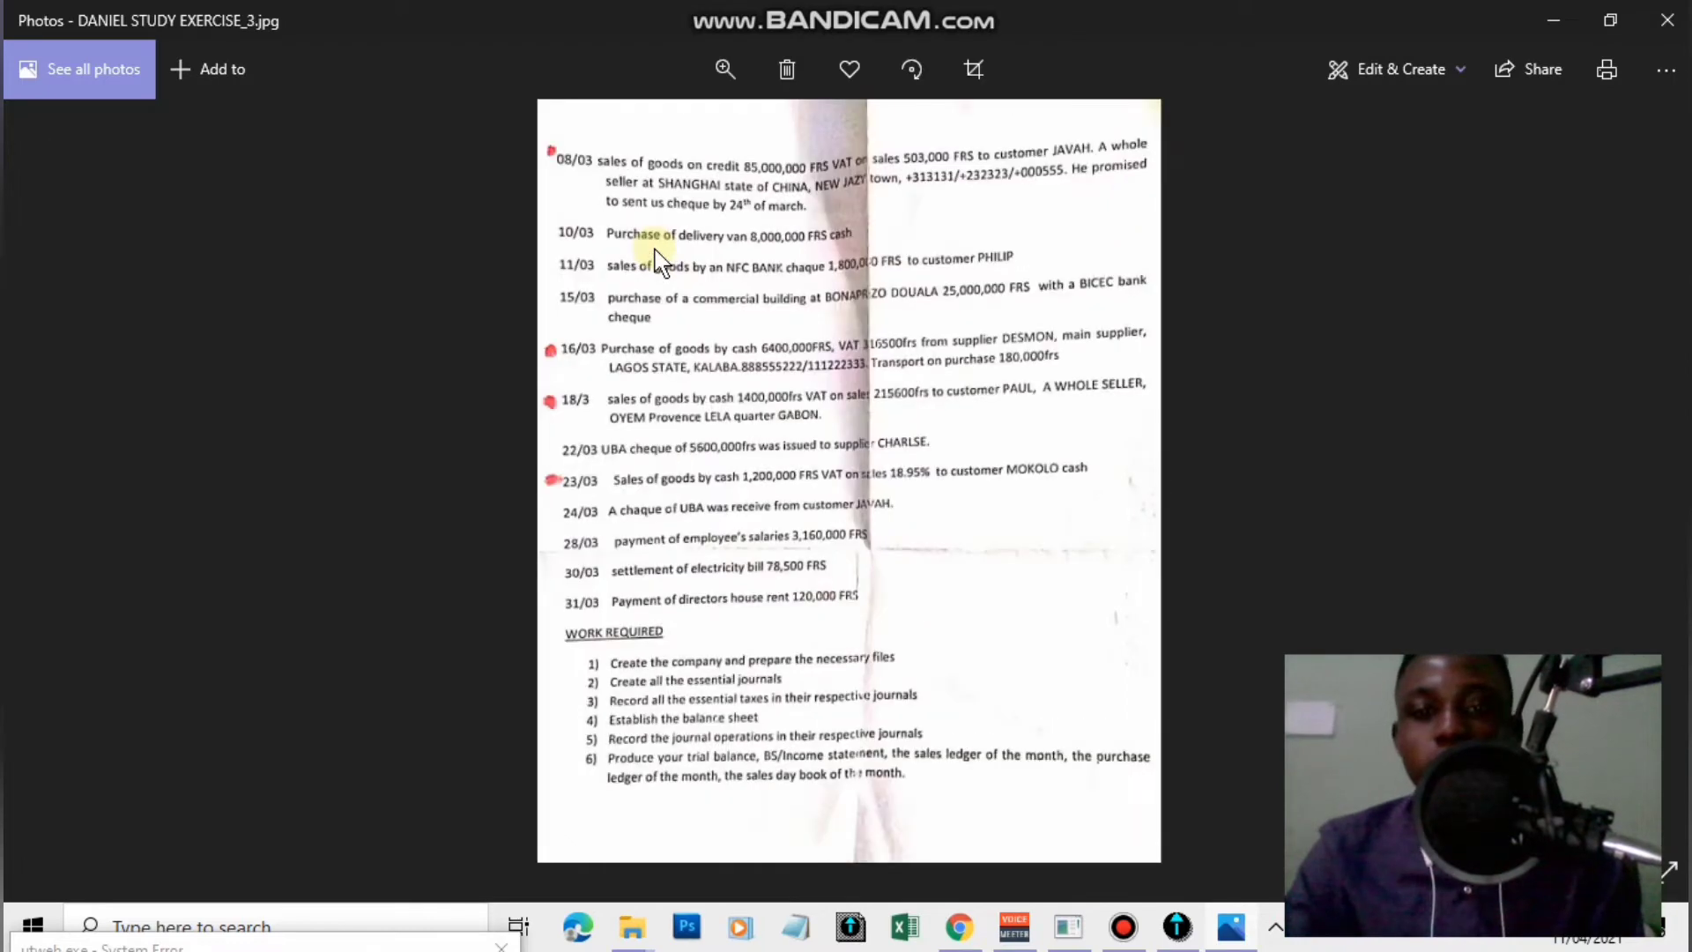
{"action": "key", "text": "Left"}
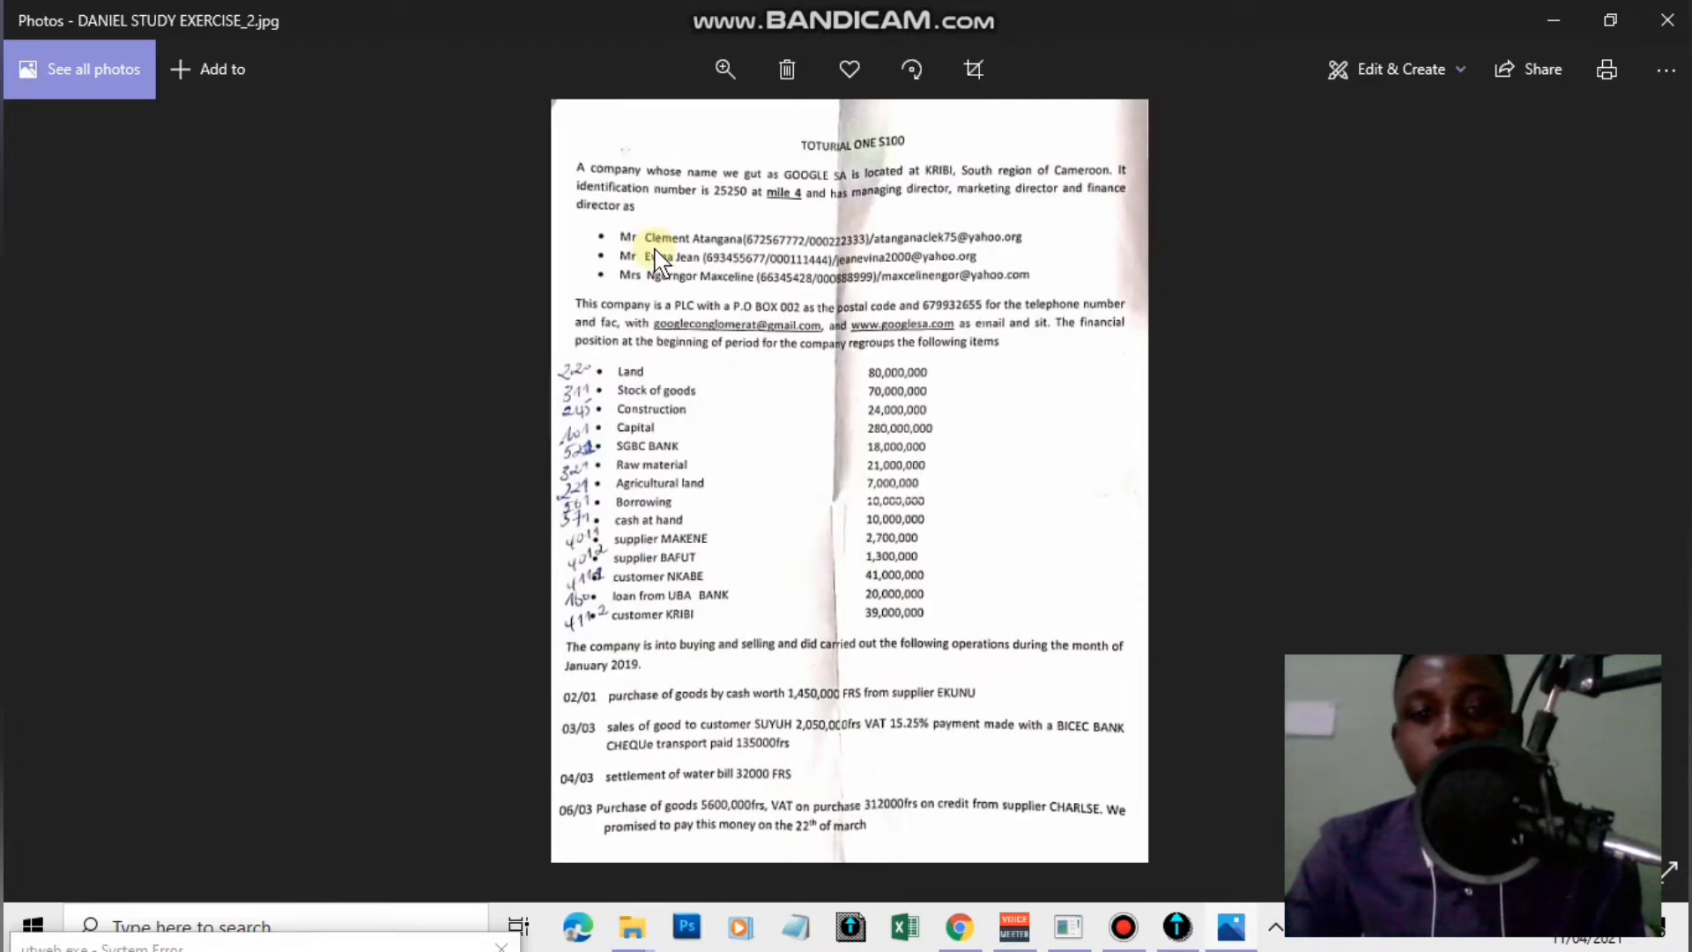
{"action": "key", "text": "Right"}
{"action": "key", "text": "Left"}
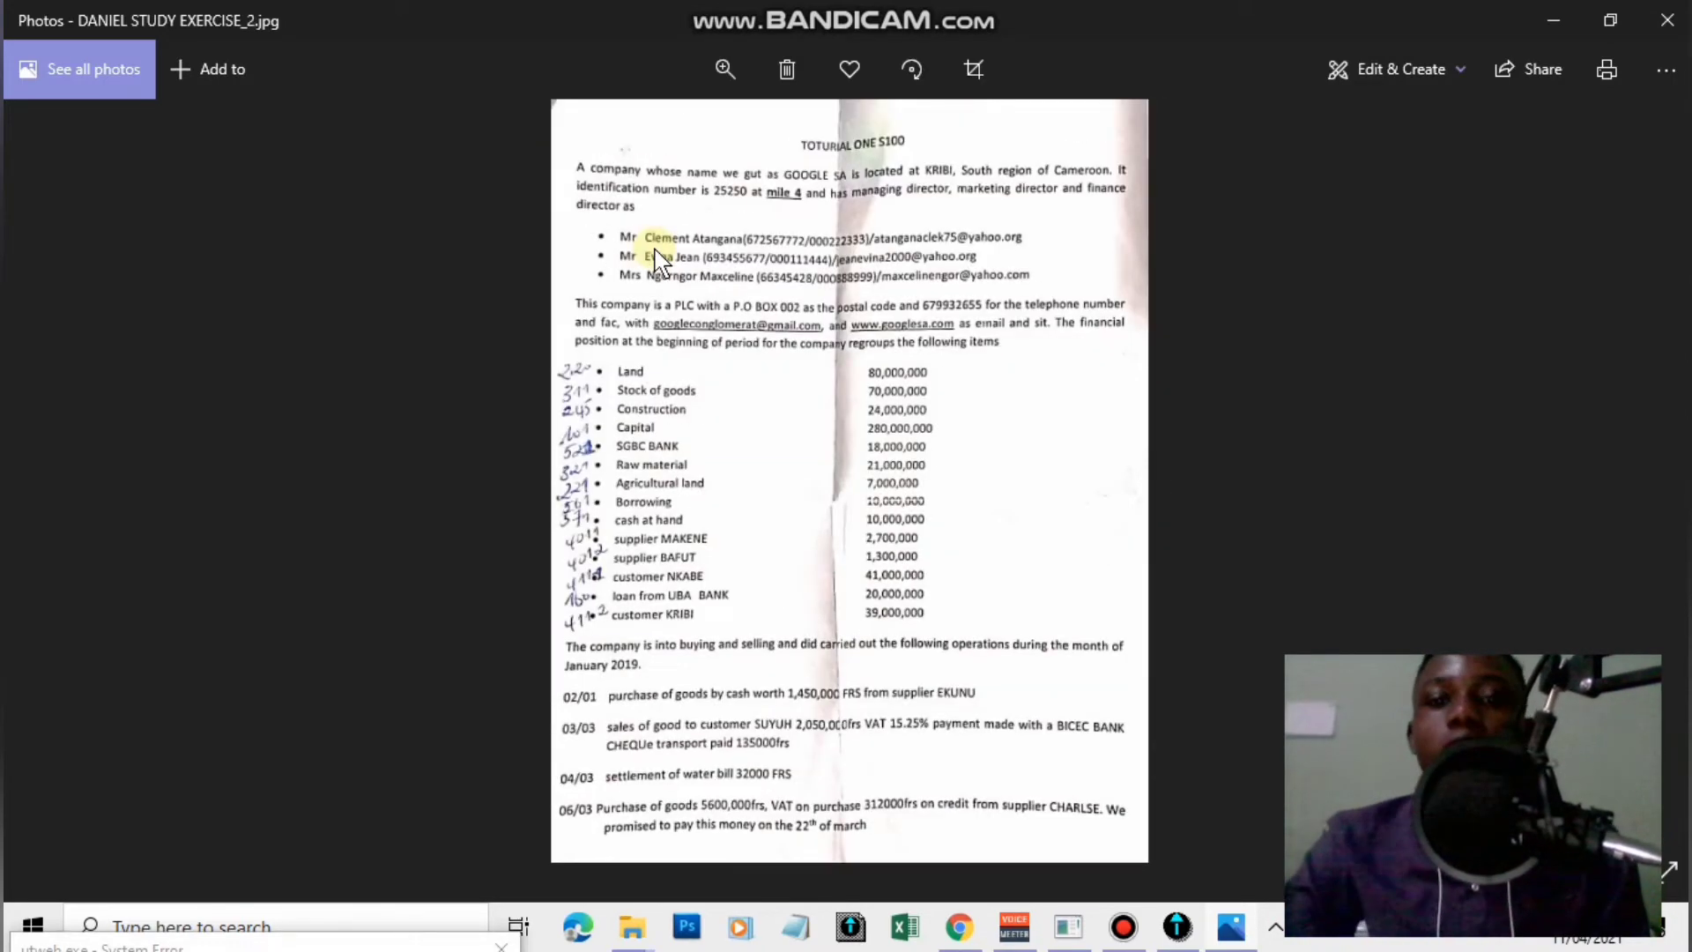
{"action": "left_click", "coordinate": [1560, 13]}
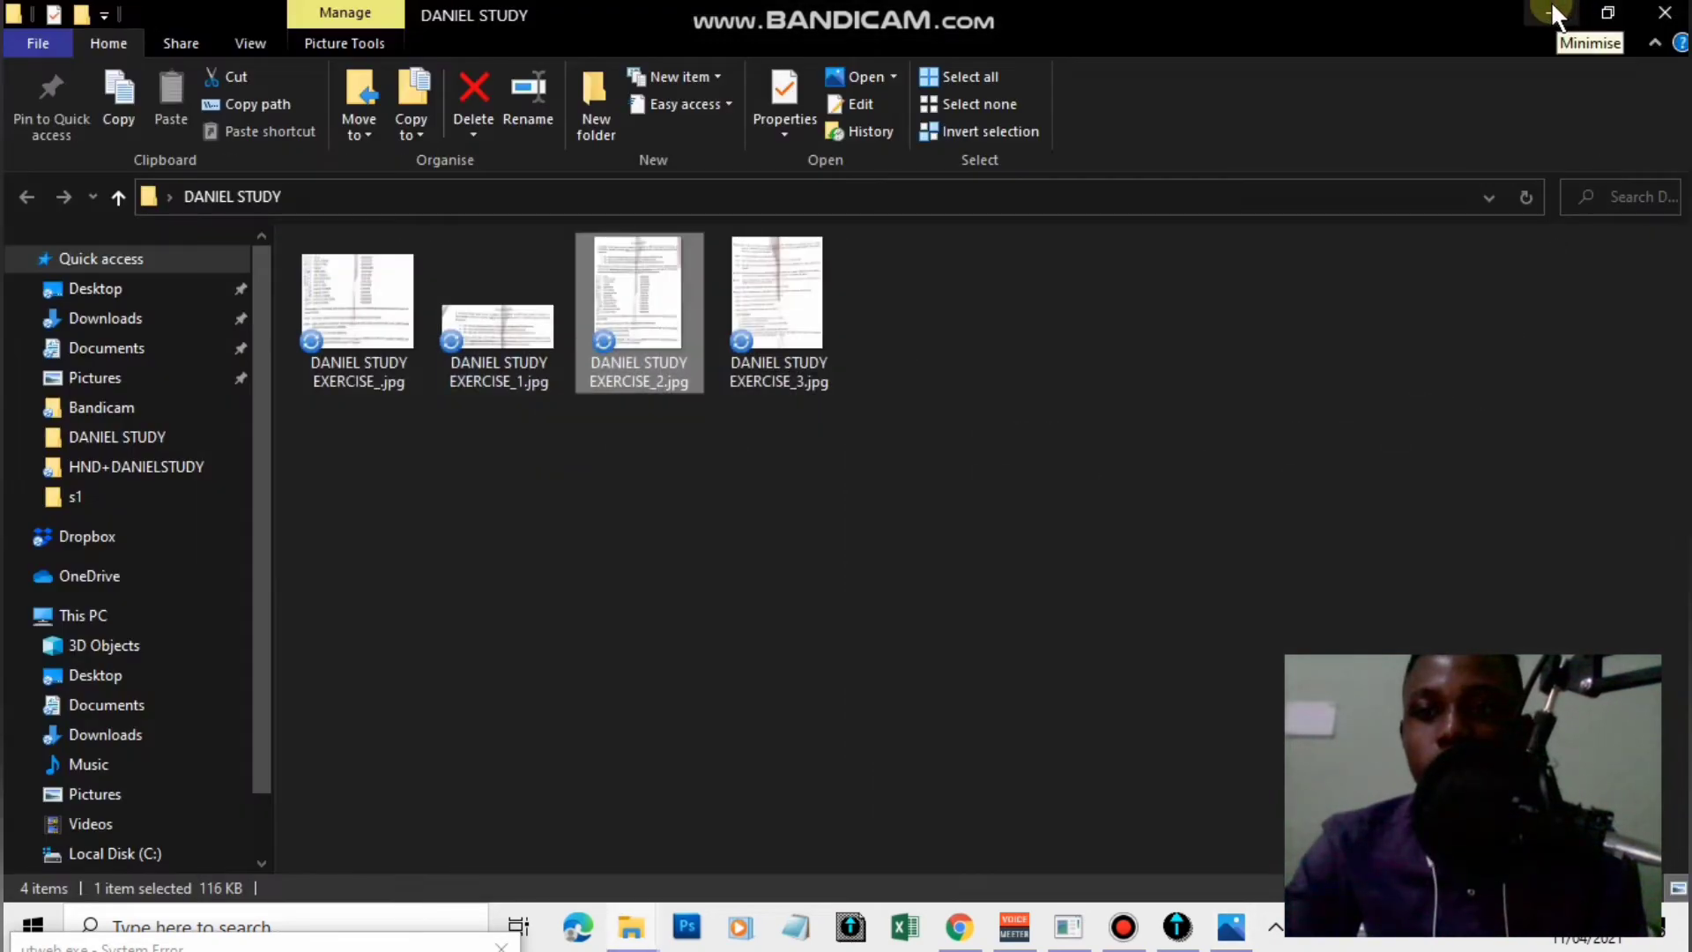
{"action": "left_click", "coordinate": [1552, 10]}
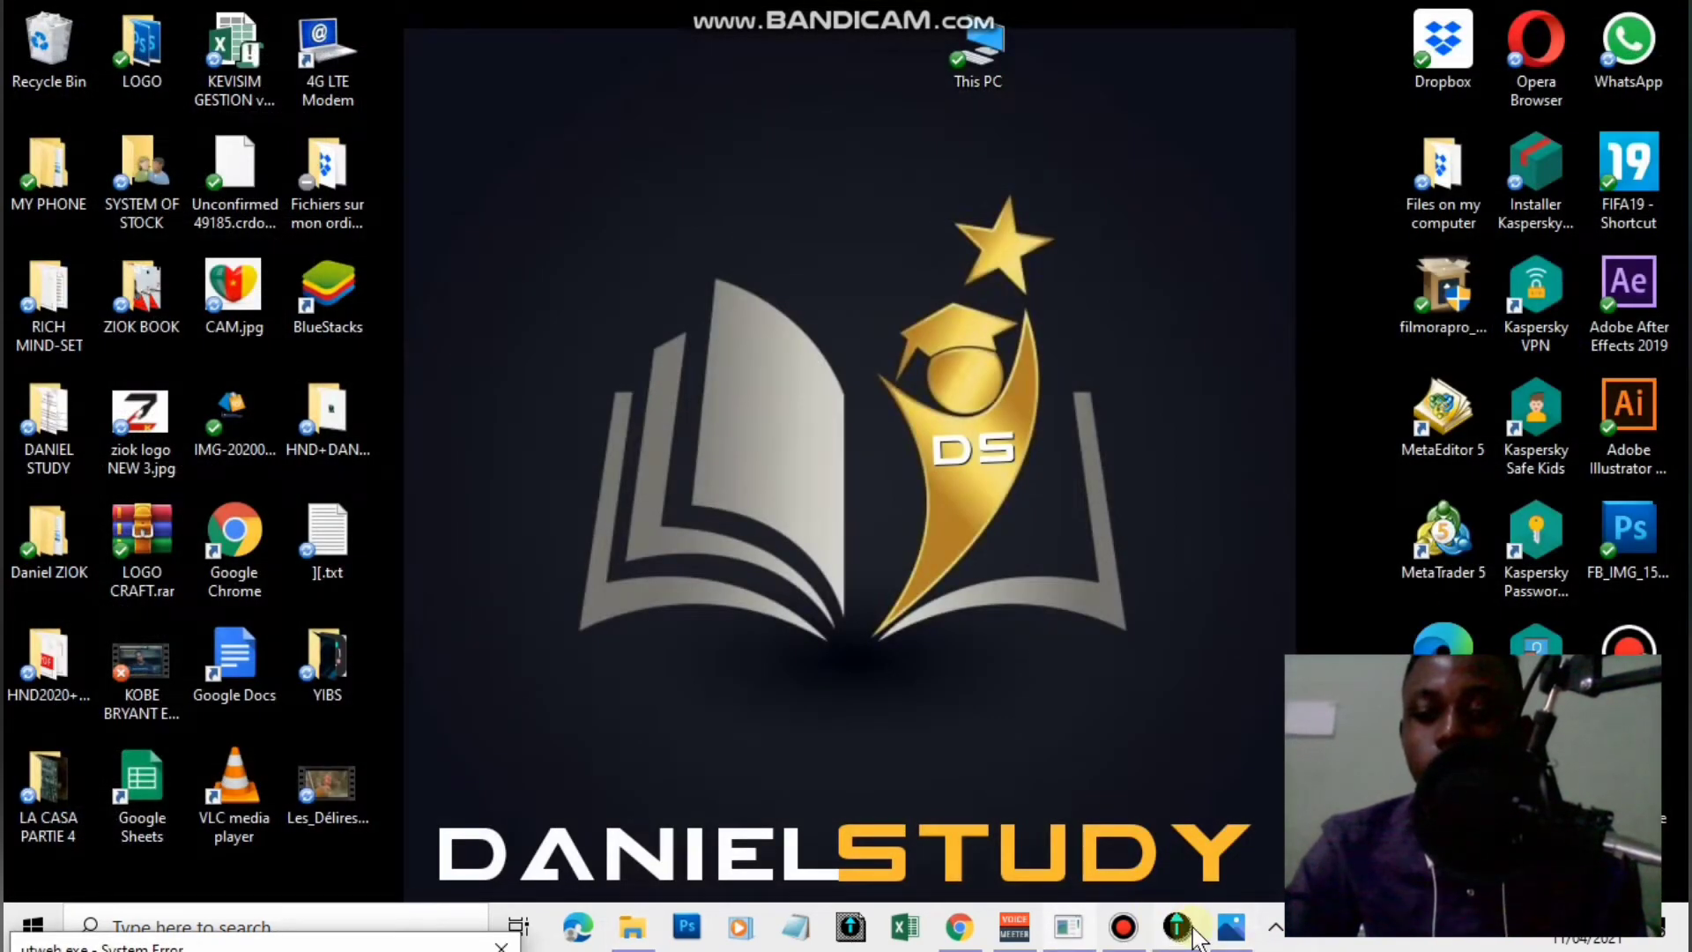
Switch back to Accounting 100 and open the chart of accounts.
{"action": "left_click", "coordinate": [1197, 934]}
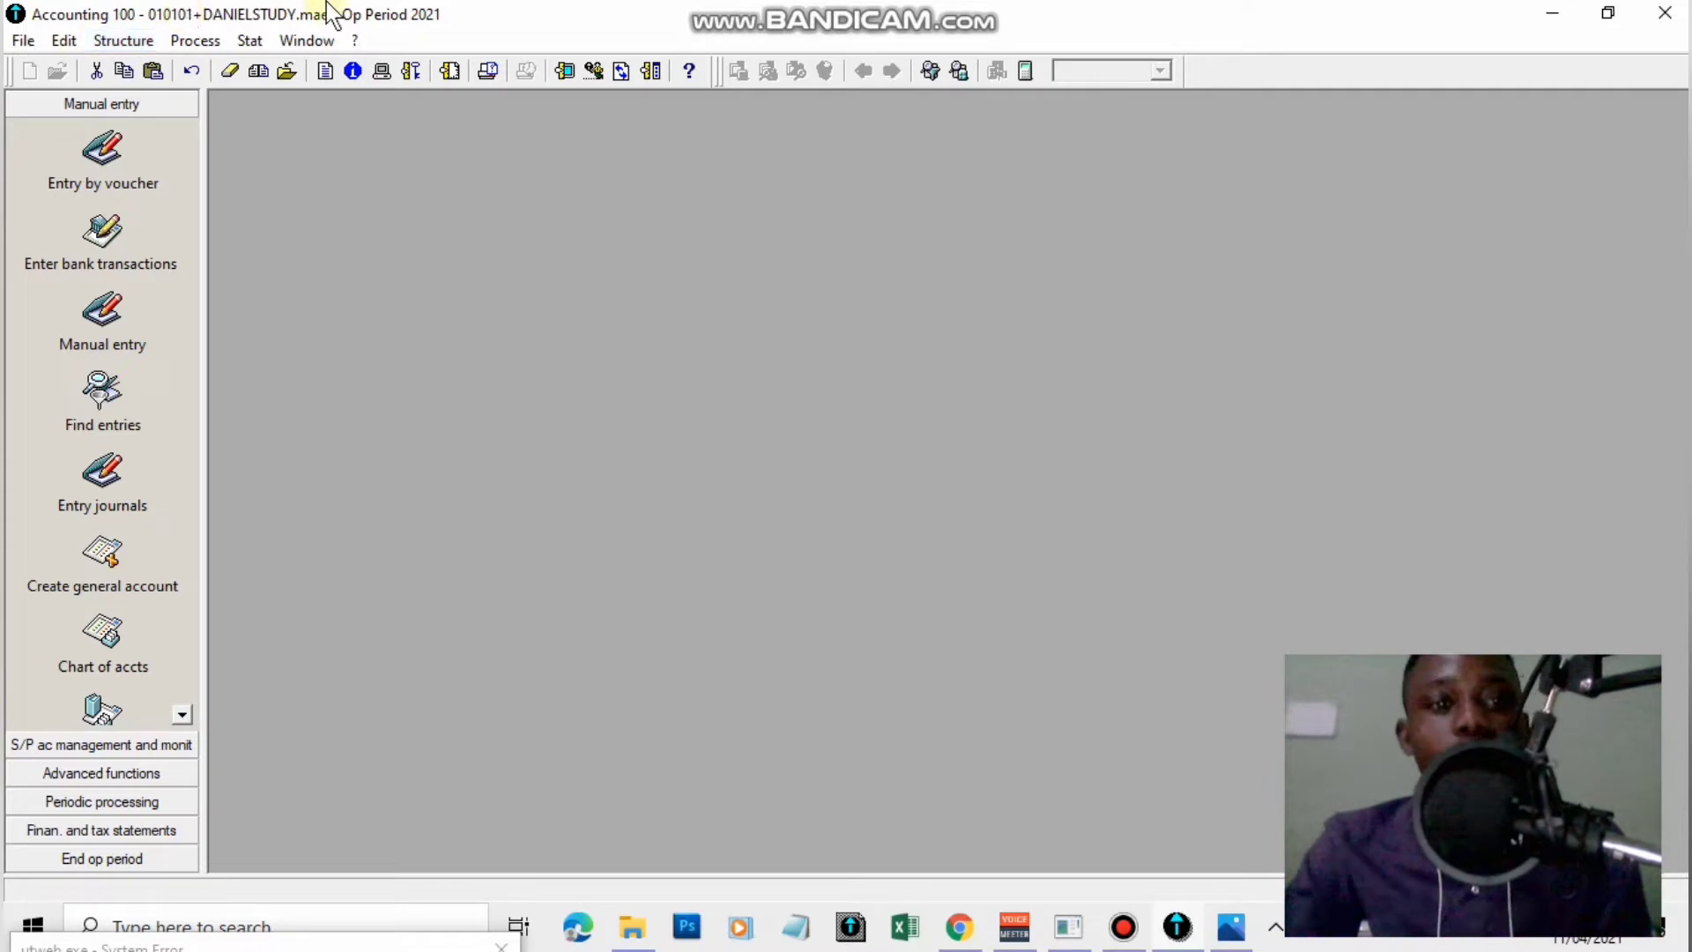
{"action": "left_click", "coordinate": [127, 42]}
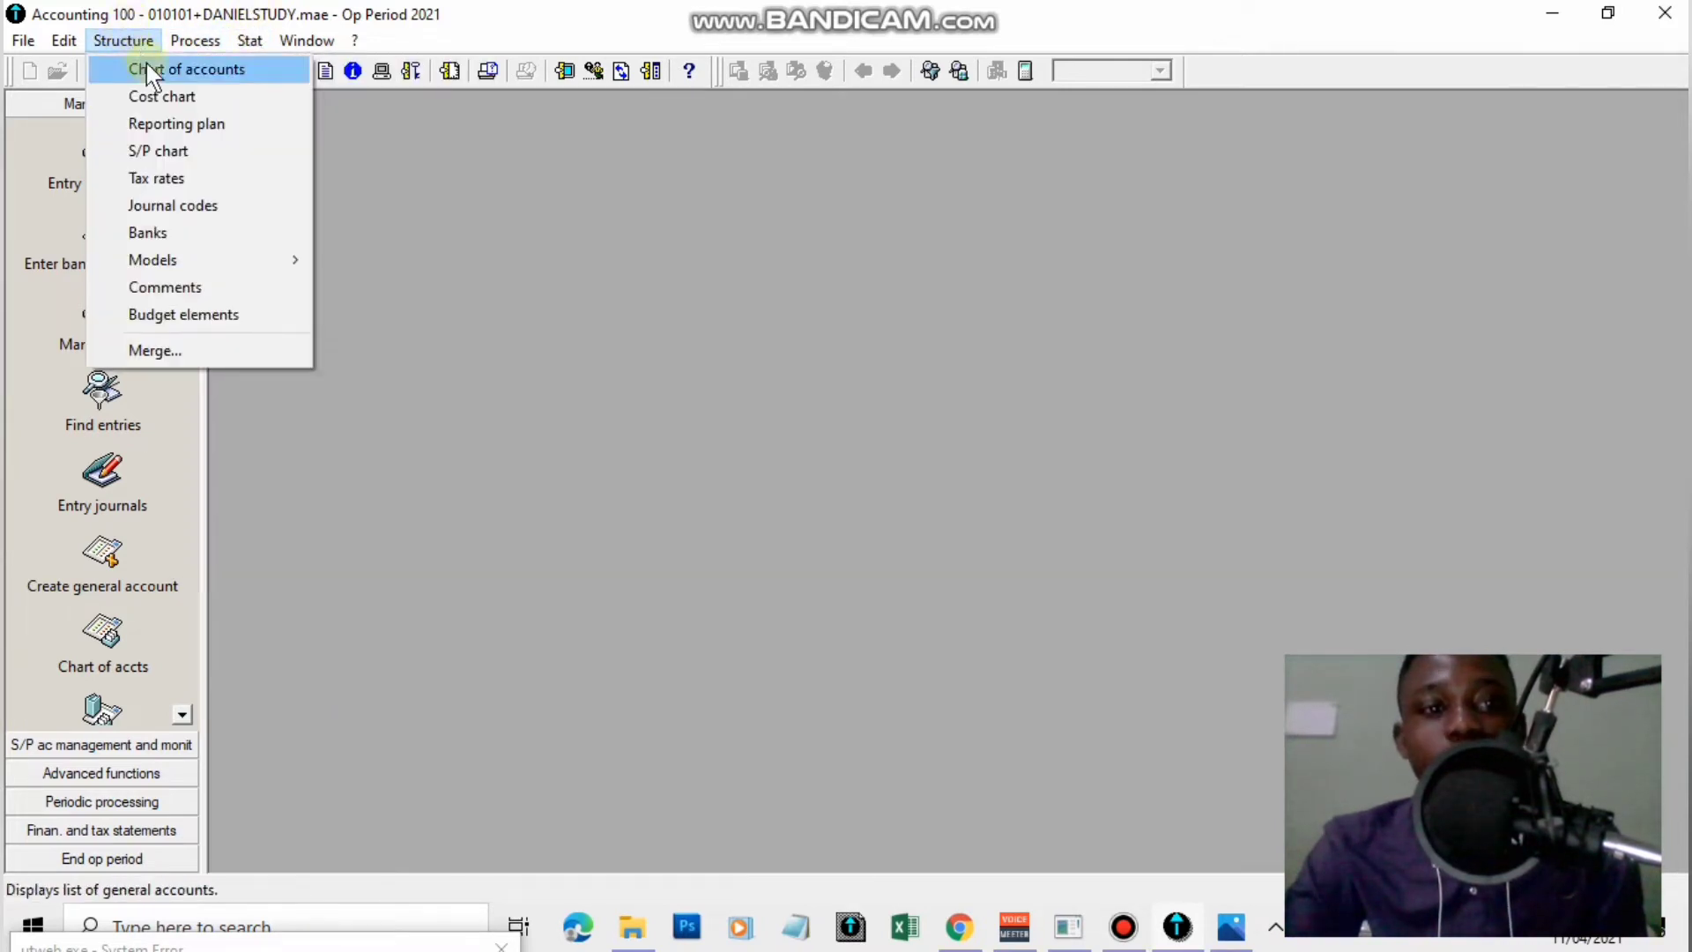
{"action": "left_click", "coordinate": [145, 67]}
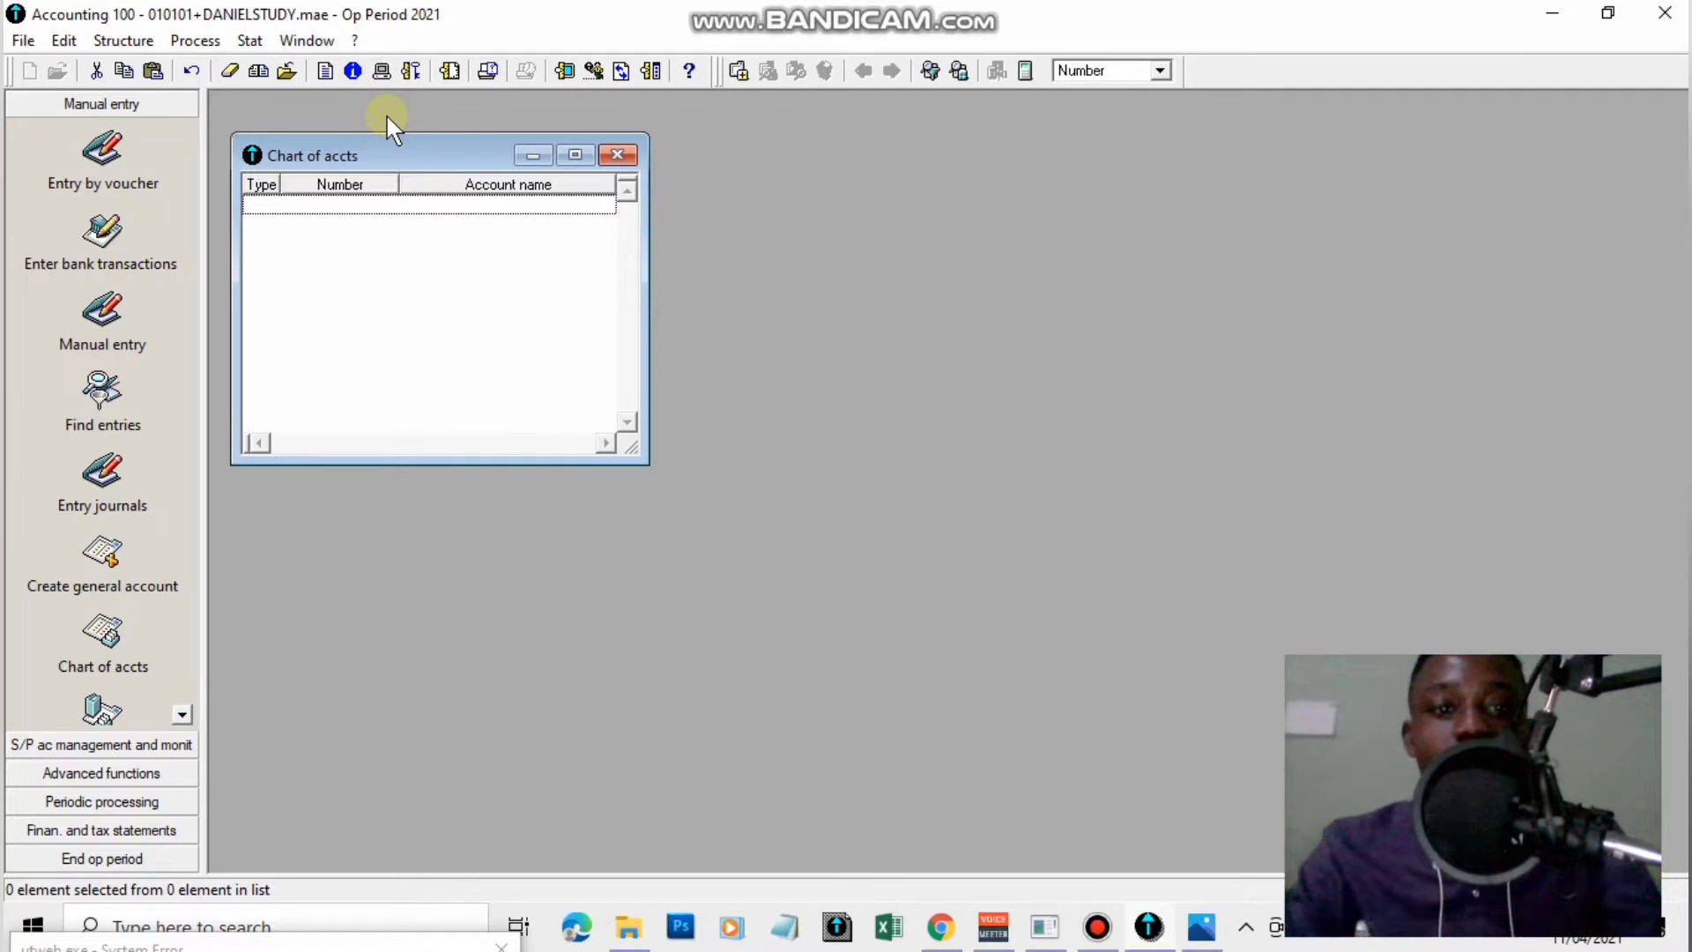
Add a new general account numbered 101 with the name CAPITAL to the chart of accounts.
{"action": "right_click", "coordinate": [338, 208]}
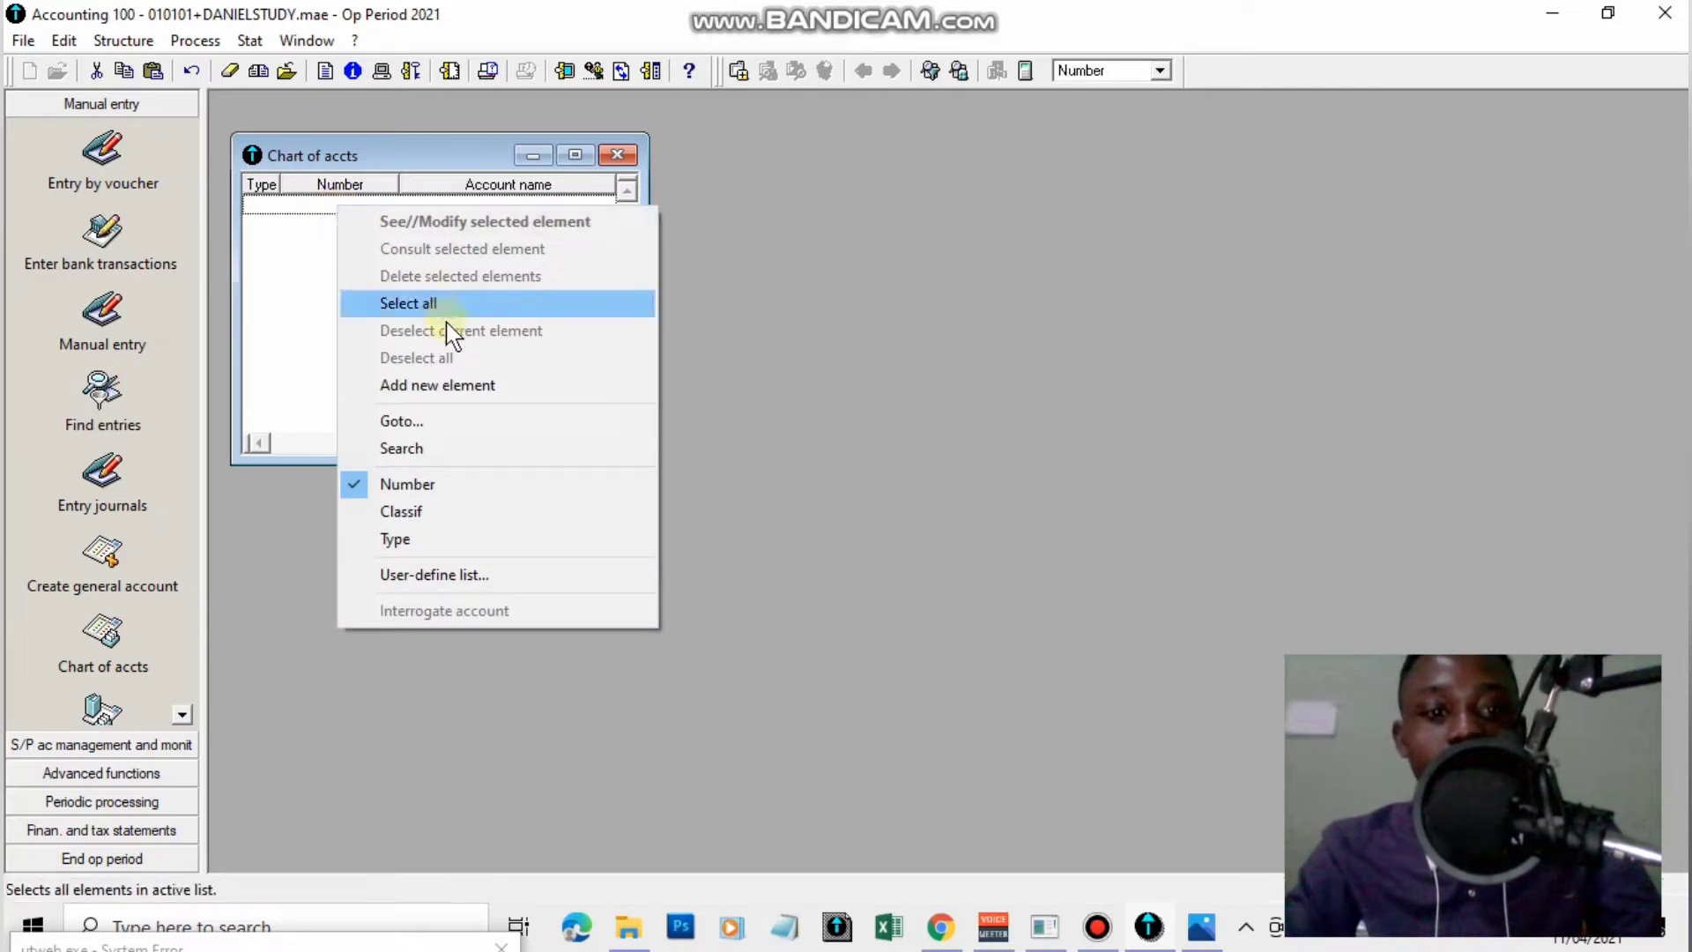
{"action": "left_click", "coordinate": [433, 385]}
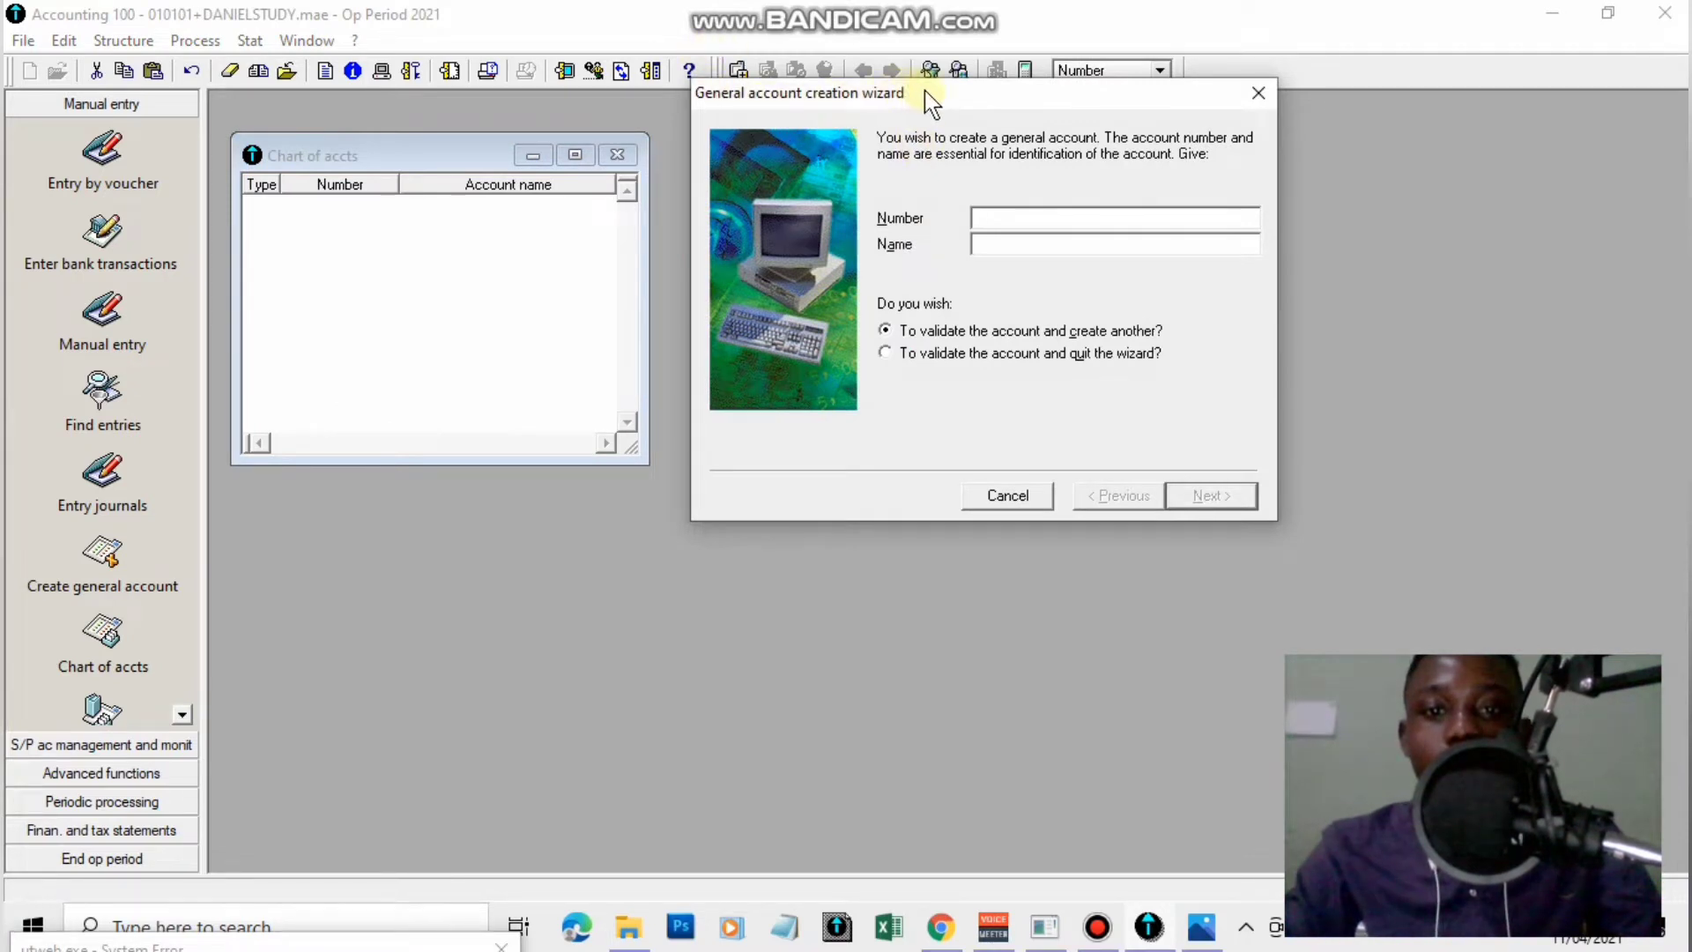
{"action": "left_click_drag", "start_coordinate": [936, 93], "coordinate": [802, 143]}
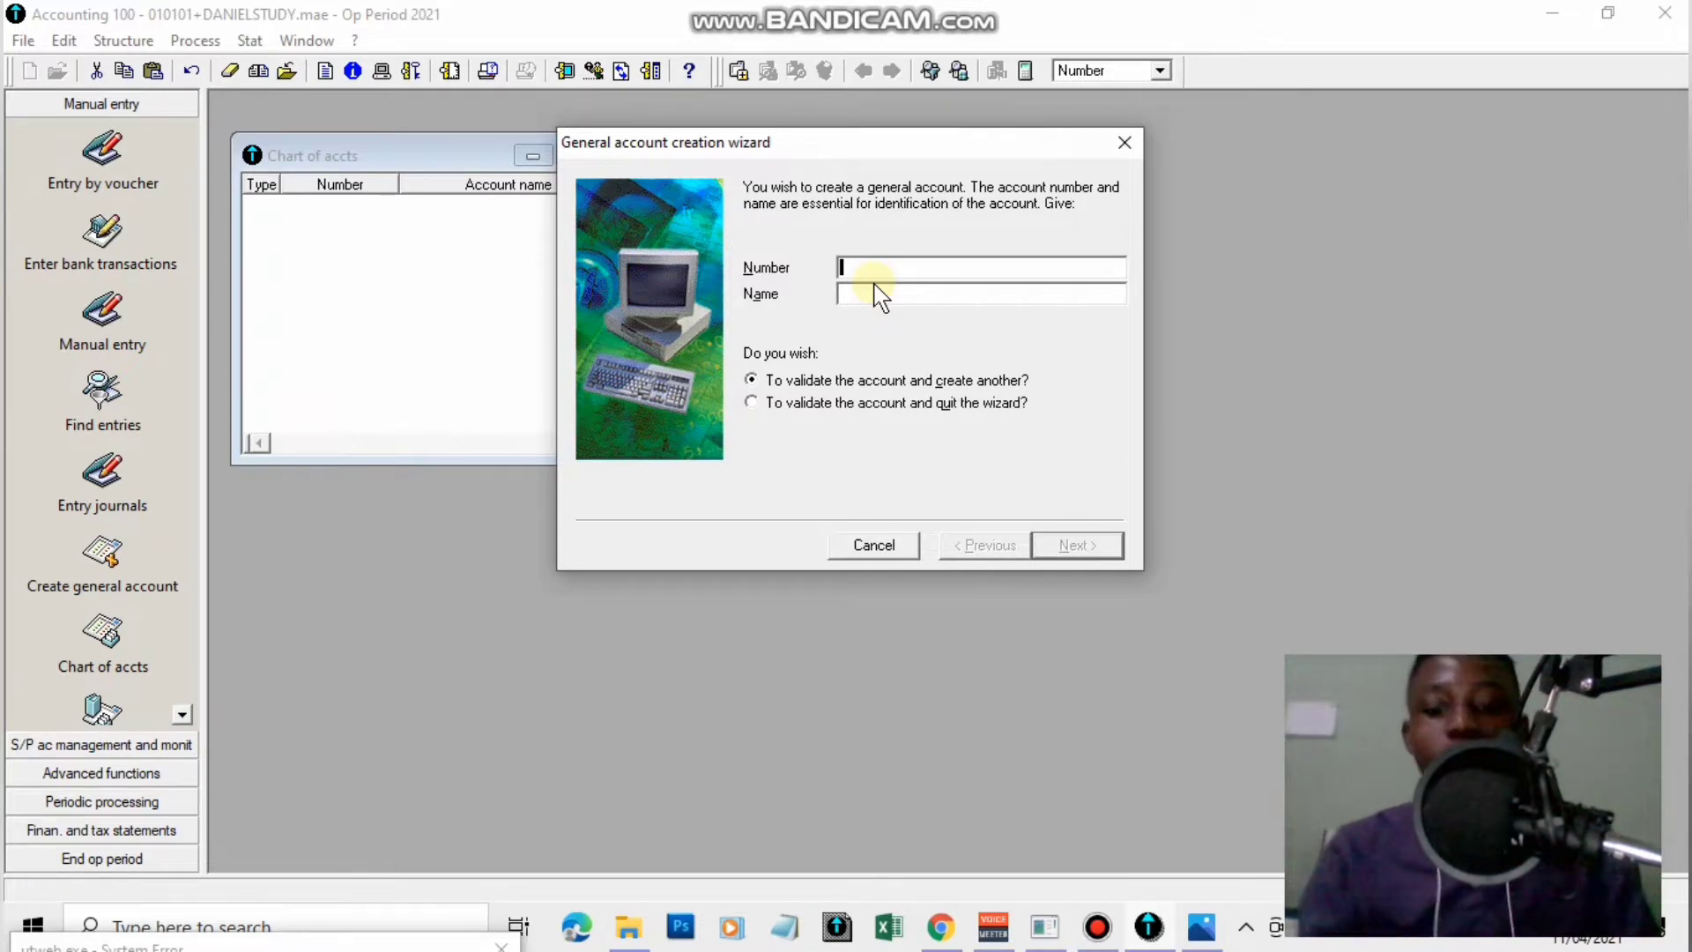
{"action": "type", "text": "101"}
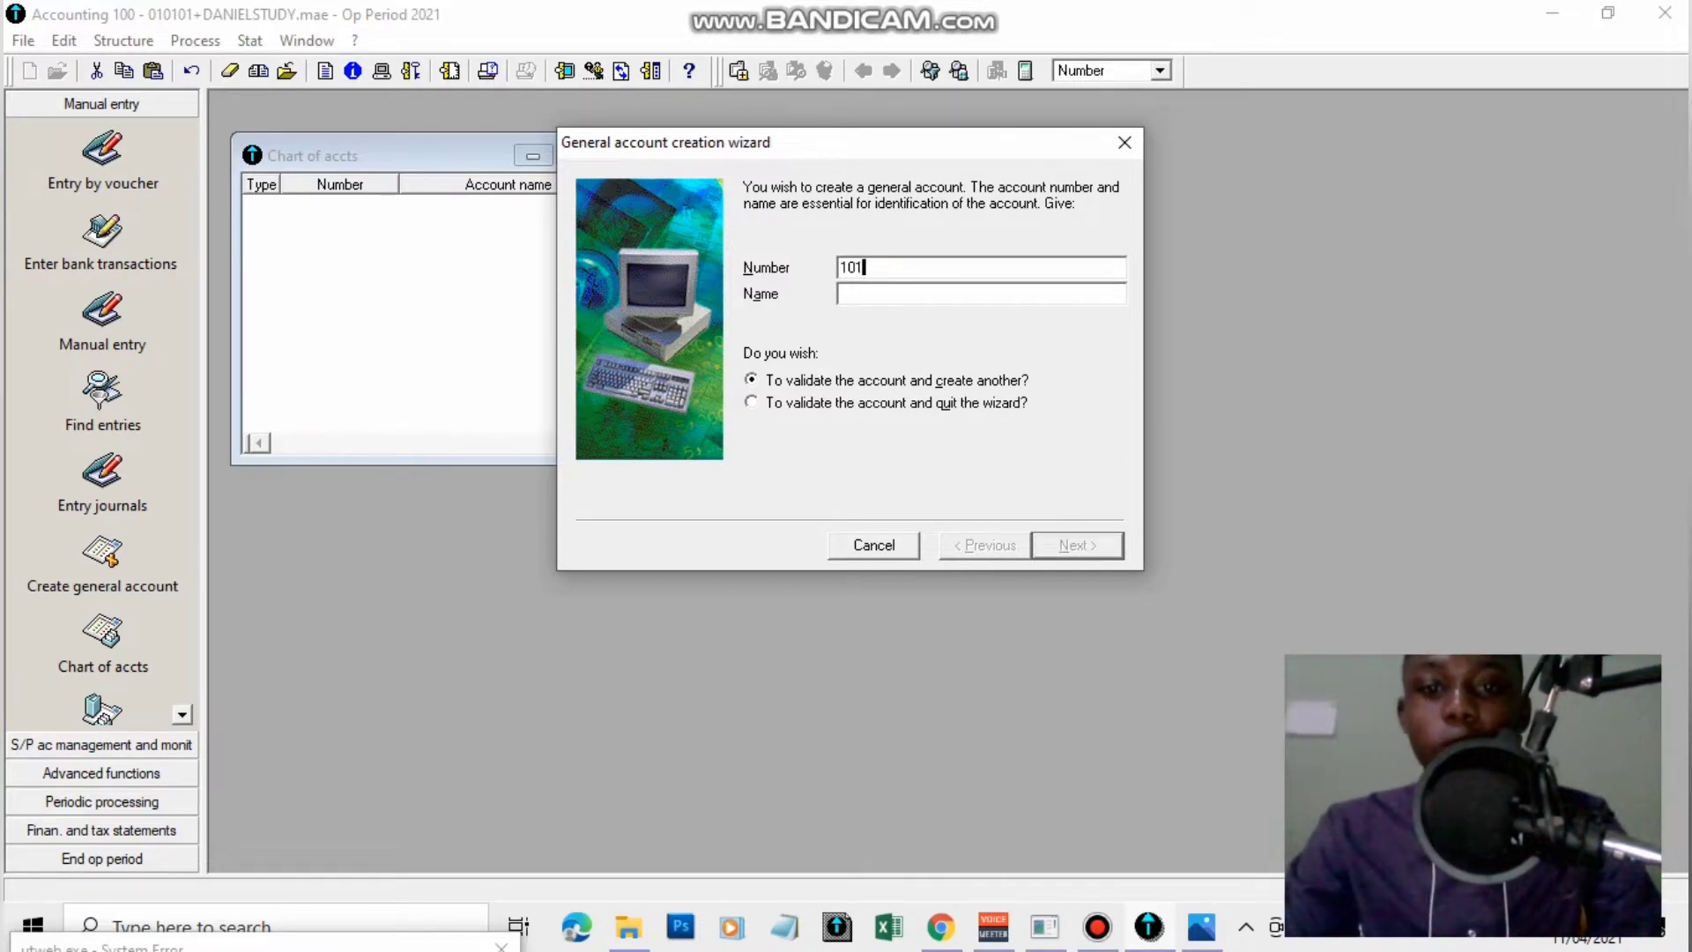
{"action": "key", "text": "Tab"}
{"action": "type", "text": "C"}
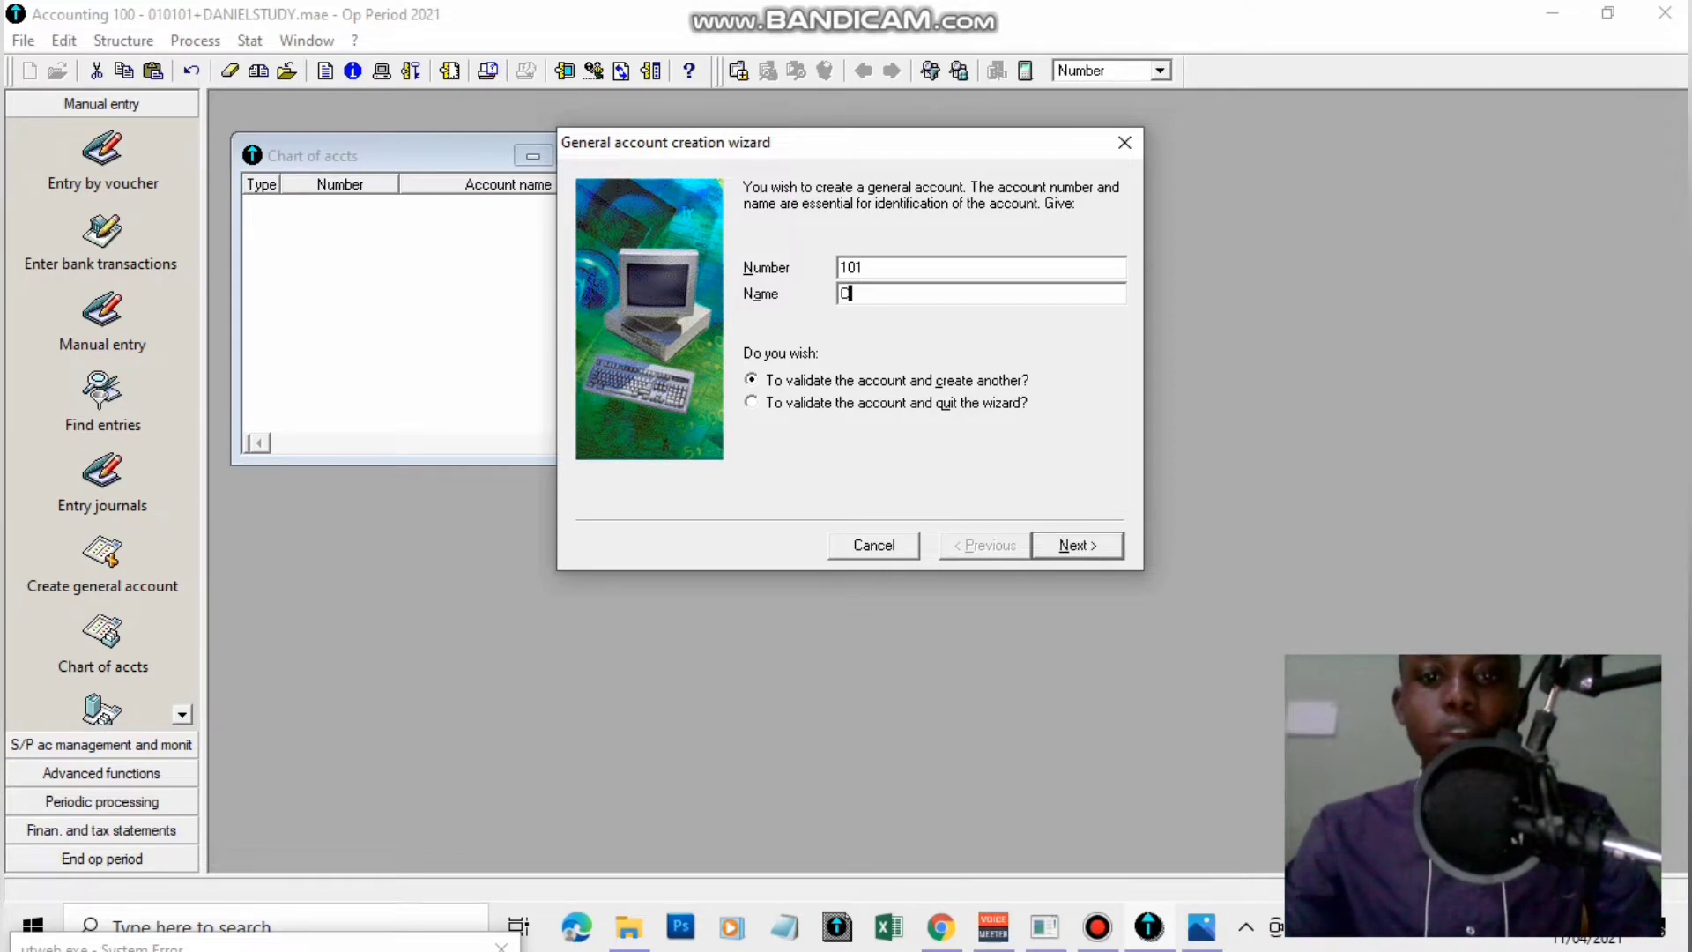
{"action": "type", "text": "APTIAL"}
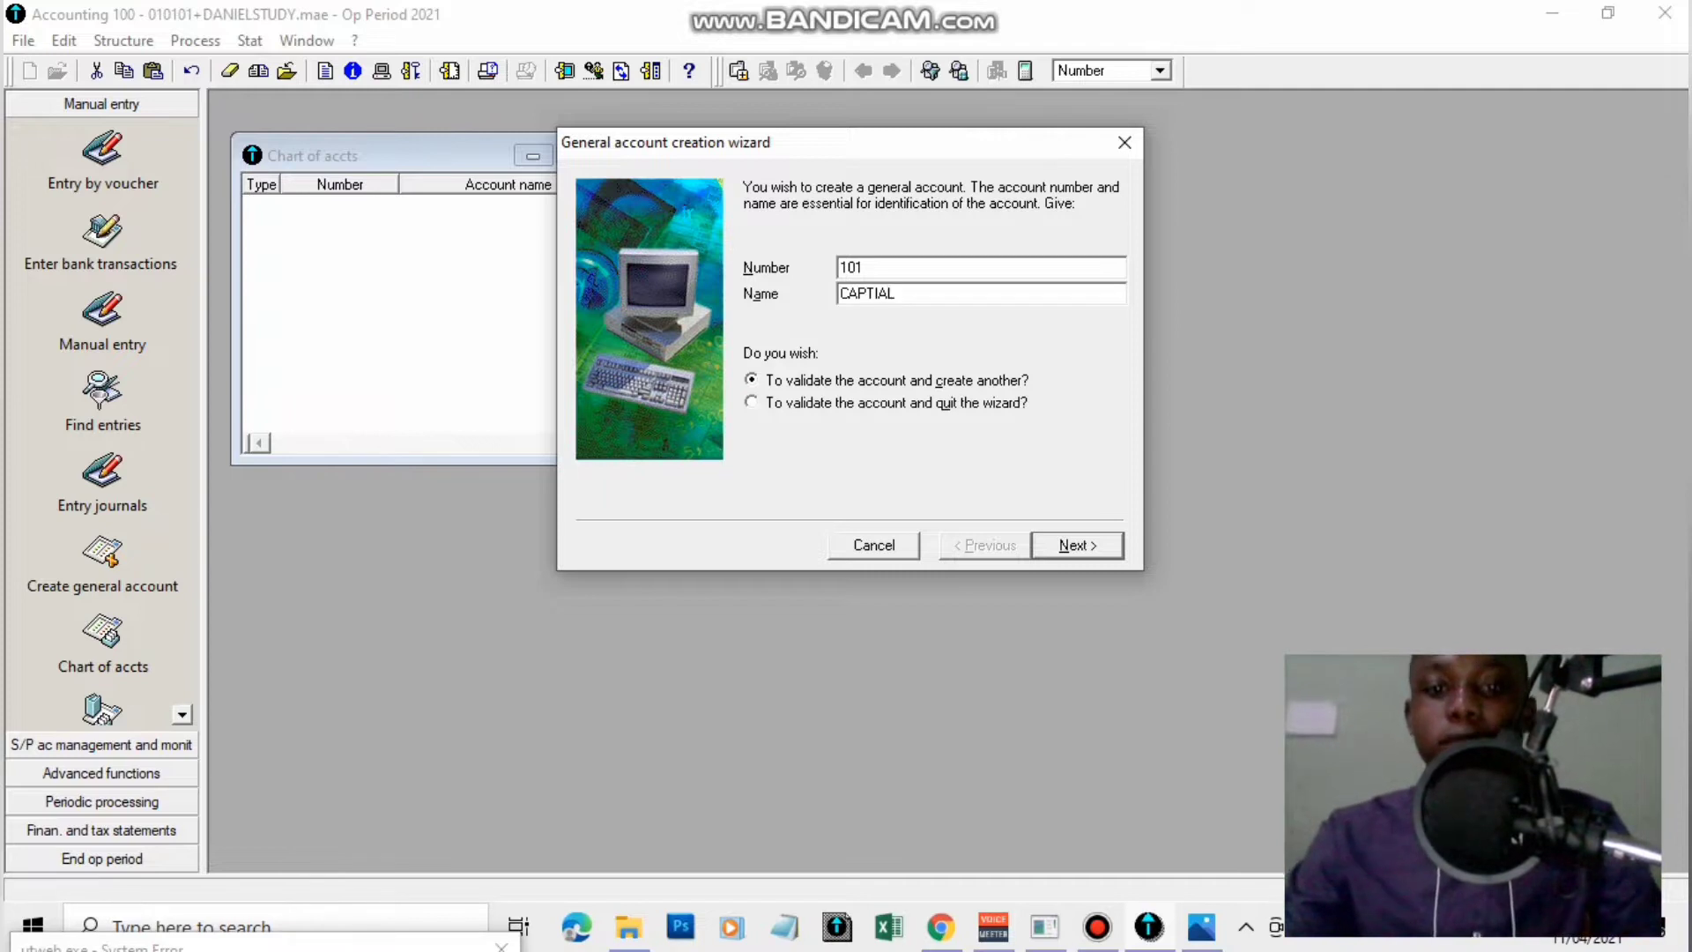
{"action": "key", "text": "BackSpace"}
{"action": "key", "text": "BackSpace"}
{"action": "key", "text": "BackSpace"}
{"action": "key", "text": "BackSpace"}
{"action": "type", "text": "ITAL"}
{"action": "left_click", "coordinate": [1084, 545]}
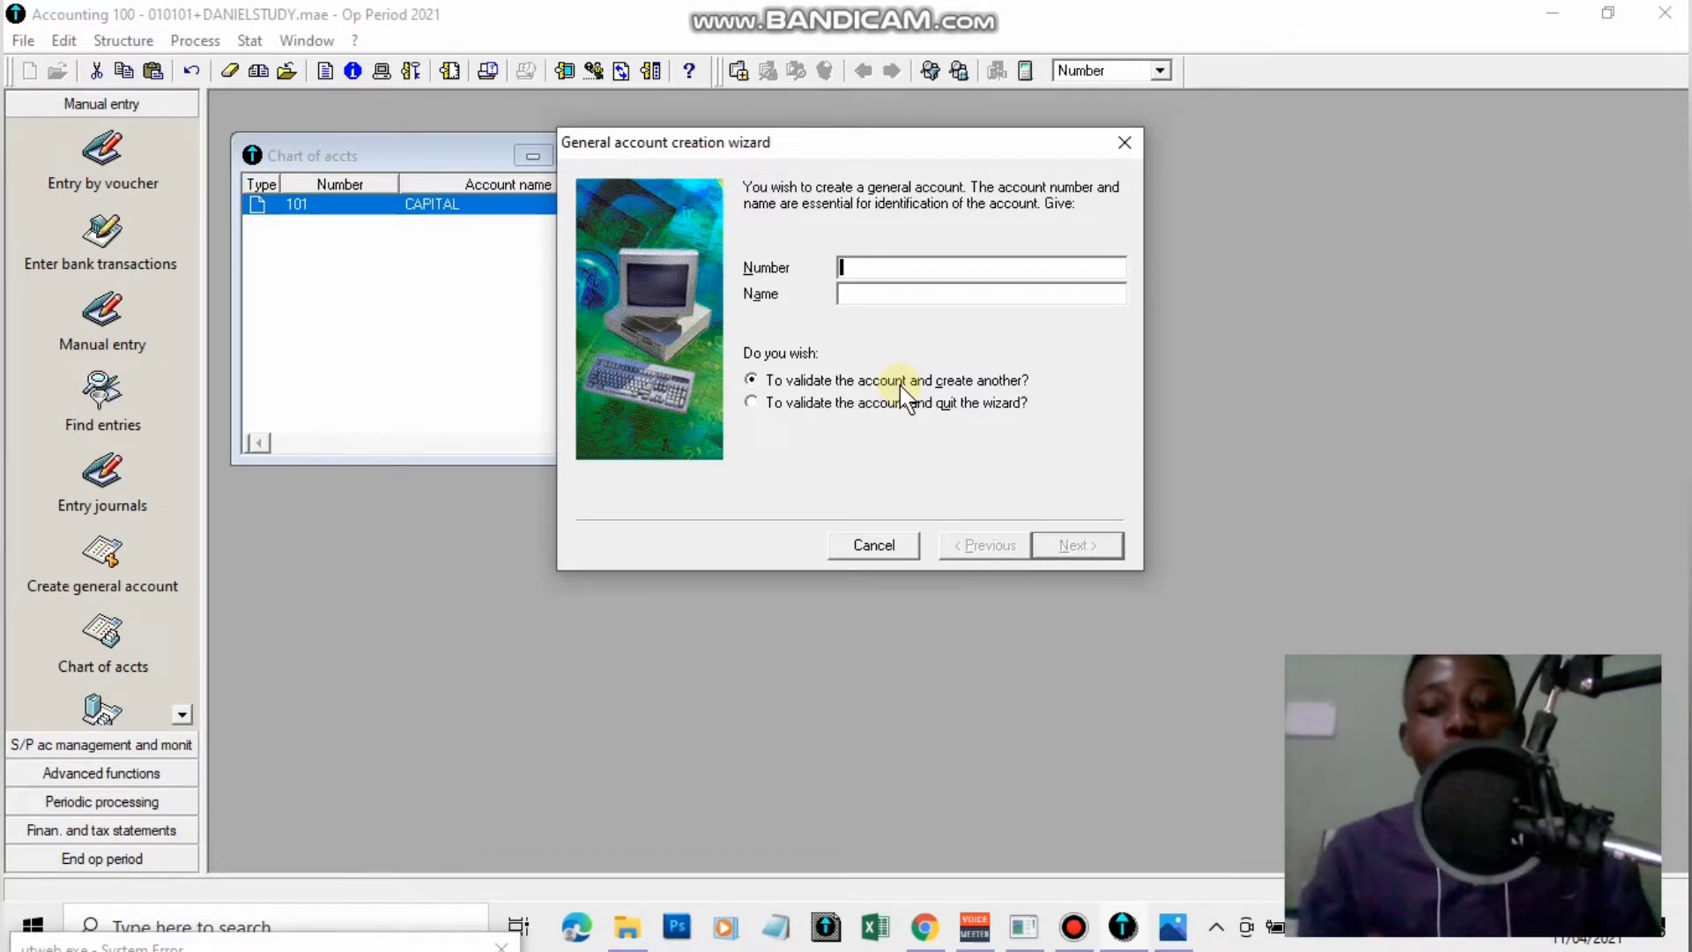
Create general account 401 with the name SUPPLIERS and validate it to continue with another account.
{"action": "type", "text": "401"}
{"action": "key", "text": "Tab"}
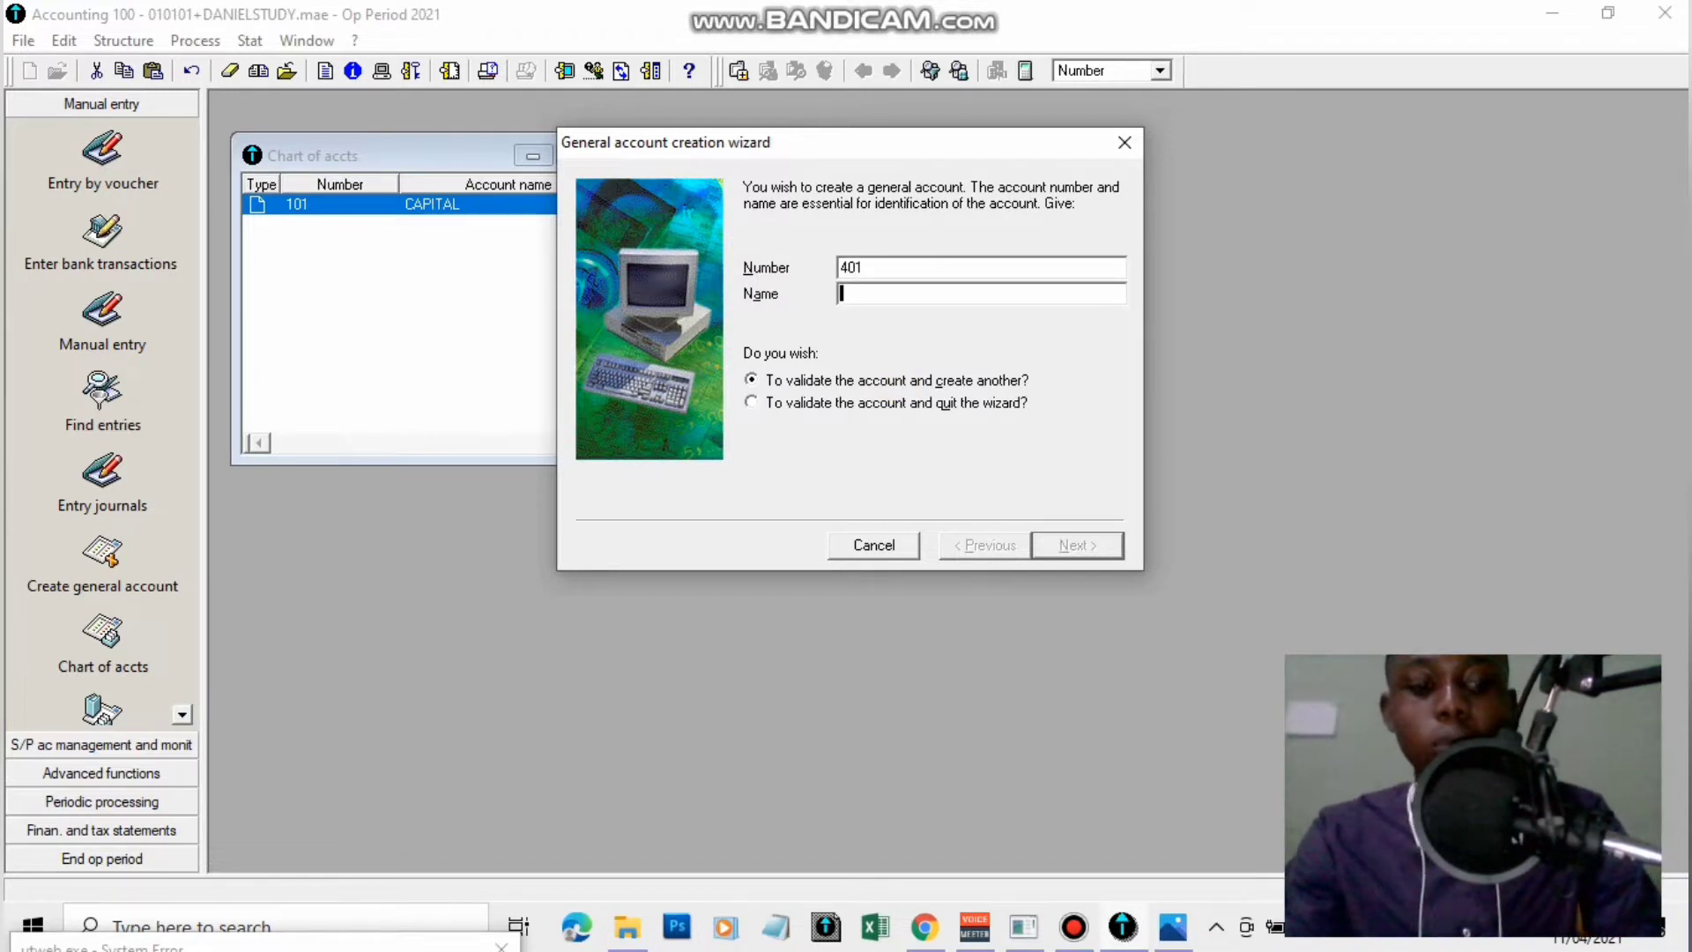
{"action": "type", "text": "SUPPLIERS"}
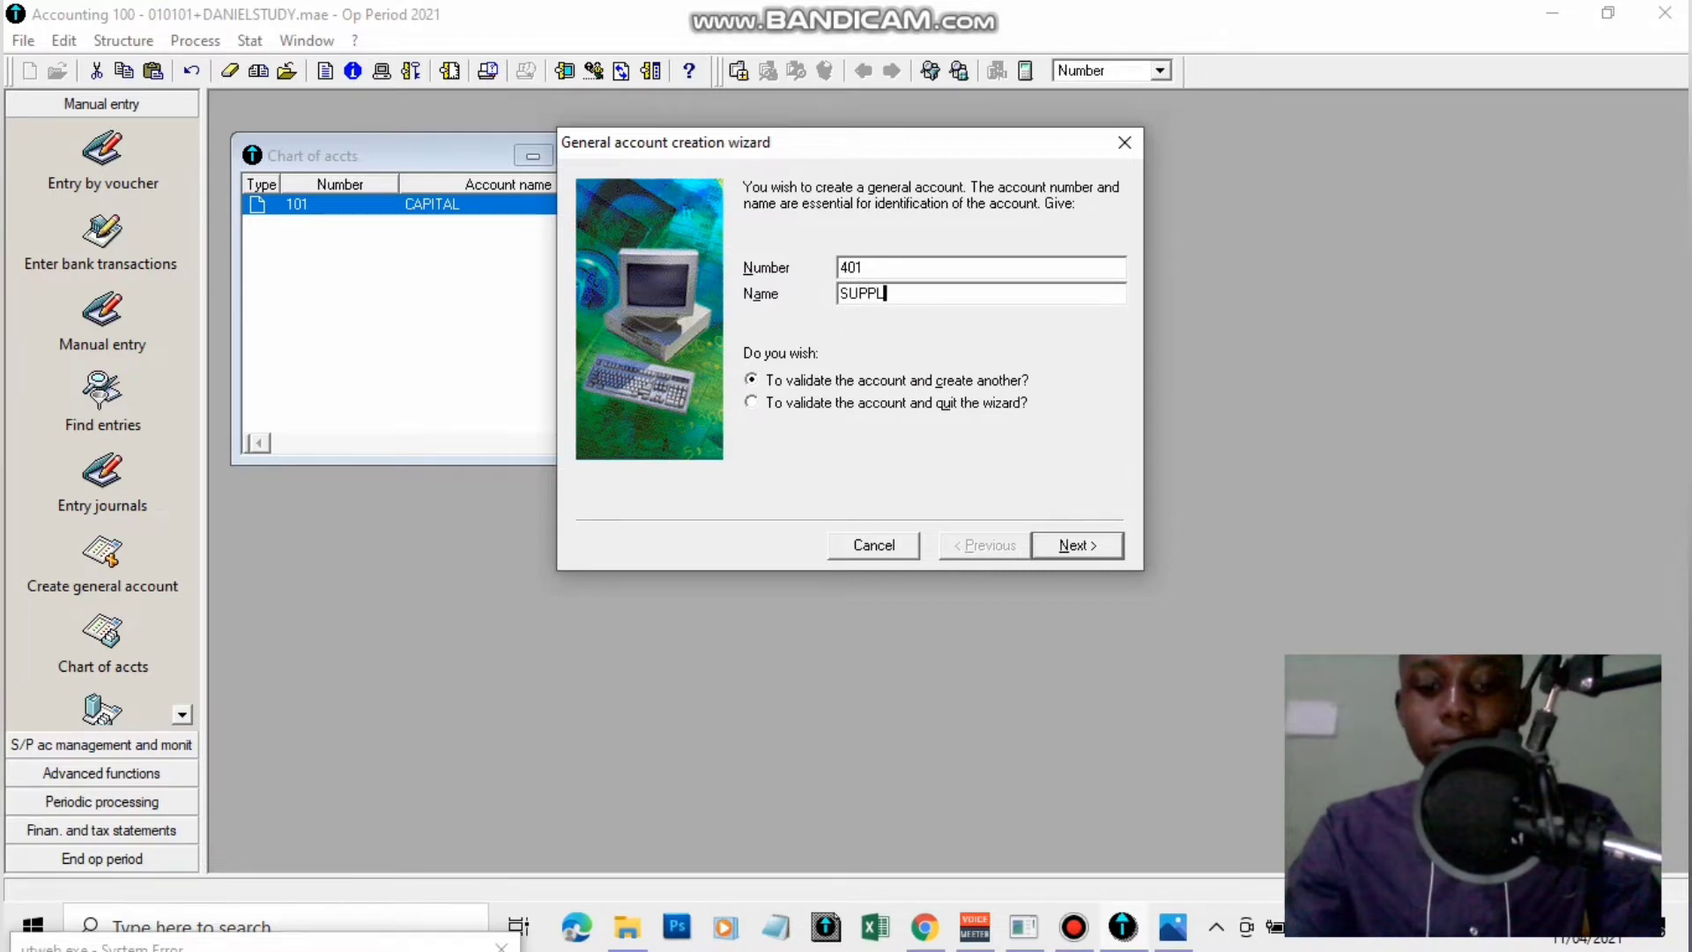
{"action": "left_click", "coordinate": [1073, 550]}
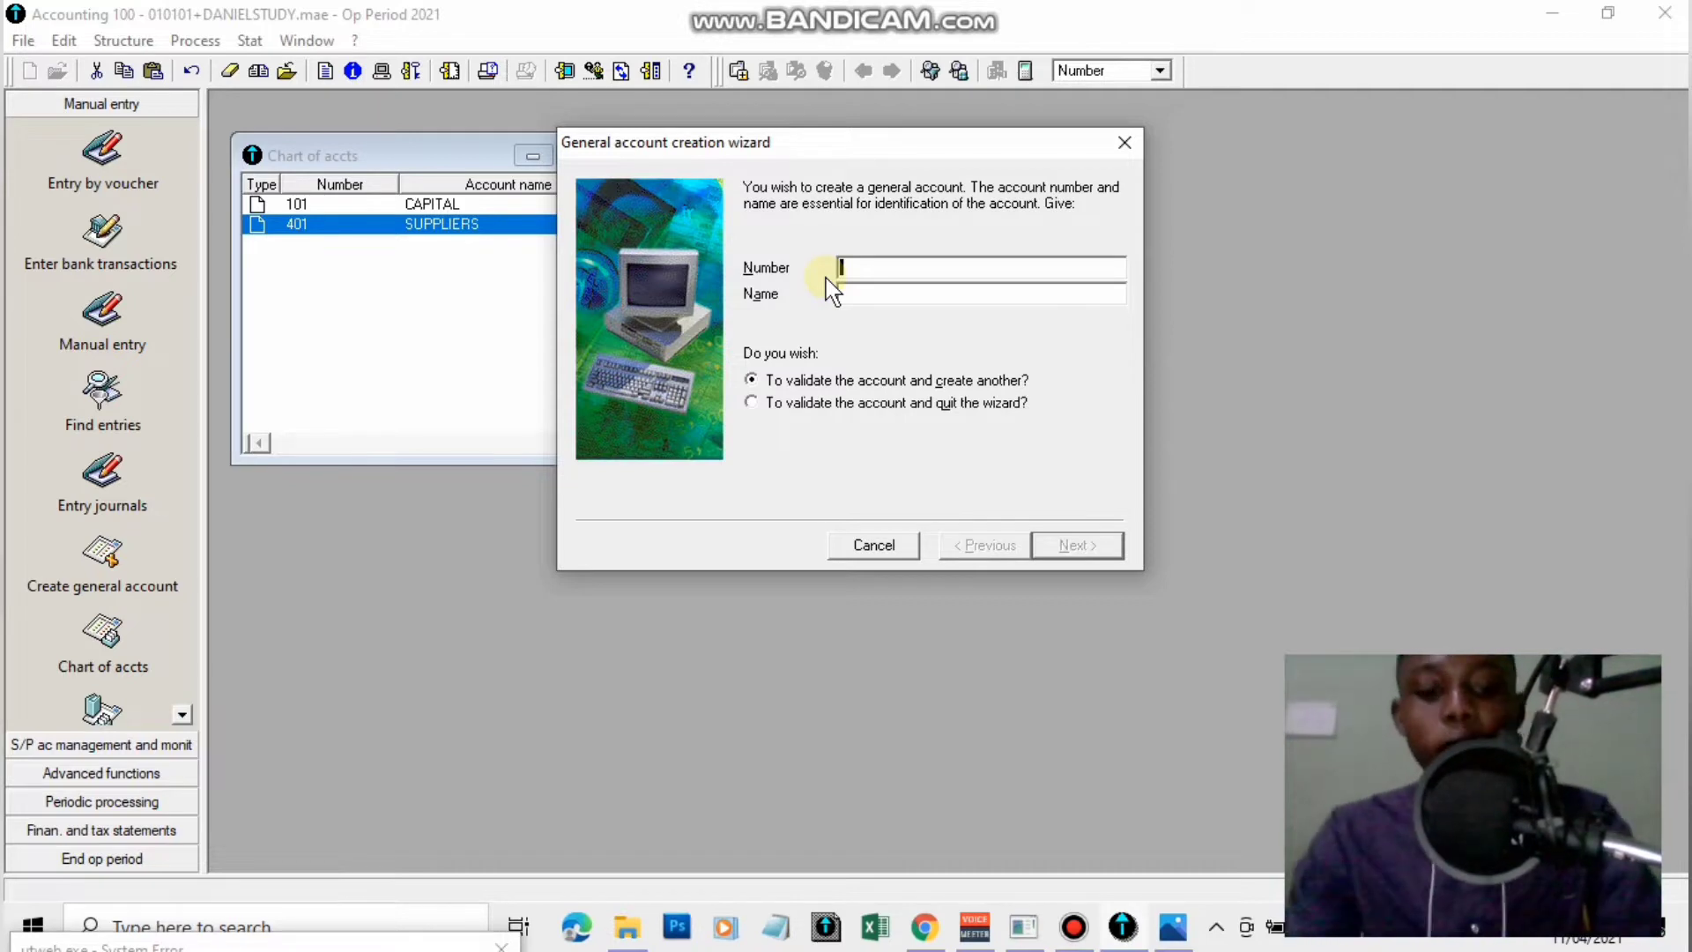
Create general account 601 with the name PURCHASE OF GOODS and validate it.
{"action": "type", "text": "601"}
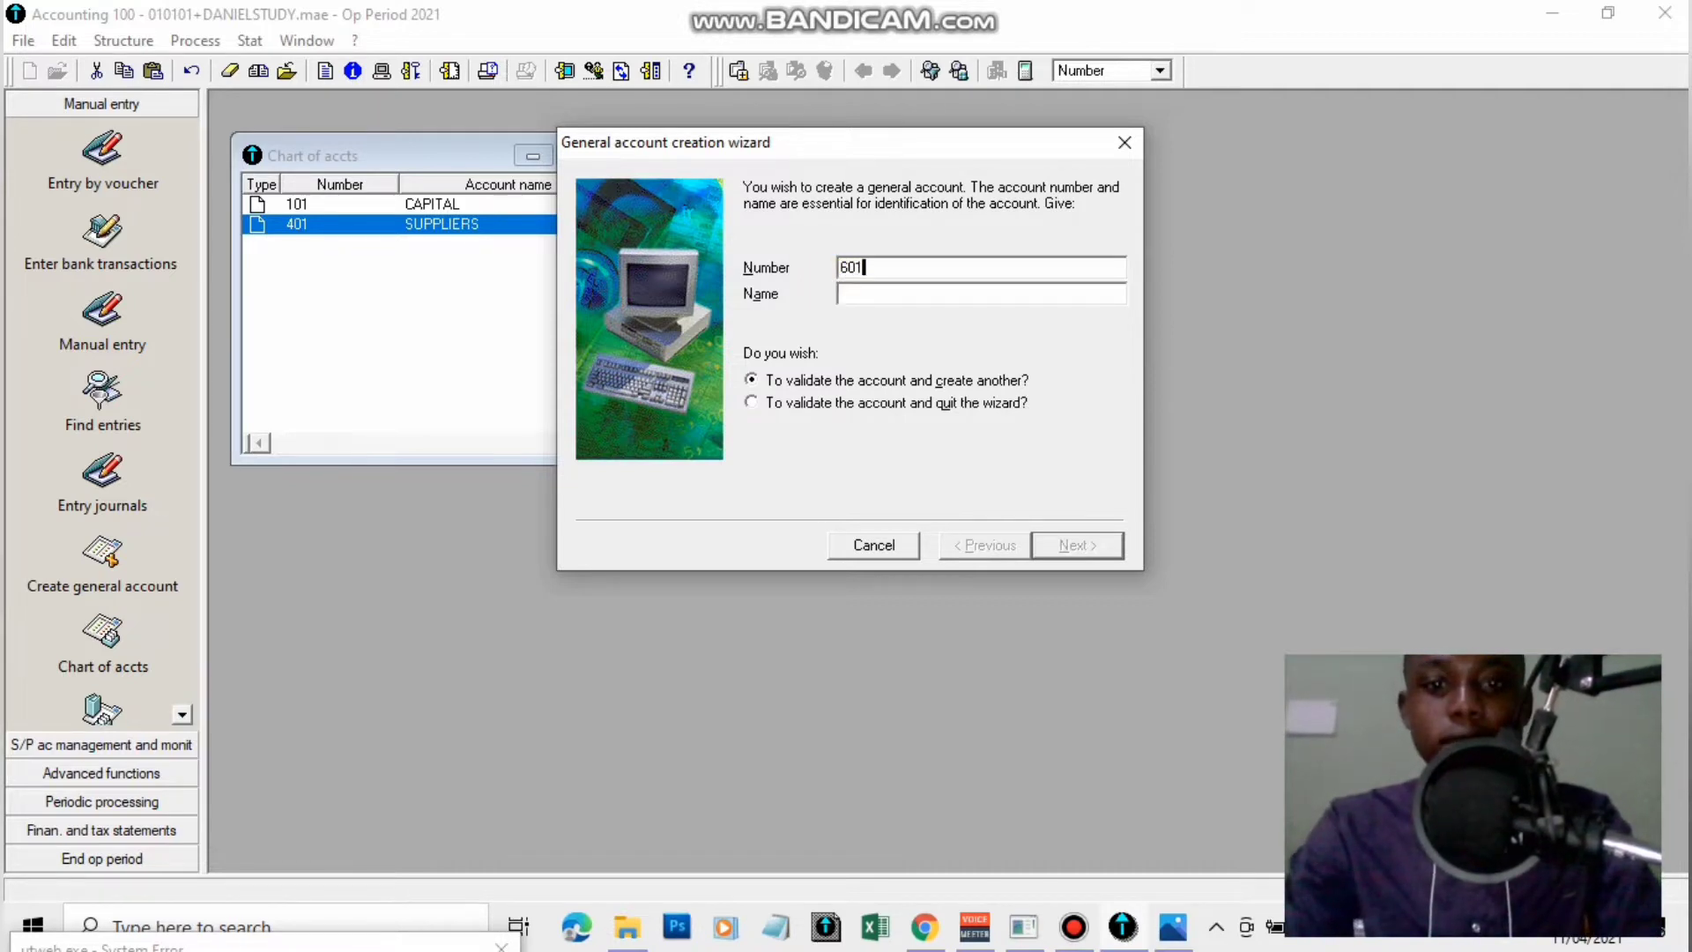
{"action": "key", "text": "Tab"}
{"action": "type", "text": "PU"}
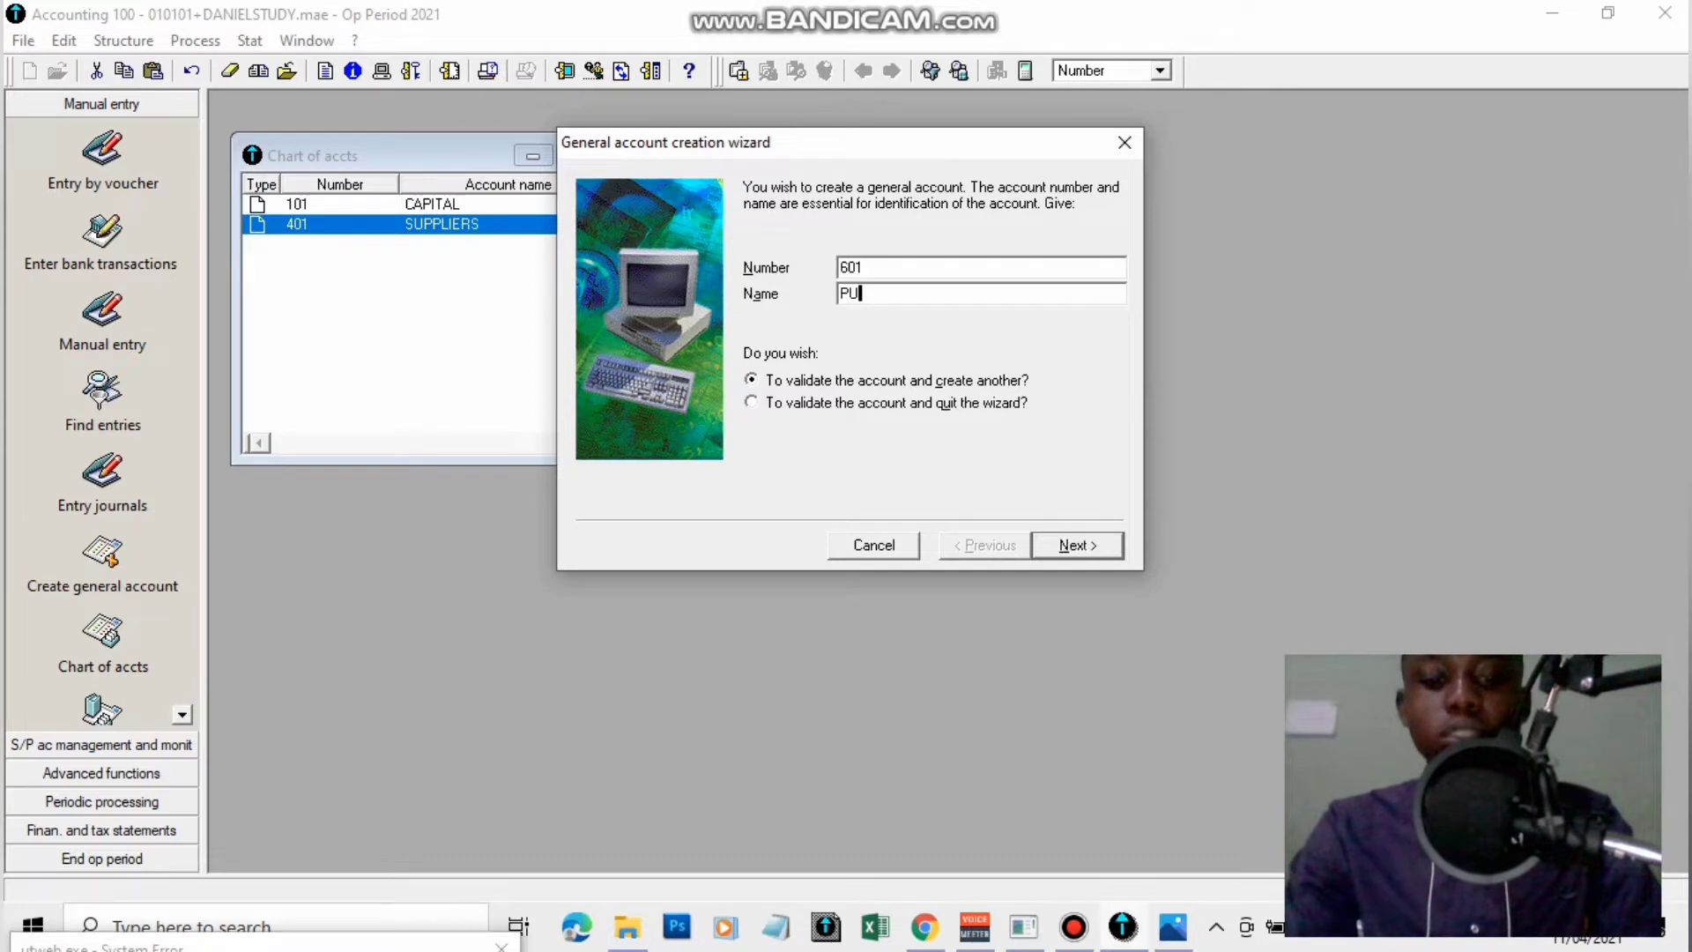
{"action": "type", "text": "RCHASE O"}
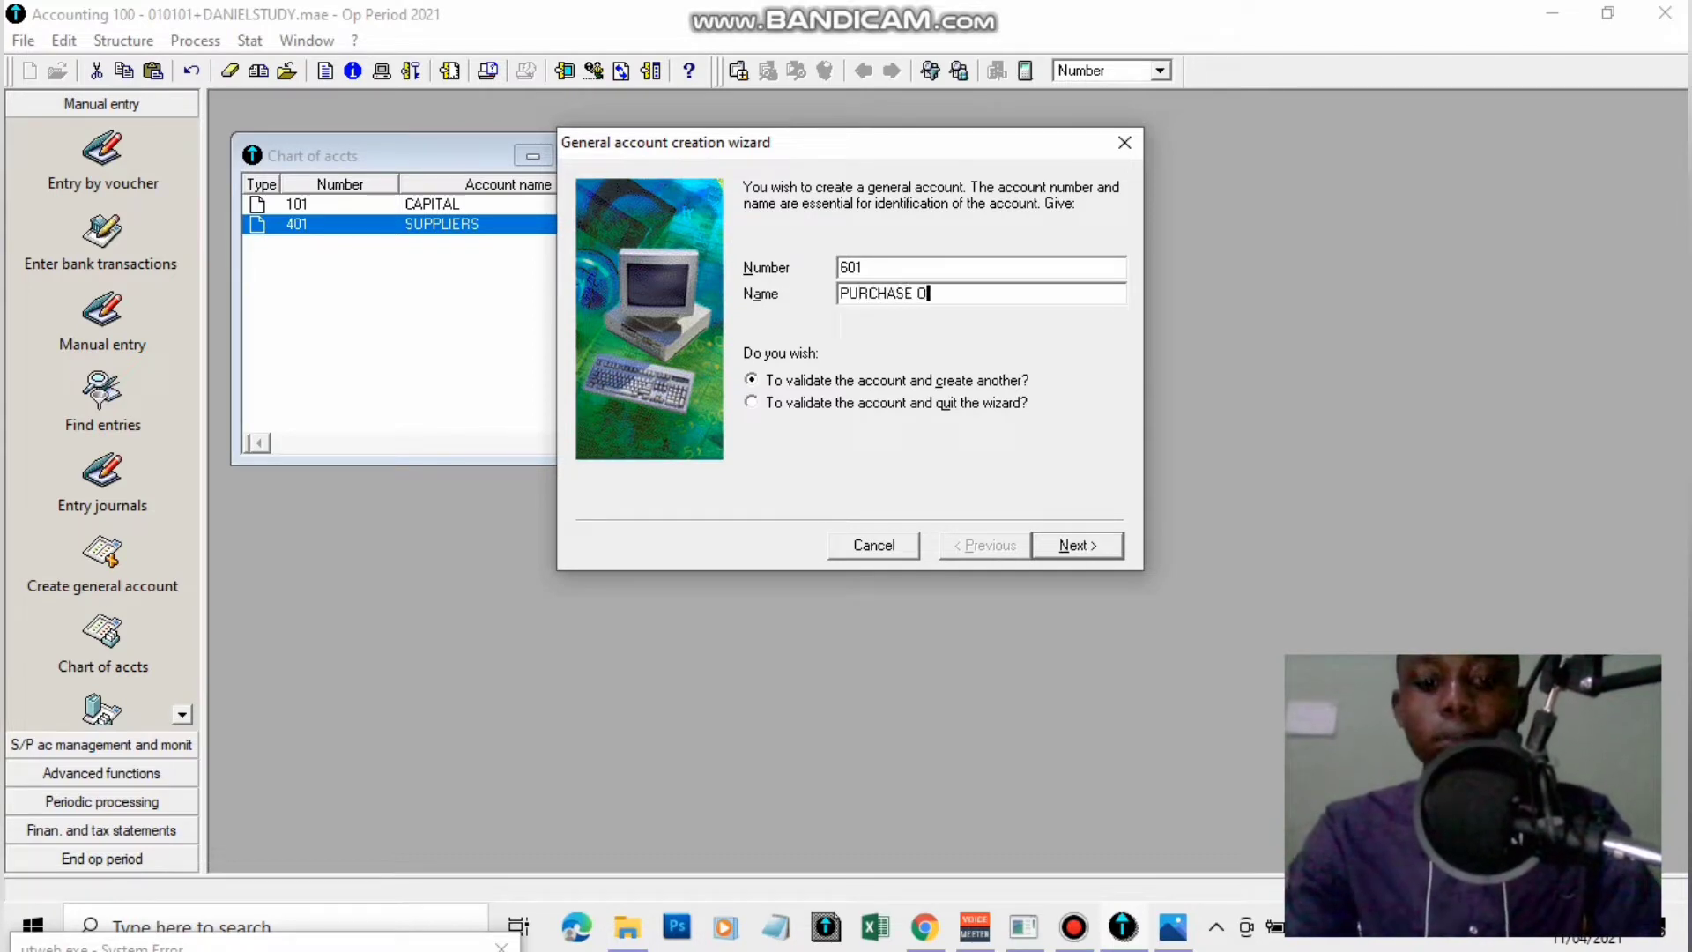
{"action": "type", "text": "F GOODS"}
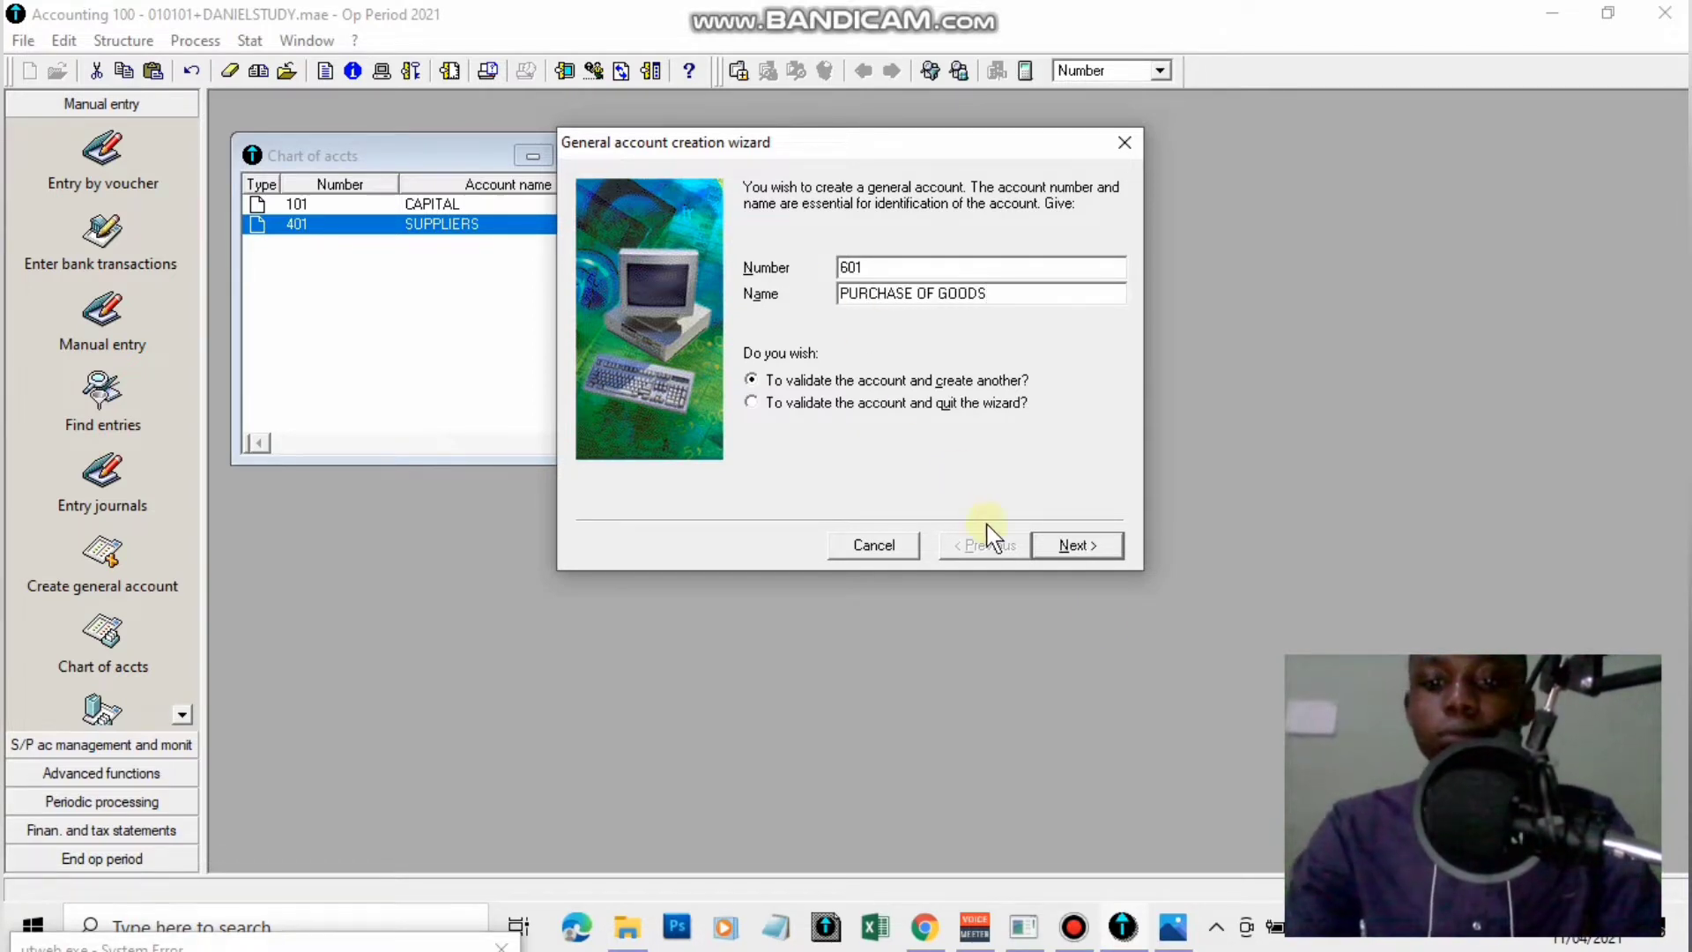
{"action": "left_click", "coordinate": [1076, 546]}
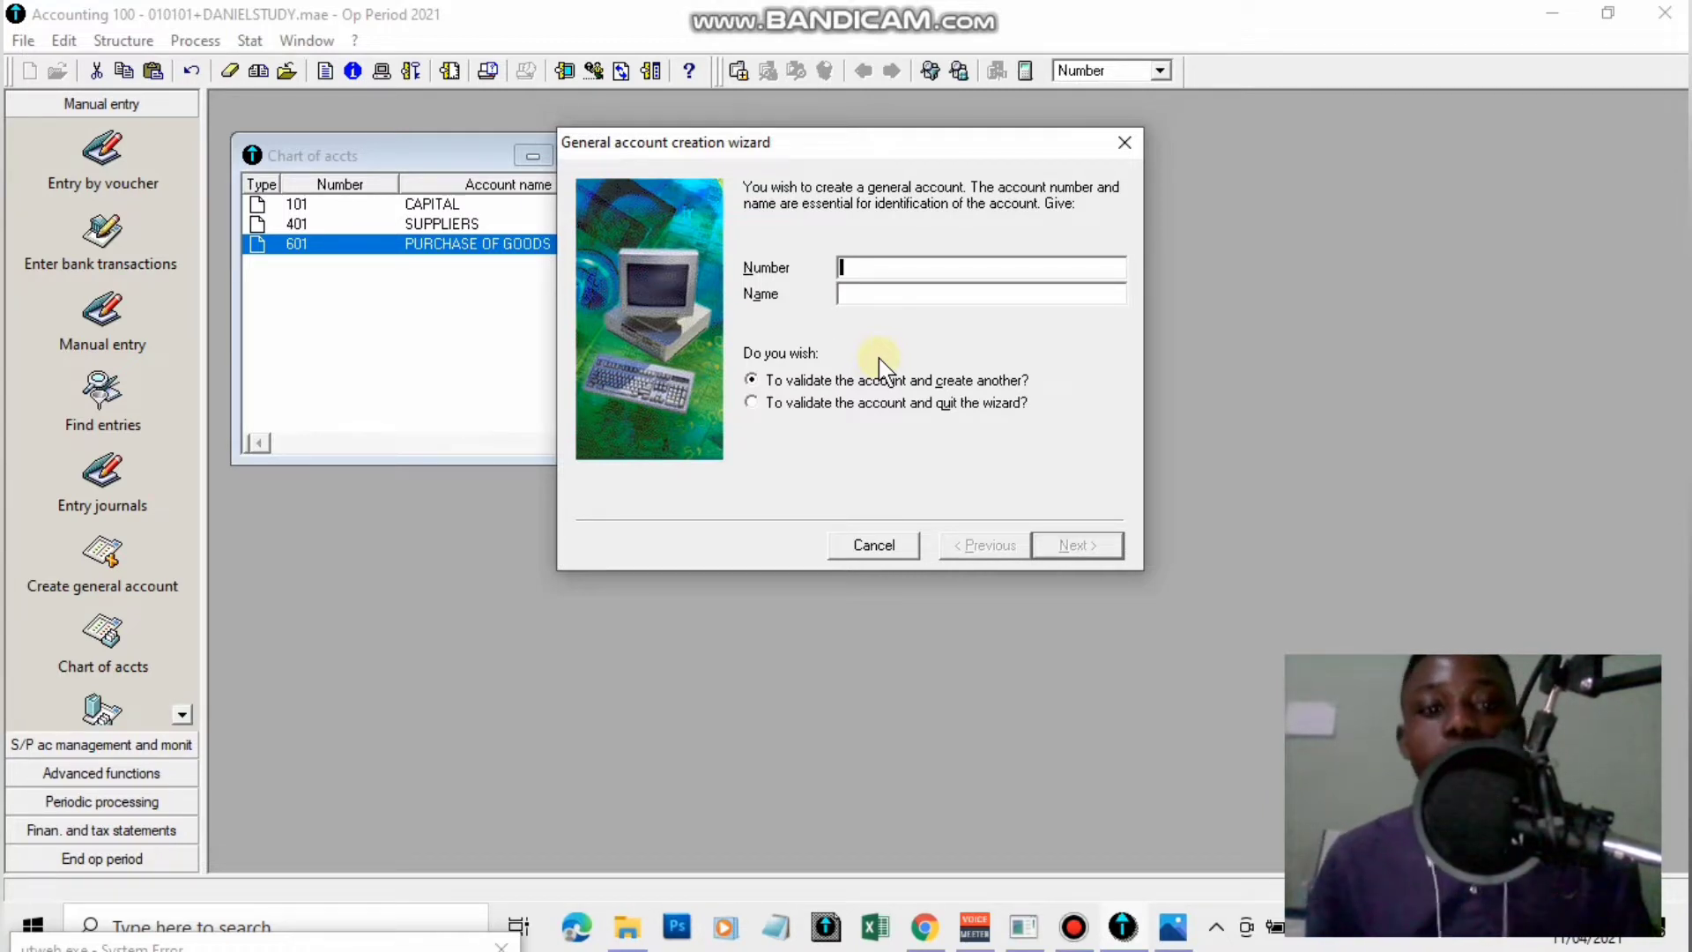
Create general account 701 with the name SALES OF GOODS and validate it.
{"action": "left_click", "coordinate": [879, 361]}
{"action": "type", "text": "701"}
{"action": "key", "text": "Tab"}
{"action": "type", "text": "SALES "}
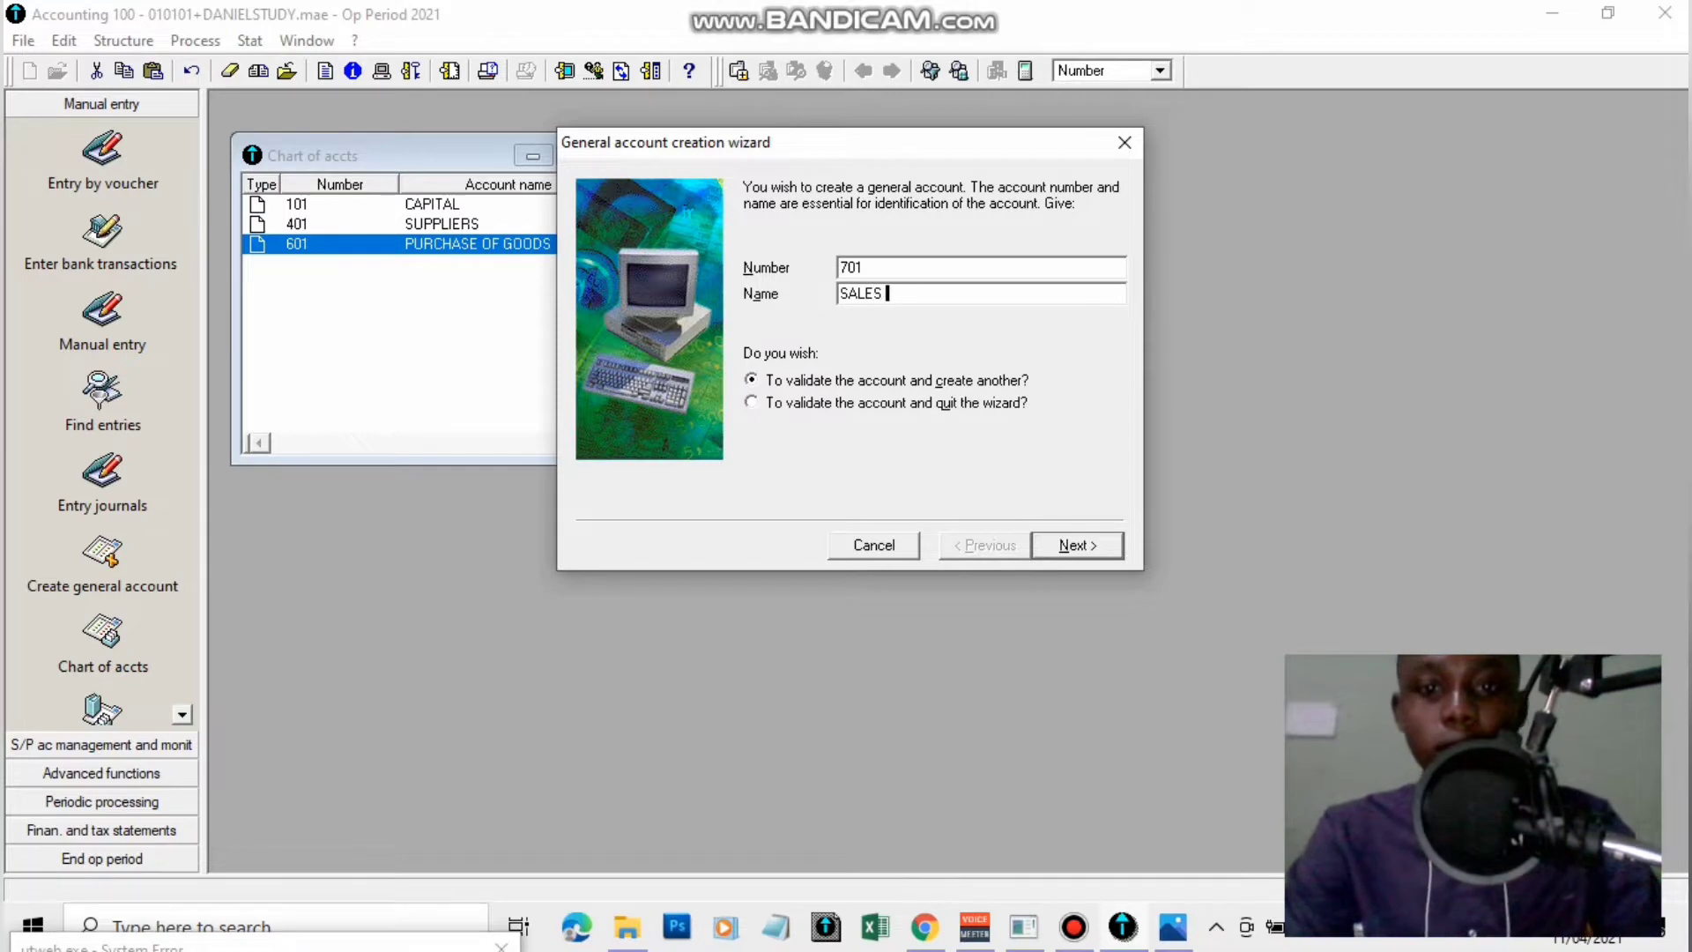
{"action": "type", "text": "OF GOODS"}
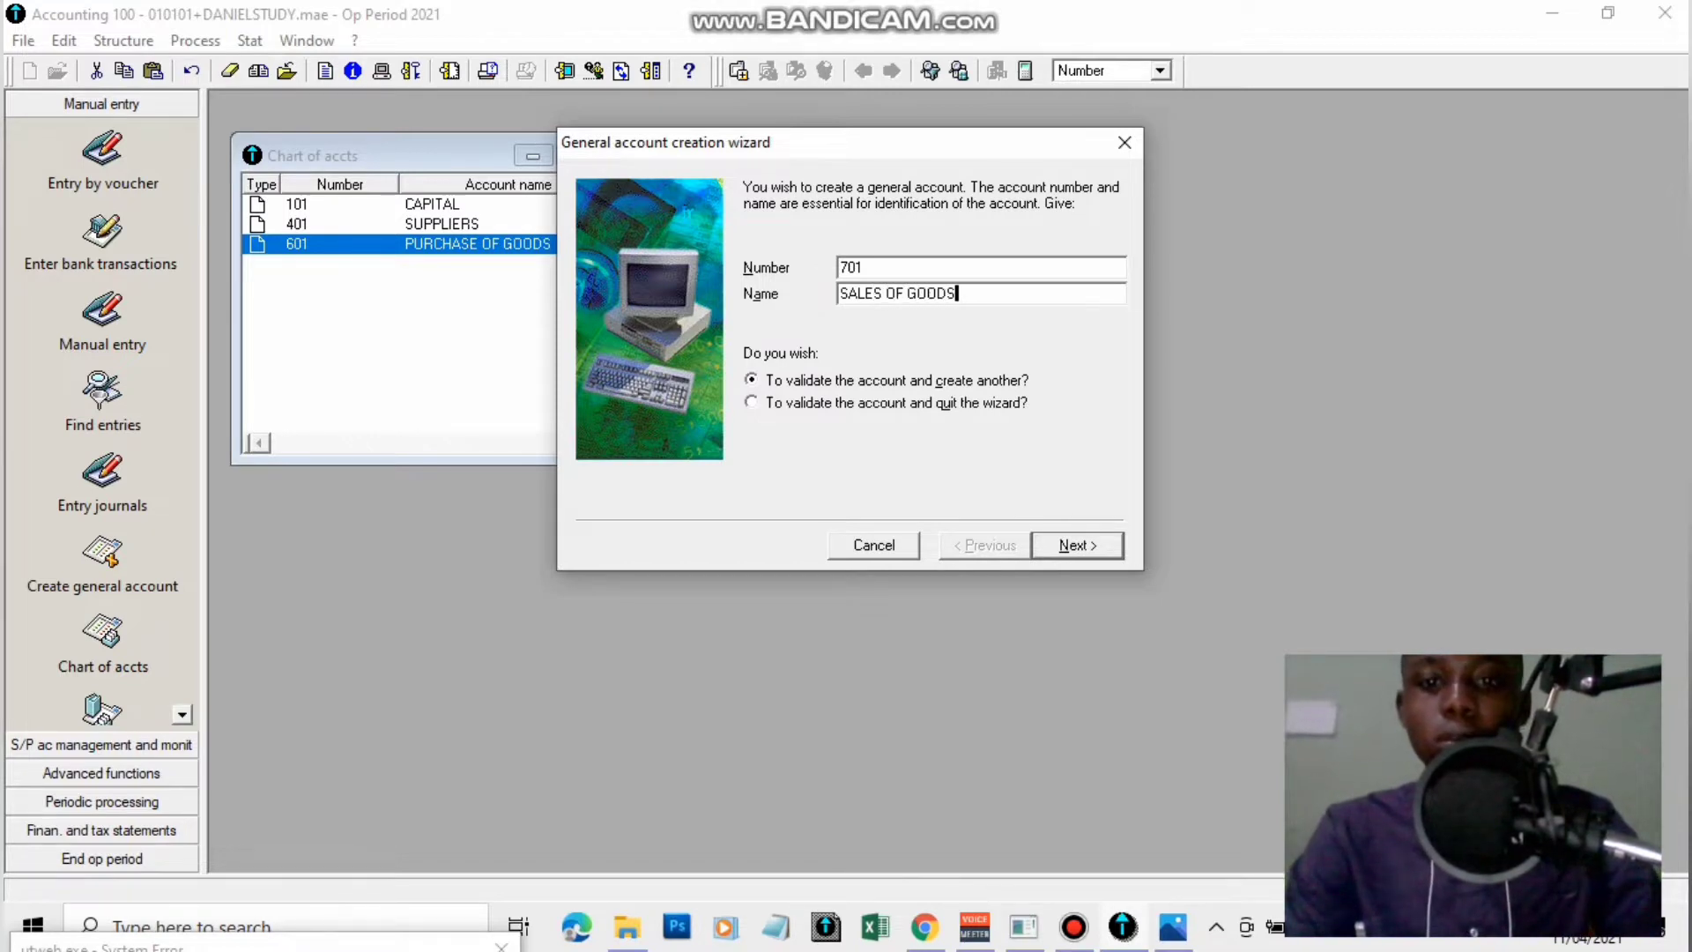
{"action": "left_click", "coordinate": [1067, 542]}
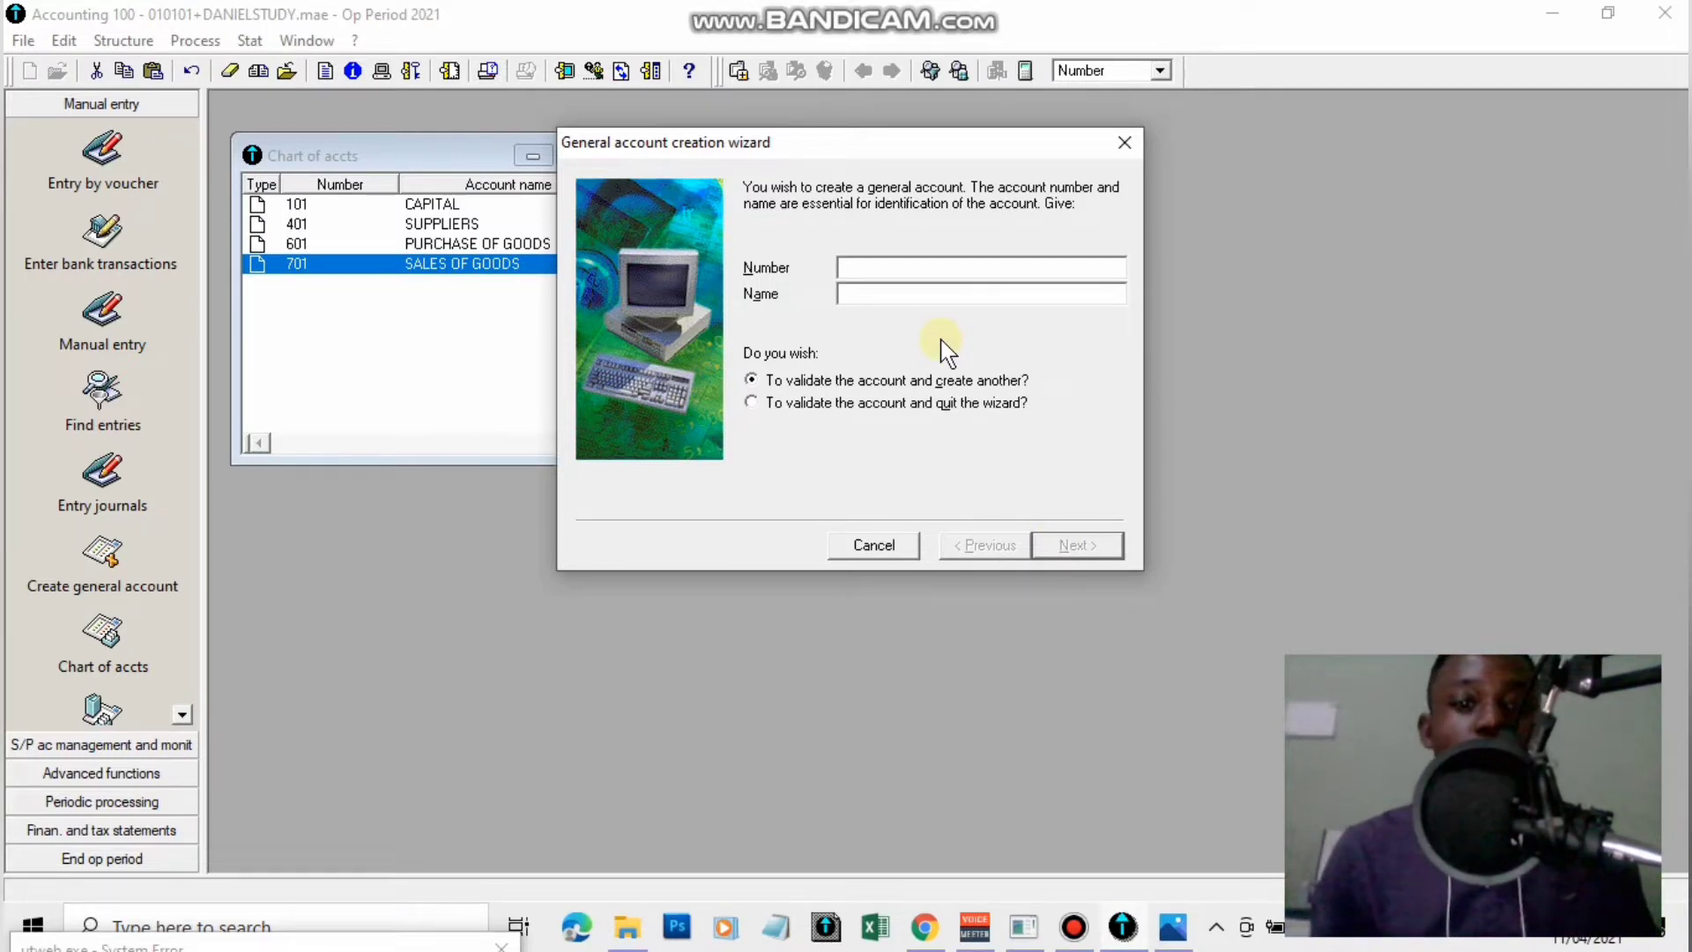
Create general account 411 with the name CUSTOMER and validate it.
{"action": "type", "text": "411"}
{"action": "key", "text": "Tab"}
{"action": "type", "text": "CUSTOMER"}
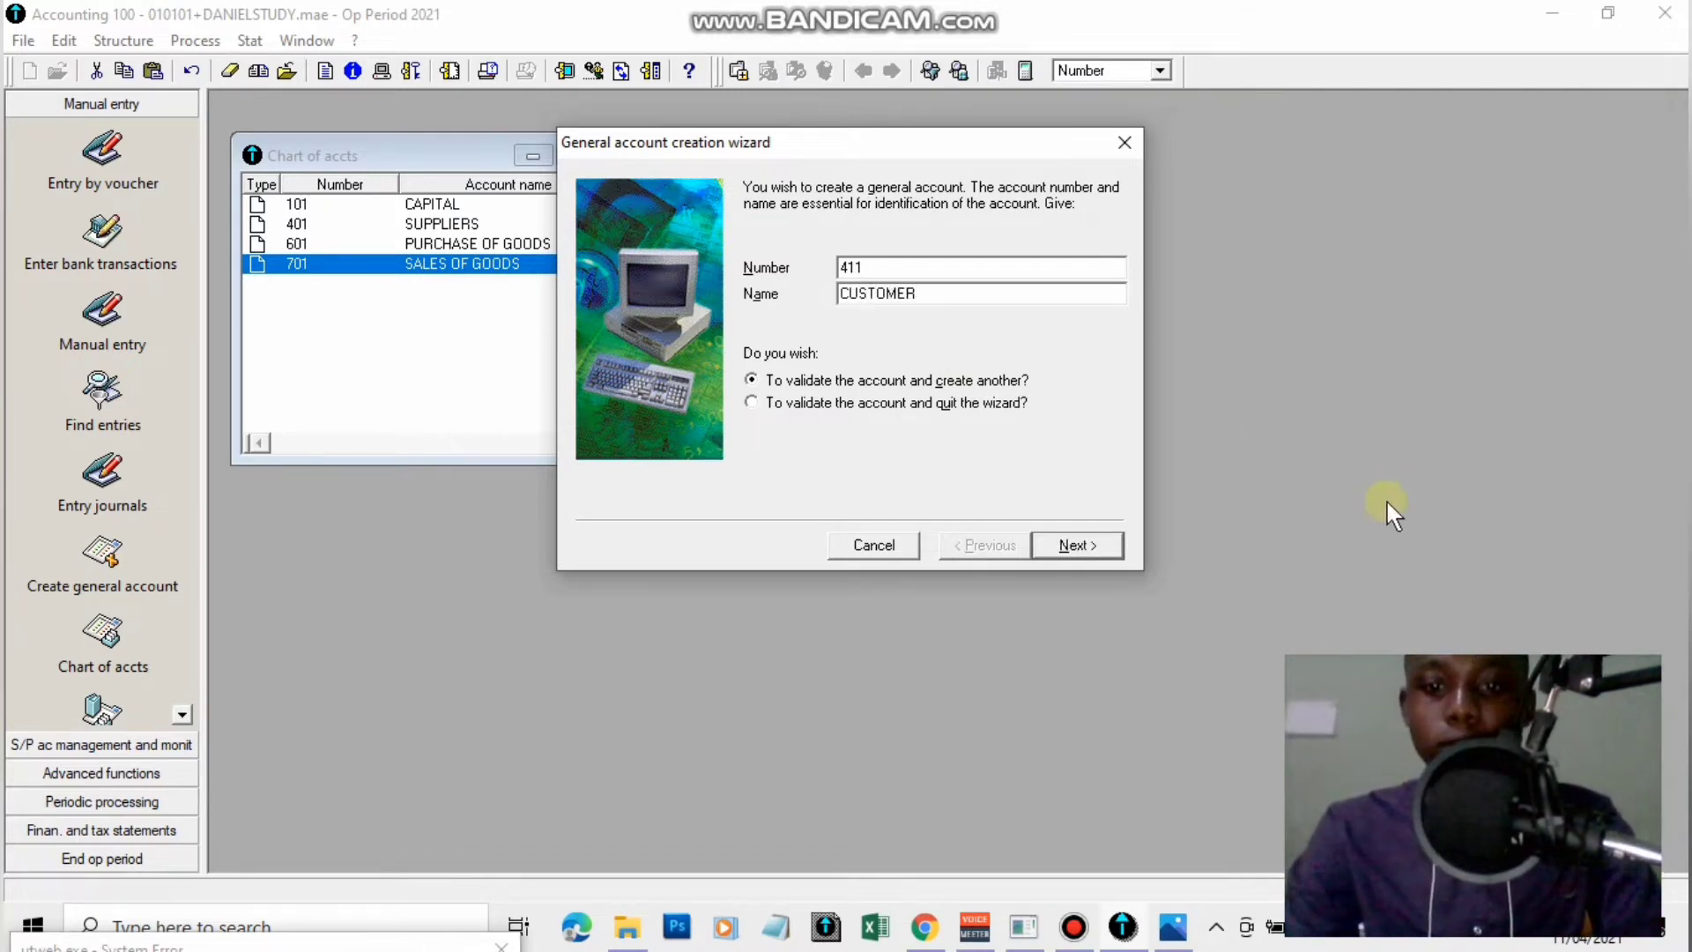
{"action": "left_click", "coordinate": [1070, 547]}
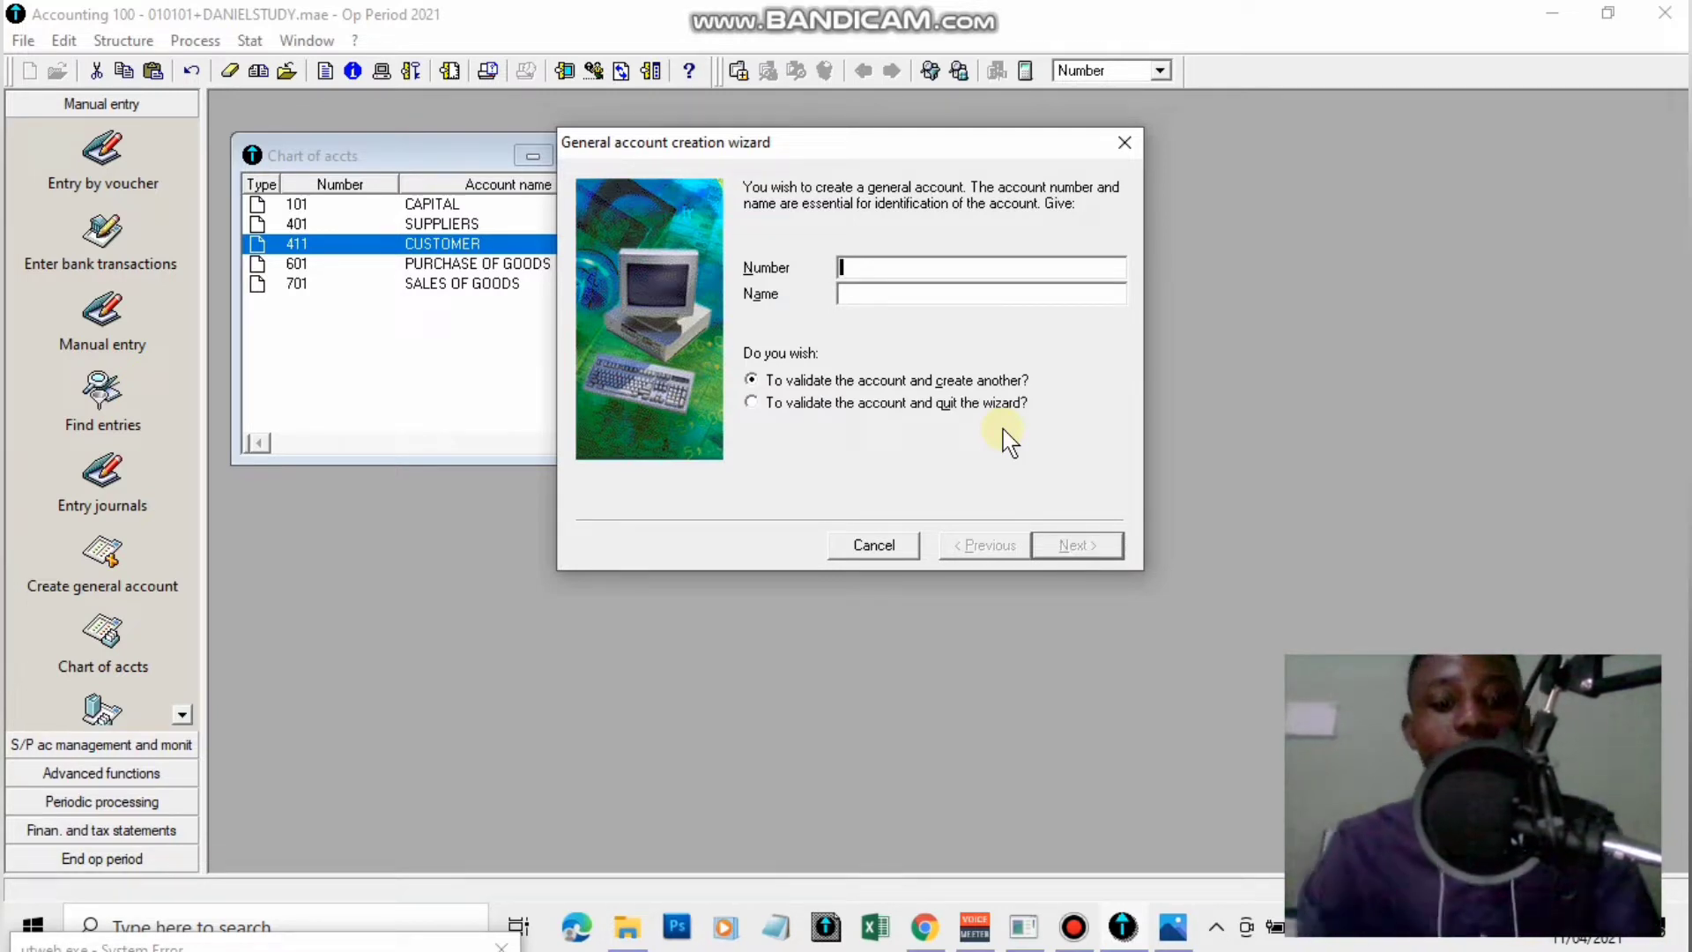
Create general account 571 with the name CASH and validate it.
{"action": "type", "text": "571"}
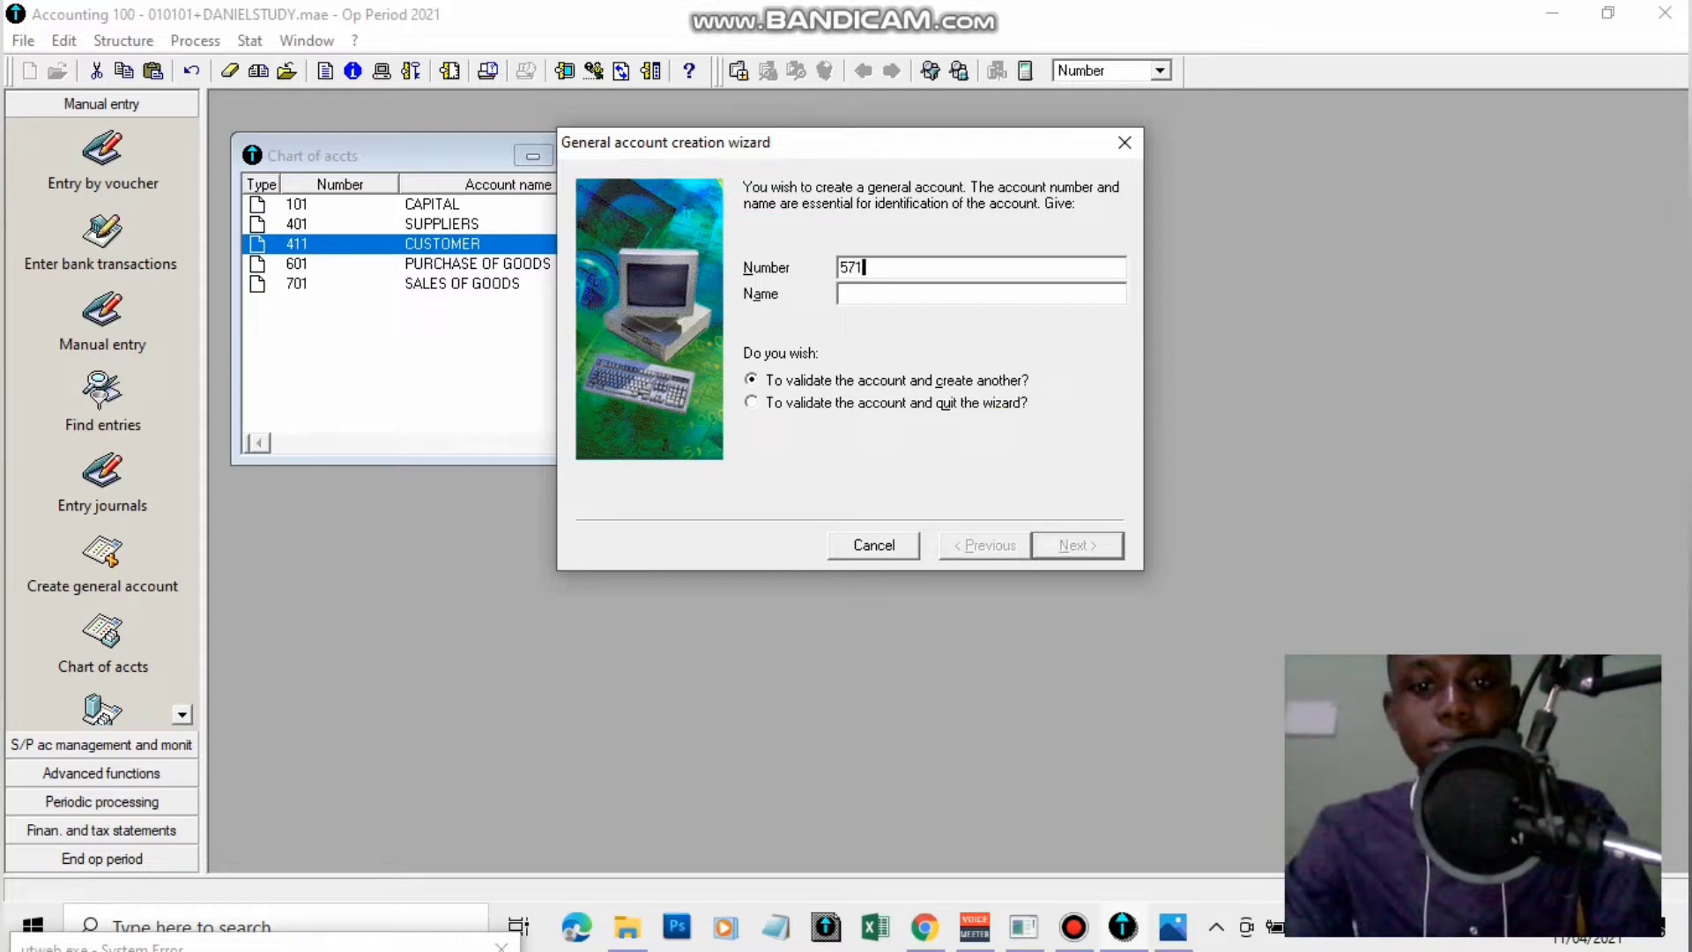
{"action": "key", "text": "Tab"}
{"action": "type", "text": "CASH"}
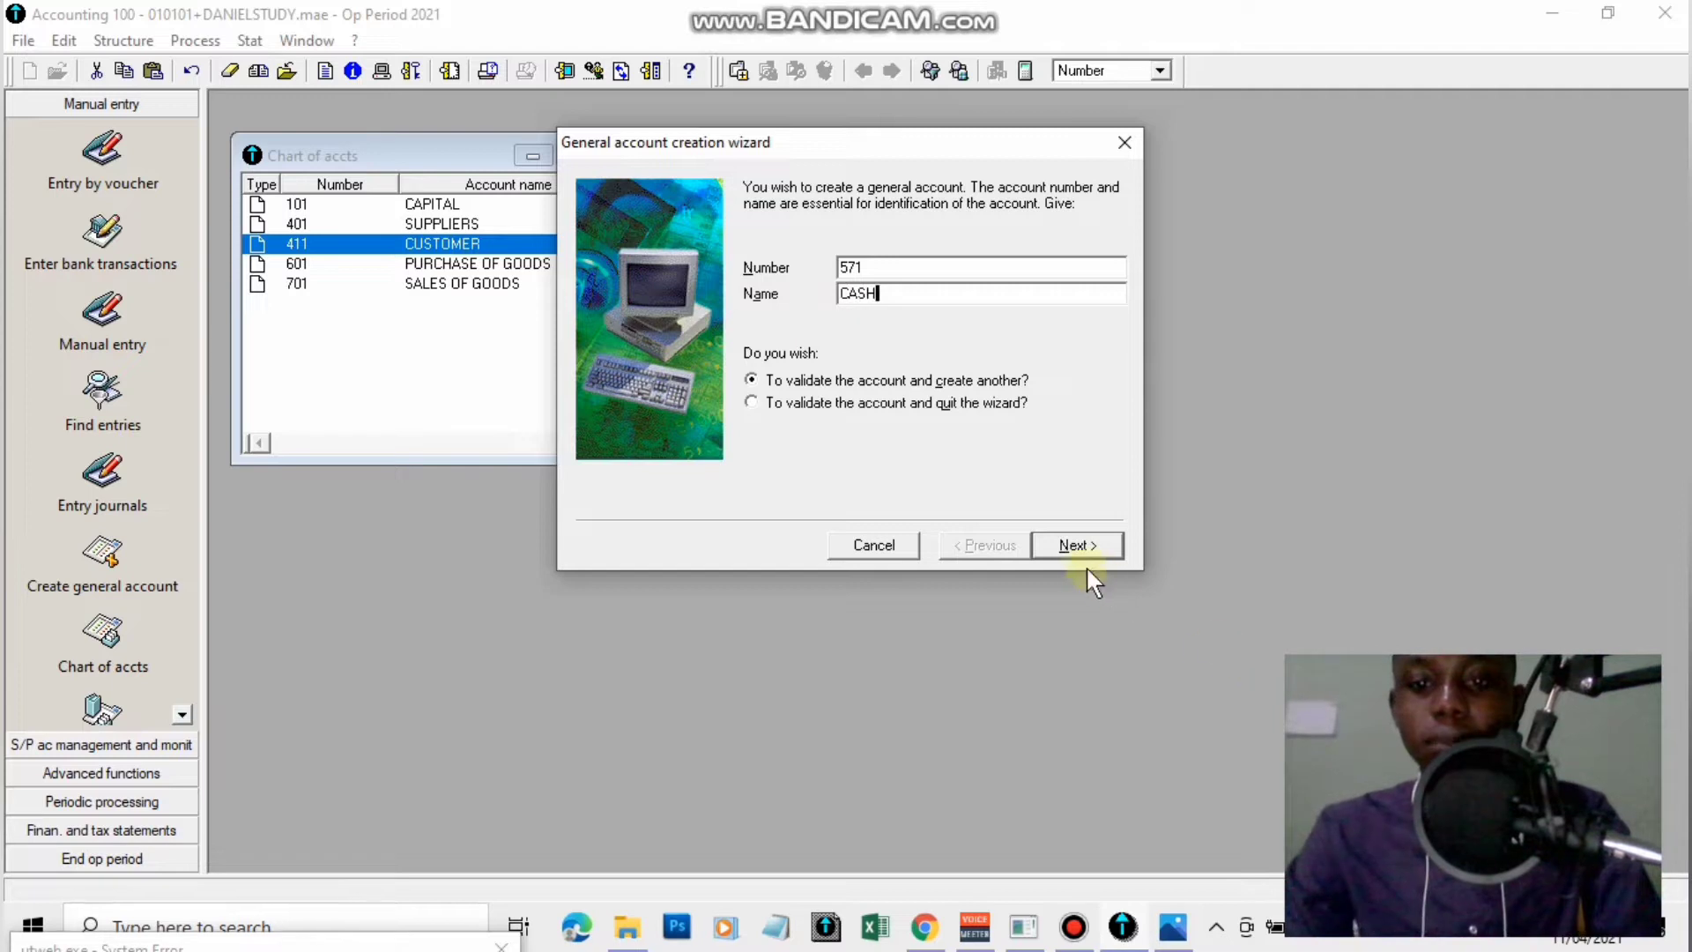
{"action": "left_click", "coordinate": [1072, 548]}
Create general account 521 with the name BANK and validate it.
{"action": "type", "text": "2"}
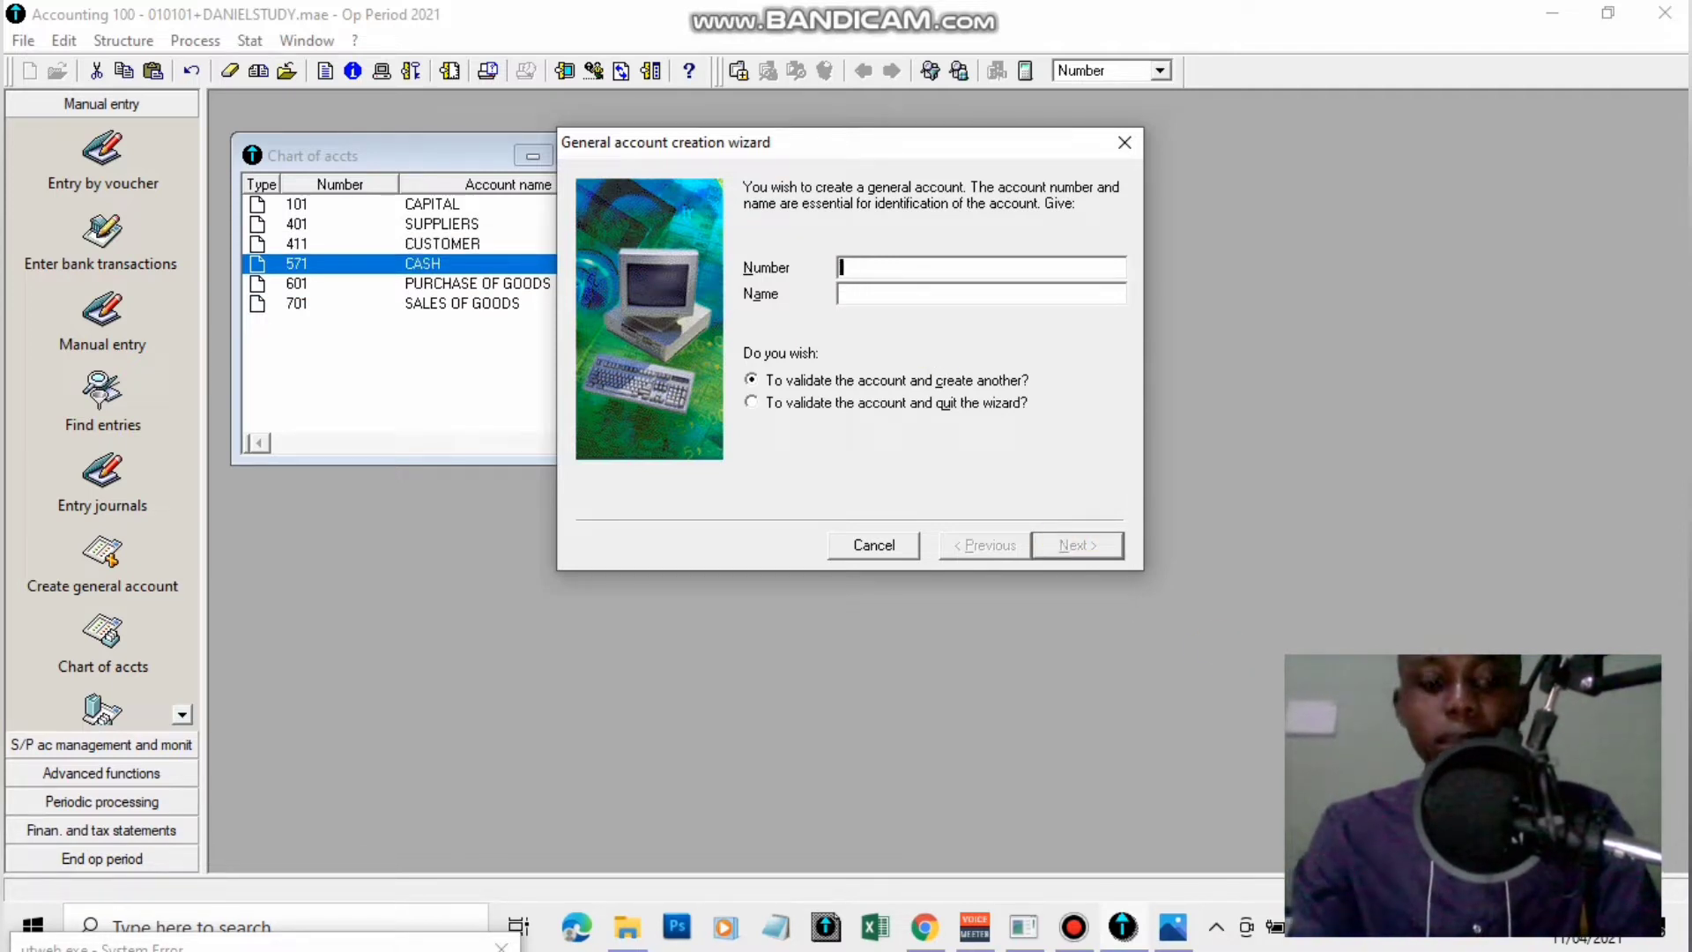
{"action": "type", "text": "21"}
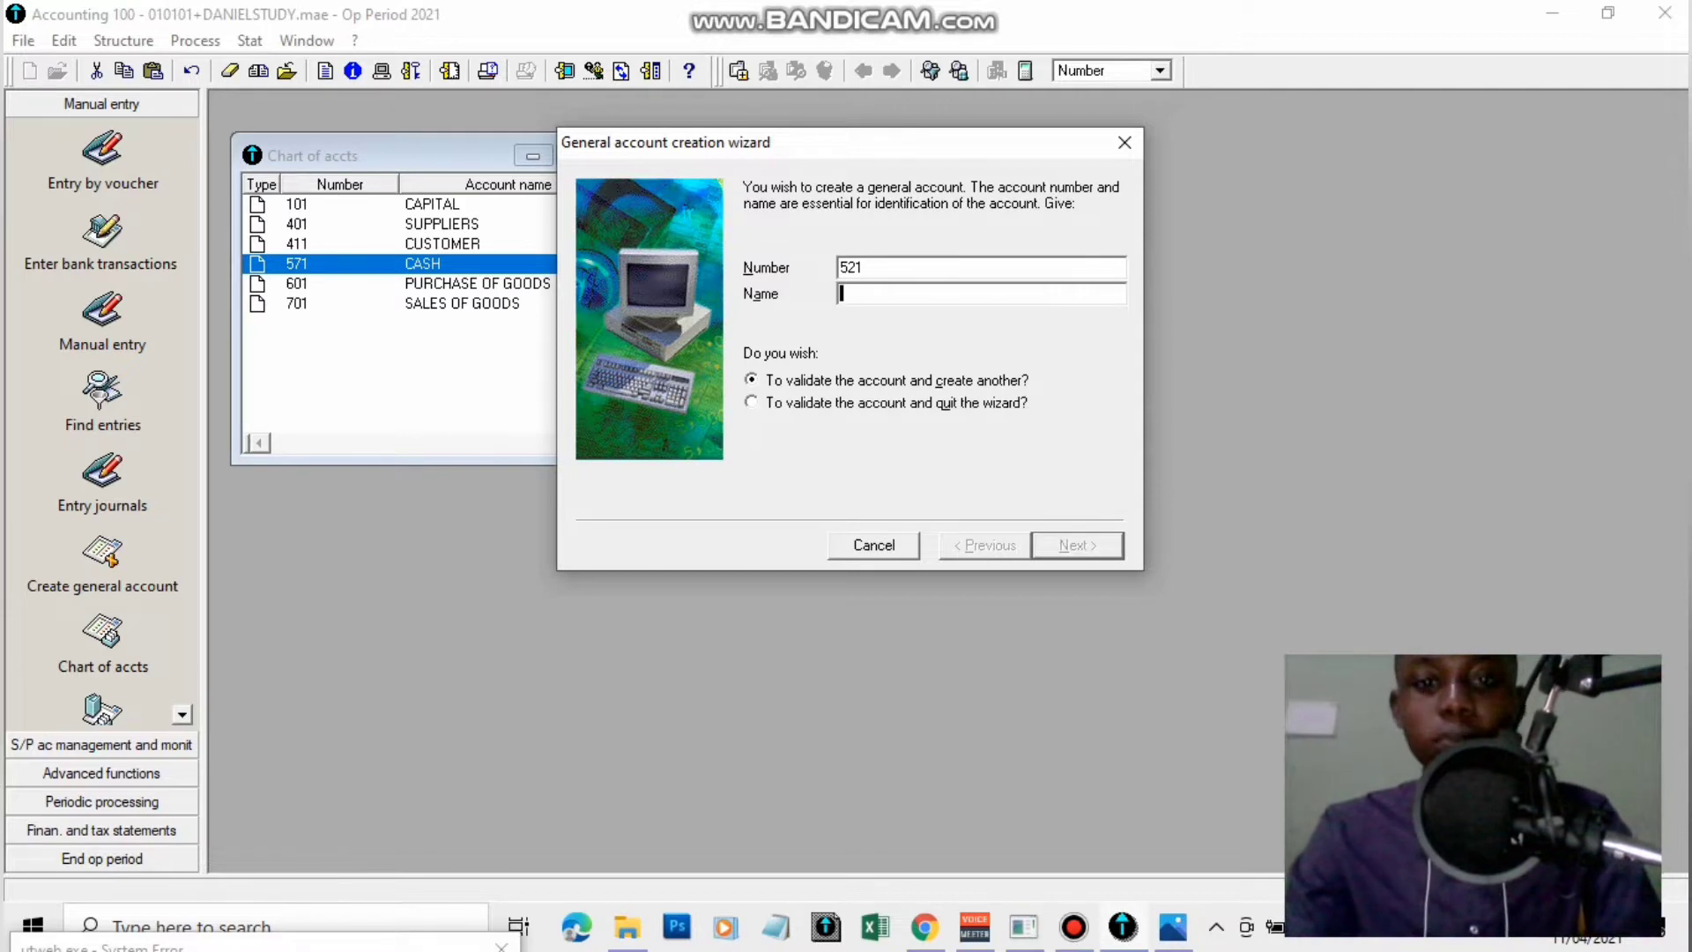
{"action": "type", "text": "NA"}
{"action": "key", "text": "BackSpace"}
{"action": "type", "text": "B"}
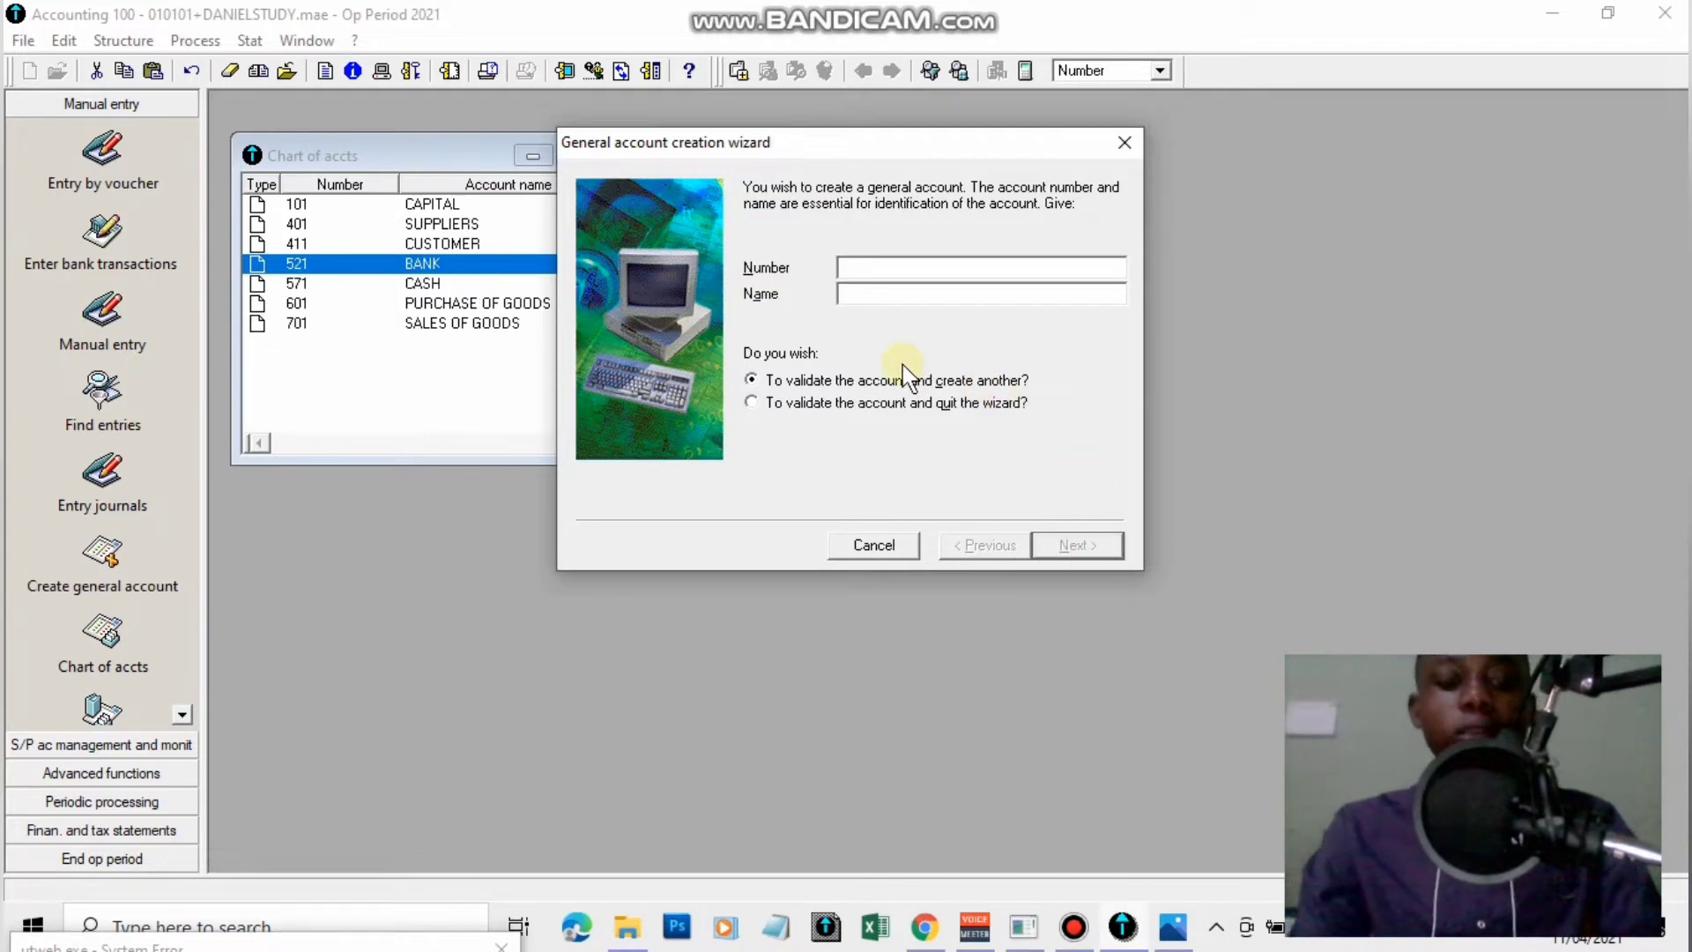
Create a second bank account in the chart, numbered 520 and named BANK.
{"action": "type", "text": "520"}
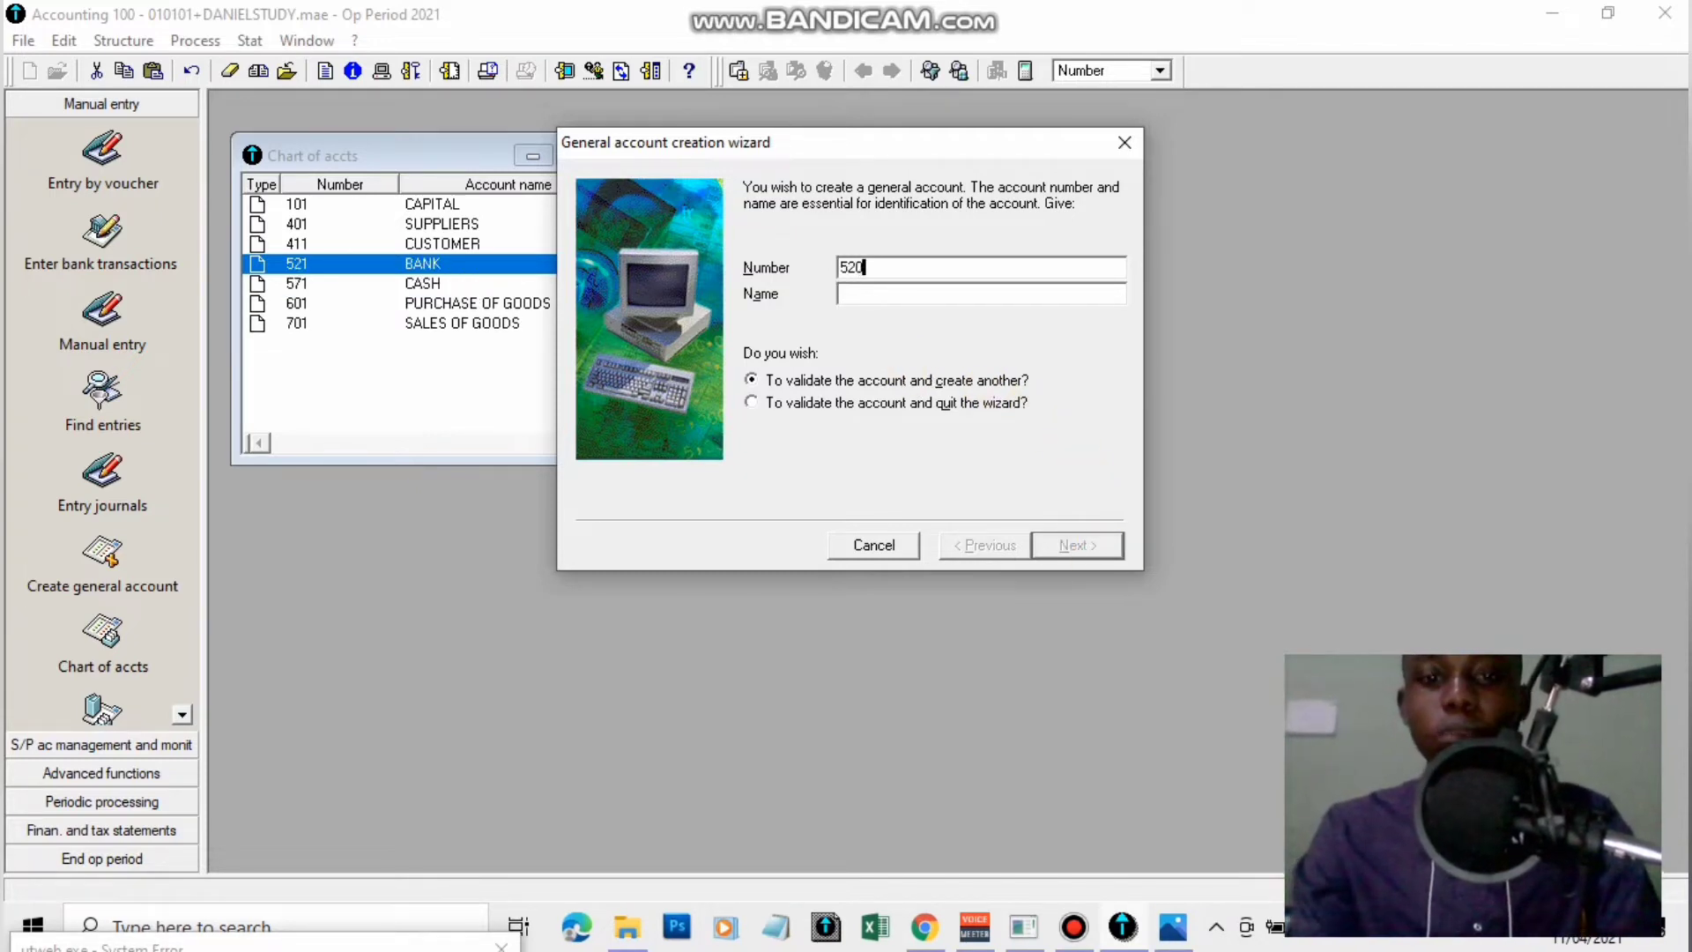
{"action": "key", "text": "Tab"}
{"action": "type", "text": "B"}
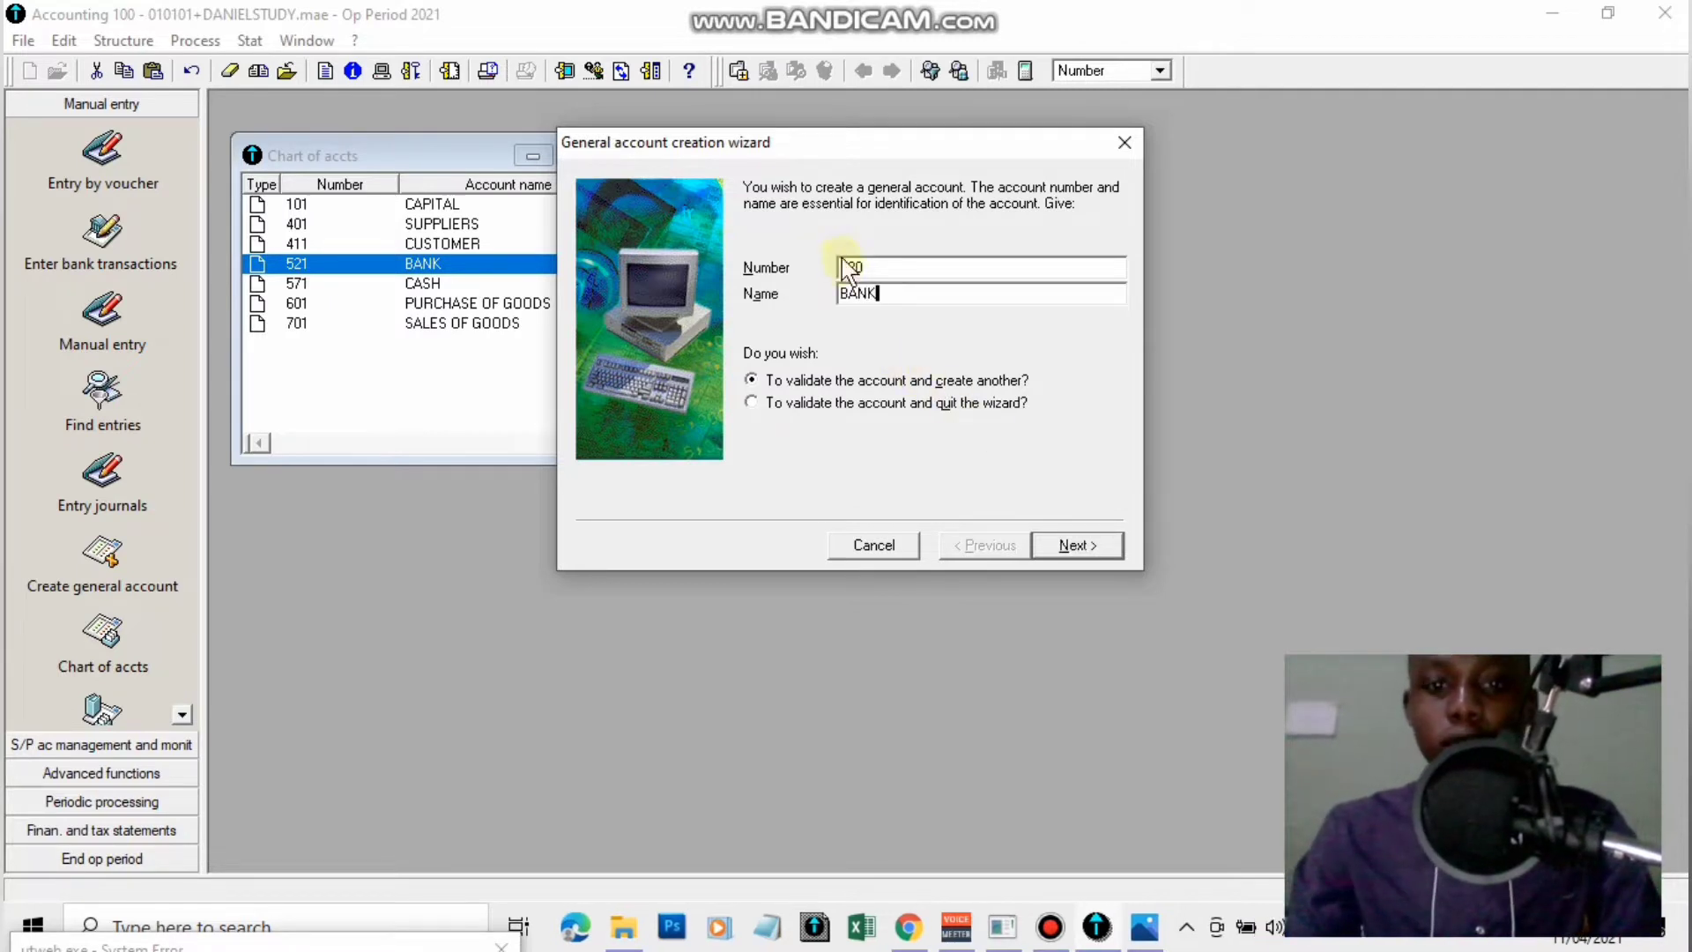
{"action": "type", "text": "ANK"}
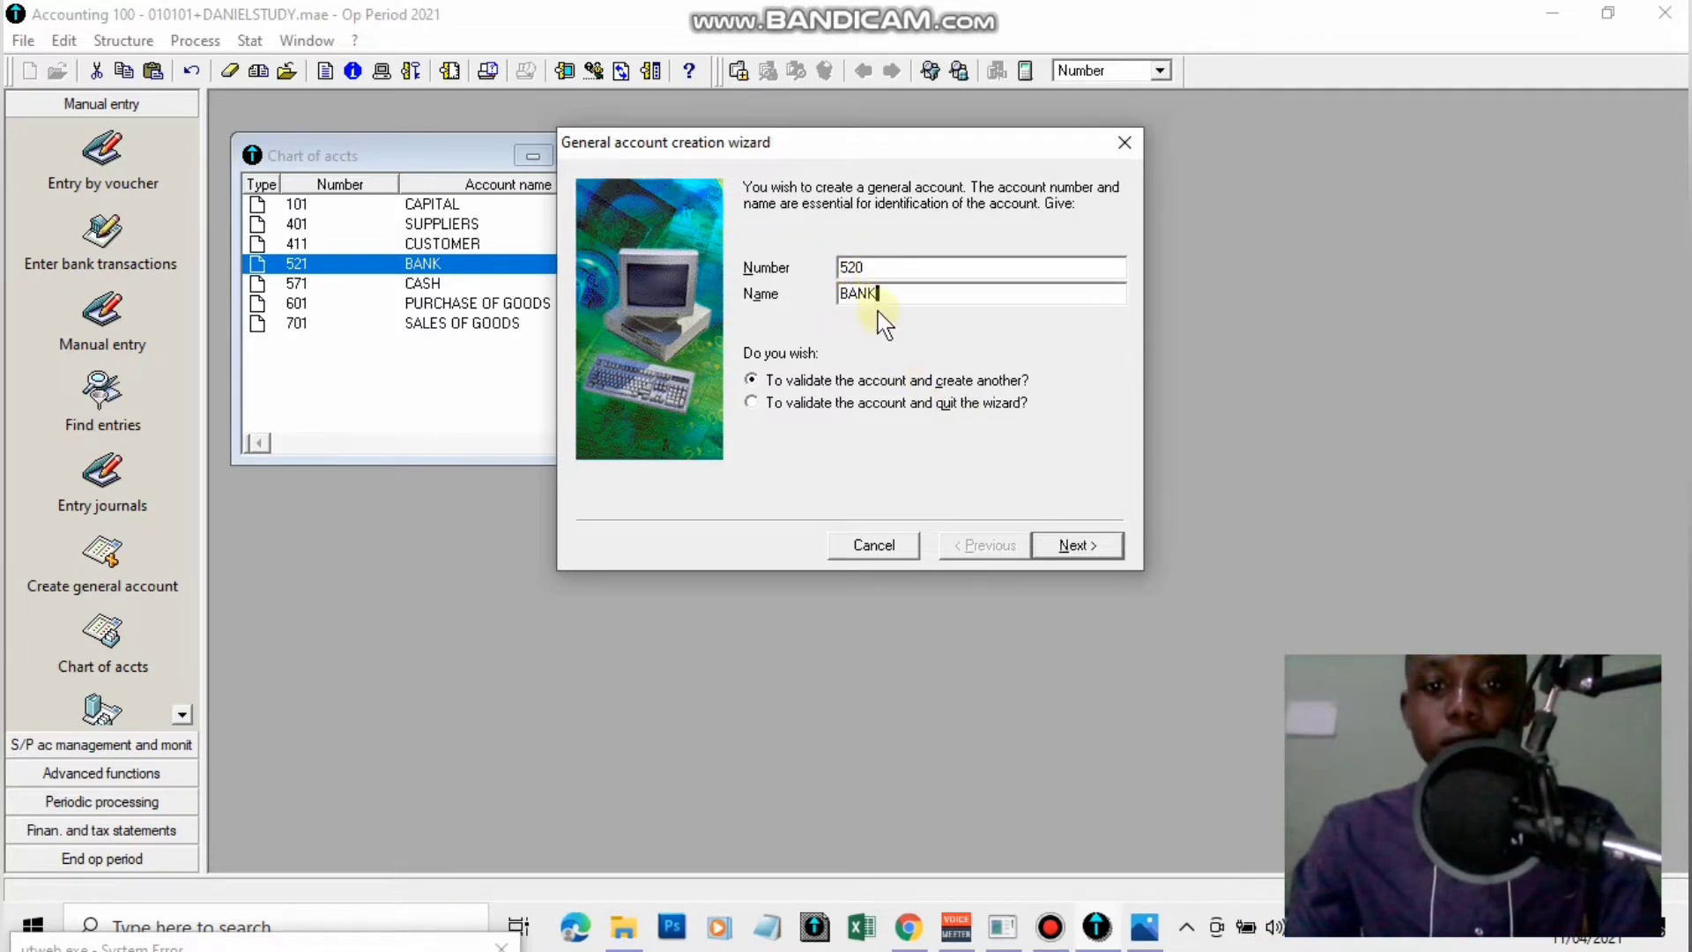
{"action": "left_click", "coordinate": [1074, 548]}
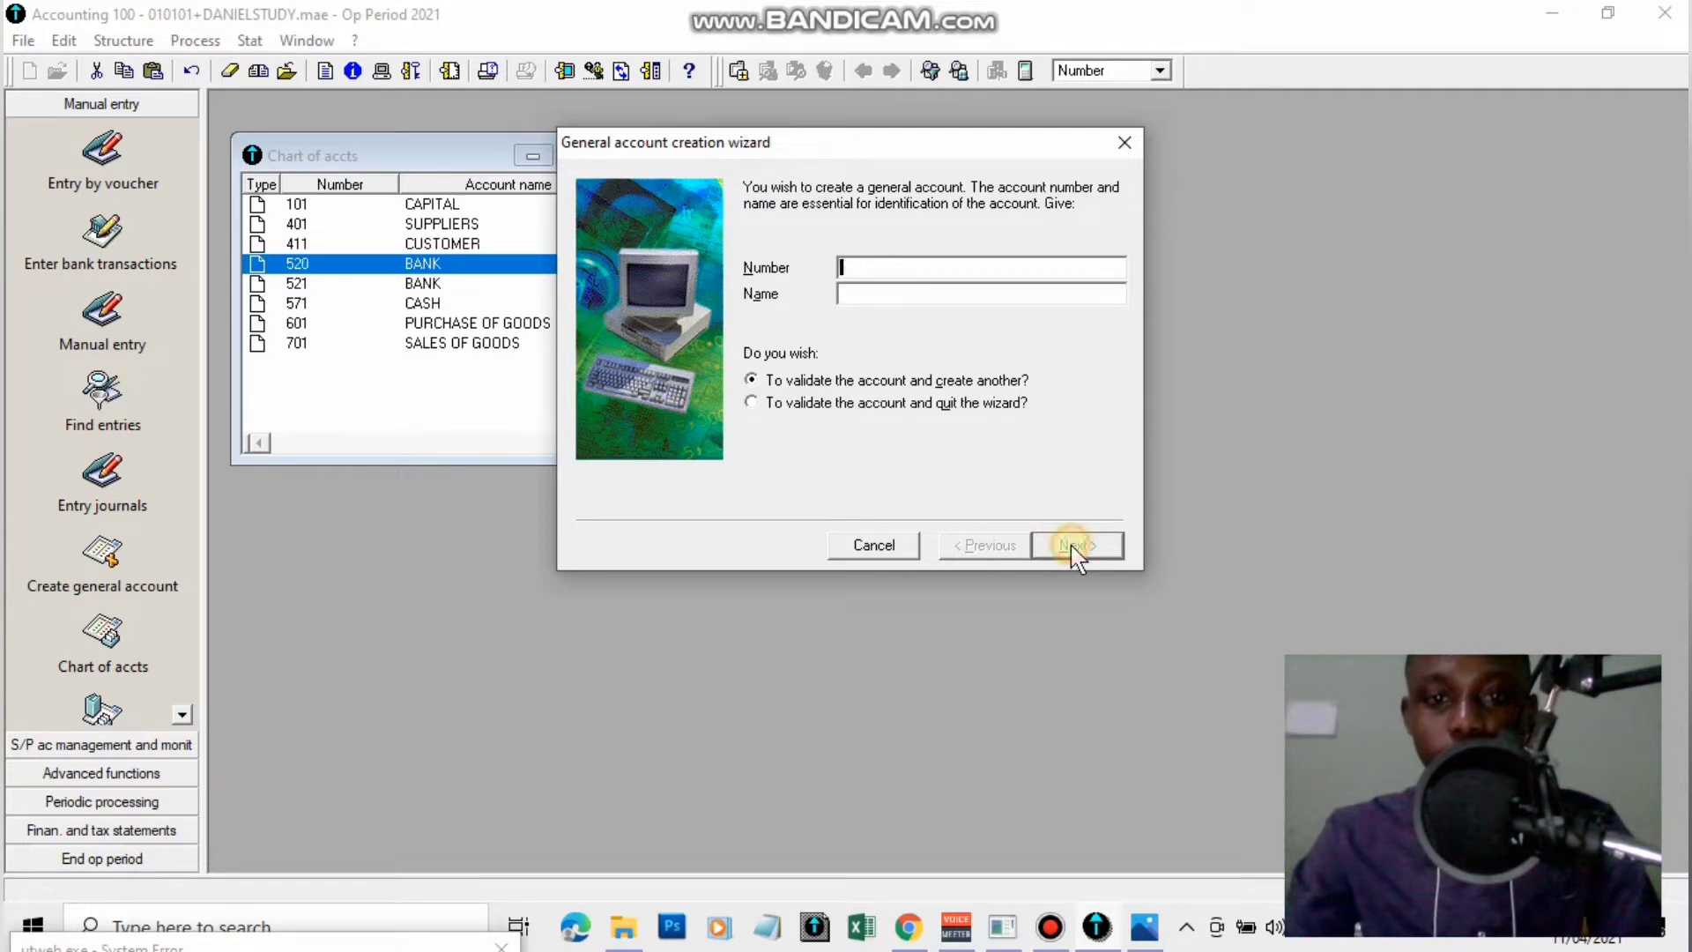
Create general account 131 with the name NET PROFIT and validate it.
{"action": "type", "text": "131"}
{"action": "left_click", "coordinate": [885, 291]}
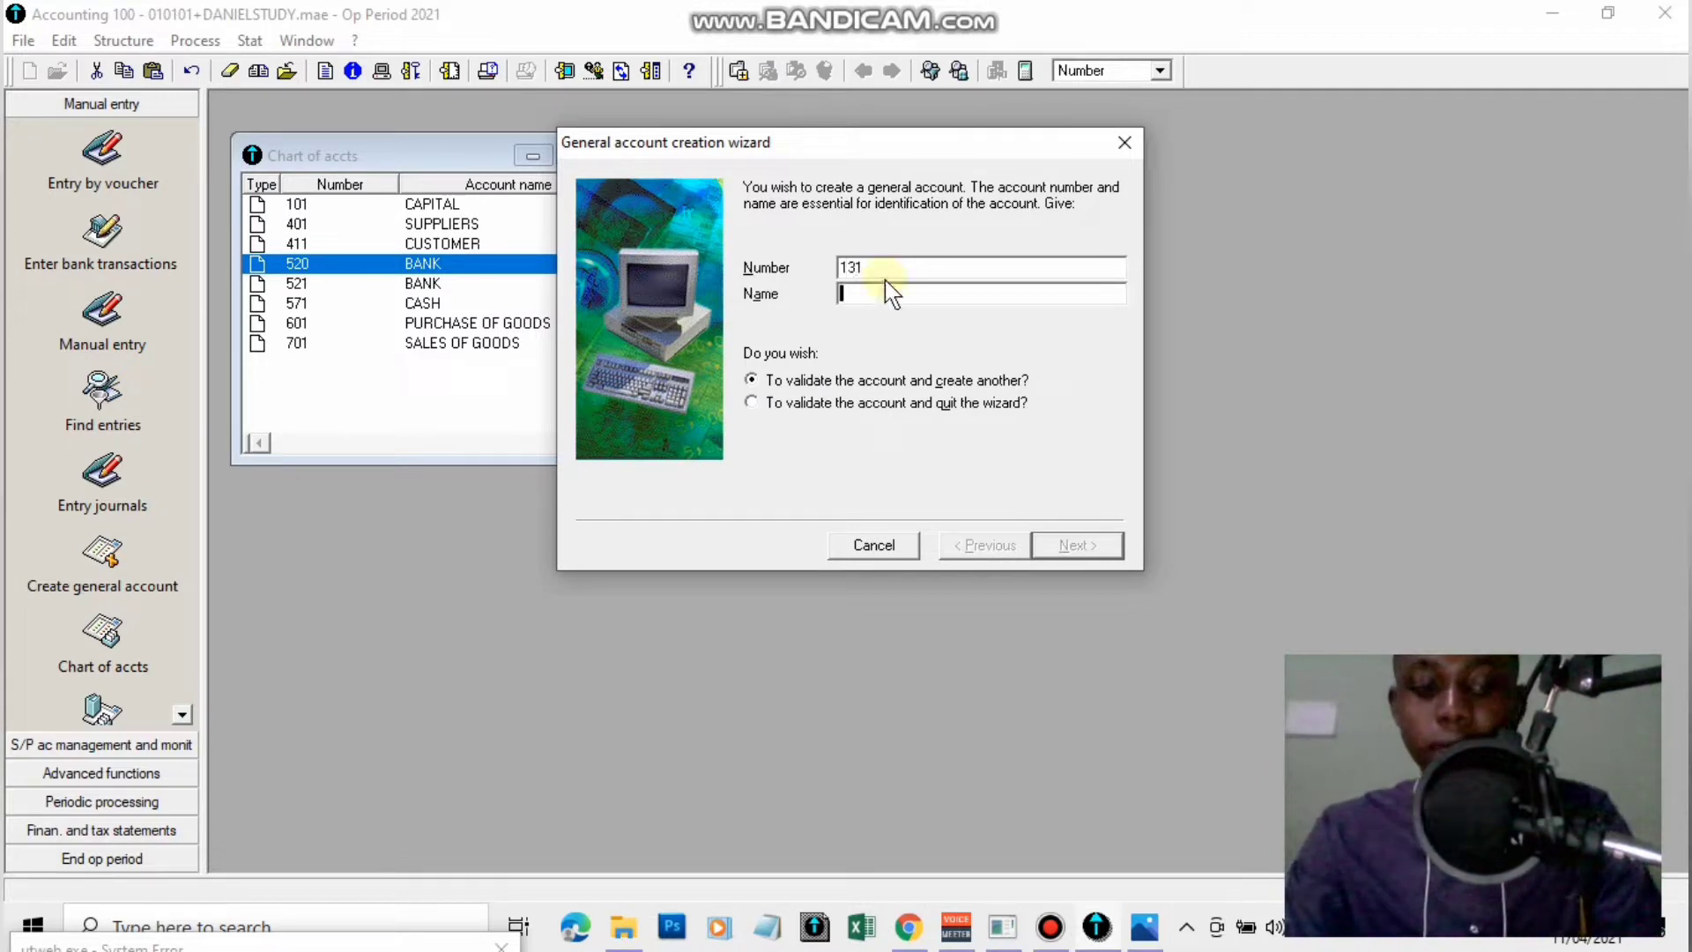
{"action": "type", "text": "NET PROFIT"}
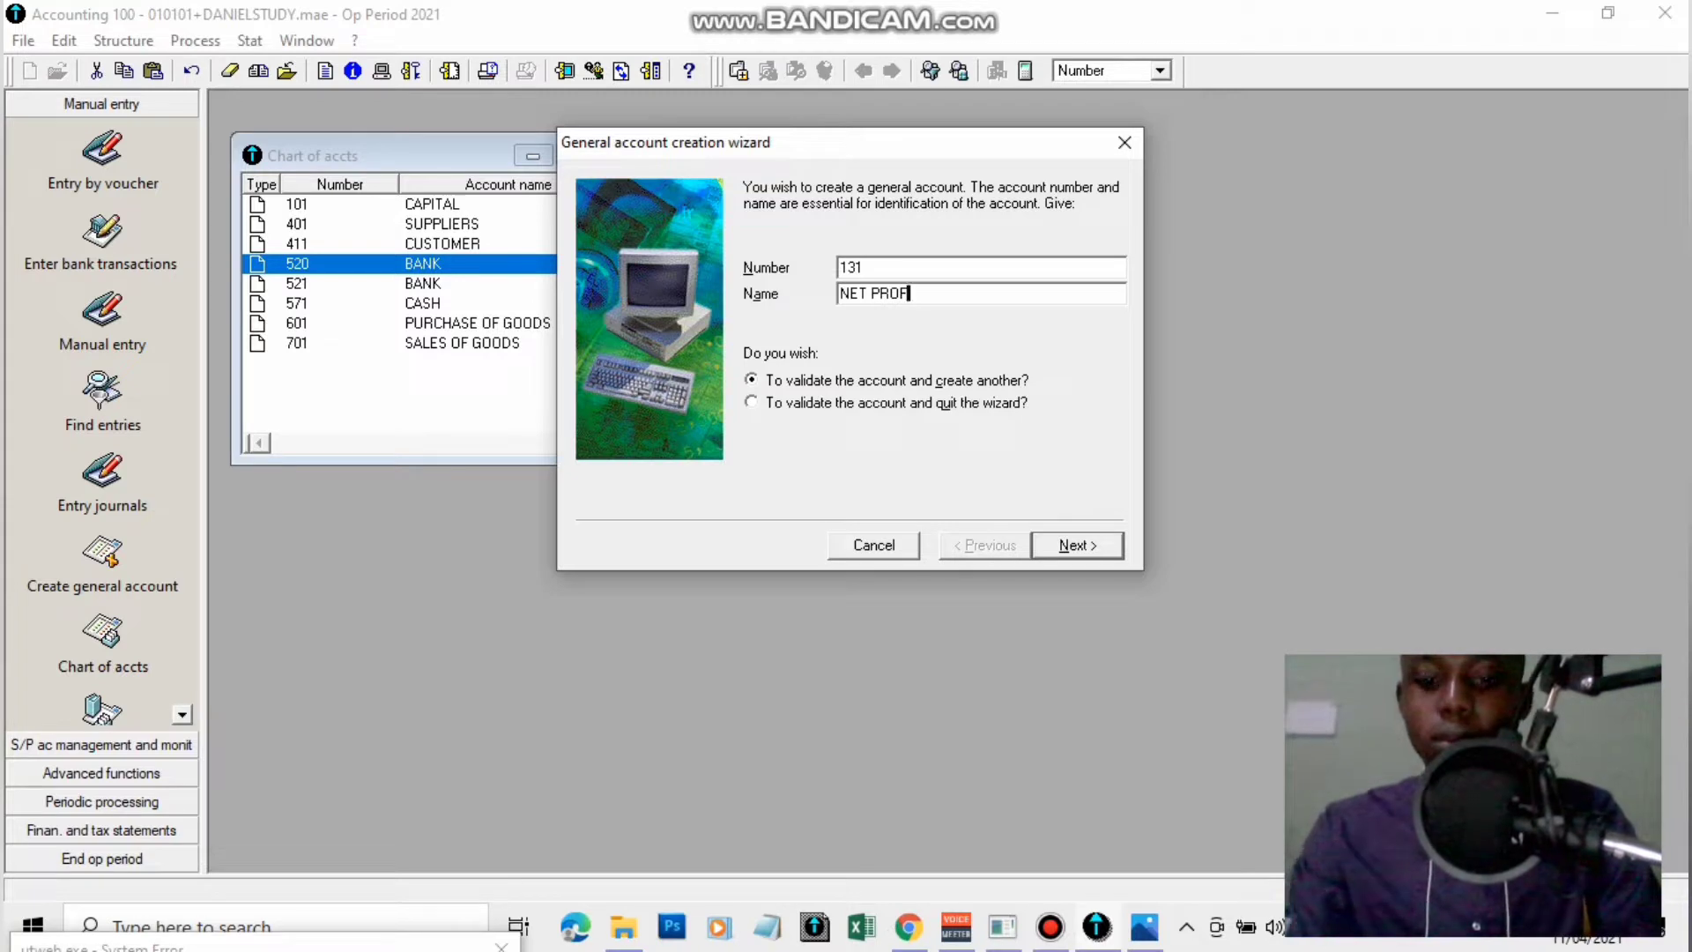
{"action": "left_click", "coordinate": [1080, 546]}
Create general account 139 with the name NET LOSS and validate it.
{"action": "type", "text": "1"}
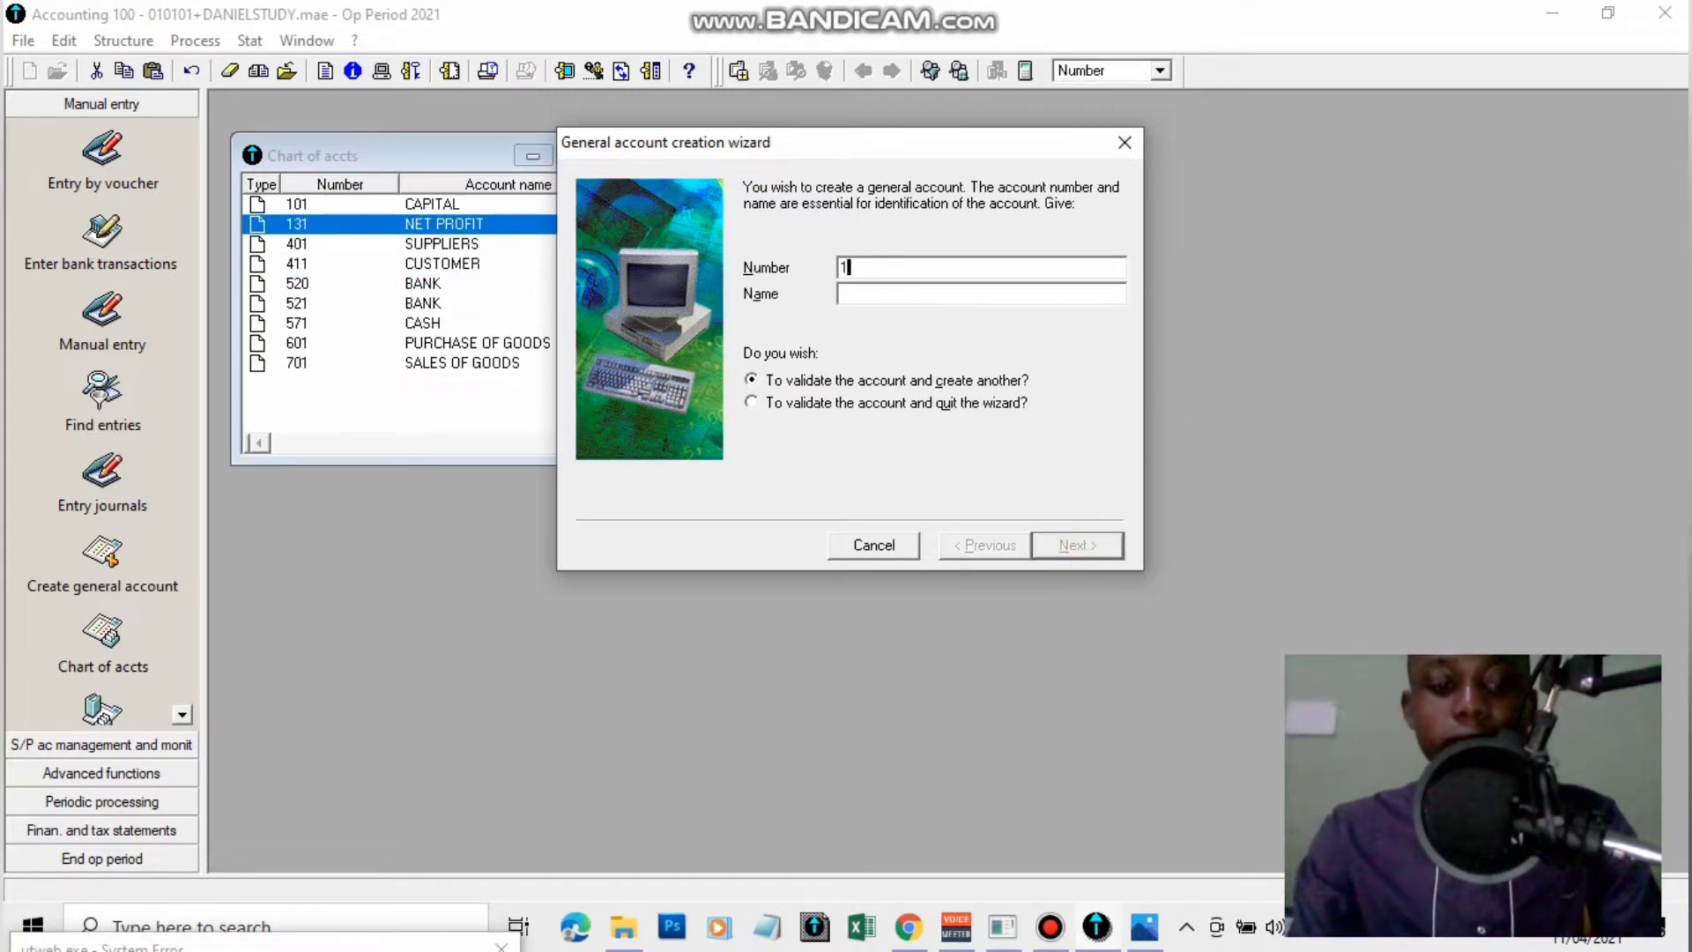
{"action": "key", "text": "Tab"}
{"action": "type", "text": "NET"}
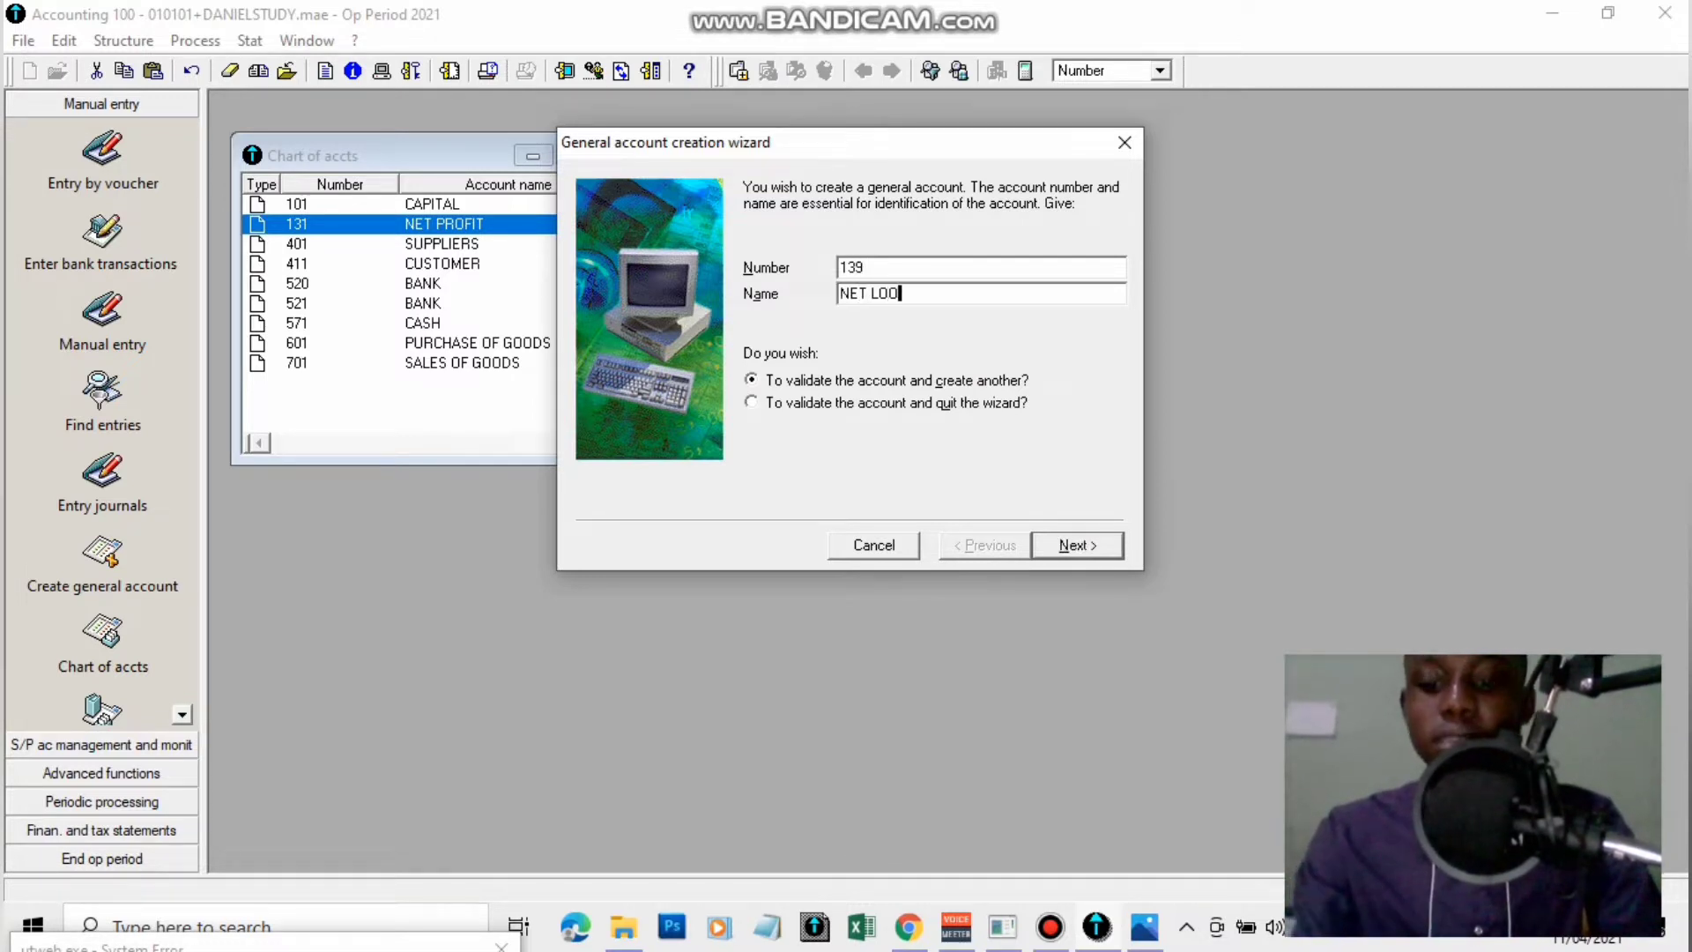
{"action": "left_click", "coordinate": [1069, 550]}
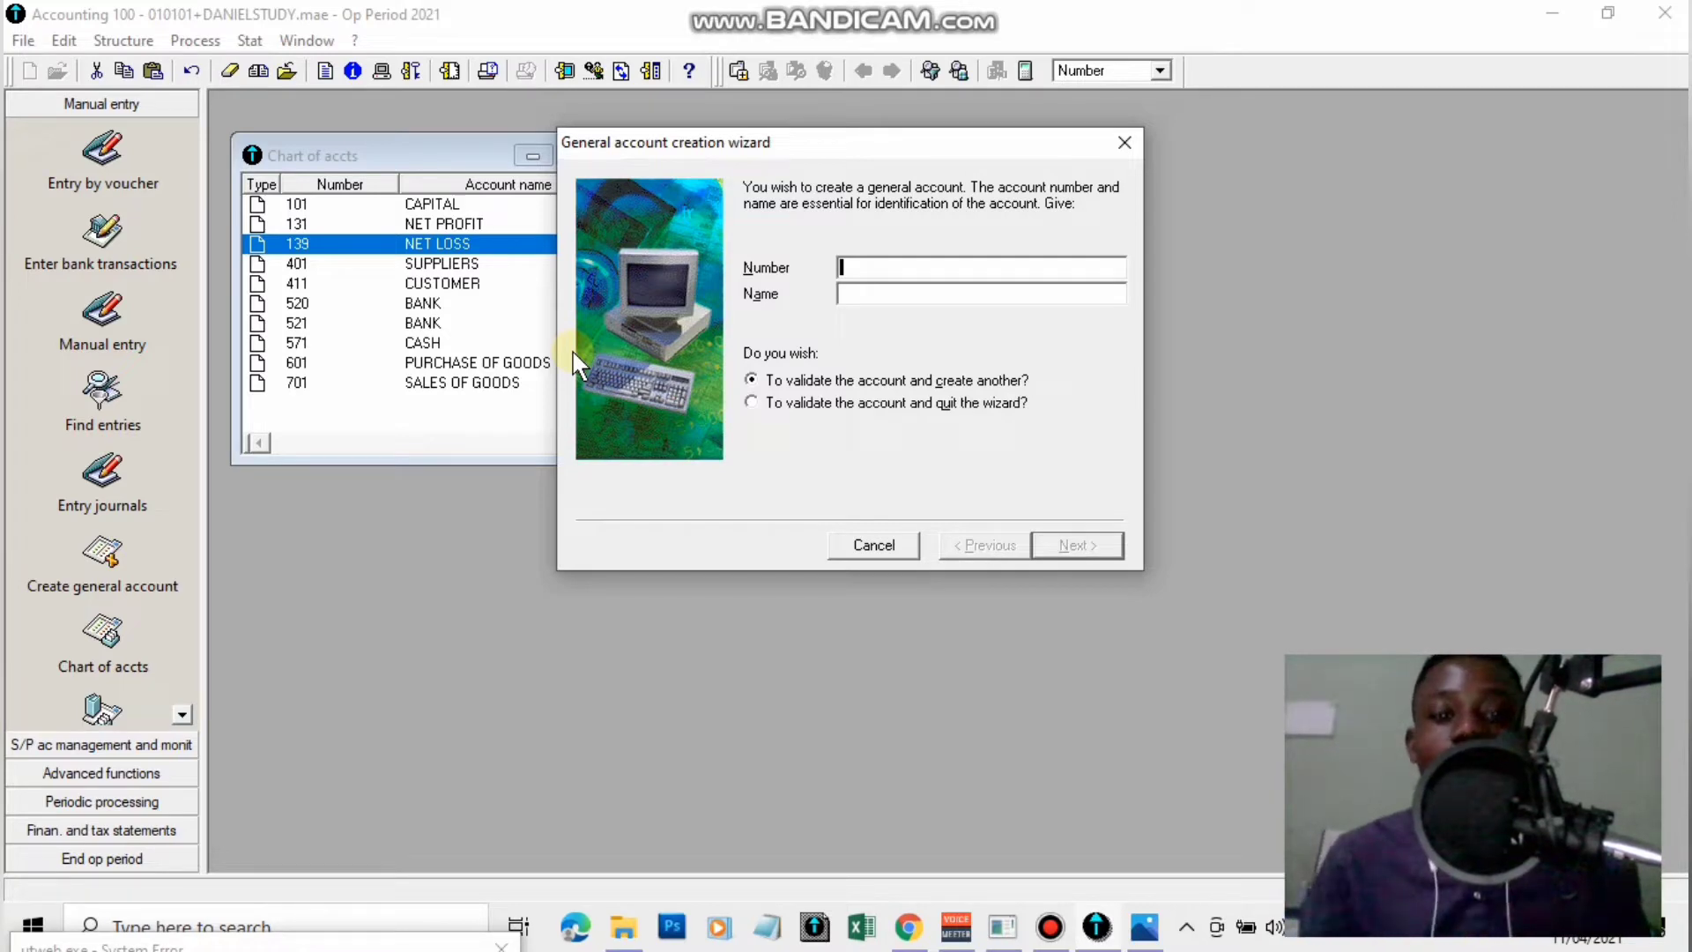
Switch to the exercise image DANIEL STUDY EXERCISE_2.jpg in Photos and review the company's opening balance items with their account numbers.
{"action": "left_click", "coordinate": [1144, 927]}
{"action": "scroll", "coordinate": [696, 467], "scroll_direction": "up", "scroll_amount": 2}
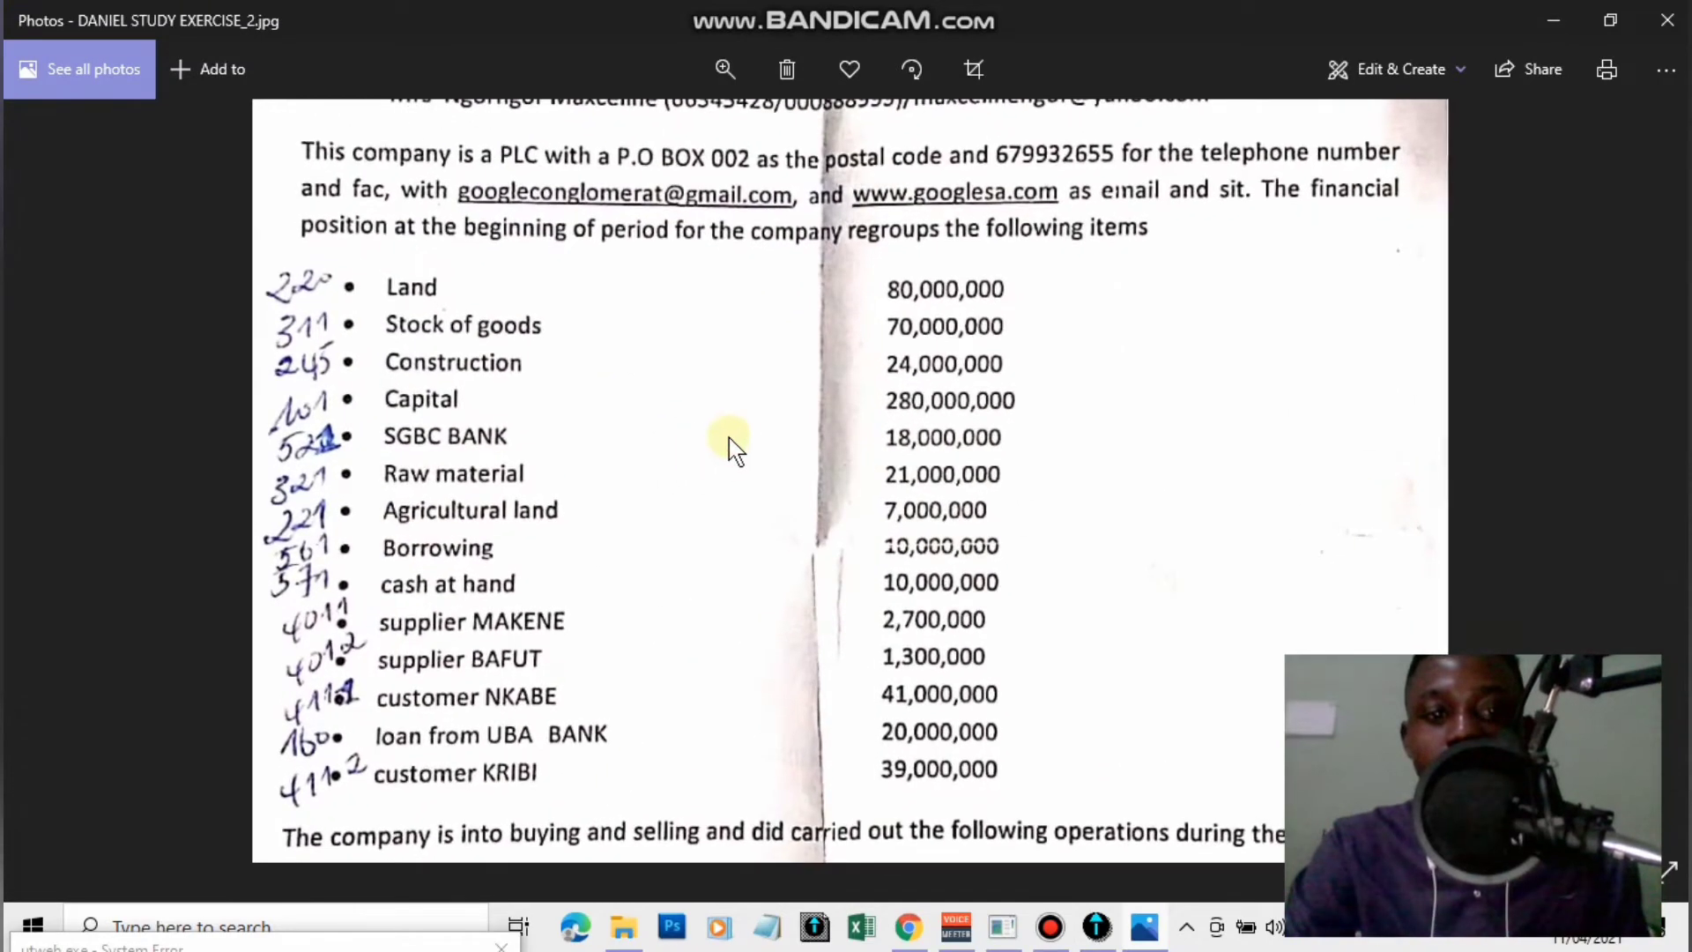
Check the exercise image, return to Accounting 100, and create general account 220 with the name LAND.
{"action": "scroll", "coordinate": [804, 378], "scroll_direction": "up", "scroll_amount": 3}
{"action": "left_click_drag", "start_coordinate": [853, 328], "coordinate": [832, 319]}
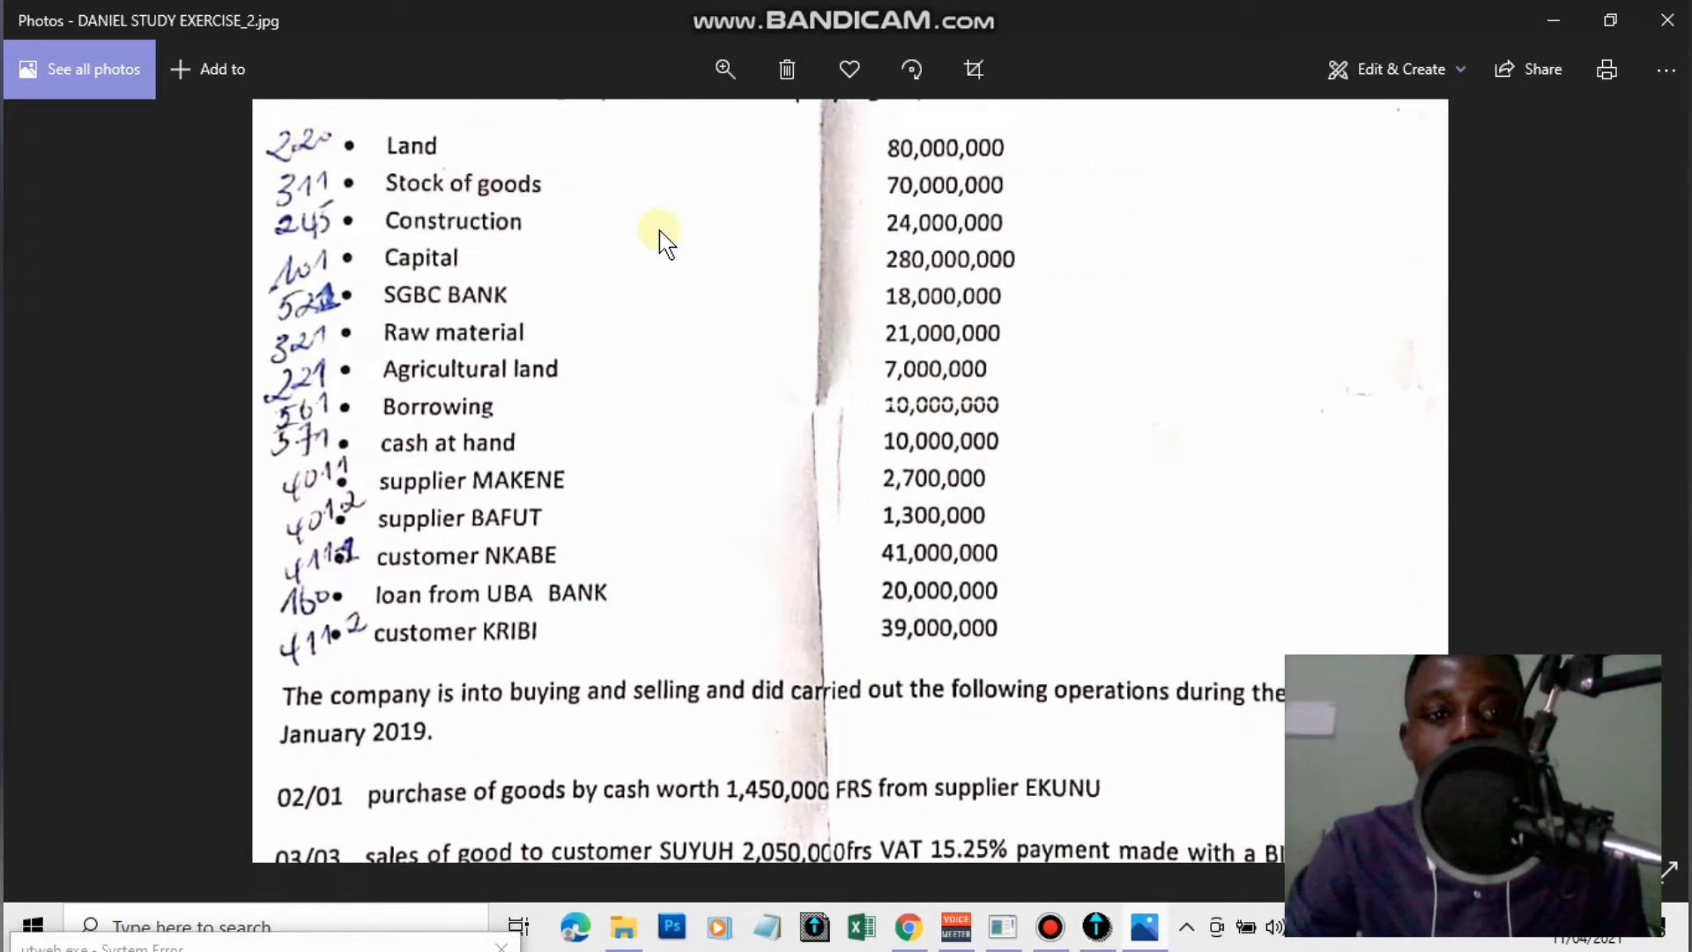
{"action": "left_click", "coordinate": [1097, 926]}
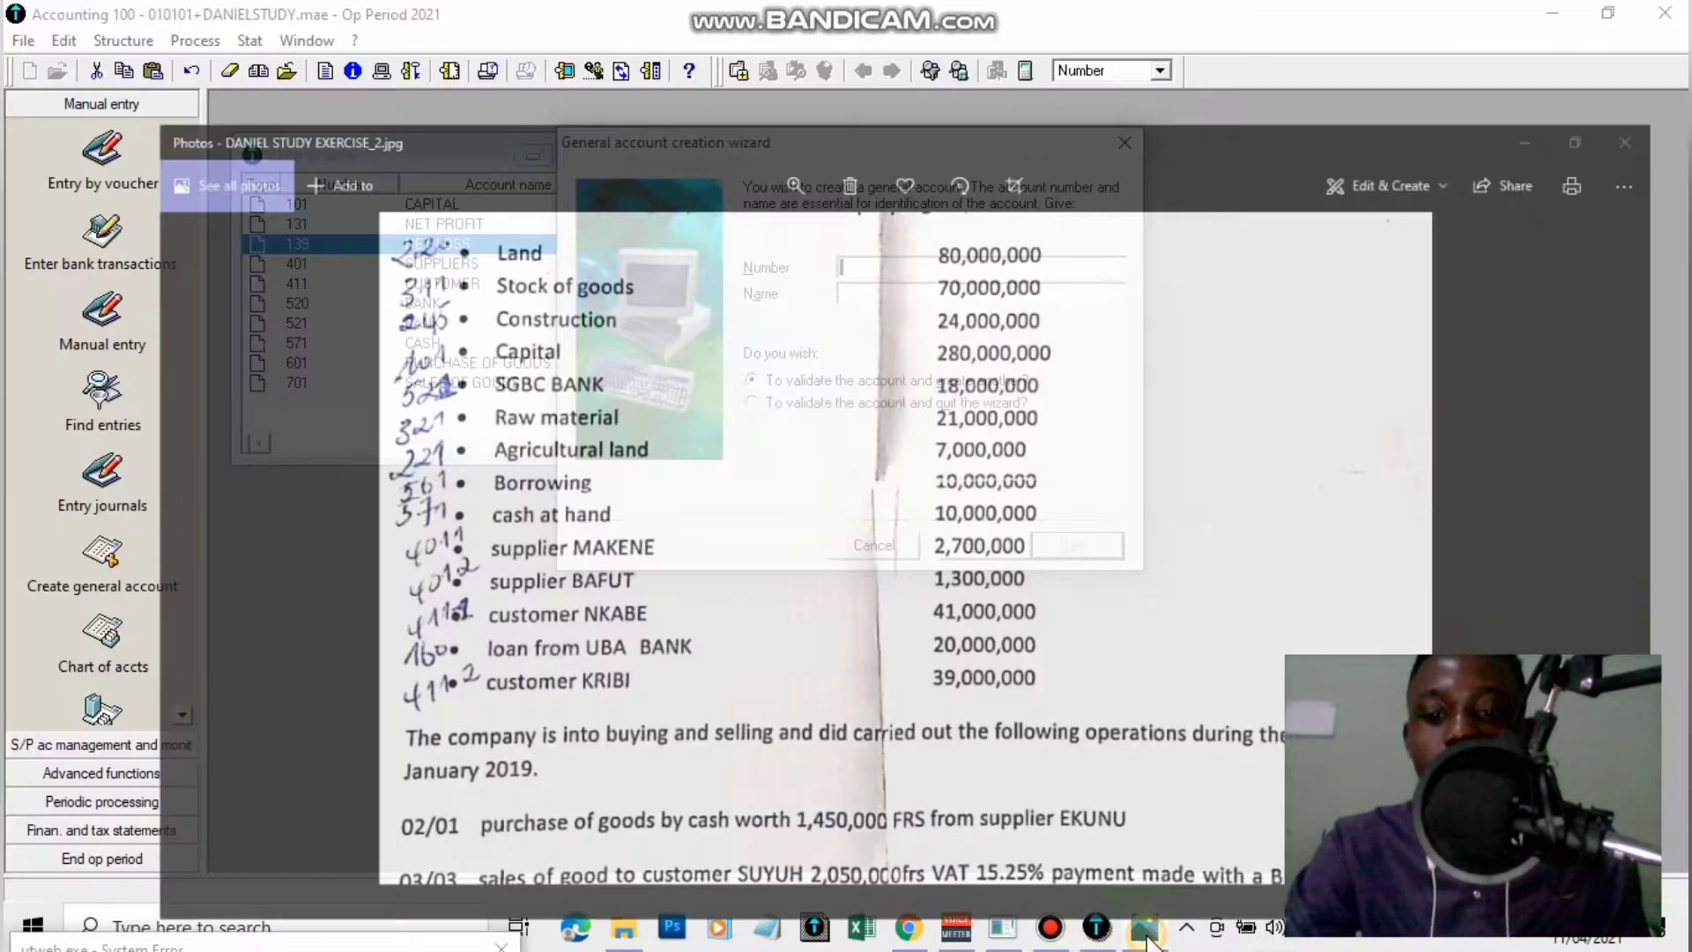
{"action": "type", "text": "220"}
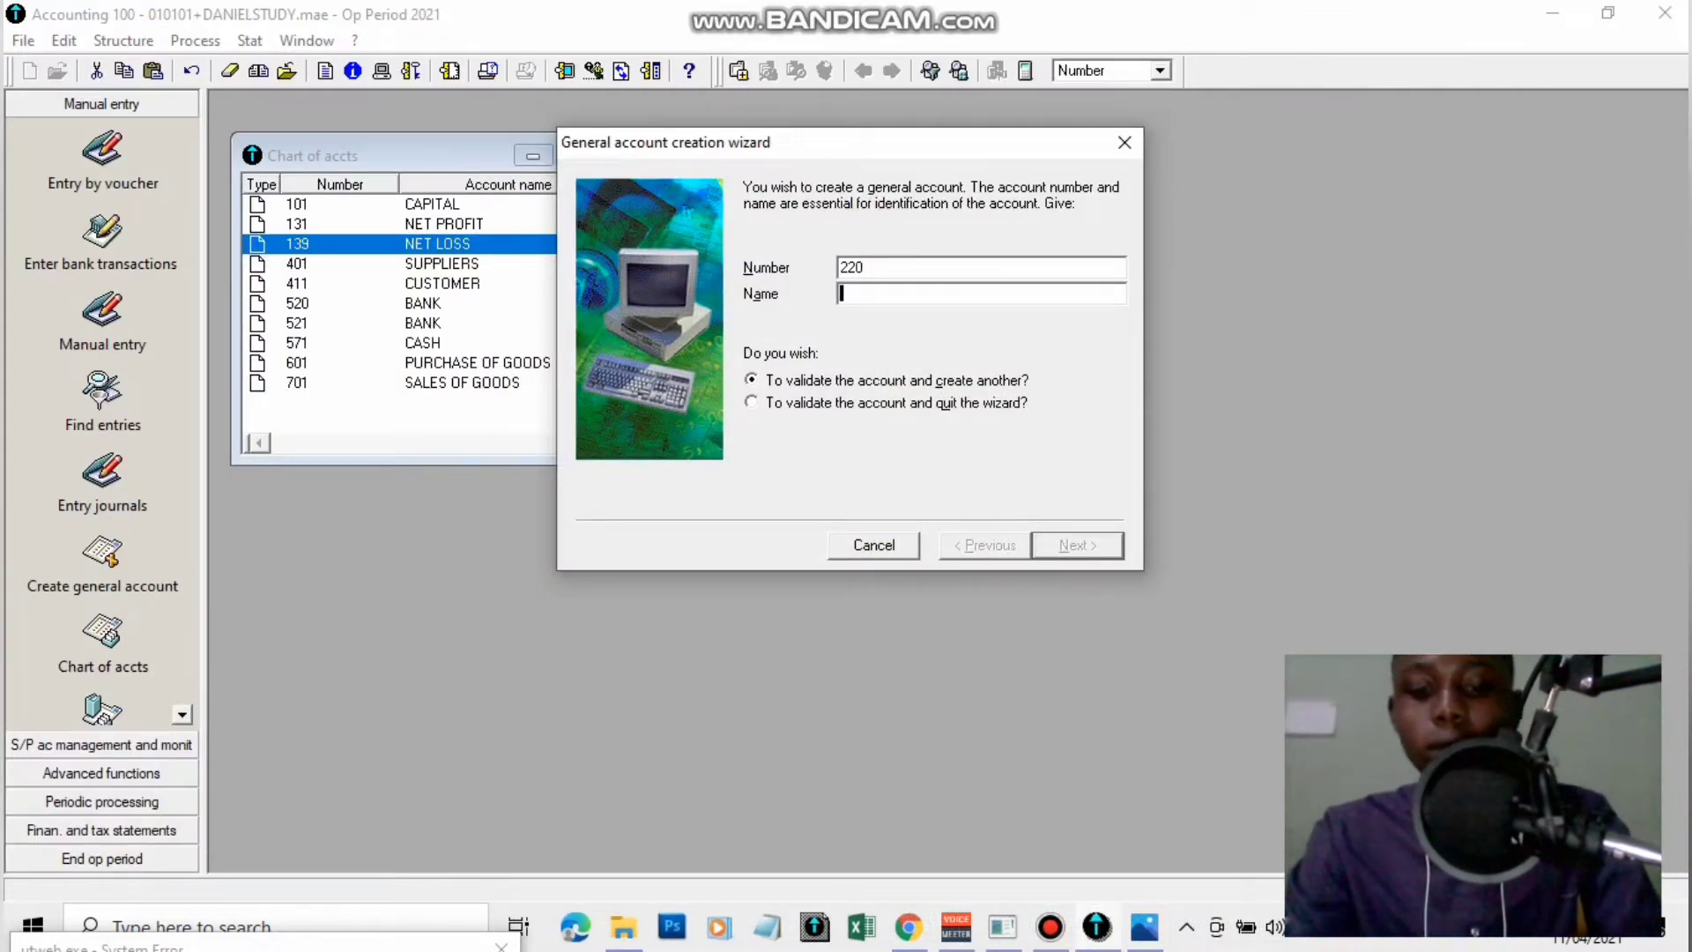
{"action": "type", "text": "LAND"}
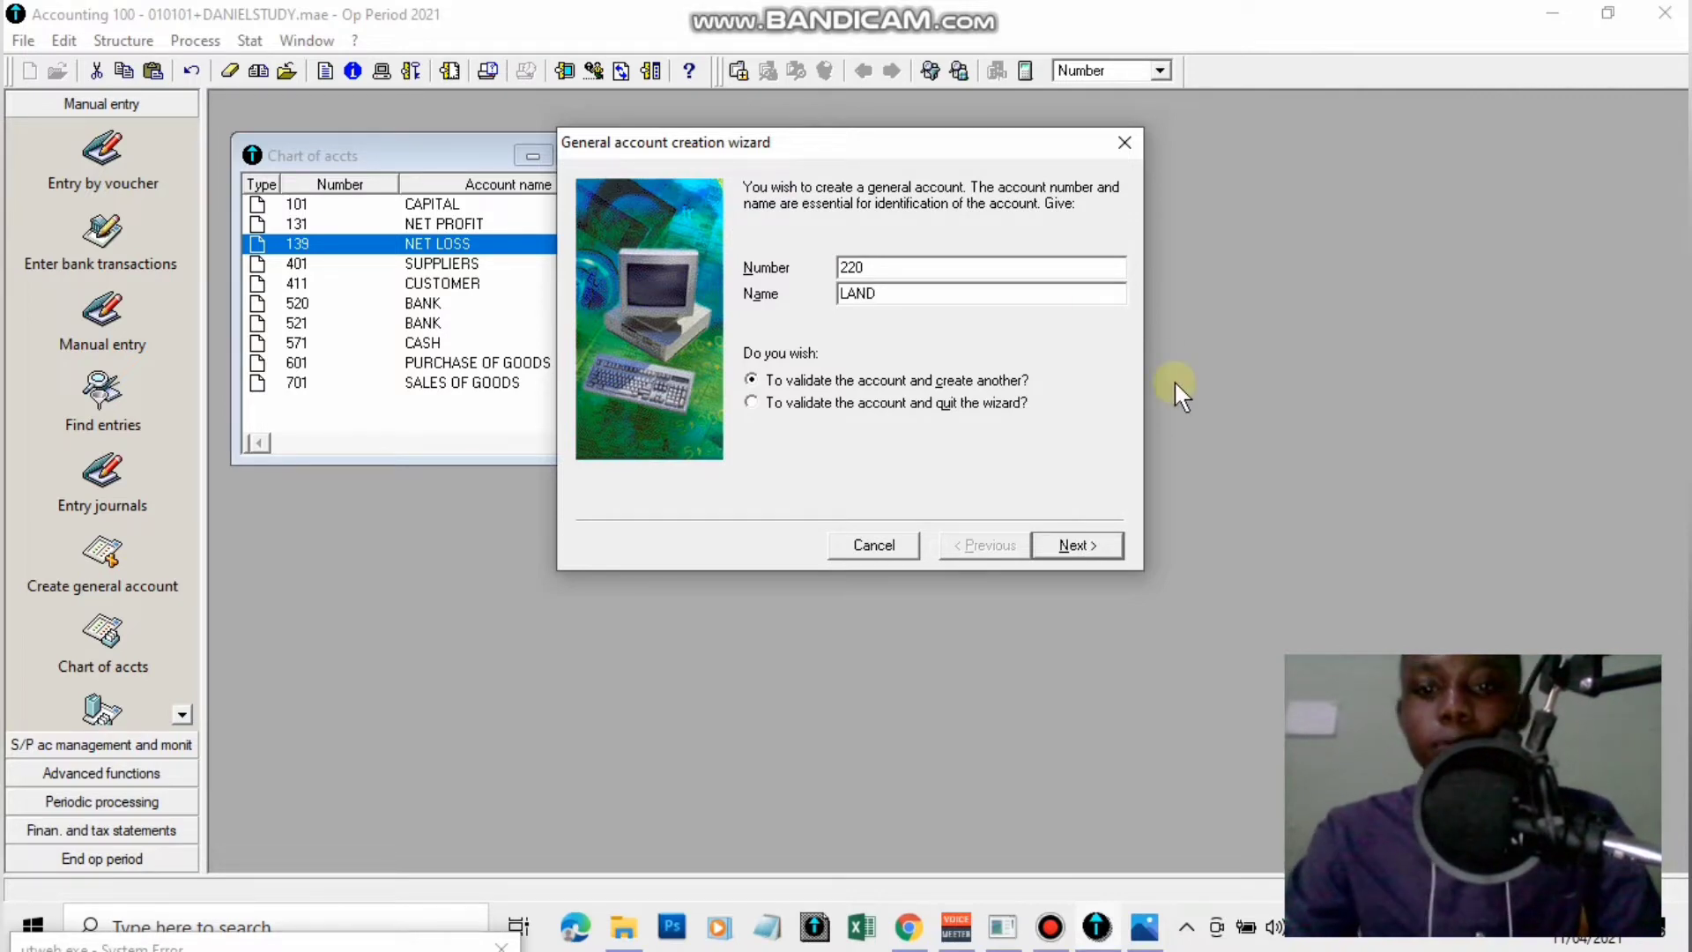
{"action": "left_click", "coordinate": [1075, 546]}
Check the next opening balance items in the Photos exercise image and create general account 311 named STOCK OF GOODS in Accounting 100.
{"action": "left_click", "coordinate": [1144, 926]}
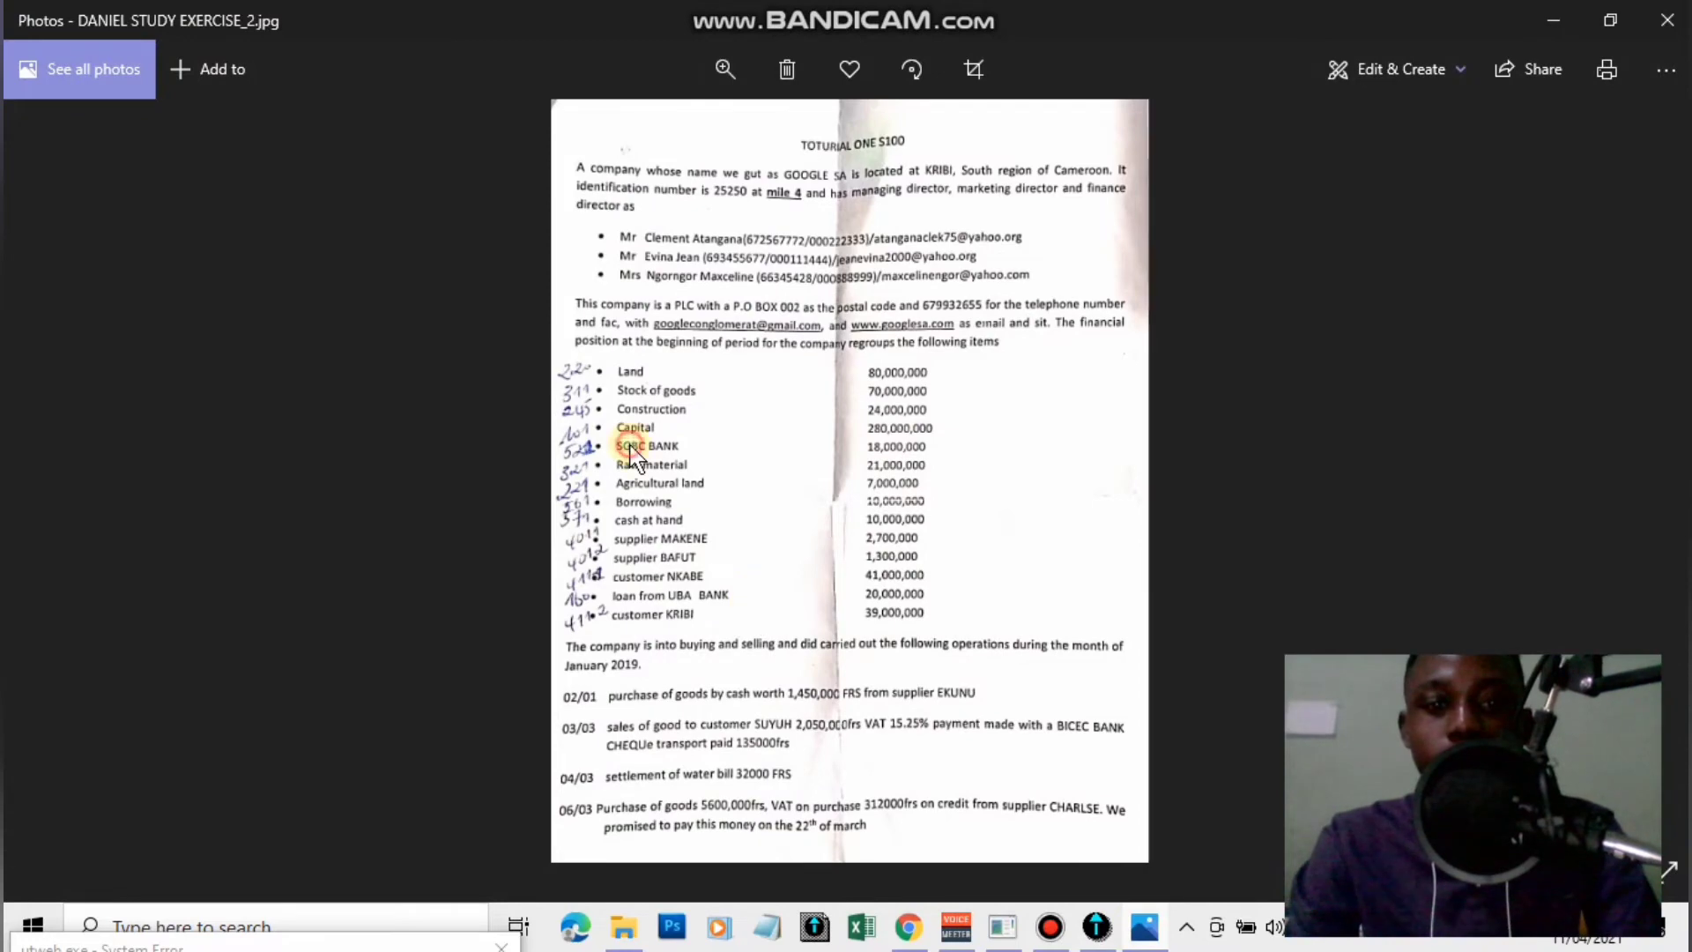
{"action": "scroll", "coordinate": [634, 441], "scroll_direction": "up", "scroll_amount": 2}
{"action": "scroll", "coordinate": [578, 423], "scroll_direction": "down", "scroll_amount": 1}
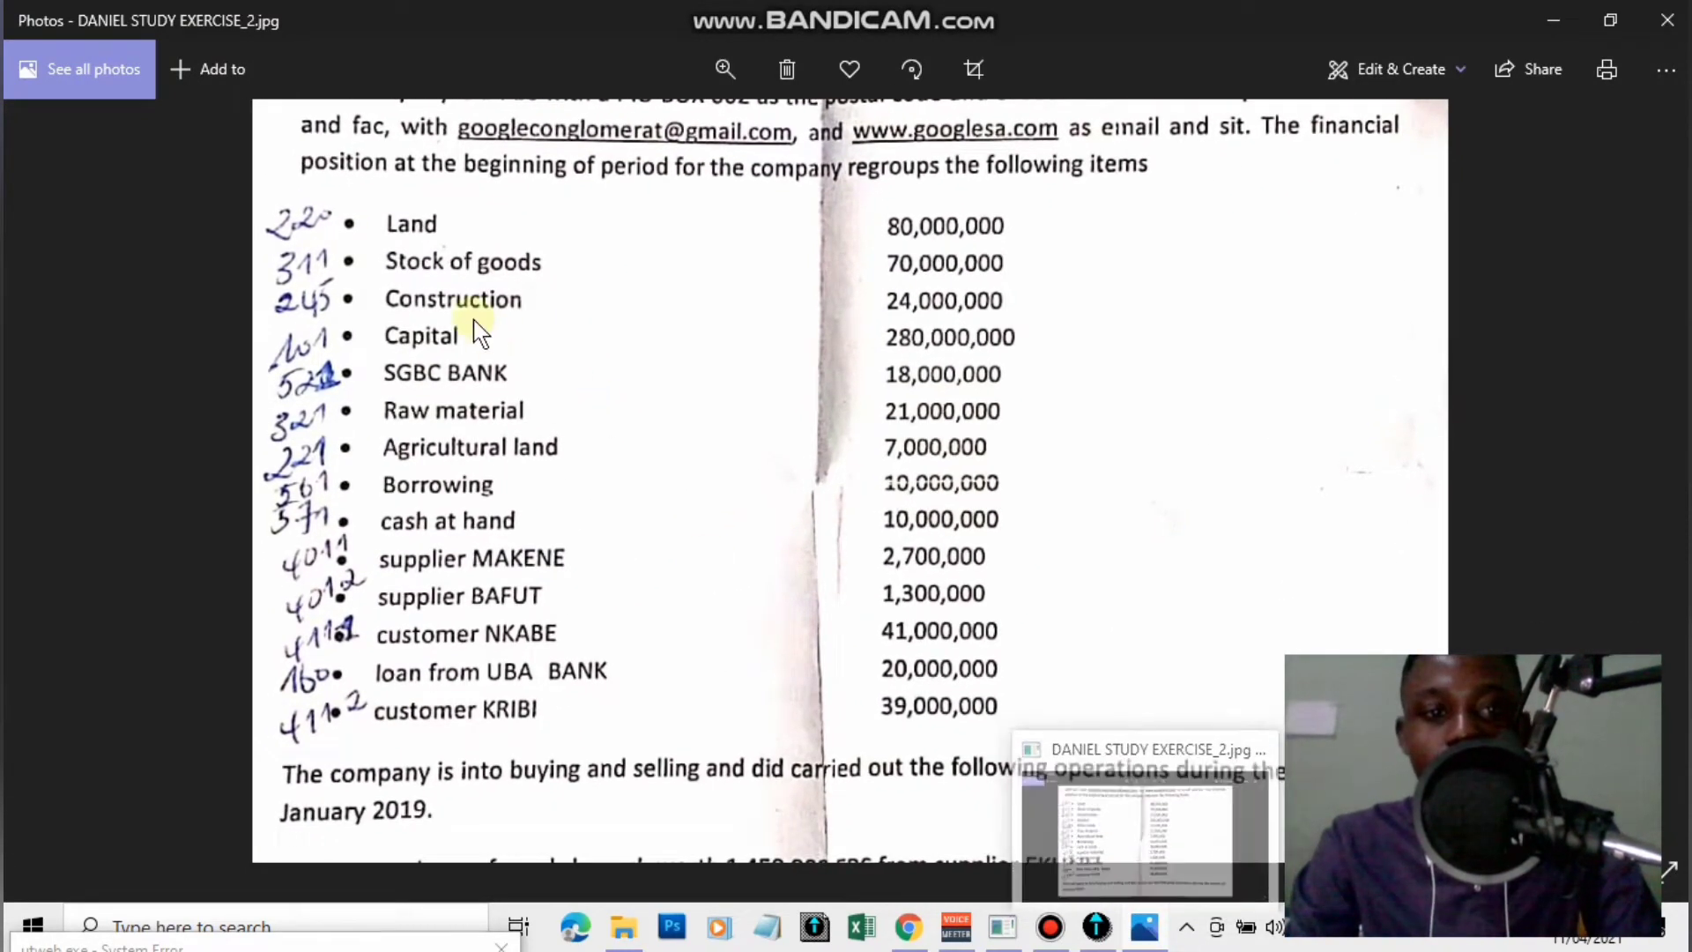
{"action": "left_click", "coordinate": [1147, 926]}
{"action": "type", "text": "311"}
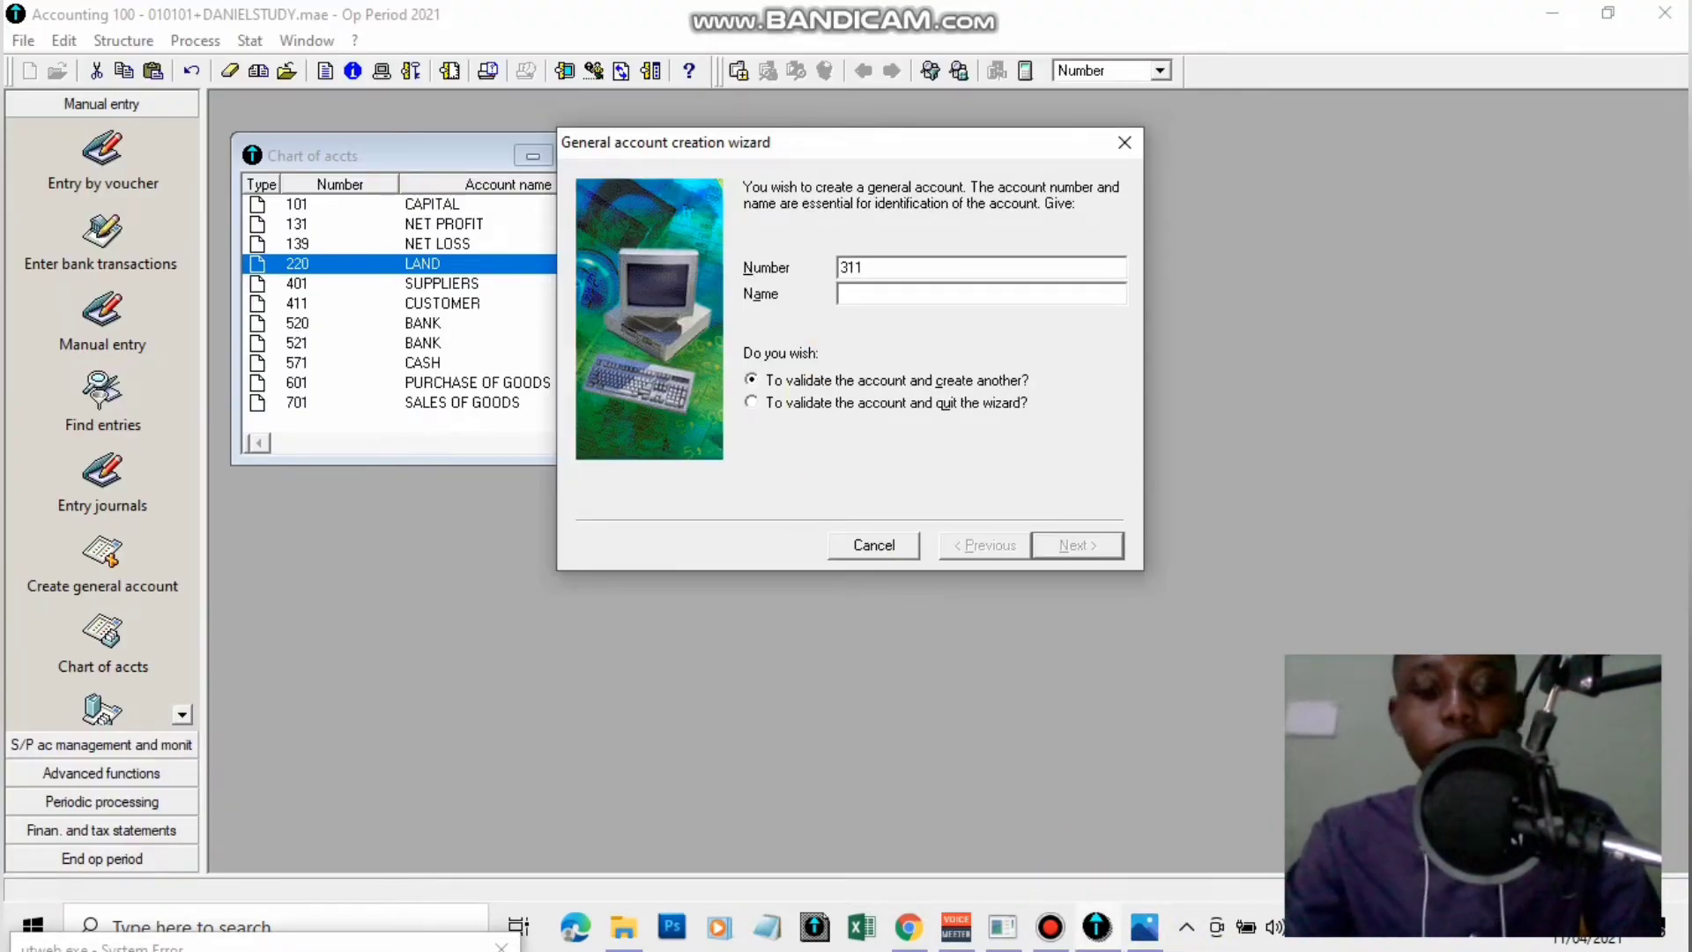
{"action": "key", "text": "Tab"}
{"action": "type", "text": "STOCK OF GOODS"}
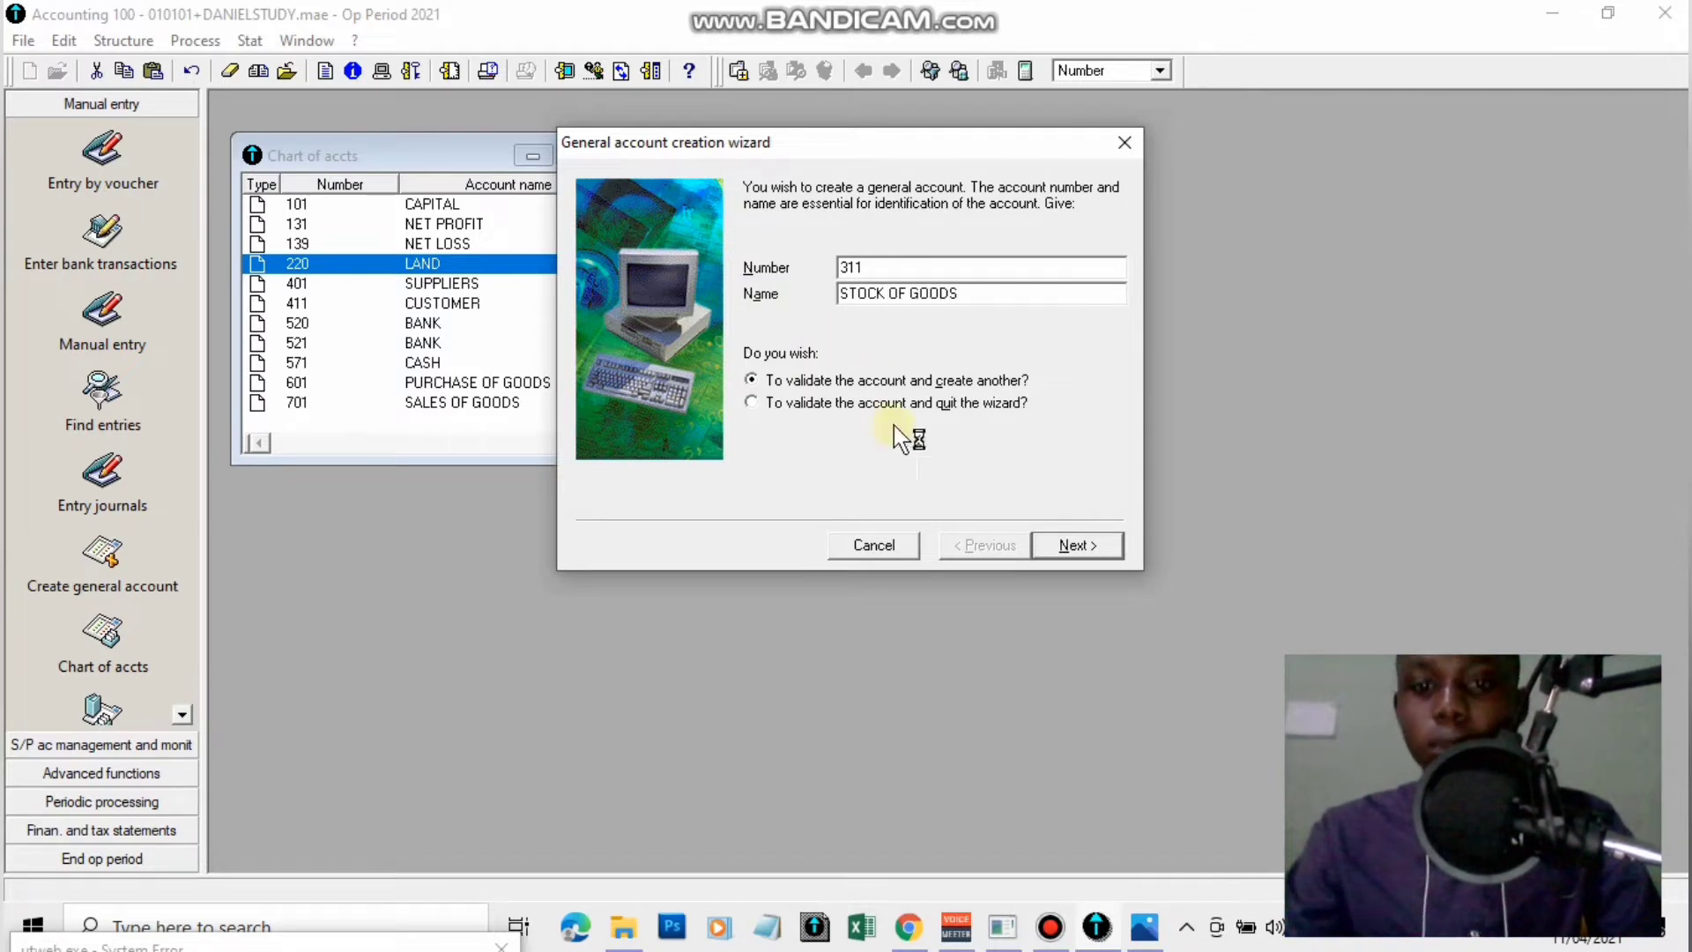
{"action": "left_click", "coordinate": [1072, 548]}
Create general account 245 with the name CONSTRUCTION and validate it.
{"action": "type", "text": "245"}
{"action": "key", "text": "Tab"}
{"action": "type", "text": "CONSTRU"}
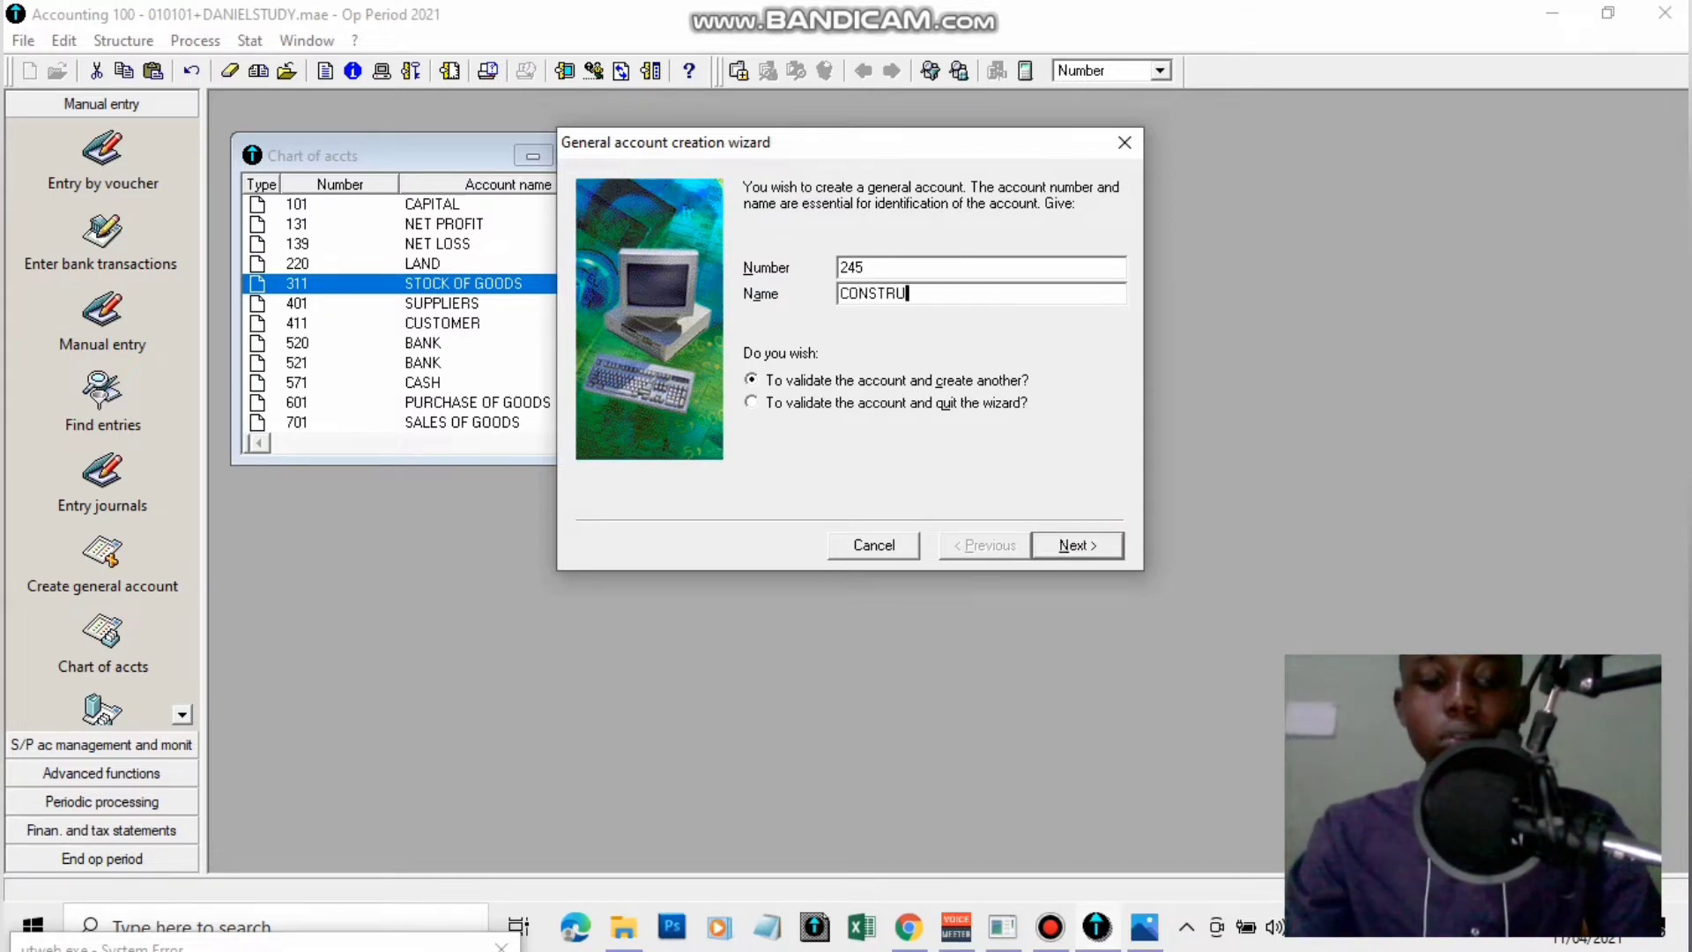
{"action": "type", "text": "CTION"}
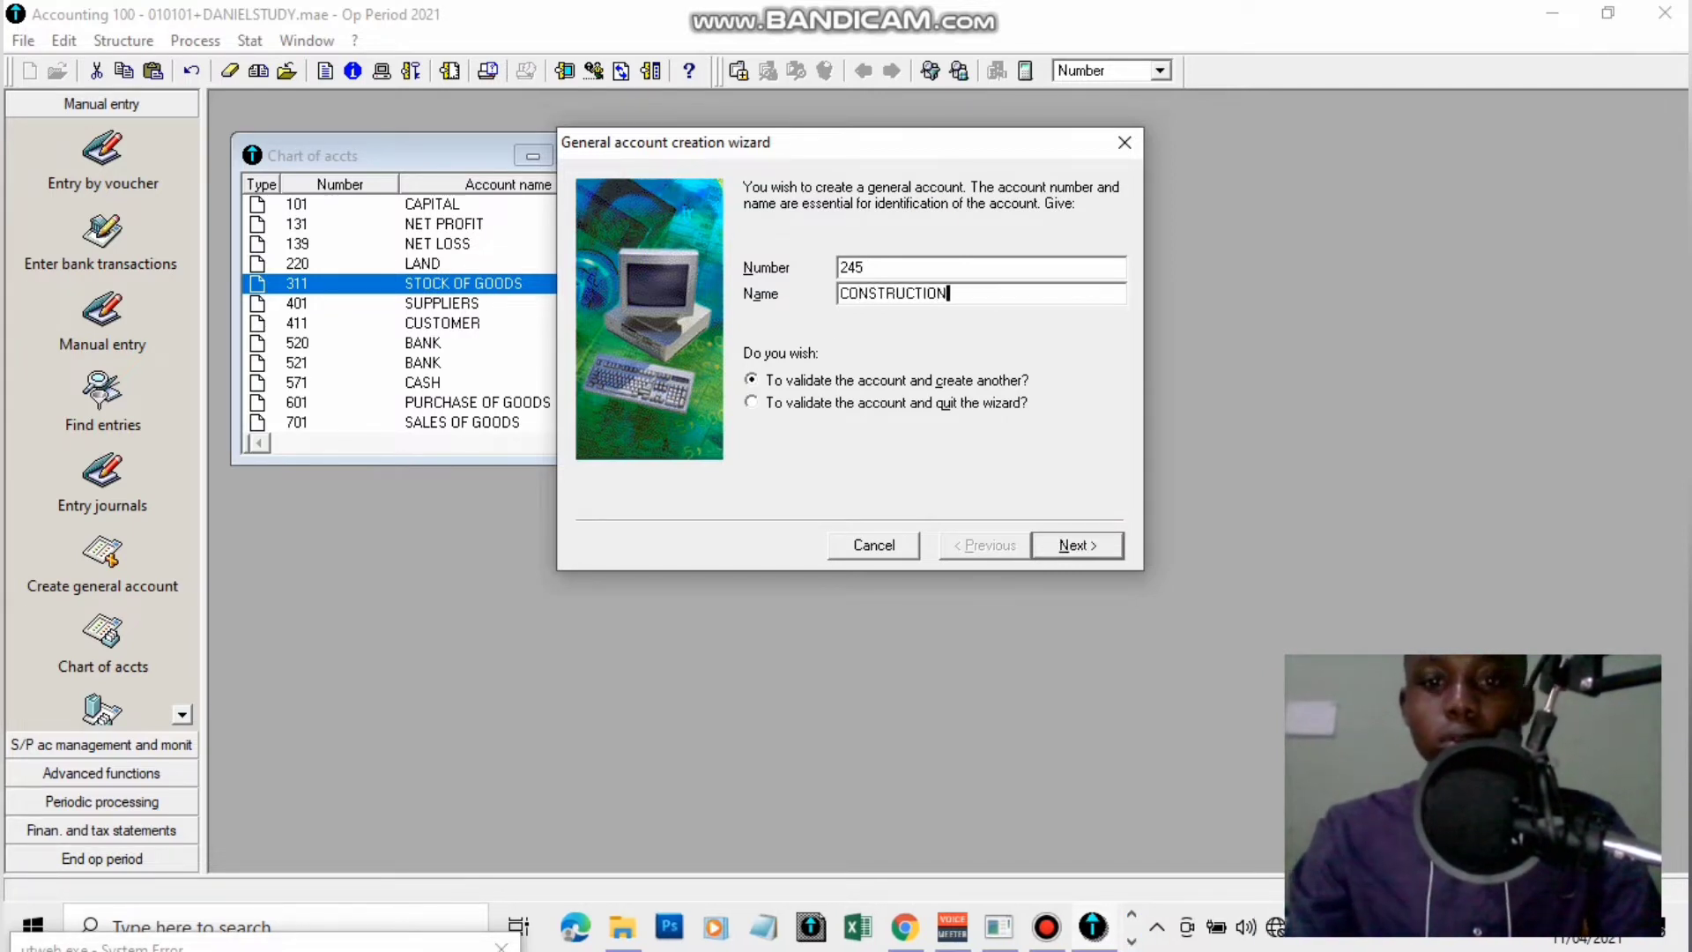
{"action": "left_click", "coordinate": [1068, 546]}
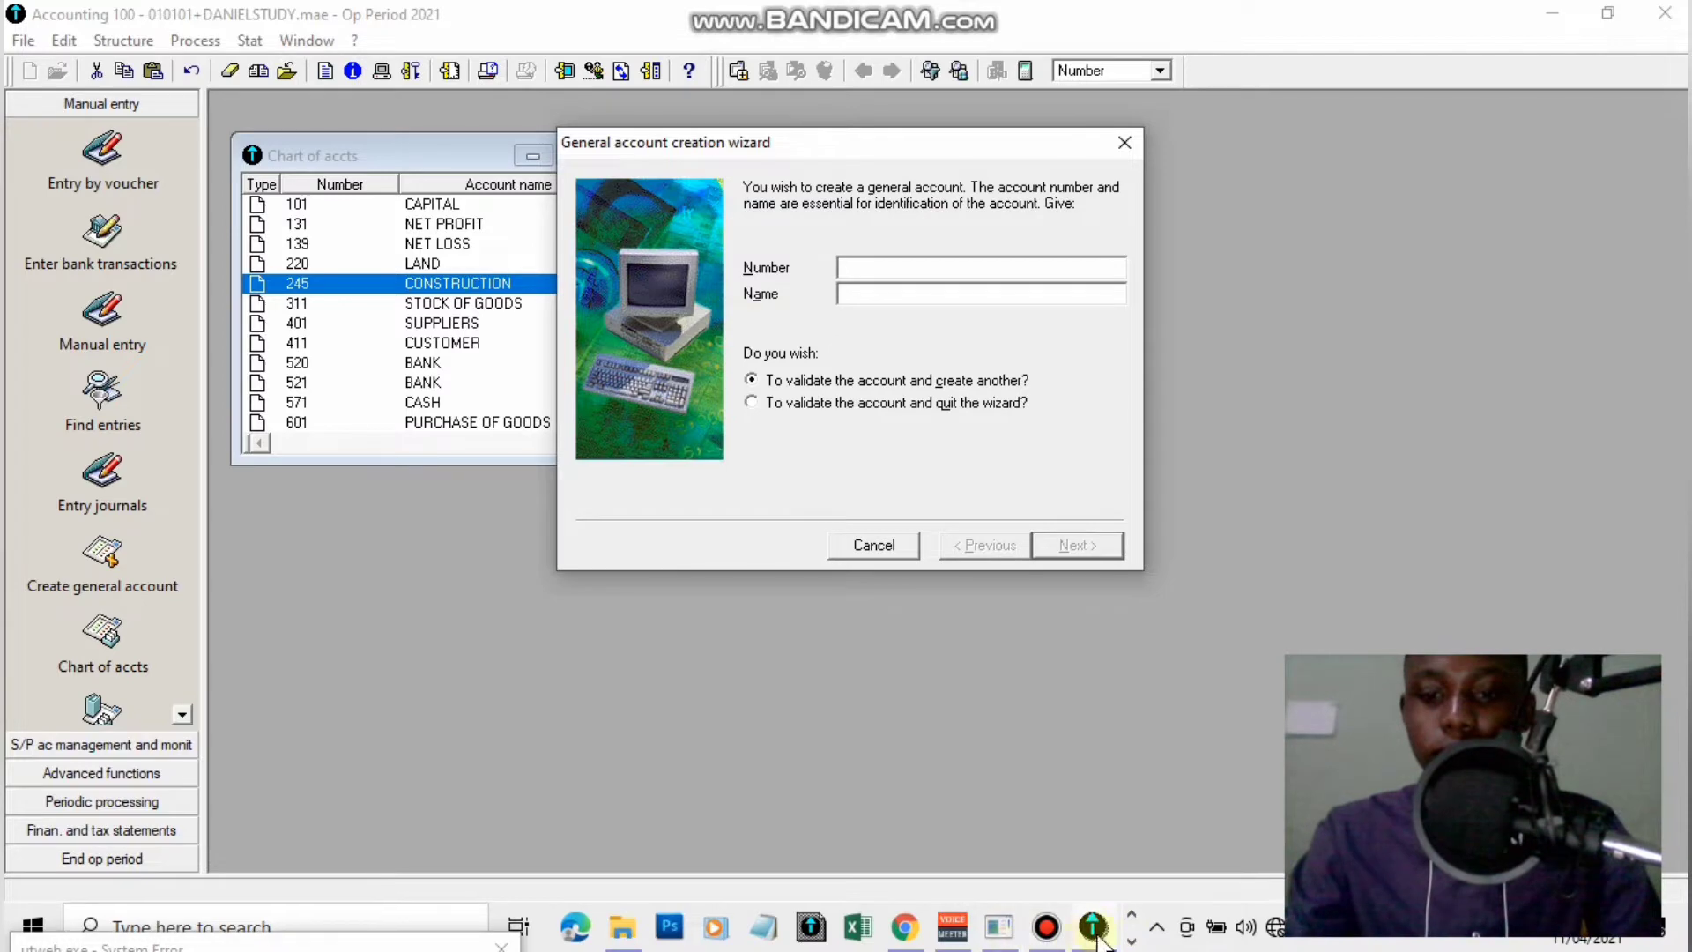
Consult the exercise image in Photos, return to Accounting 100, and create general account 321 named RAW MATERIALS.
{"action": "left_click", "coordinate": [1133, 920]}
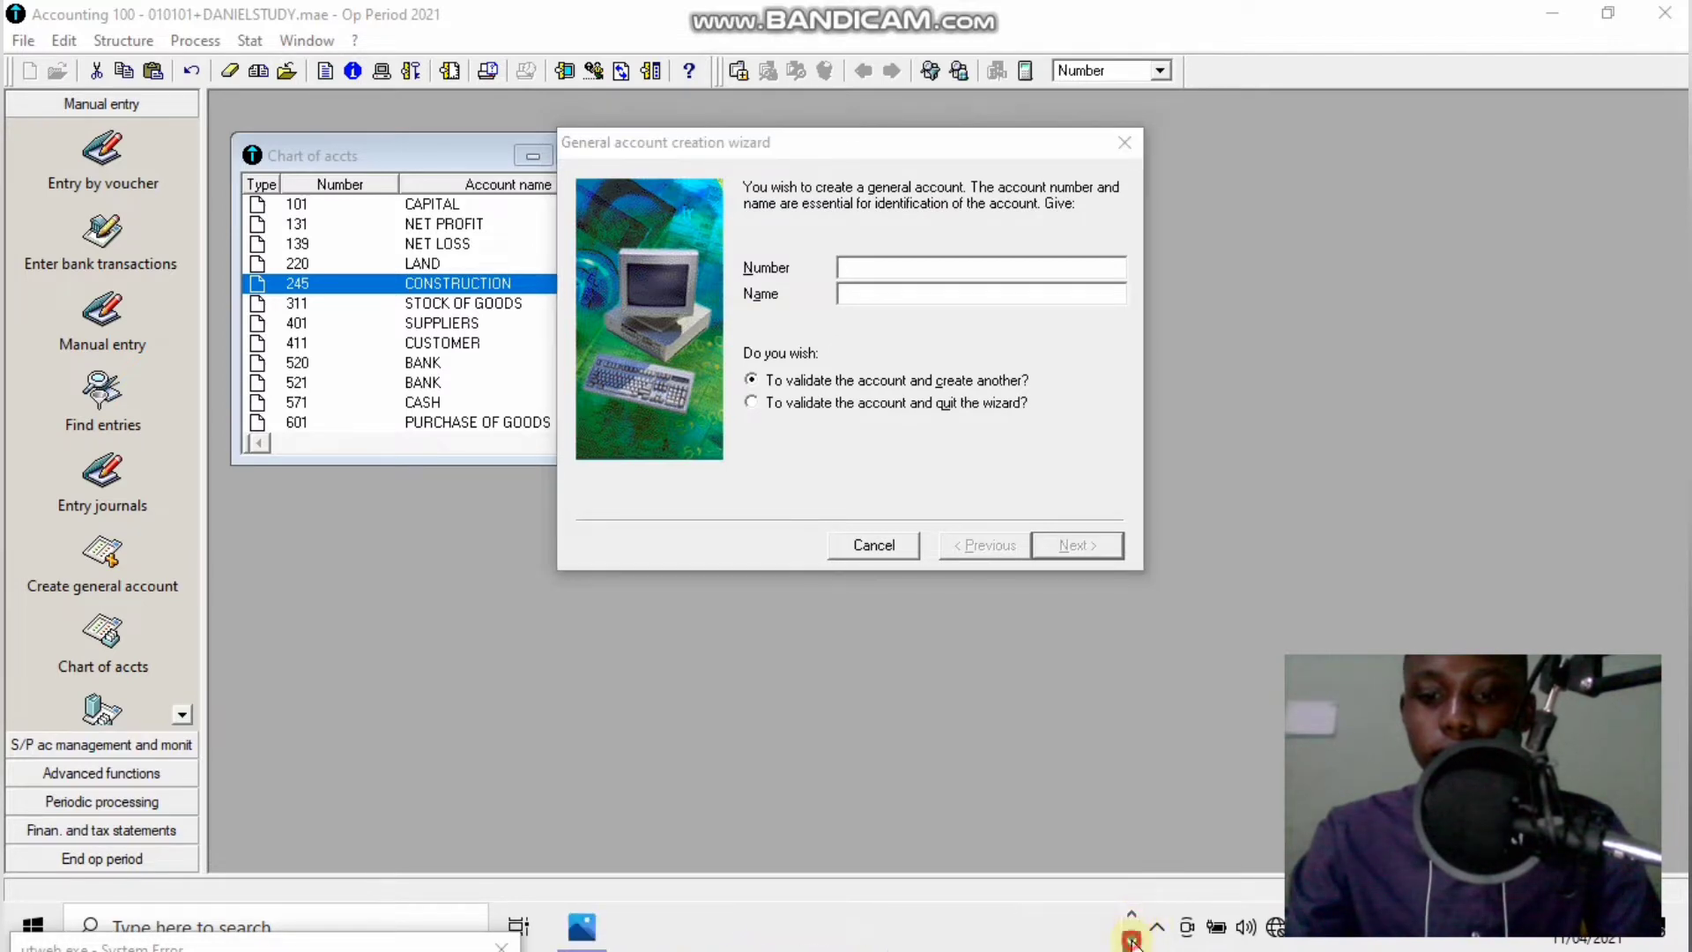
{"action": "left_click", "coordinate": [1134, 937]}
{"action": "left_click", "coordinate": [579, 926]}
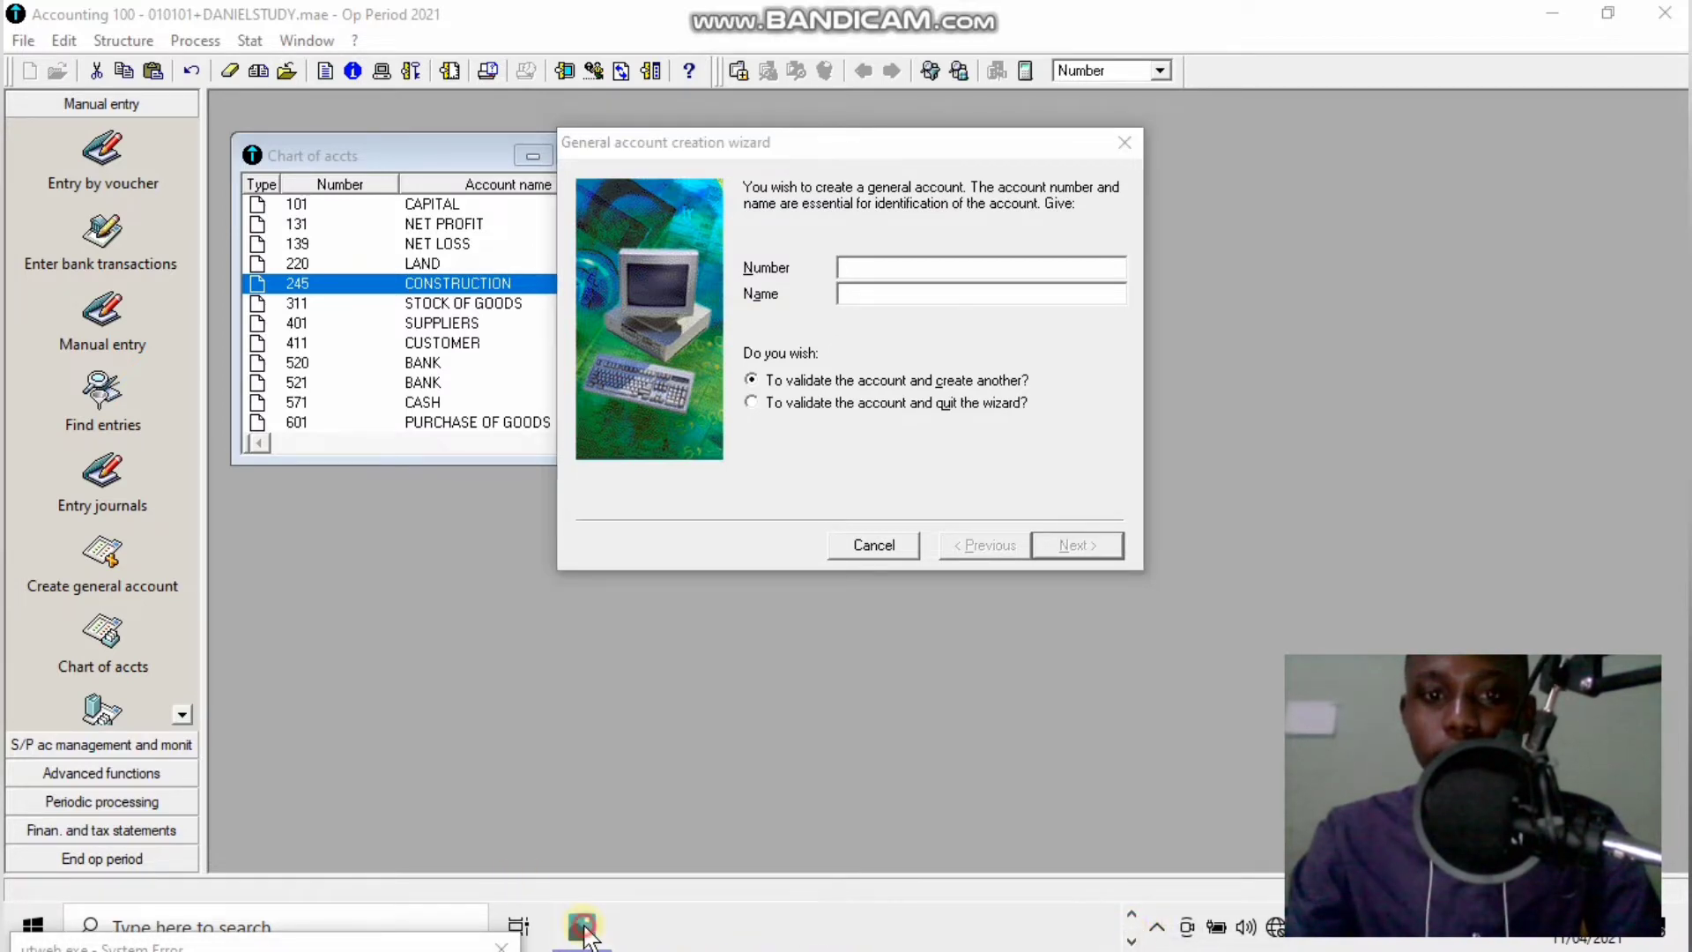
{"action": "double_click", "coordinate": [716, 557]}
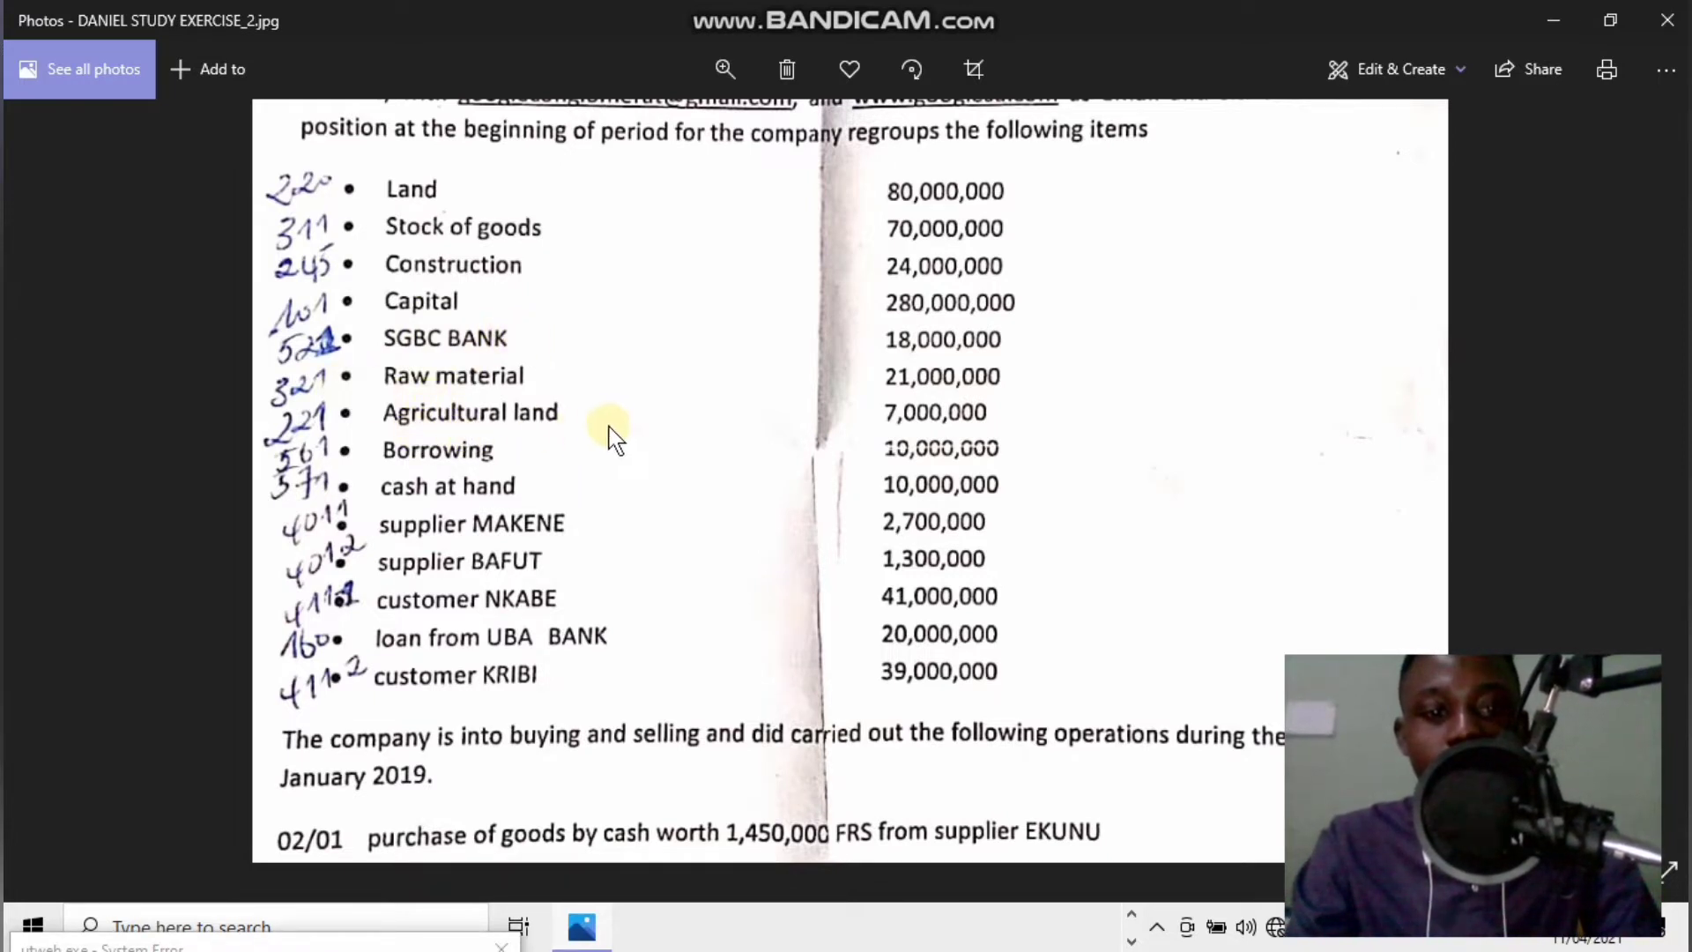
{"action": "left_click", "coordinate": [1132, 916]}
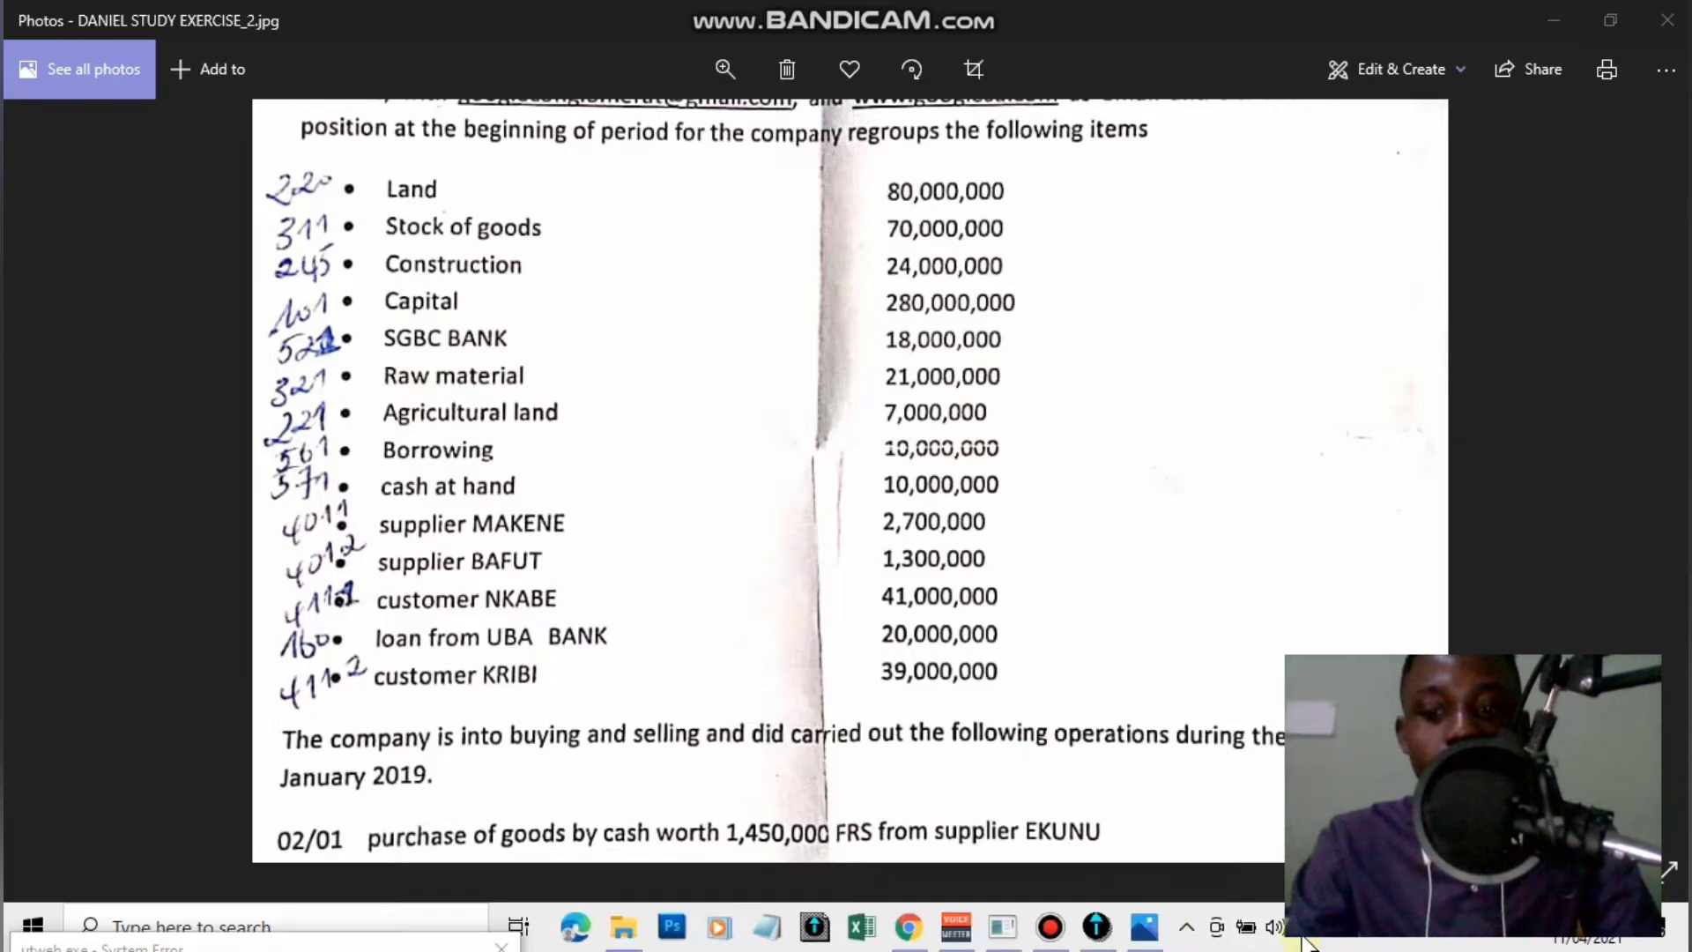
{"action": "left_click", "coordinate": [1345, 938]}
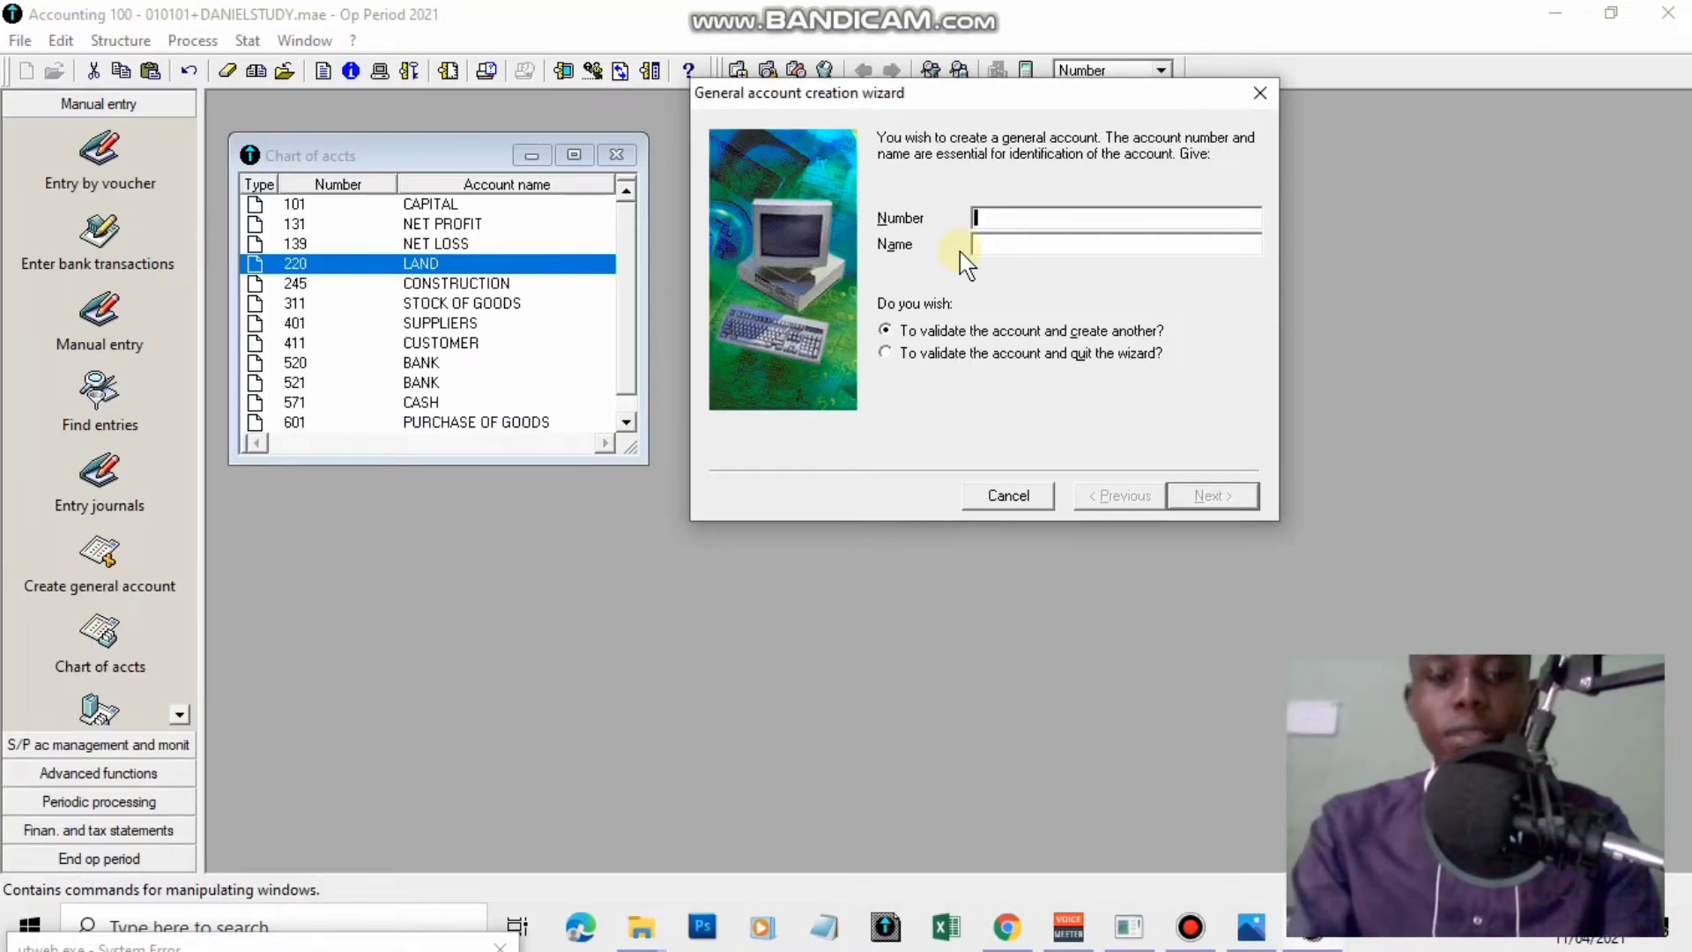
{"action": "left_click_drag", "start_coordinate": [917, 86], "coordinate": [899, 143]}
{"action": "type", "text": "321"}
{"action": "key", "text": "Tab"}
{"action": "type", "text": "RAW MATERIALS"}
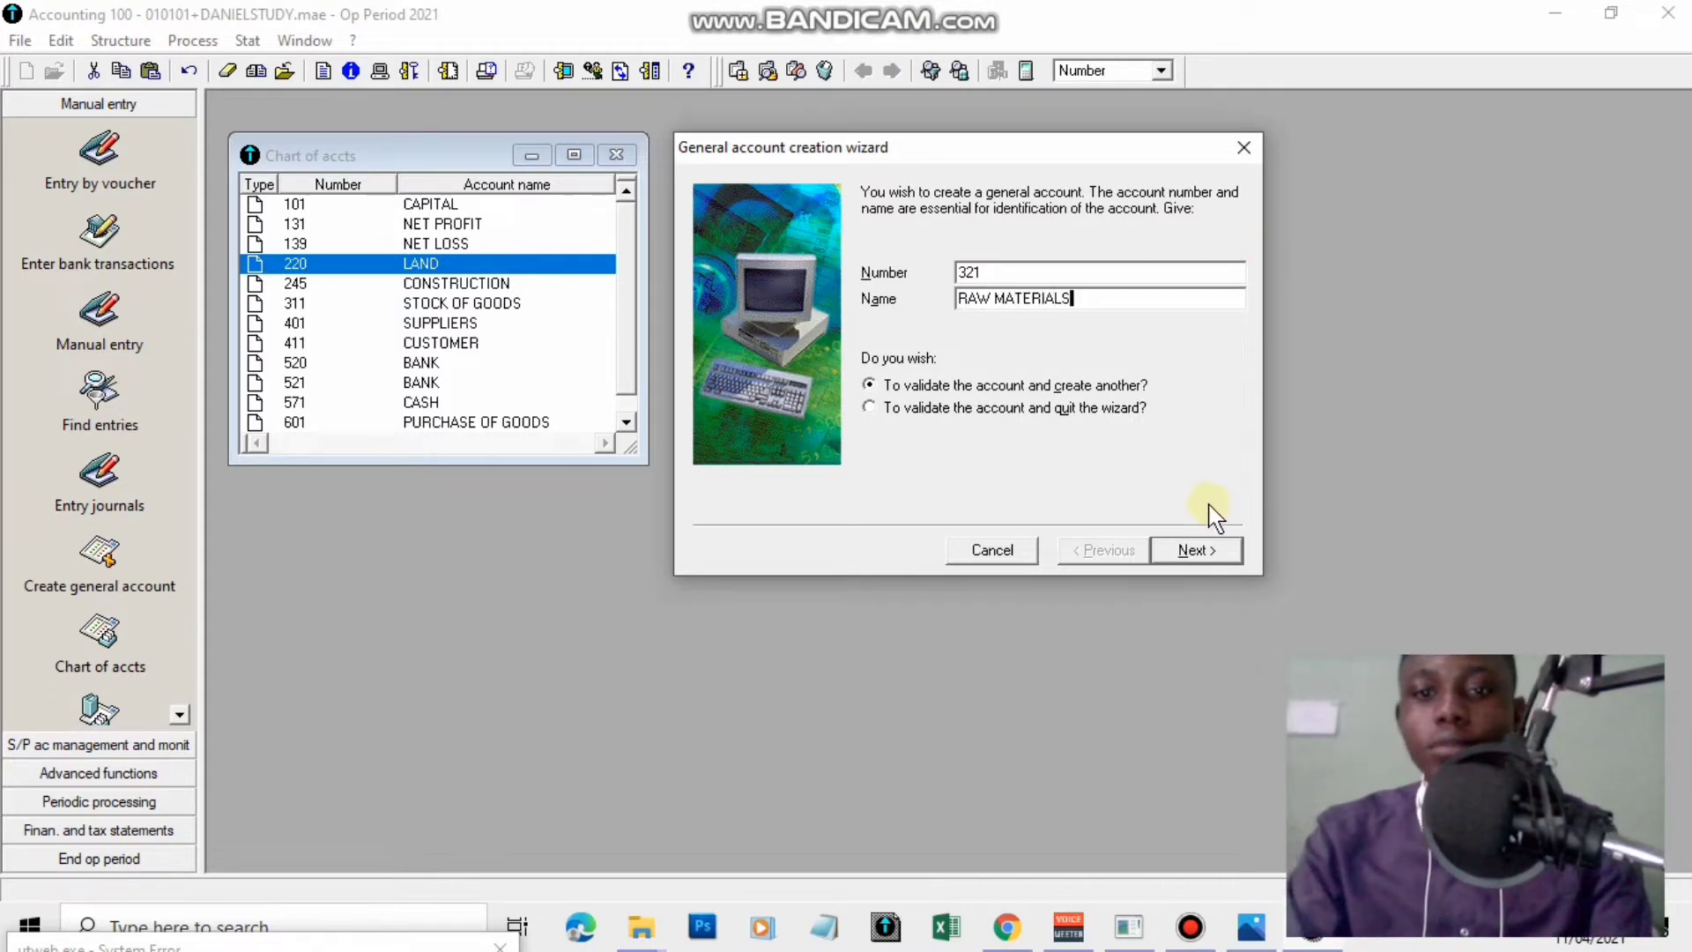
{"action": "left_click", "coordinate": [1194, 551]}
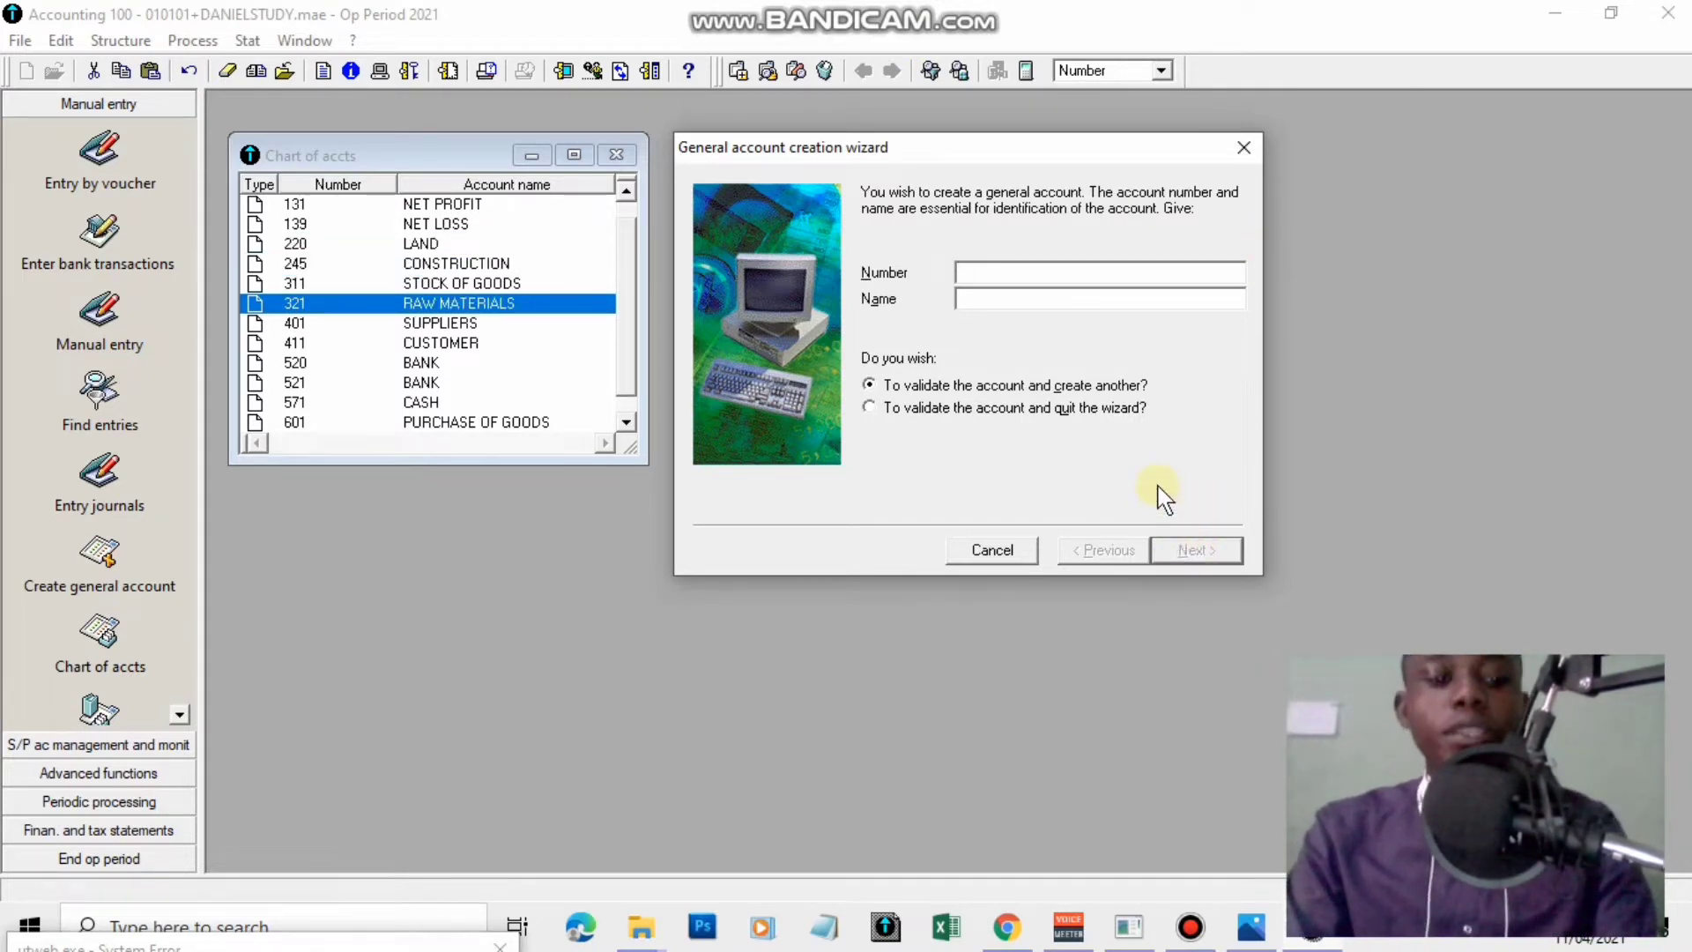
Create general account 221 with the name AGRICULTURAL LAND and validate it.
{"action": "type", "text": "221"}
{"action": "key", "text": "Tab"}
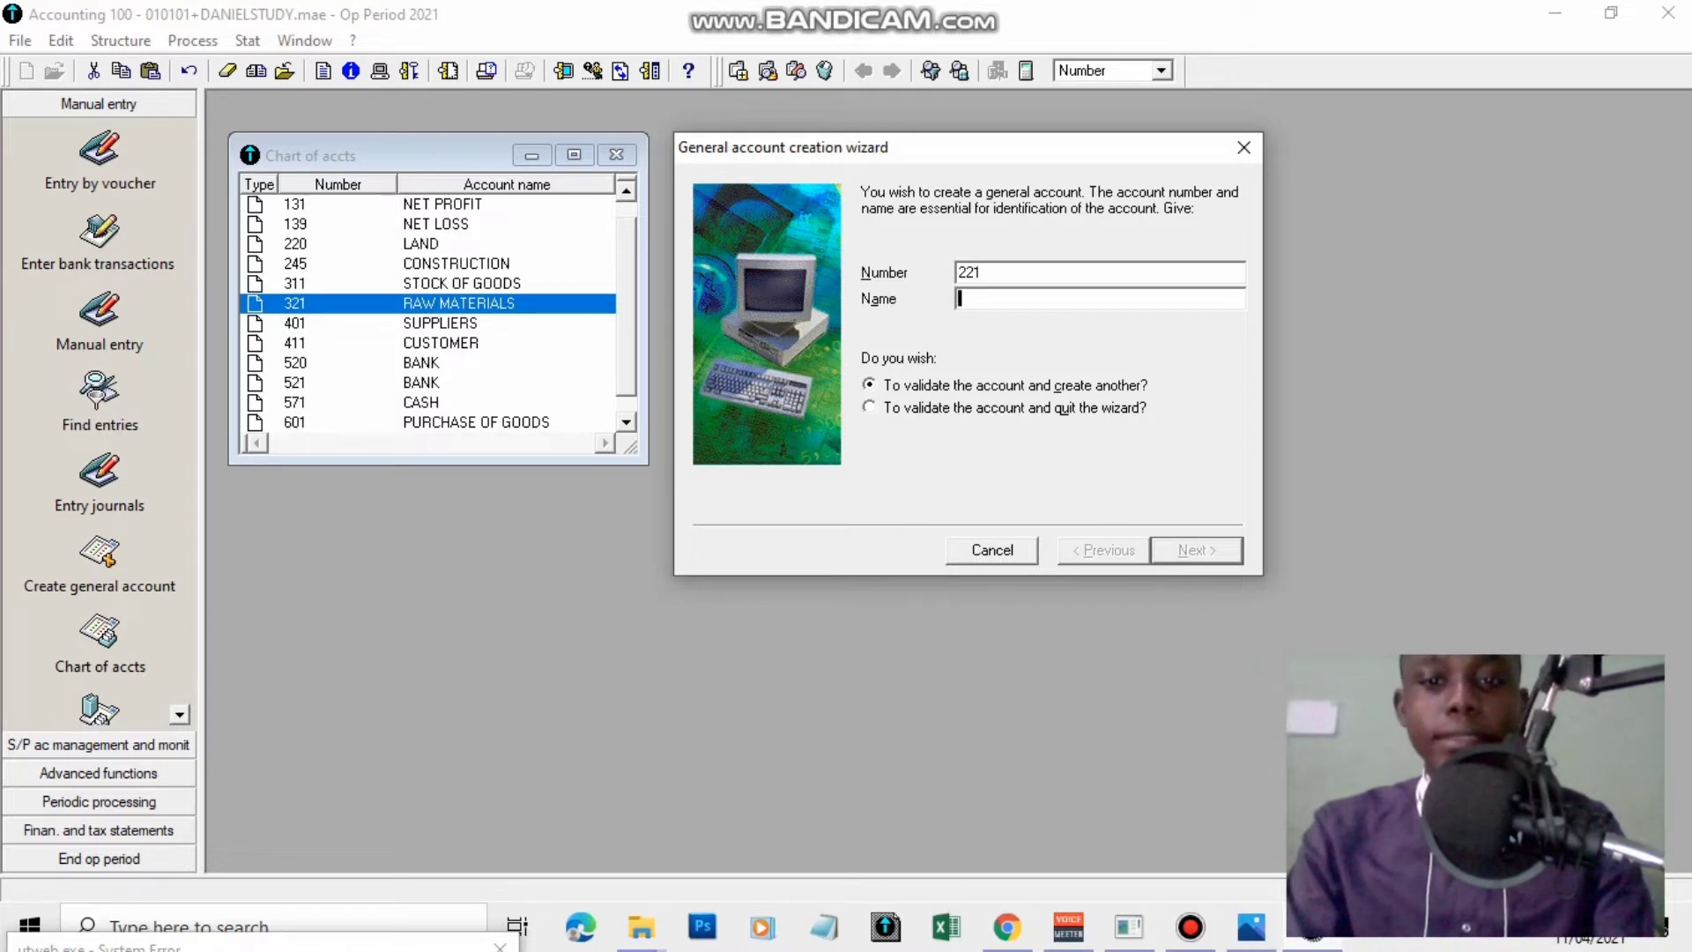
{"action": "type", "text": "AGRI"}
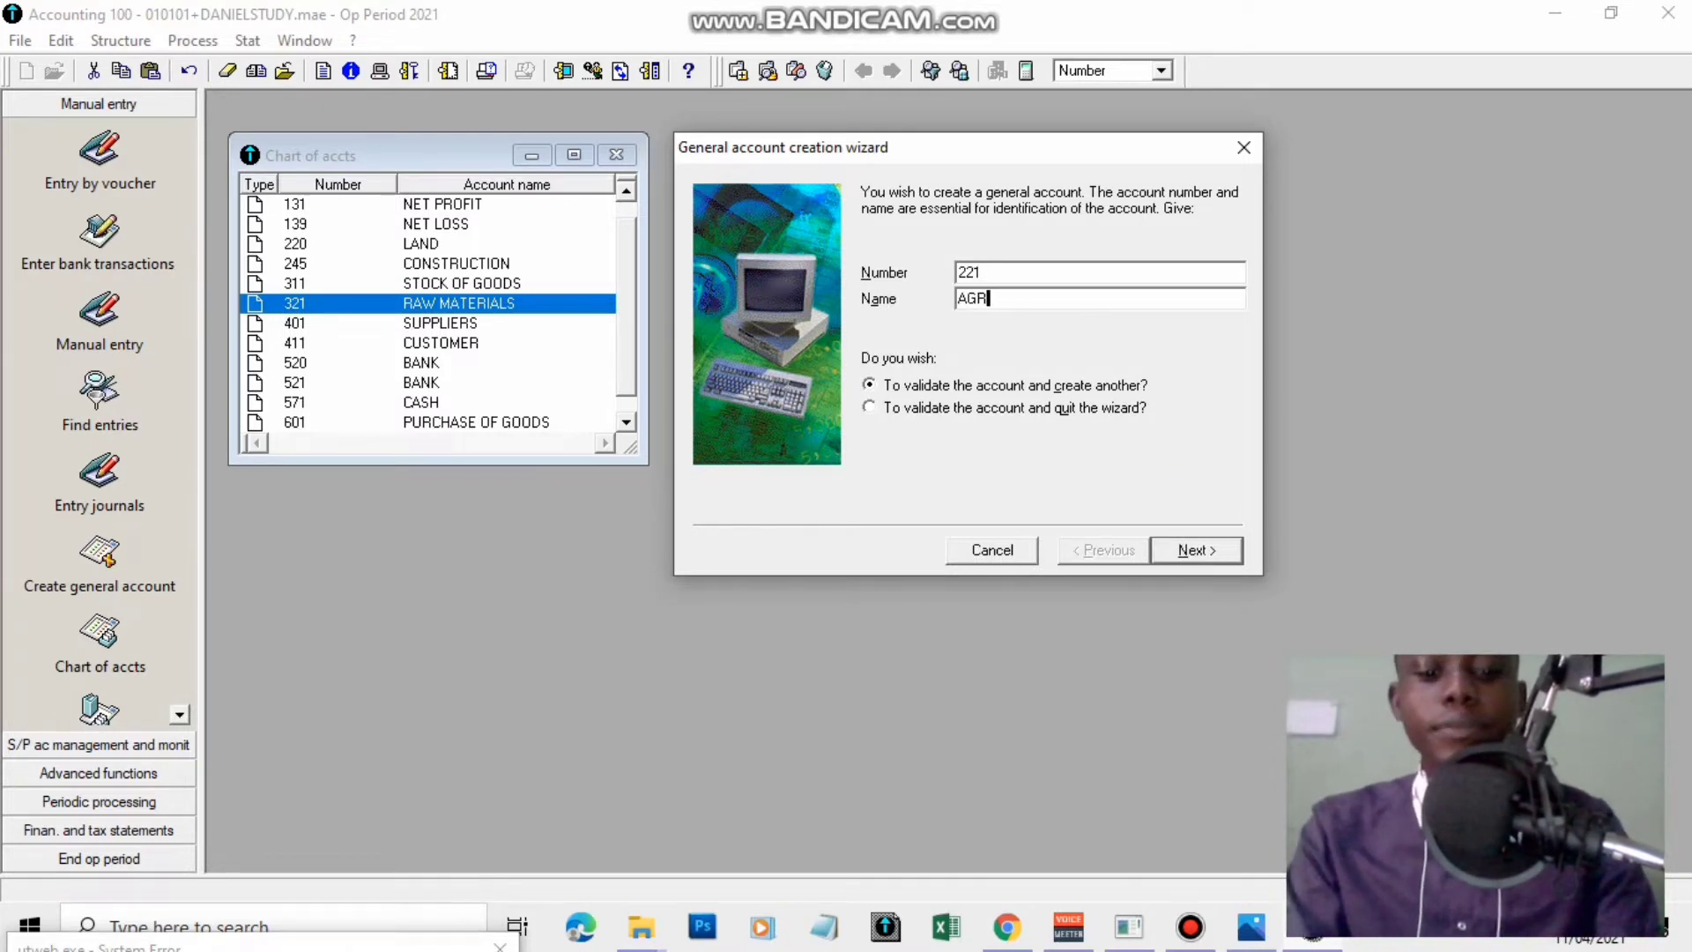
{"action": "type", "text": "CULTURAL"}
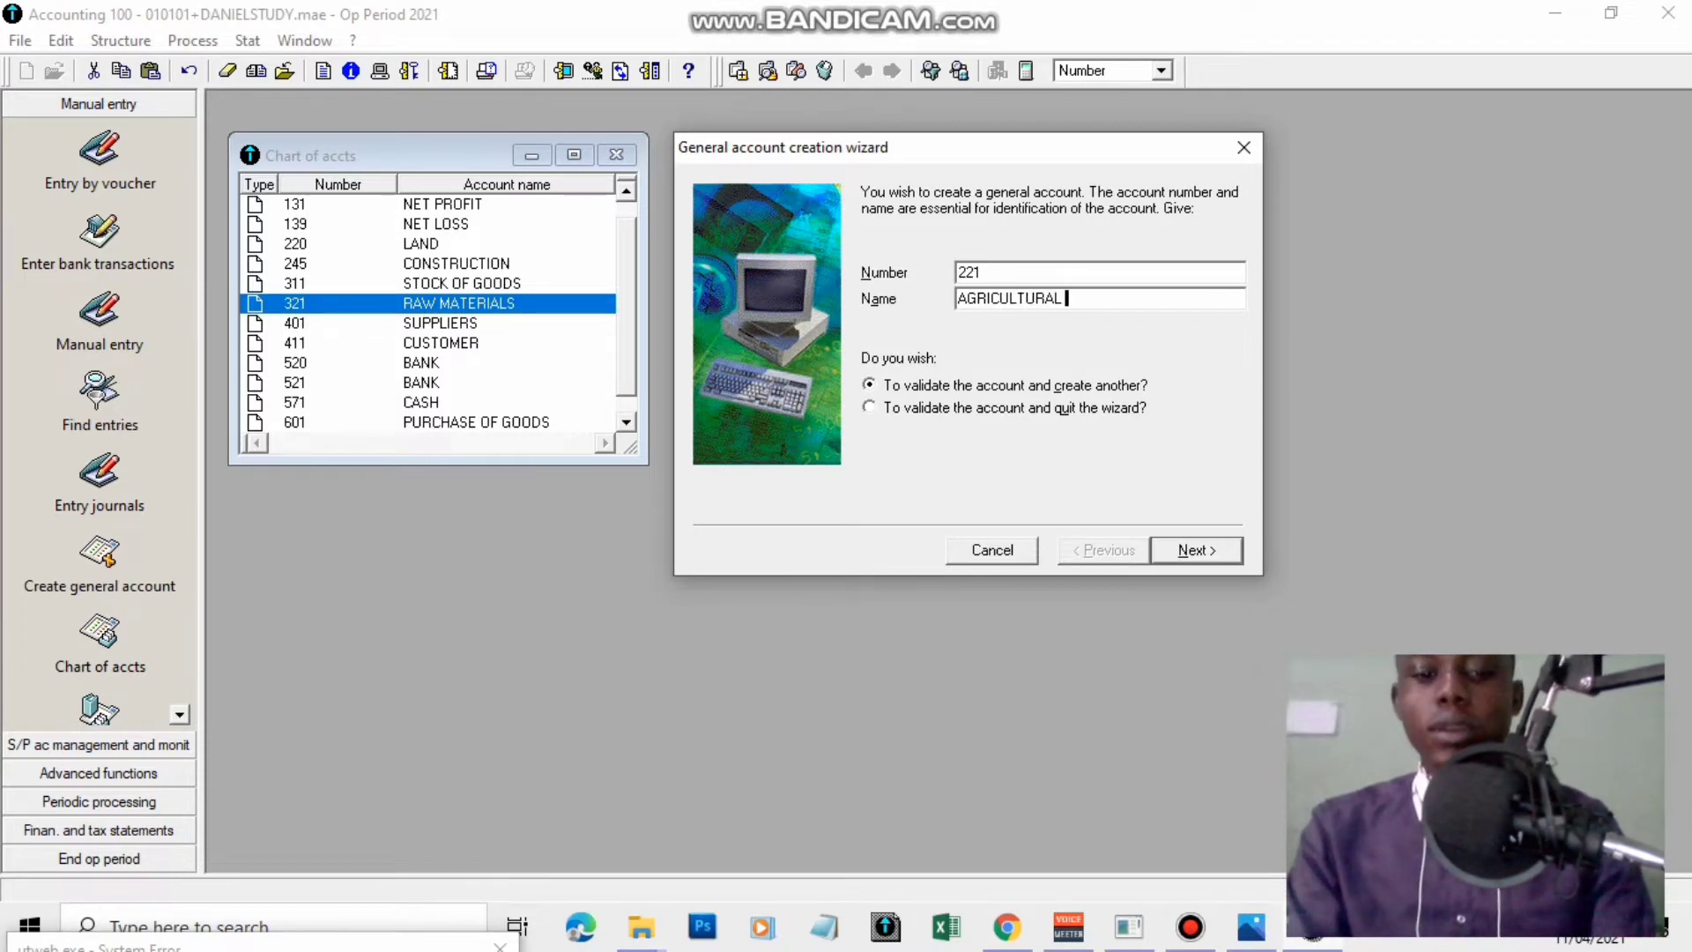
{"action": "type", "text": " LAND"}
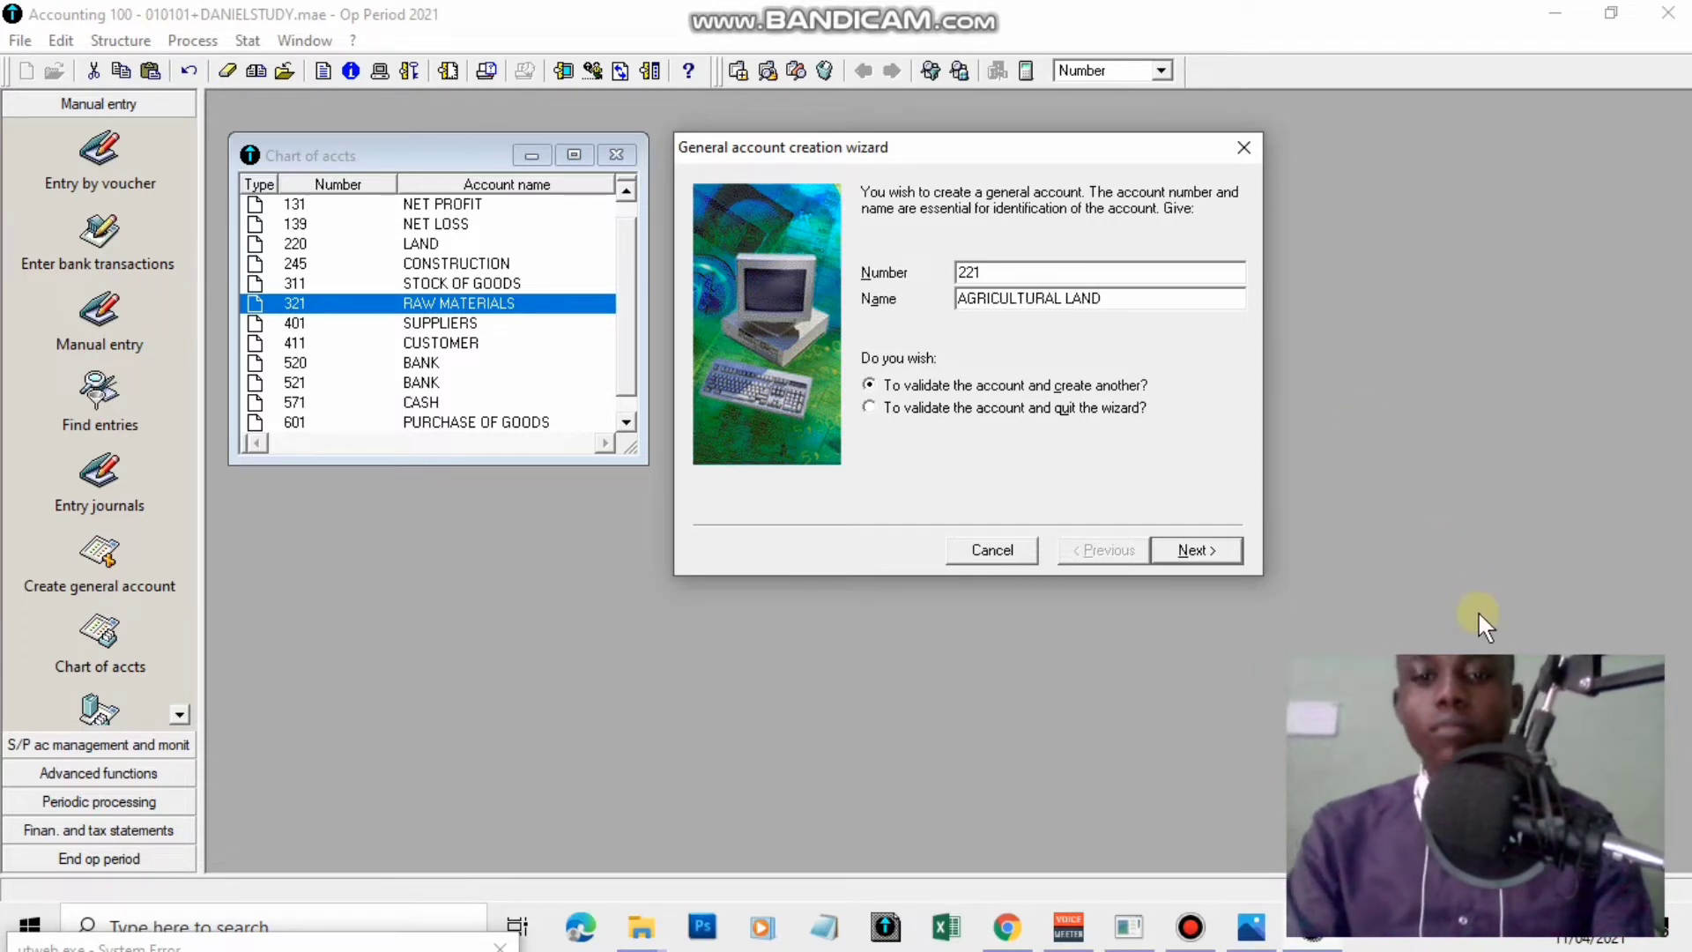
{"action": "left_click", "coordinate": [1202, 550]}
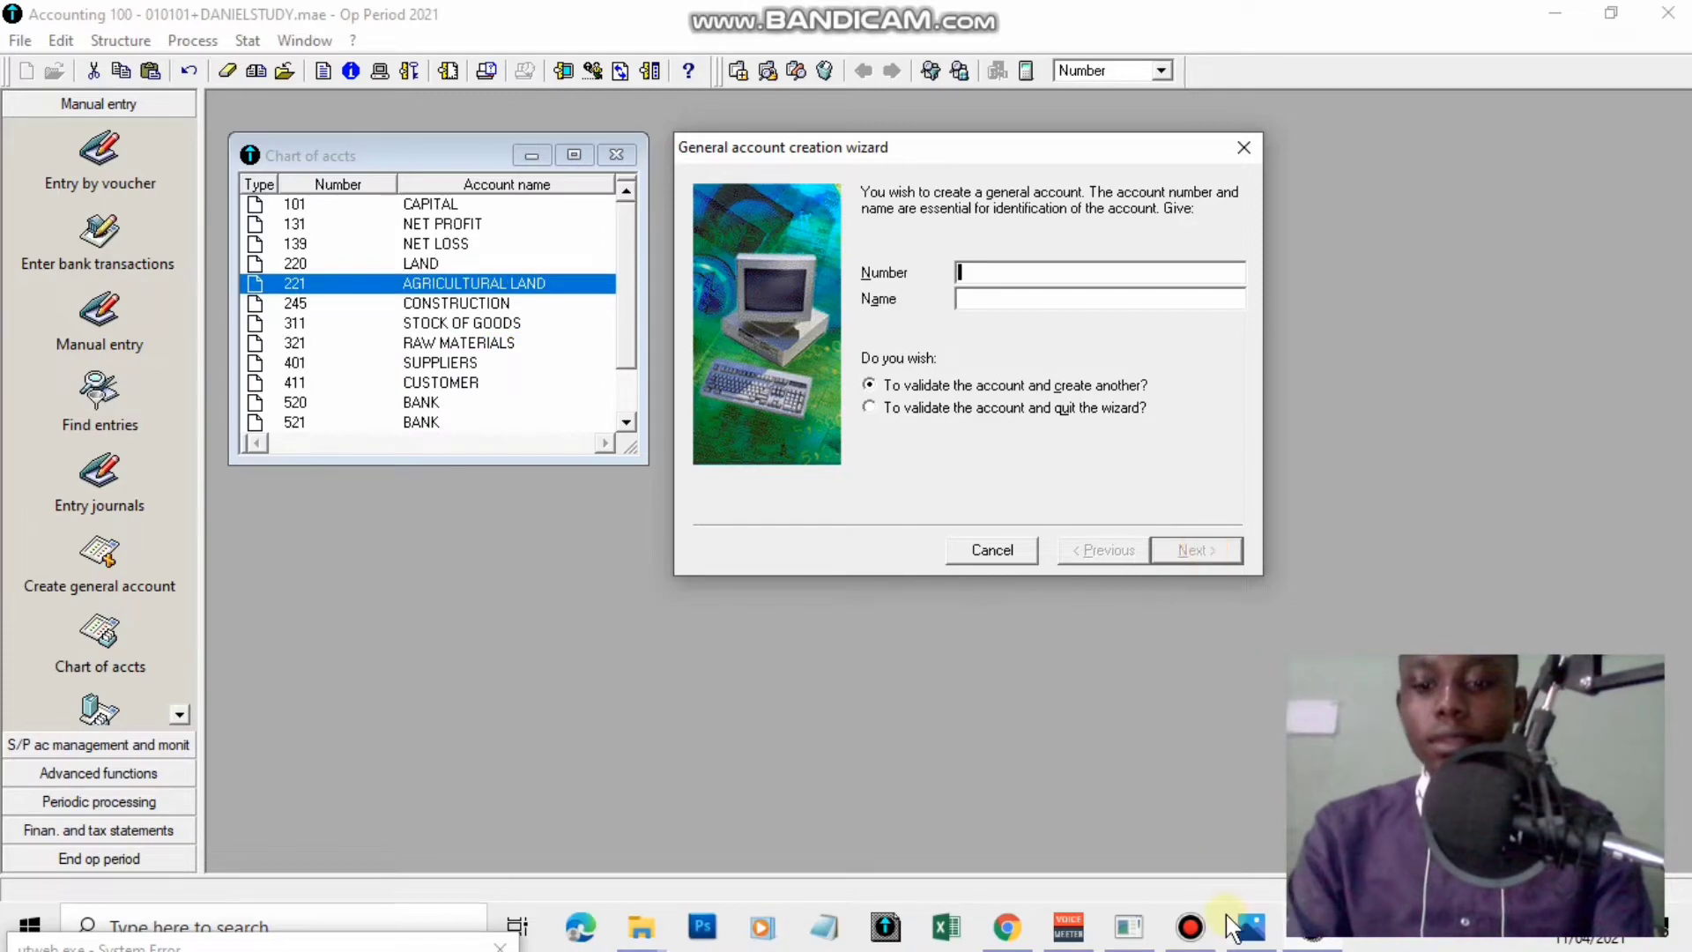
Check the borrowing and loan items in the exercise image and create general accounts 162 BORROWING and 160 LOAN in Accounting 100.
{"action": "key", "text": "alt+Tab"}
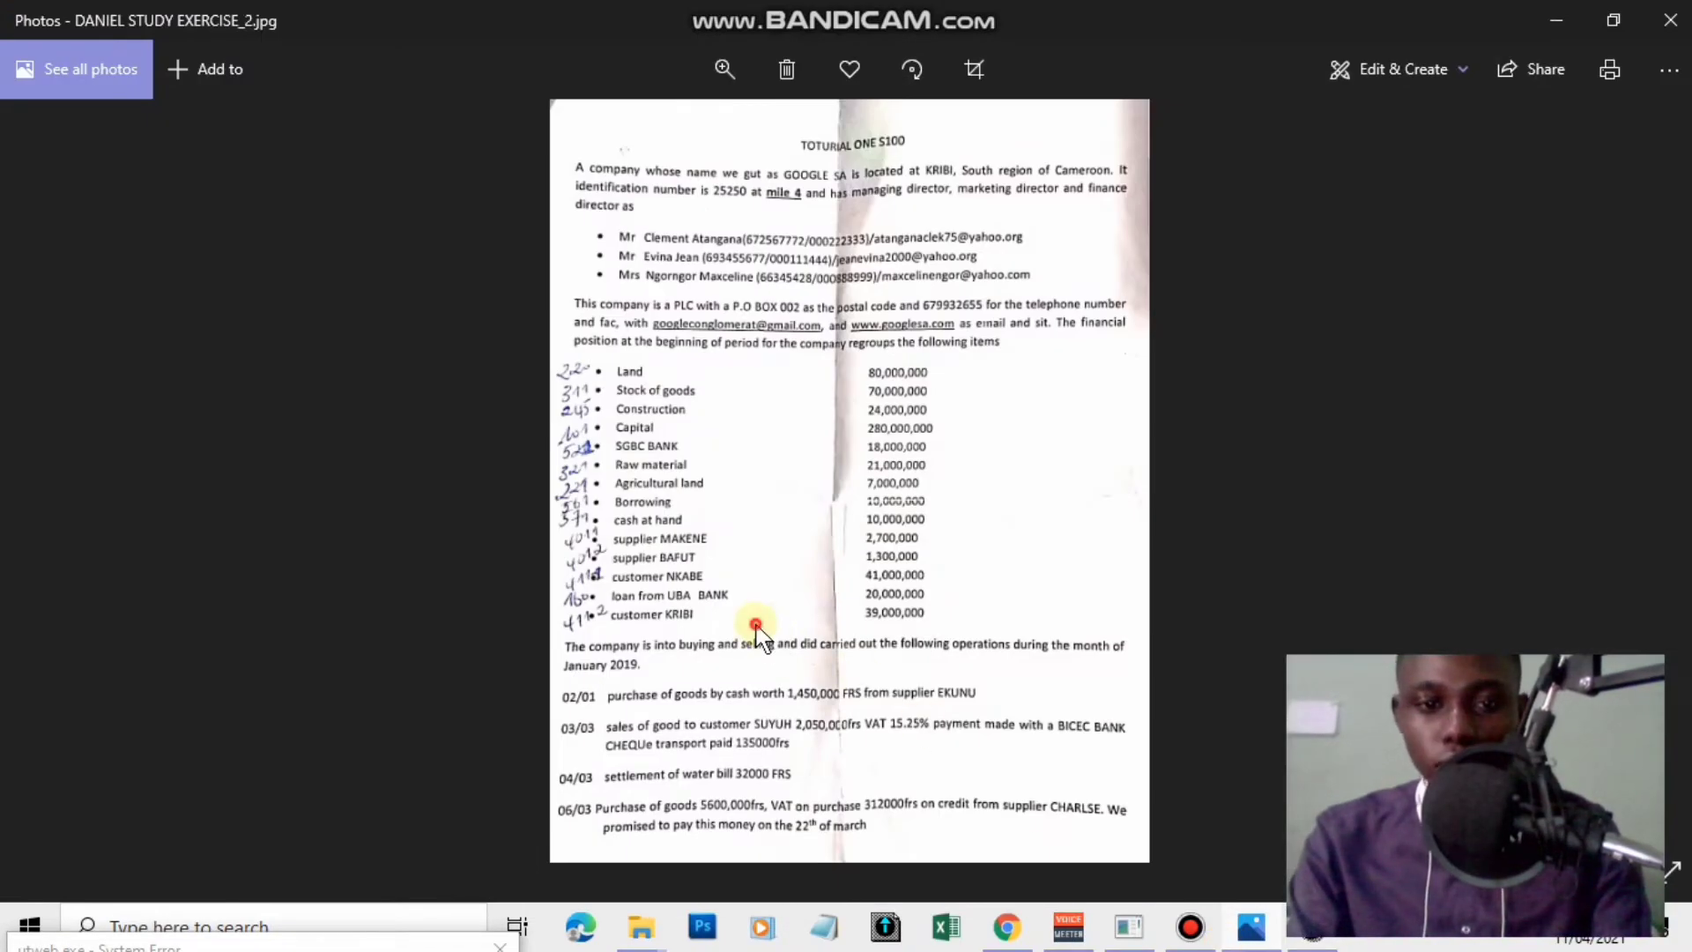
{"action": "scroll", "coordinate": [755, 653], "scroll_direction": "up", "scroll_amount": 3}
{"action": "left_click_drag", "start_coordinate": [425, 472], "coordinate": [427, 257]}
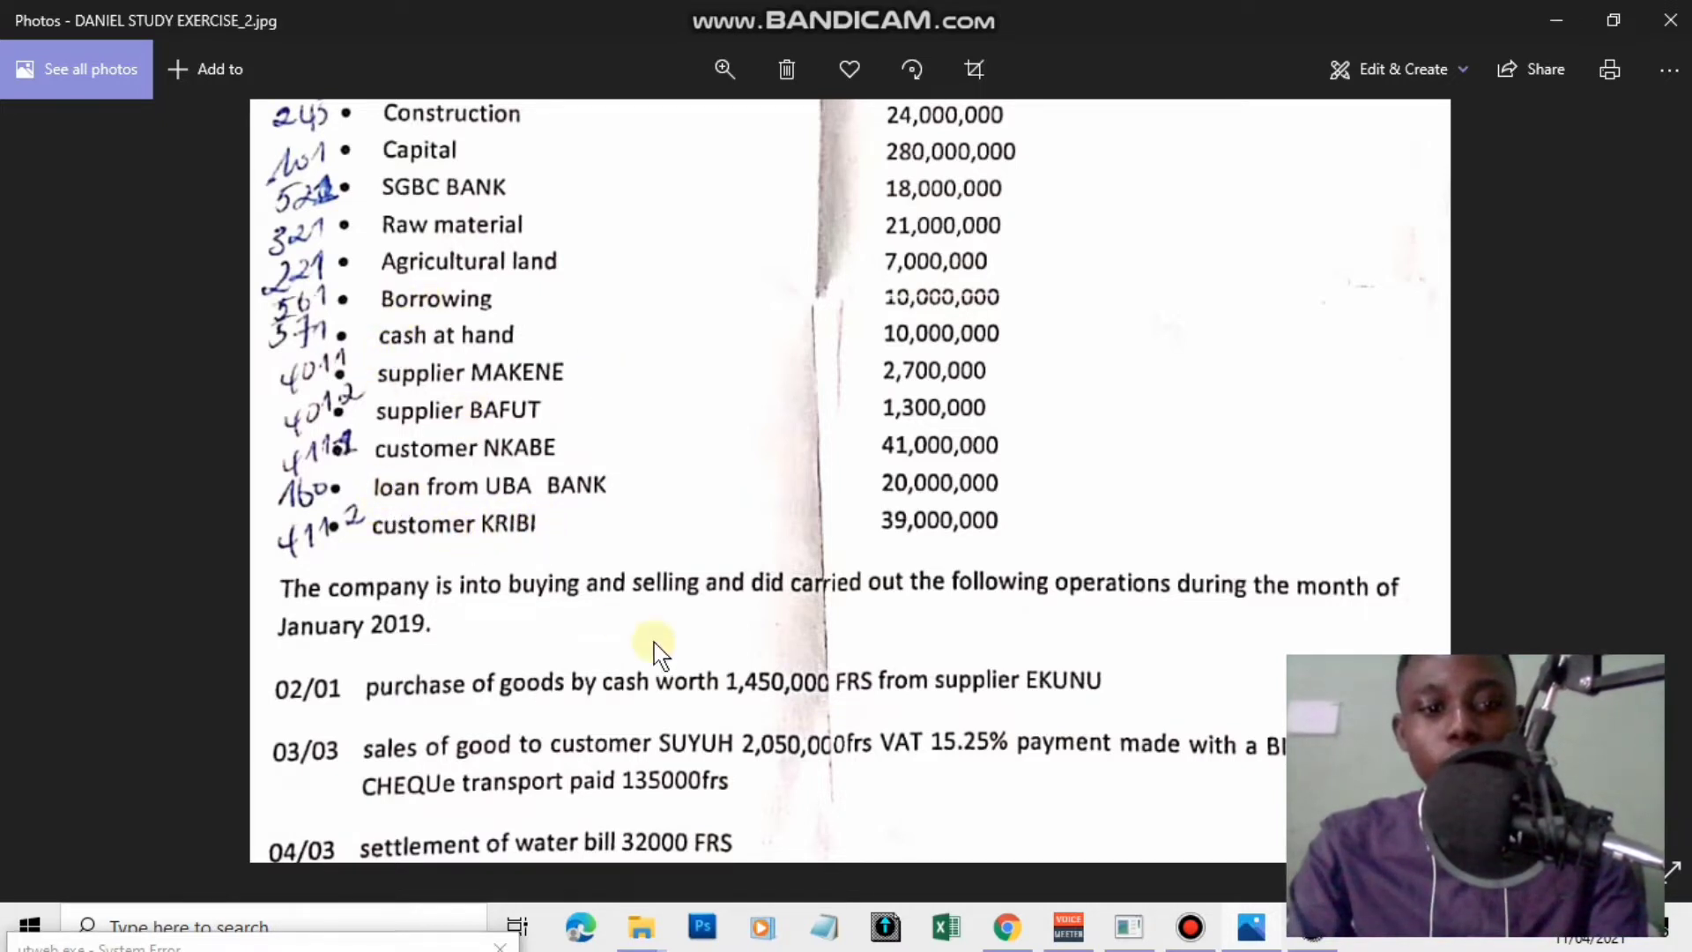
{"action": "left_click", "coordinate": [1255, 939]}
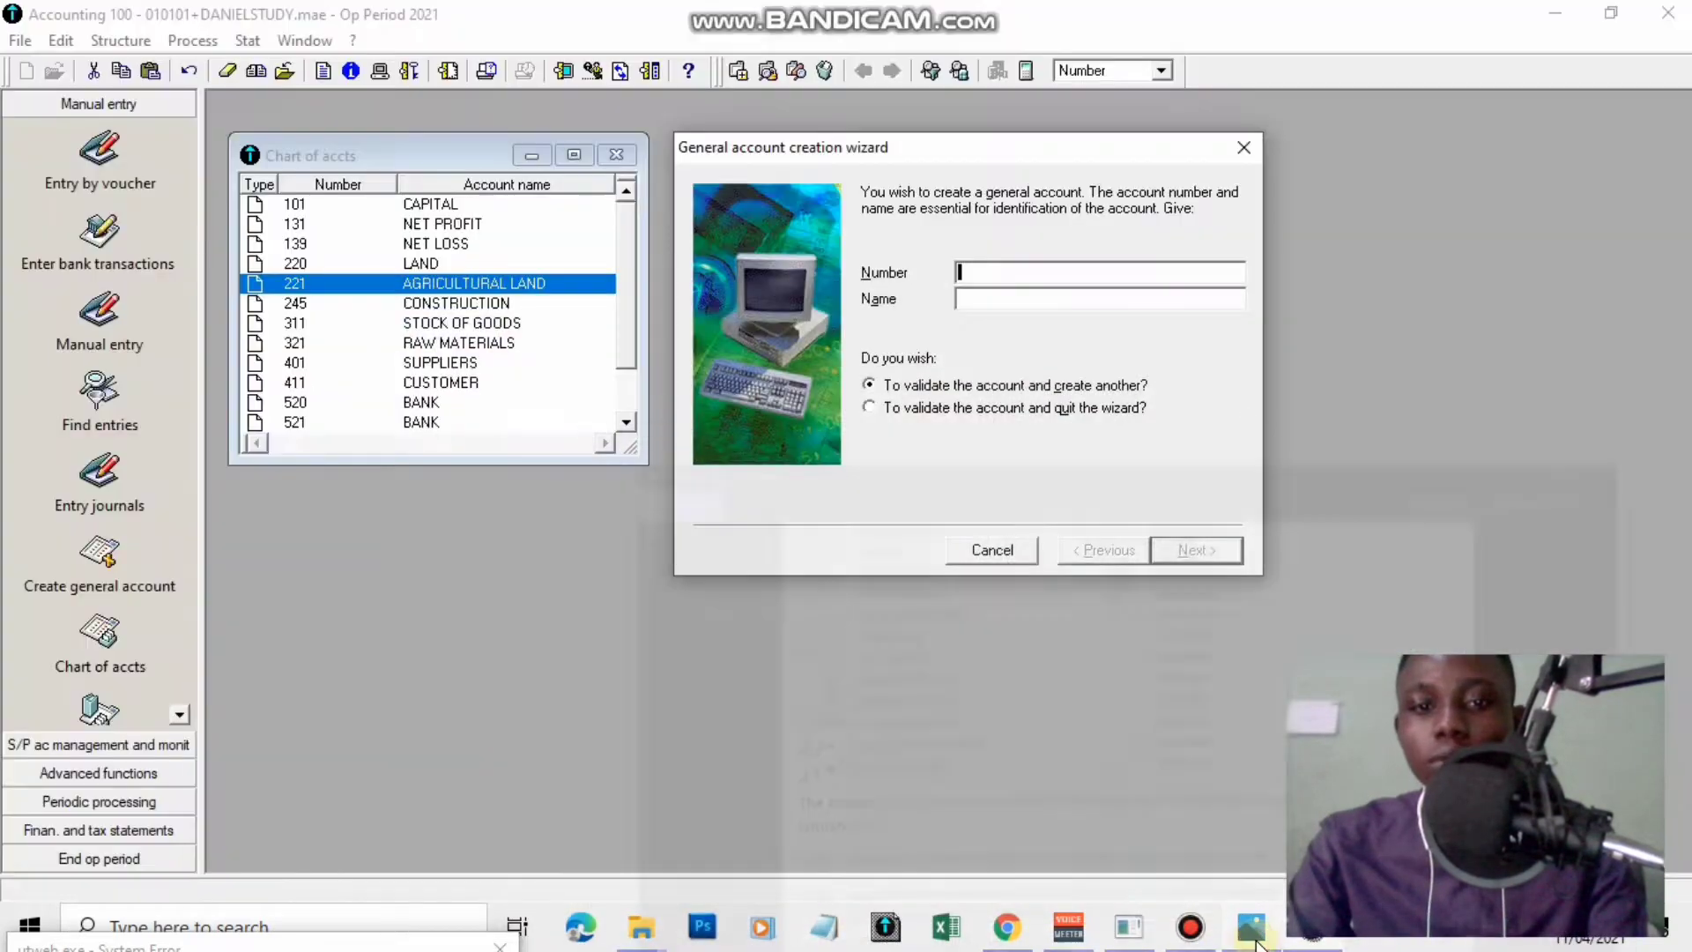
{"action": "type", "text": "162"}
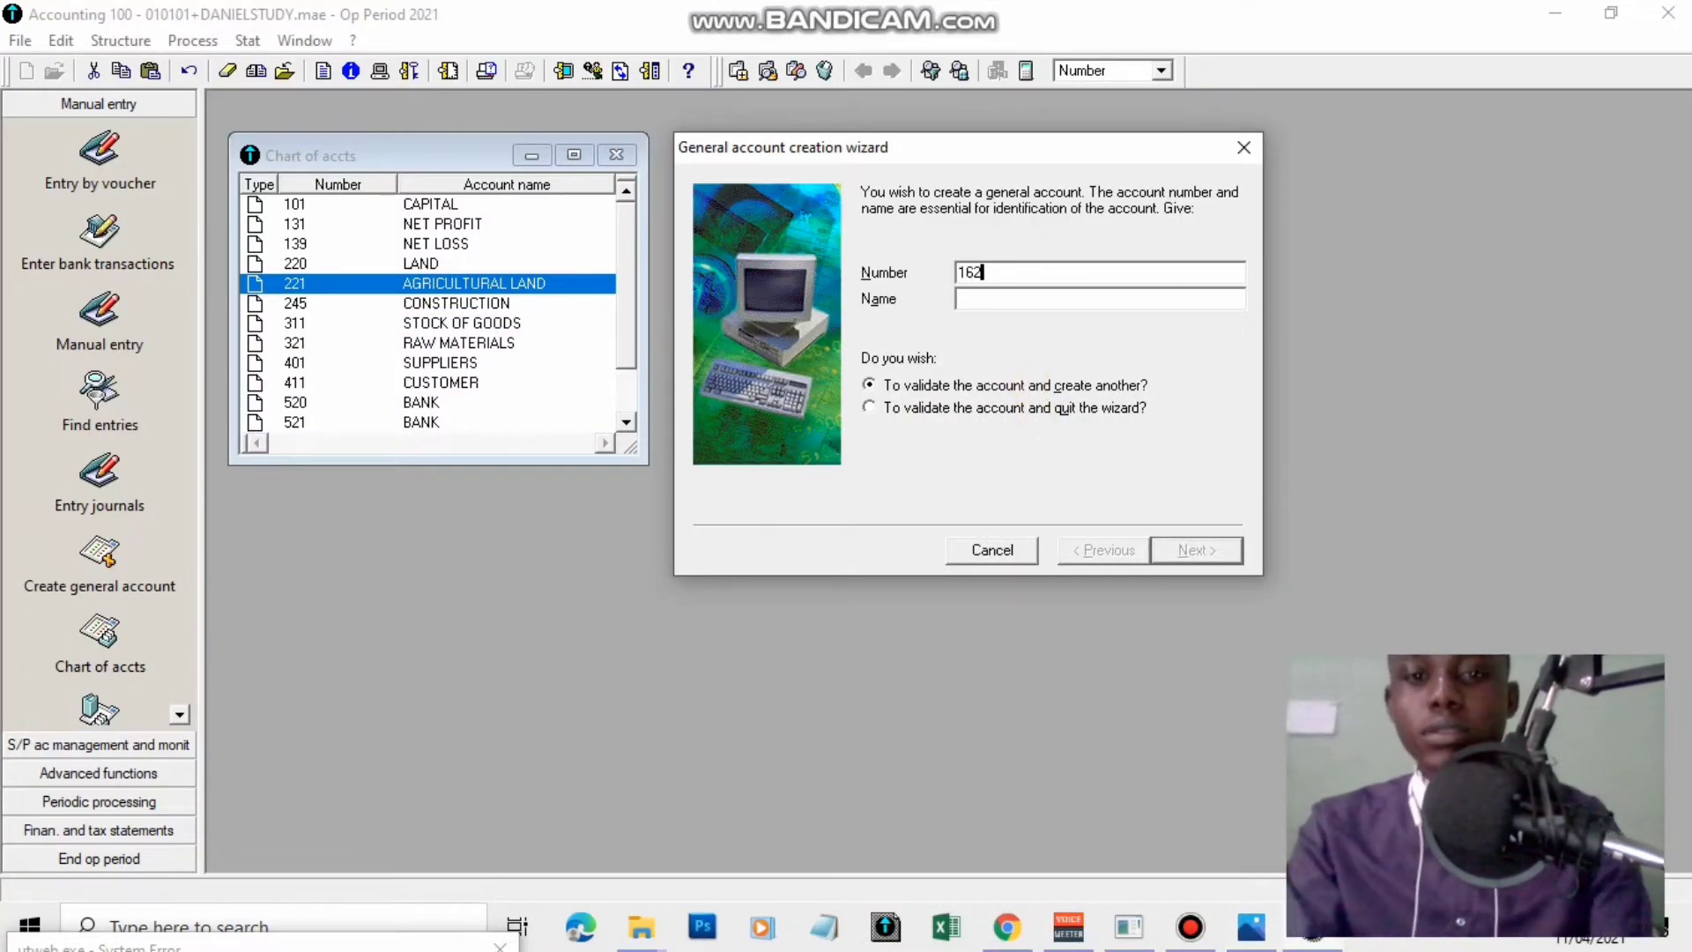
{"action": "key", "text": "Tab"}
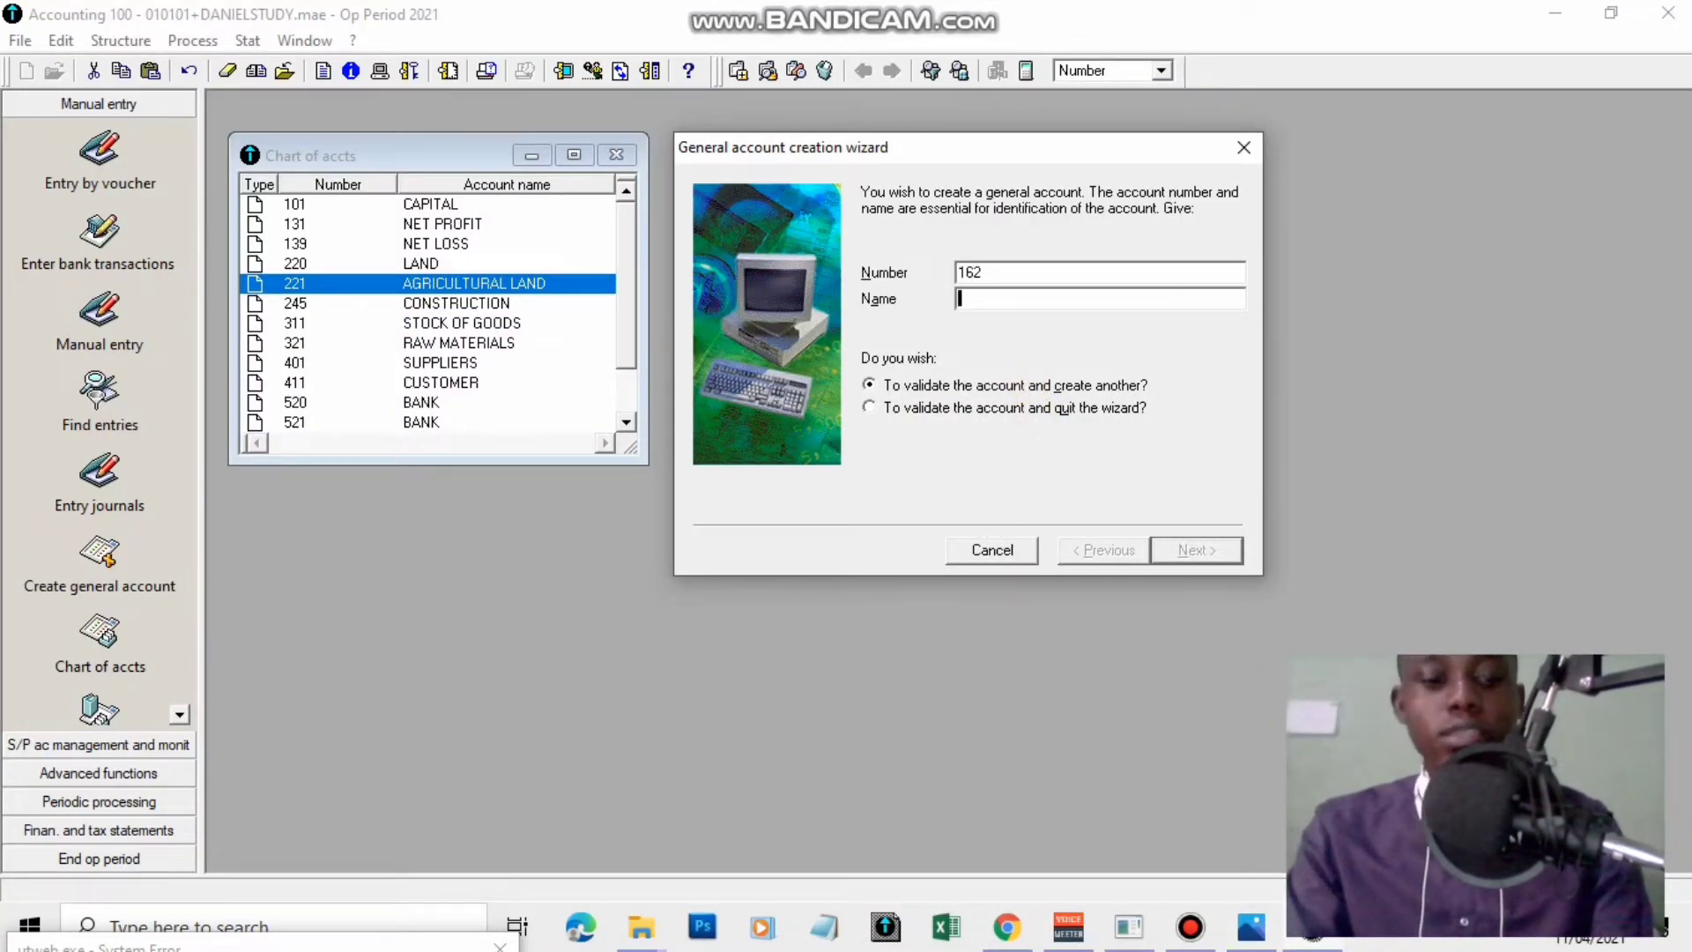
{"action": "type", "text": "BR"}
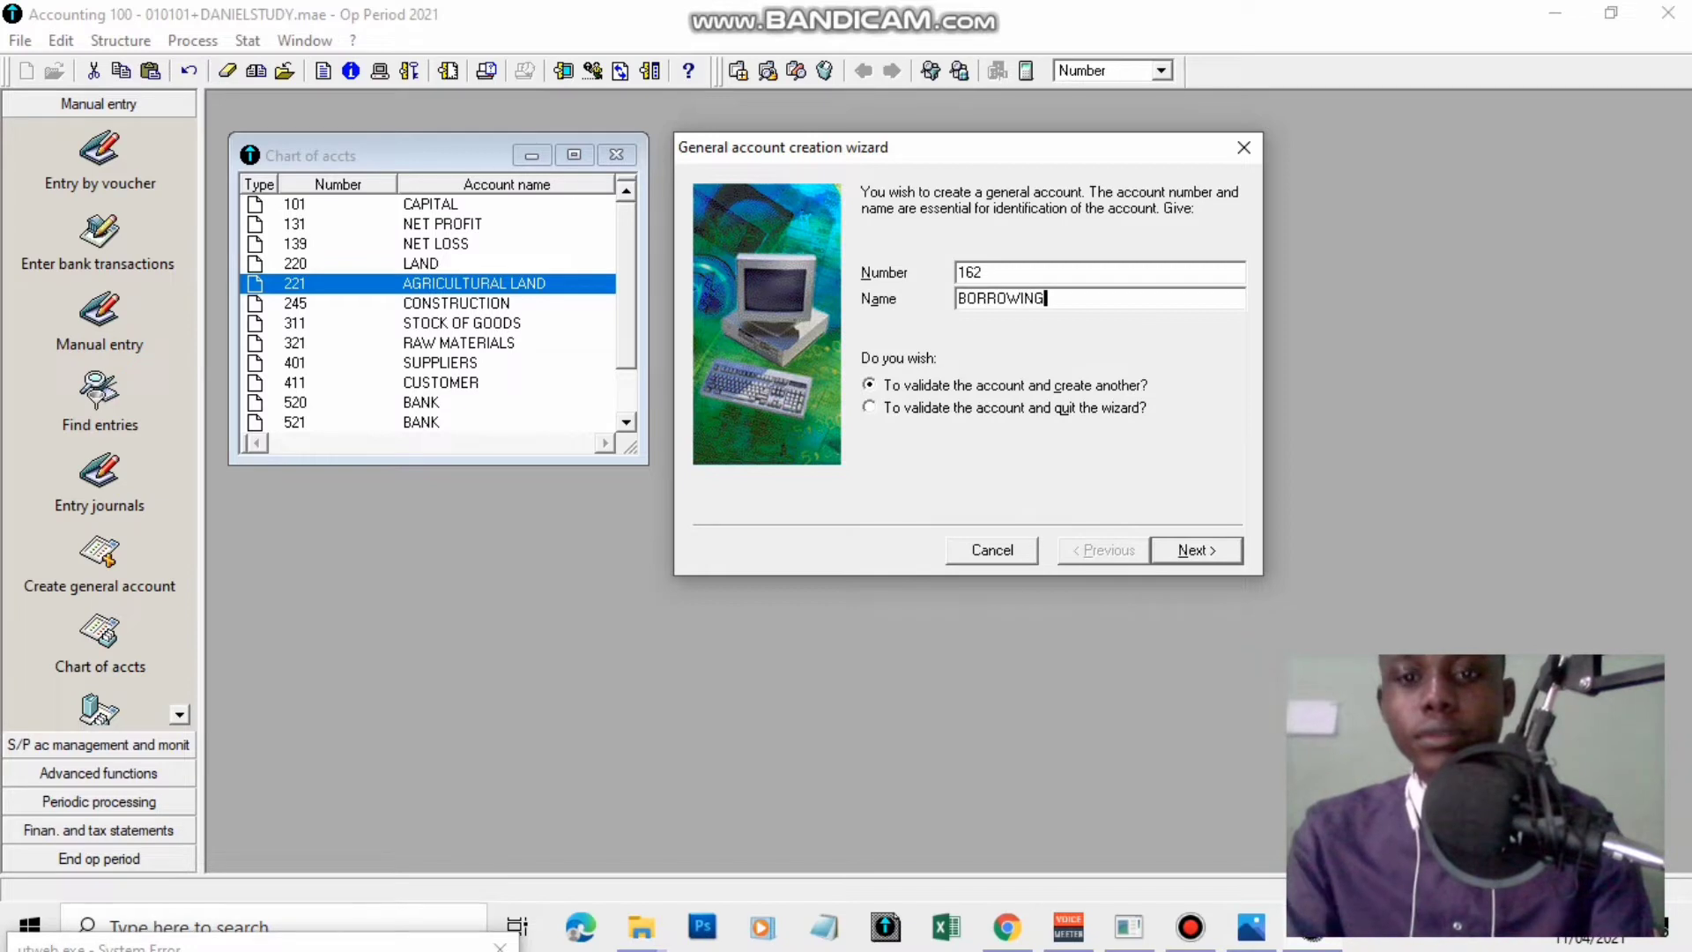
{"action": "key", "text": "Return"}
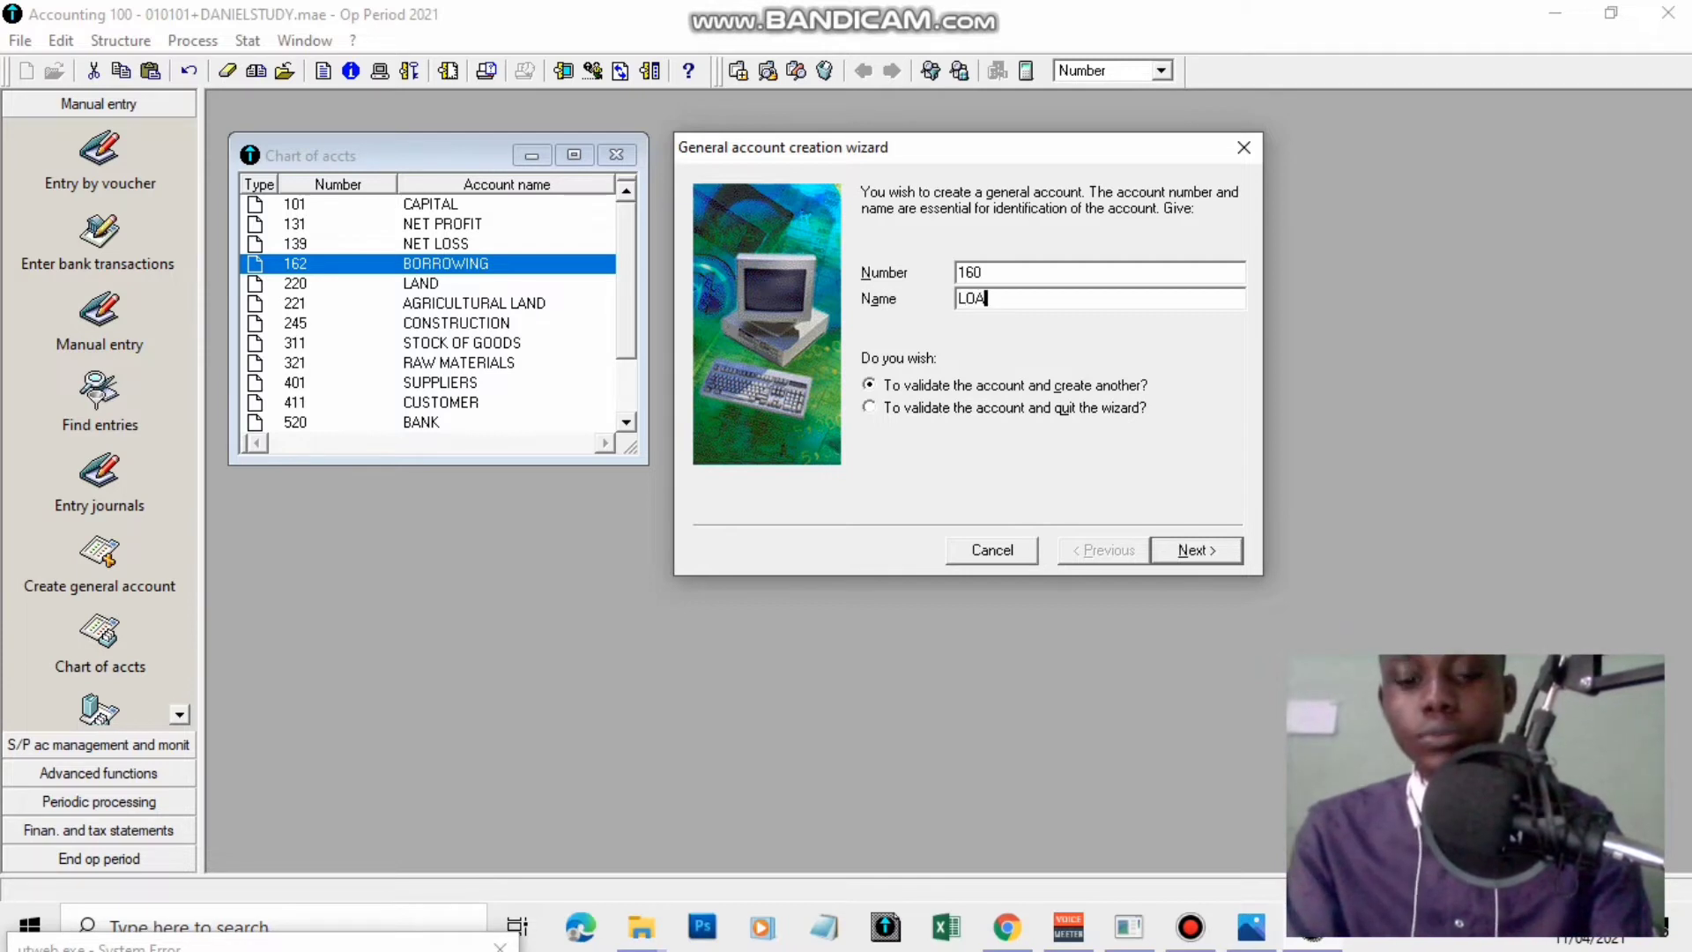
{"action": "left_click", "coordinate": [1194, 552]}
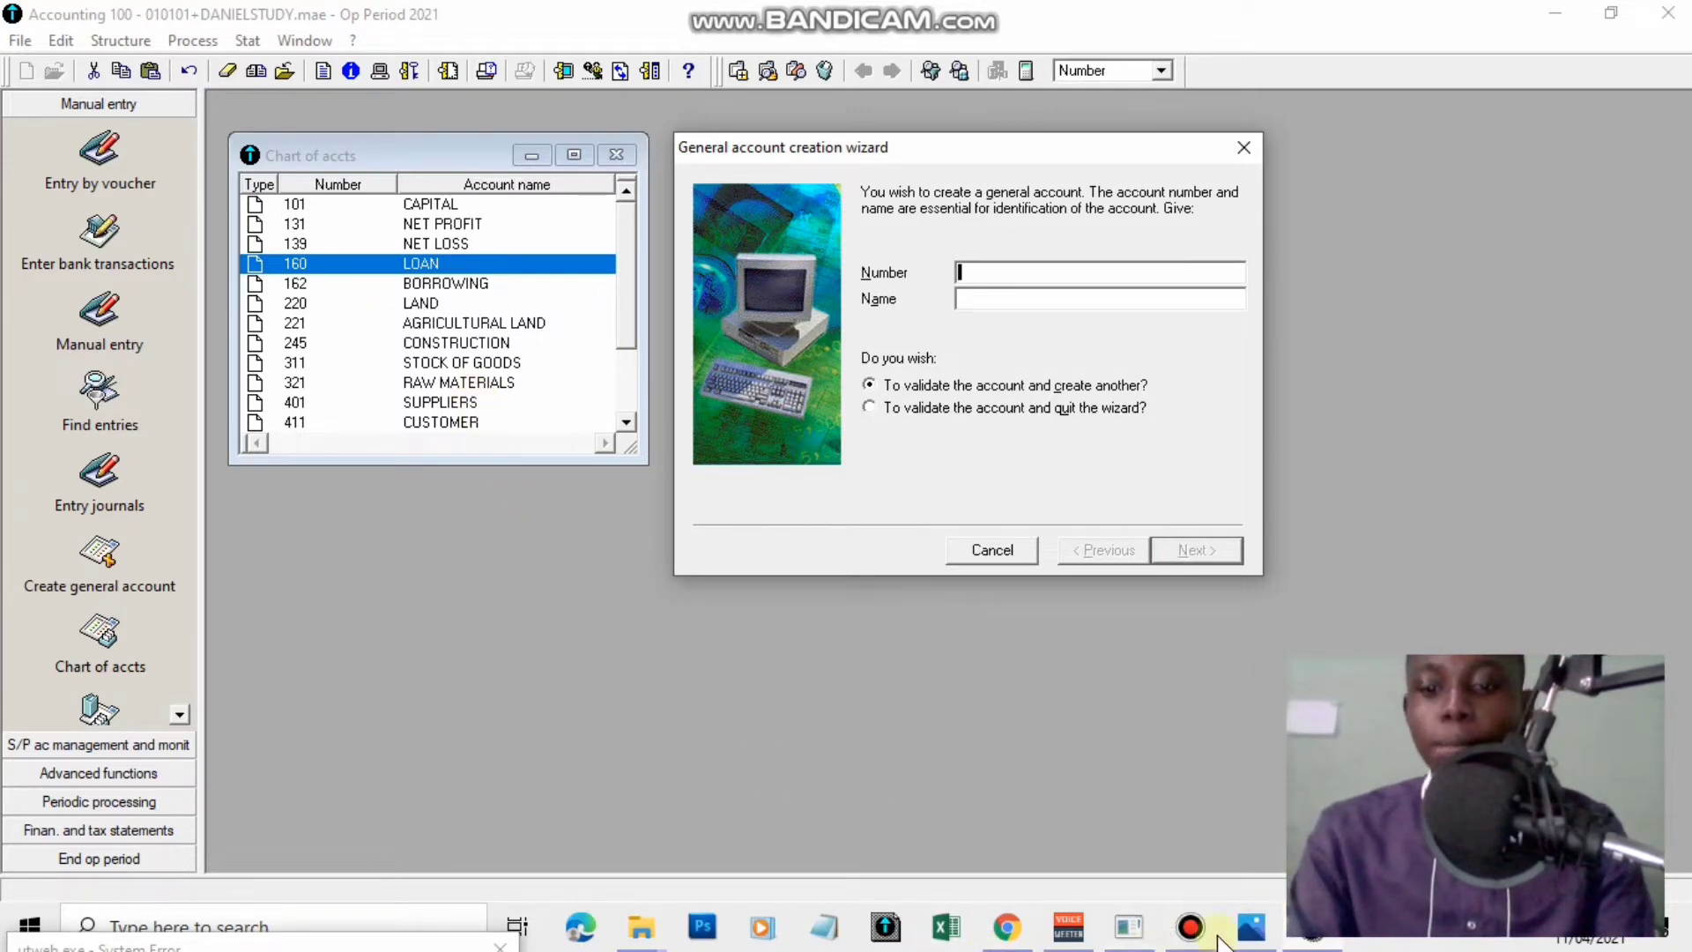
Switch to the exercise image in Photos and review the opening balance items and the dated operations listed below them.
{"action": "left_click", "coordinate": [1252, 927]}
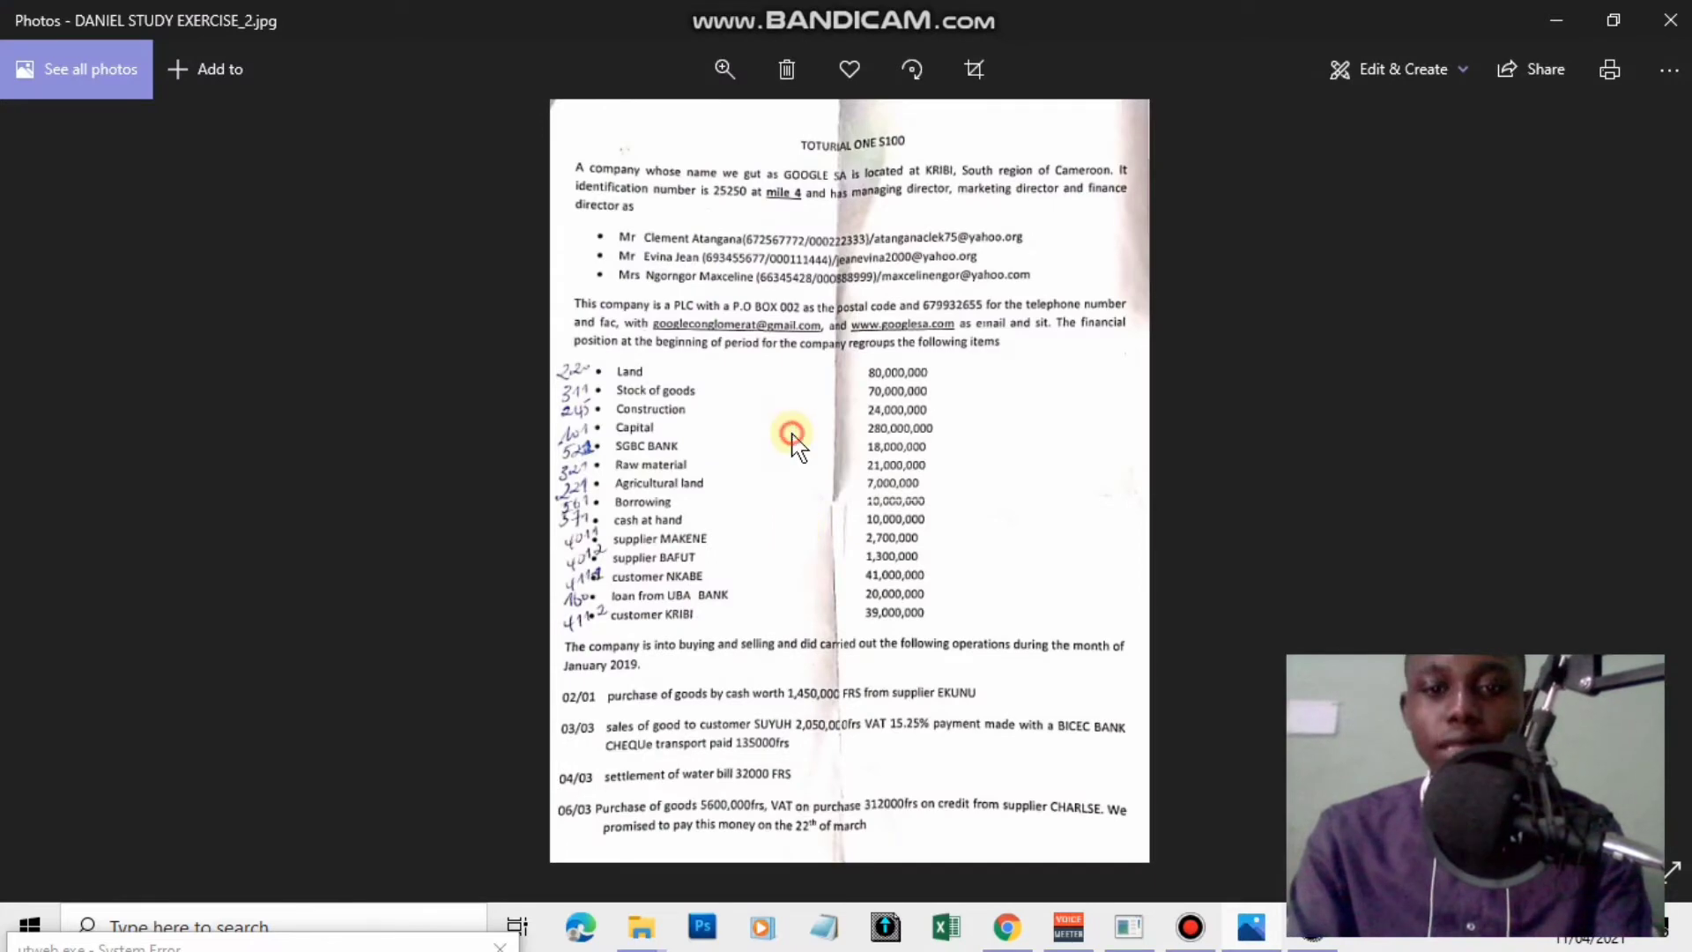
{"action": "double_click", "coordinate": [791, 434]}
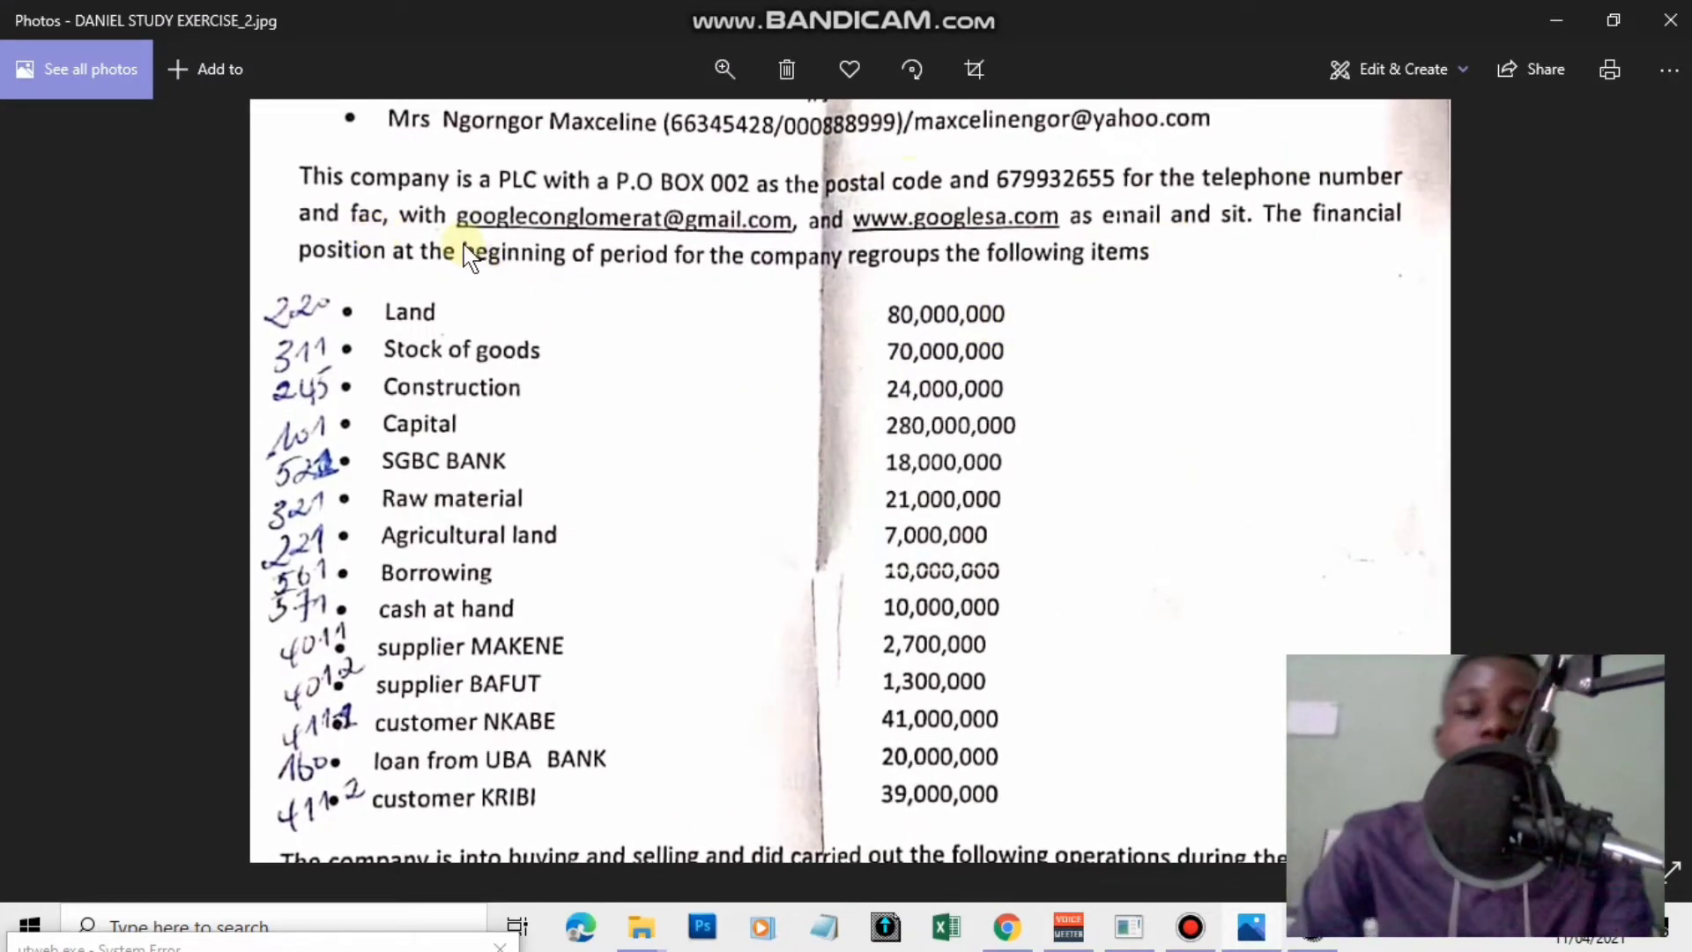
{"action": "left_click_drag", "start_coordinate": [559, 457], "coordinate": [611, 272]}
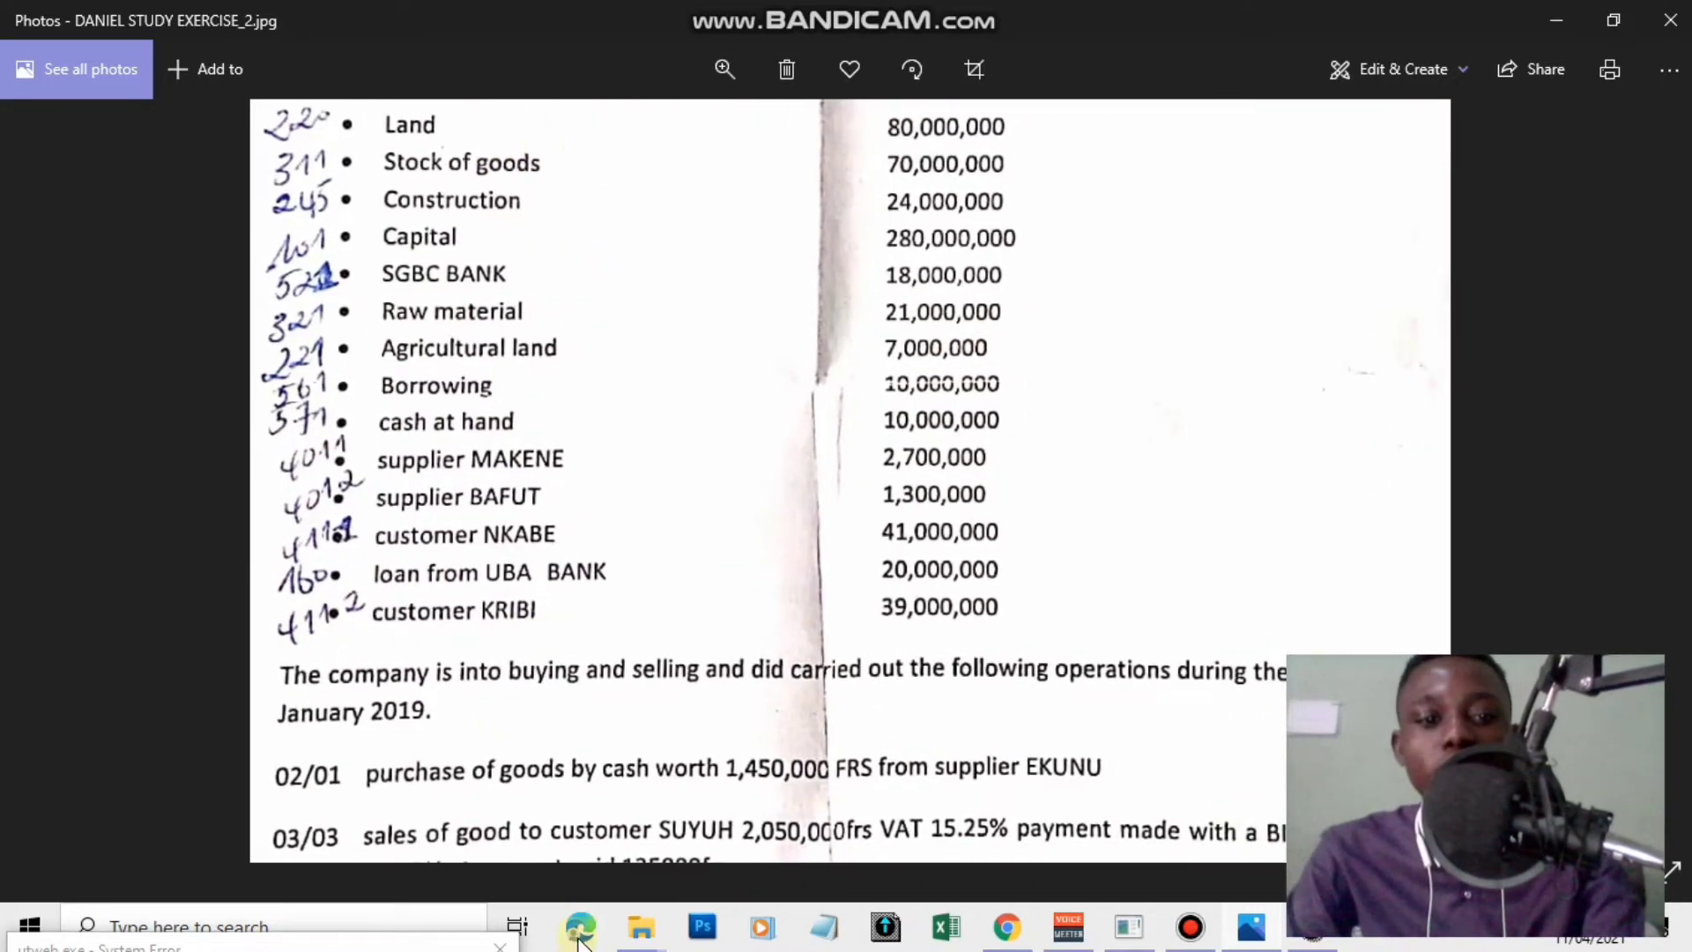
{"action": "left_click_drag", "start_coordinate": [651, 798], "coordinate": [654, 459]}
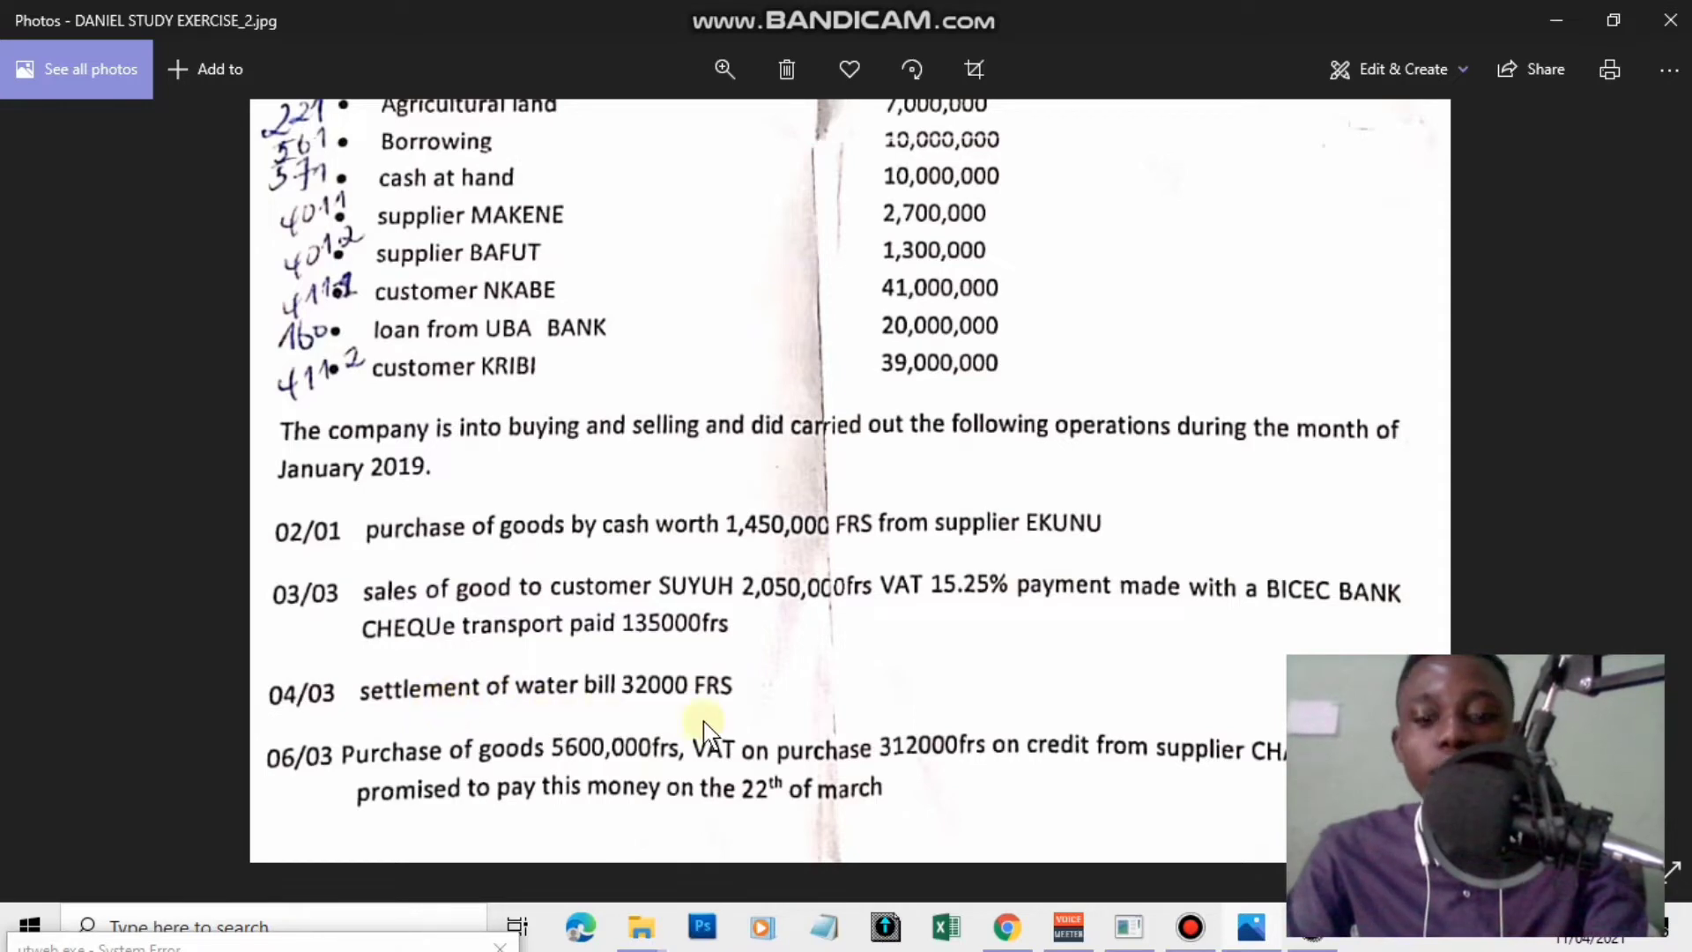
Return to Accounting 100 and create general account 6051 named WATERBILL.
{"action": "left_click", "coordinate": [1255, 931]}
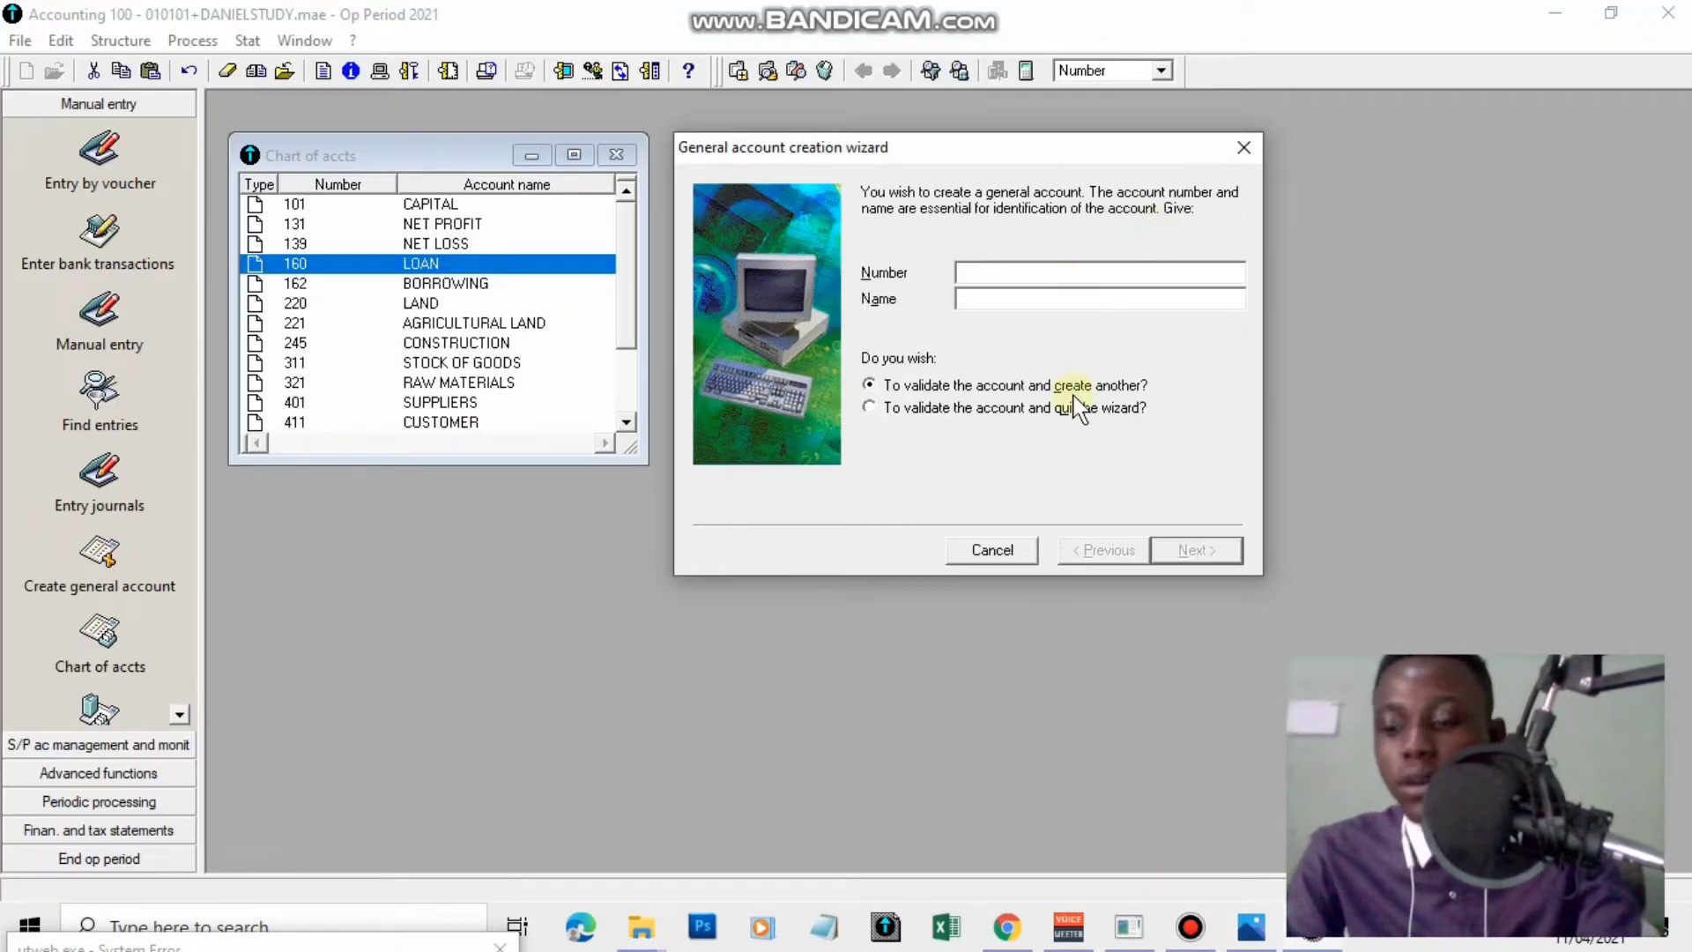
{"action": "type", "text": "8052"}
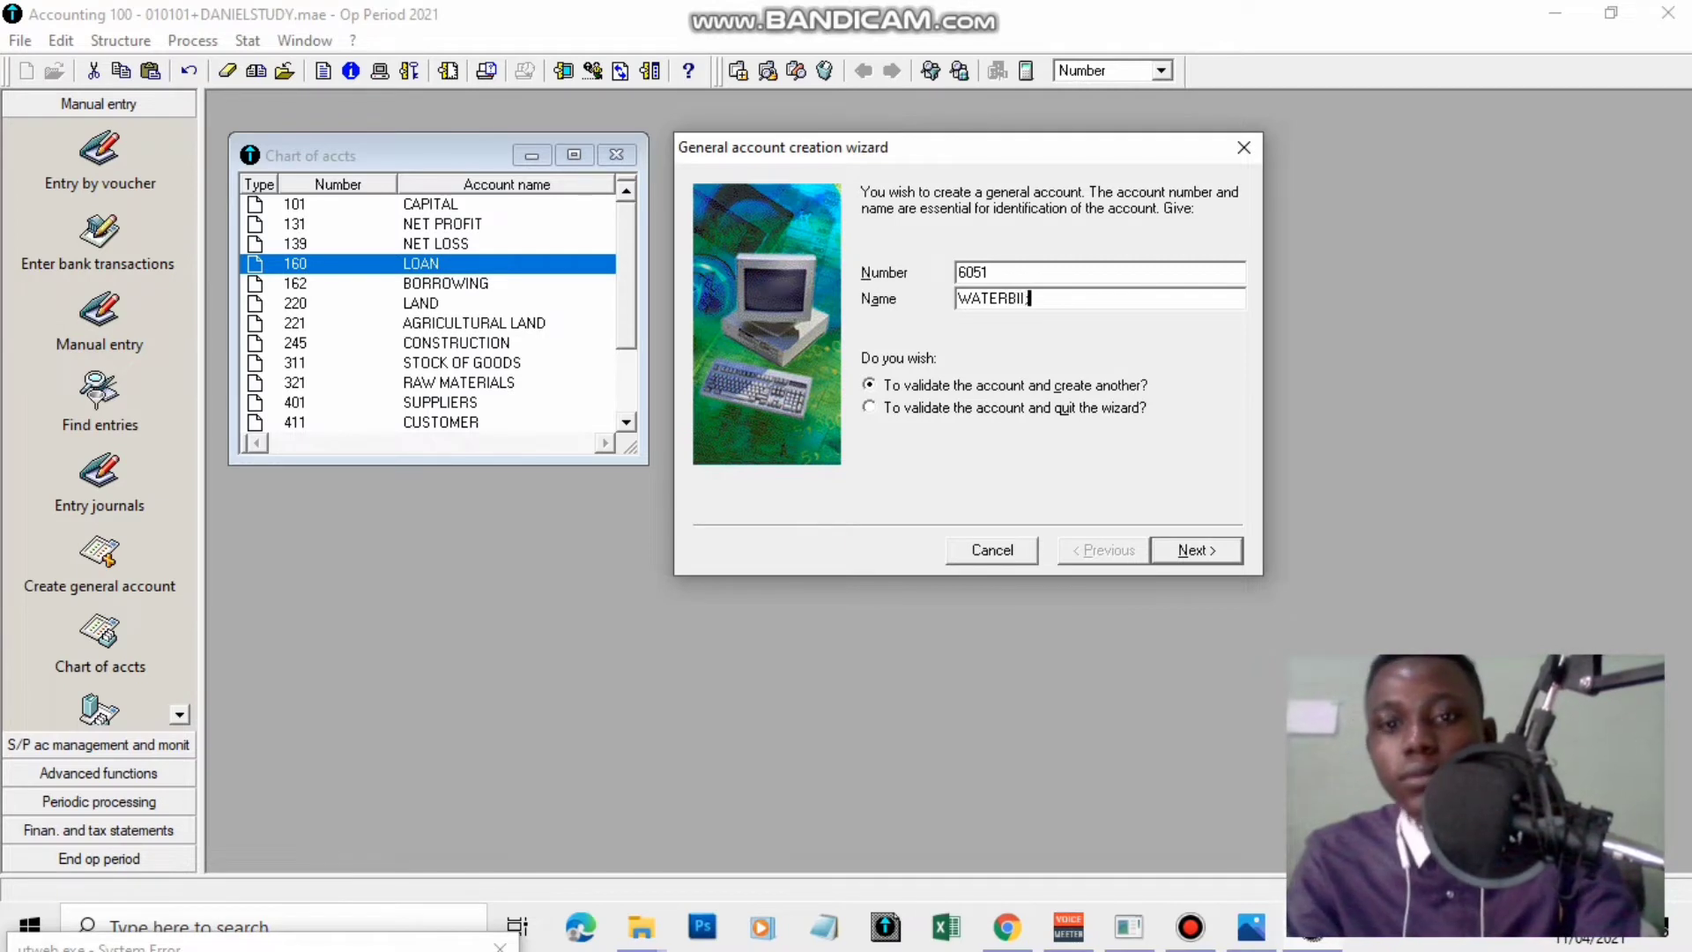
{"action": "key", "text": "Tab"}
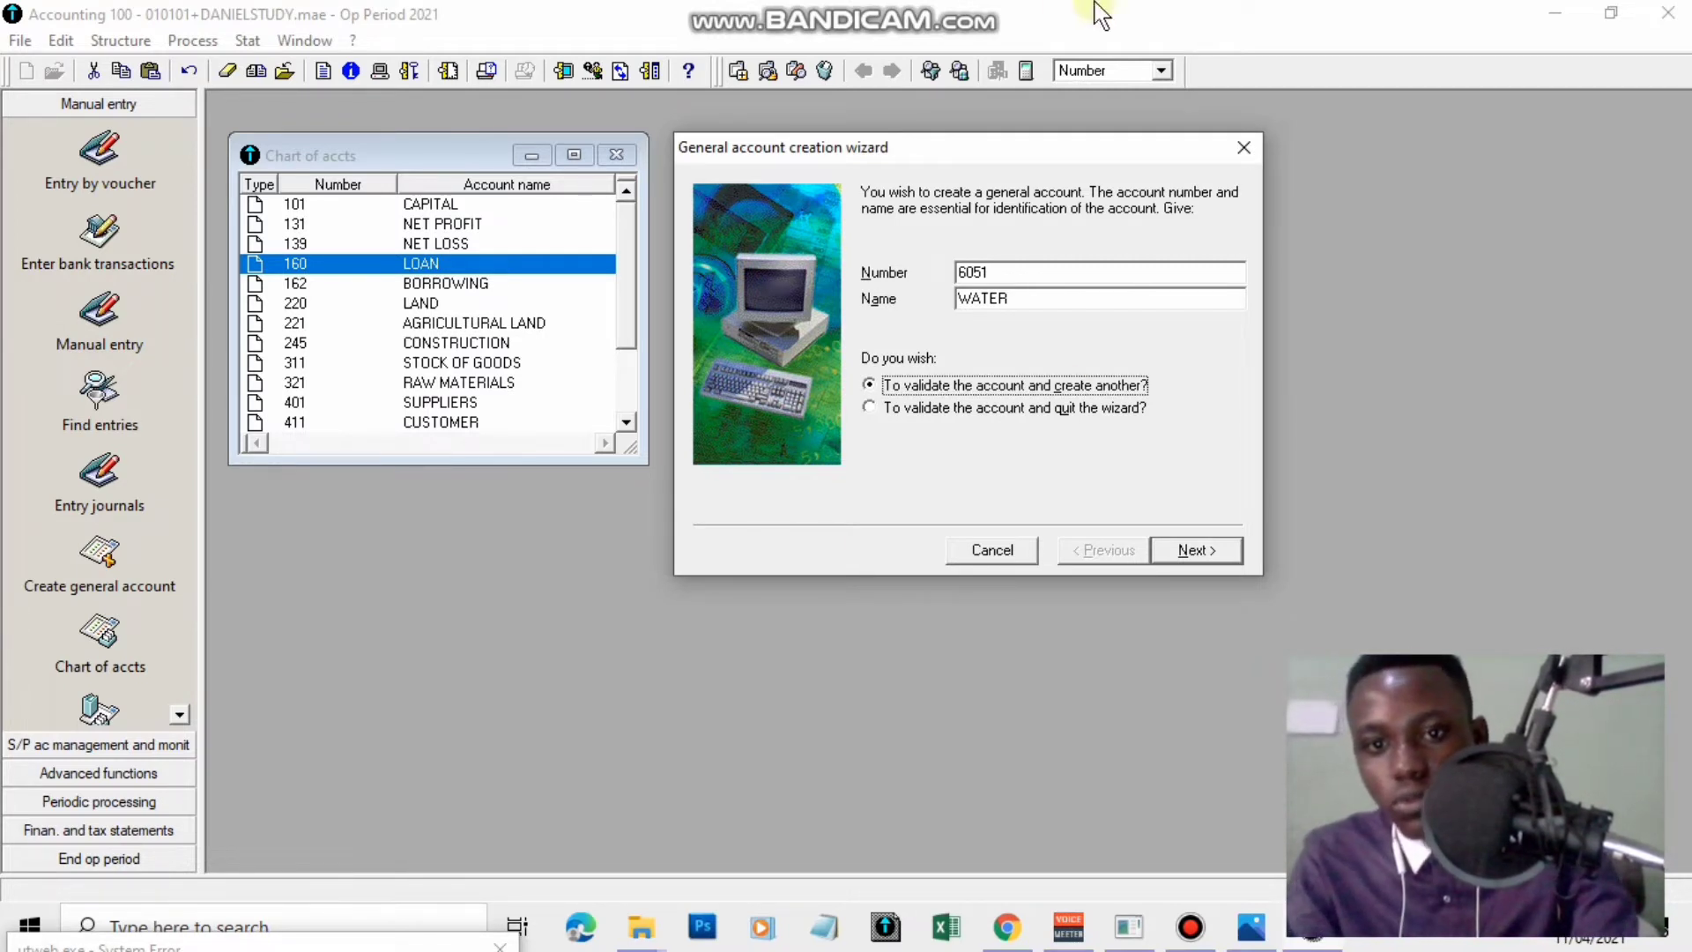
{"action": "left_click", "coordinate": [1025, 297]}
{"action": "type", "text": "BILL"}
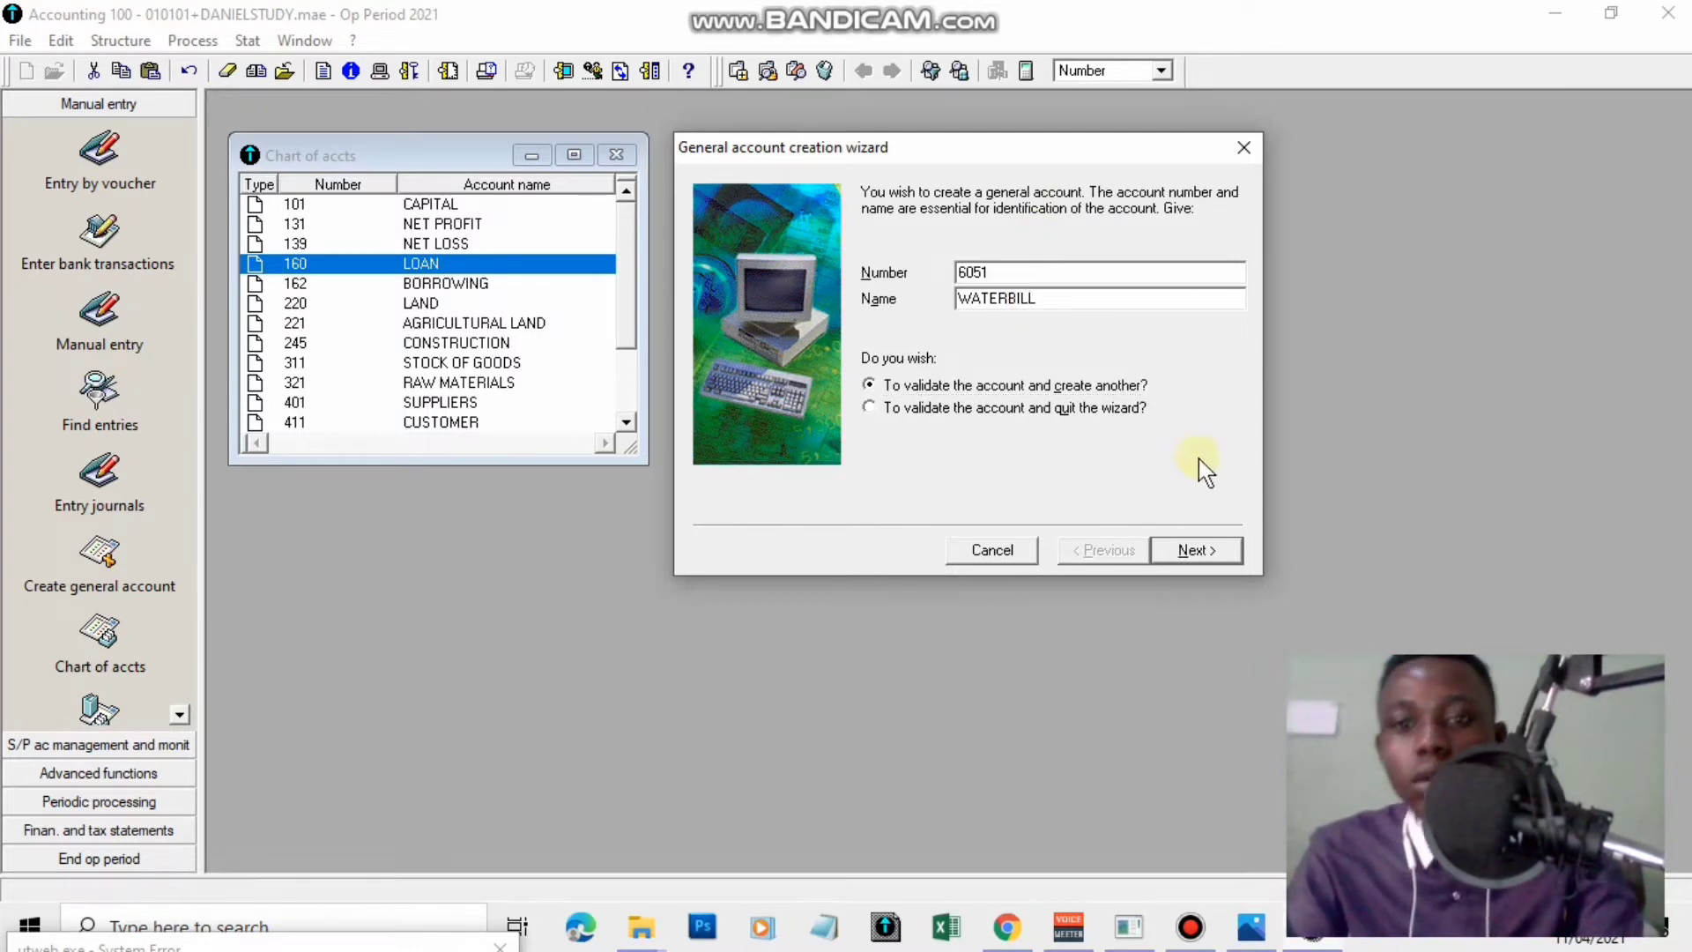
{"action": "left_click", "coordinate": [1192, 554]}
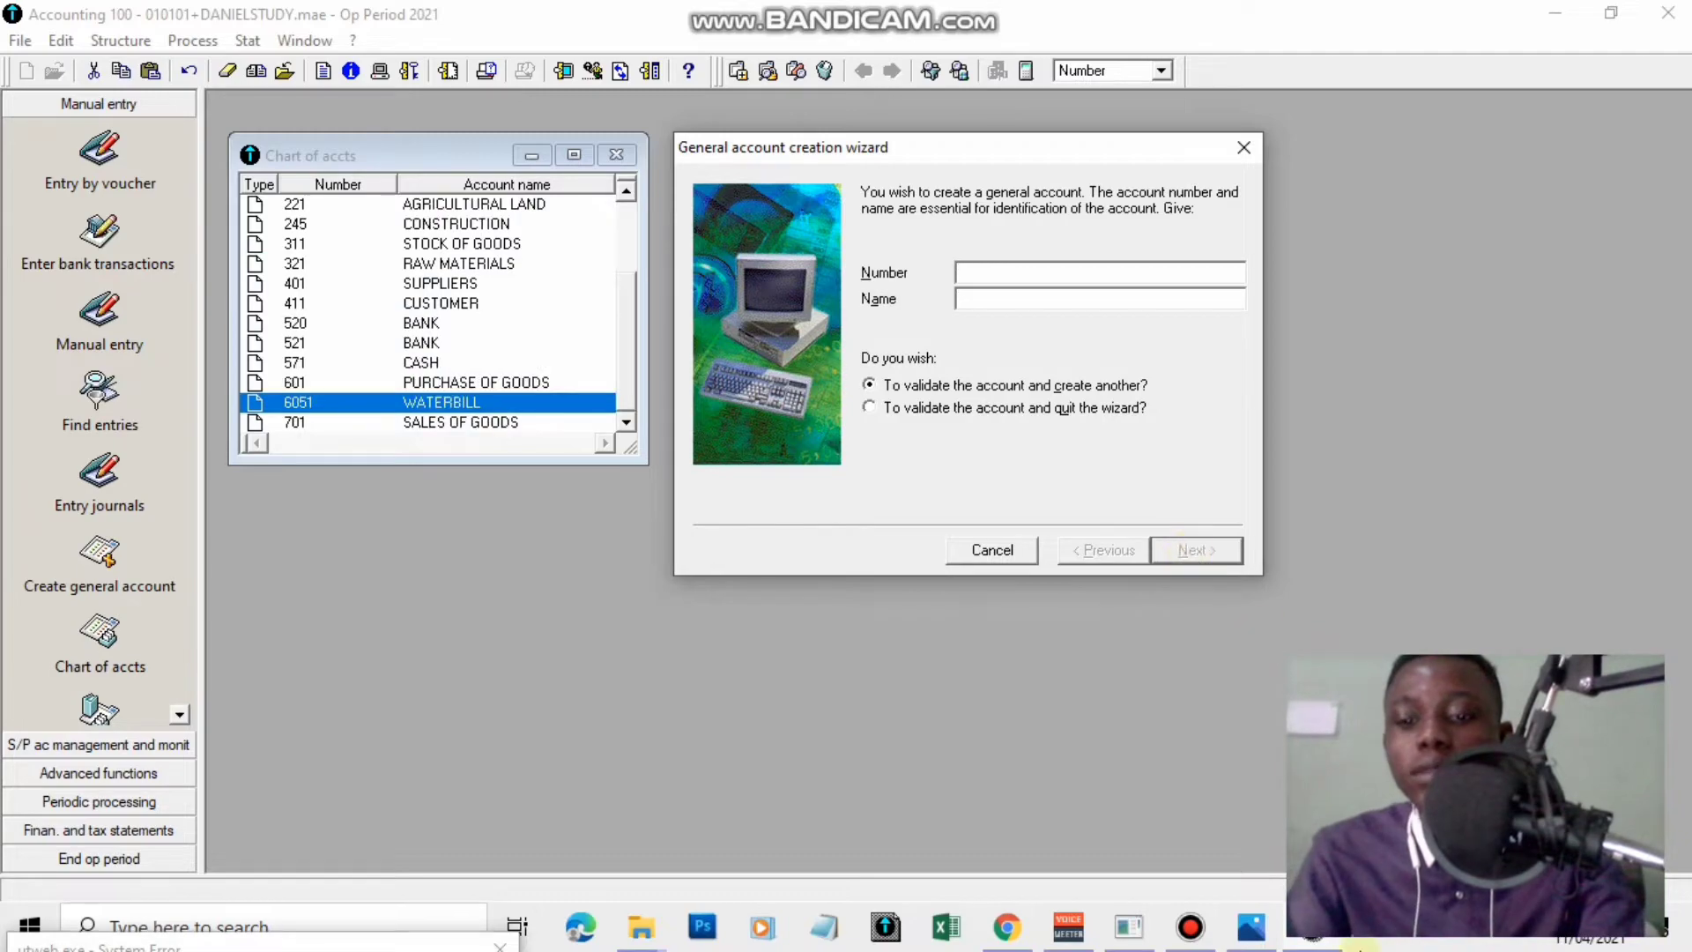
Read the last operations on the exercise page in Photos, and continue with the dated operations on the following page, DANIEL STUDY EXERCISE_3.jpg.
{"action": "left_click", "coordinate": [1247, 927]}
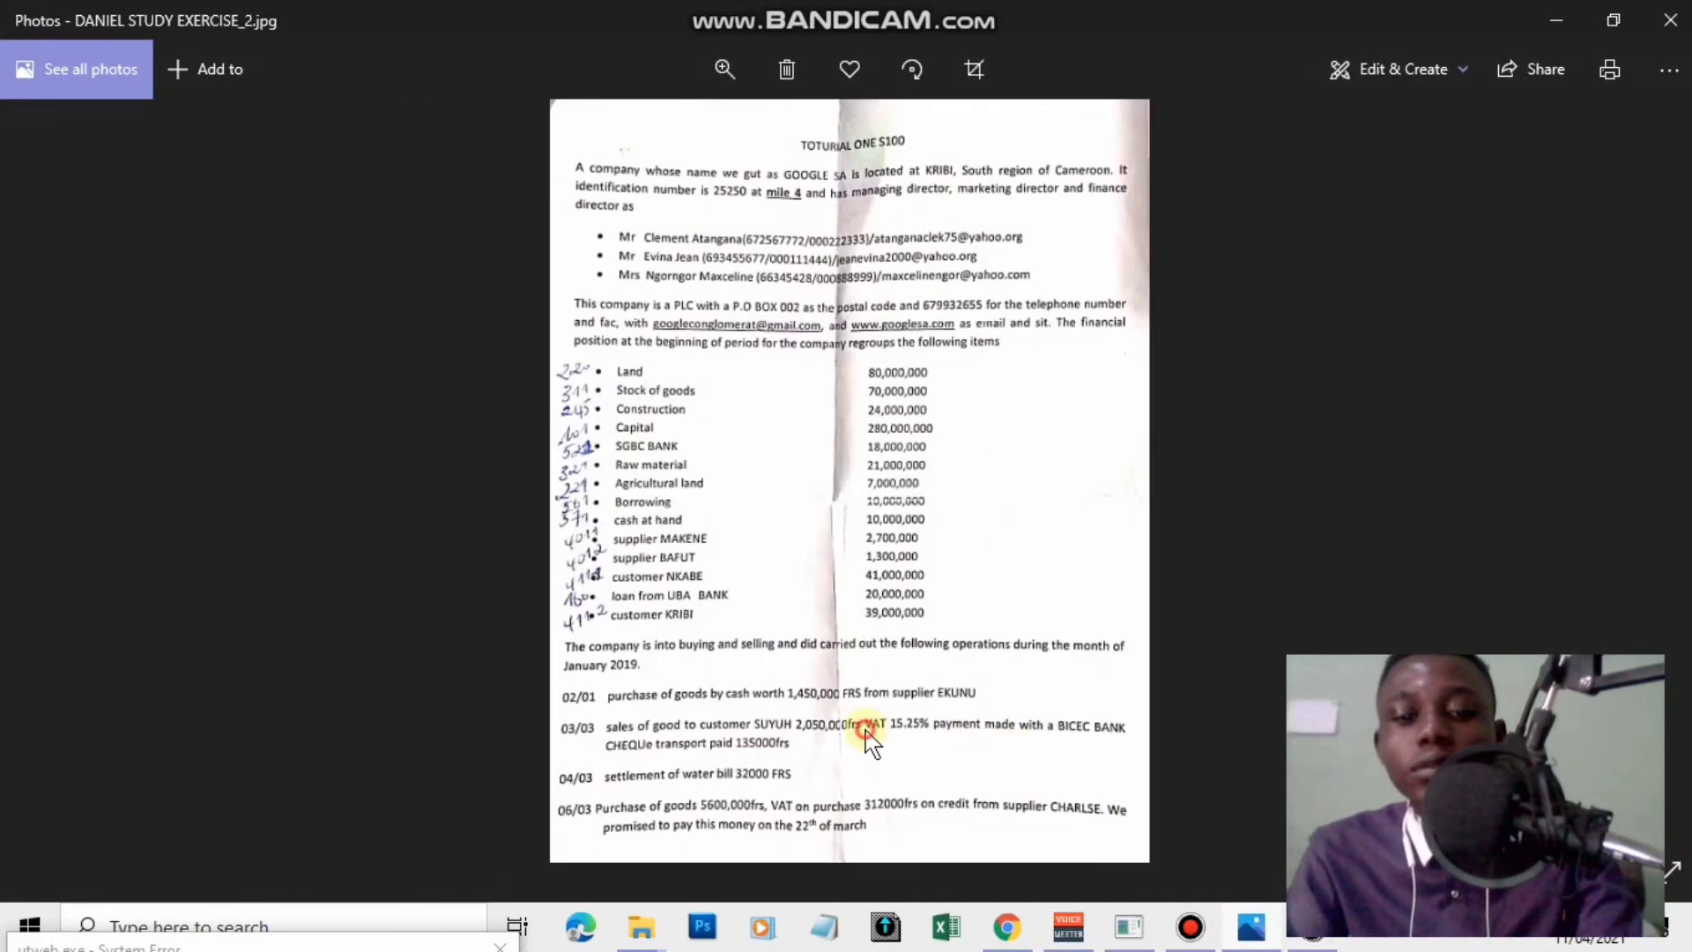
{"action": "scroll", "coordinate": [873, 740], "scroll_direction": "up", "scroll_amount": 2}
{"action": "left_click_drag", "start_coordinate": [756, 827], "coordinate": [801, 568]}
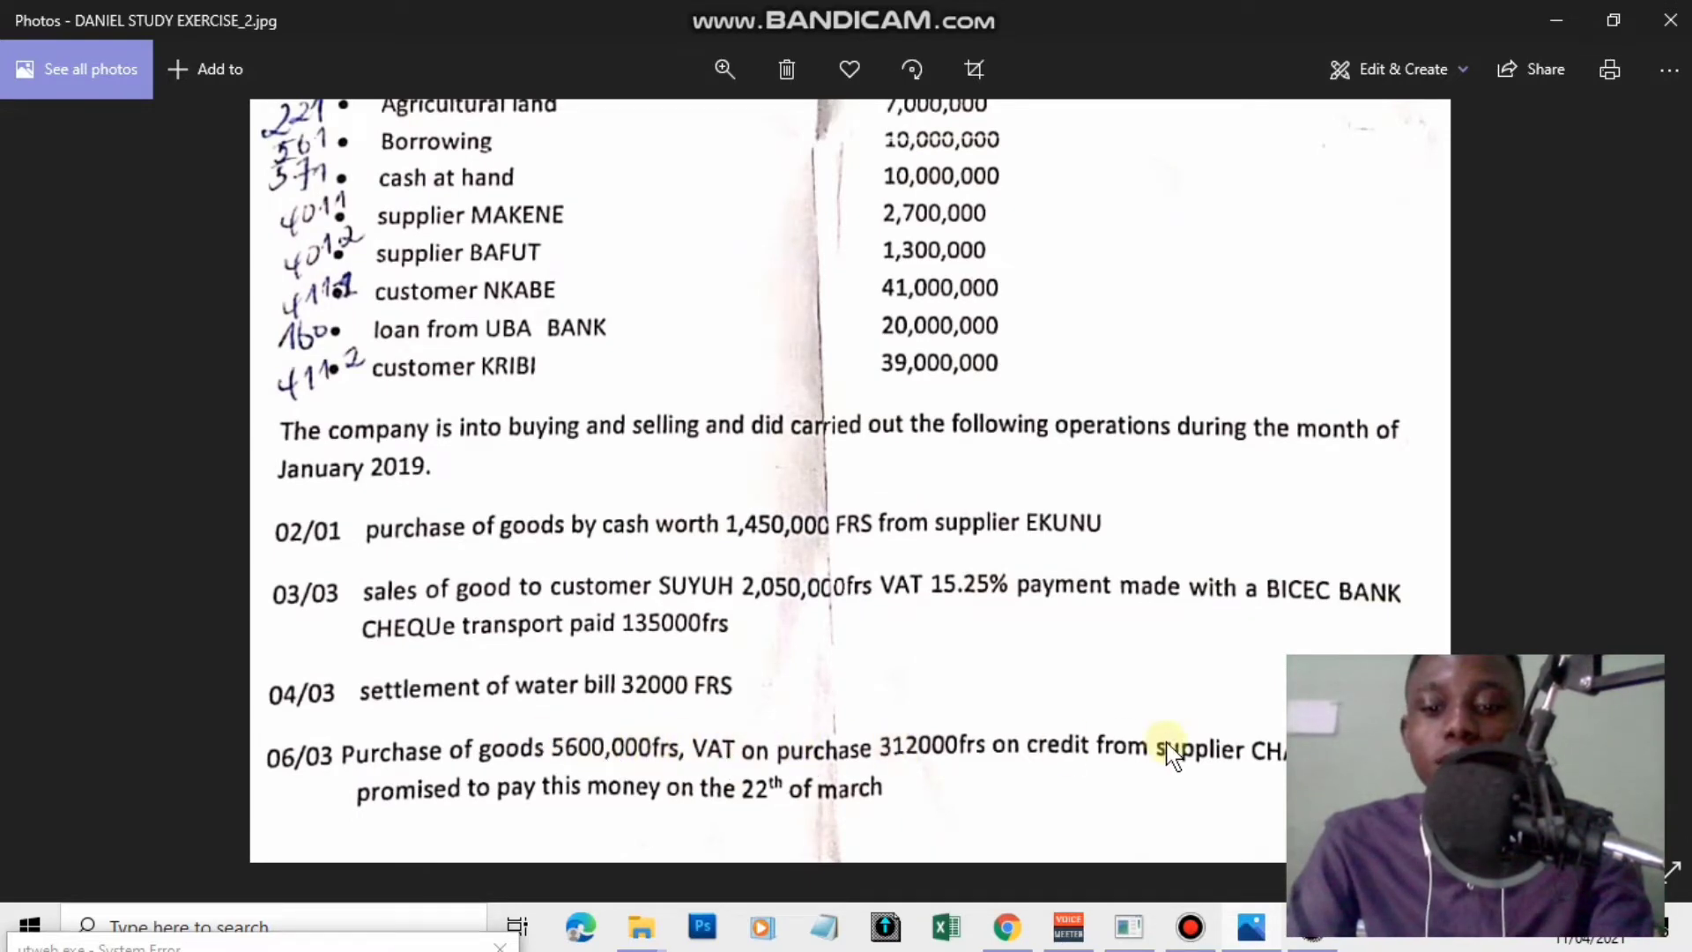
{"action": "double_click", "coordinate": [780, 659]}
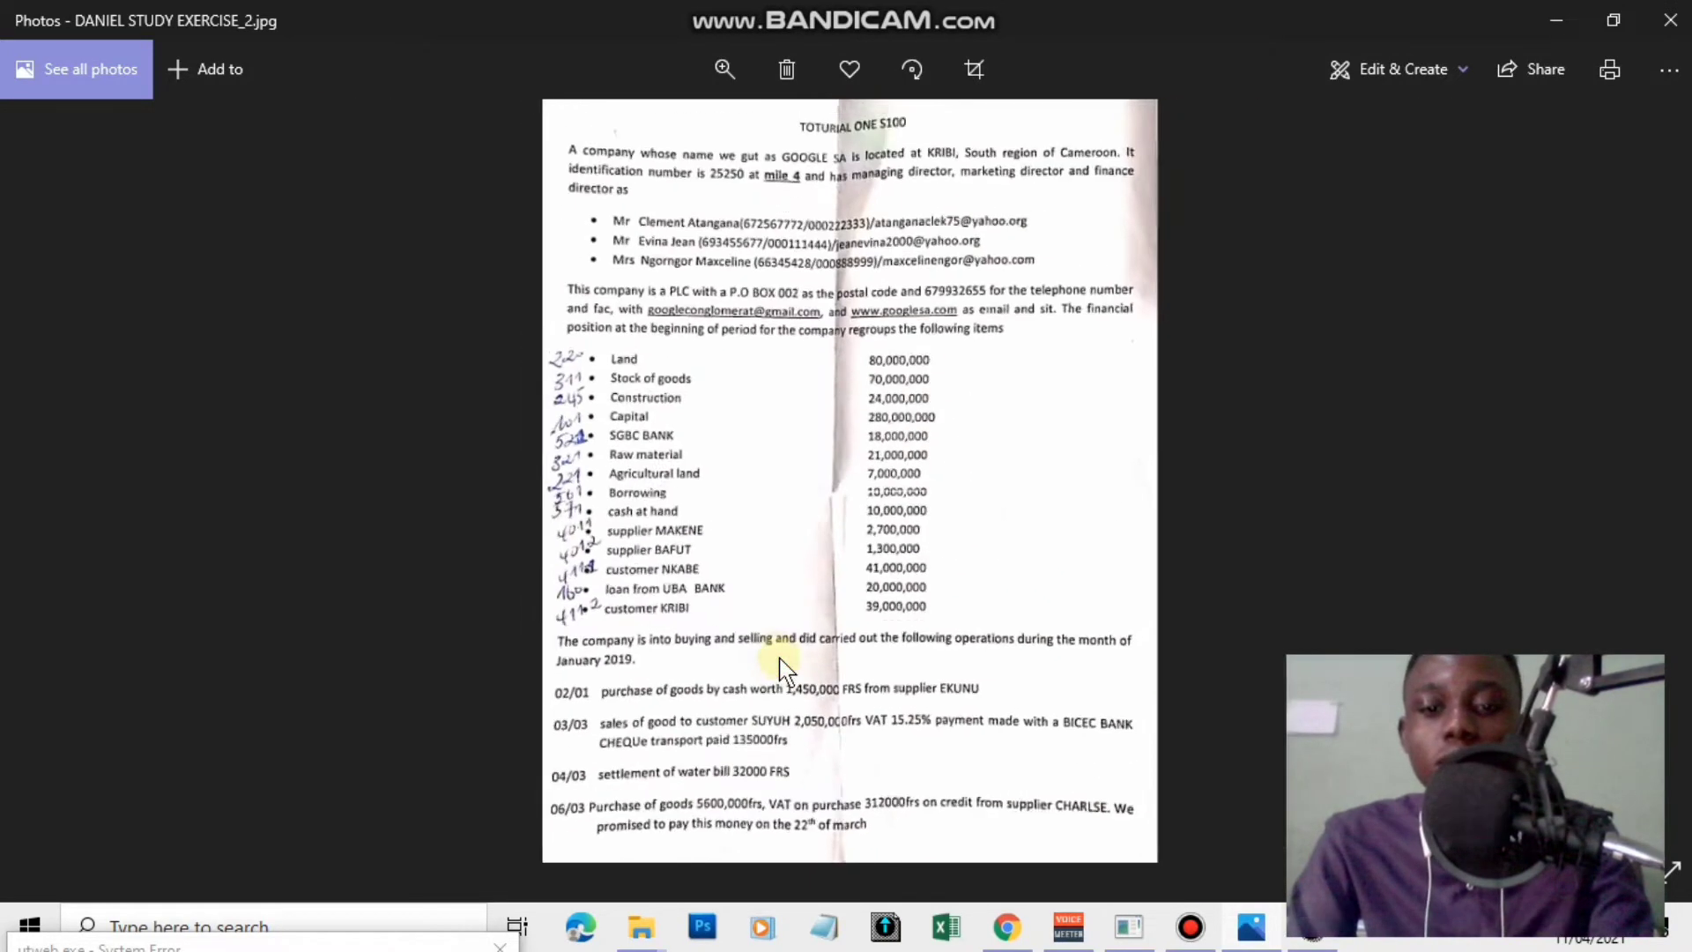
{"action": "key", "text": "Right"}
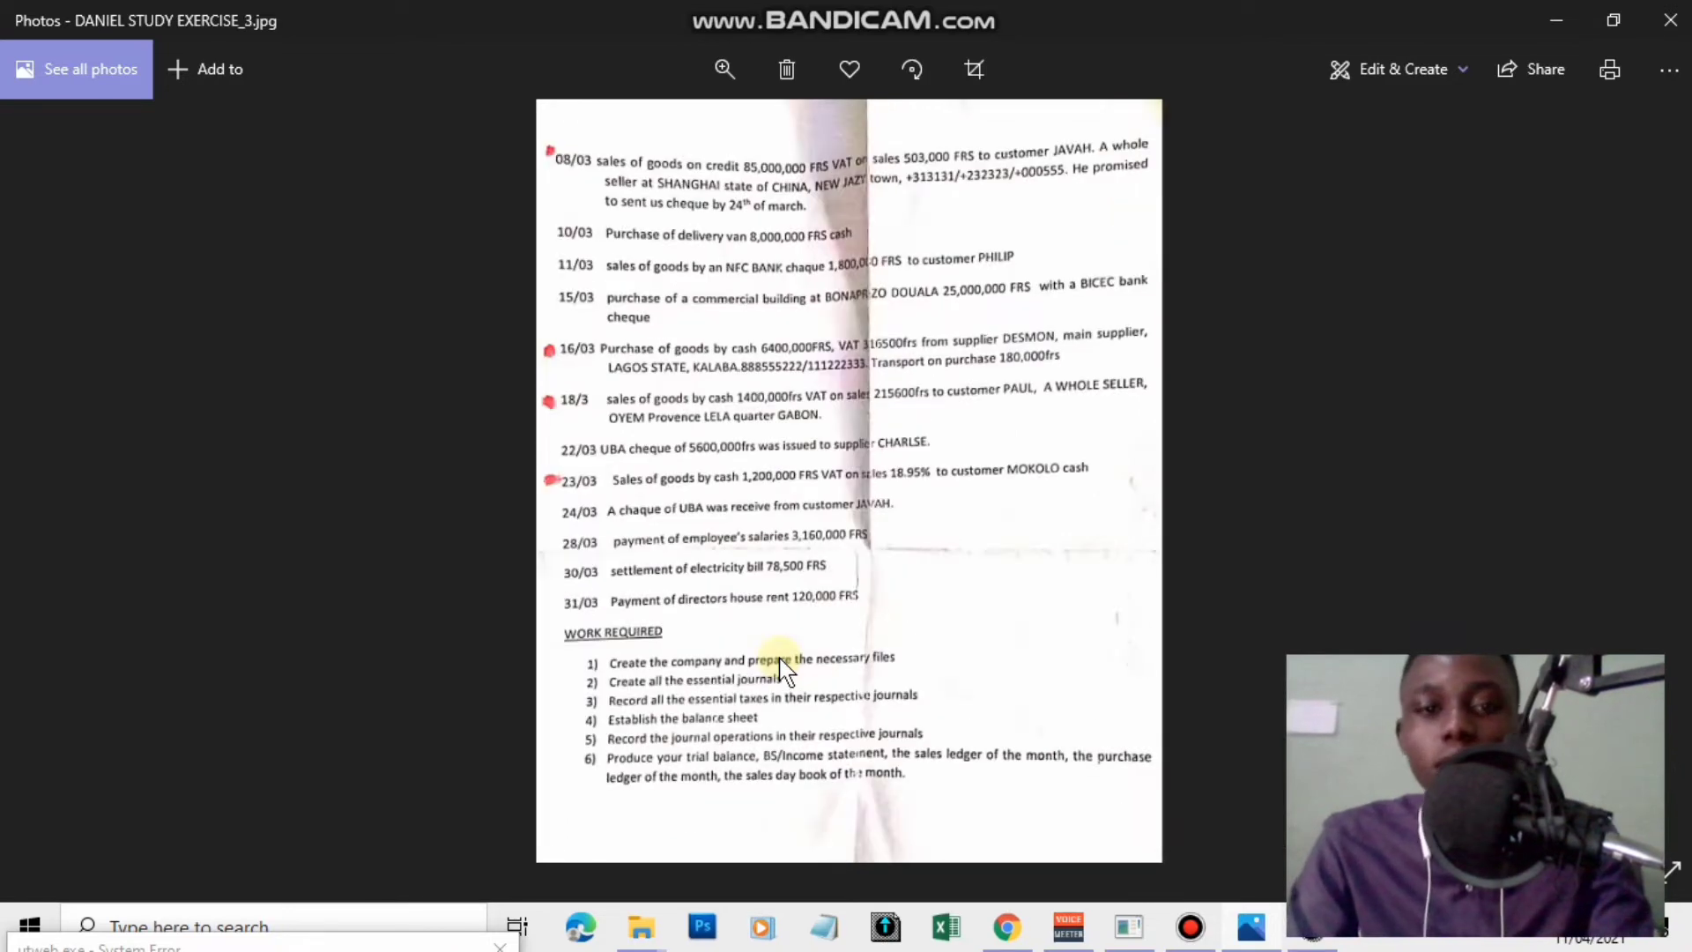
{"action": "double_click", "coordinate": [742, 151]}
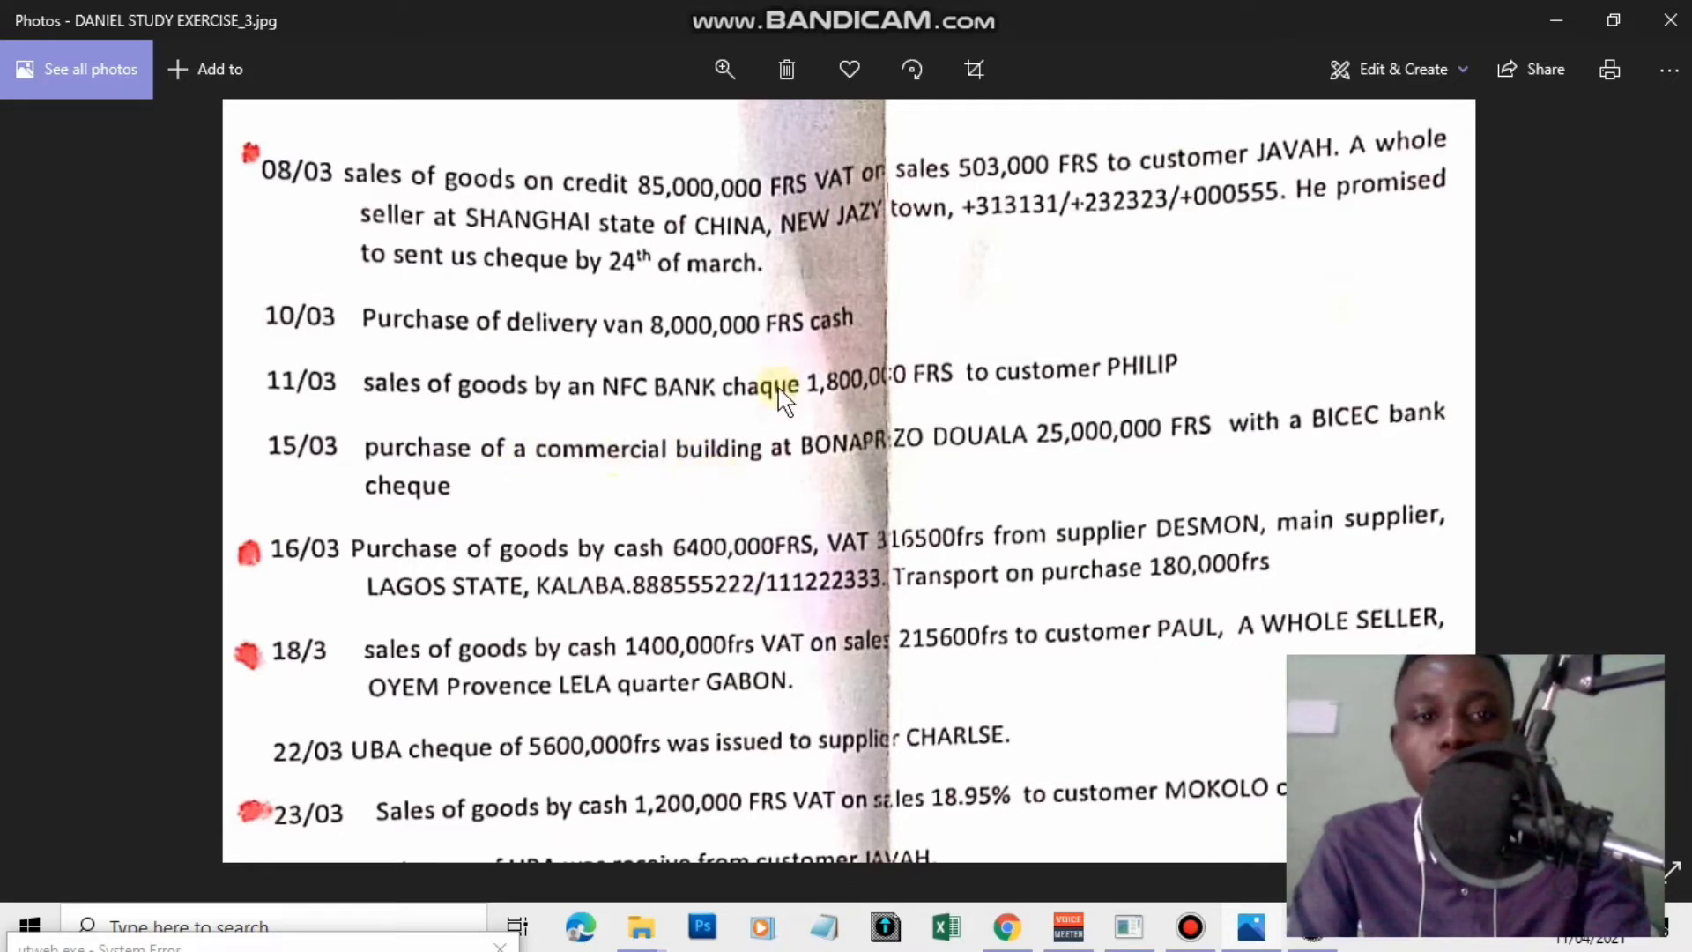
Return to Accounting 100 and create general accounts 241 DELIVERY VAN and 231 COMMERCIAL BUILDING.
{"action": "left_click", "coordinate": [1245, 932]}
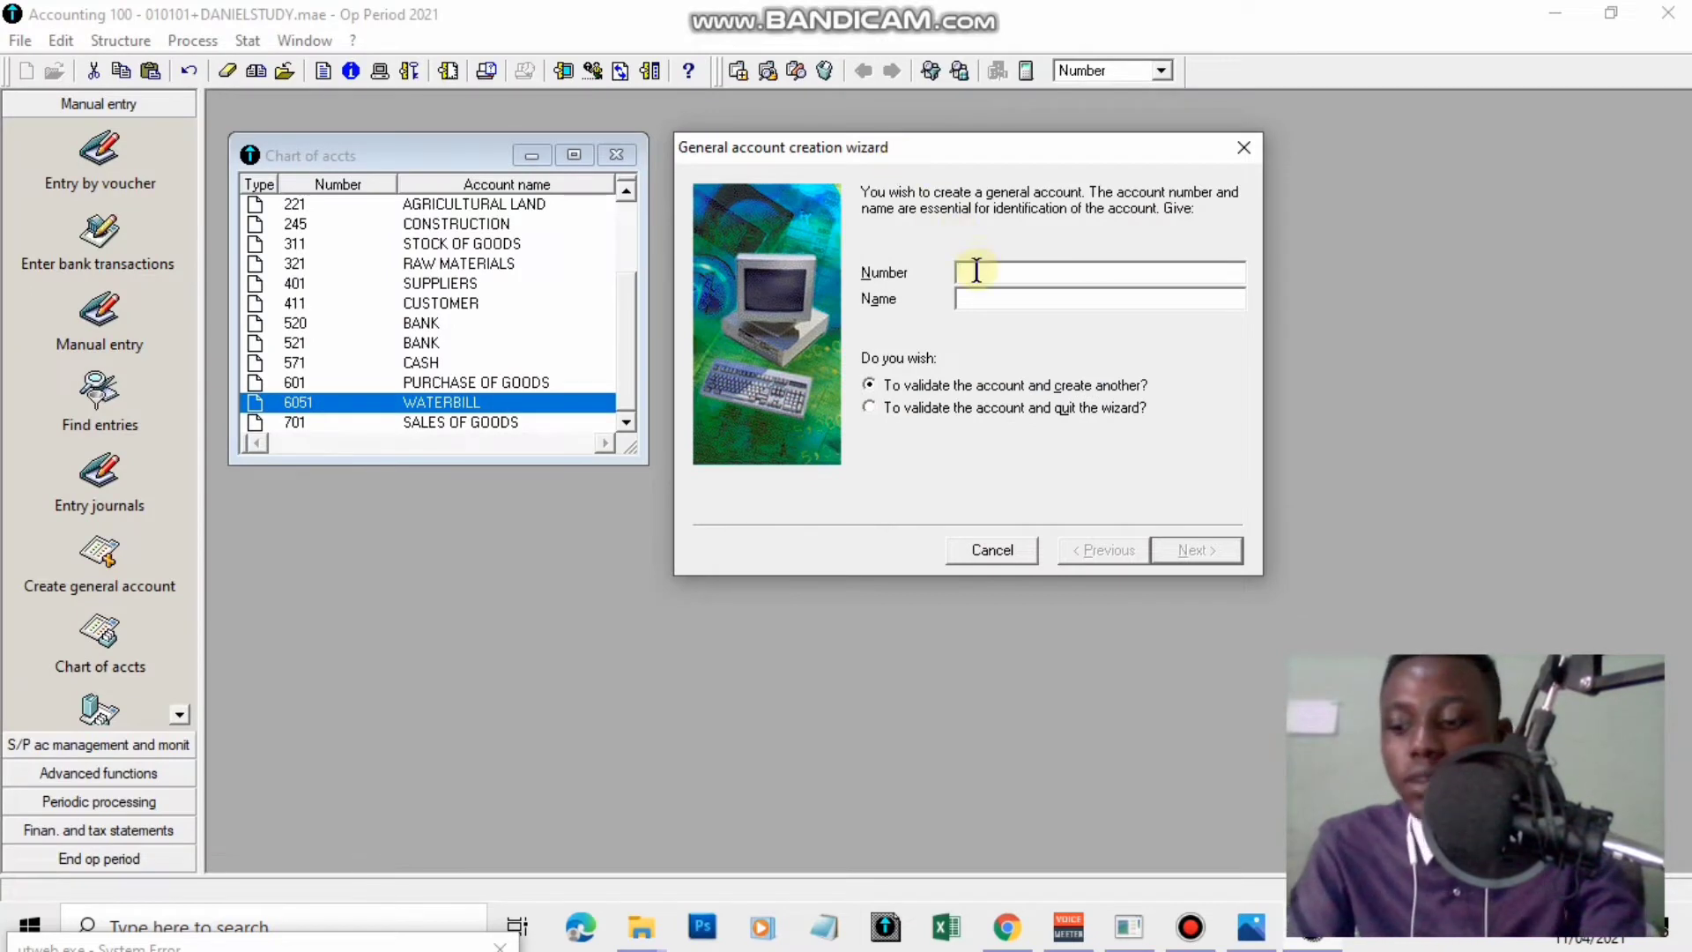
{"action": "type", "text": "241"}
{"action": "key", "text": "Tab"}
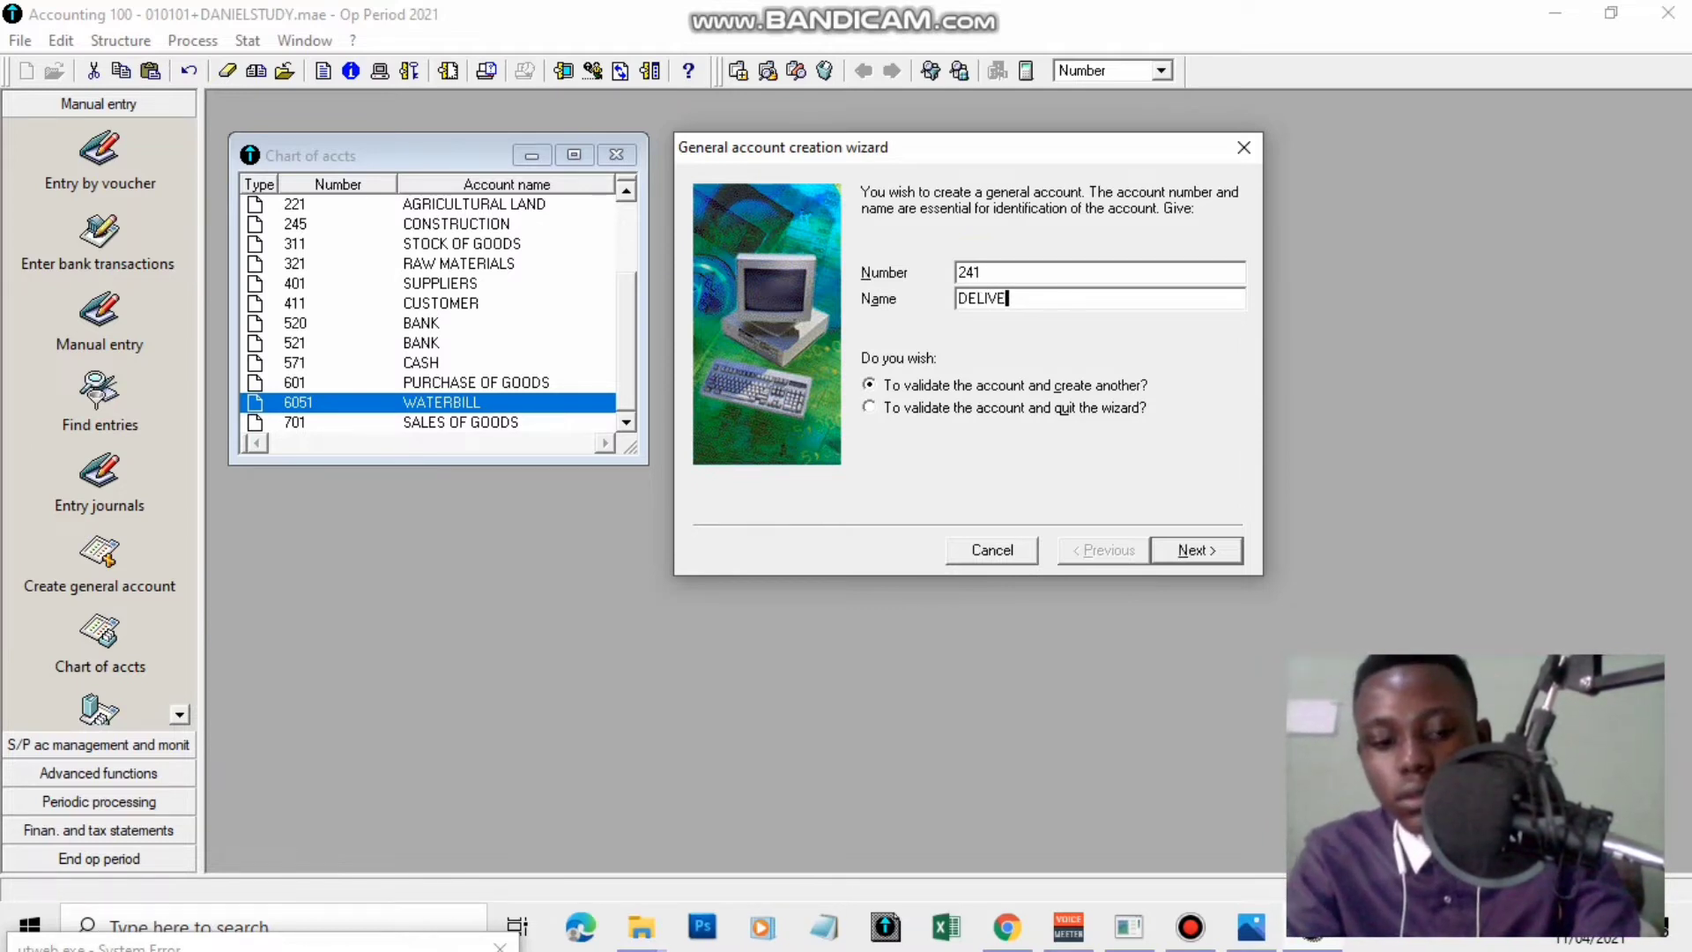
{"action": "type", "text": "DELIVERY VAN"}
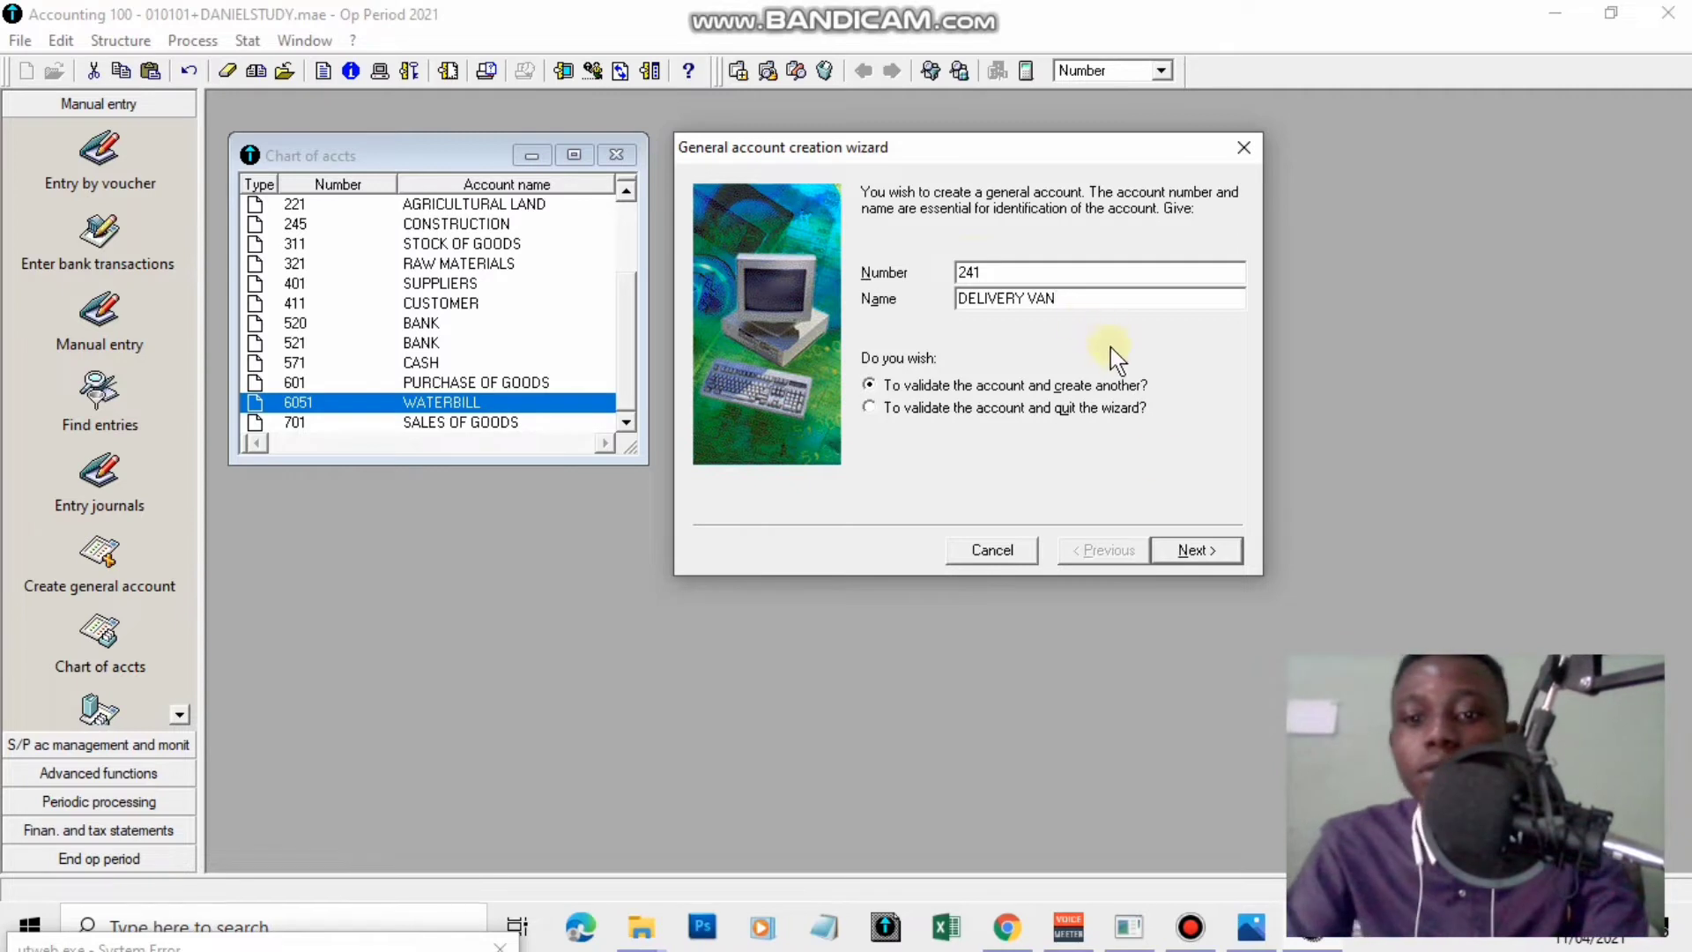
{"action": "left_click", "coordinate": [1194, 551]}
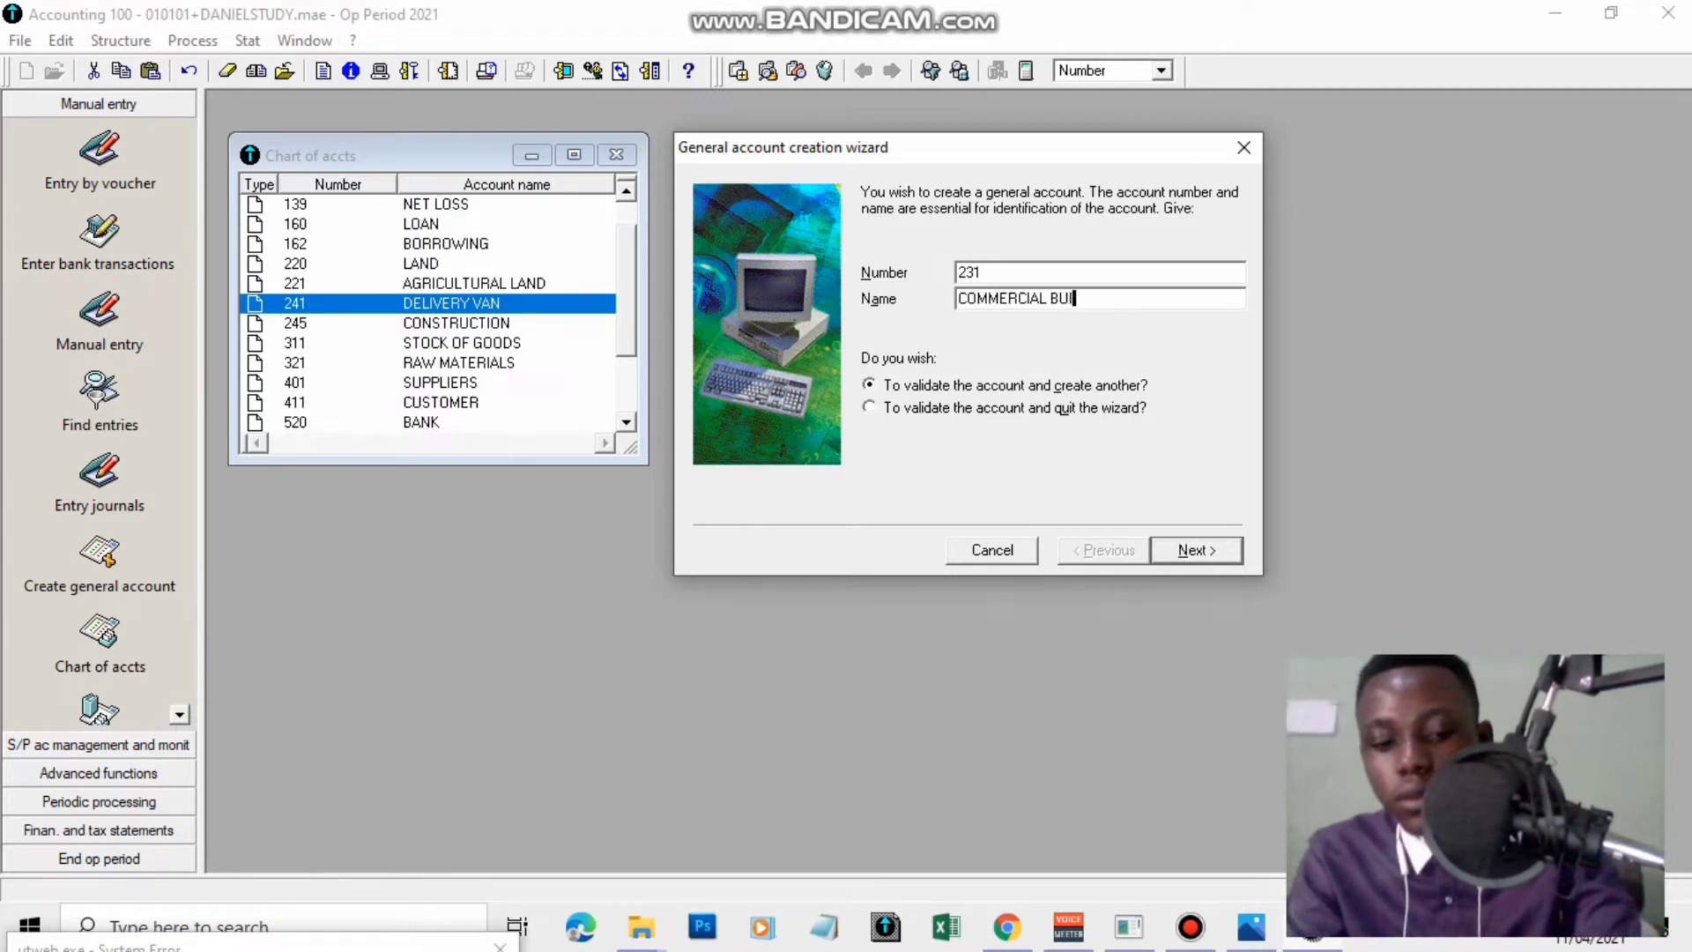
{"action": "type", "text": "NG"}
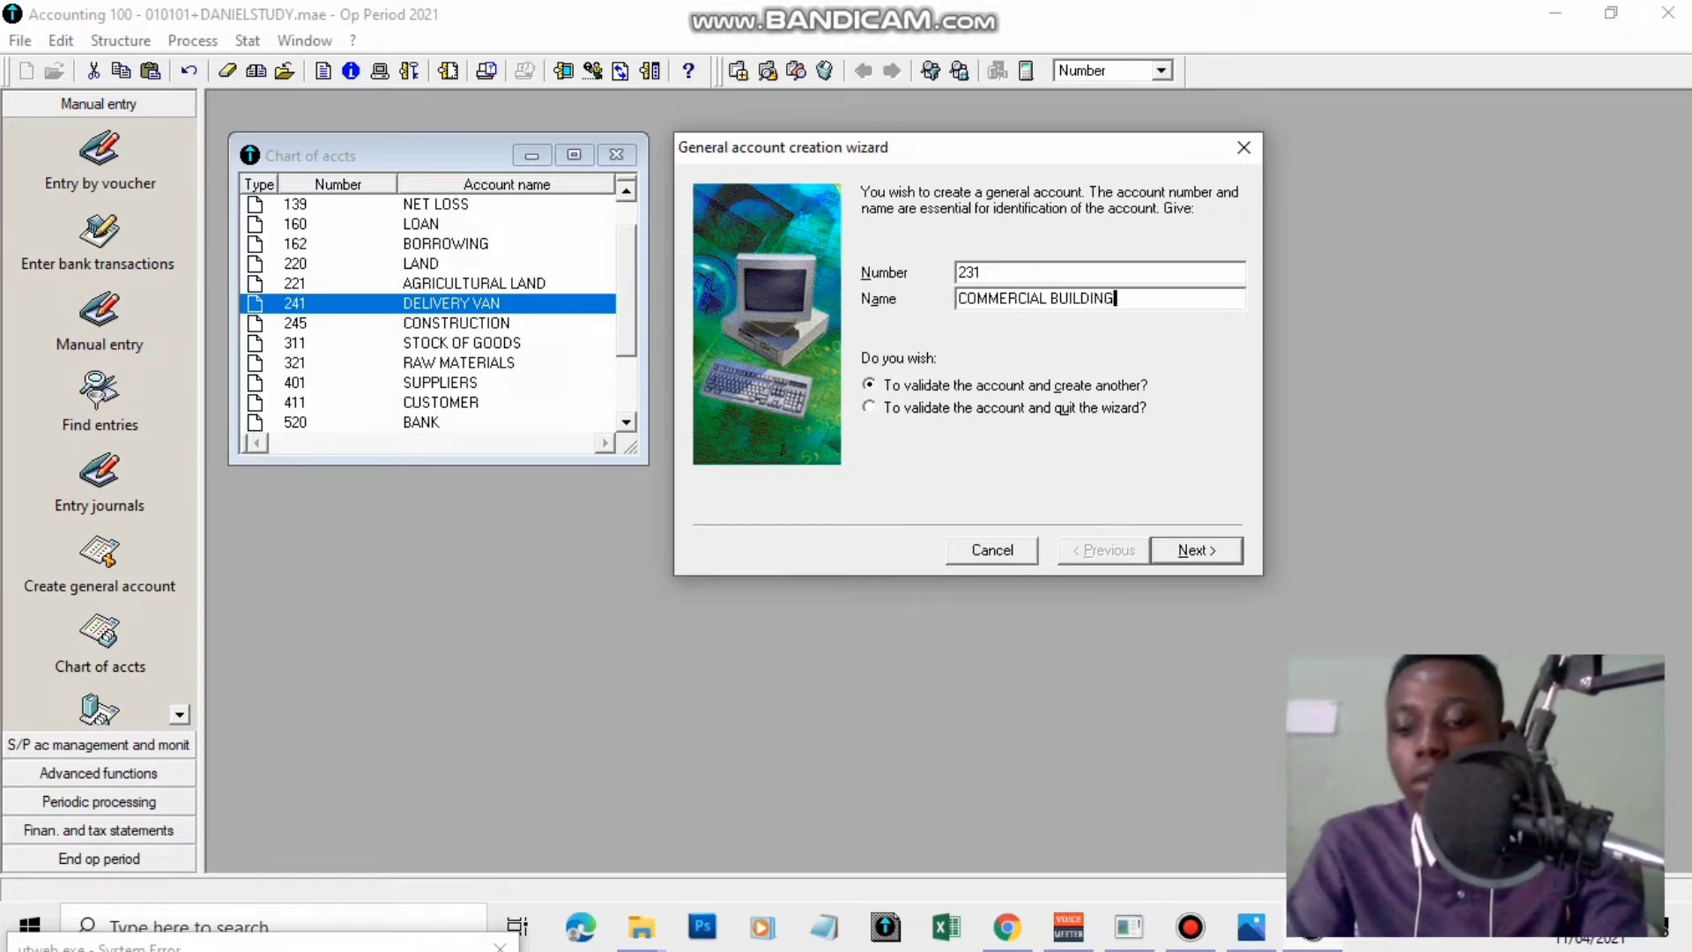
{"action": "key", "text": "Return"}
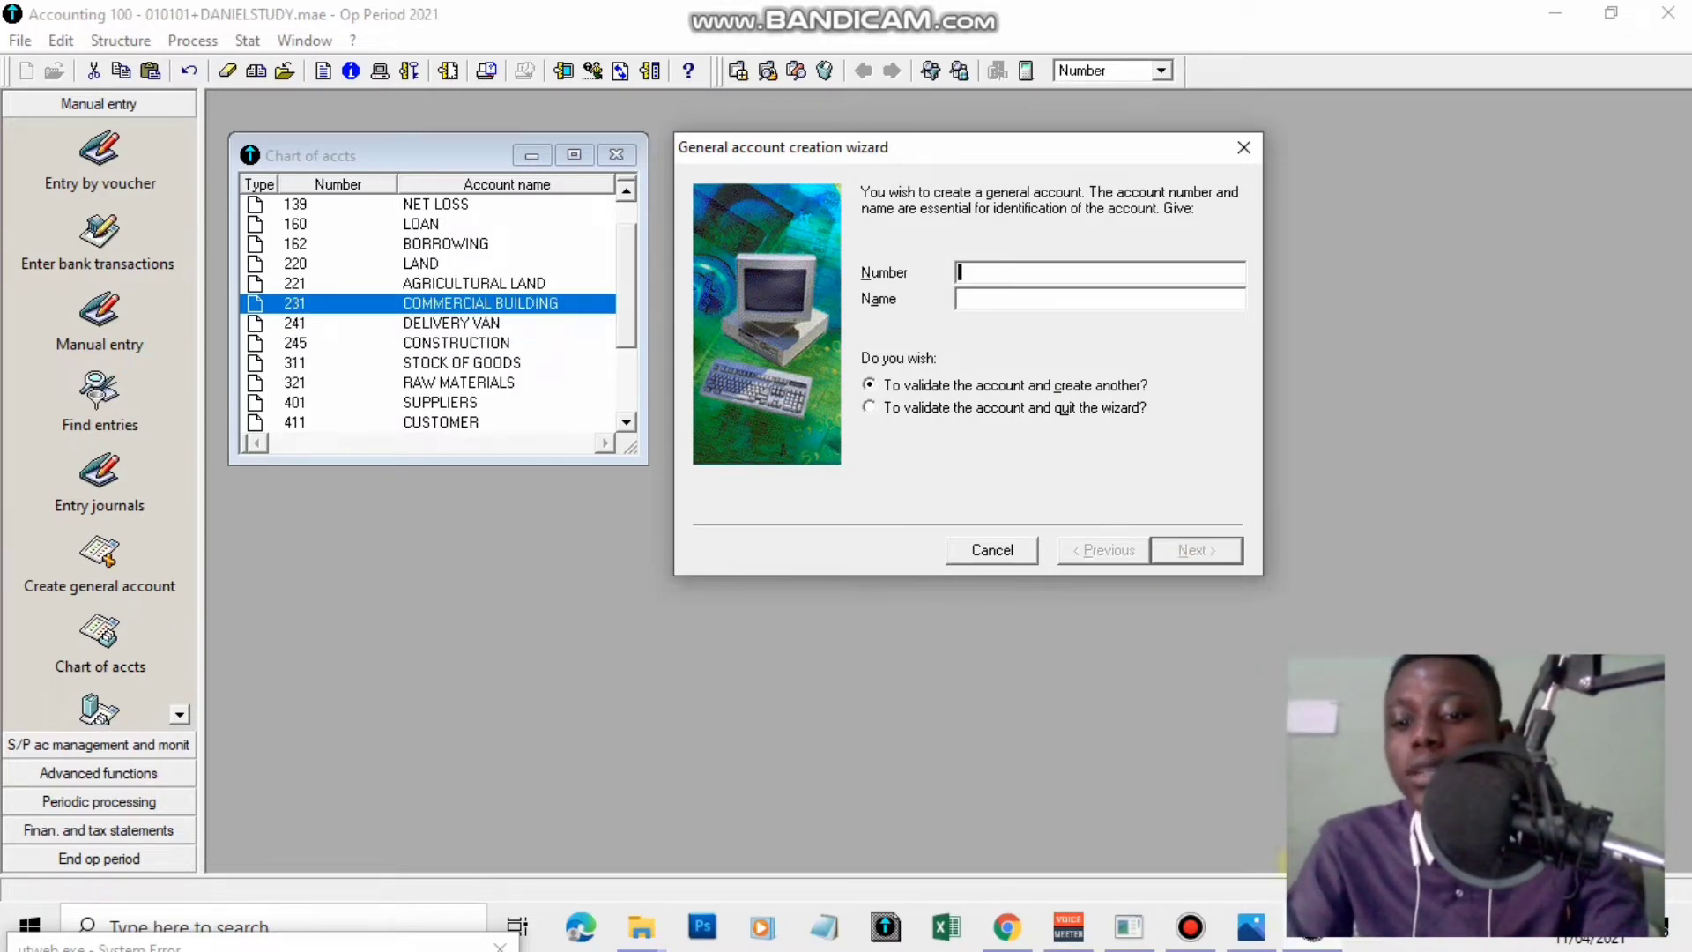
Check the operations from 16/03 to 31/03 in the exercise image in Photos, and create general account 6611 SALARIES in Accounting 100.
{"action": "left_click", "coordinate": [1258, 929]}
{"action": "double_click", "coordinate": [970, 477]}
{"action": "scroll", "coordinate": [721, 397], "scroll_direction": "up", "scroll_amount": 1}
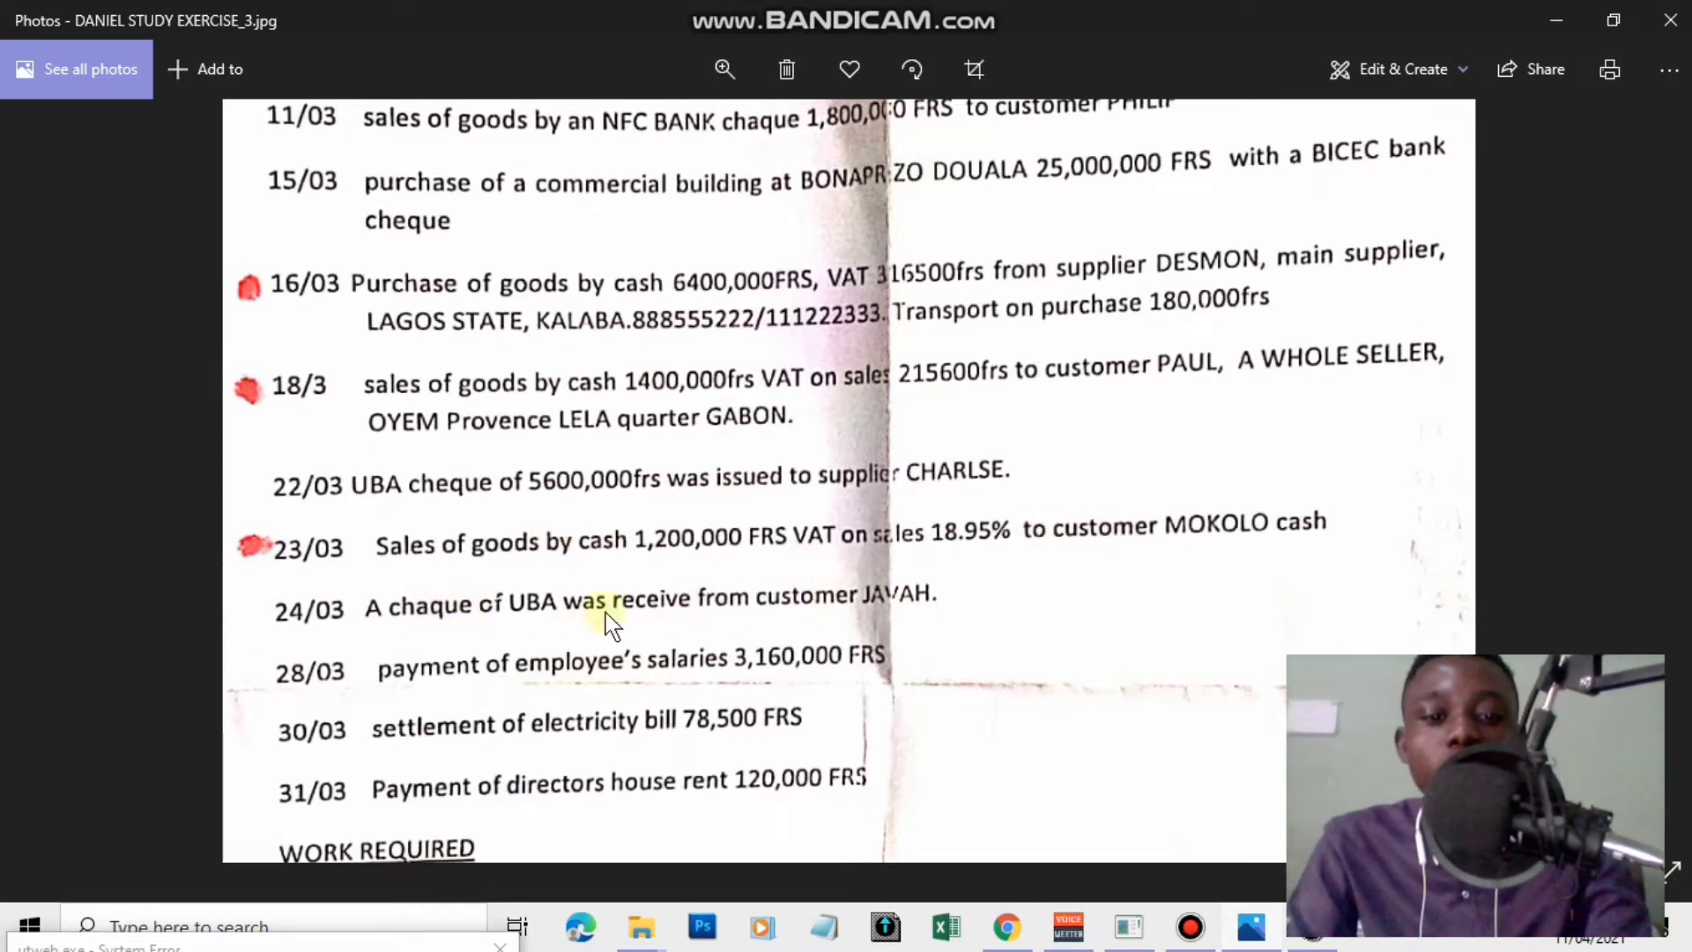
{"action": "left_click_drag", "start_coordinate": [447, 675], "coordinate": [548, 462]}
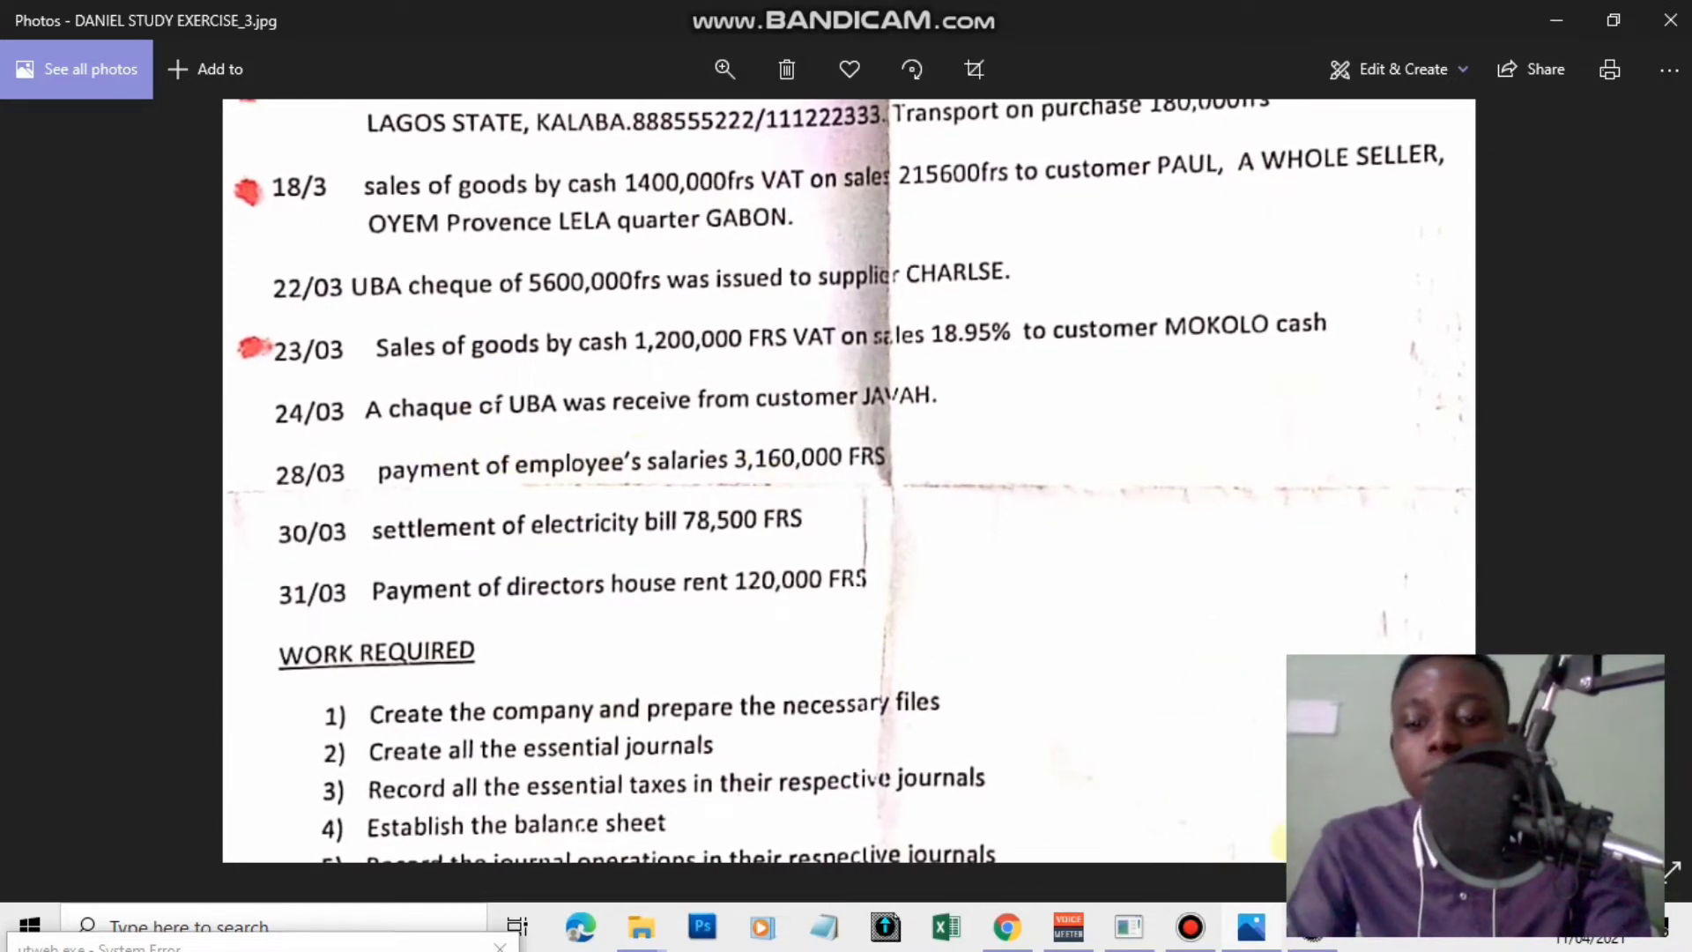
{"action": "mouse_move", "coordinate": [1261, 936]}
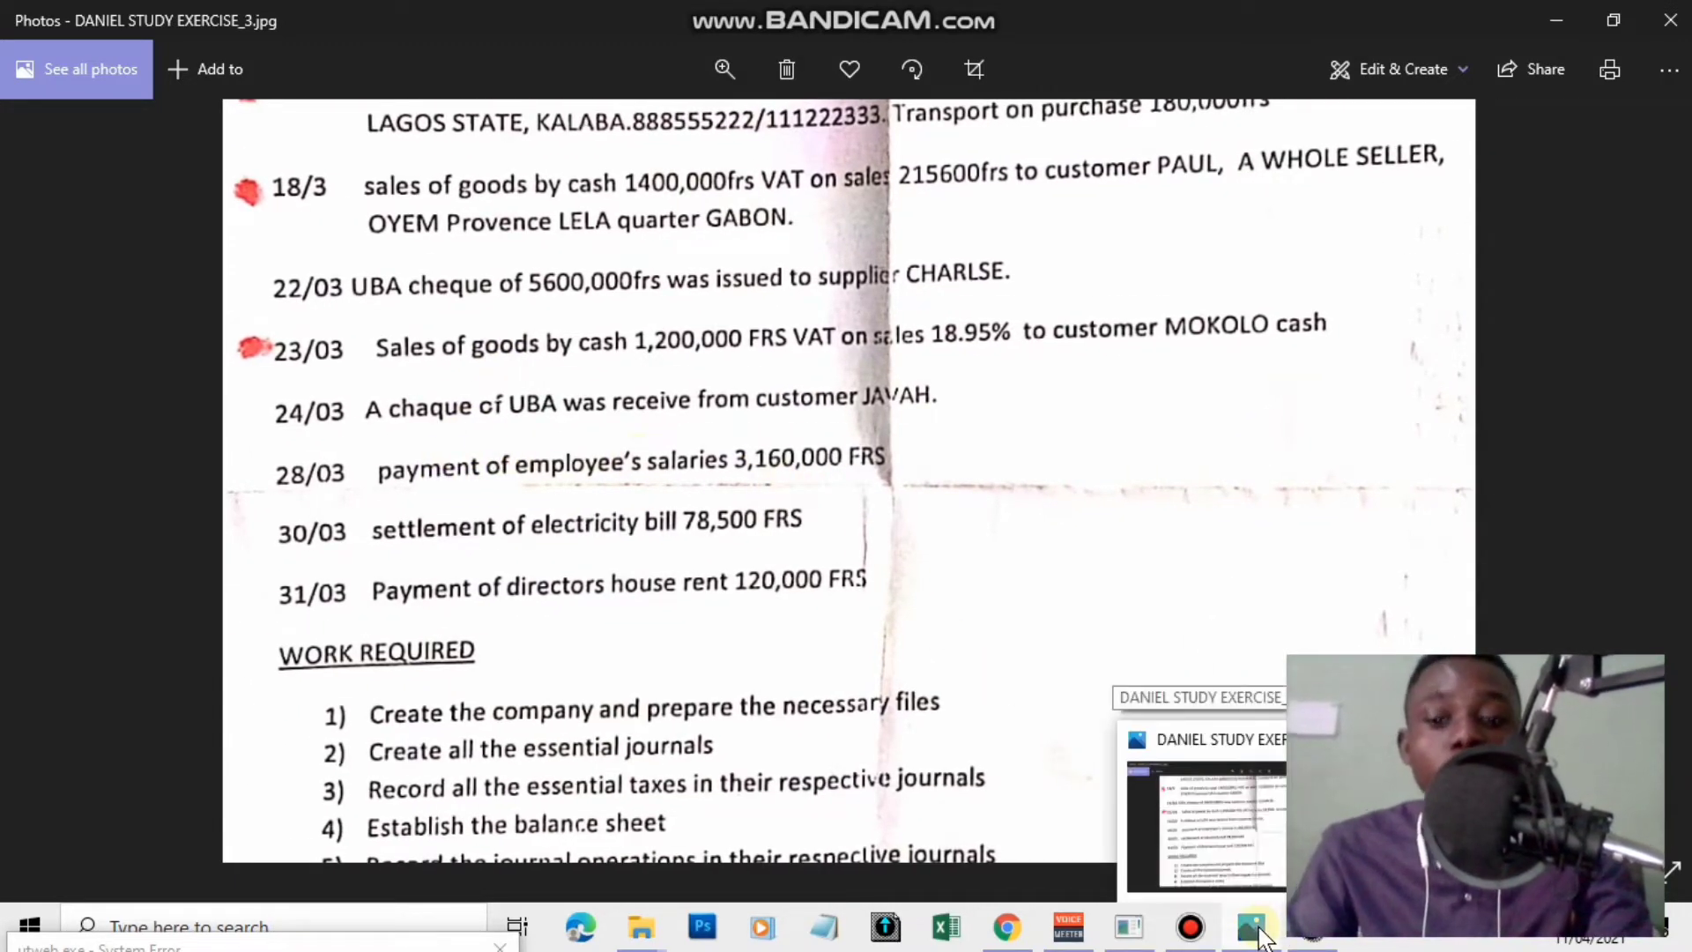
{"action": "left_click", "coordinate": [1260, 936]}
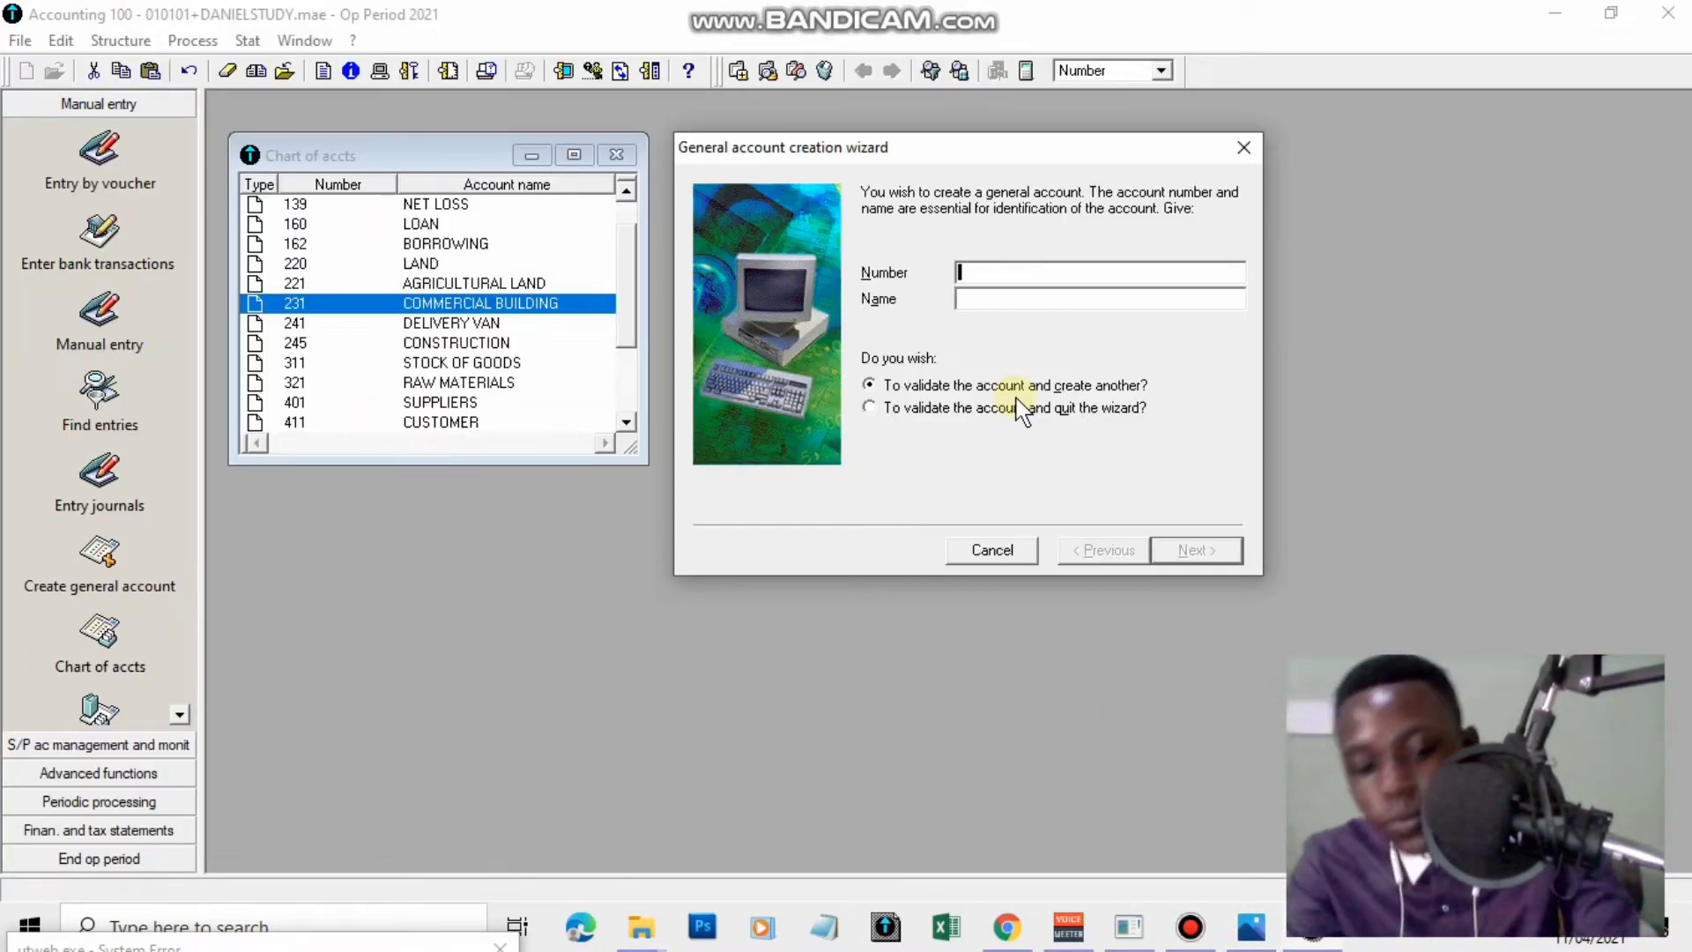
{"action": "type", "text": "6611"}
{"action": "key", "text": "Tab"}
{"action": "type", "text": "SALAT"}
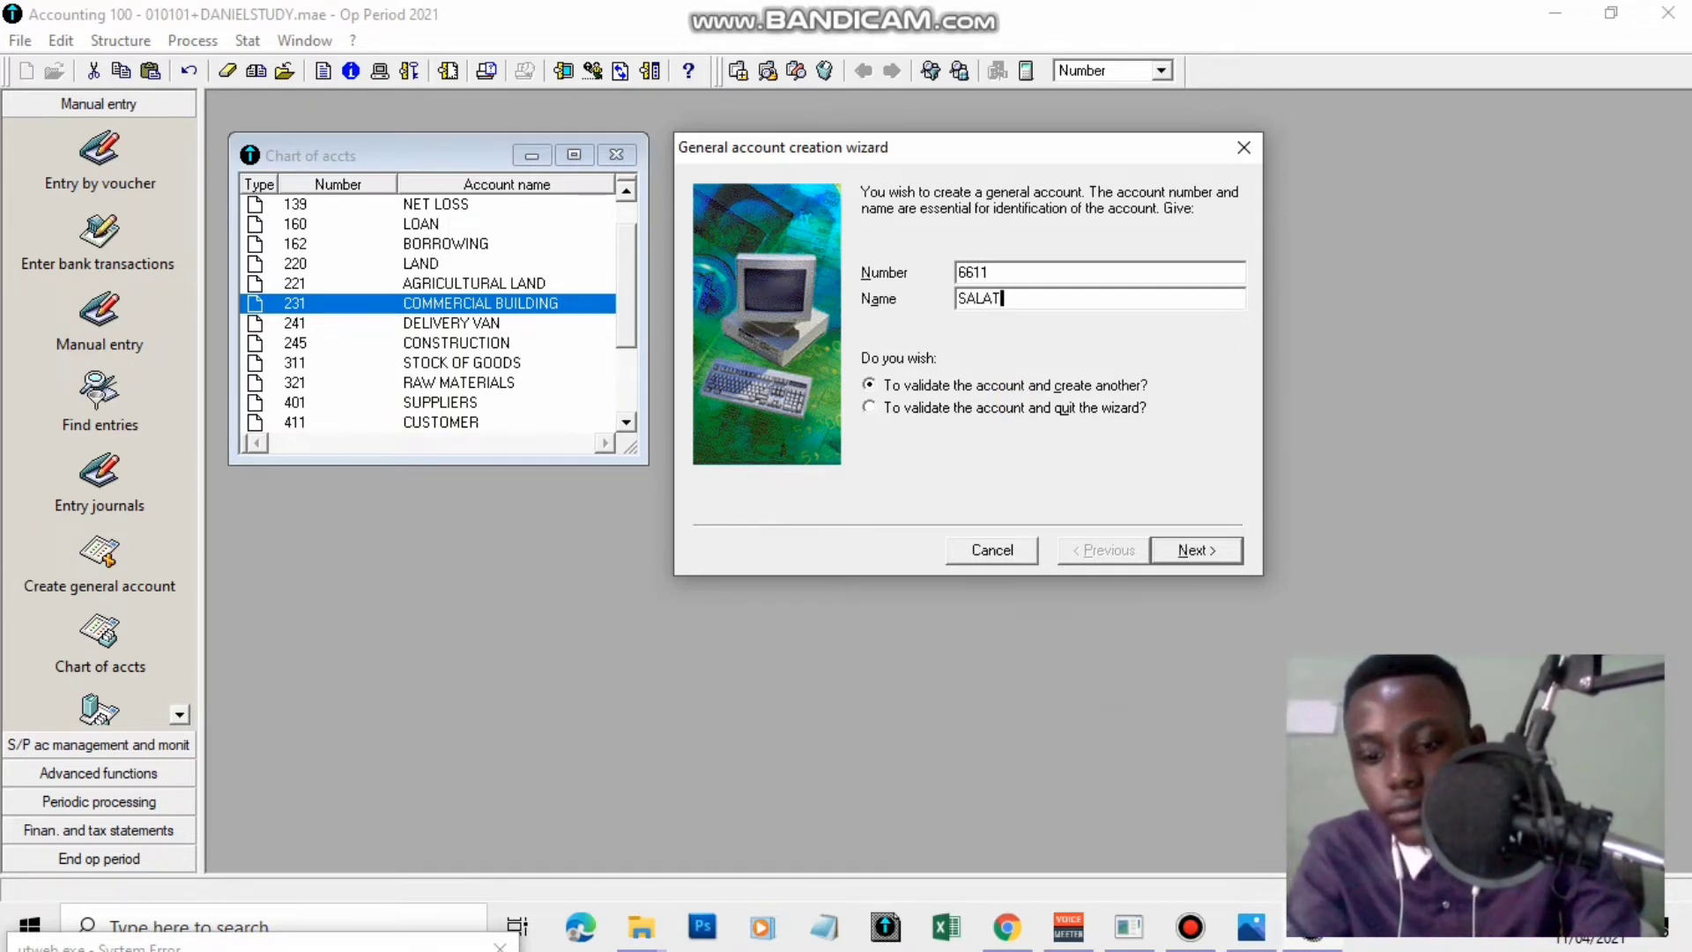
{"action": "key", "text": "BackSpace"}
{"action": "type", "text": "RIES"}
{"action": "key", "text": "Return"}
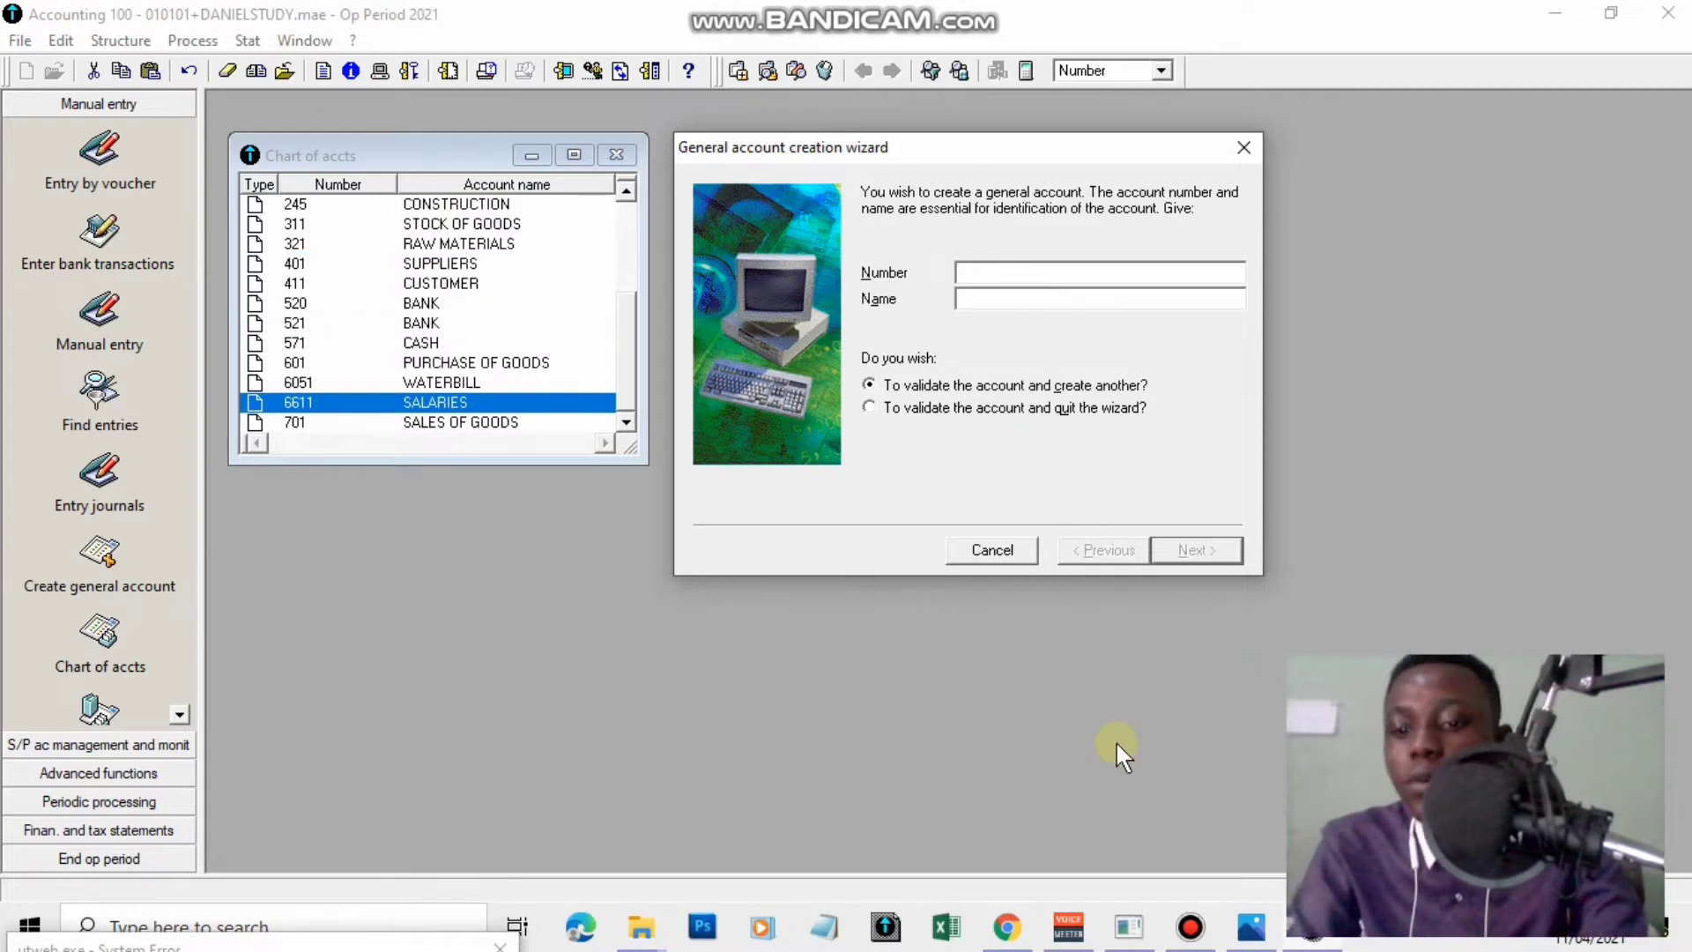
Review the end-of-March operations and the work required in the exercise image in Photos, and go back to Accounting 100.
{"action": "left_click", "coordinate": [1203, 930]}
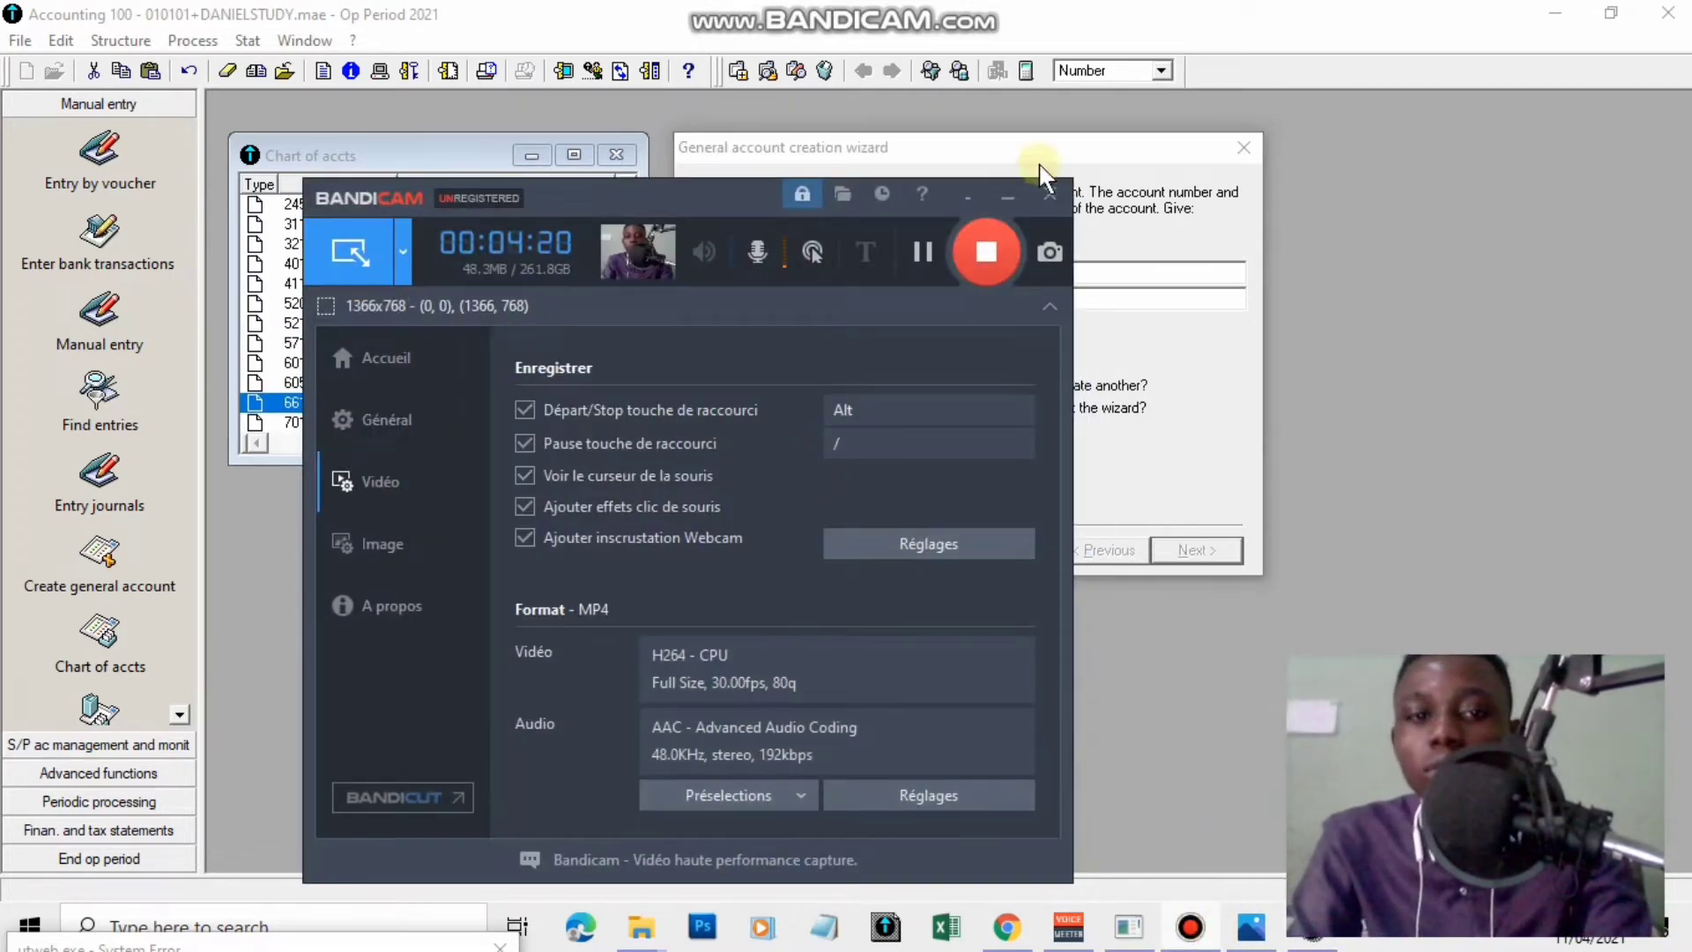
{"action": "left_click", "coordinate": [978, 192]}
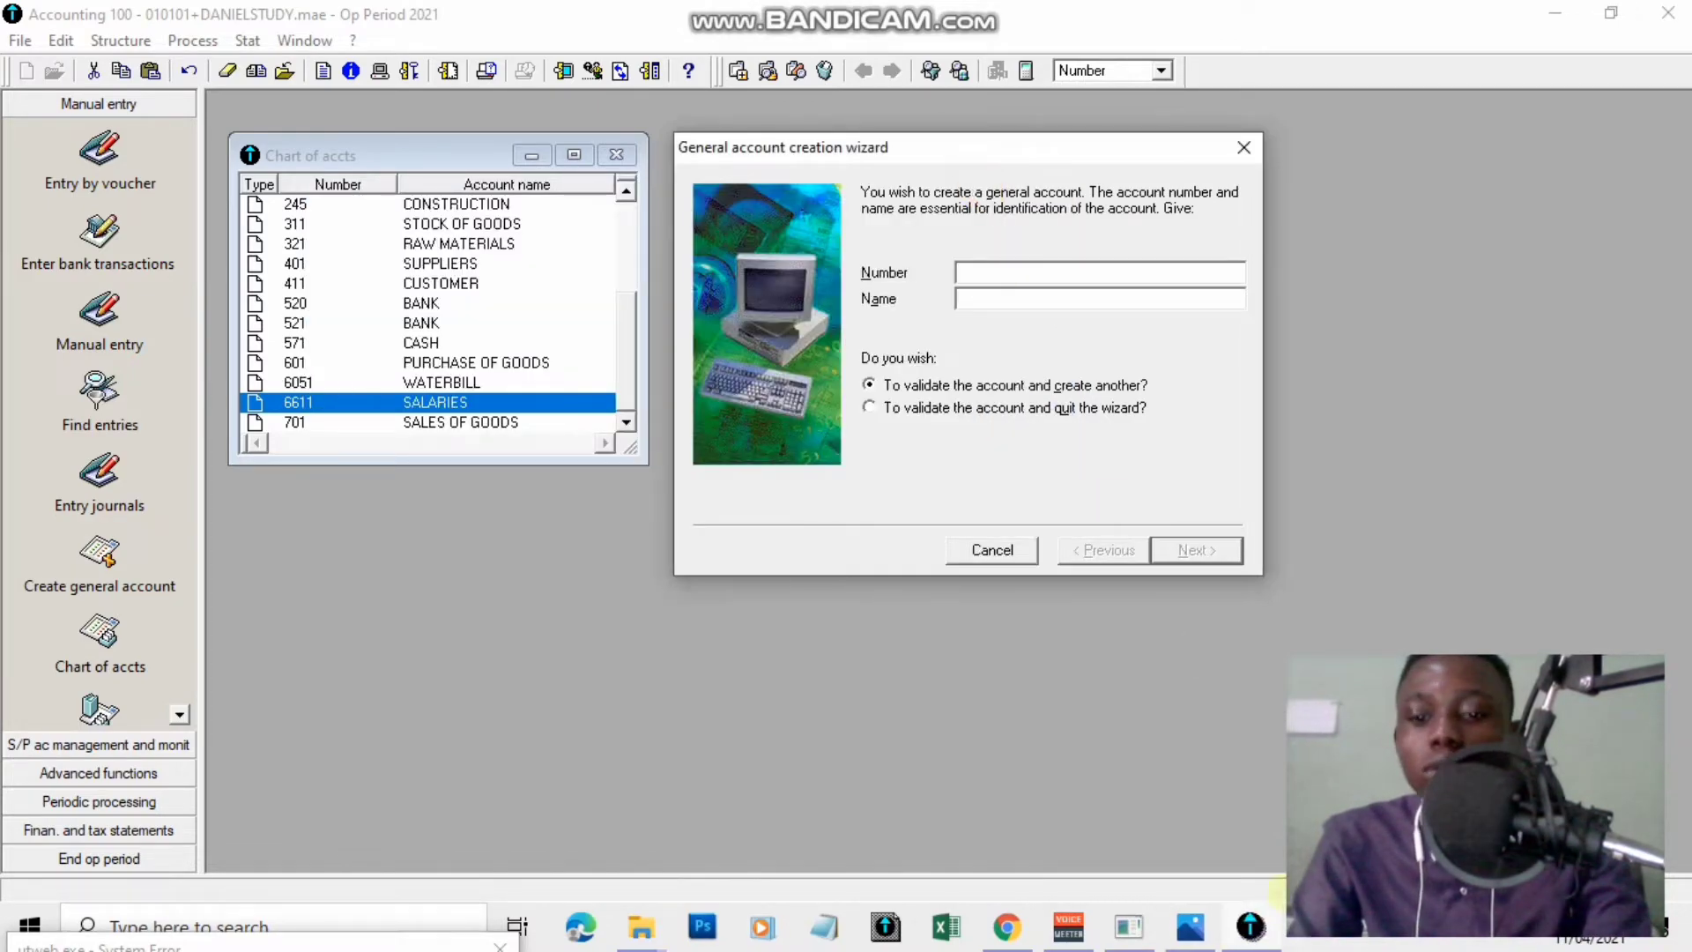
{"action": "left_click", "coordinate": [1195, 933]}
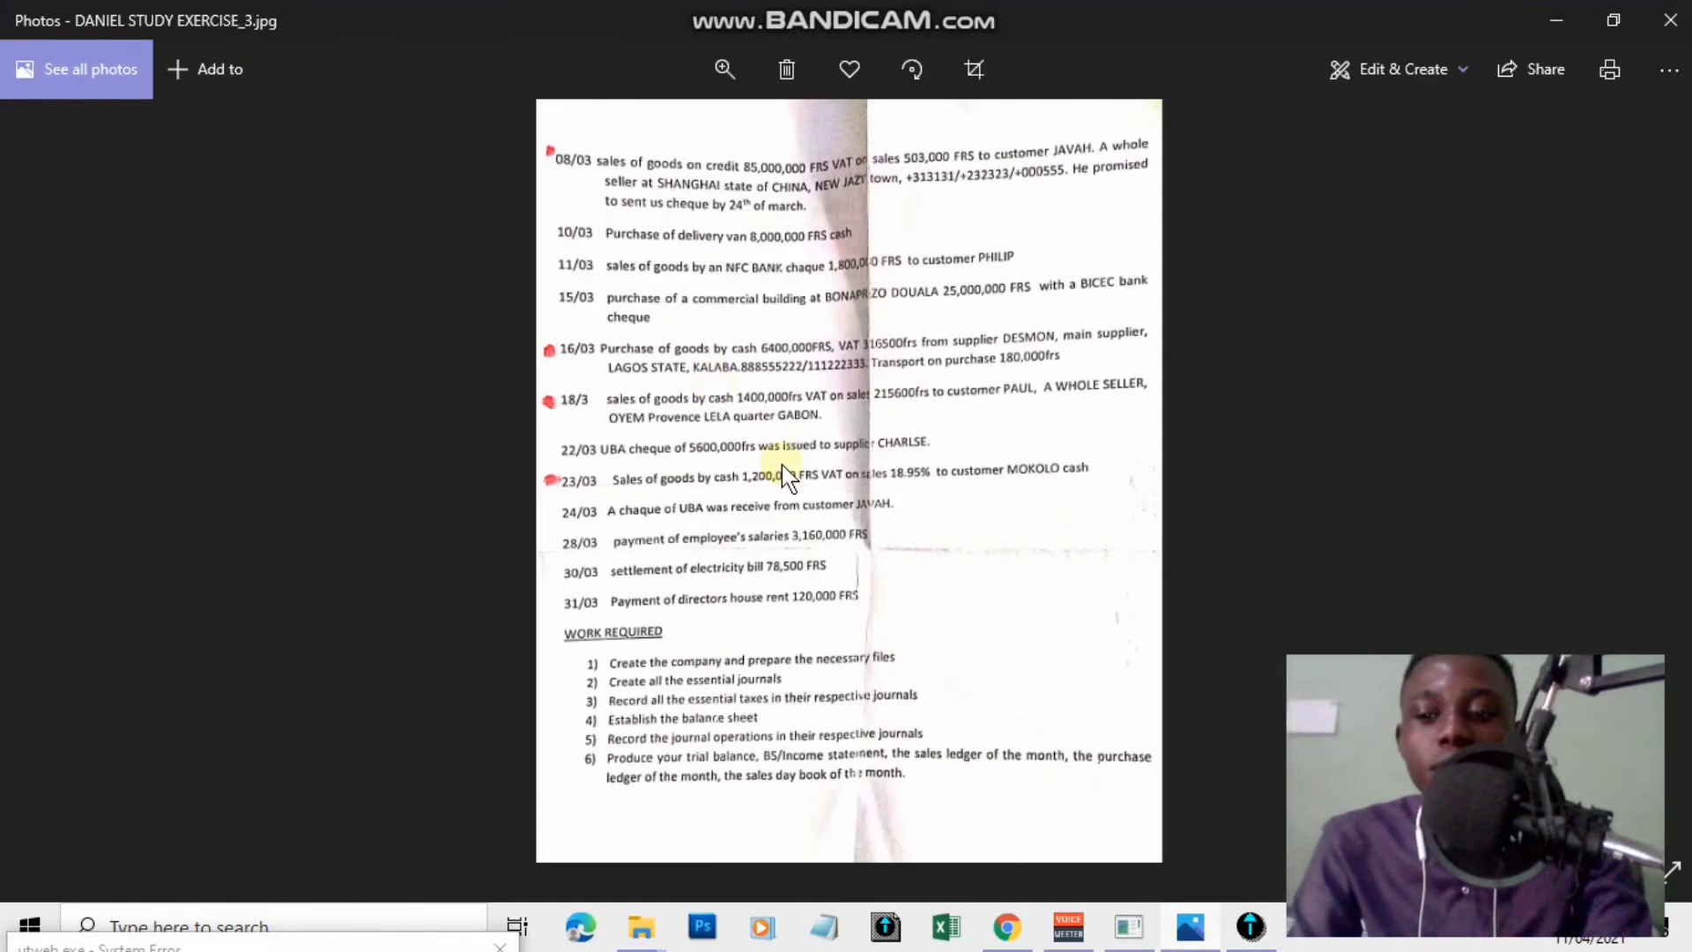
{"action": "scroll", "coordinate": [781, 468], "scroll_direction": "up", "scroll_amount": 4}
{"action": "left_click_drag", "start_coordinate": [785, 537], "coordinate": [805, 226]}
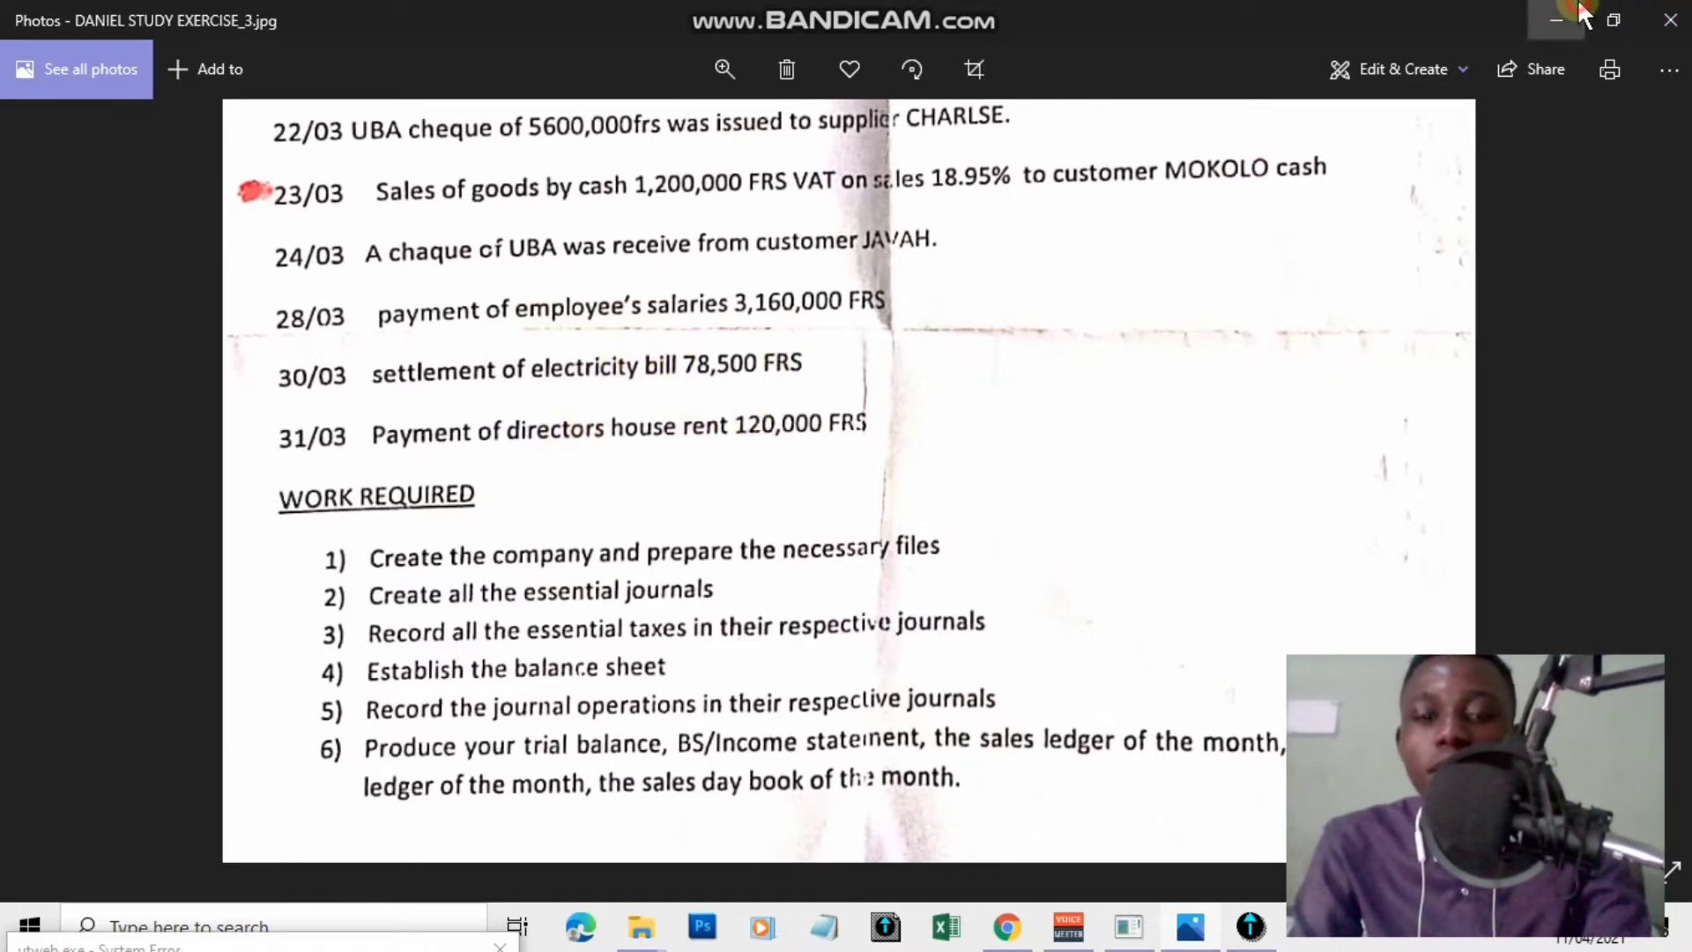
{"action": "left_click", "coordinate": [1556, 19]}
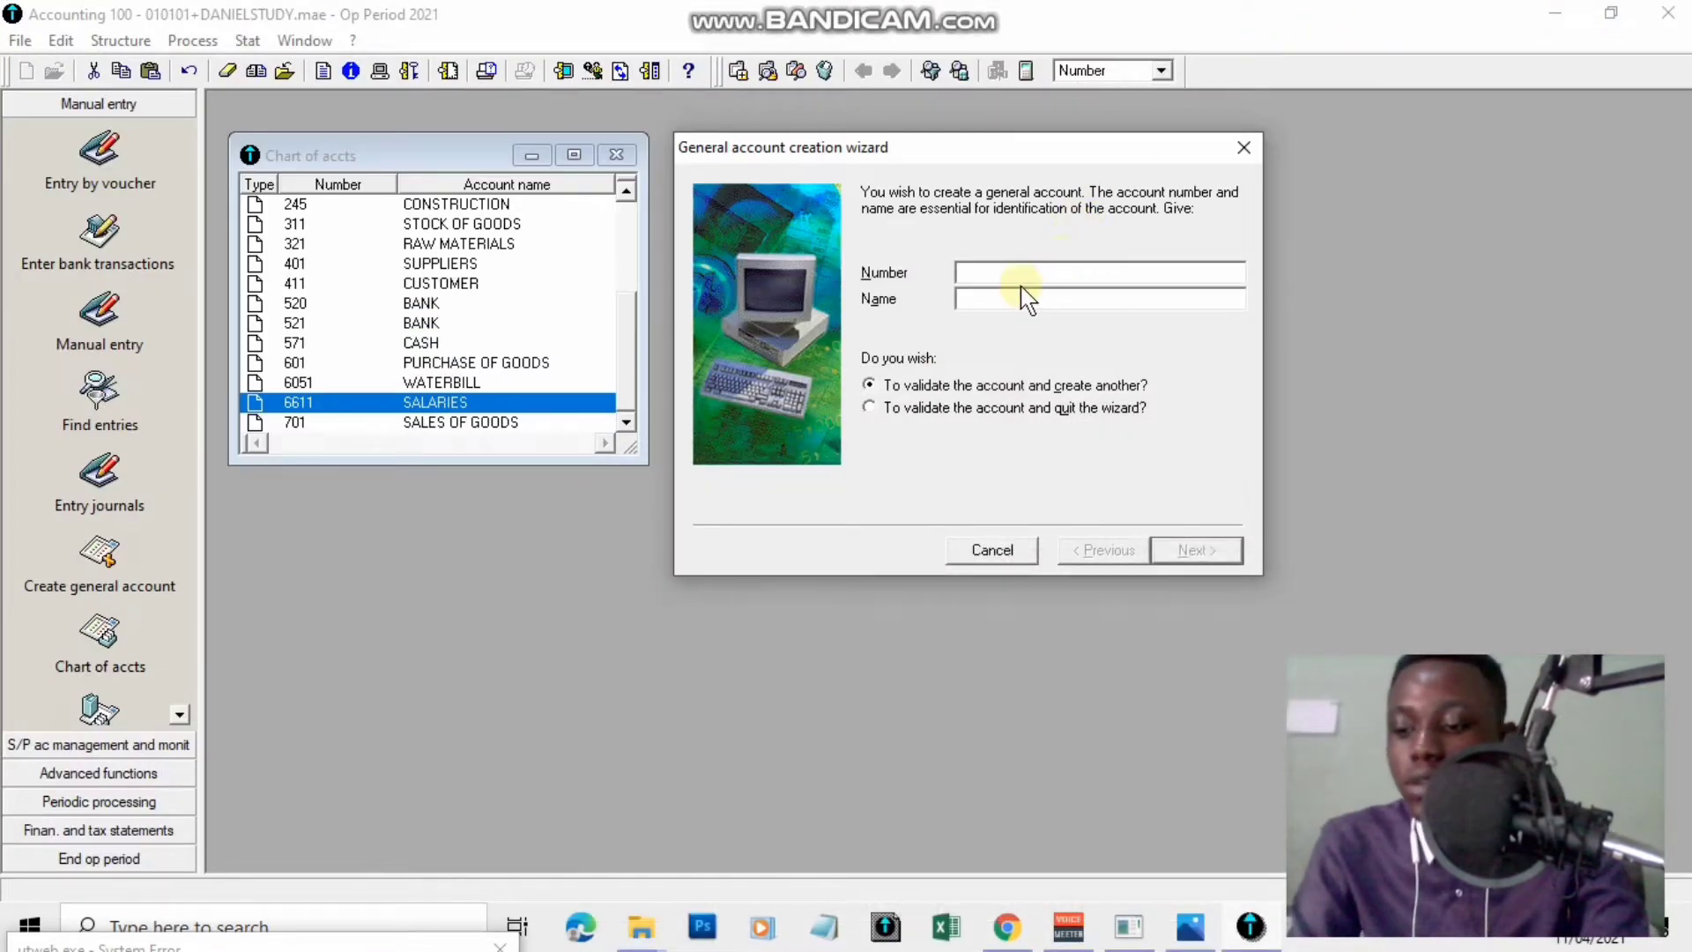
Create general account 6052 with the name ELECTRICITY BILL and validate it.
{"action": "type", "text": "6"}
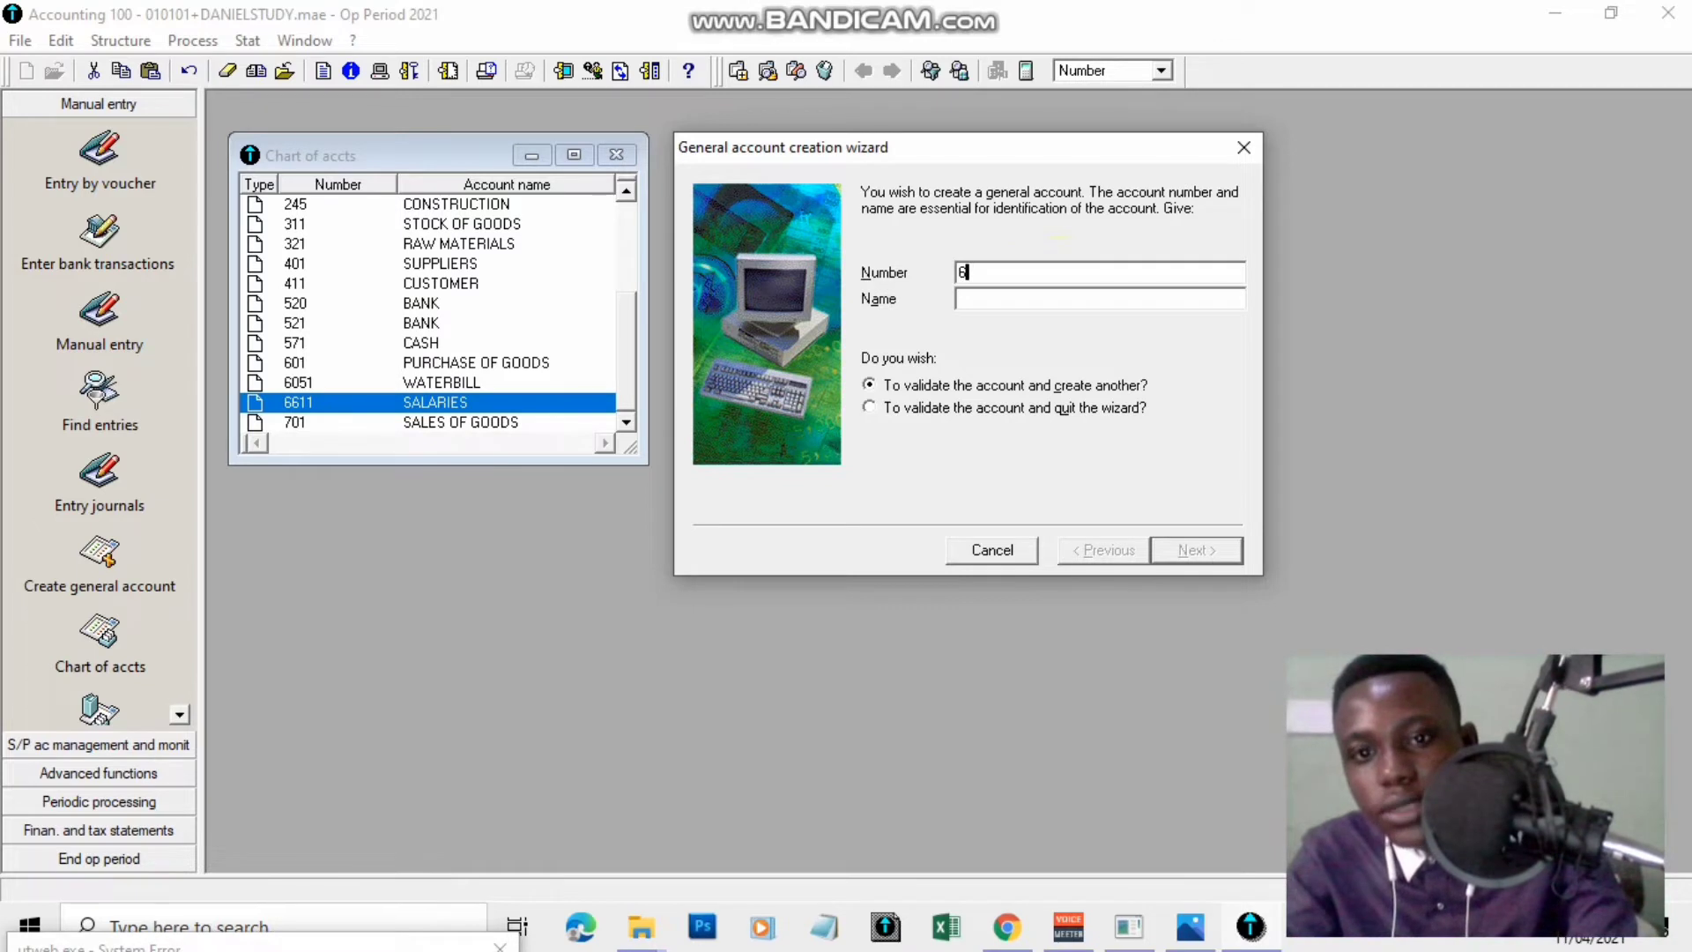
{"action": "type", "text": "052"}
{"action": "key", "text": "Tab"}
{"action": "type", "text": "ELEC"}
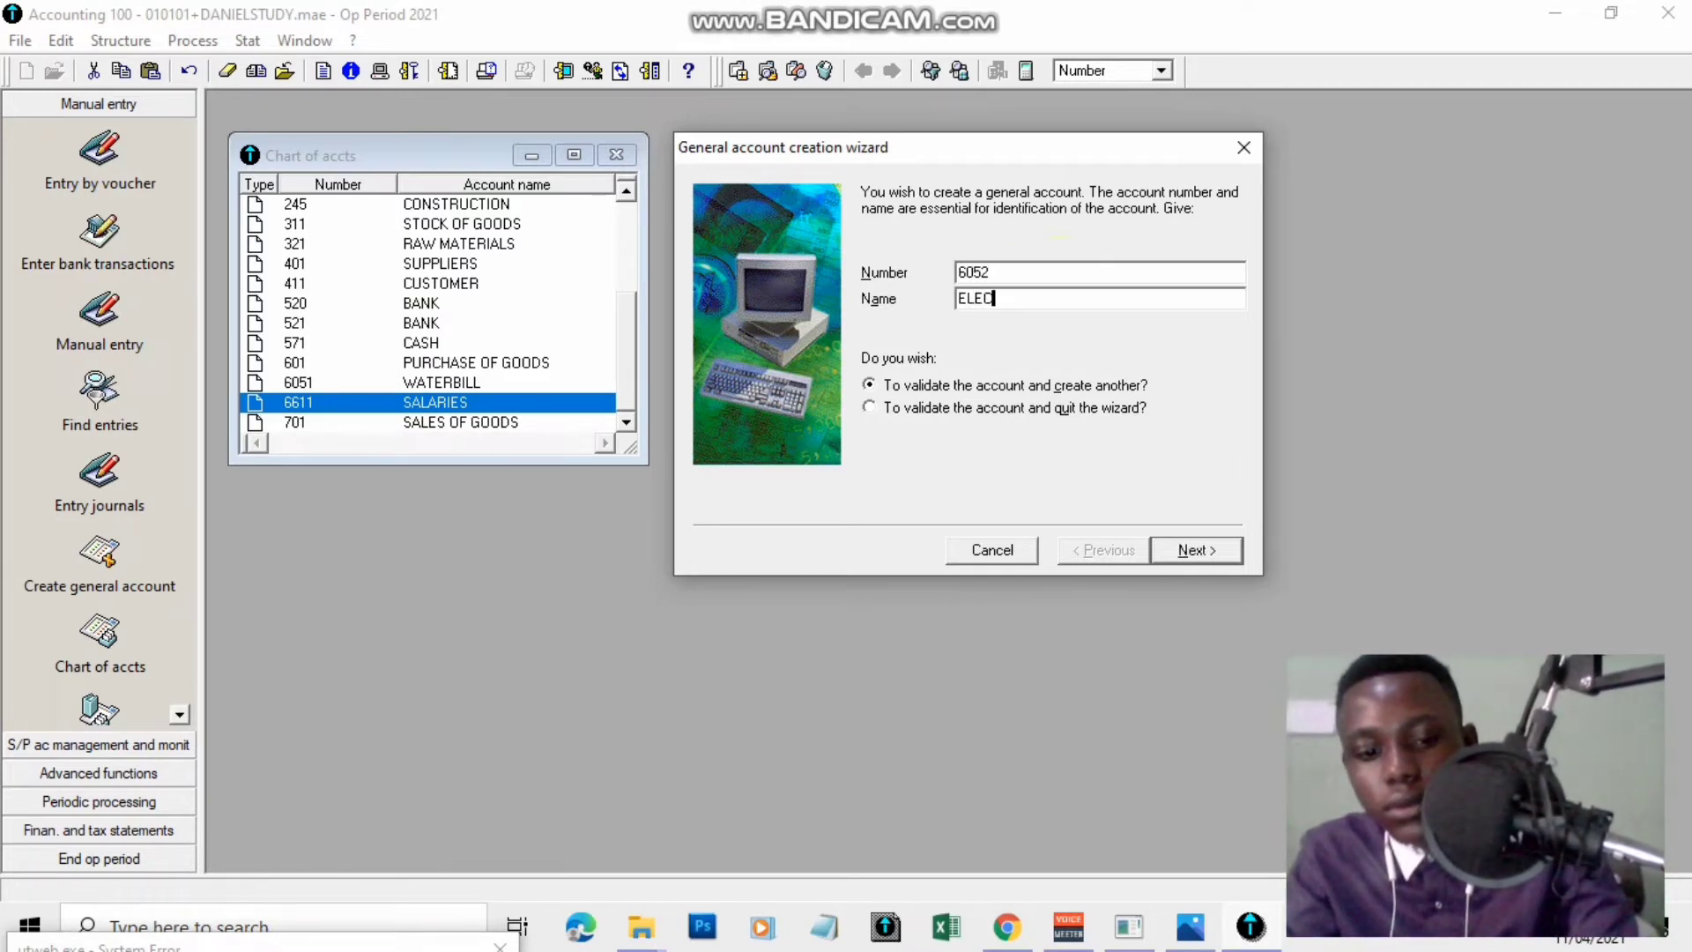
{"action": "type", "text": "TRICITU"}
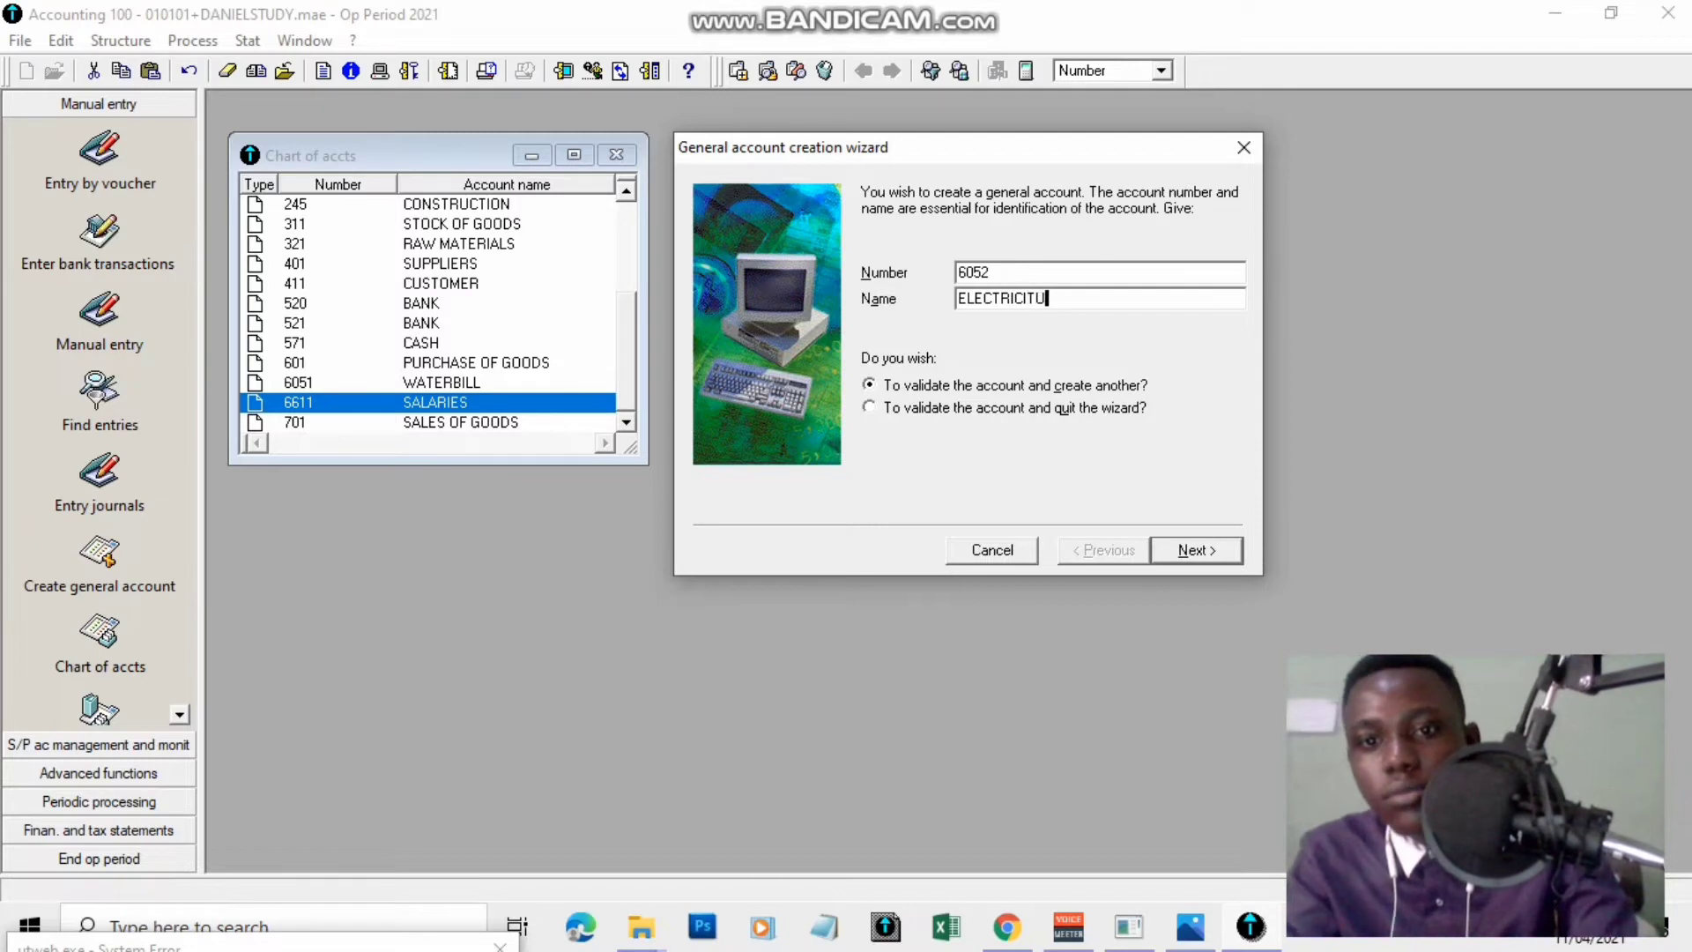
{"action": "key", "text": "BackSpace"}
{"action": "type", "text": "Y BI"}
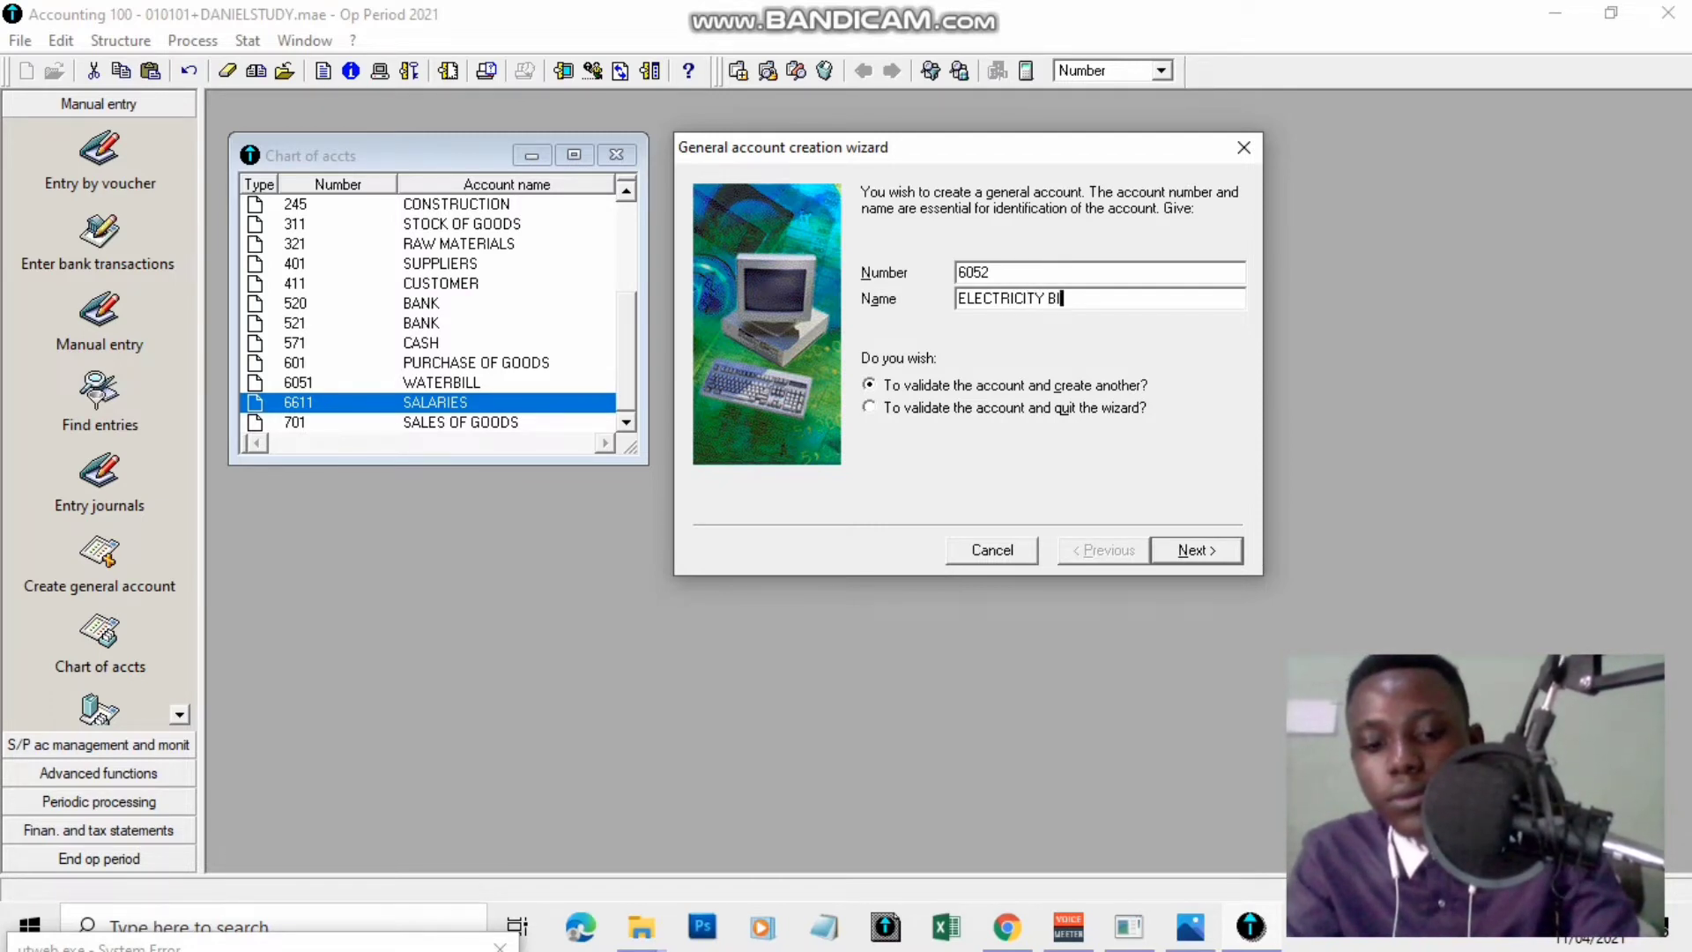
{"action": "type", "text": "LL"}
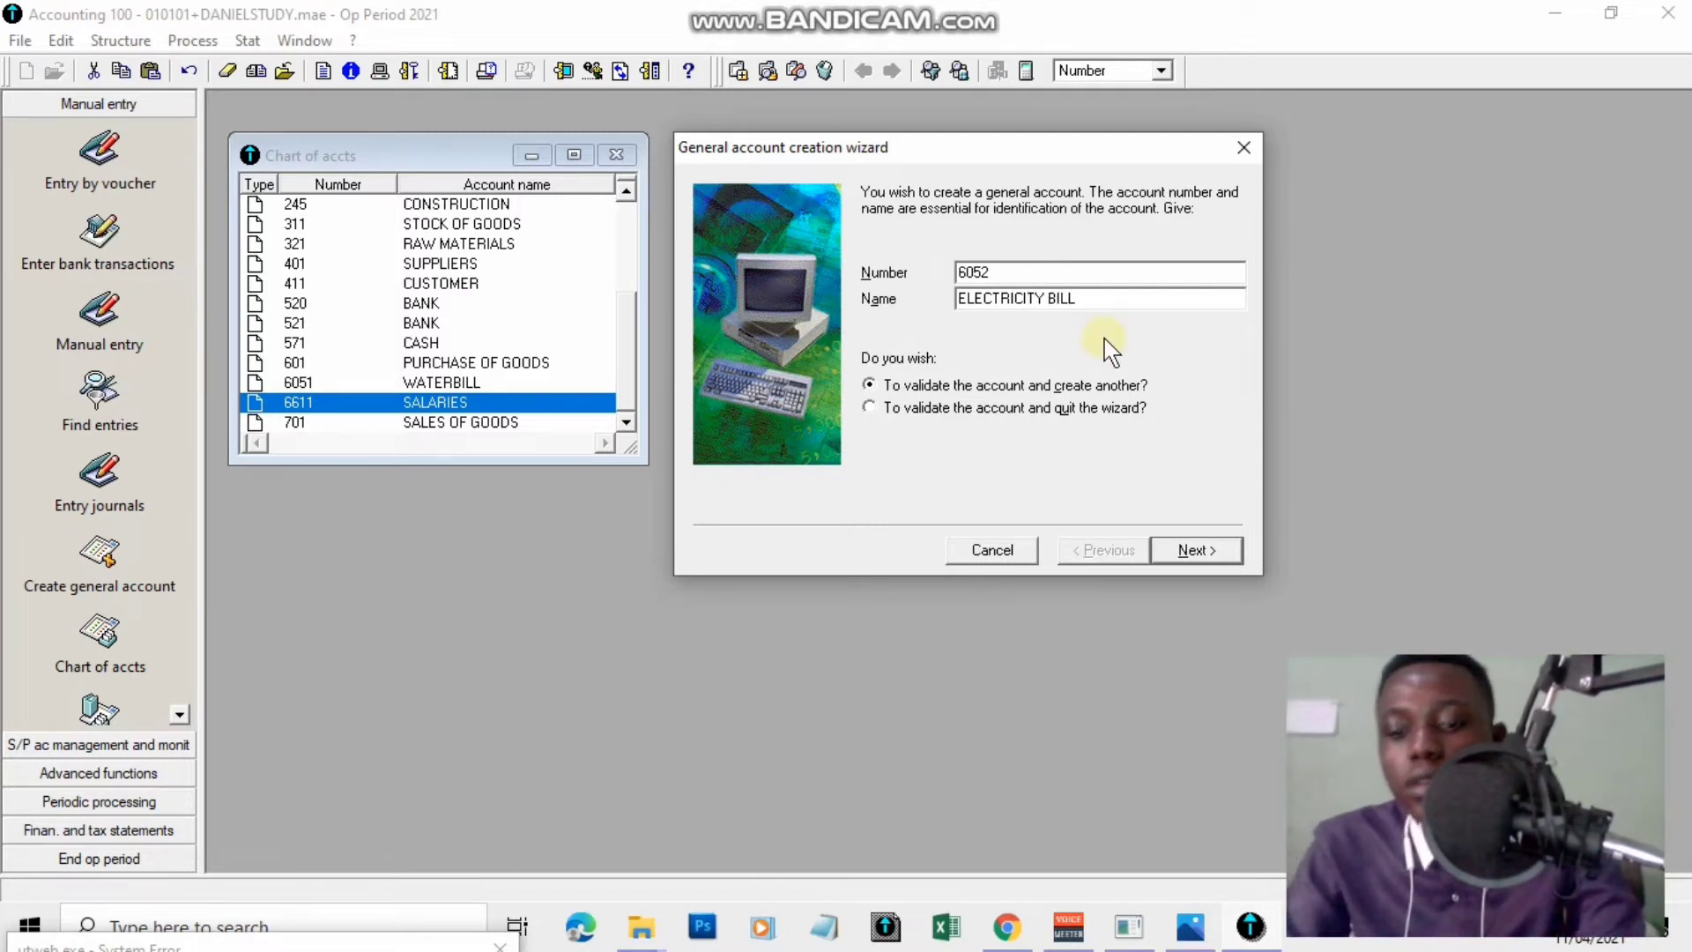
{"action": "key", "text": "Return"}
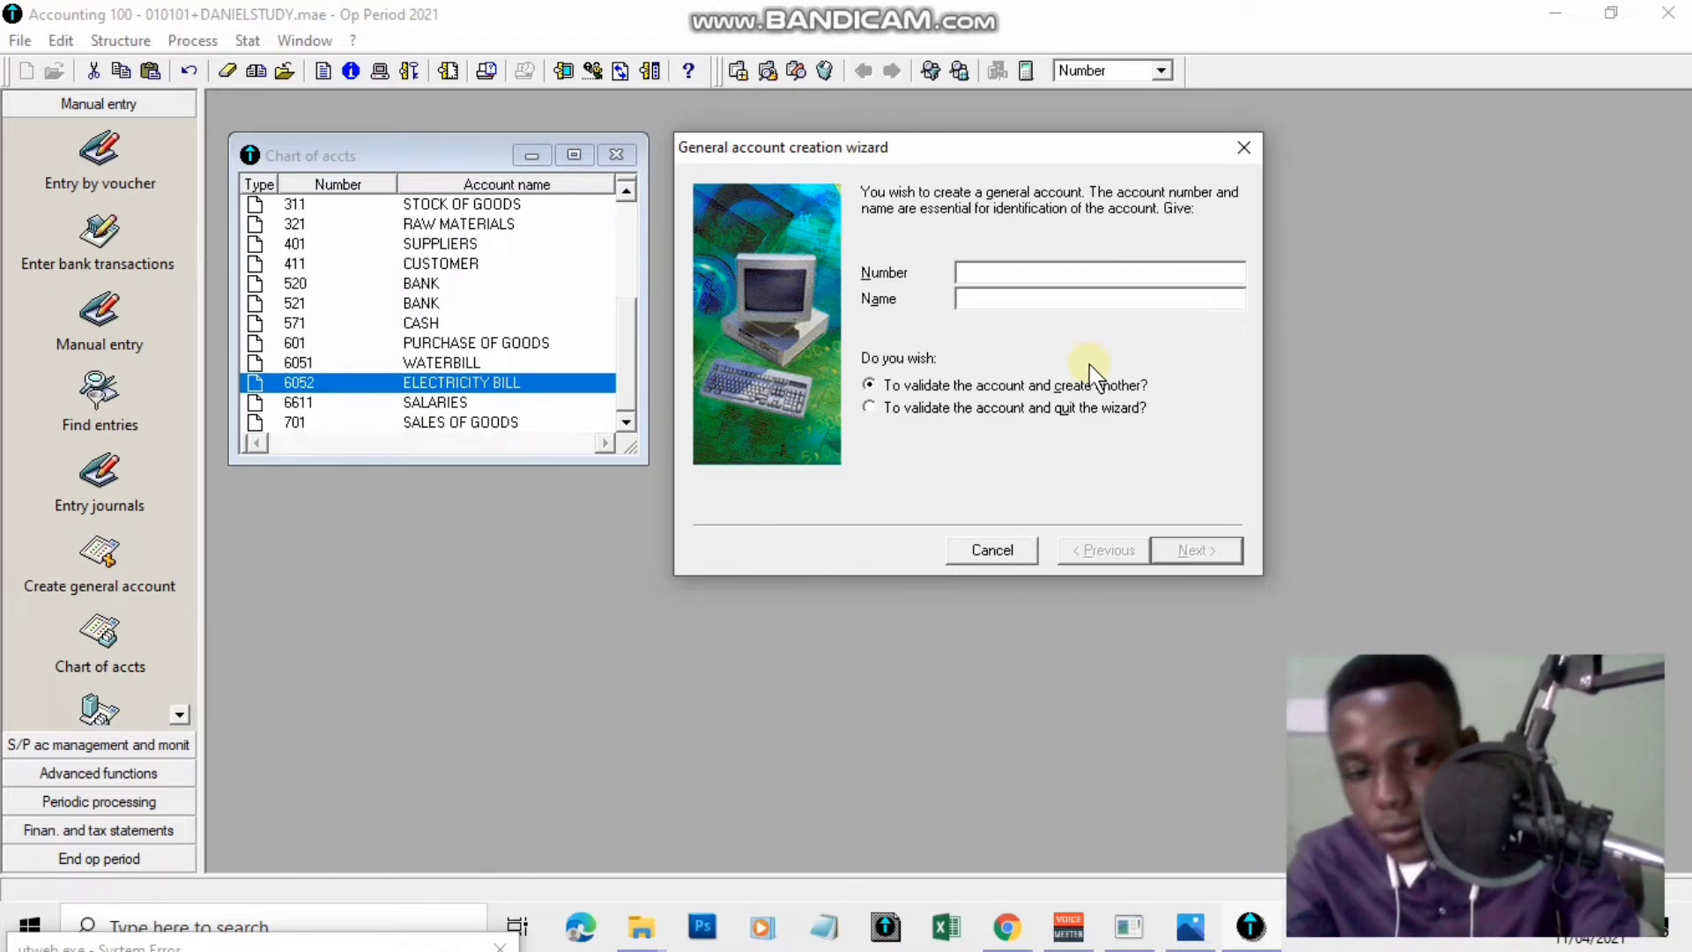
Create general account 6631 named HOUSE RENT' and switch back to the exercise image in Photos.
{"action": "type", "text": "6631"}
{"action": "key", "text": "Tab"}
{"action": "type", "text": "HOUSE RENT'"}
{"action": "key", "text": "Return"}
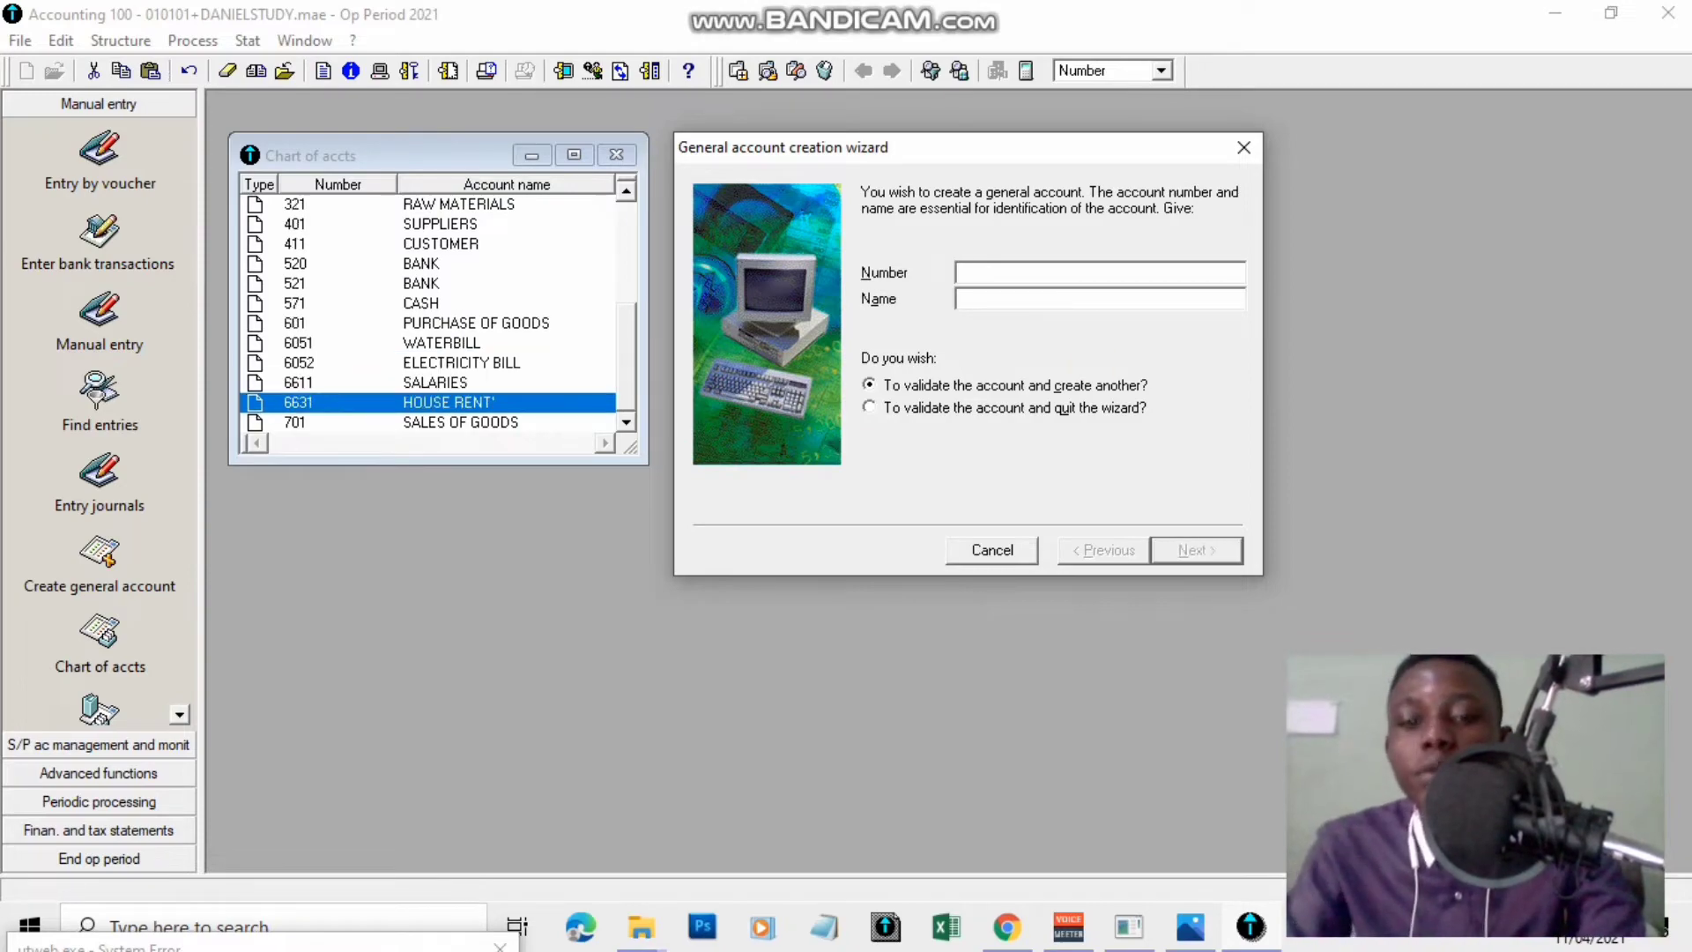
{"action": "left_click", "coordinate": [1192, 927]}
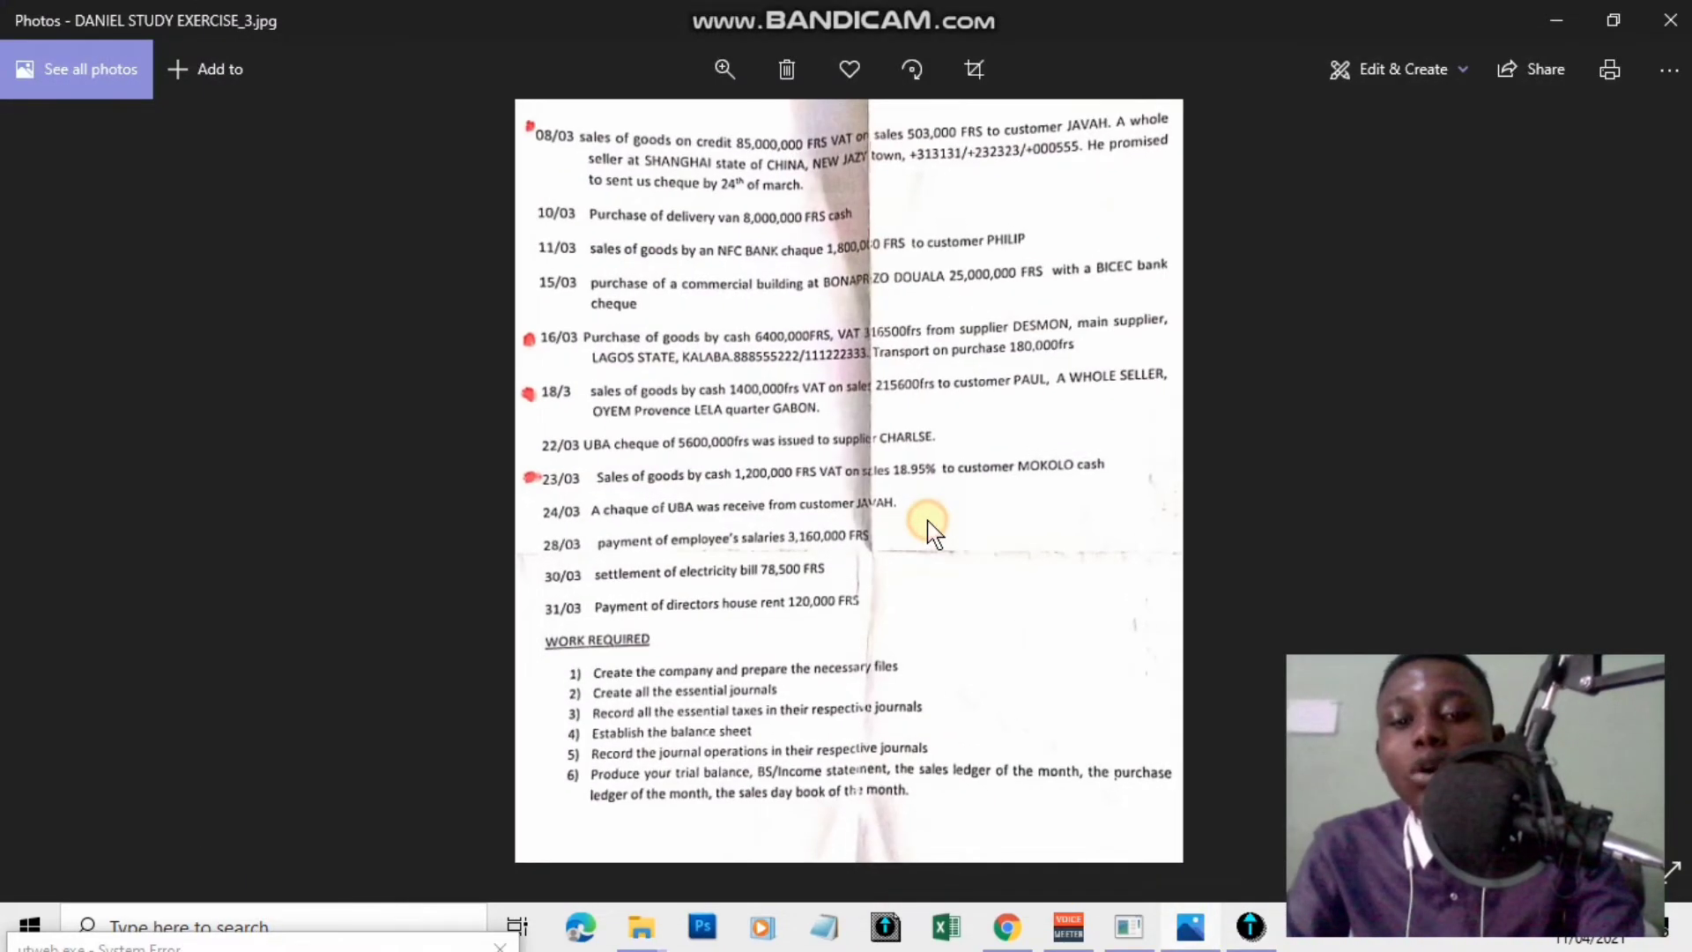
Recheck the March operations in the exercise image in Photos, then return to Accounting 100 and close the general account creation wizard.
{"action": "double_click", "coordinate": [927, 520]}
{"action": "left_click_drag", "start_coordinate": [795, 454], "coordinate": [878, 287]}
{"action": "scroll", "coordinate": [878, 287], "scroll_direction": "down", "scroll_amount": 2}
{"action": "scroll", "coordinate": [982, 448], "scroll_direction": "down", "scroll_amount": 2}
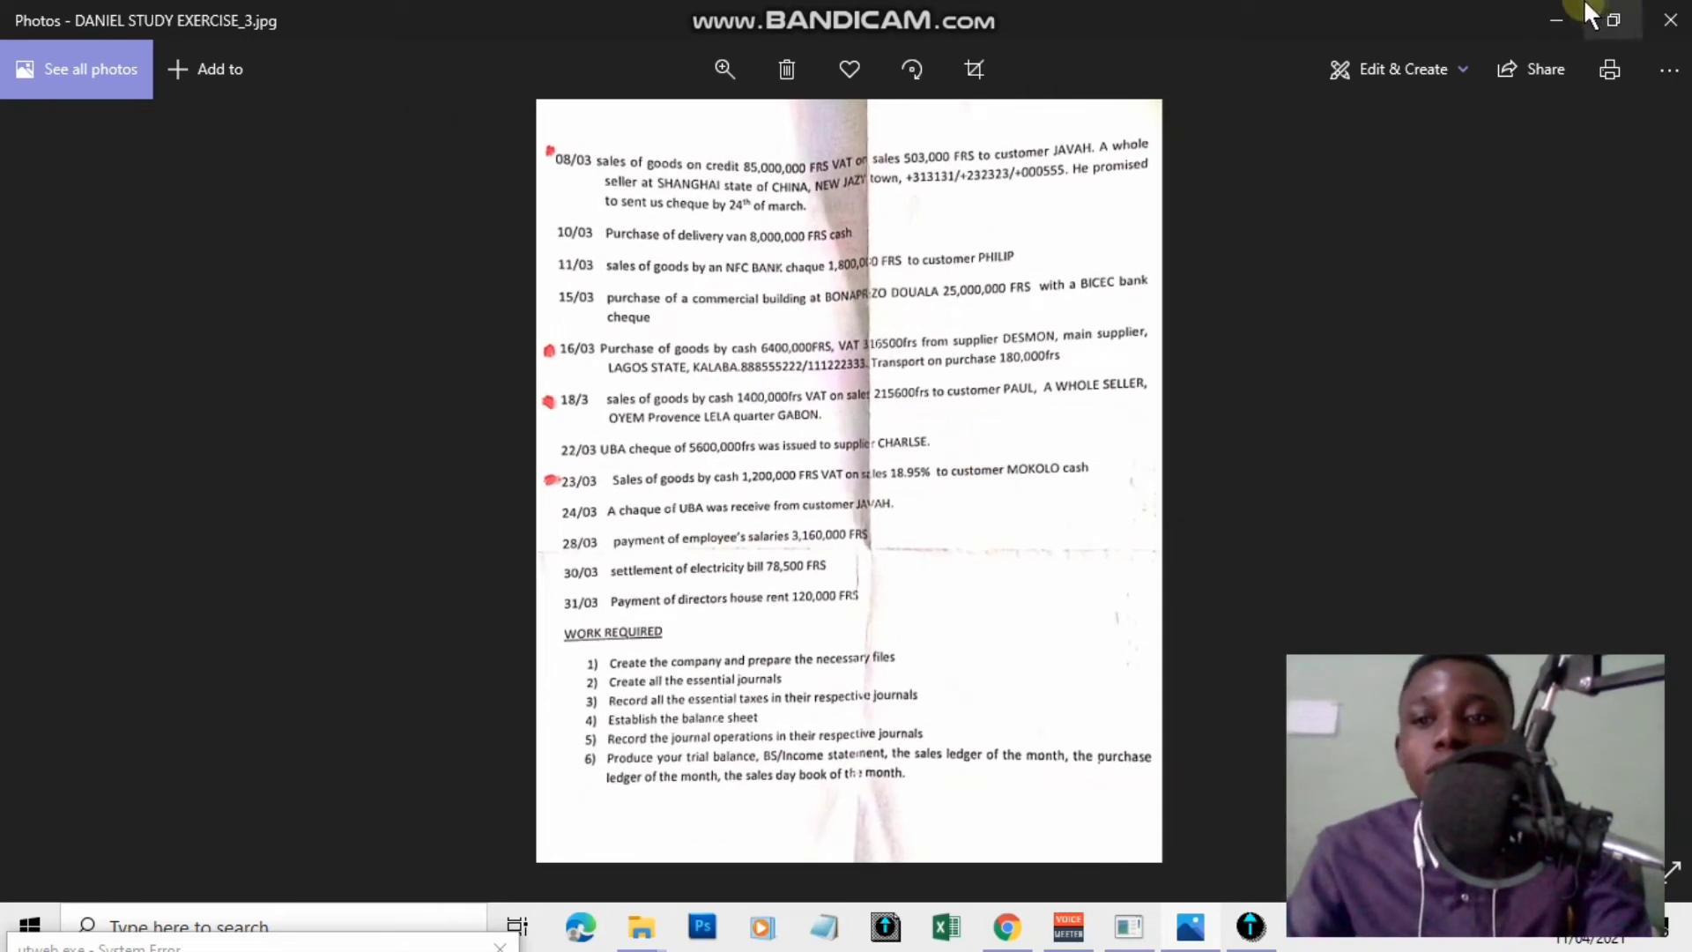
{"action": "left_click", "coordinate": [1555, 19]}
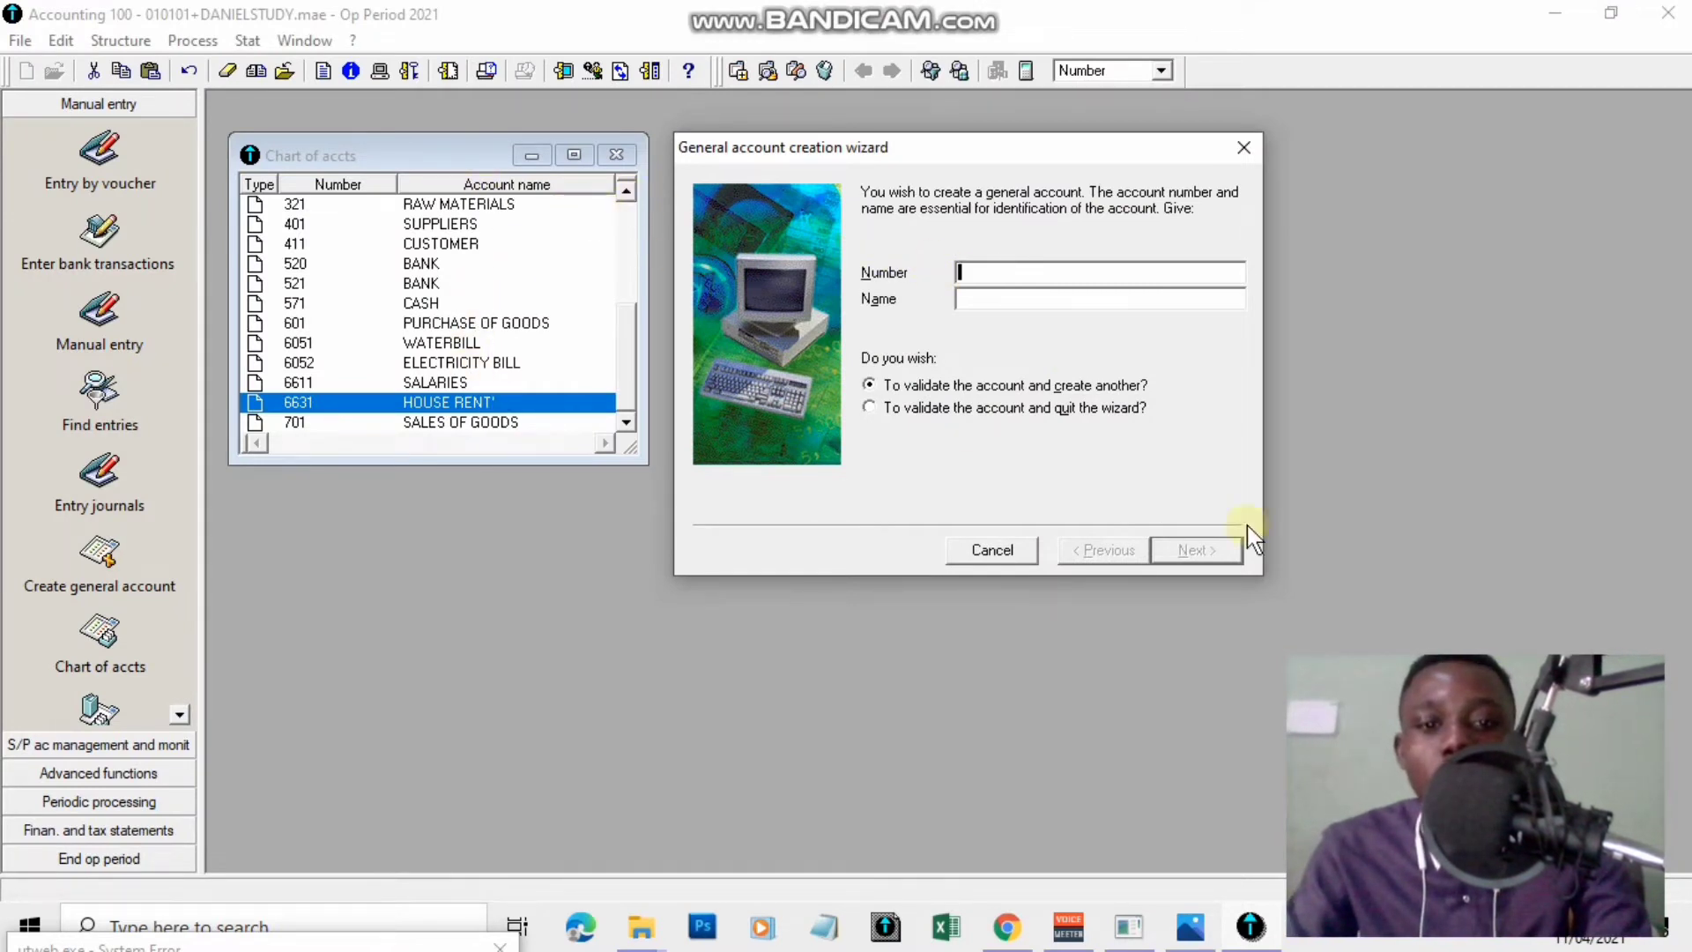
{"action": "left_click", "coordinate": [1246, 152]}
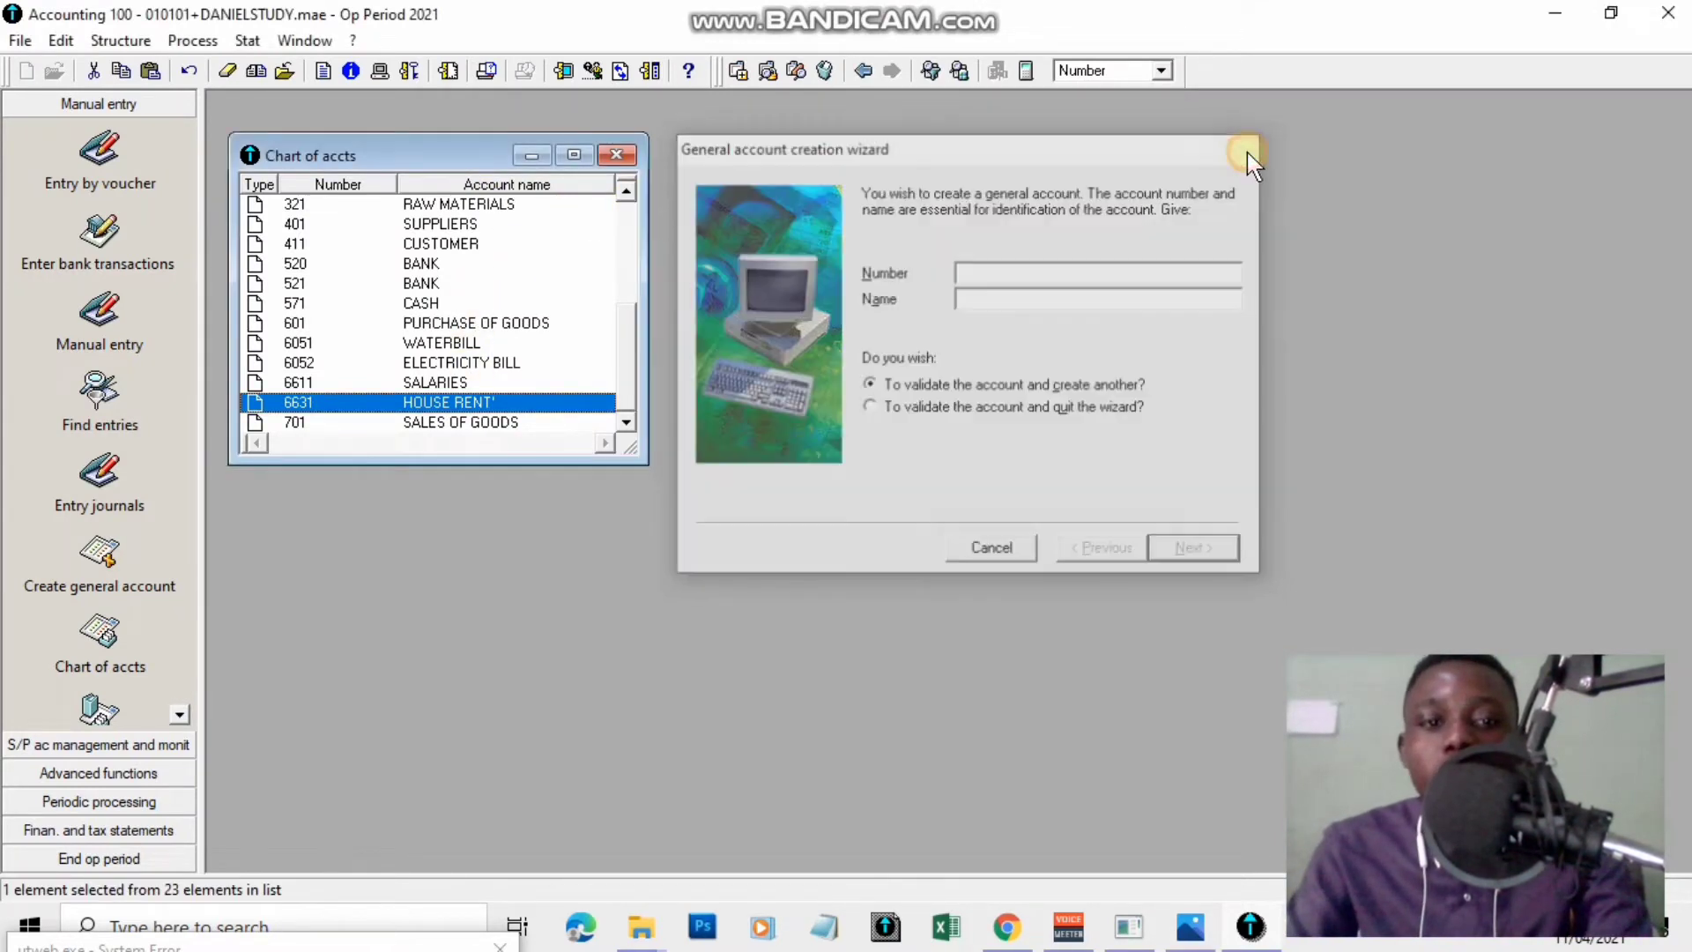
Correct the name of general account 6631 to HOUSE RENT and close its record.
{"action": "mouse_move", "coordinate": [631, 332]}
{"action": "left_mouse_down"}
{"action": "mouse_move", "coordinate": [631, 215]}
{"action": "mouse_move", "coordinate": [616, 359]}
{"action": "left_mouse_up"}
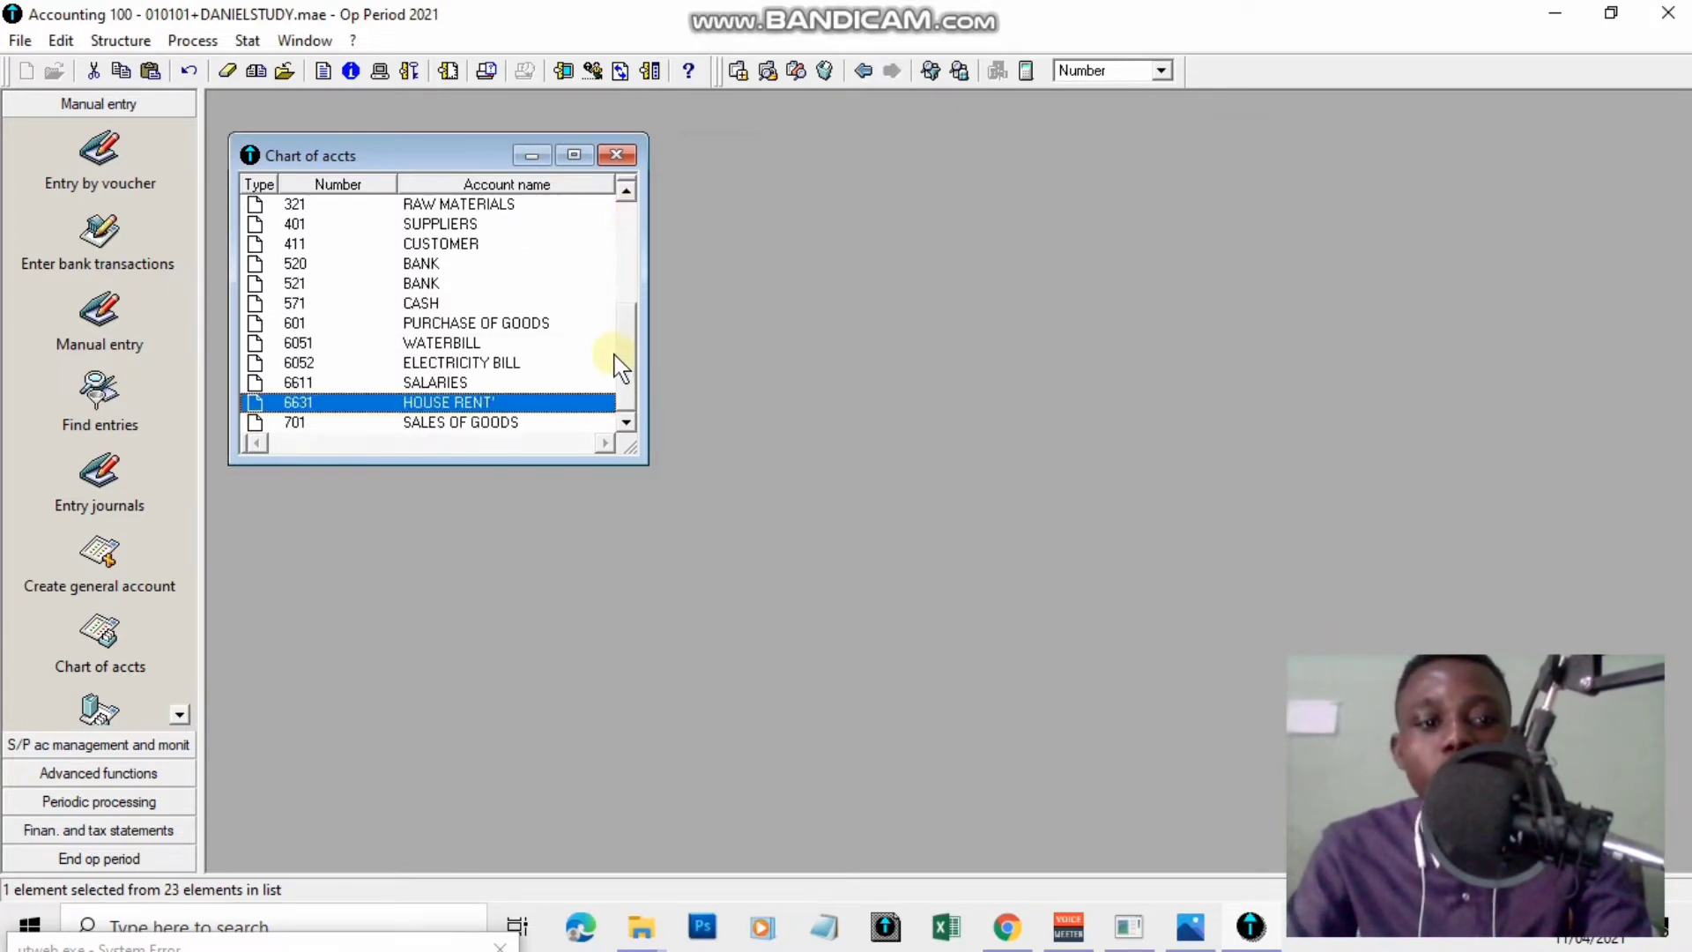
{"action": "double_click", "coordinate": [575, 402]}
{"action": "left_click", "coordinate": [579, 284]}
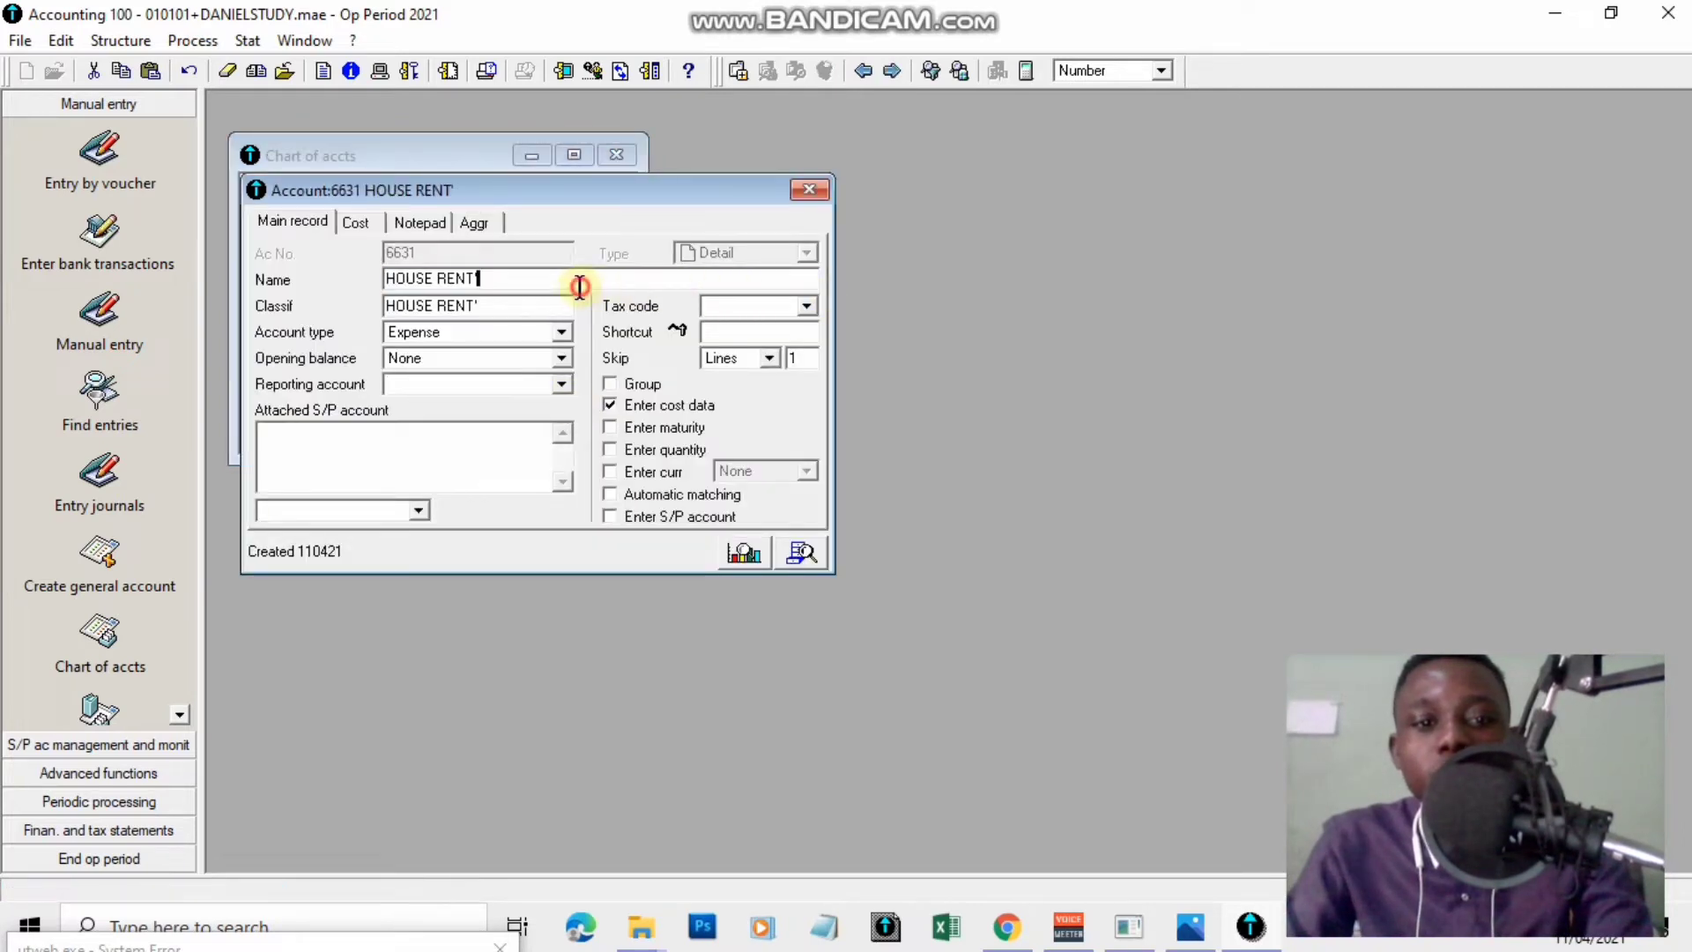
{"action": "key", "text": "BackSpace"}
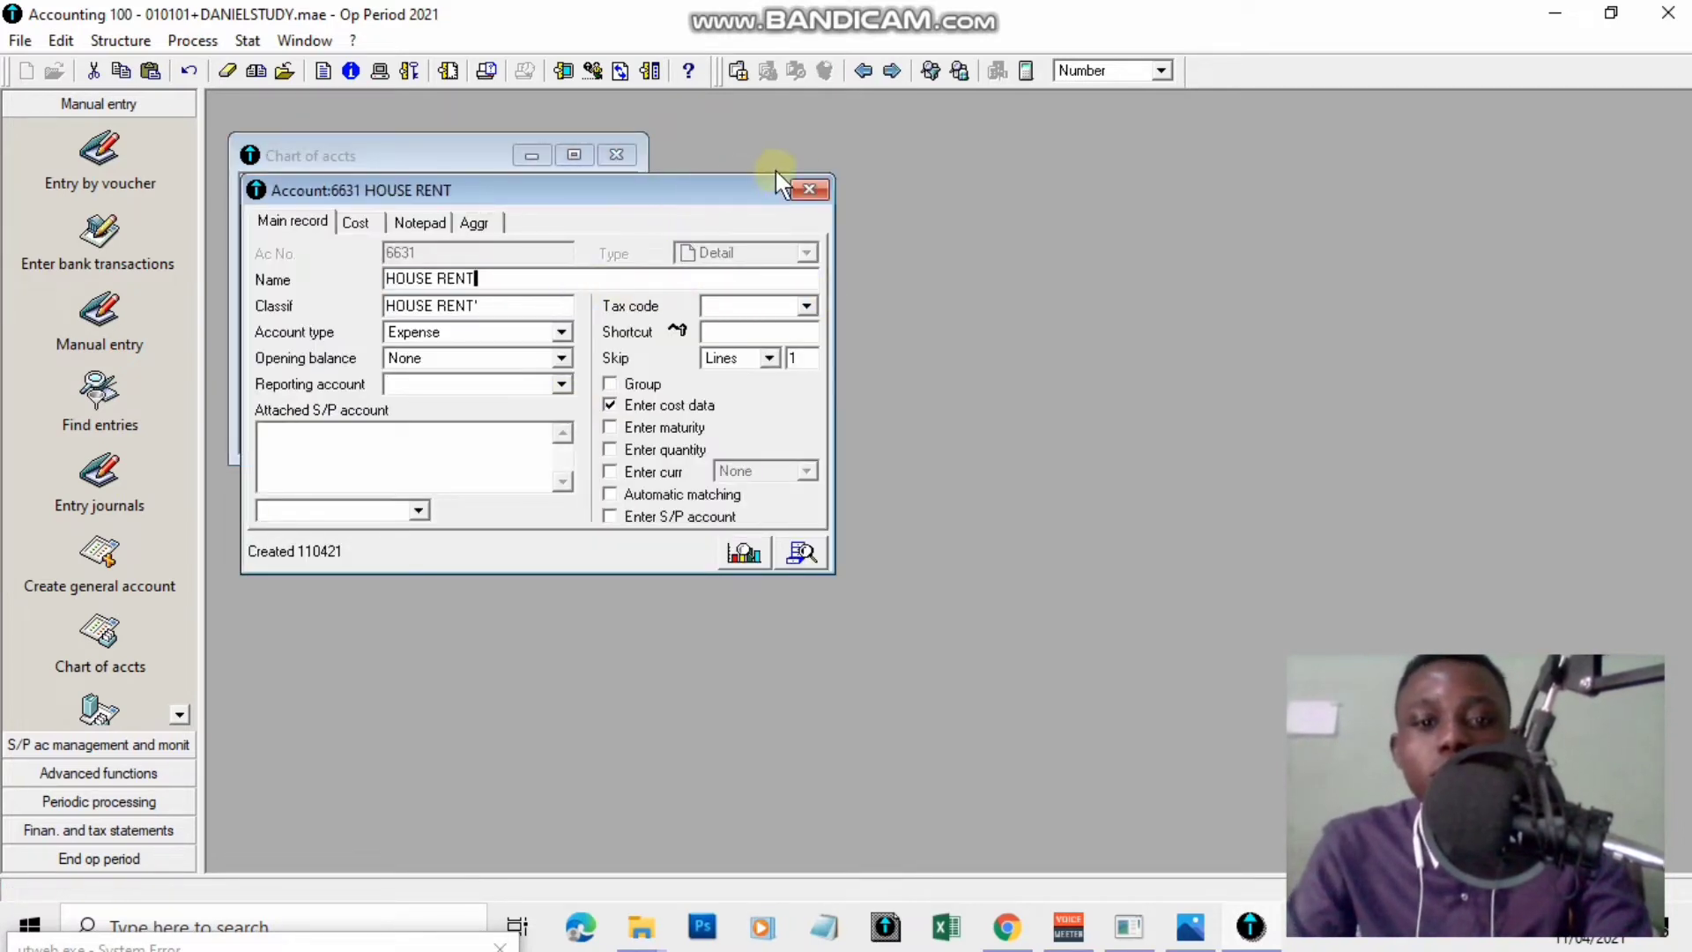
{"action": "left_click", "coordinate": [809, 190]}
Review the full chart of accounts from 101 CAPITAL to 701 SALES OF GOODS and close the list.
{"action": "left_click", "coordinate": [625, 345]}
{"action": "left_click_drag", "start_coordinate": [625, 346], "coordinate": [650, 176]}
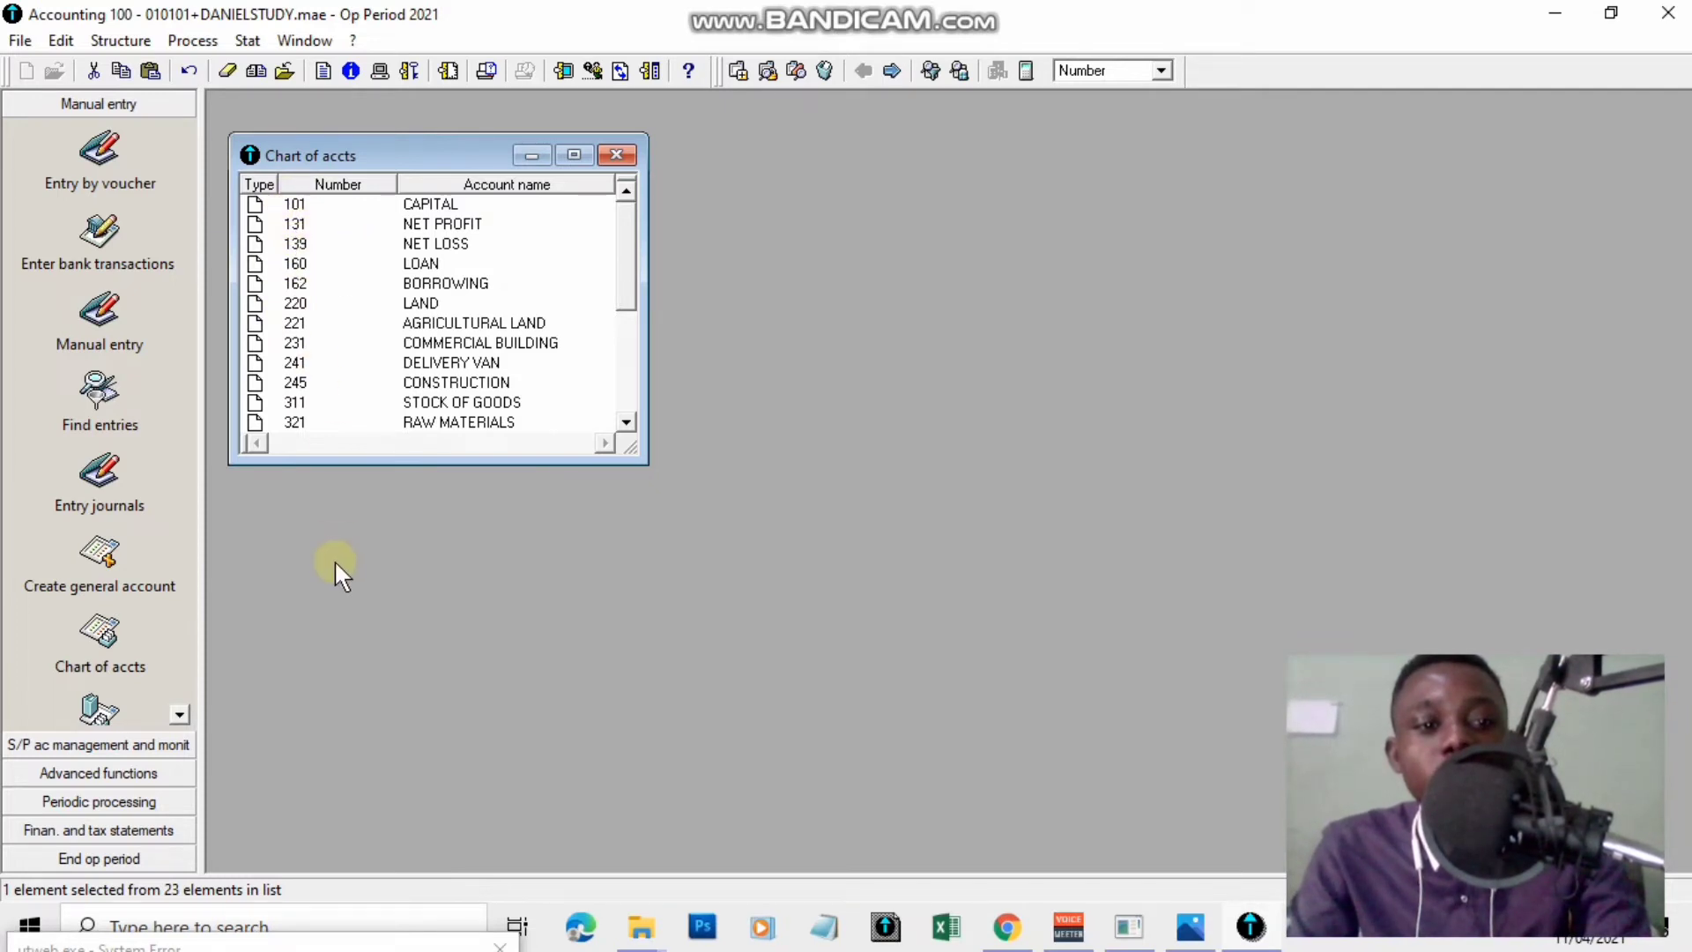
{"action": "left_click_drag", "start_coordinate": [627, 240], "coordinate": [627, 366]}
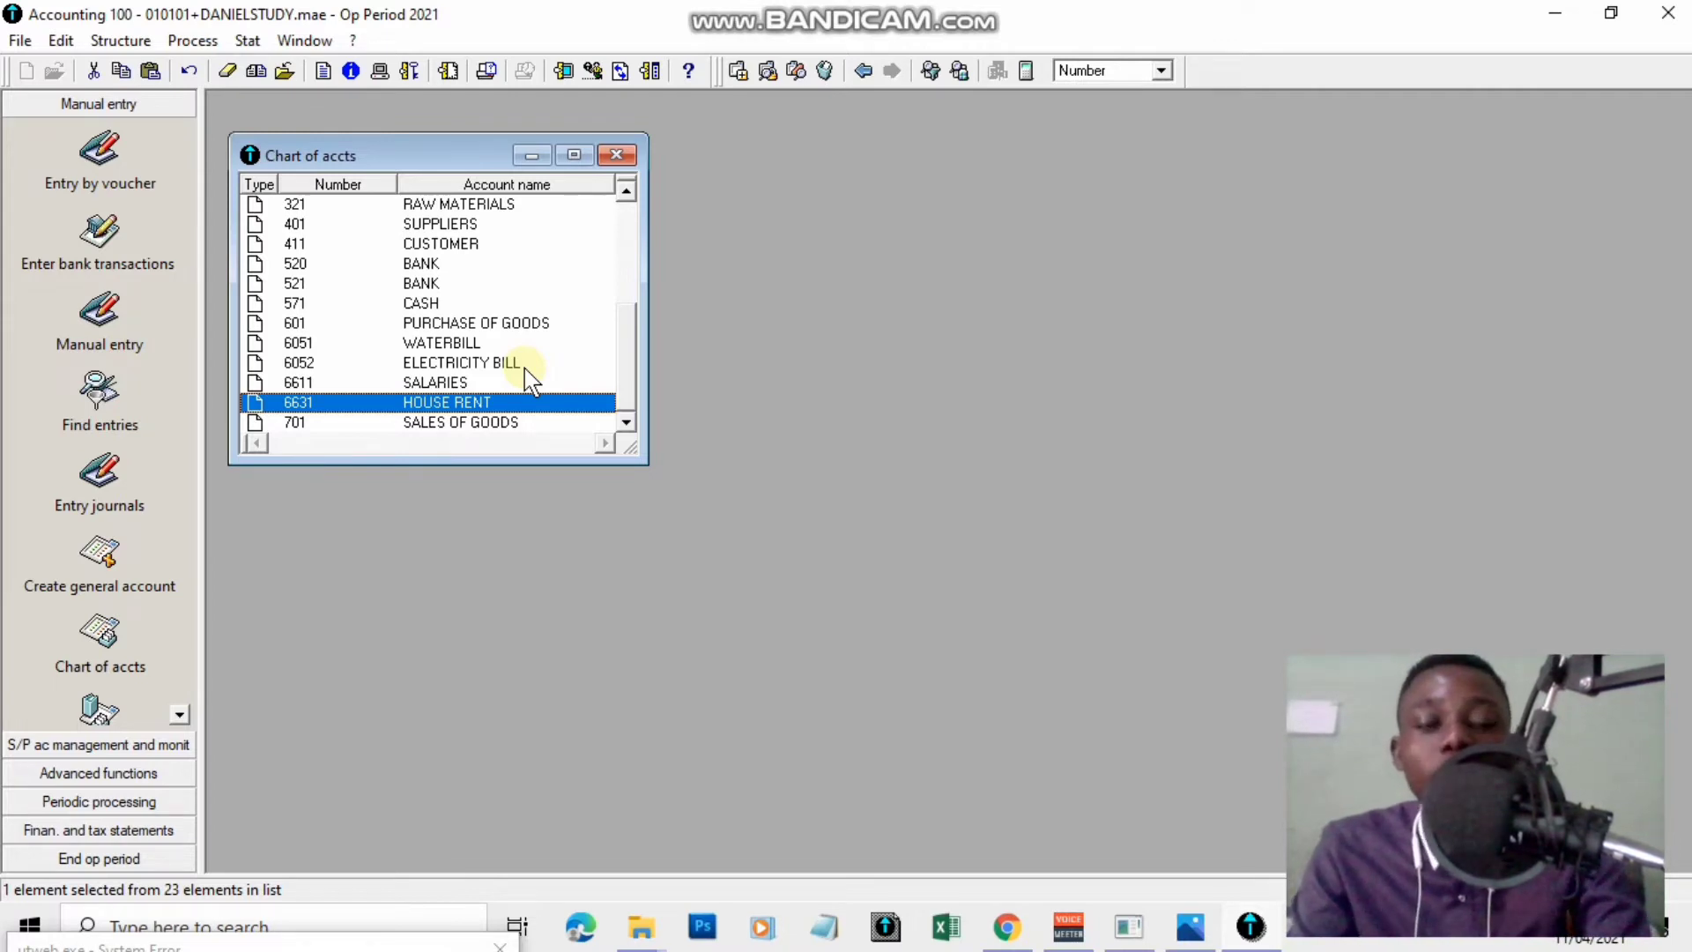
{"action": "left_click", "coordinate": [616, 156]}
Open the S/P chart and add a new account record to it.
{"action": "left_click", "coordinate": [152, 39]}
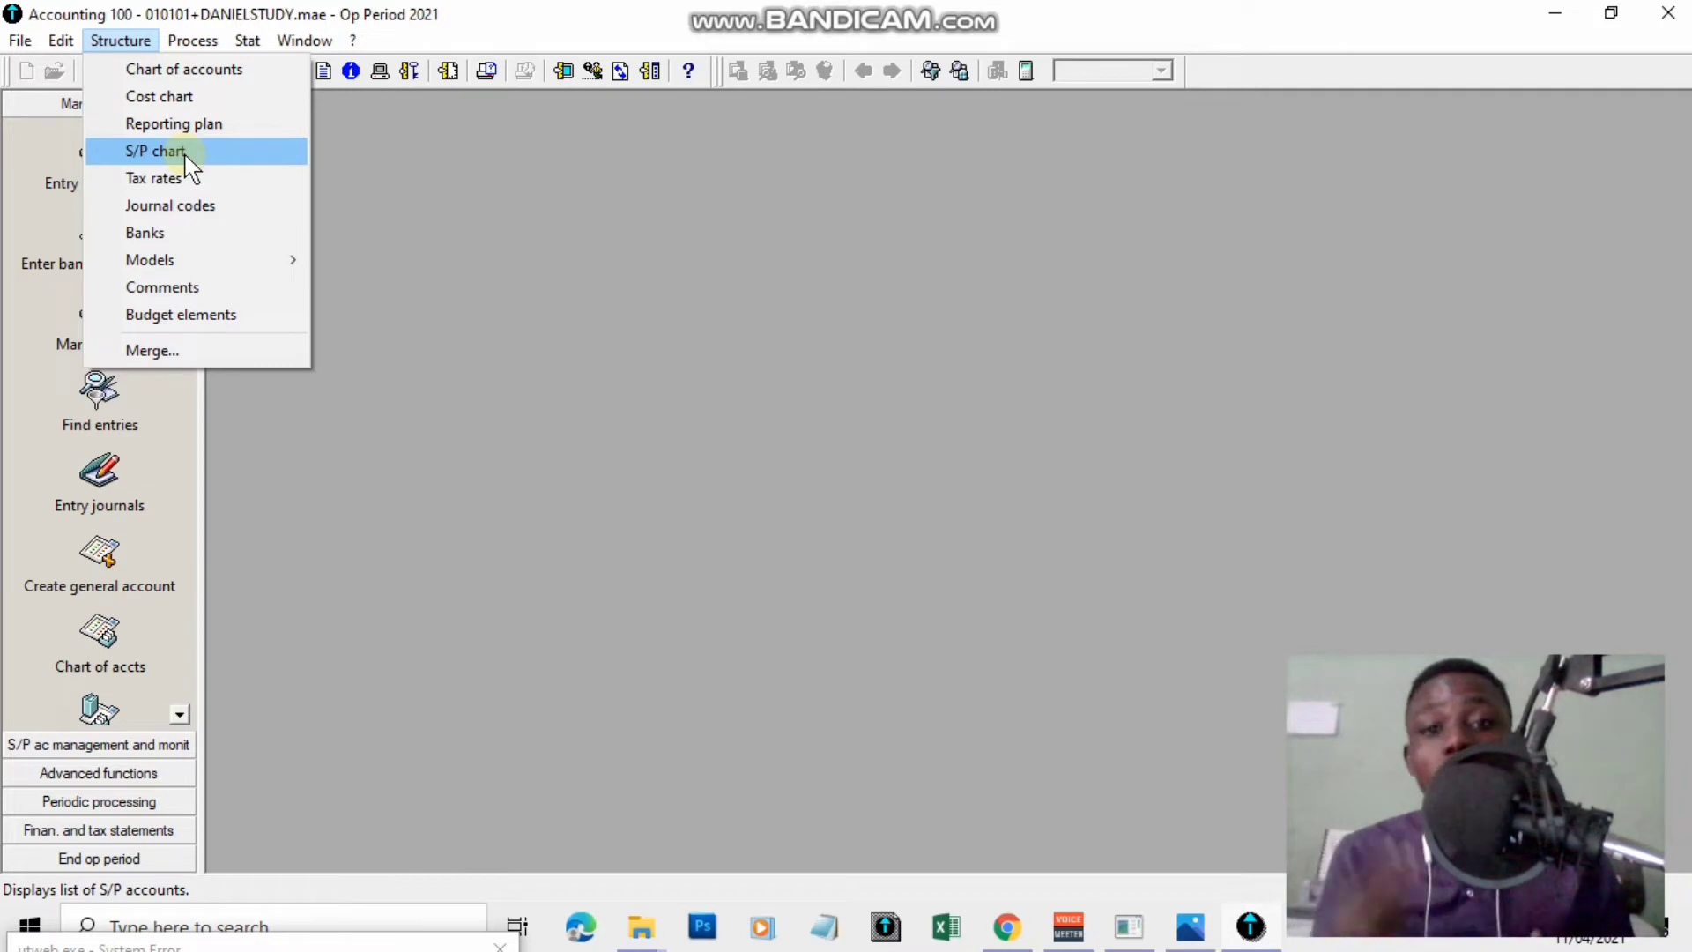
{"action": "left_click", "coordinate": [176, 151]}
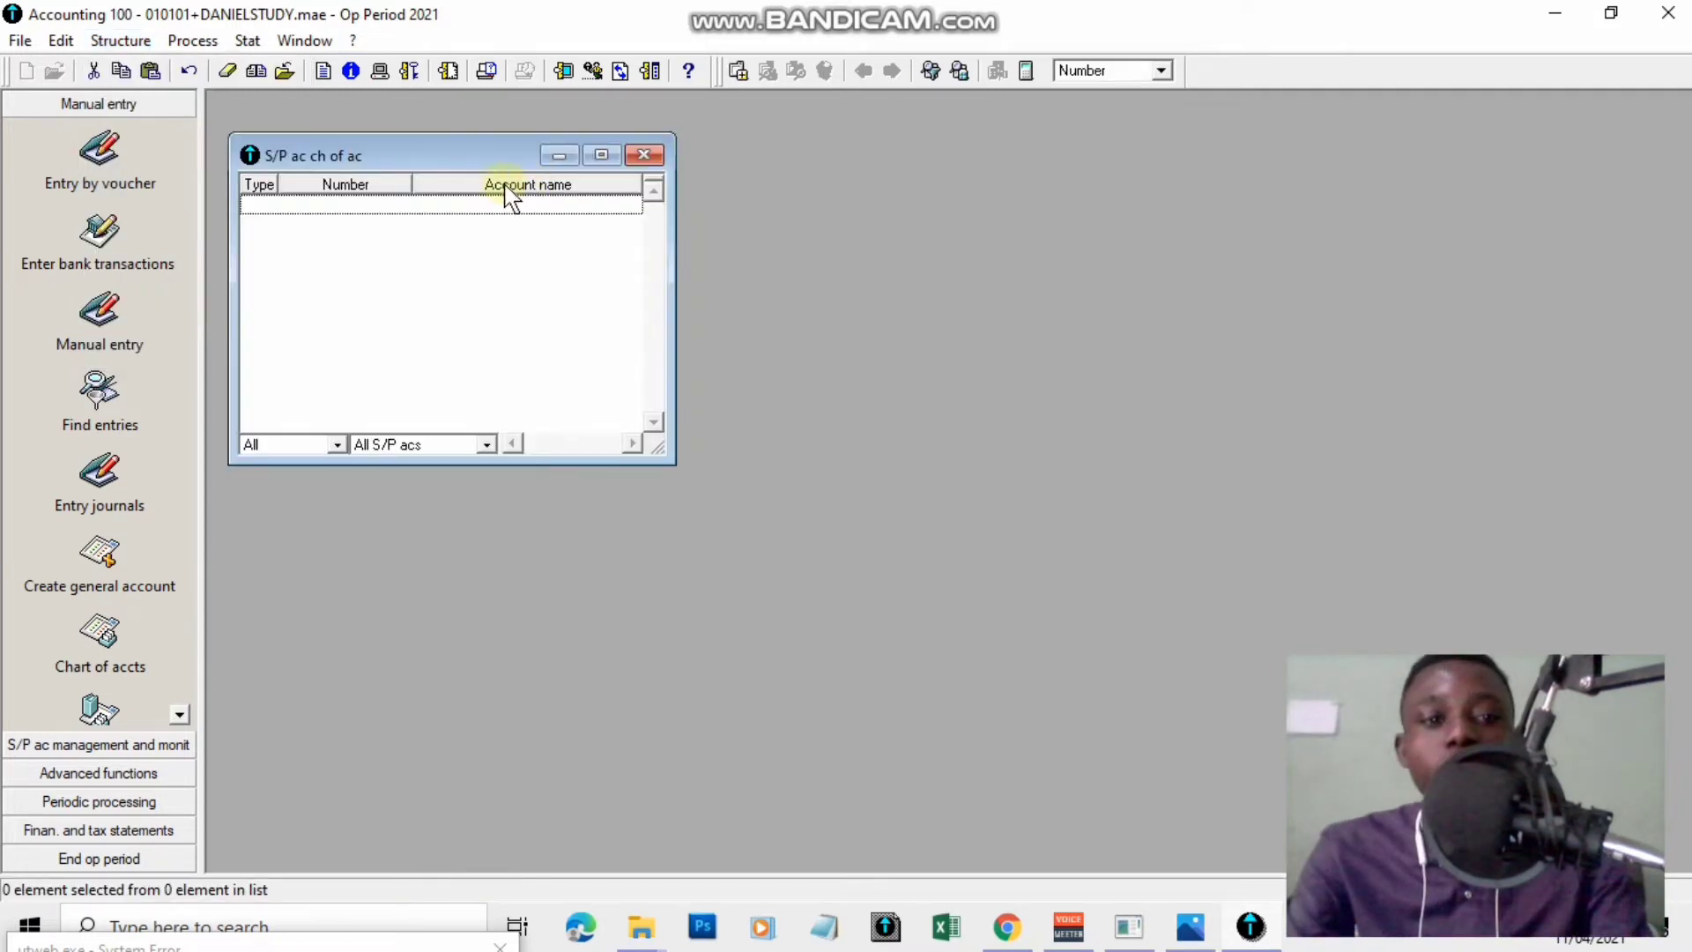
{"action": "right_click", "coordinate": [405, 214]}
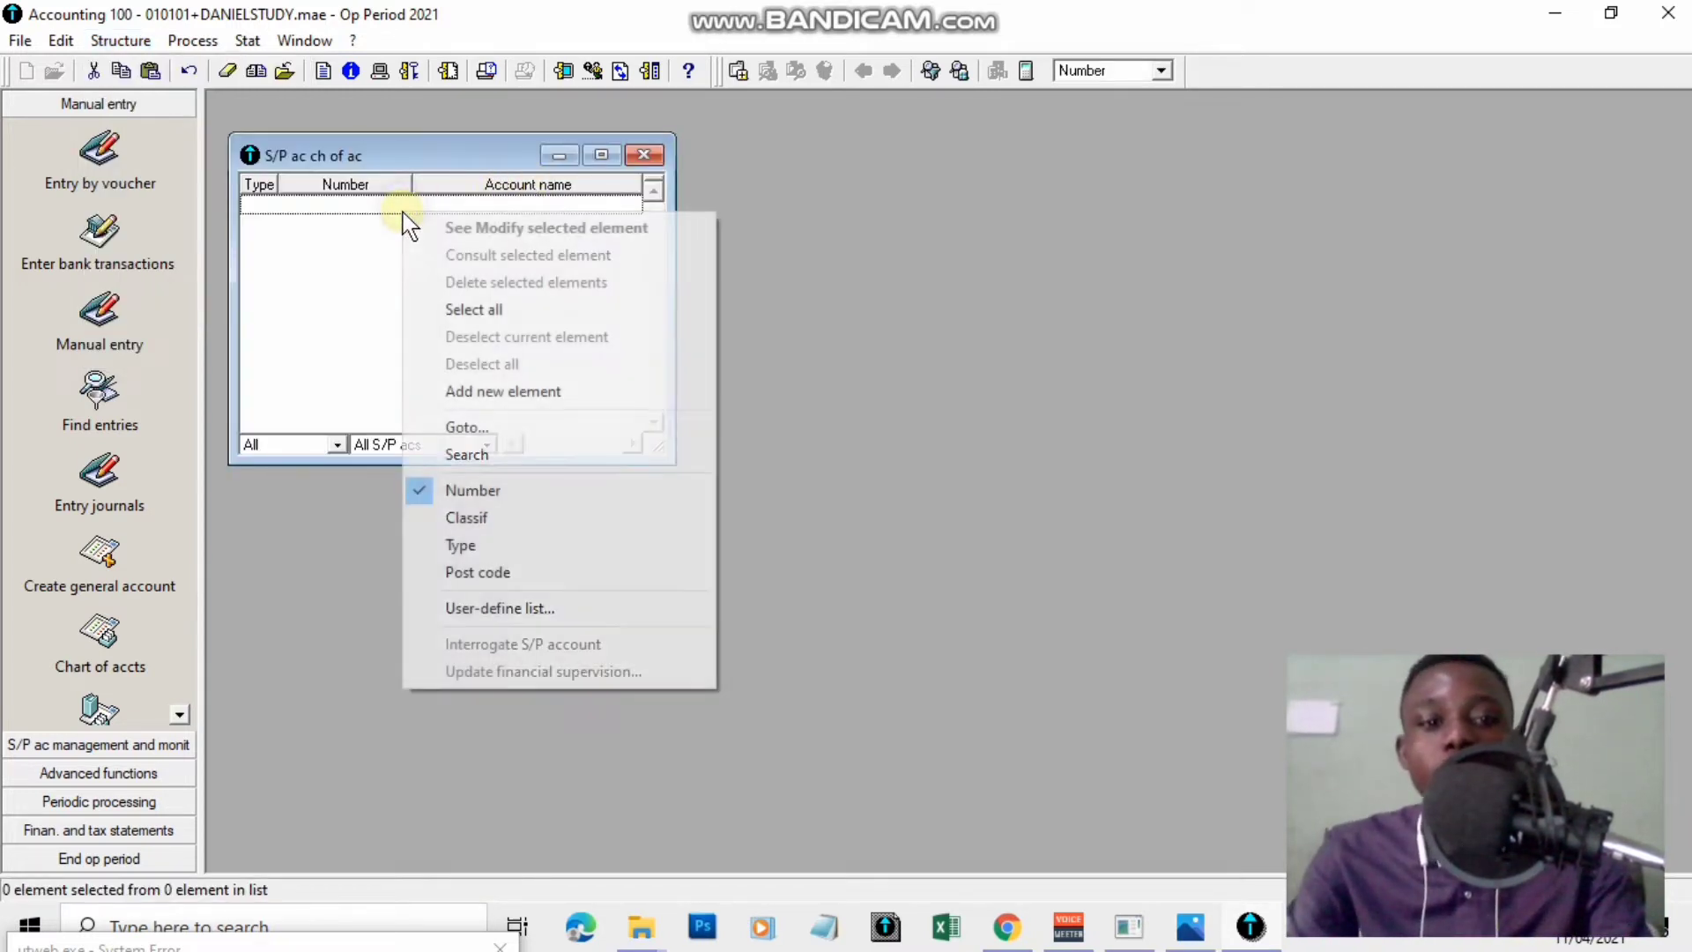
{"action": "left_click", "coordinate": [604, 391]}
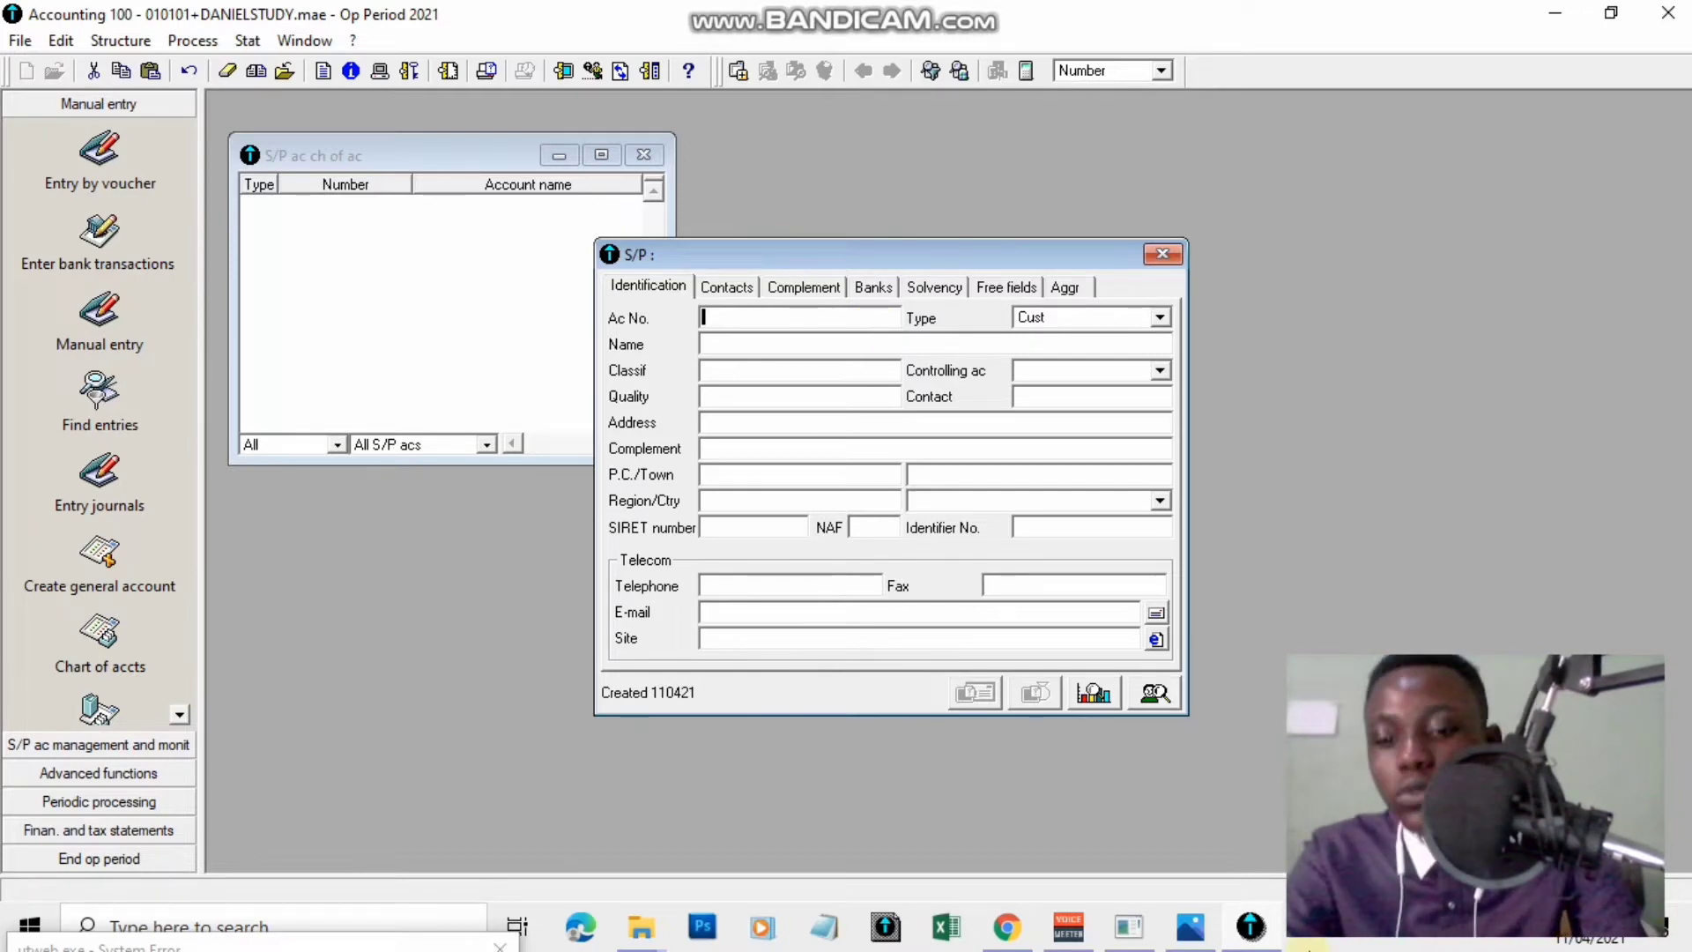
Check the opening suppliers in the exercise image in Photos, and give the new S/P account number 4011 and type Supplier in Accounting 100.
{"action": "left_click", "coordinate": [1190, 925]}
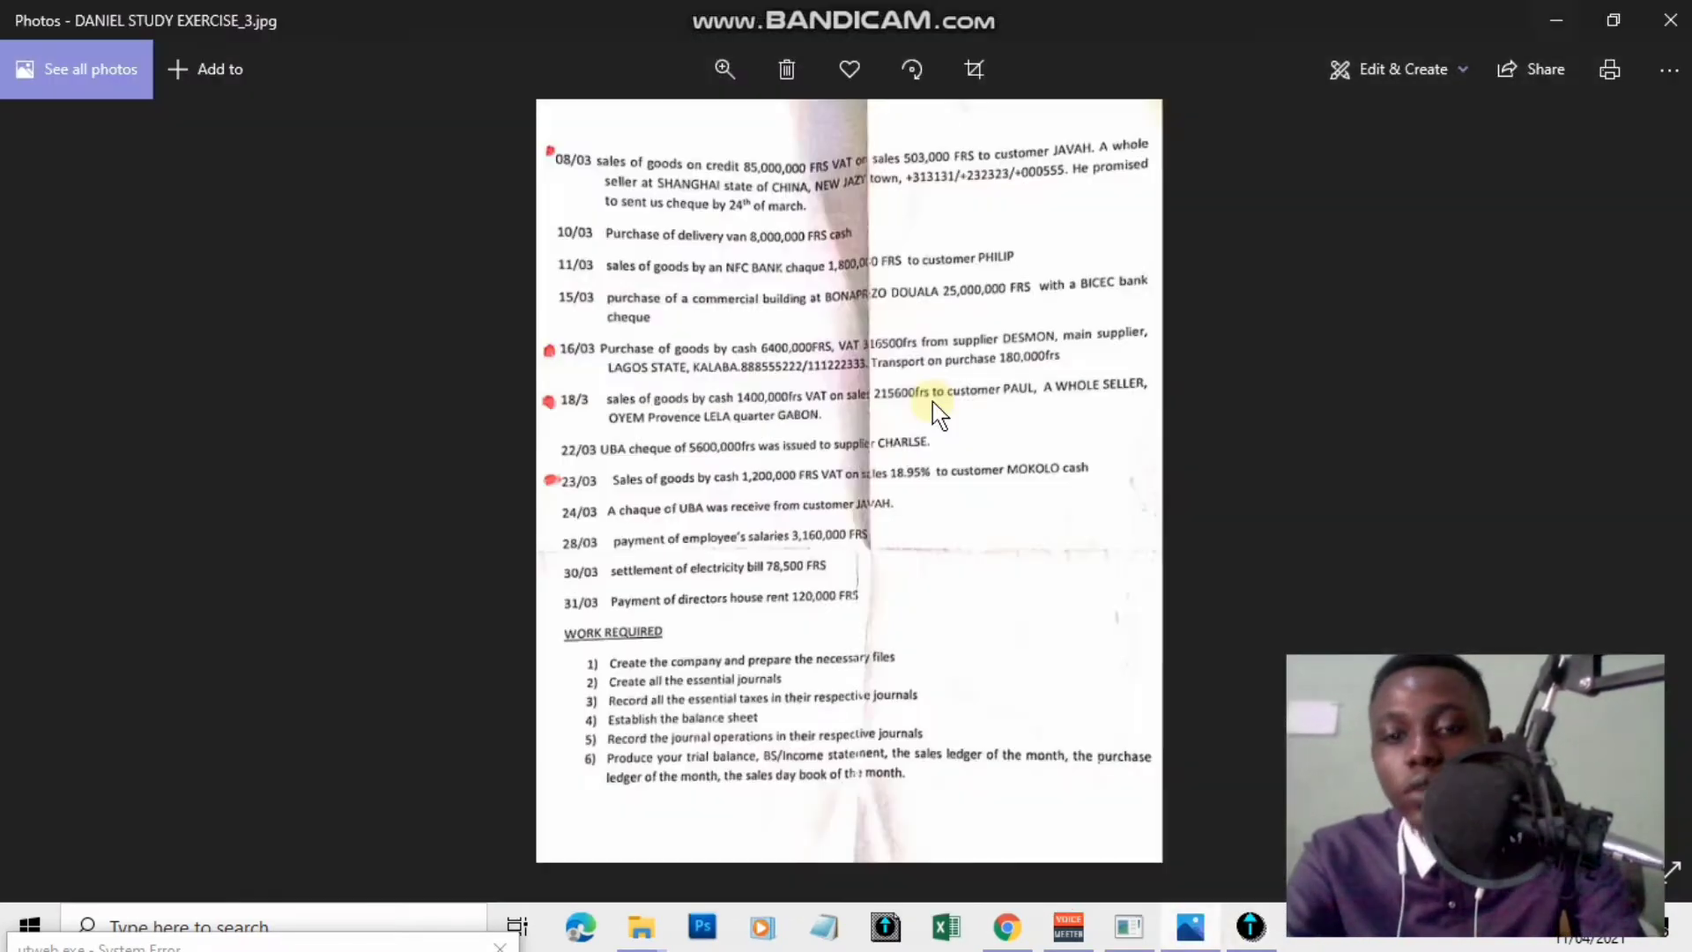
{"action": "key", "text": "Left"}
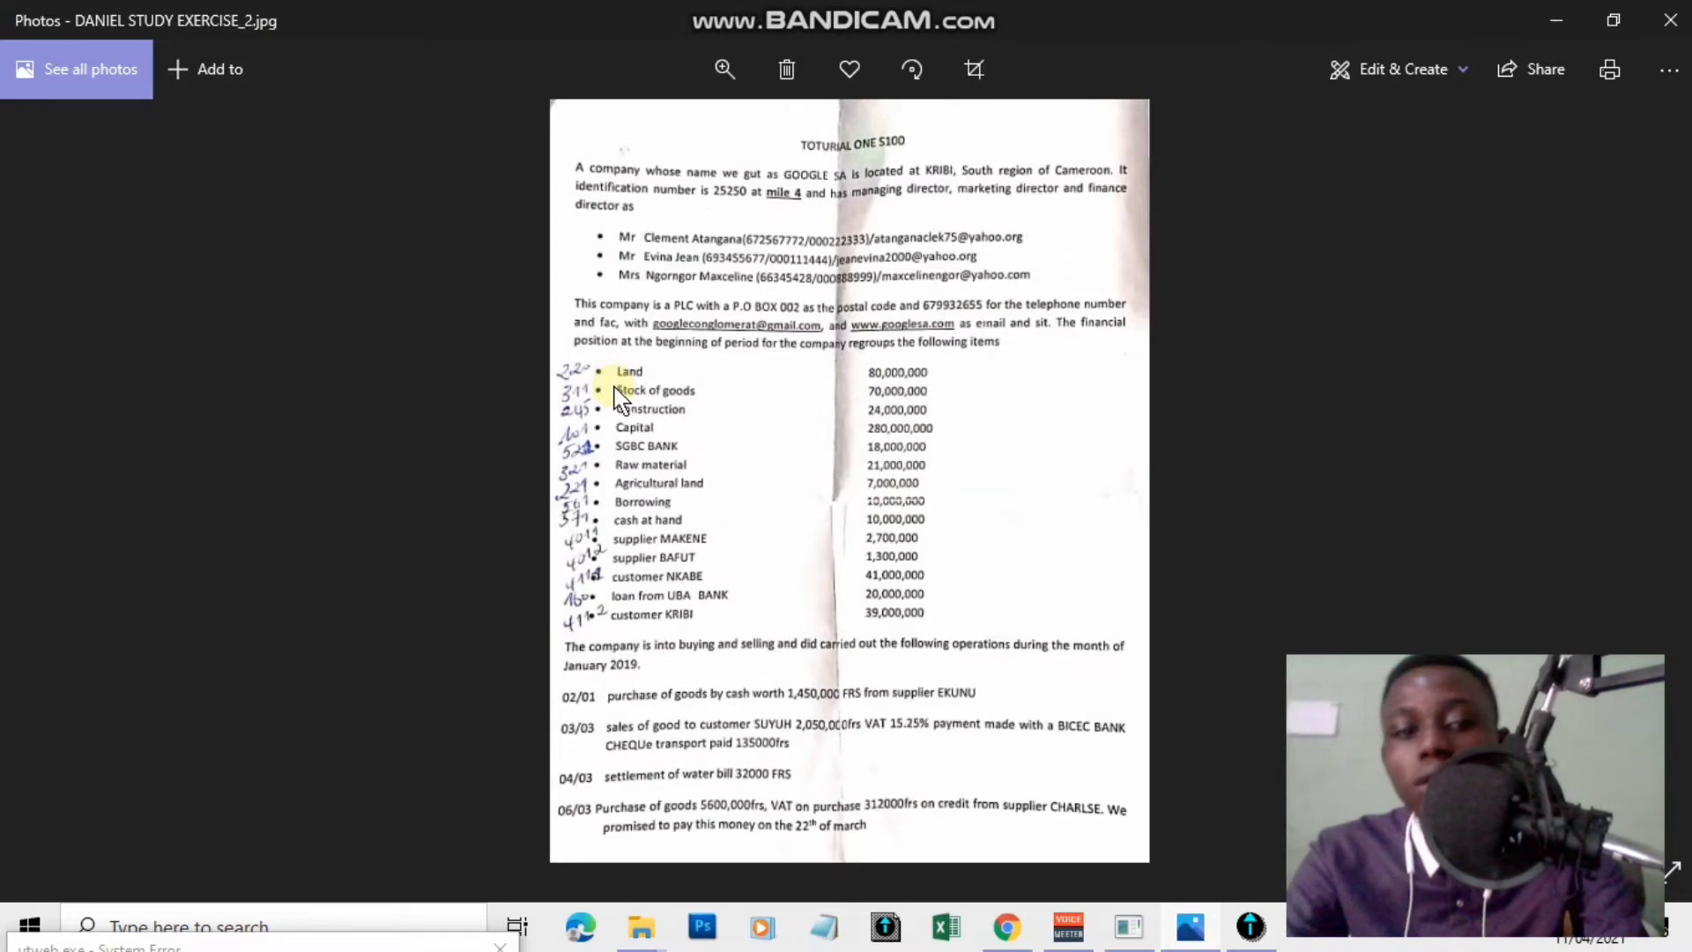
{"action": "scroll", "coordinate": [617, 399], "scroll_direction": "up", "scroll_amount": 3}
{"action": "left_click_drag", "start_coordinate": [536, 605], "coordinate": [722, 333]}
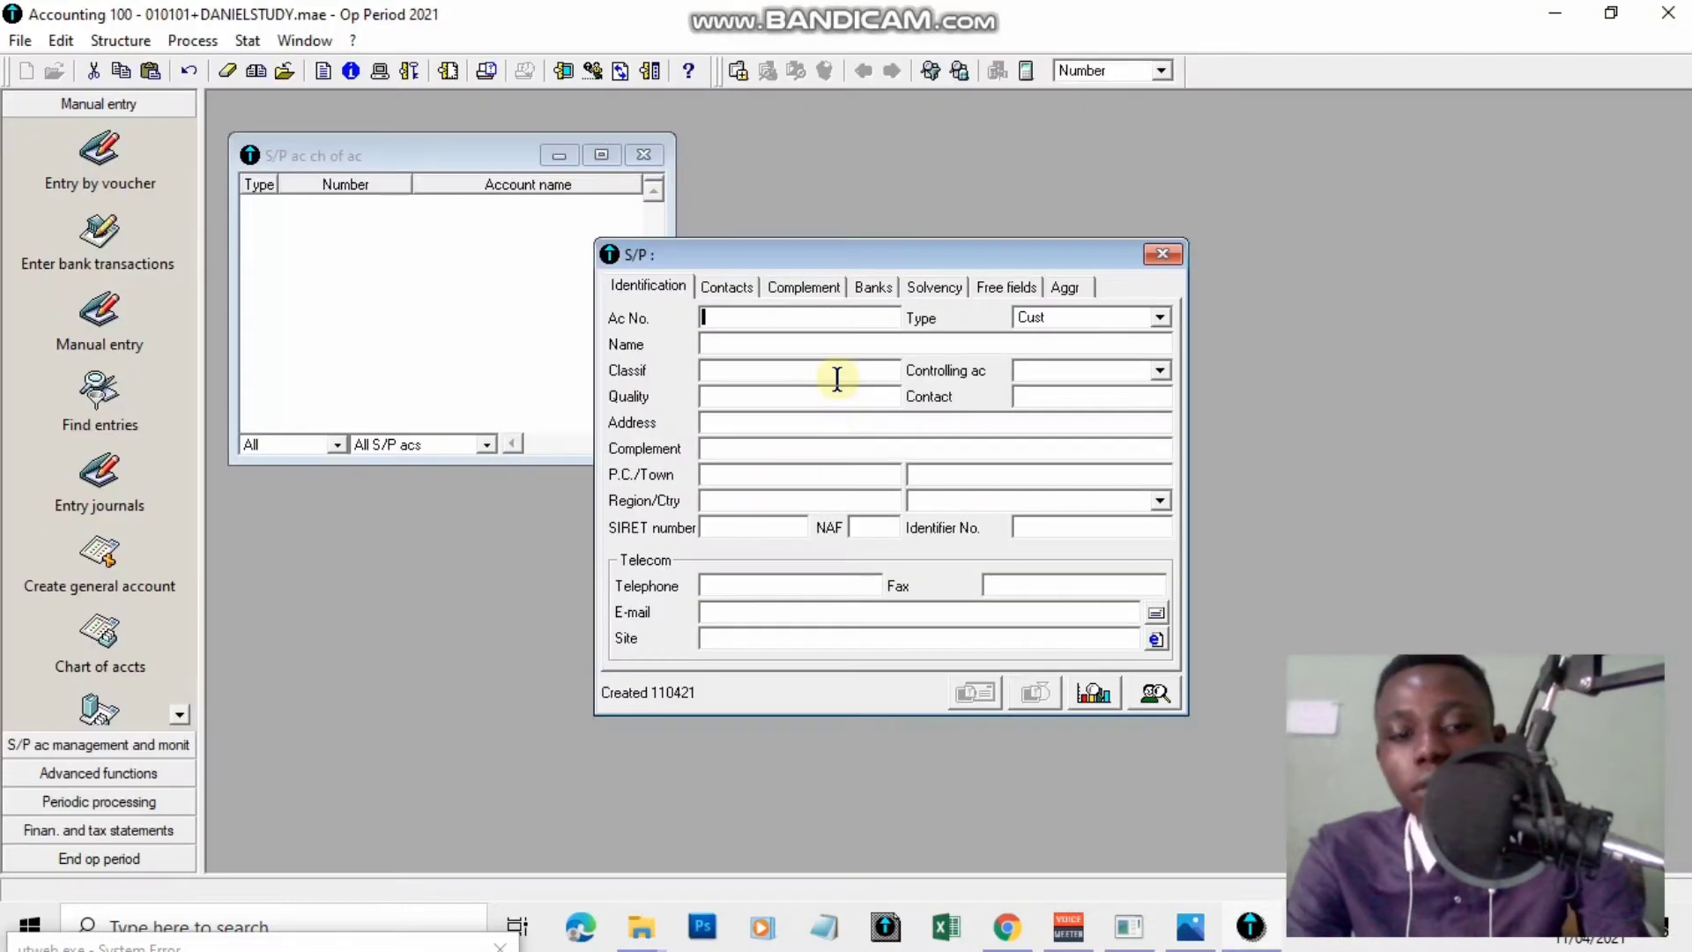
{"action": "type", "text": "4"}
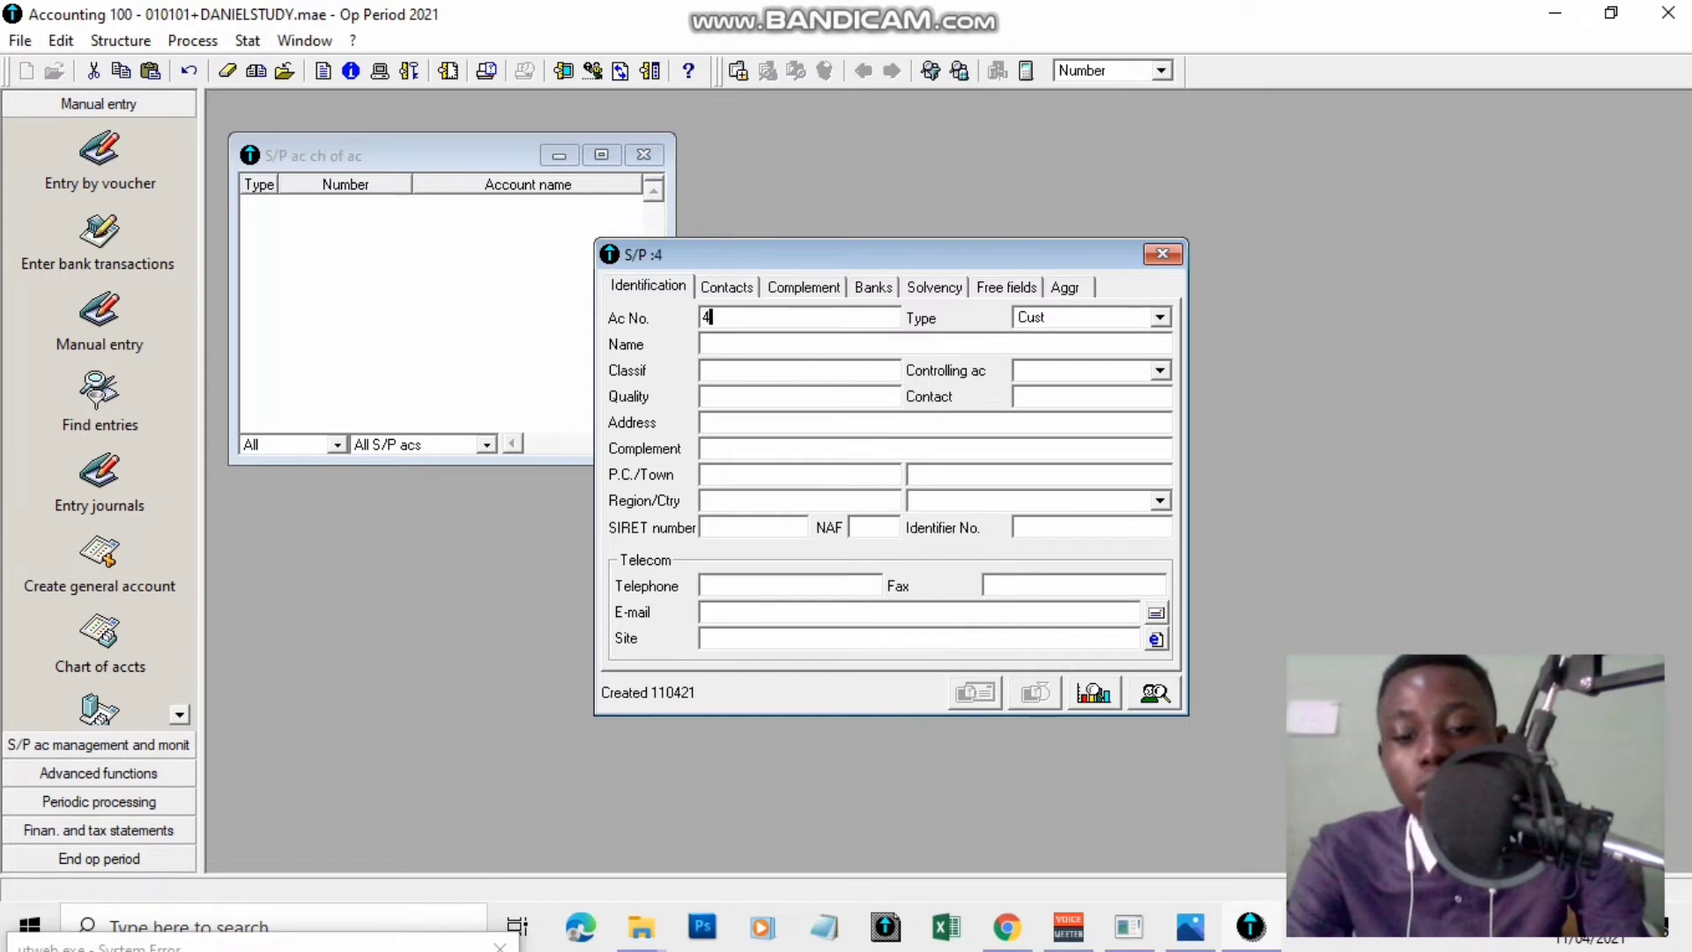
{"action": "type", "text": "01"}
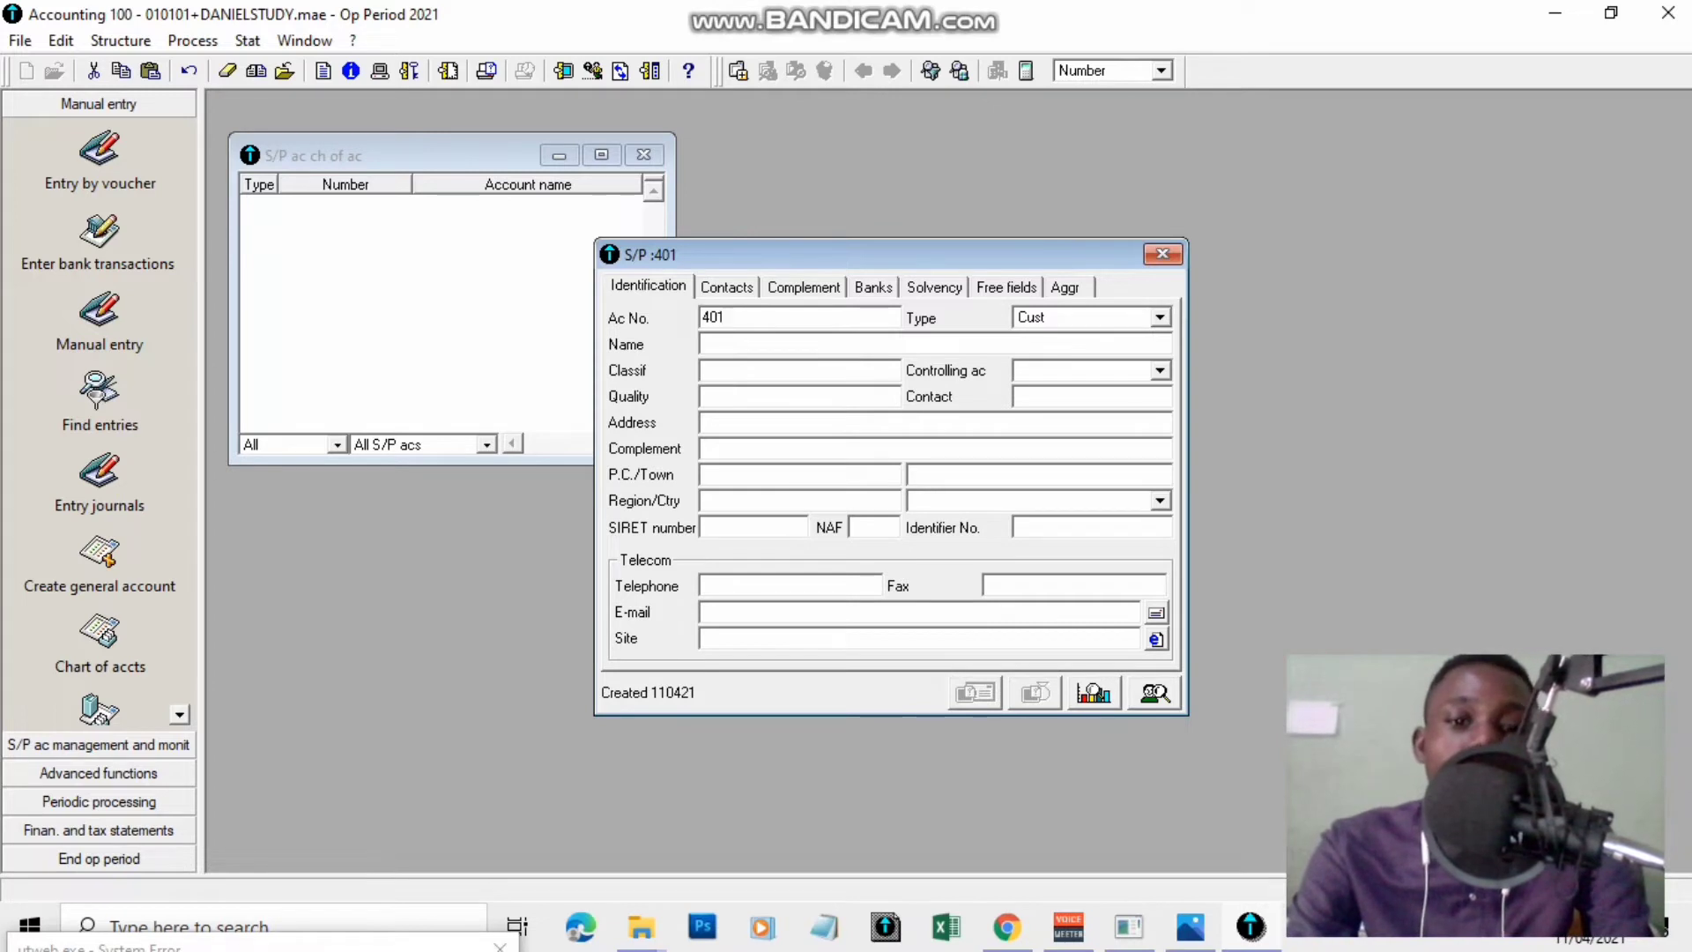
{"action": "type", "text": "1"}
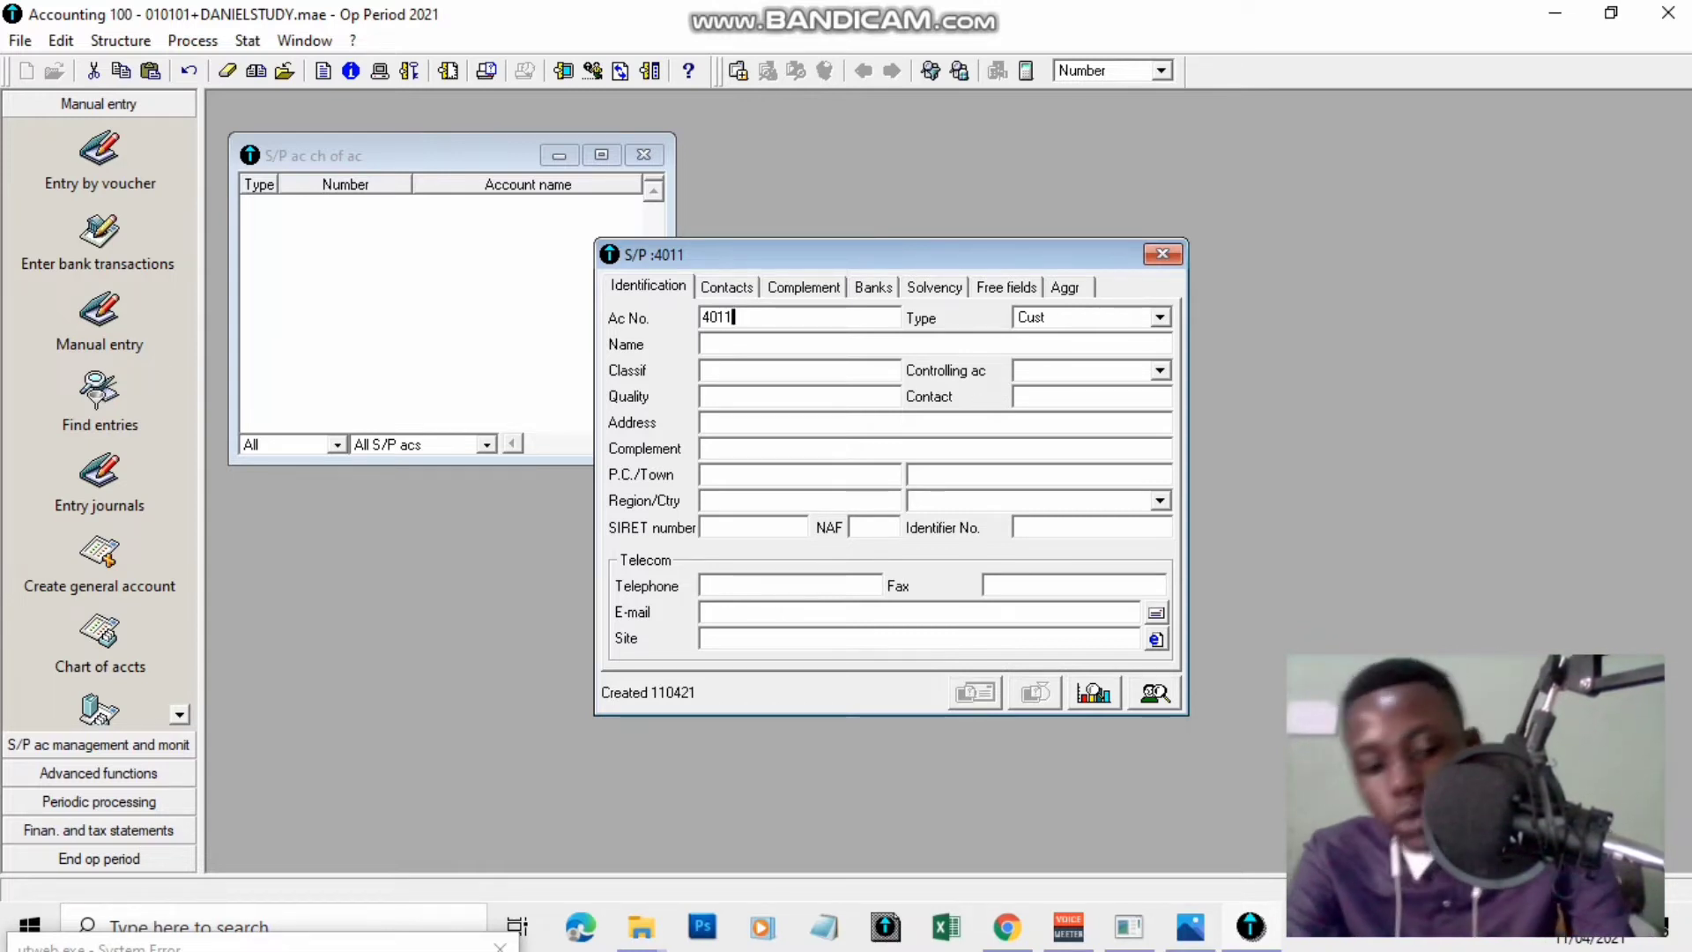
{"action": "key", "text": "Tab"}
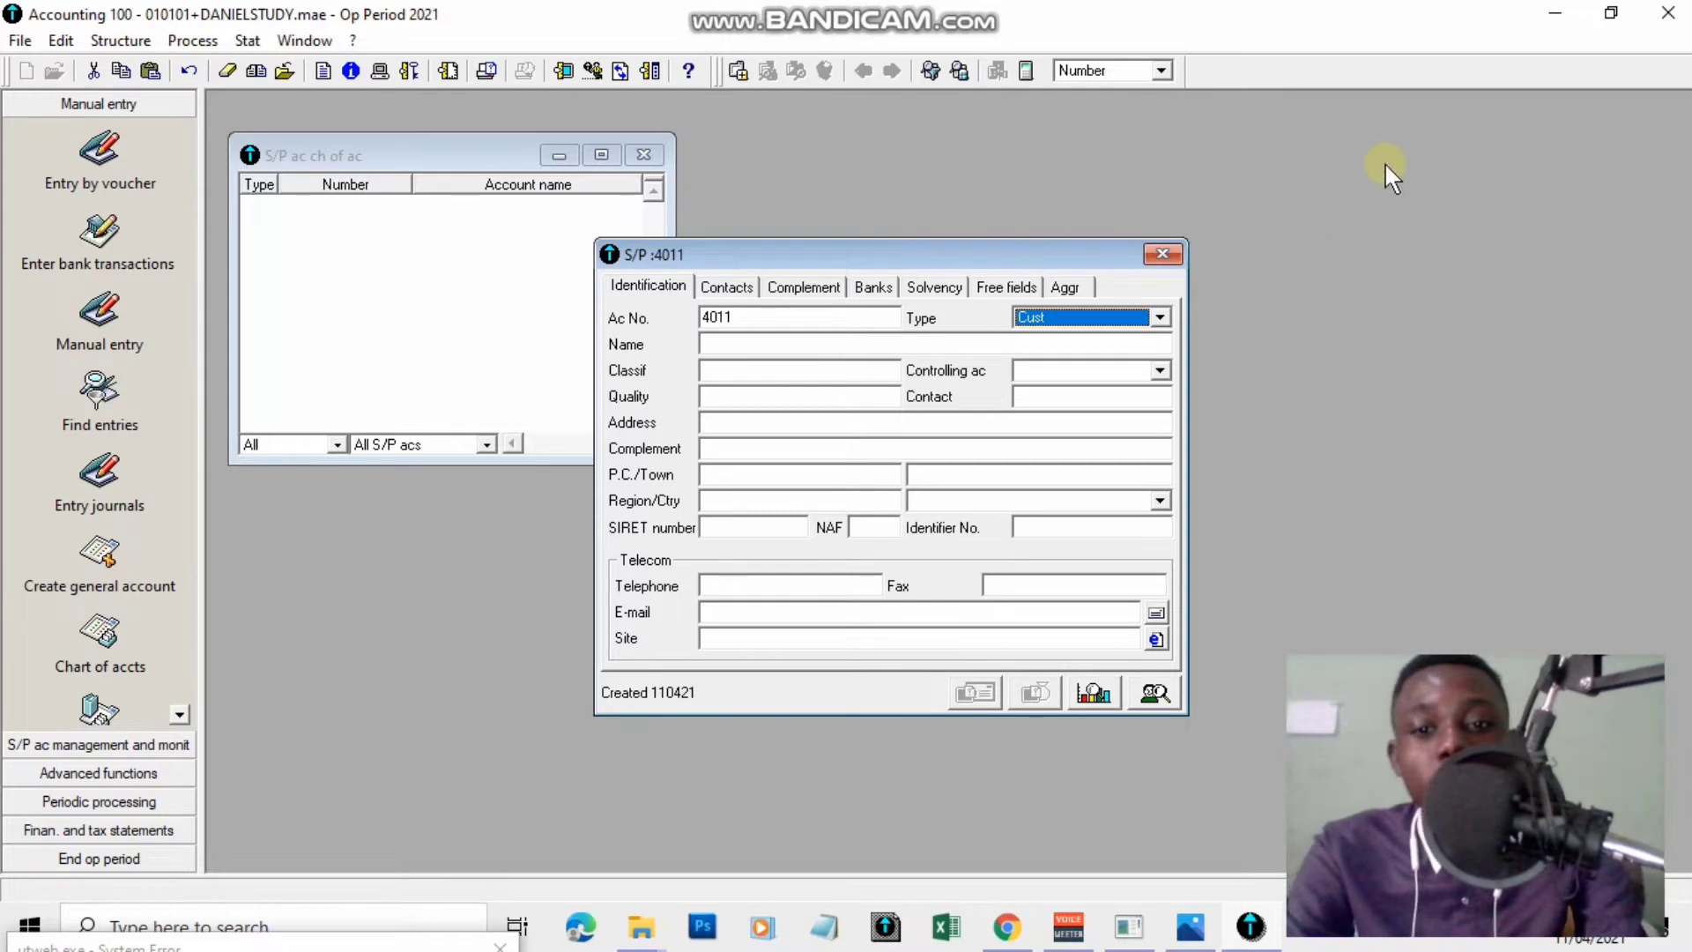
{"action": "left_click", "coordinate": [1161, 319]}
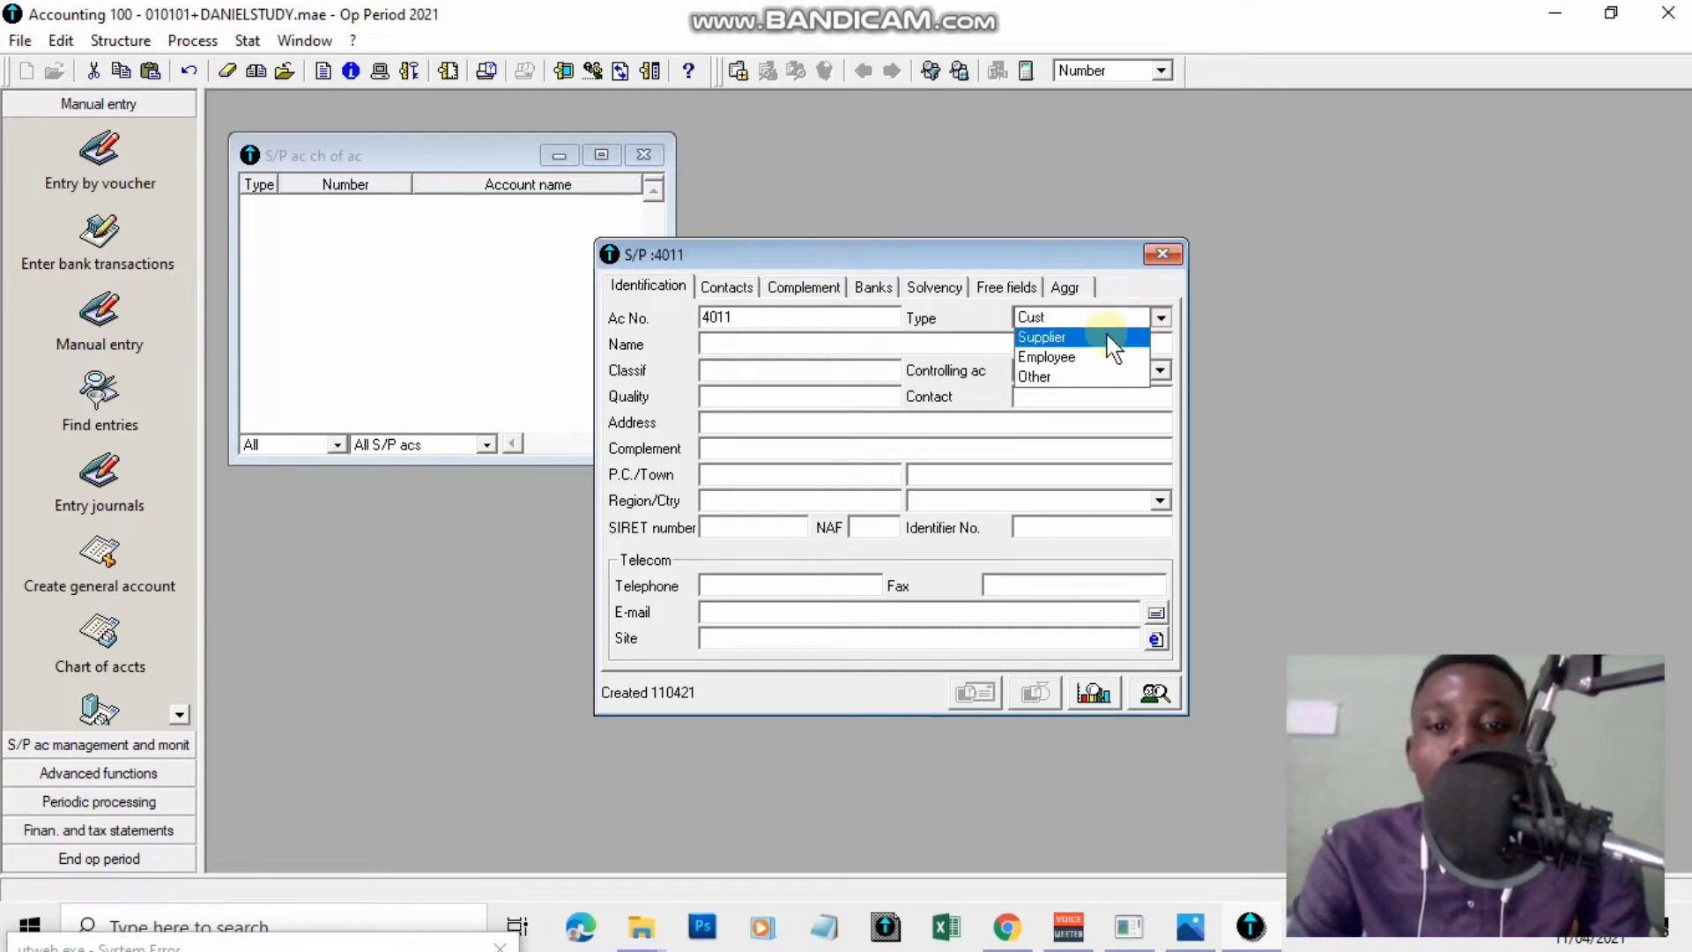
{"action": "left_click", "coordinate": [1054, 342]}
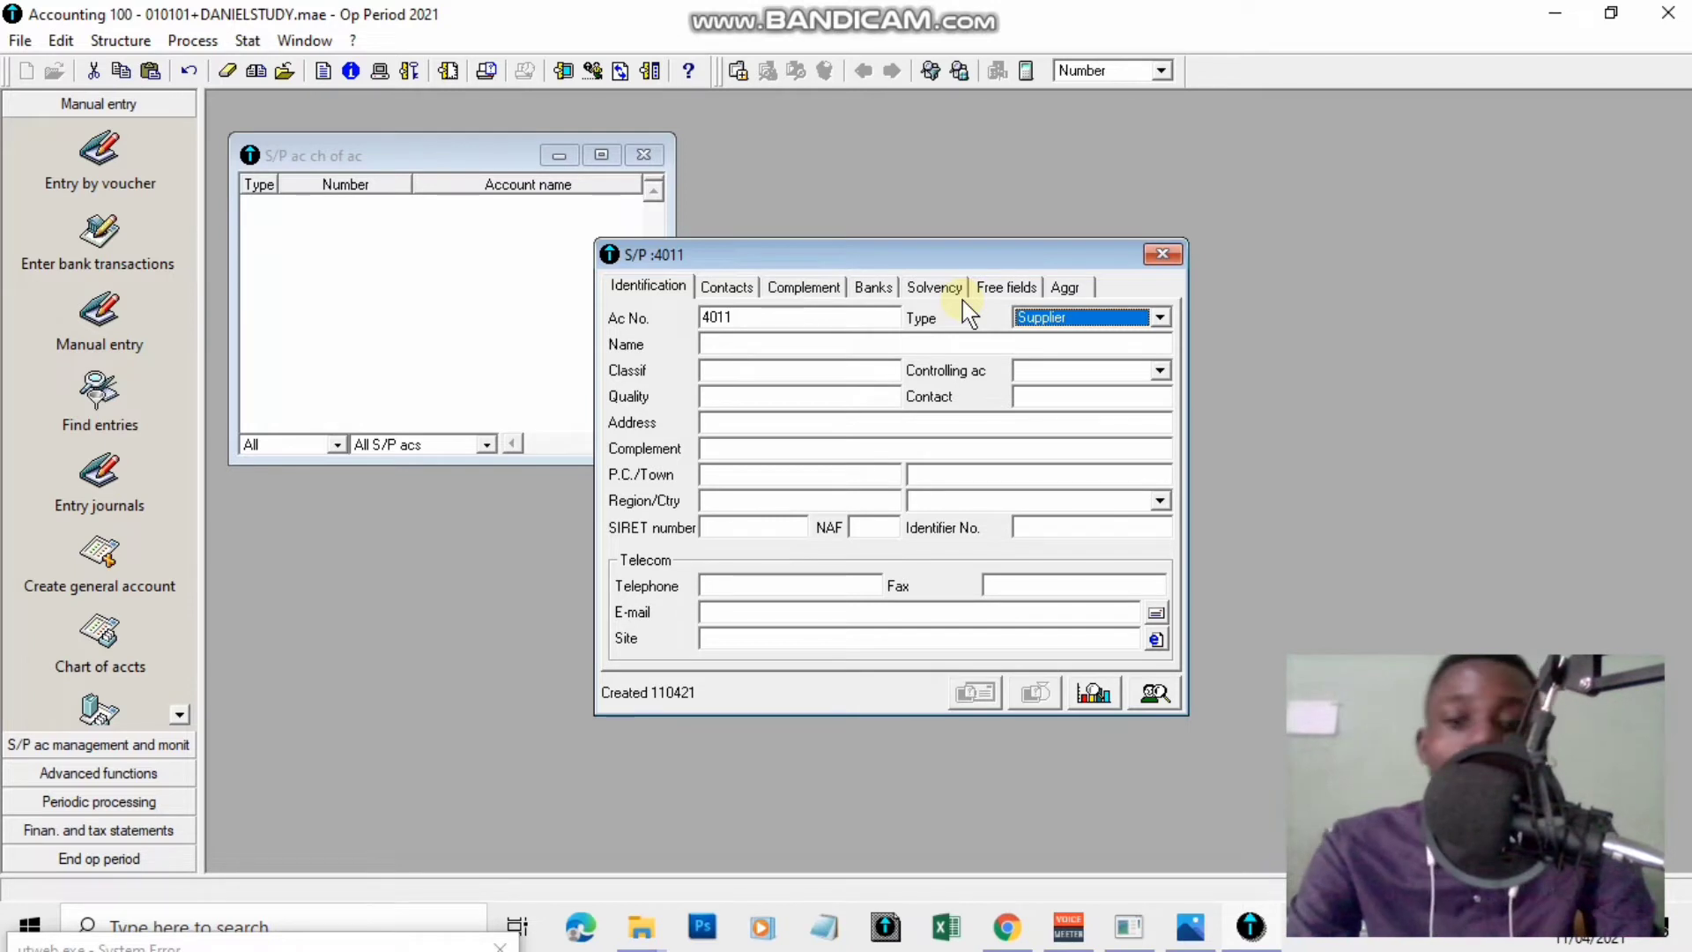
Name S/P account 4011 with SUPPLIER followed by the first supplier's name from the exercise, and accept the same text as its classification.
{"action": "key", "text": "Tab"}
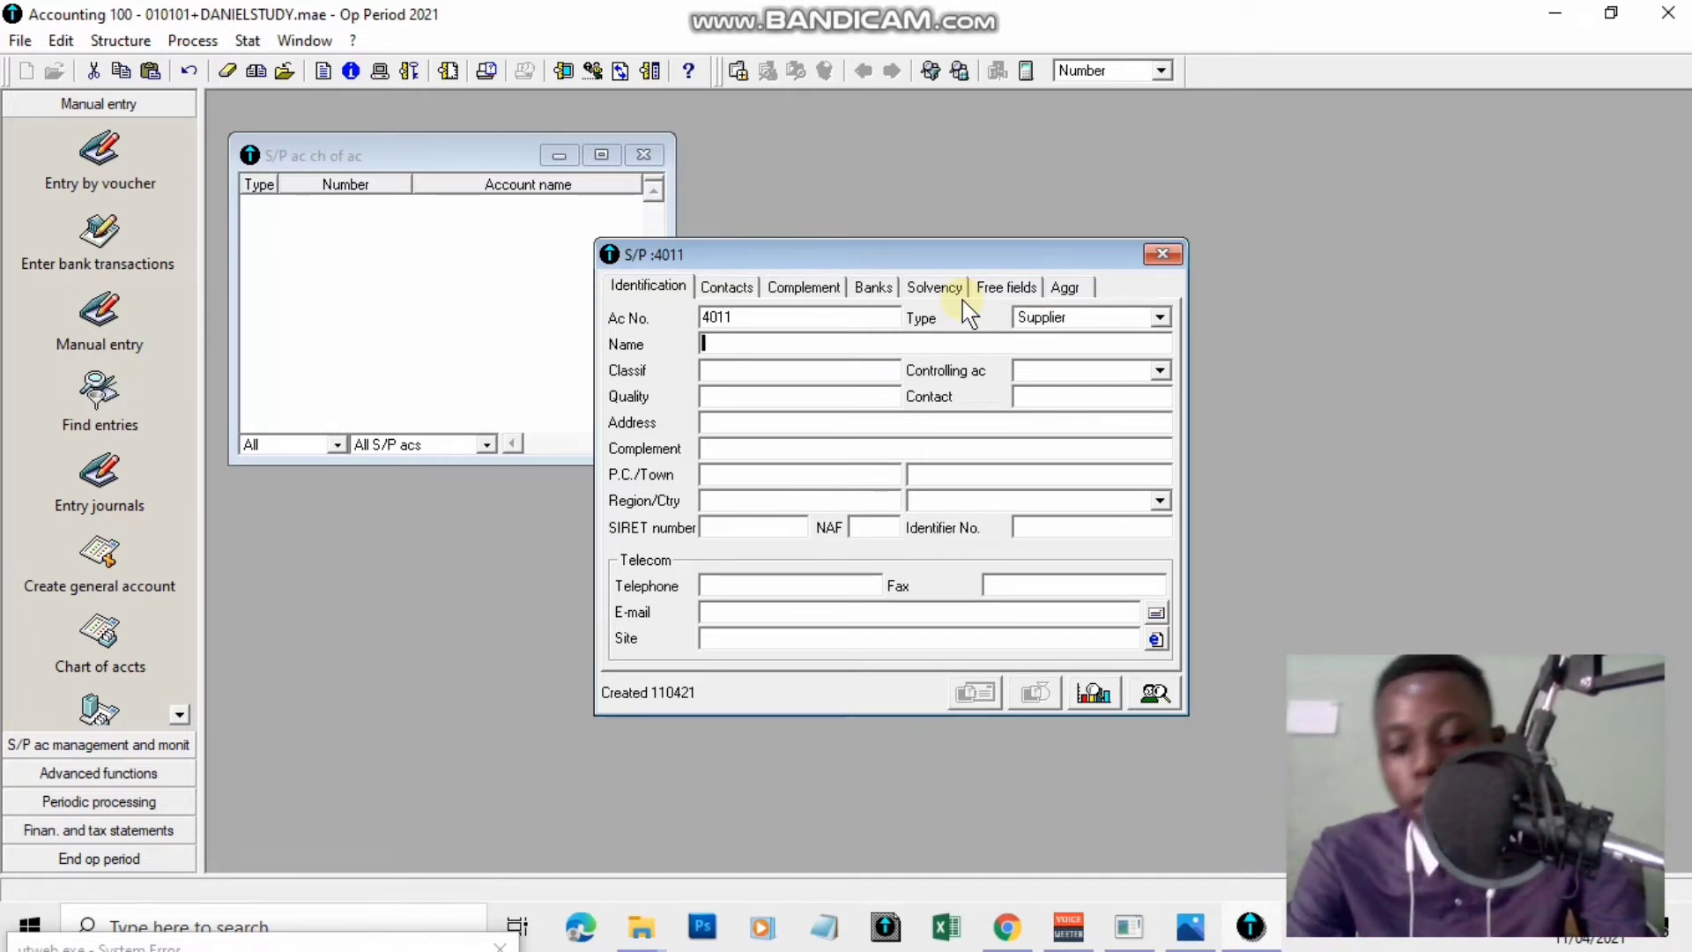
{"action": "type", "text": "SUPPLIER"}
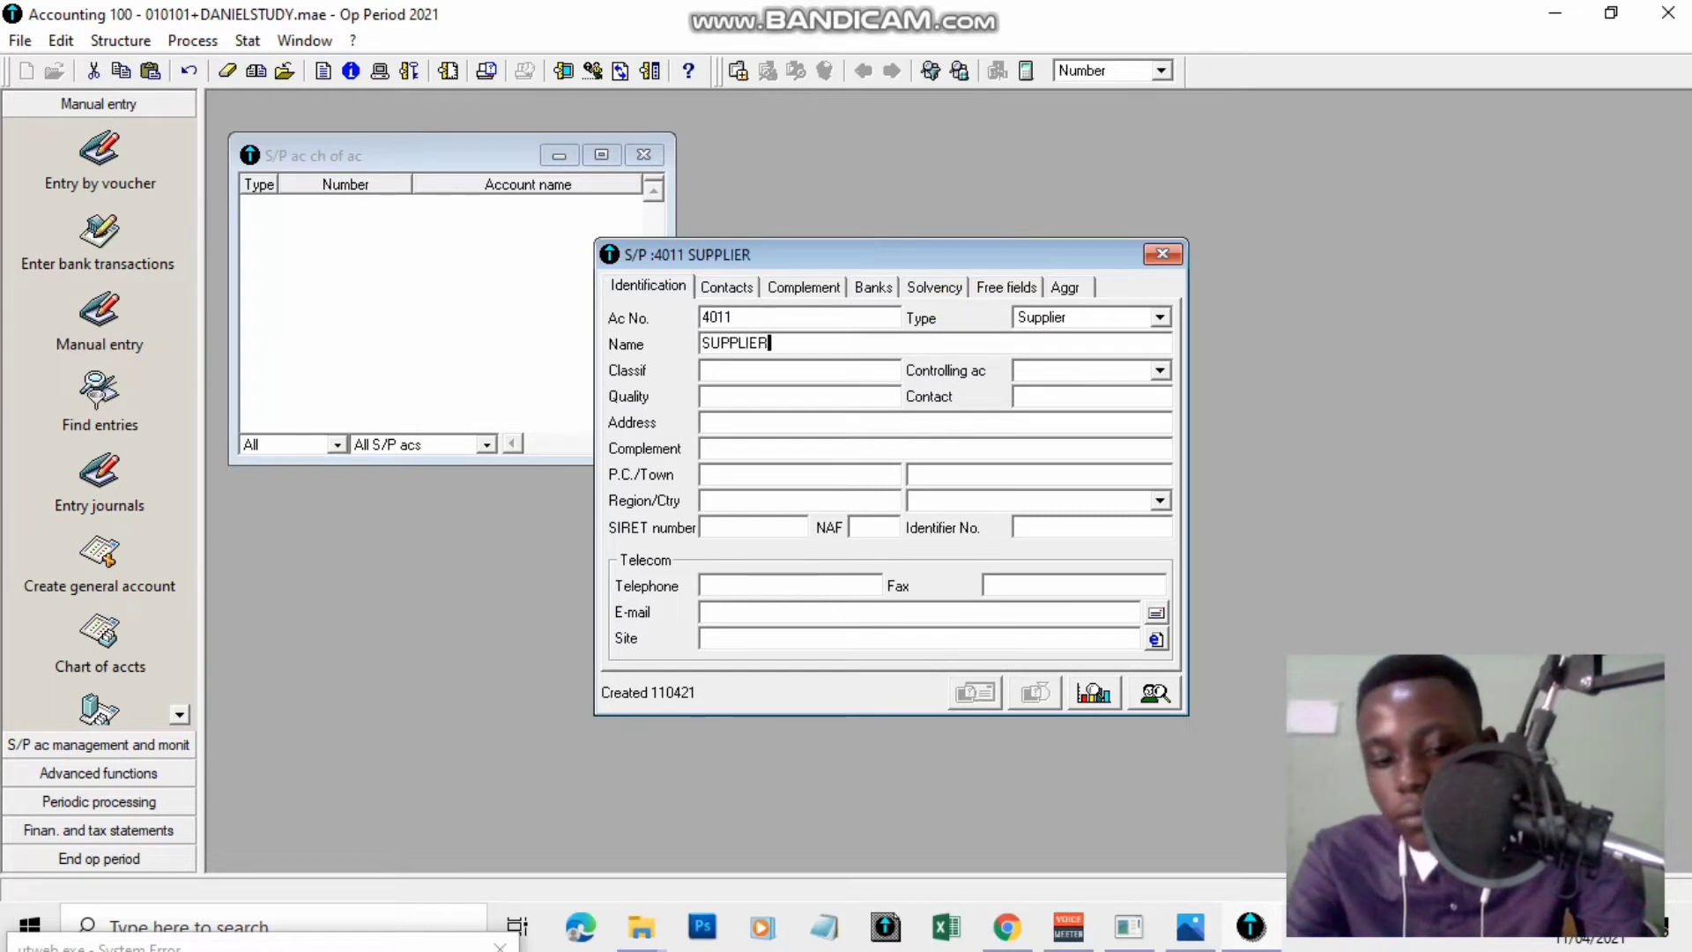
{"action": "type", "text": " MAKENE"}
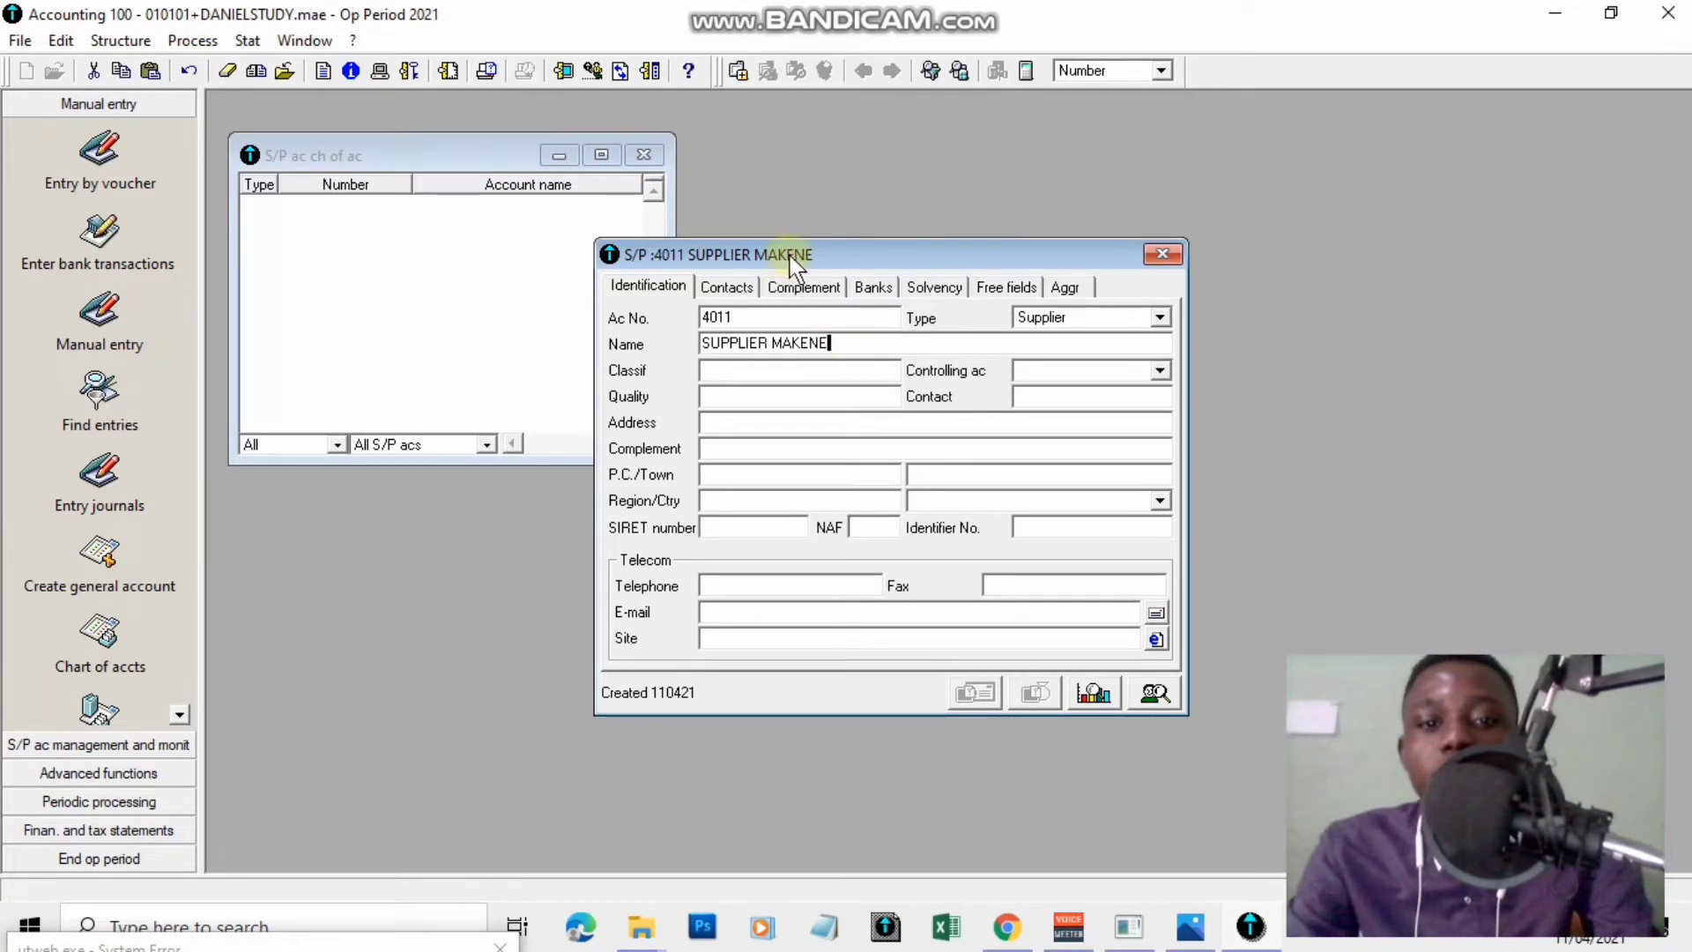
{"action": "key", "text": "BackSpace"}
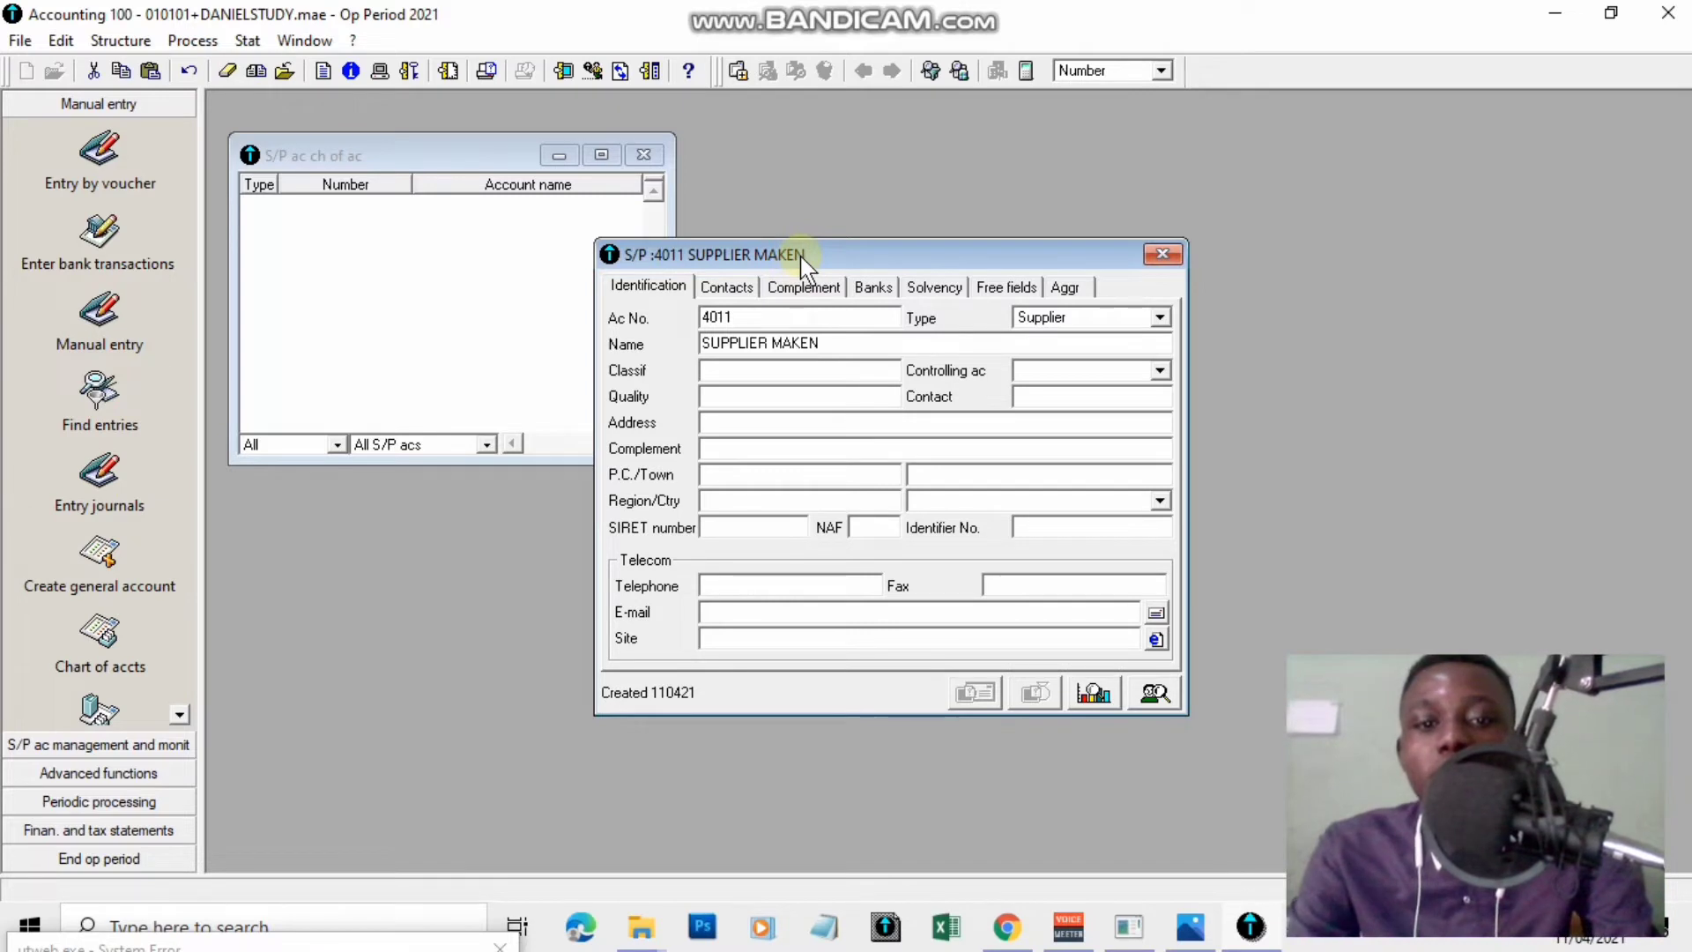
{"action": "type", "text": "E"}
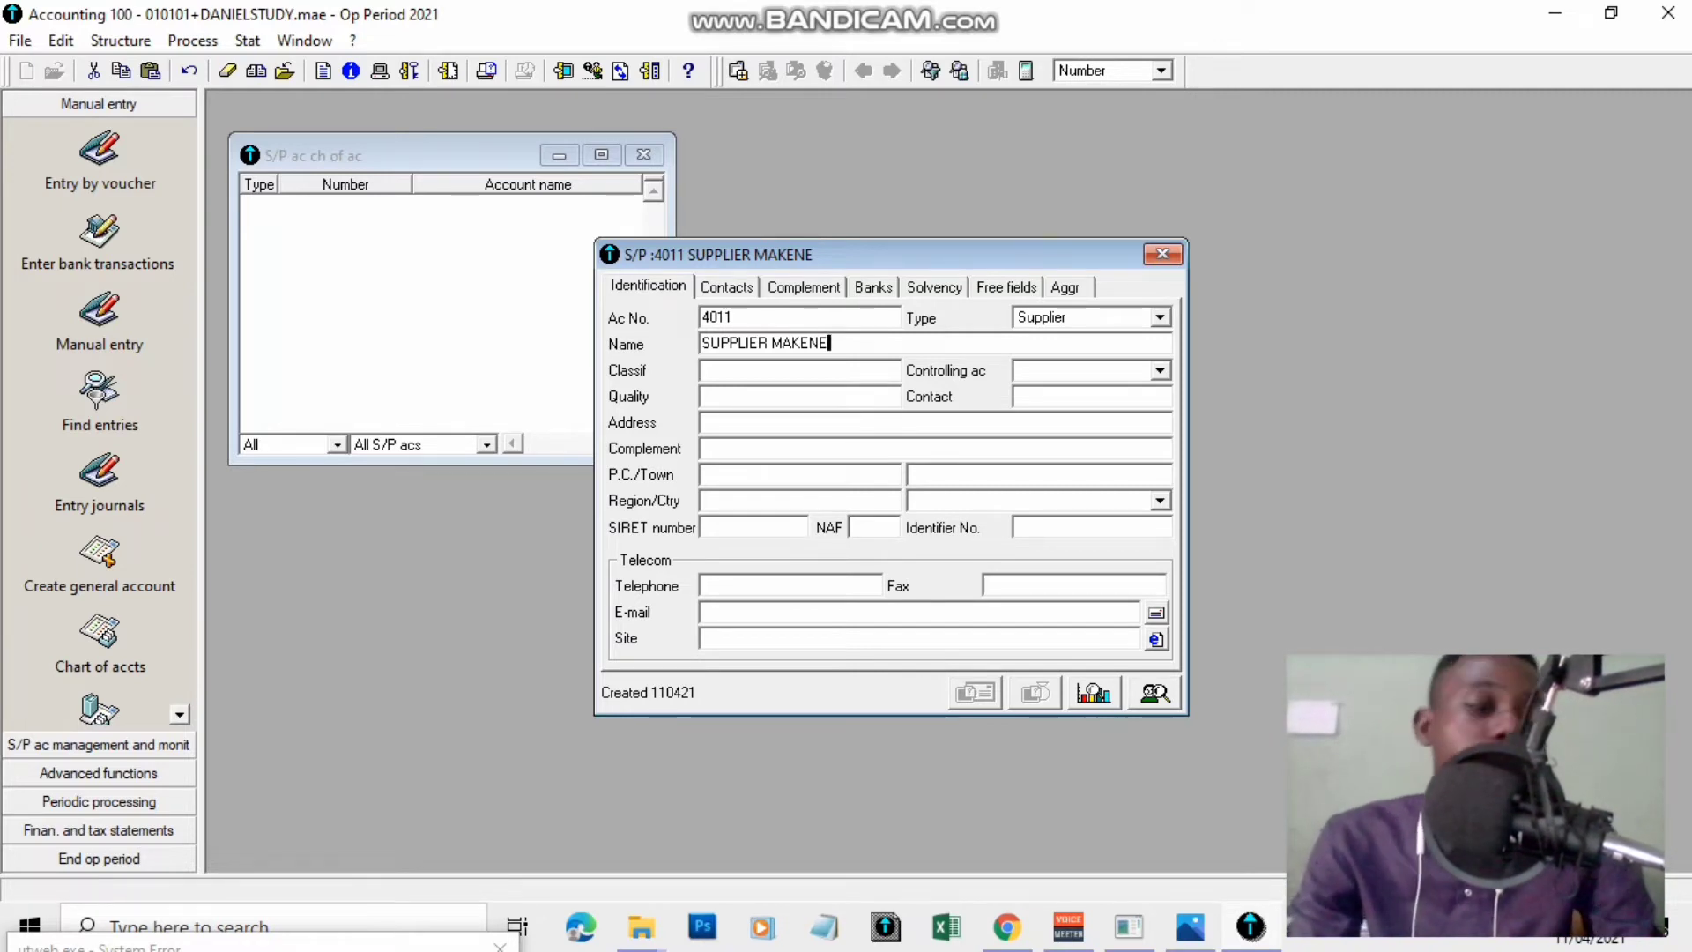
{"action": "key", "text": "Tab"}
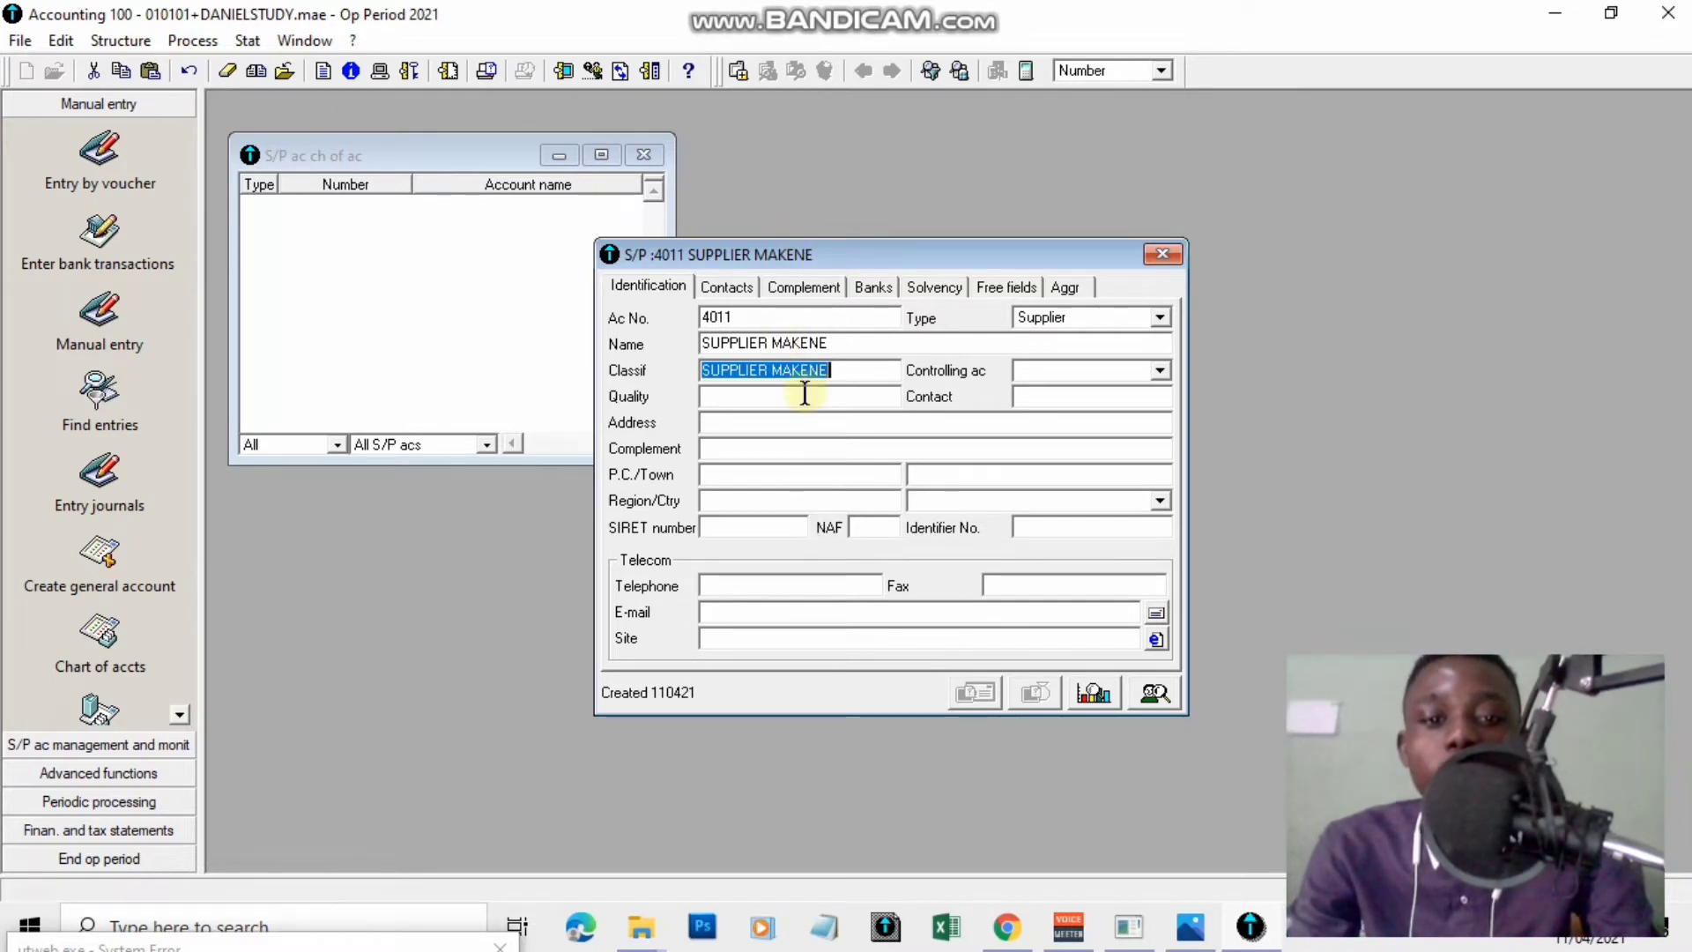
{"action": "left_click", "coordinate": [849, 371]}
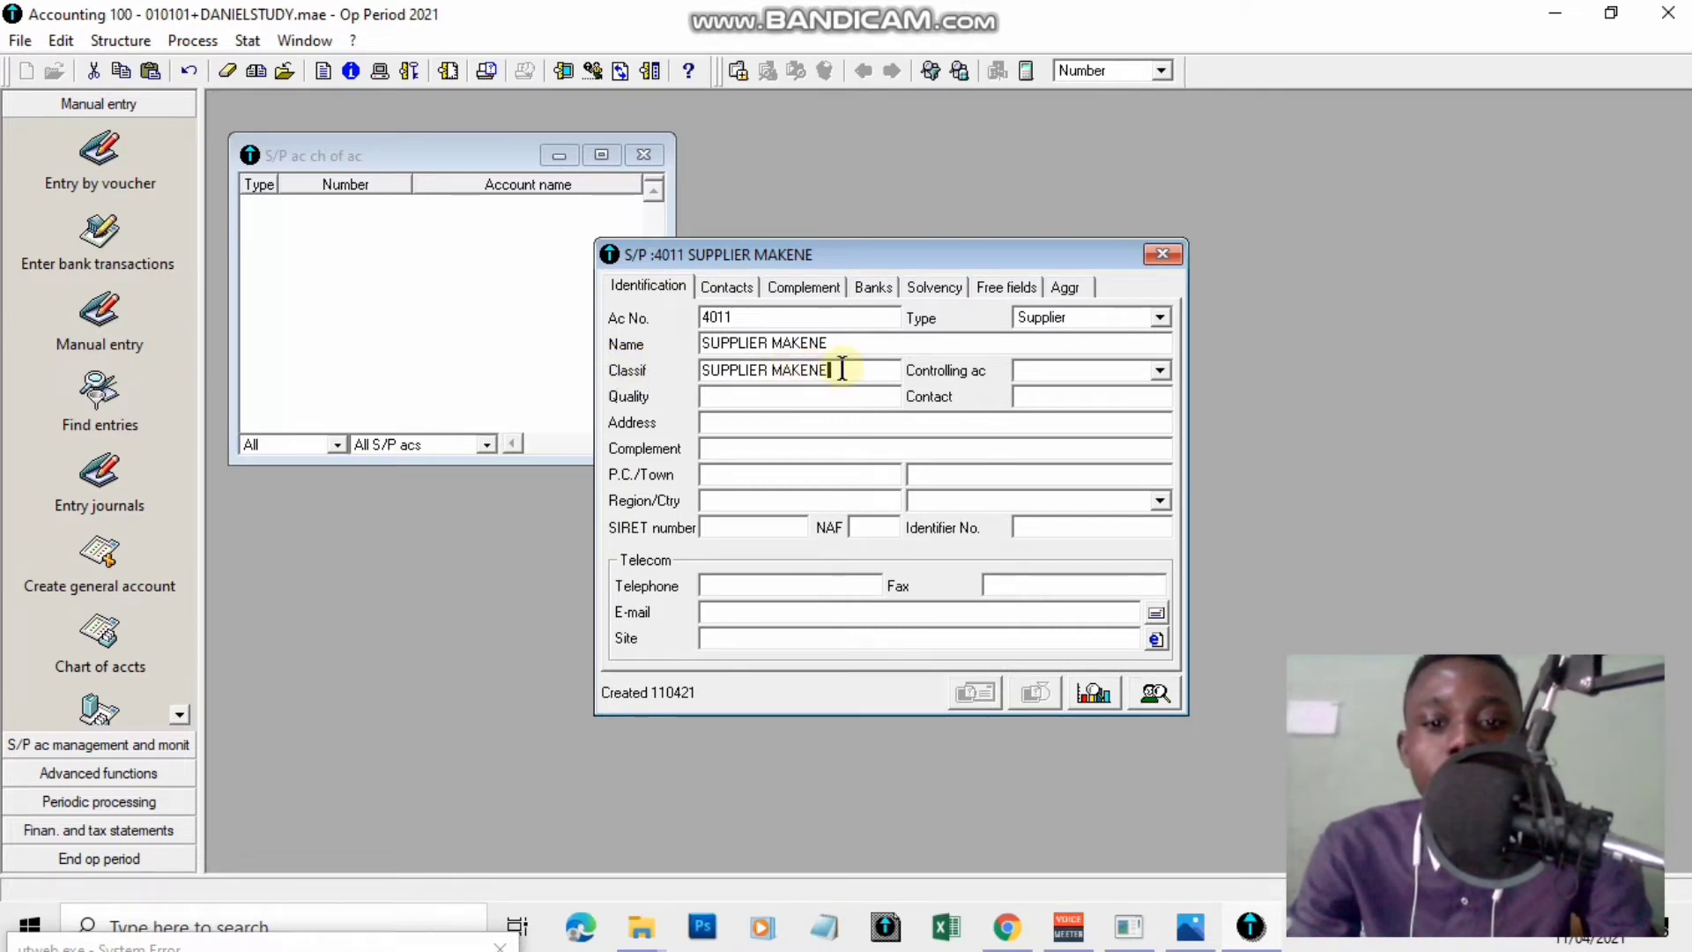
{"action": "key", "text": "Tab"}
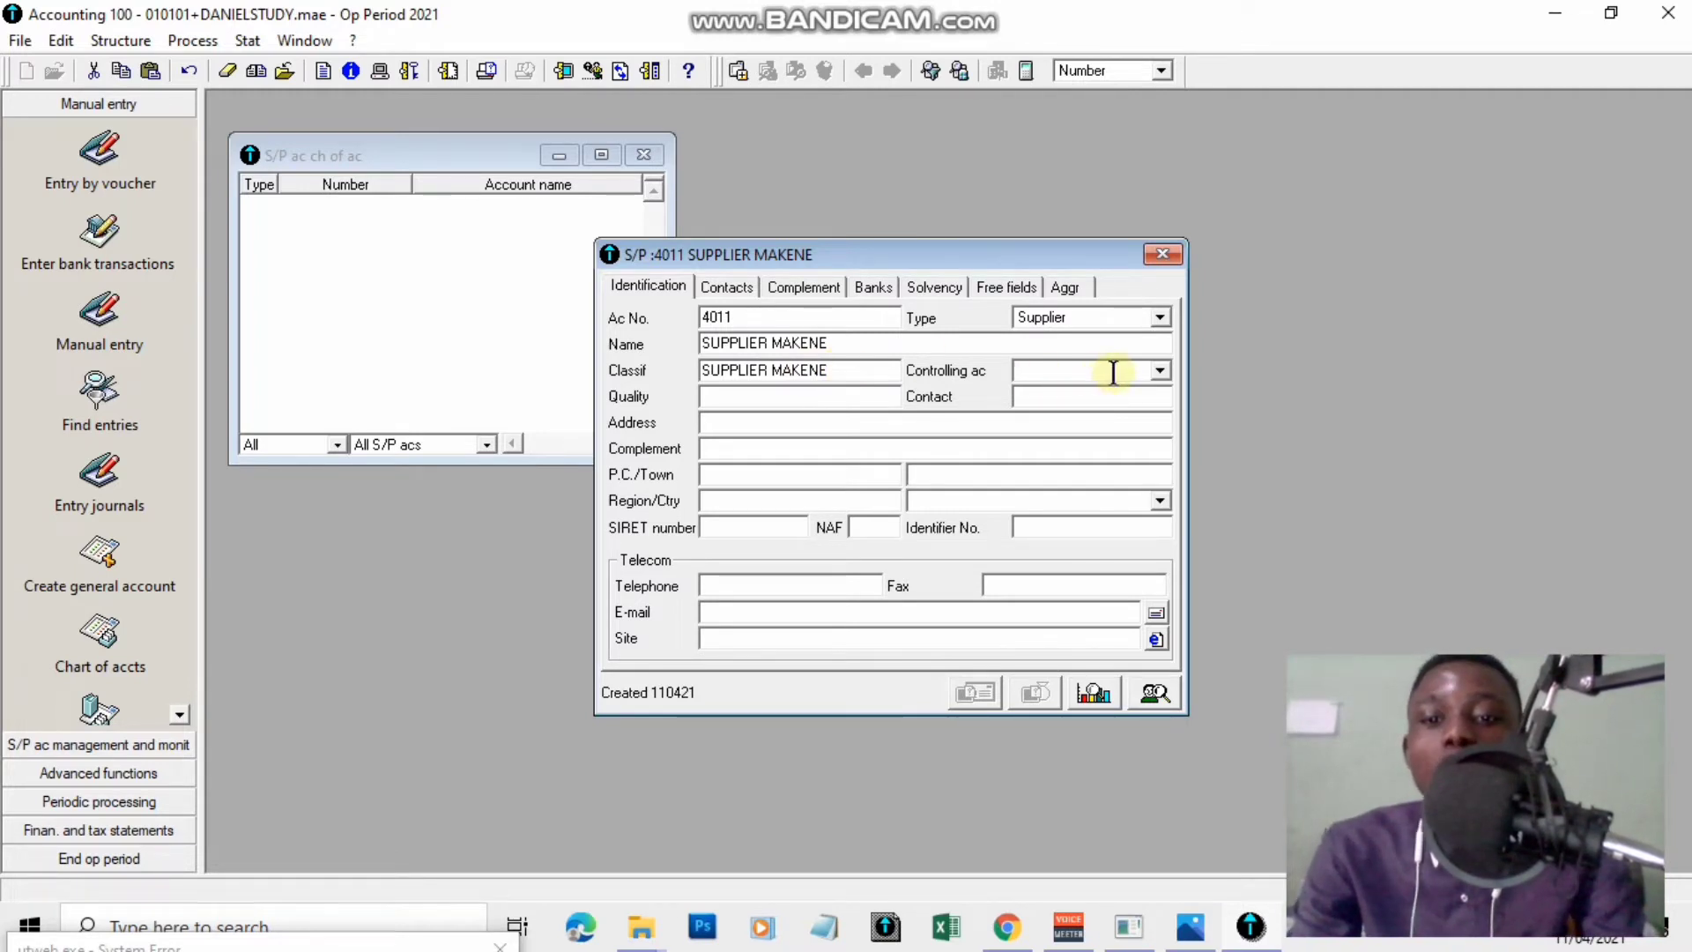
Set the controlling account of S/P account 4011 to 401 SUPPLIERS, and save the record to continue with a blank one.
{"action": "left_click", "coordinate": [1160, 371]}
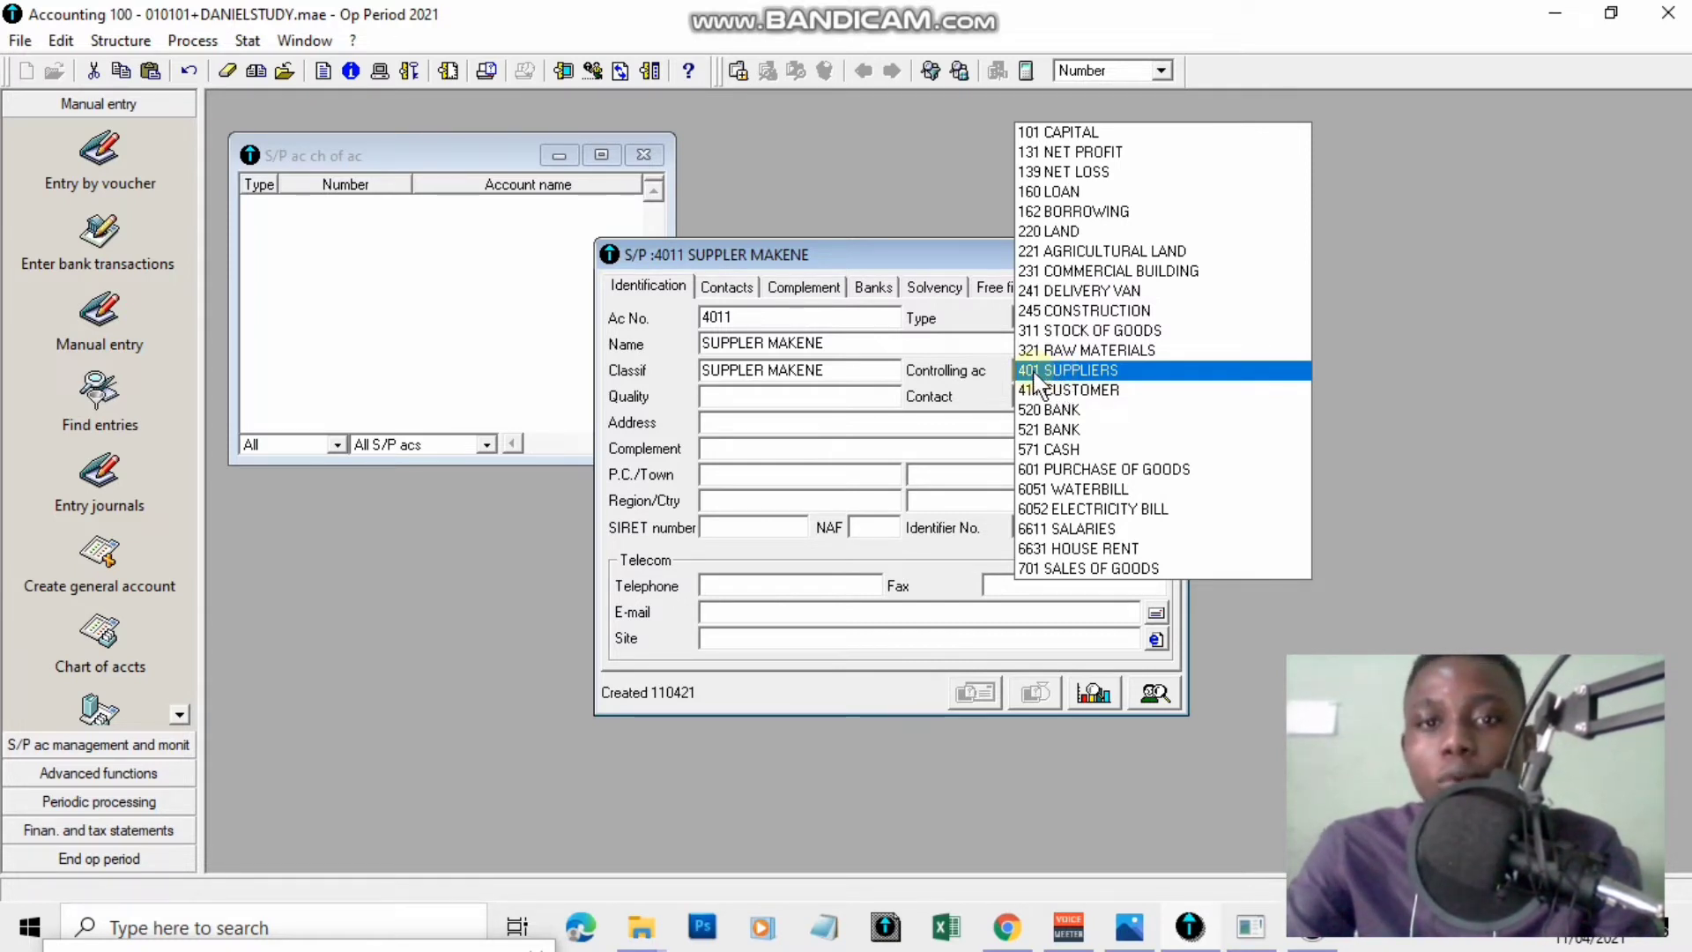
{"action": "left_click", "coordinate": [1035, 371]}
{"action": "left_click", "coordinate": [1073, 373]}
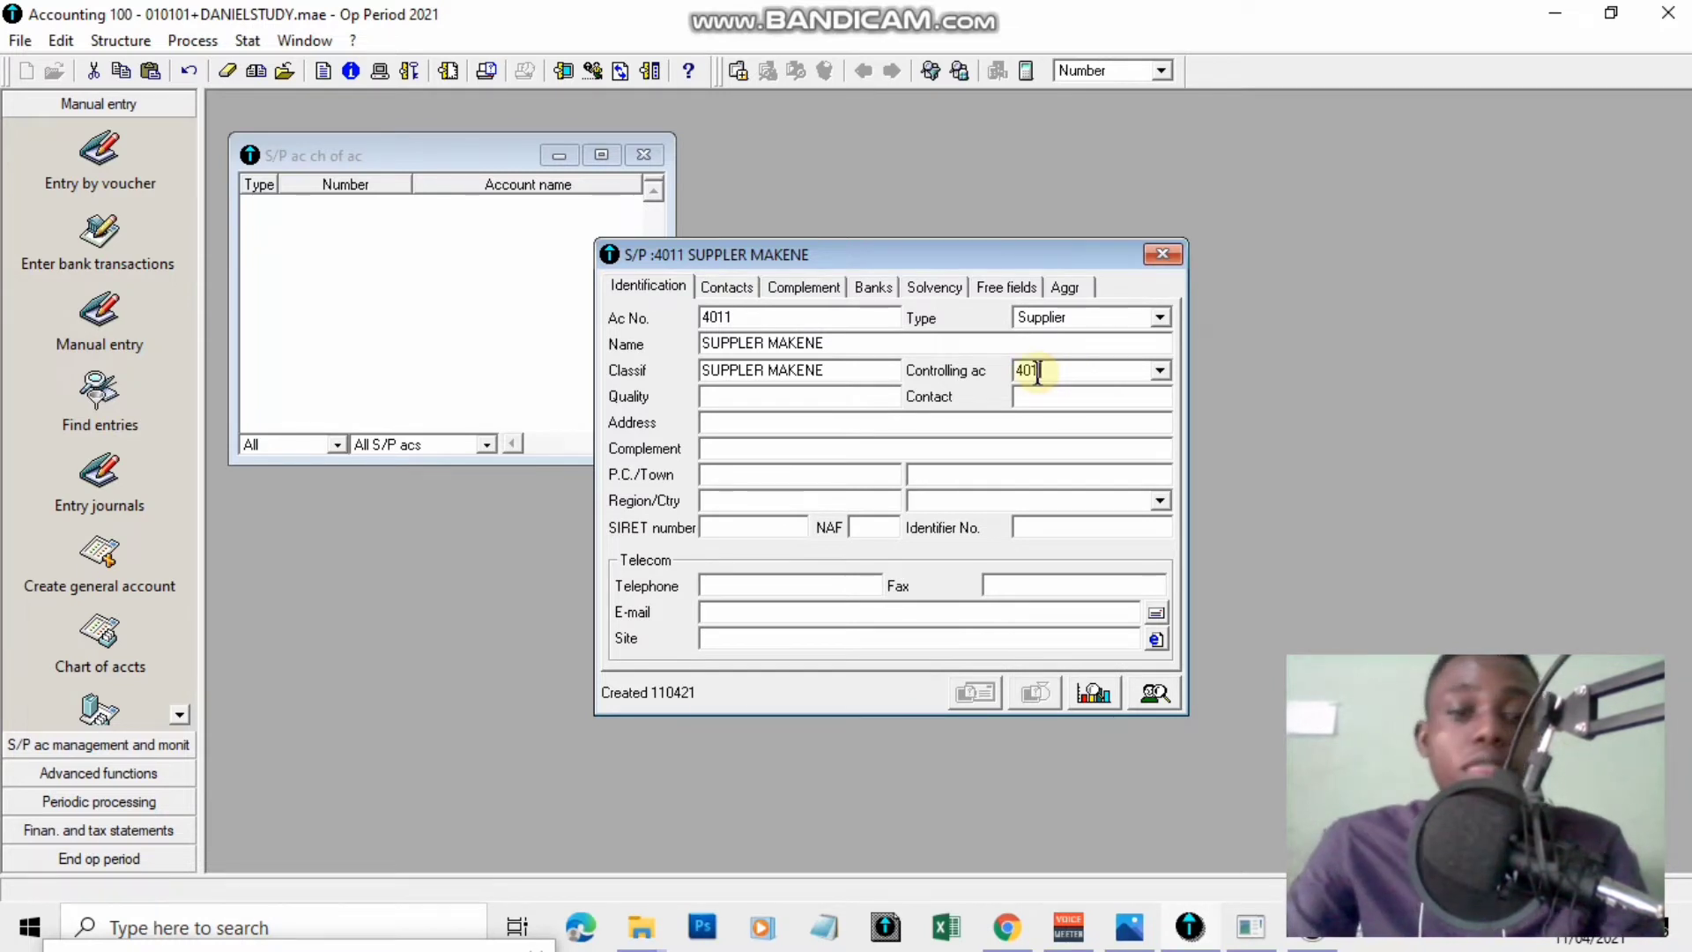
{"action": "left_click", "coordinate": [985, 350]}
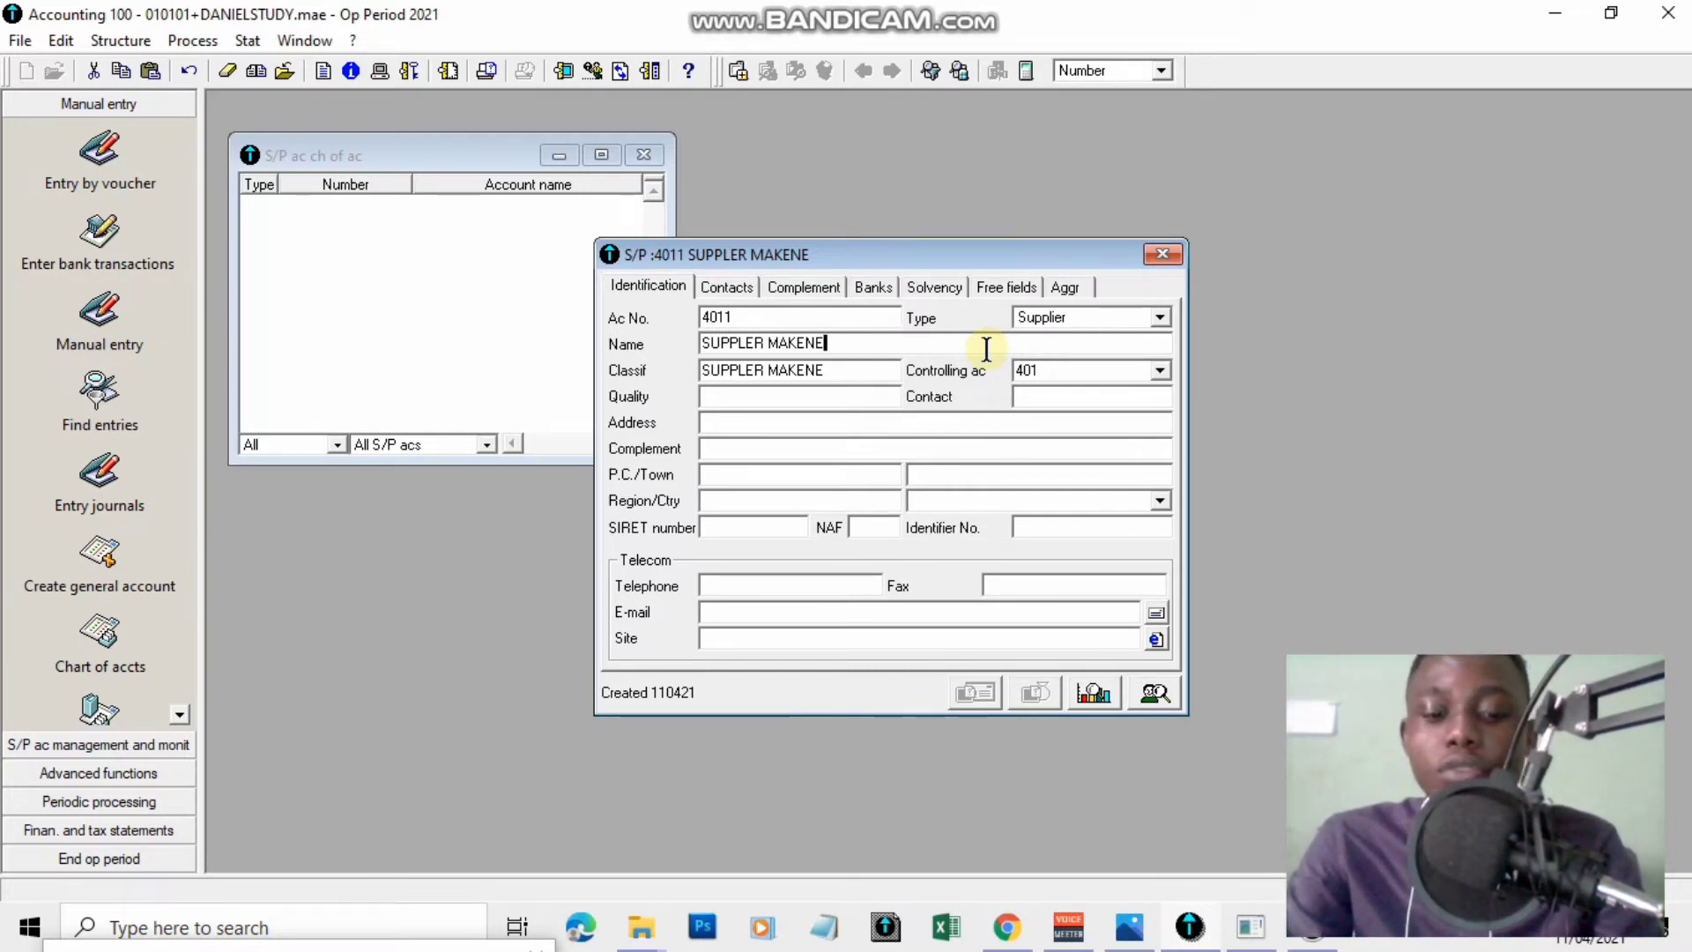
{"action": "key", "text": "ctrl+j"}
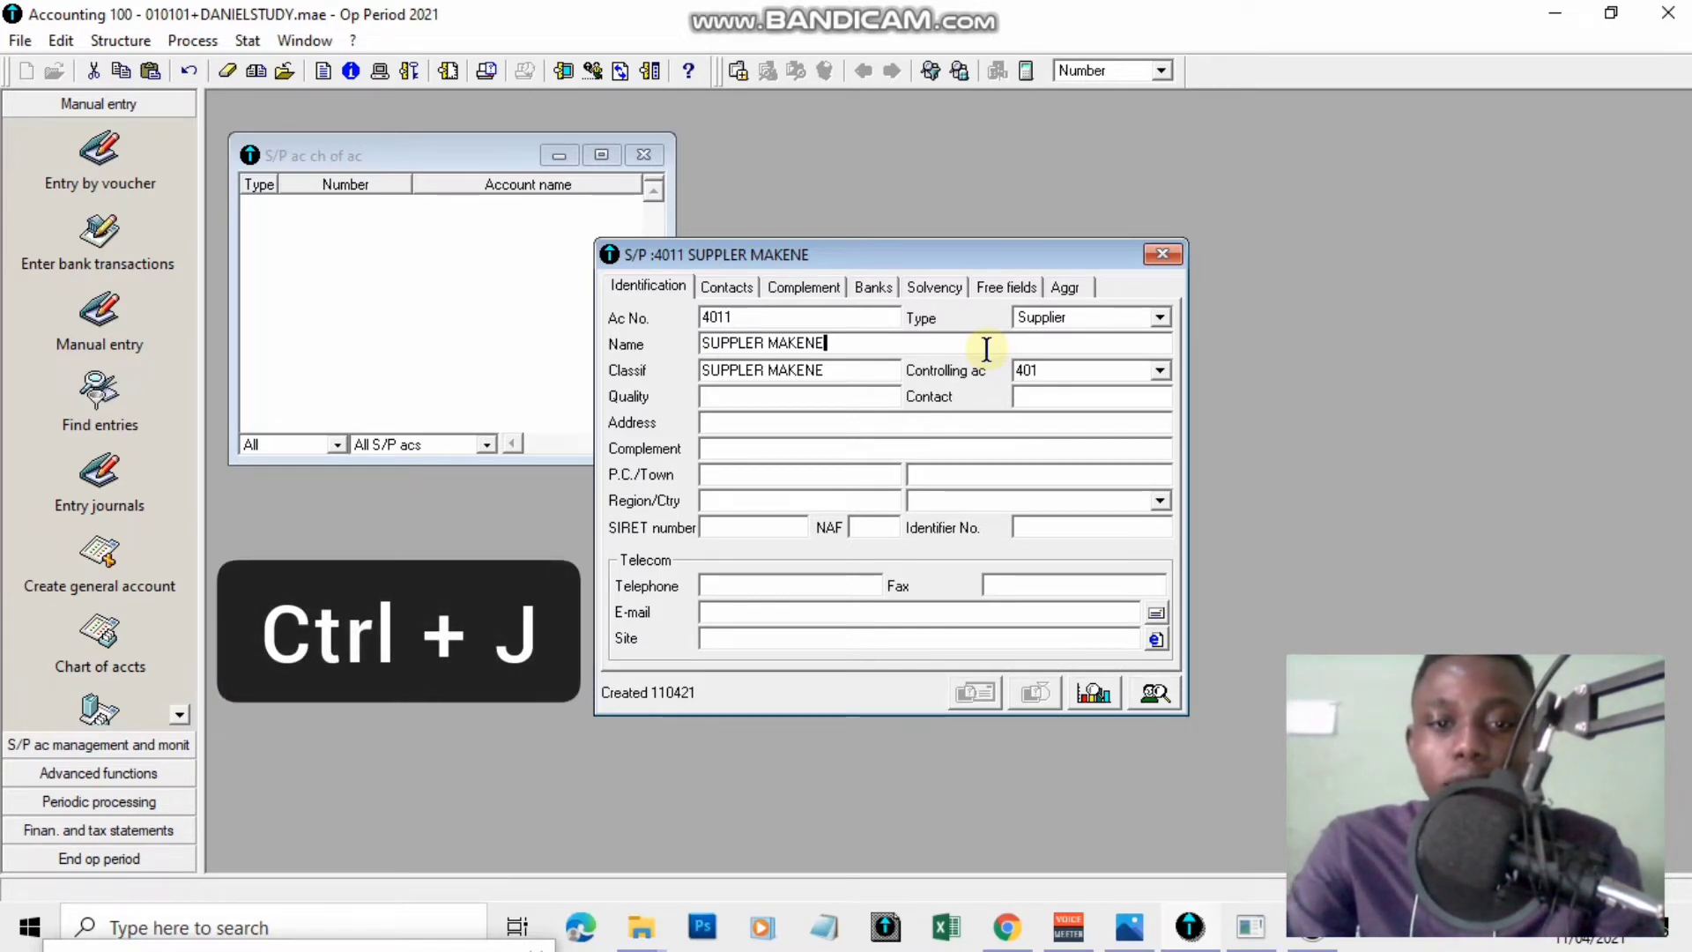
{"action": "key", "text": "ctrl+j"}
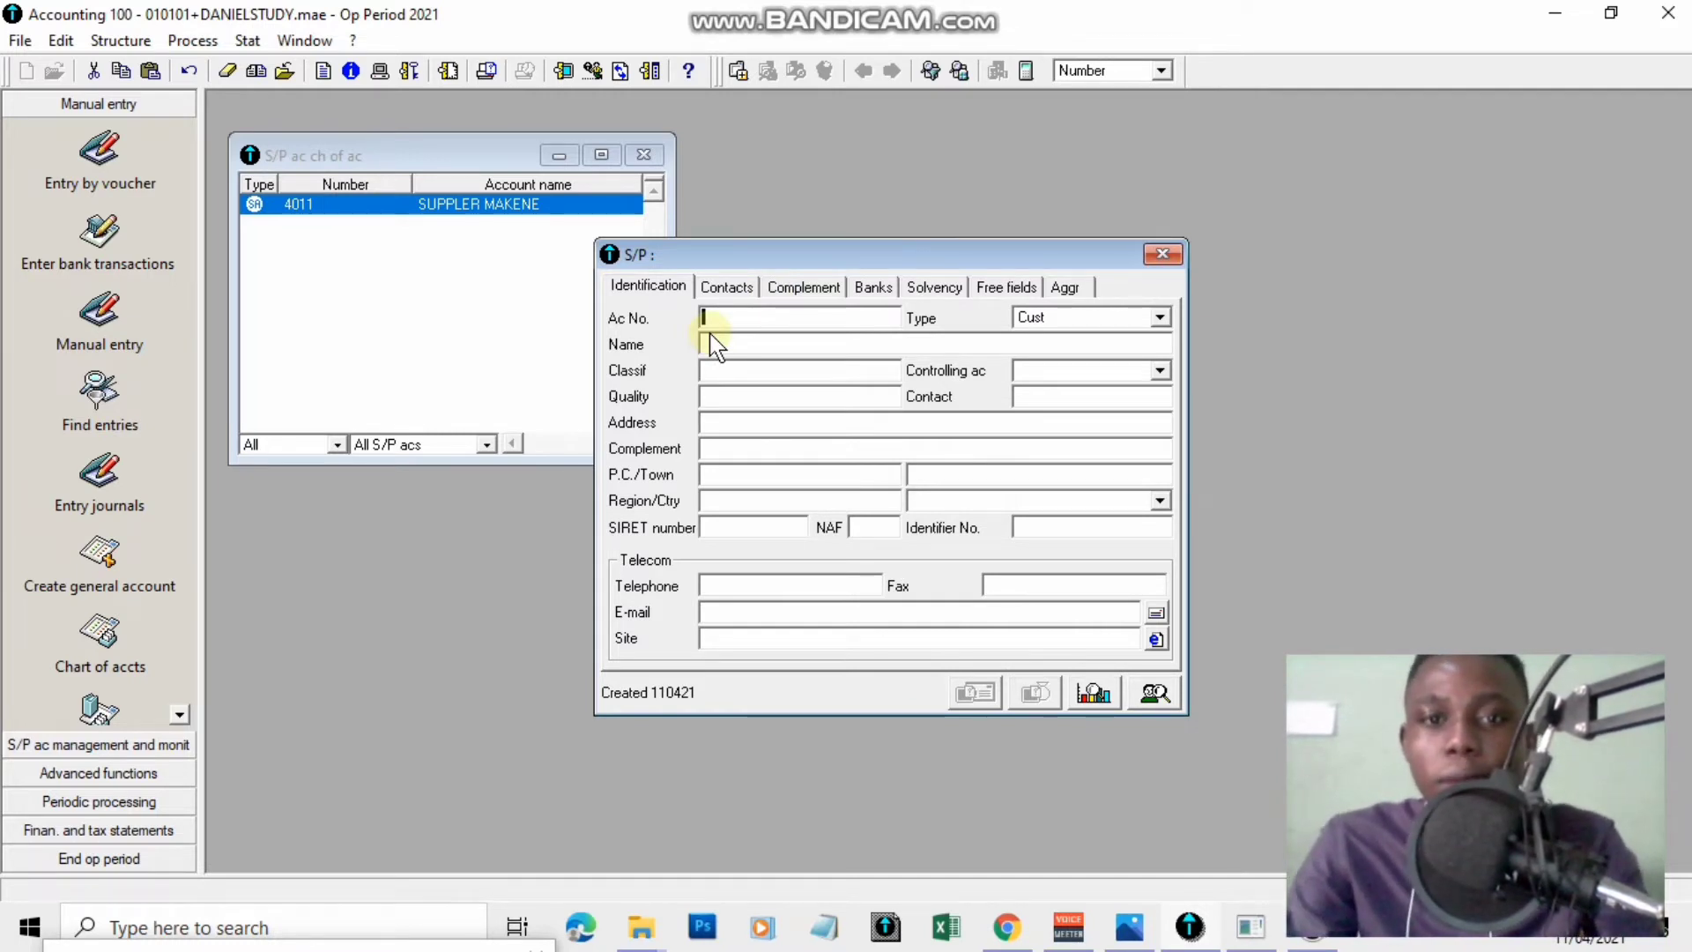
Give the new S/P account number 4012 and set its type to Supplier.
{"action": "type", "text": "401"}
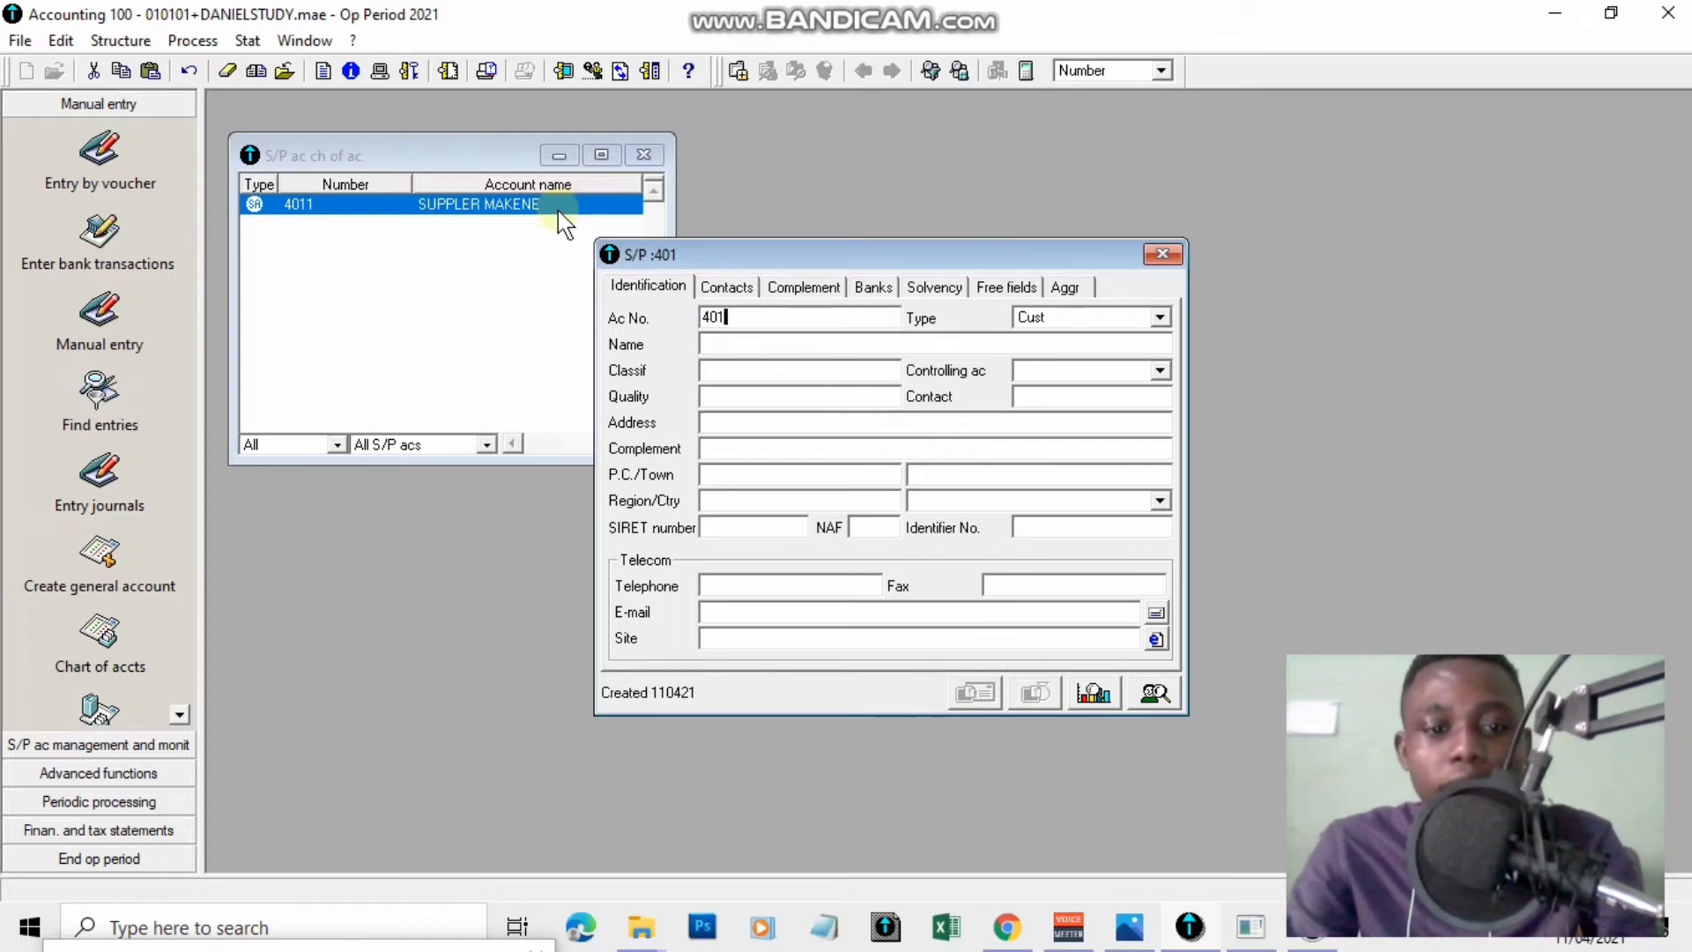
{"action": "type", "text": "2"}
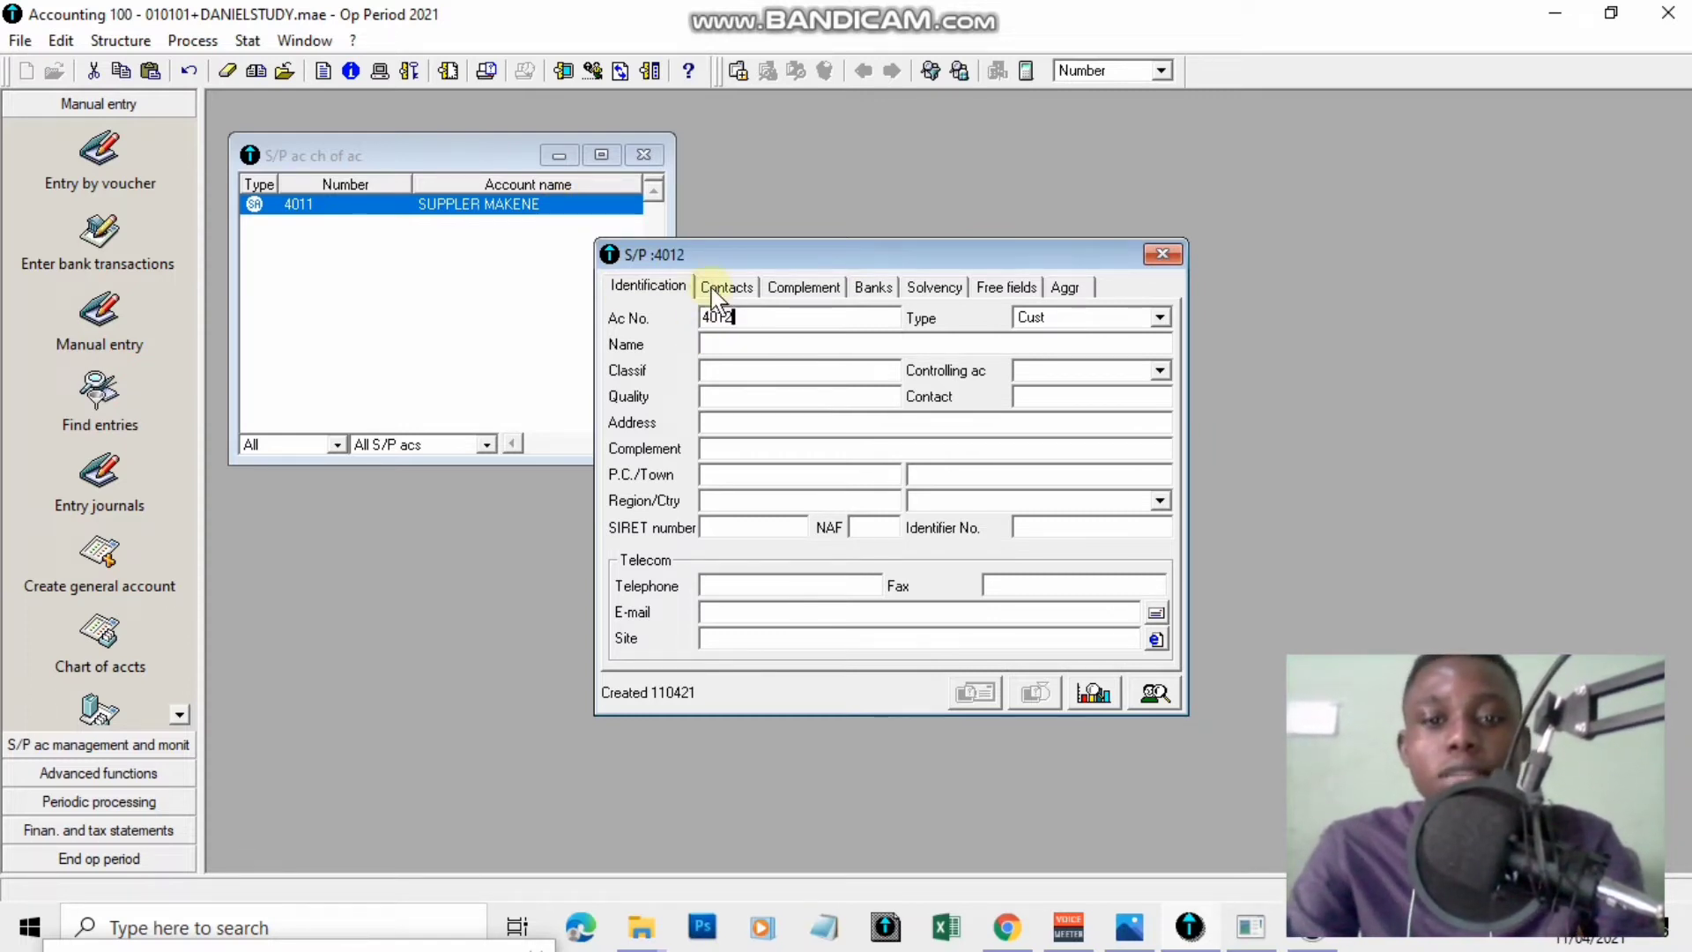
{"action": "key", "text": "Tab"}
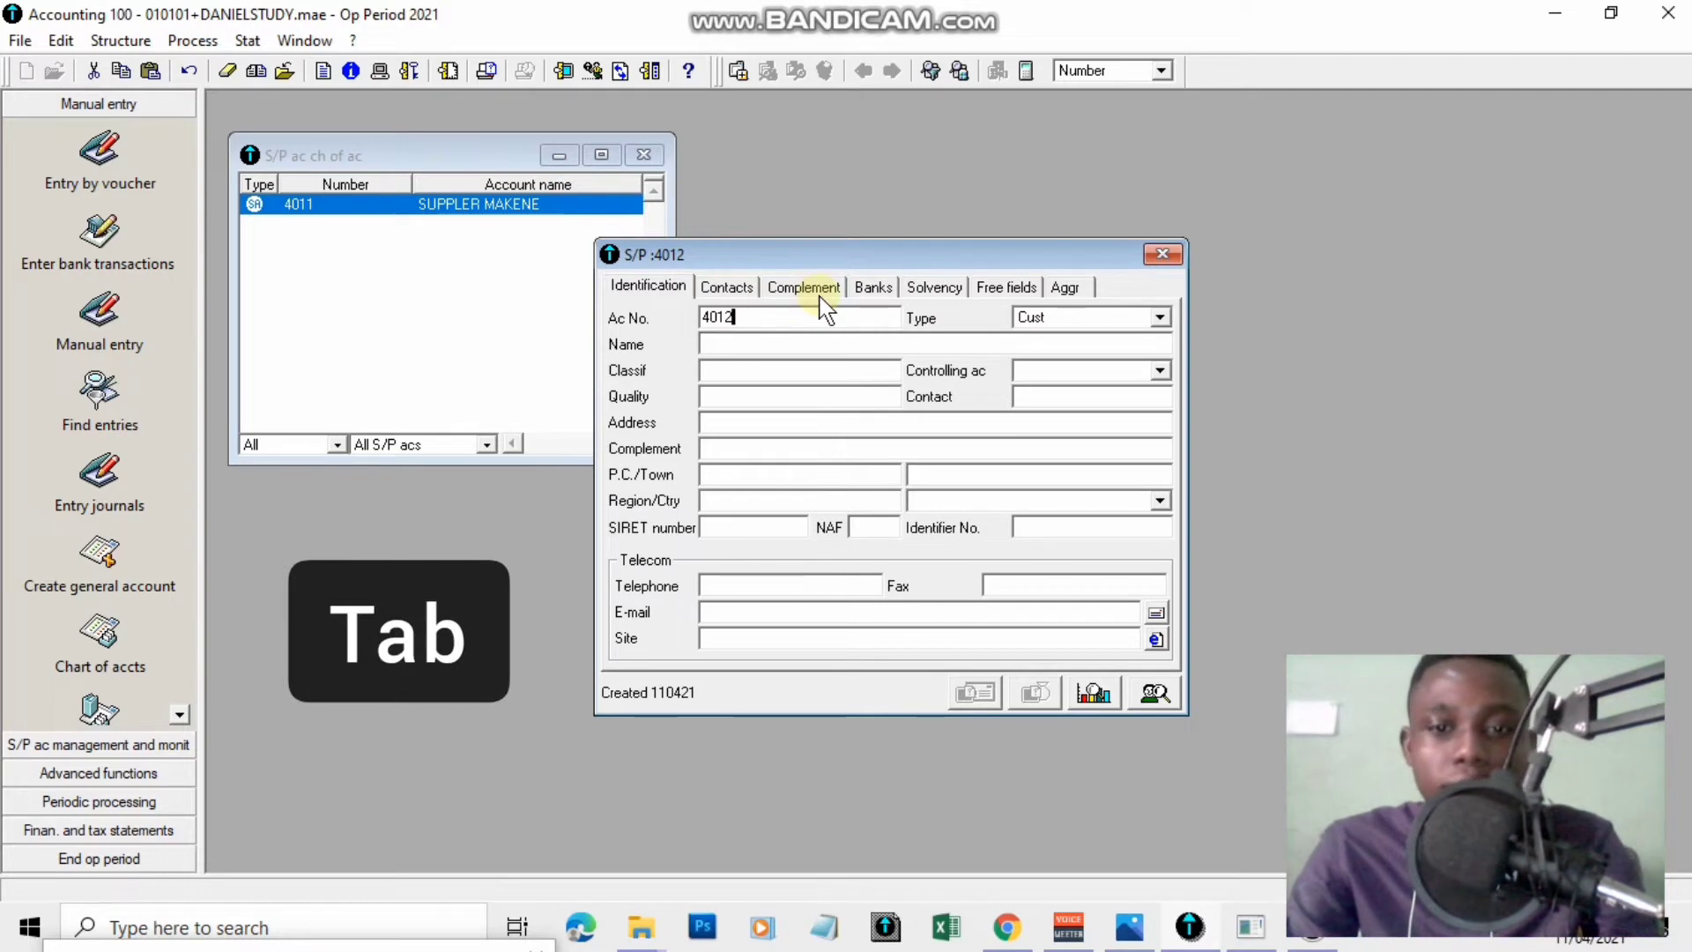
{"action": "left_click", "coordinate": [1159, 319]}
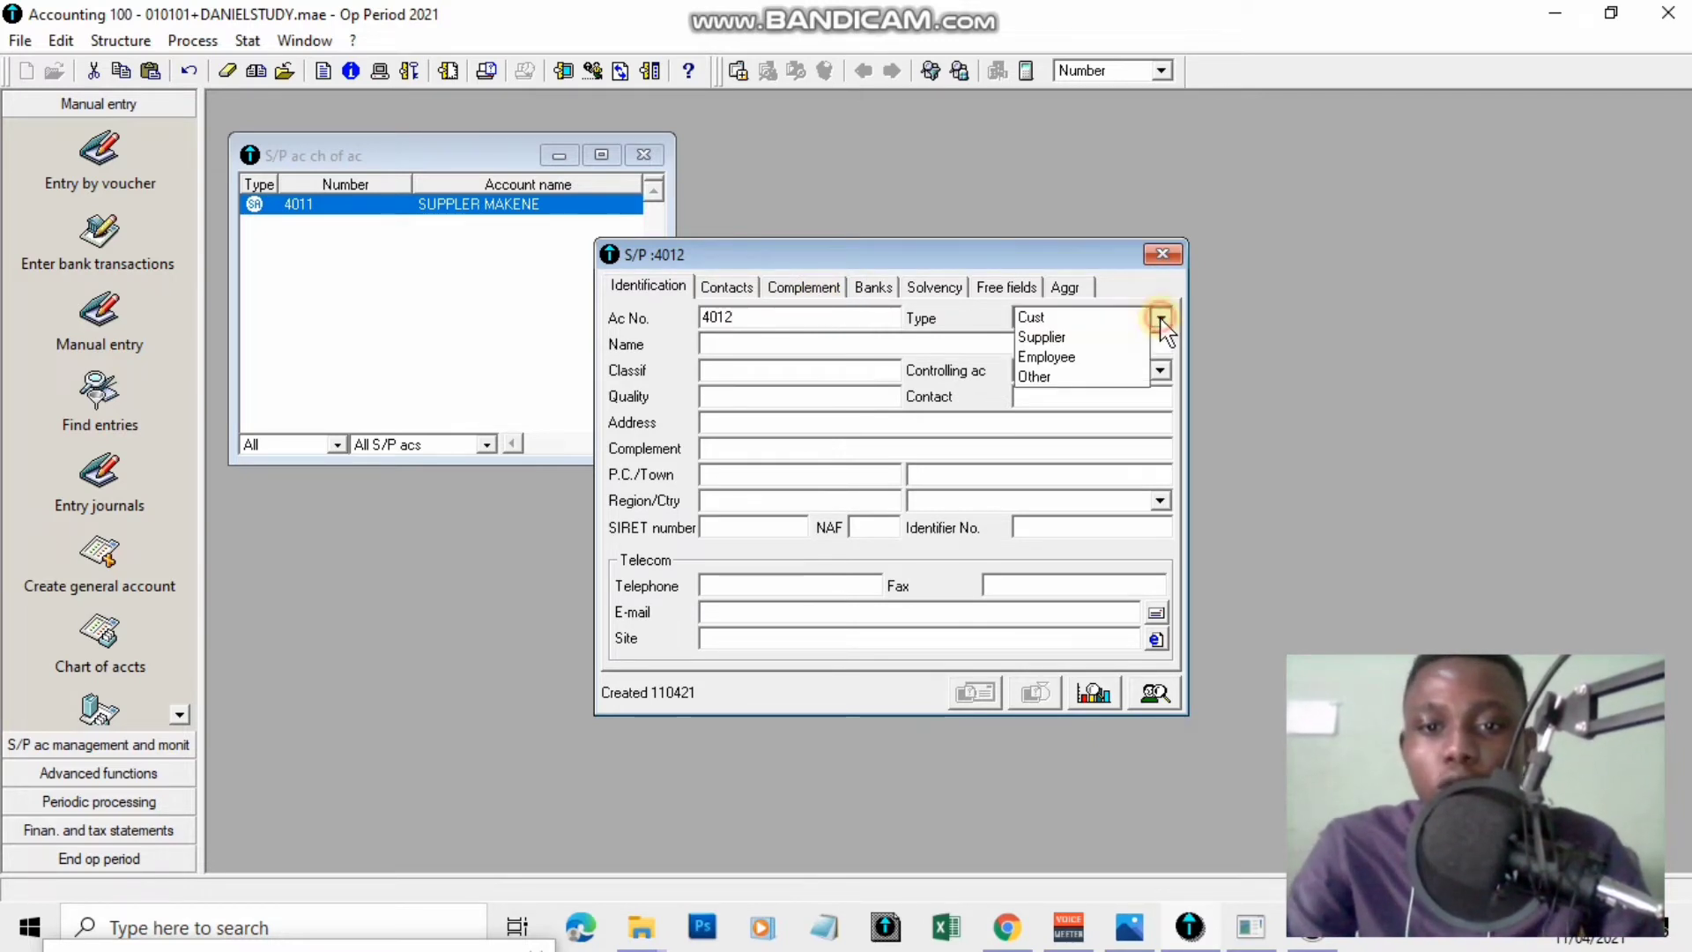
{"action": "left_click", "coordinate": [1076, 339]}
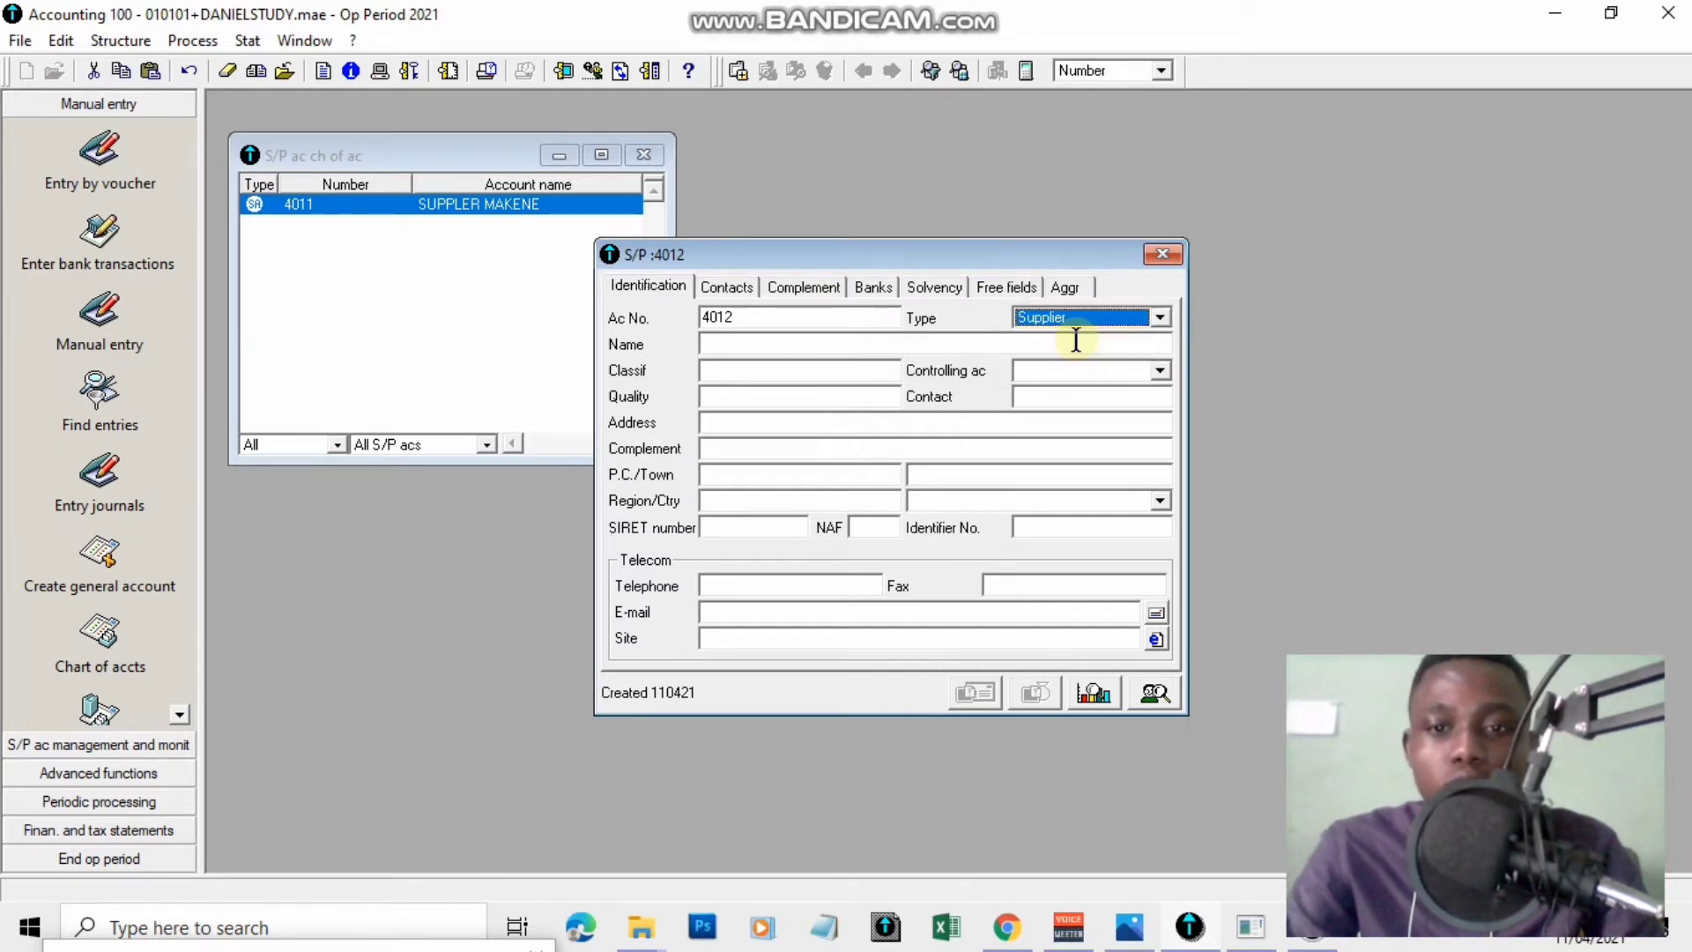
Name S/P account 4012 with SUPPLIER followed by the second supplier's name in capitals, and accept the same text as its classification.
{"action": "left_click", "coordinate": [1076, 340]}
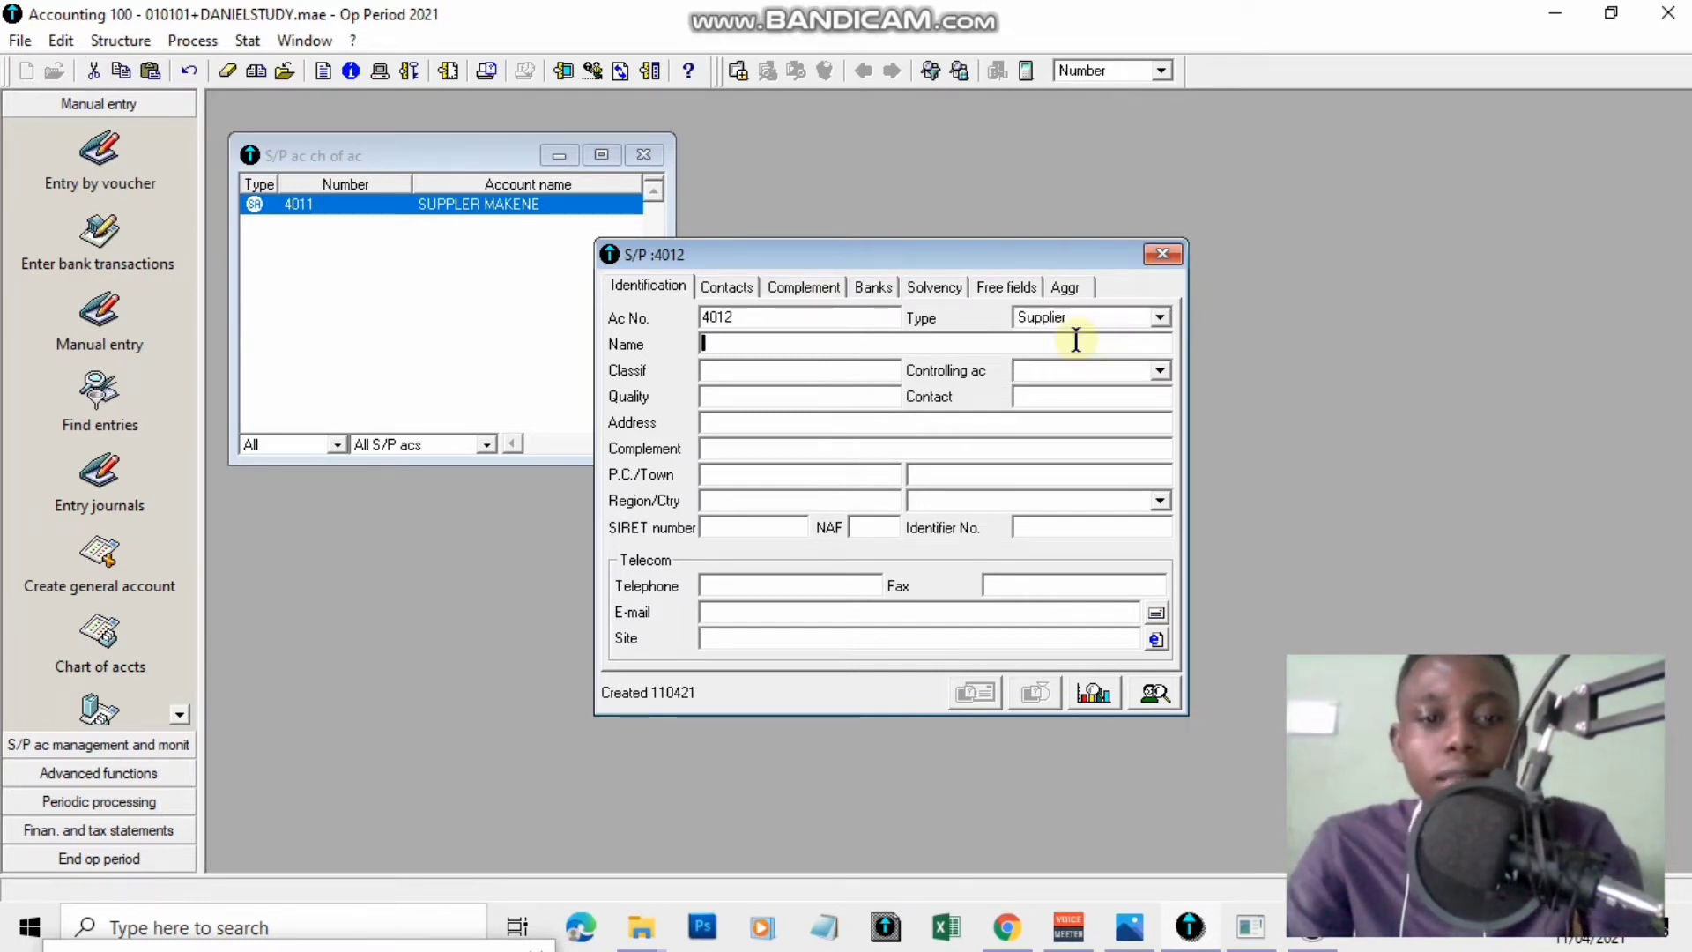
{"action": "type", "text": "supplo"}
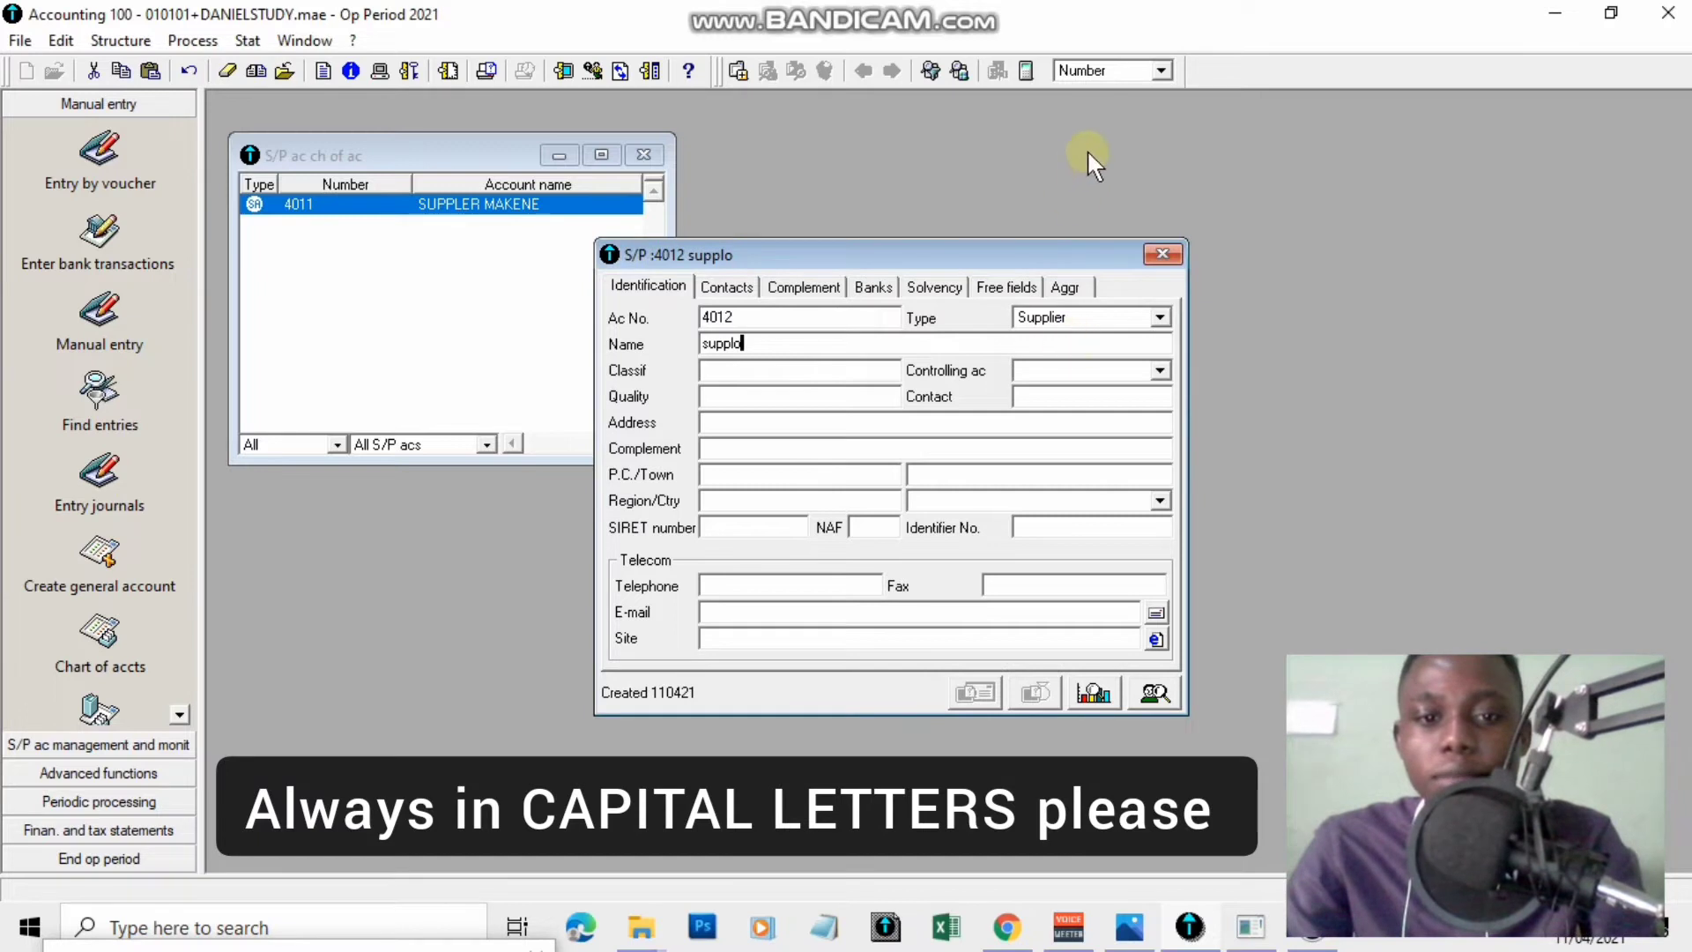
{"action": "left_click", "coordinate": [764, 344]}
{"action": "key", "text": "BackSpace"}
{"action": "key", "text": "BackSpace"}
{"action": "key", "text": "BackSpace"}
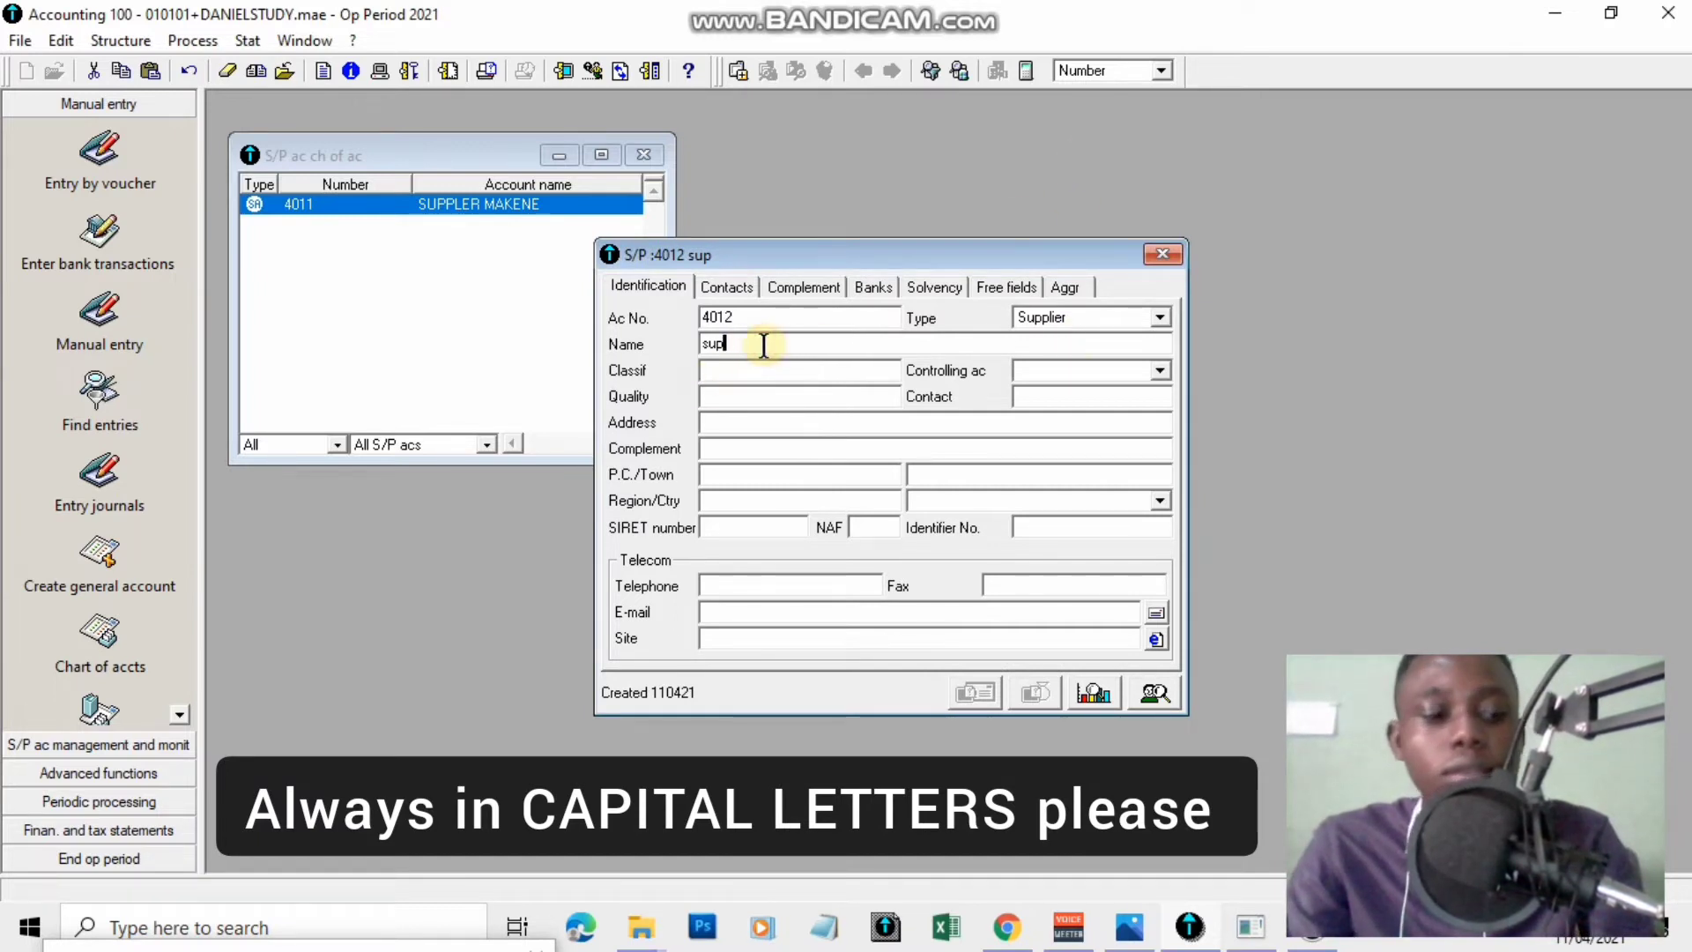
{"action": "type", "text": "SUP"}
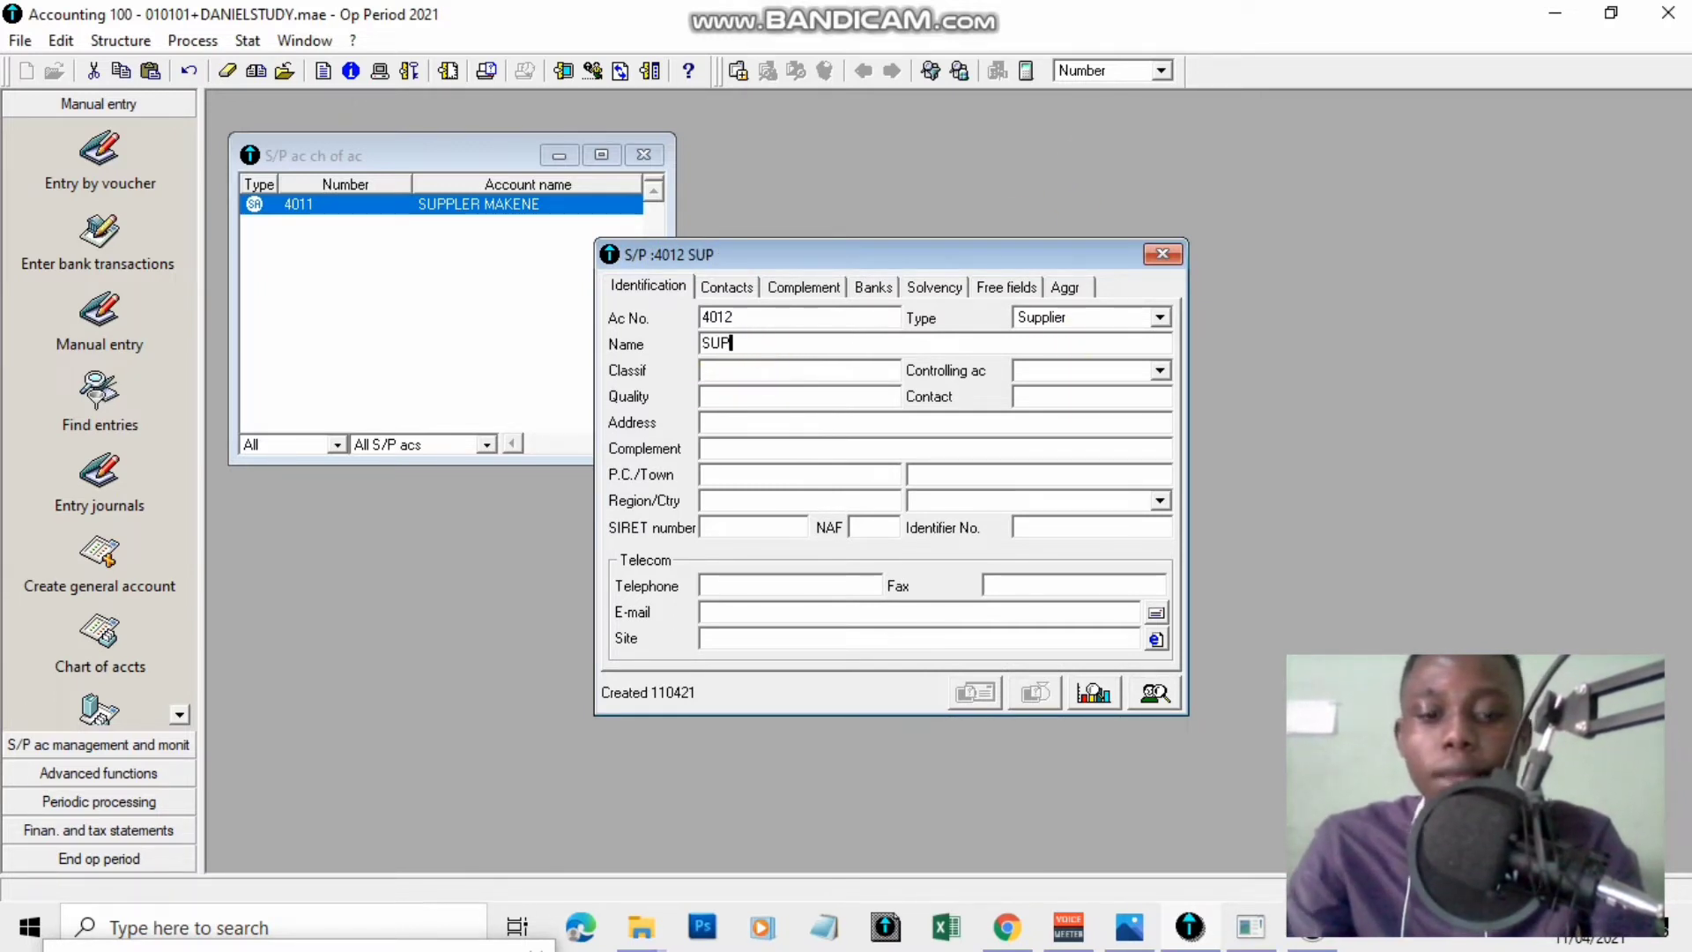
{"action": "type", "text": "PLIER "}
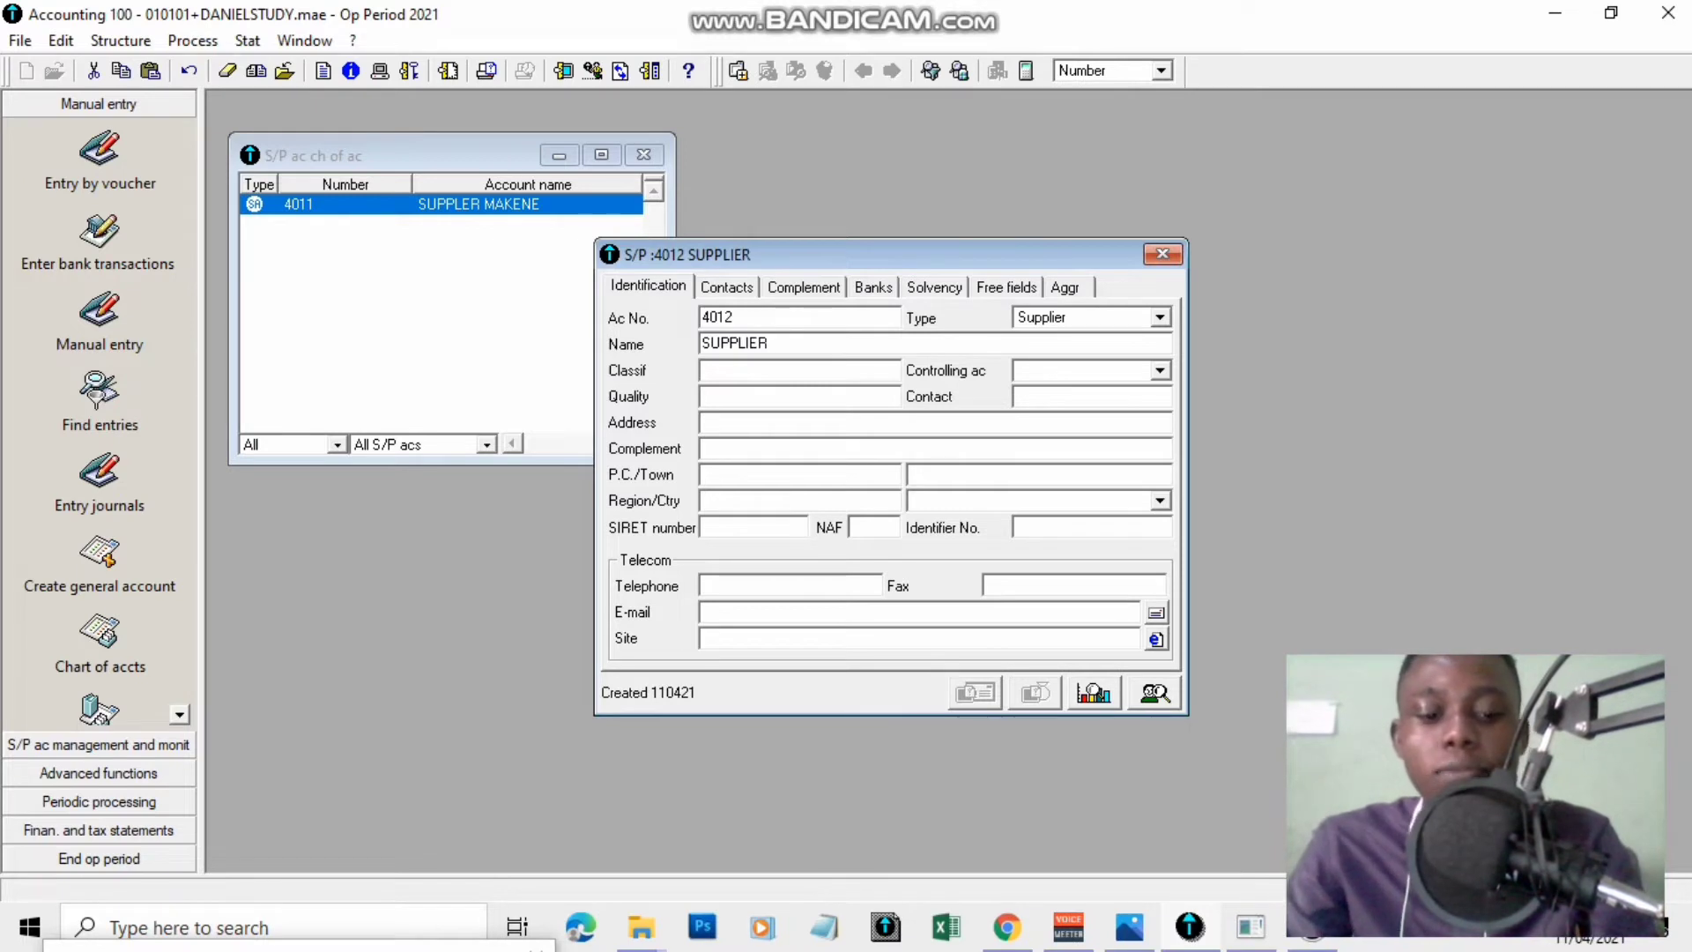
{"action": "type", "text": "BAFU"}
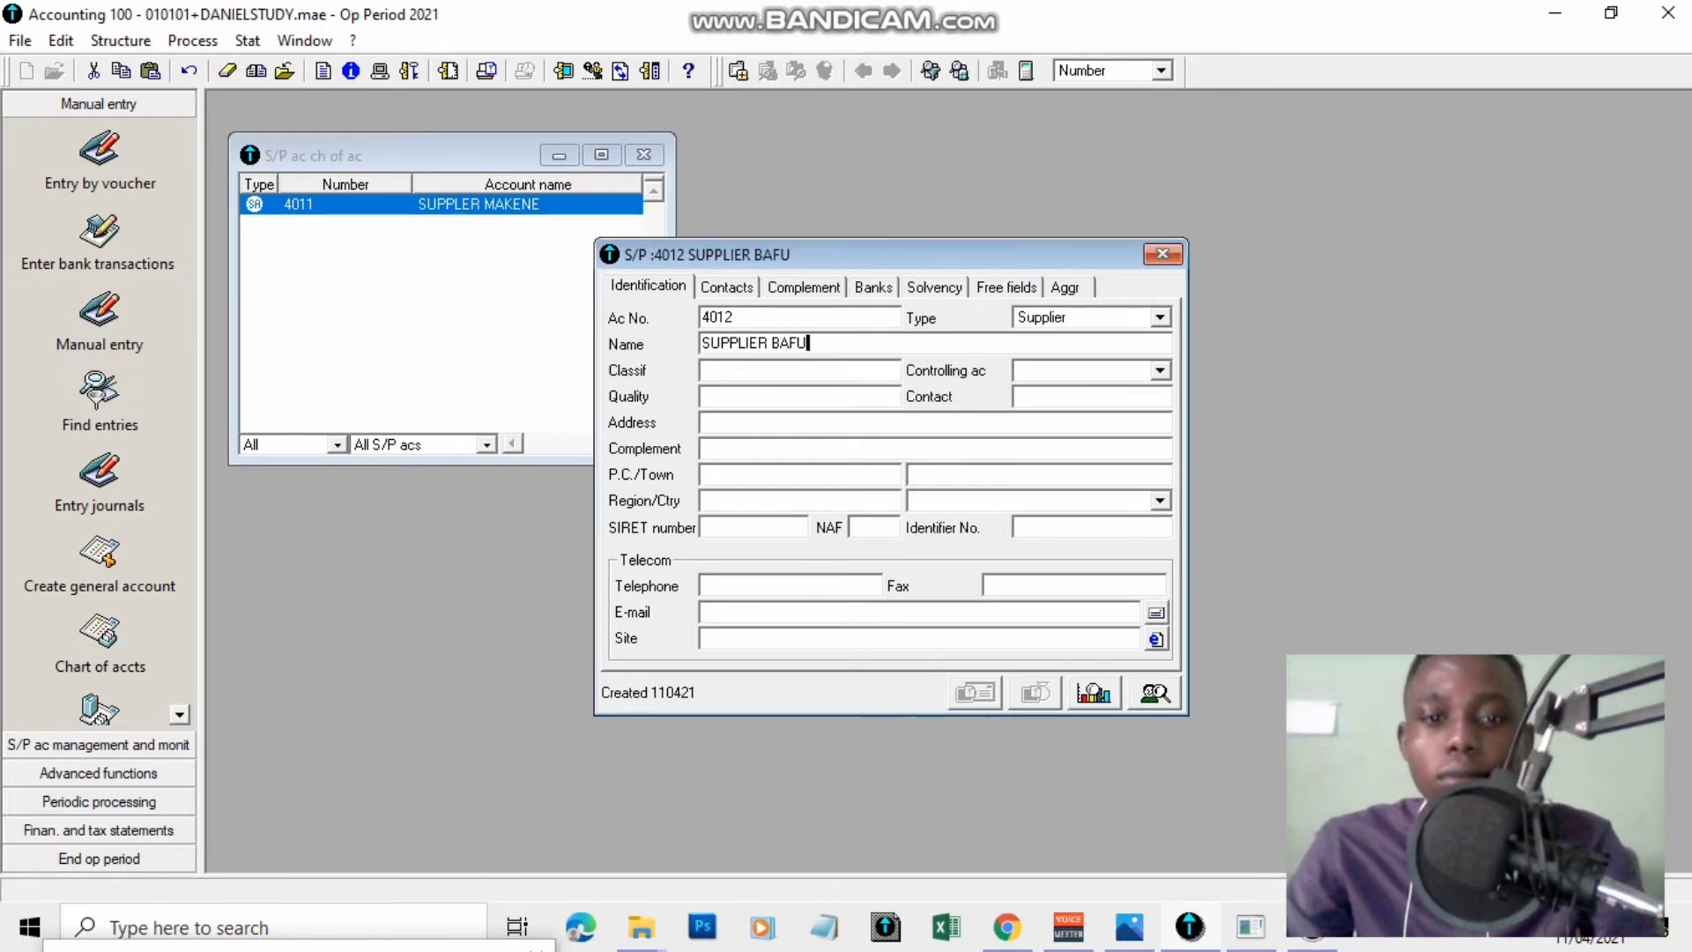
{"action": "type", "text": "T"}
{"action": "key", "text": "Tab"}
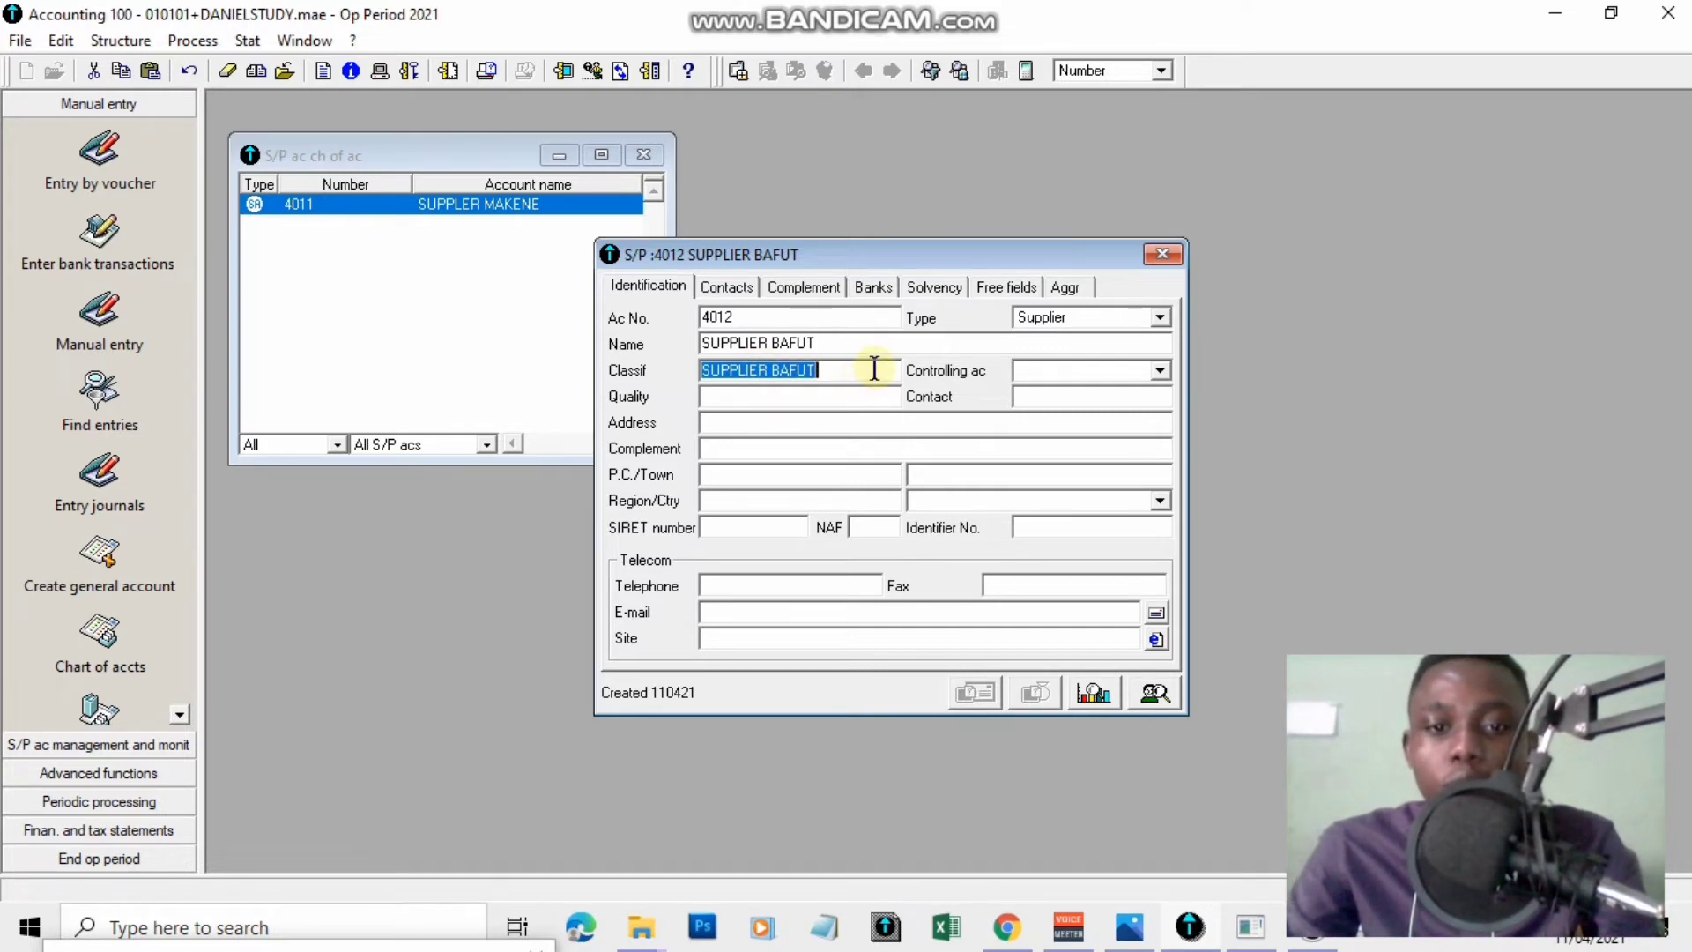
{"action": "key", "text": "Tab"}
Set the controlling account of S/P account 4012 to 401 SUPPLIERS, and save the record to continue with a blank one.
{"action": "left_click", "coordinate": [1164, 376]}
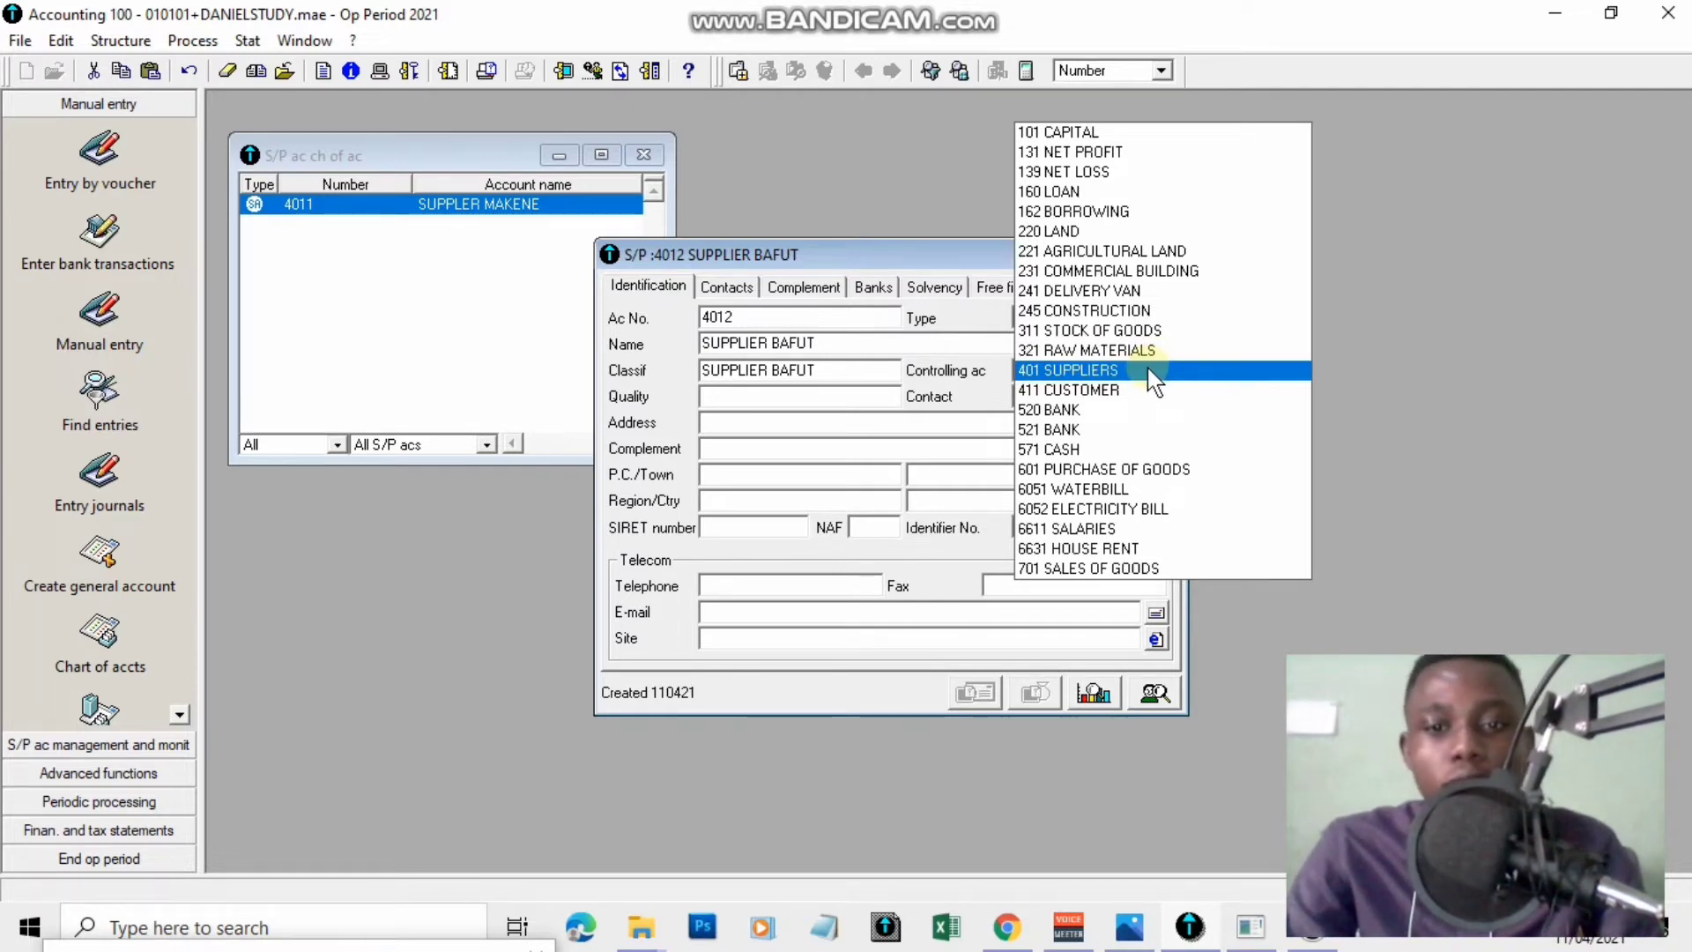
{"action": "left_click", "coordinate": [1149, 371]}
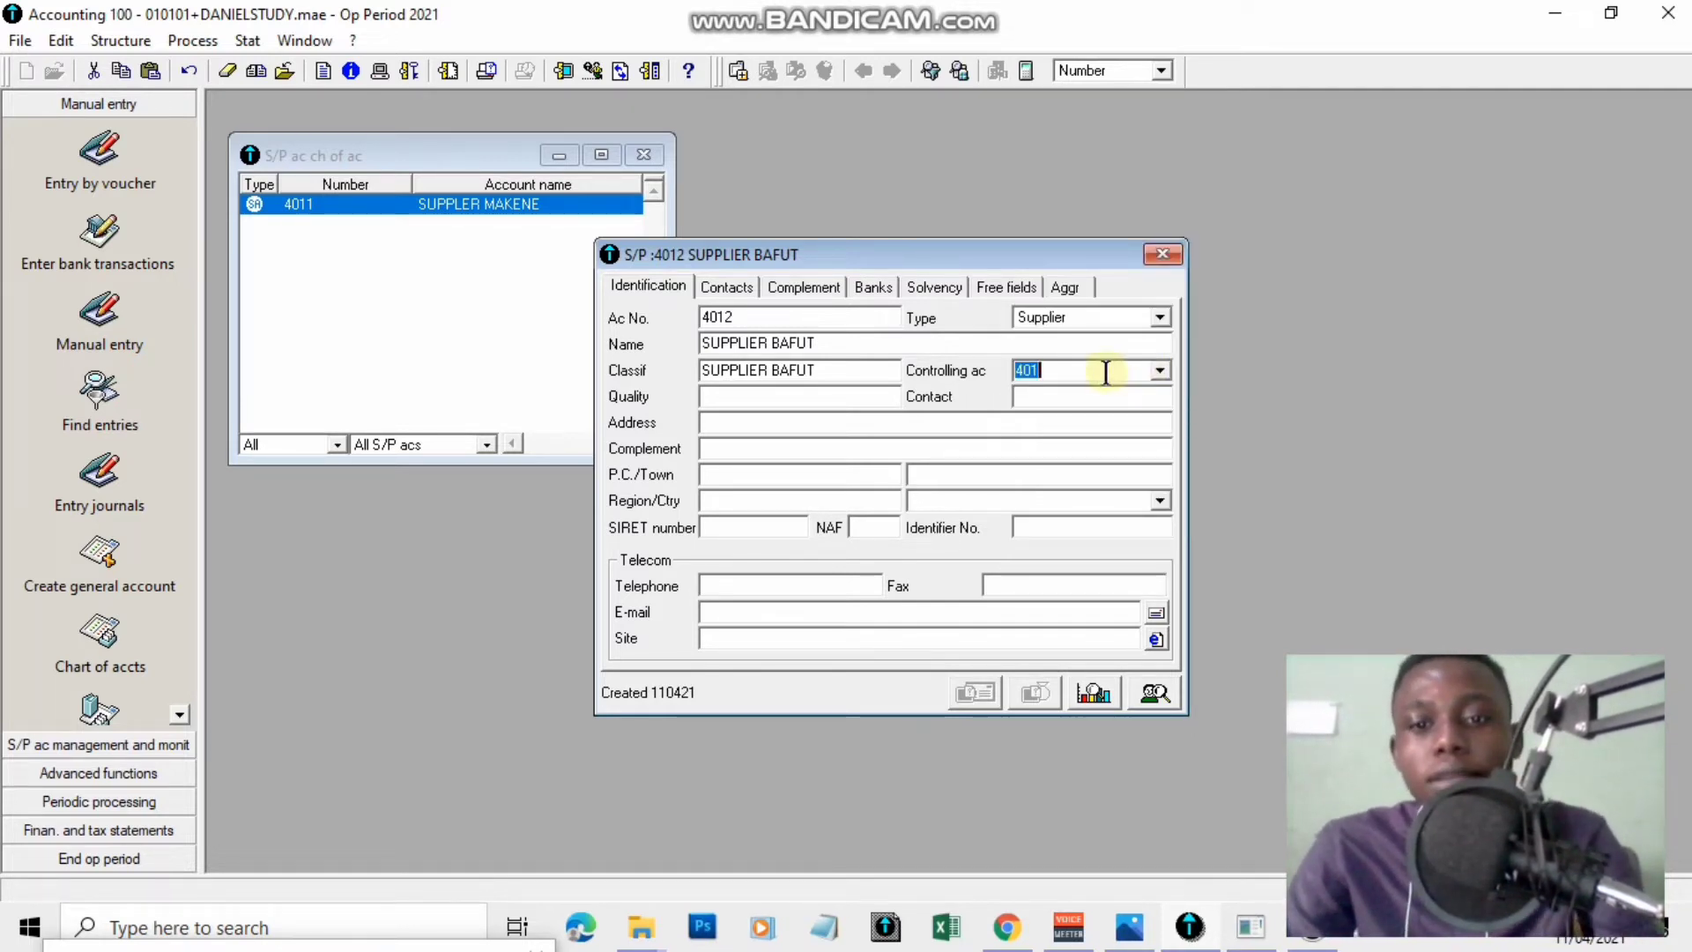
{"action": "left_click", "coordinate": [1105, 372]}
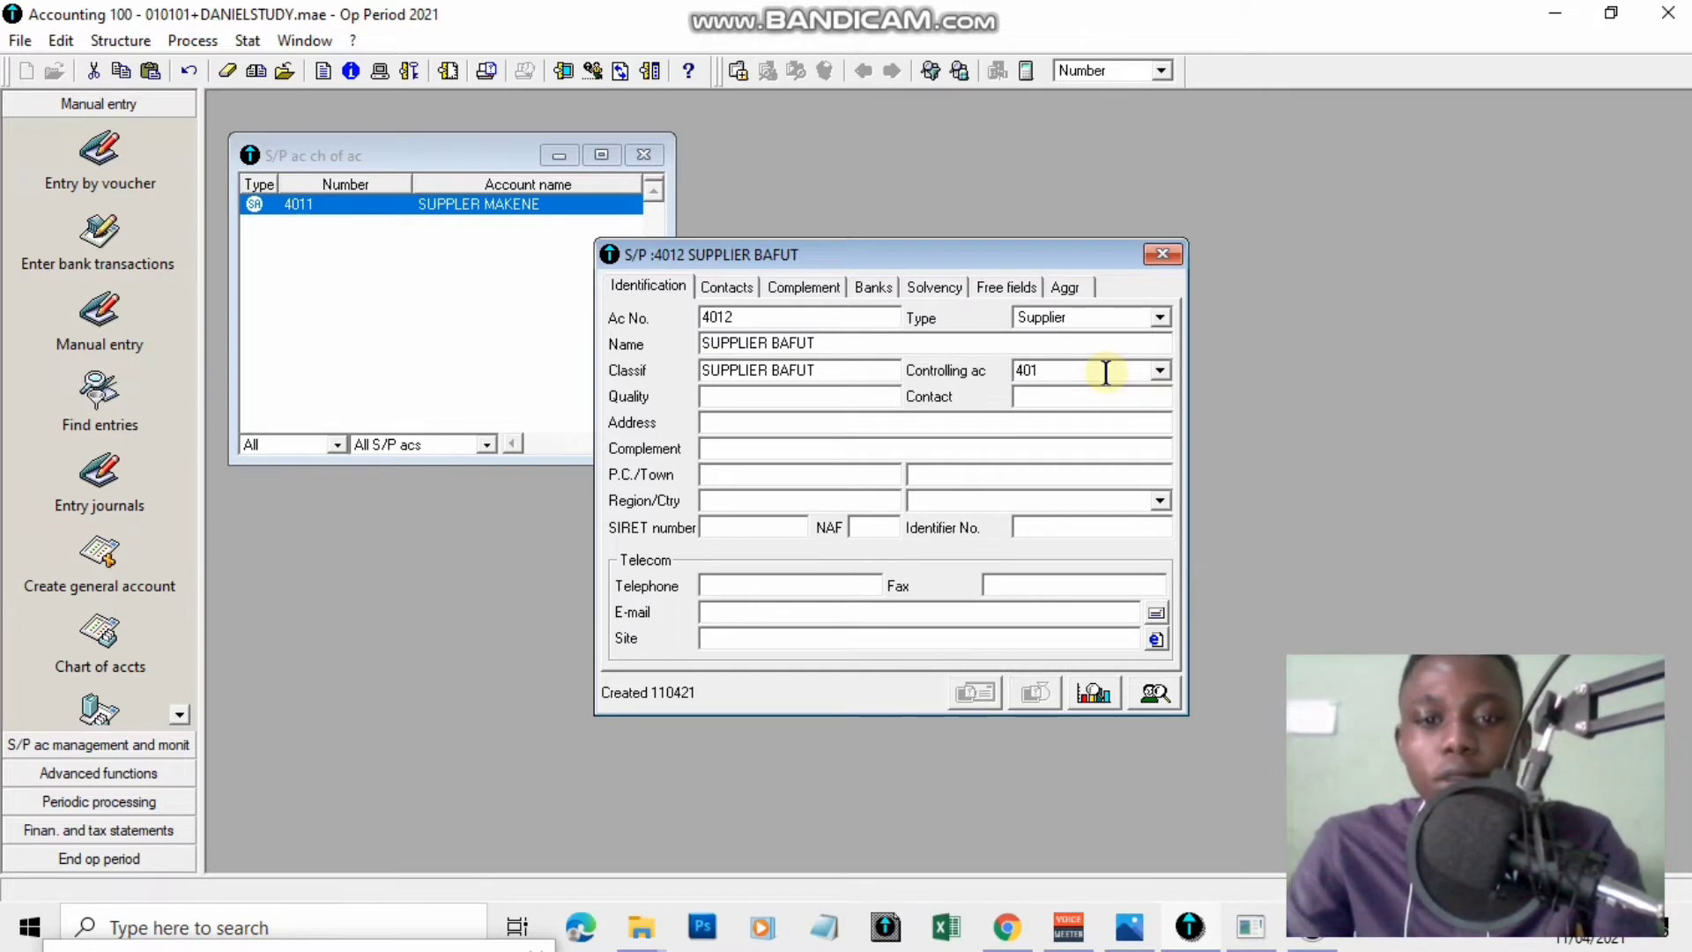
{"action": "key", "text": "Return"}
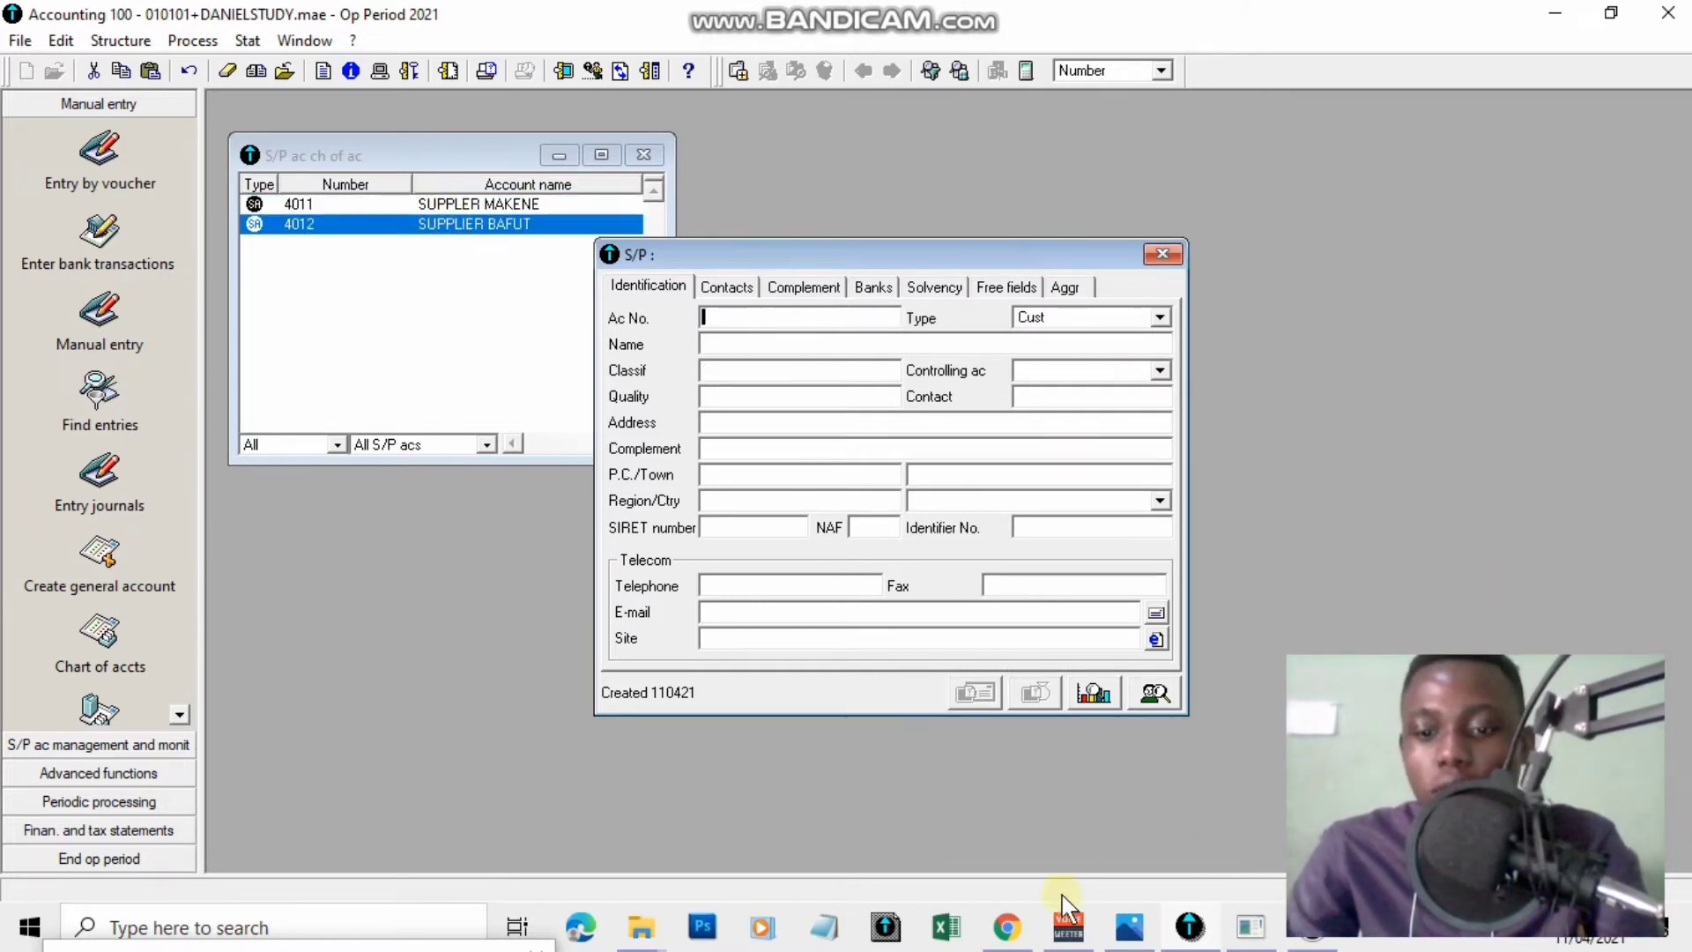
Check the opening customers in the exercise image in Photos, and give the new S/P account number 4111 with type Cust in Accounting 100.
{"action": "left_click", "coordinate": [1129, 925]}
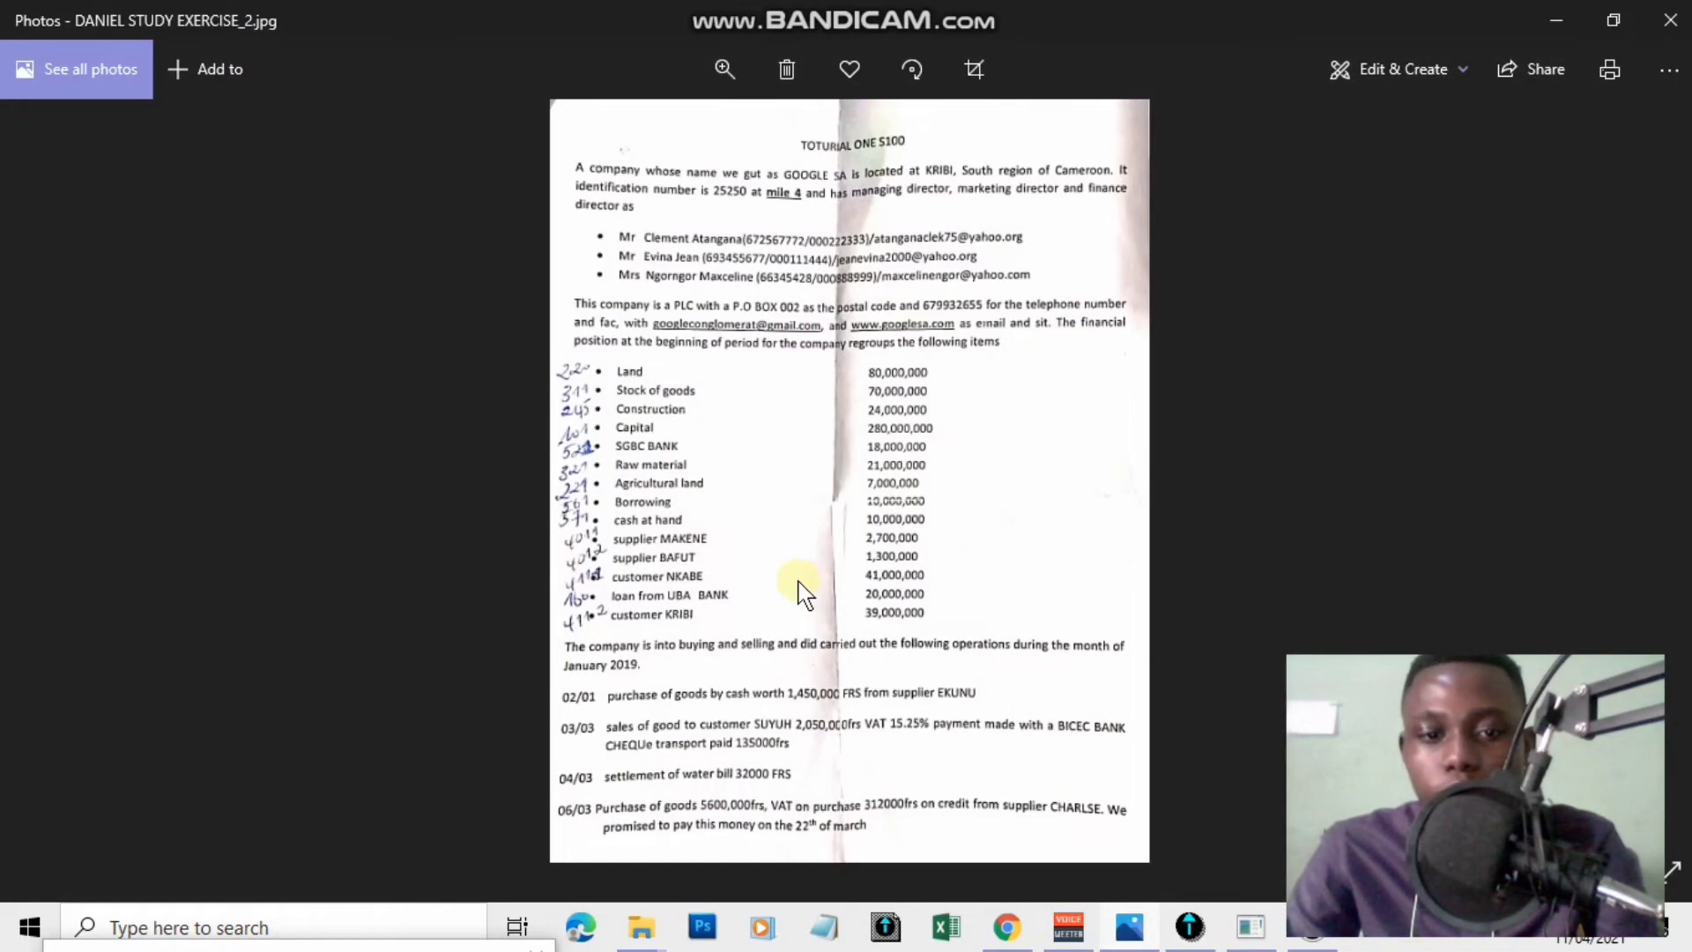
{"action": "scroll", "coordinate": [796, 582], "scroll_direction": "up", "scroll_amount": 2}
{"action": "left_click_drag", "start_coordinate": [509, 392], "coordinate": [456, 330]}
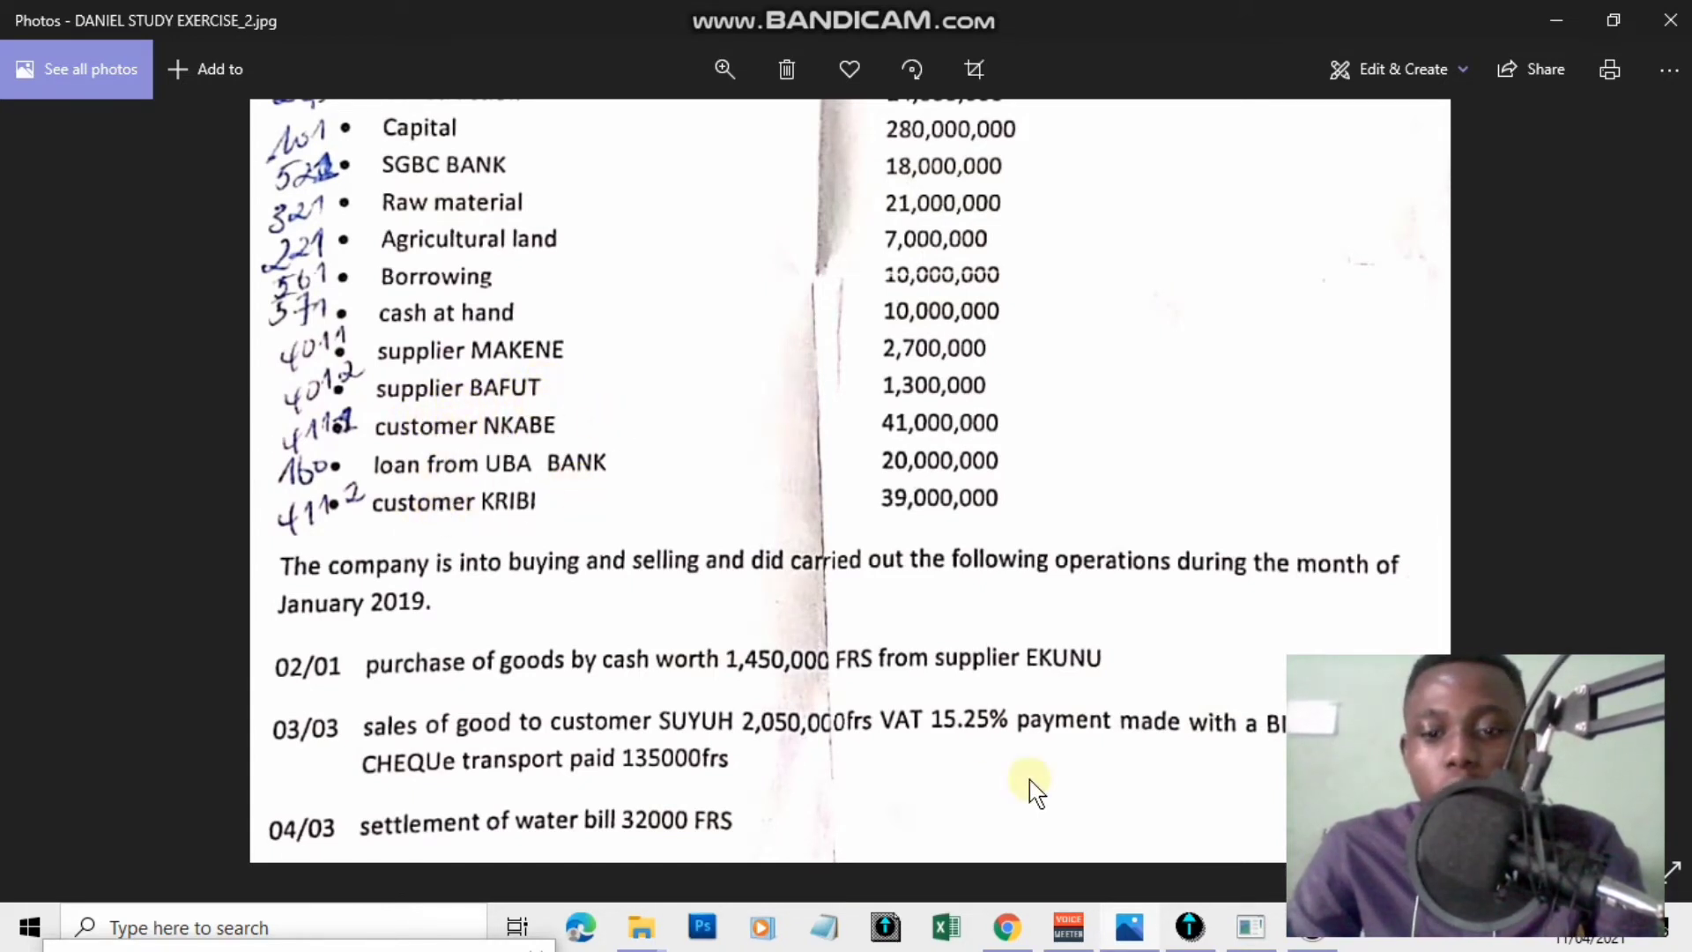
{"action": "left_click", "coordinate": [1121, 932]}
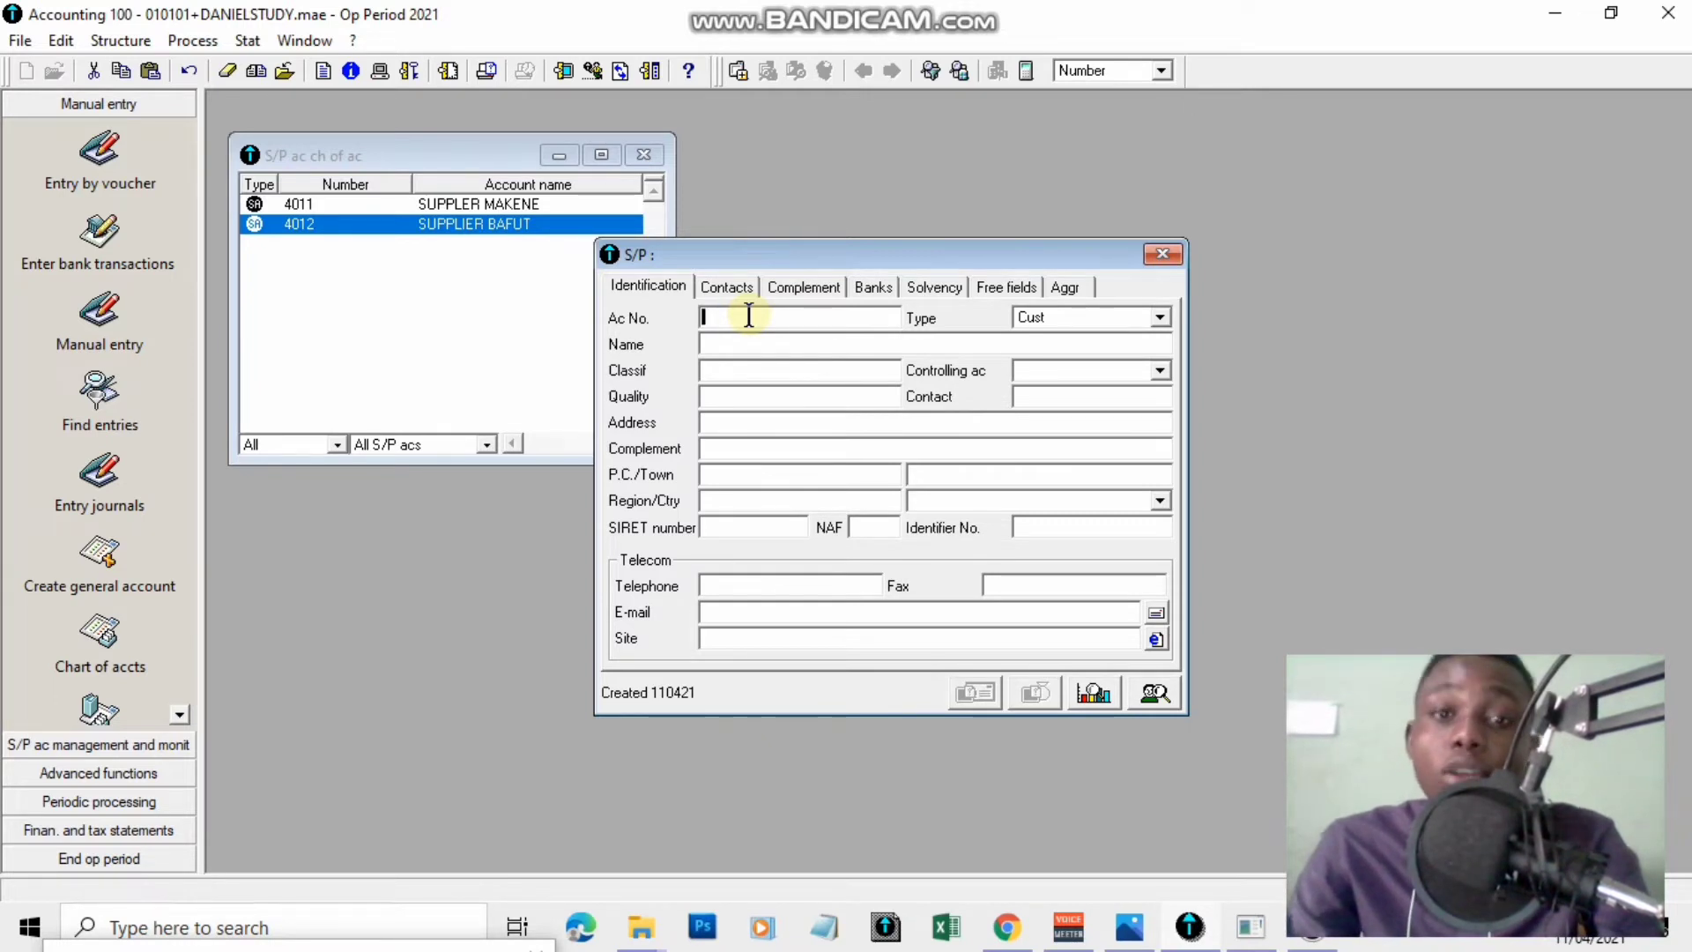
{"action": "type", "text": "4"}
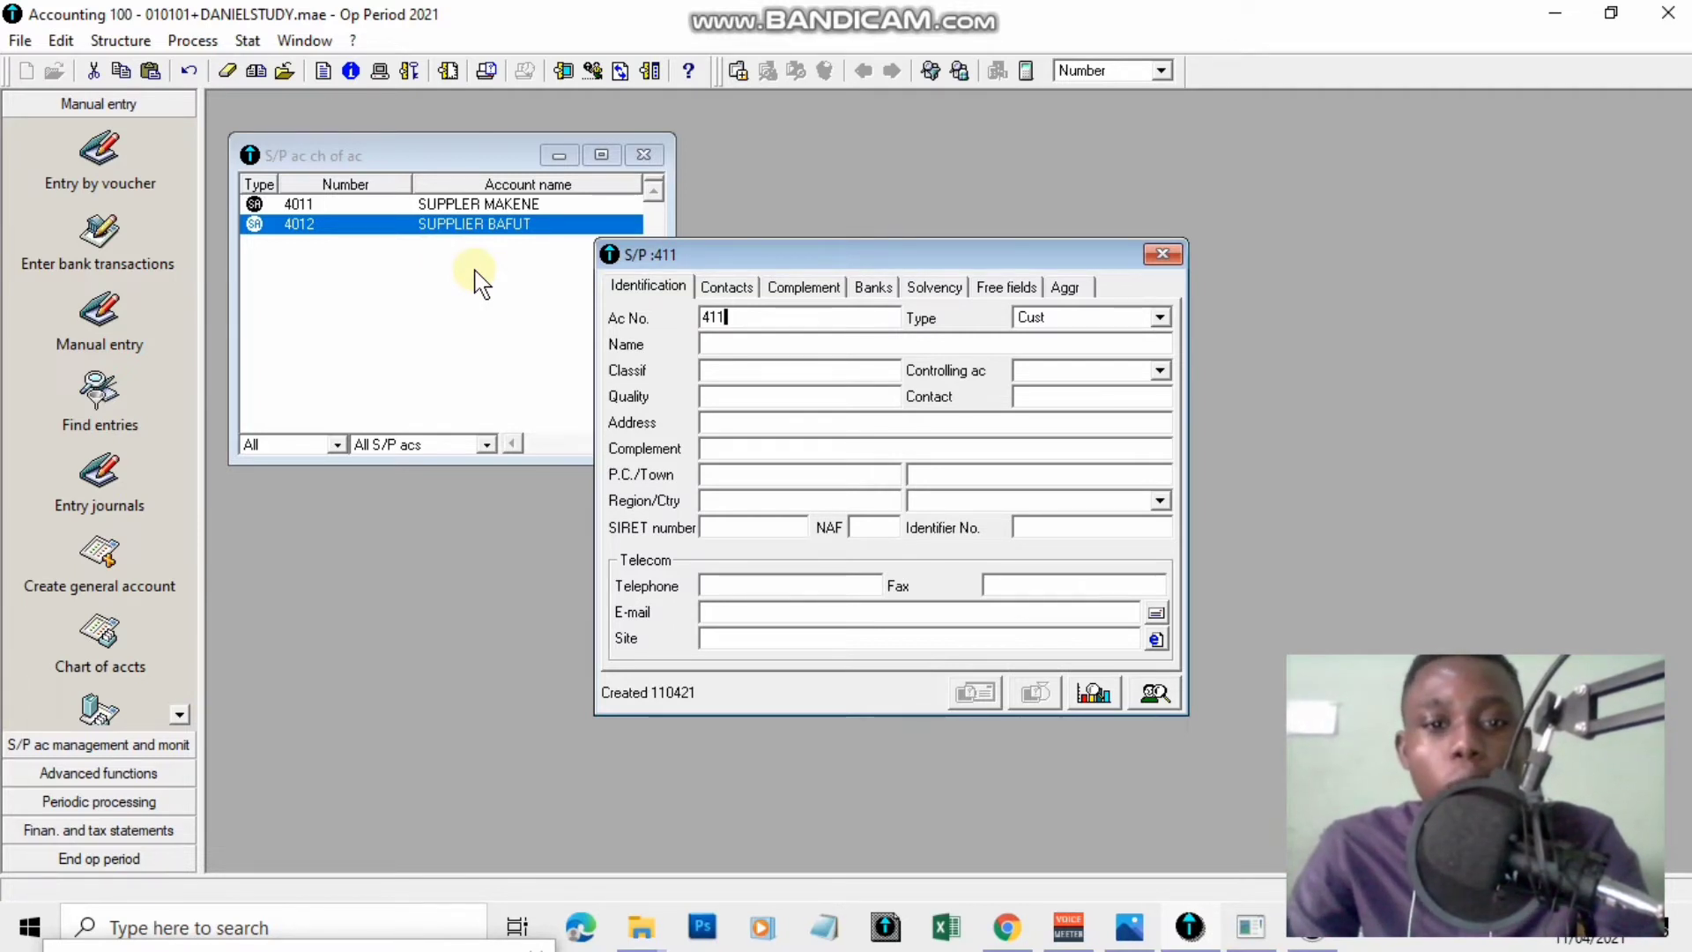
{"action": "type", "text": "1"}
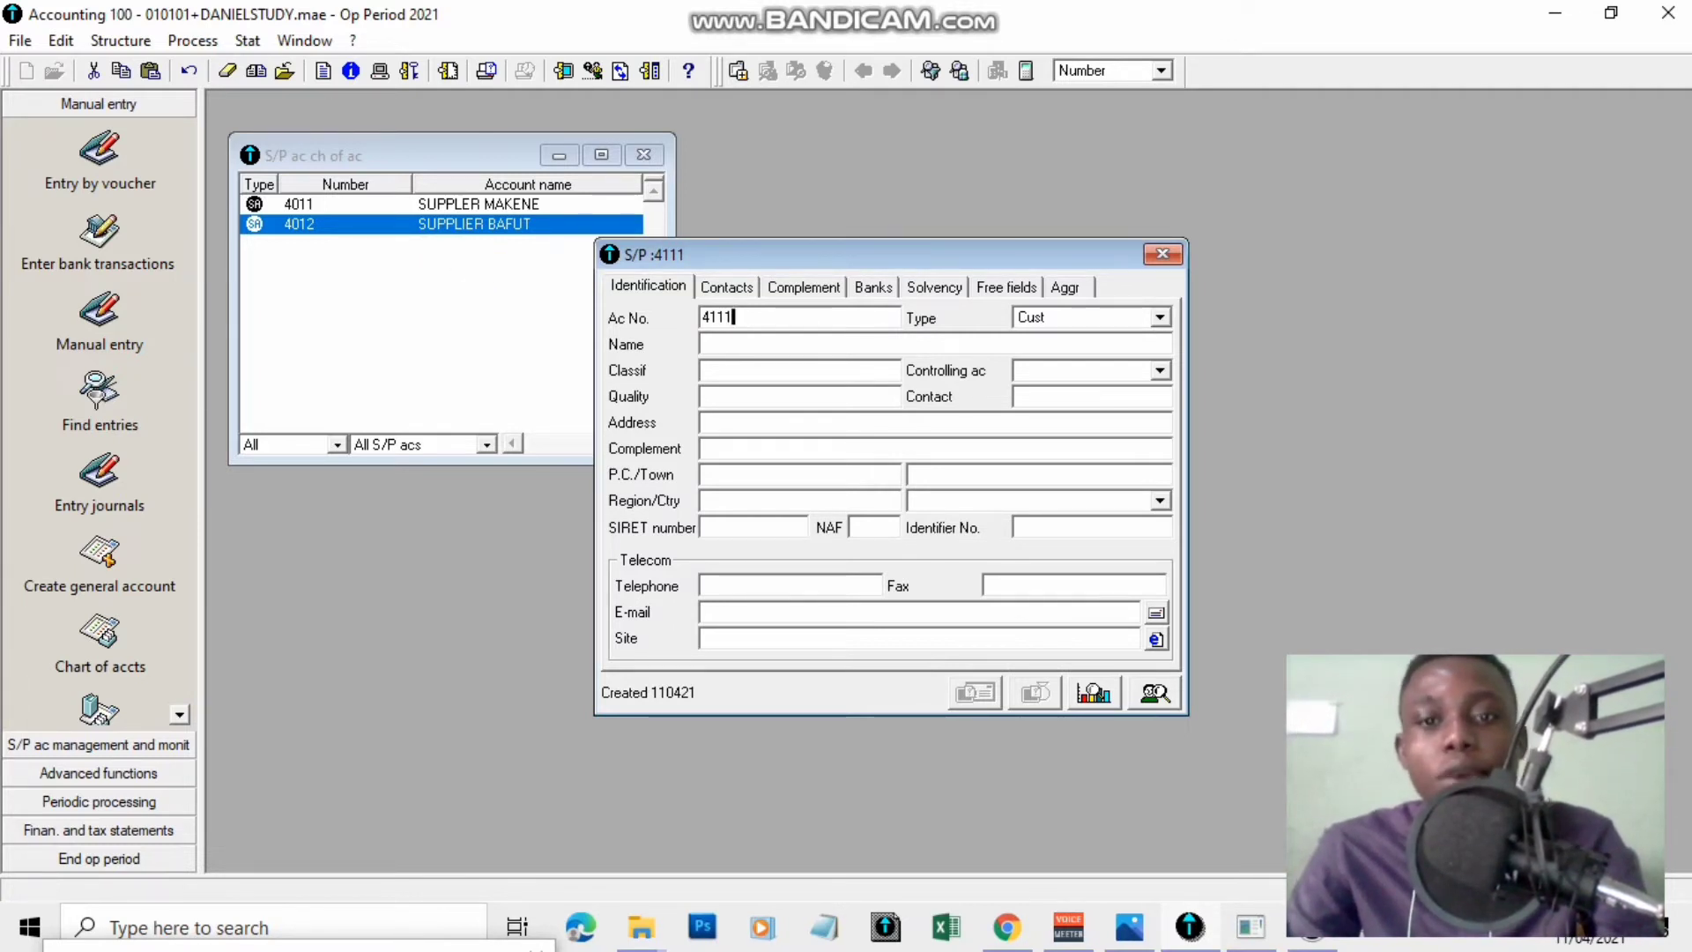
{"action": "key", "text": "Tab"}
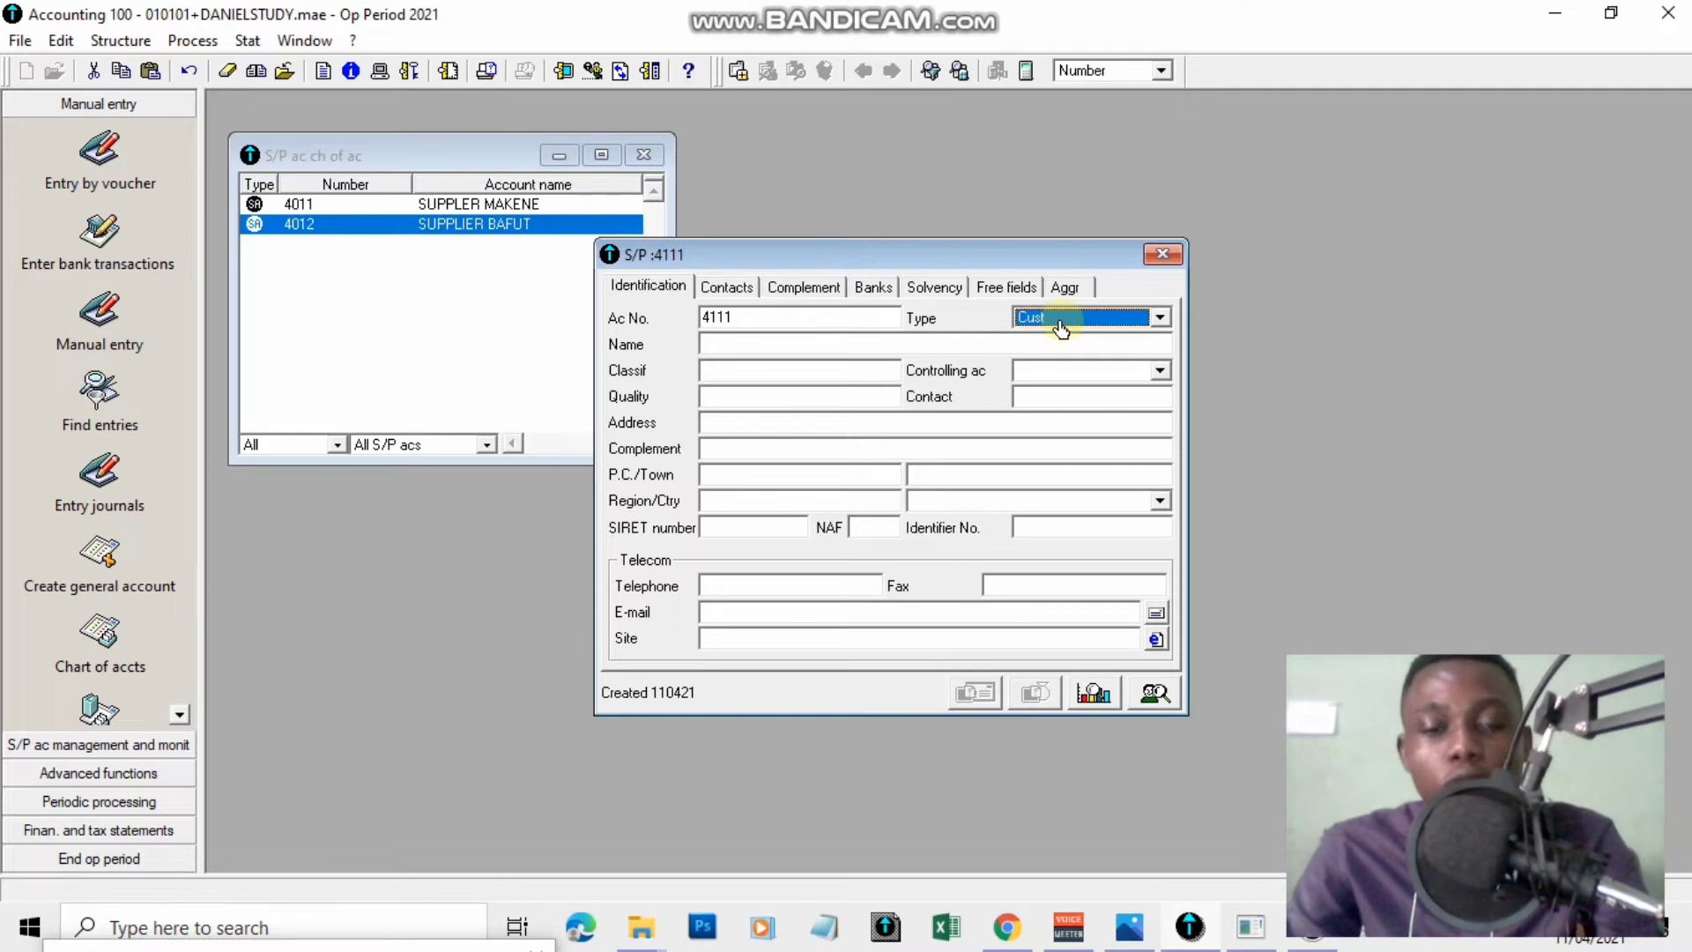
{"action": "key", "text": "Tab"}
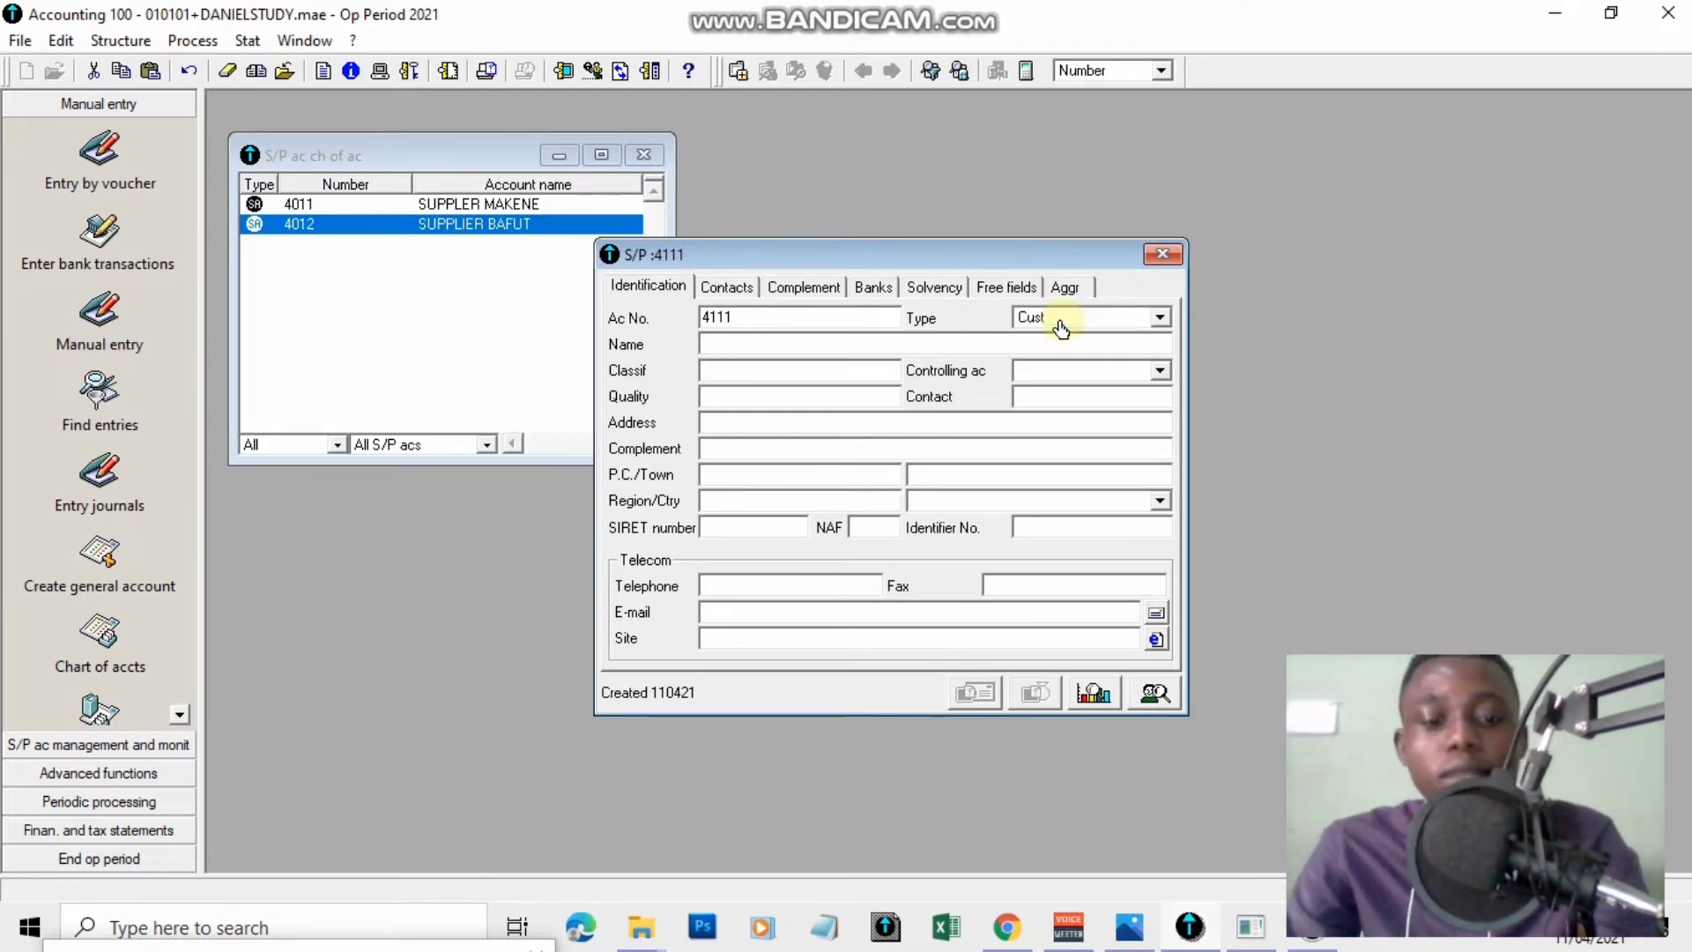
Name S/P account 4111 with CUSTOMER followed by the first customer's name from the exercise, and accept the same text as its classification.
{"action": "type", "text": "CUSTOME"}
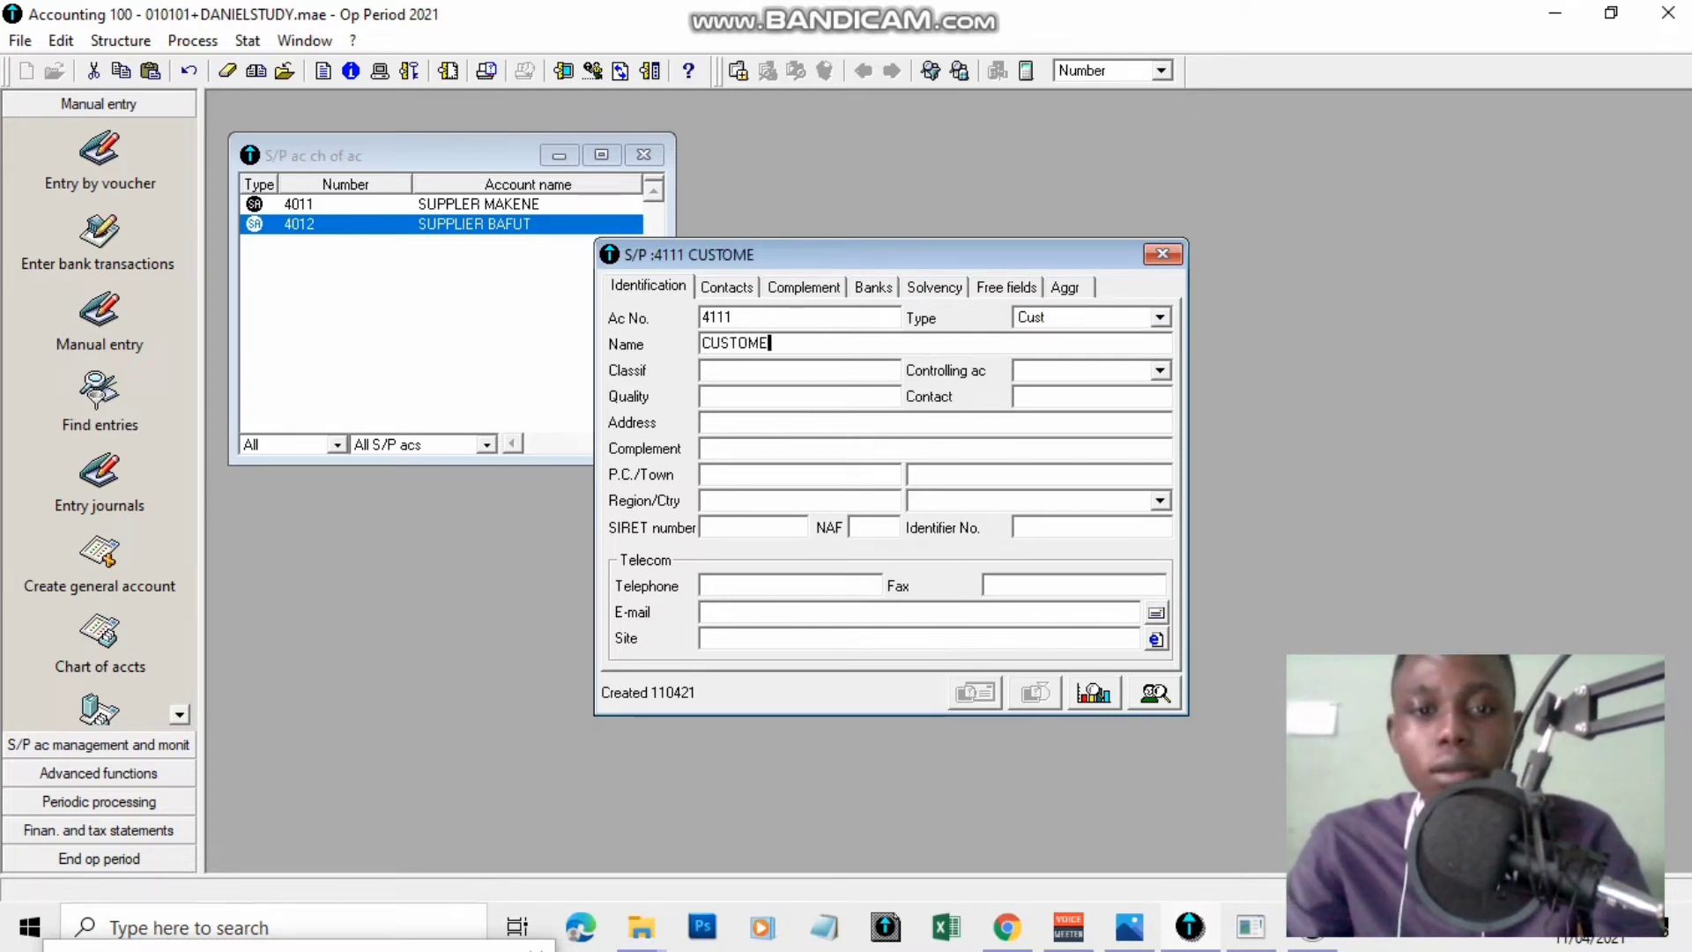
{"action": "type", "text": "R NKABE"}
{"action": "key", "text": "Tab"}
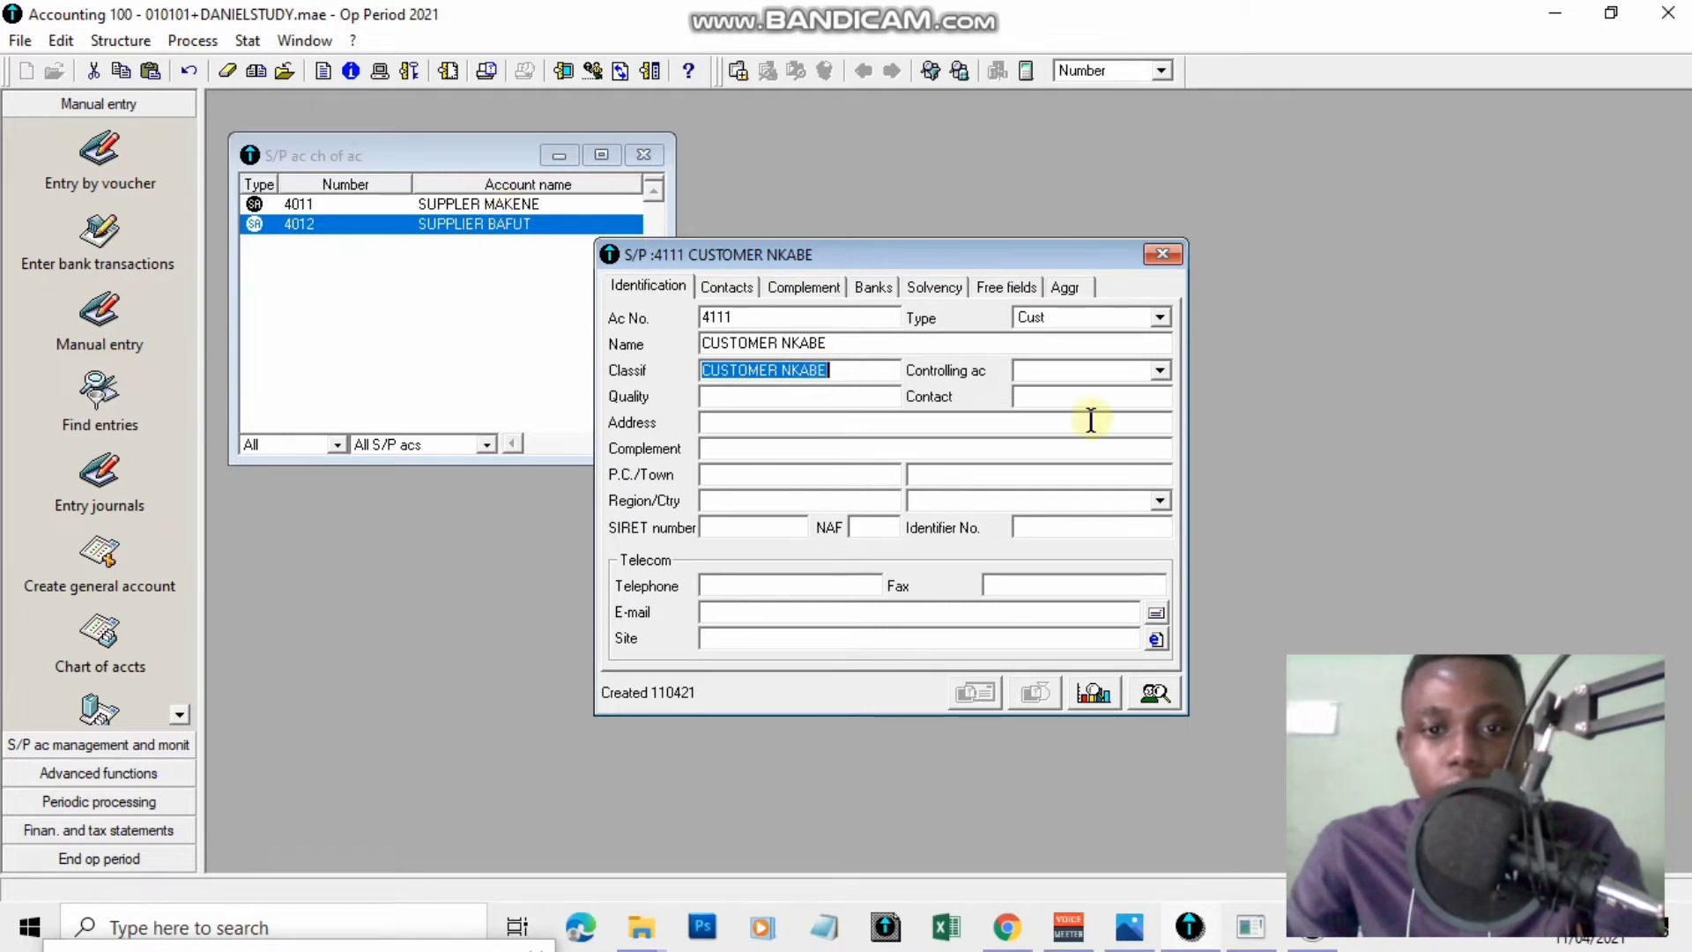
{"action": "key", "text": "Tab"}
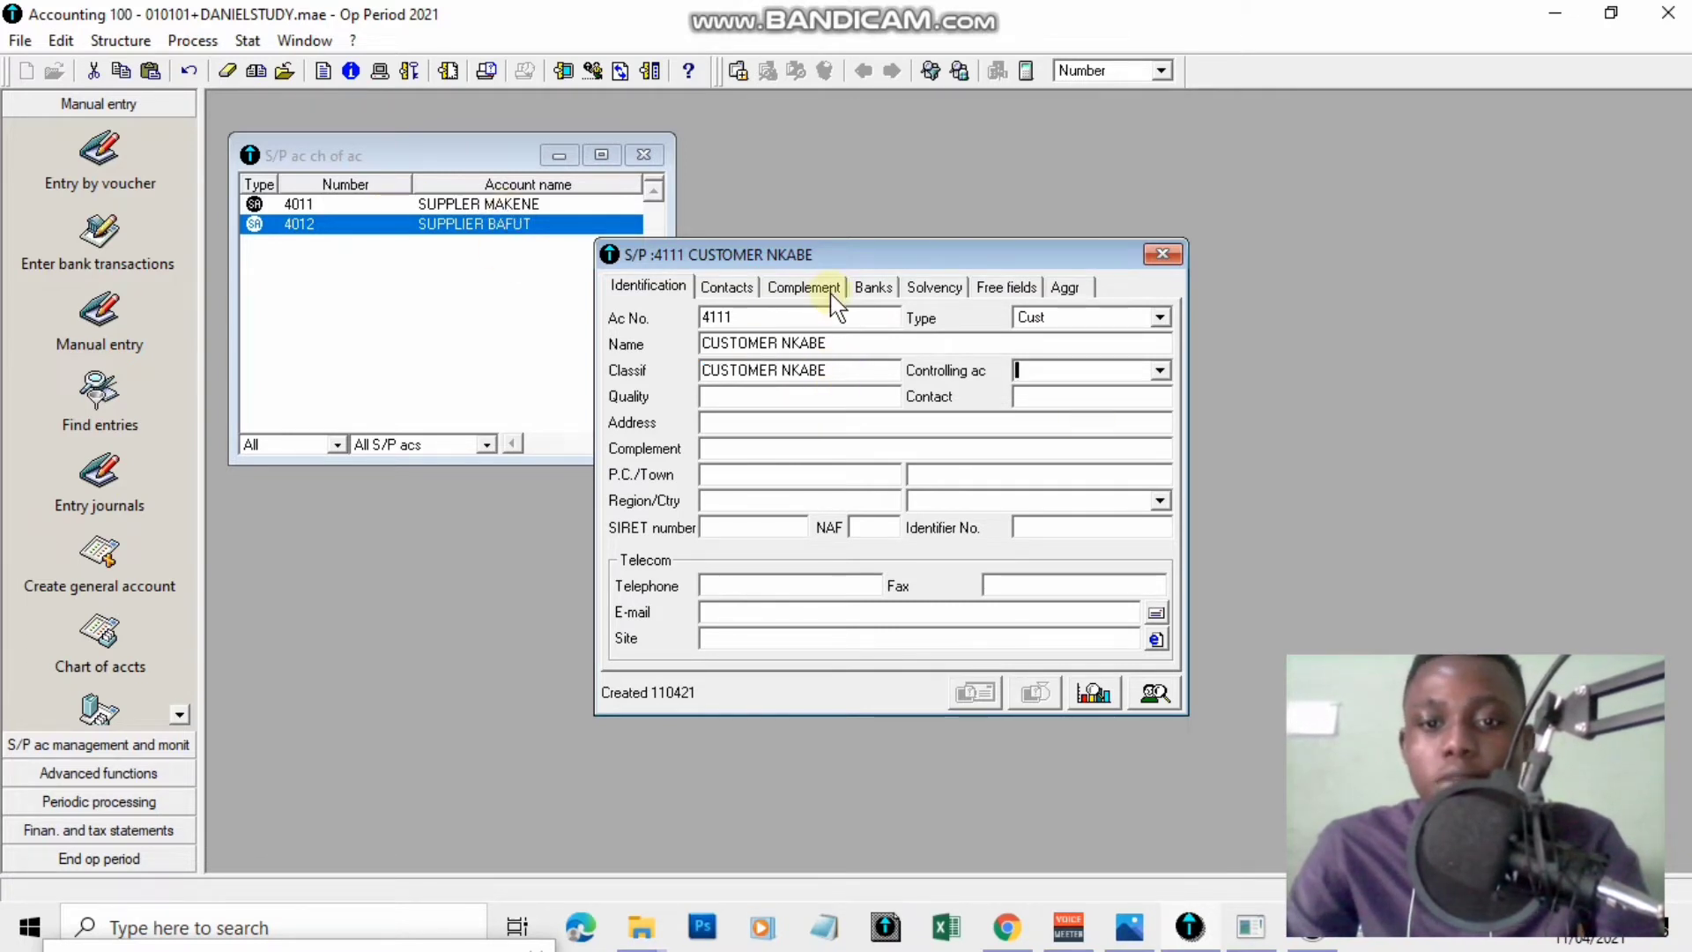
Set the controlling account of S/P account 4111 to 411 CUSTOMER, and save the record to continue with a blank one.
{"action": "left_click", "coordinate": [1160, 370]}
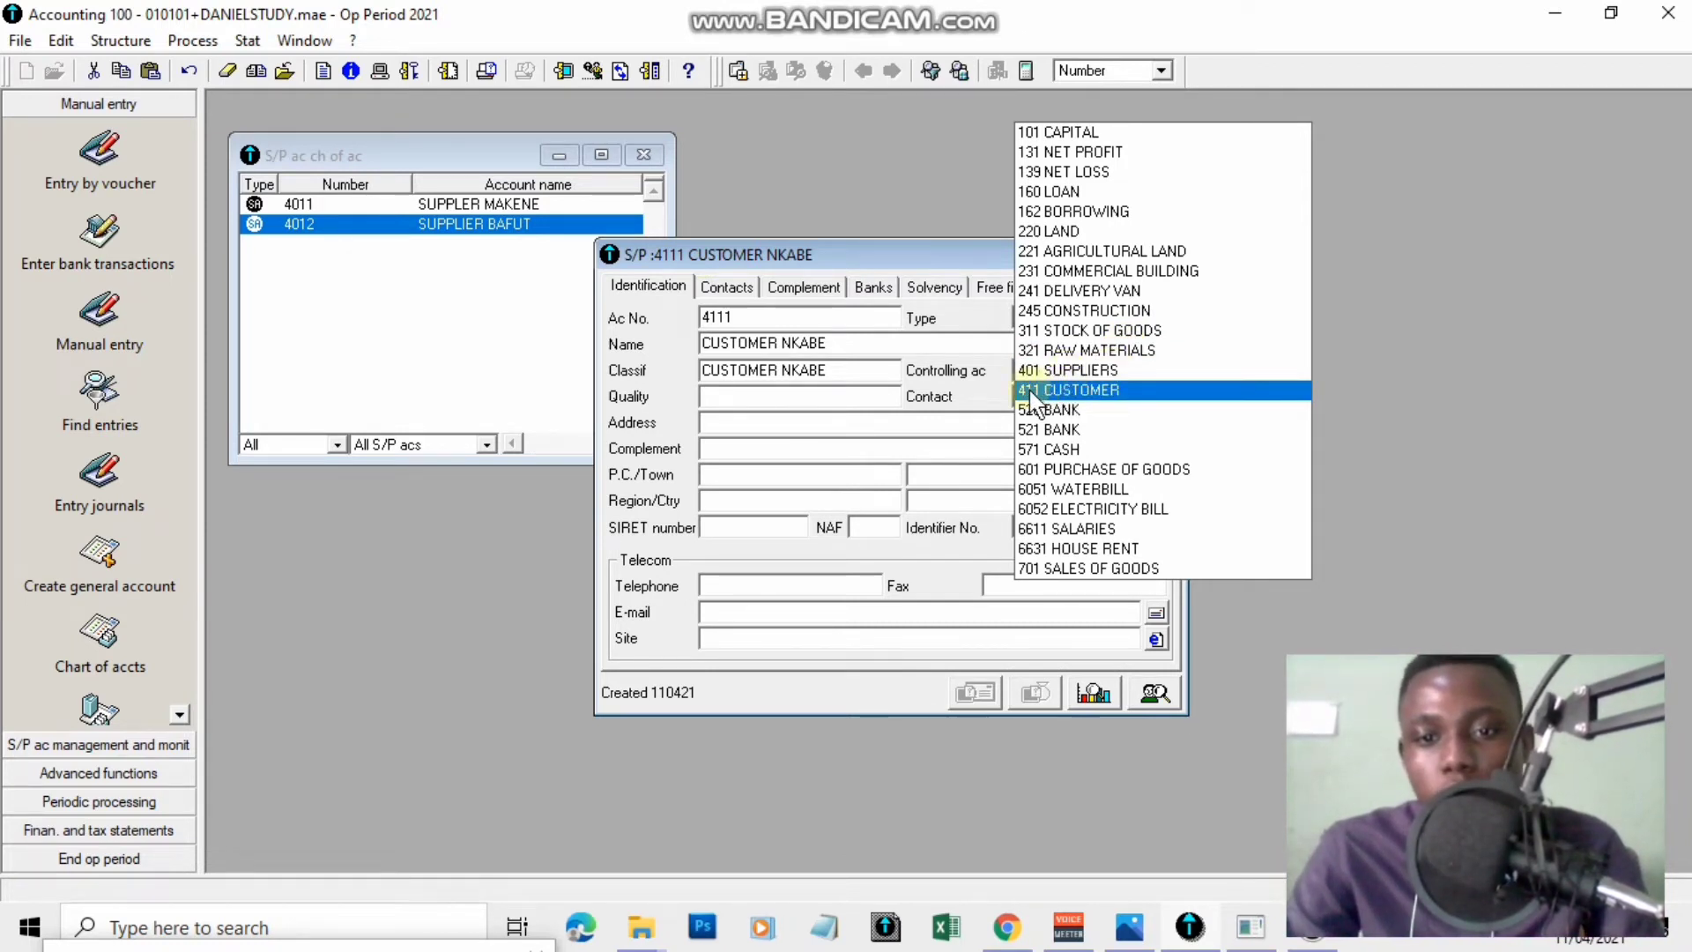
{"action": "left_click", "coordinate": [1064, 395]}
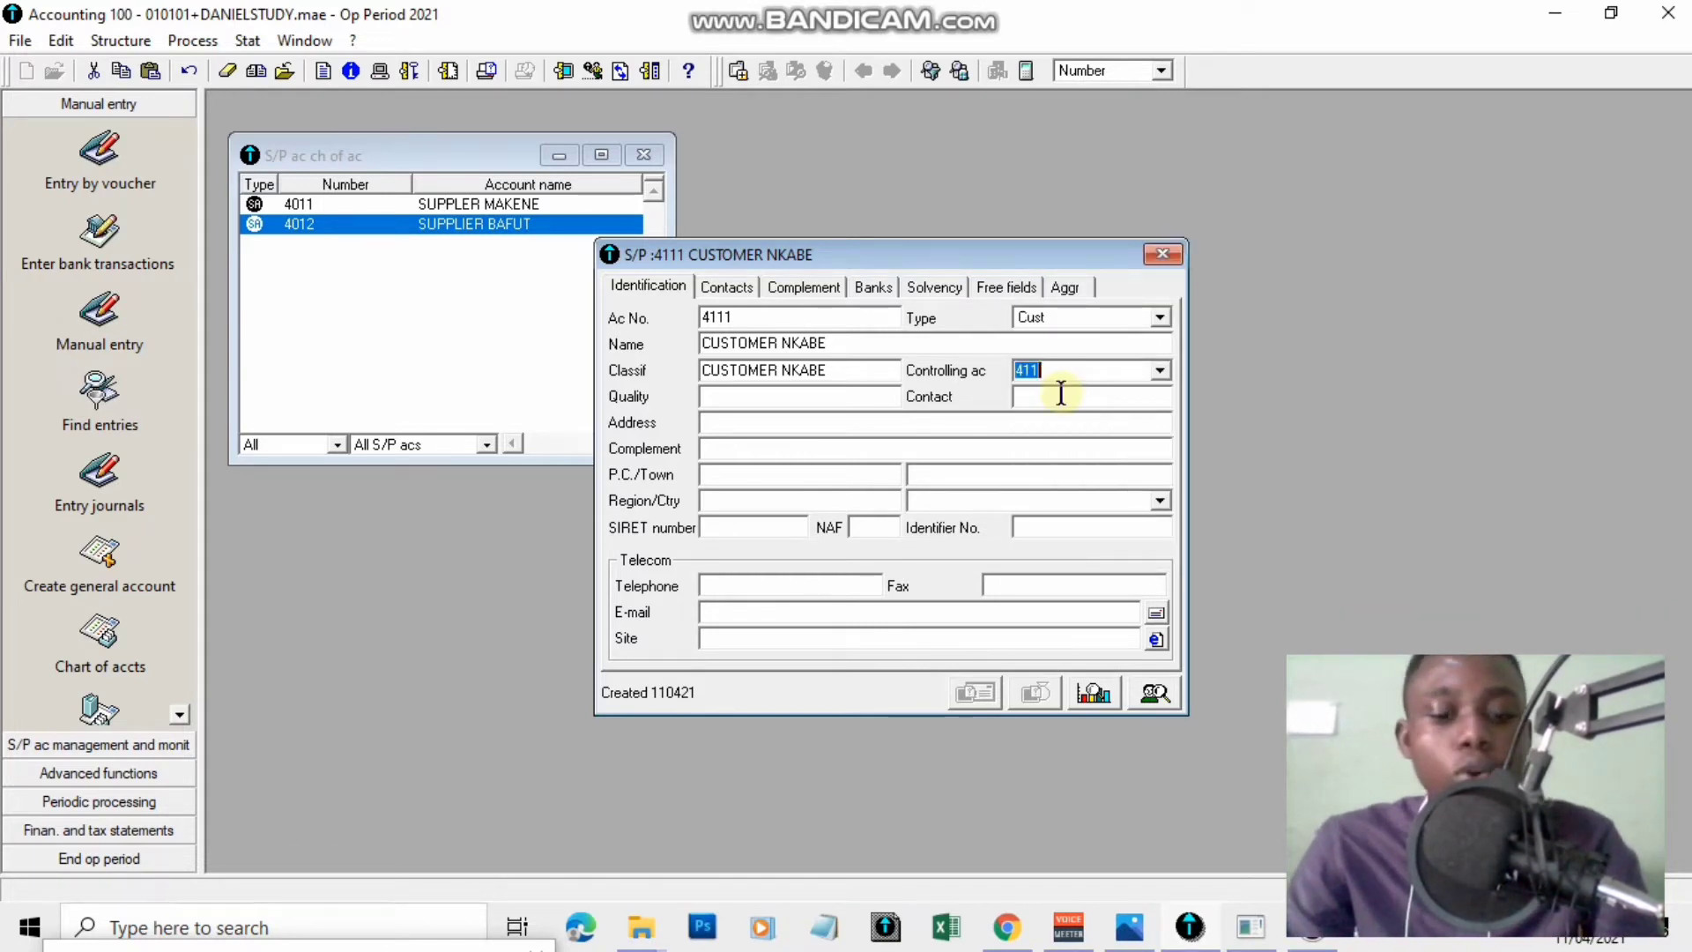
{"action": "key", "text": "Return"}
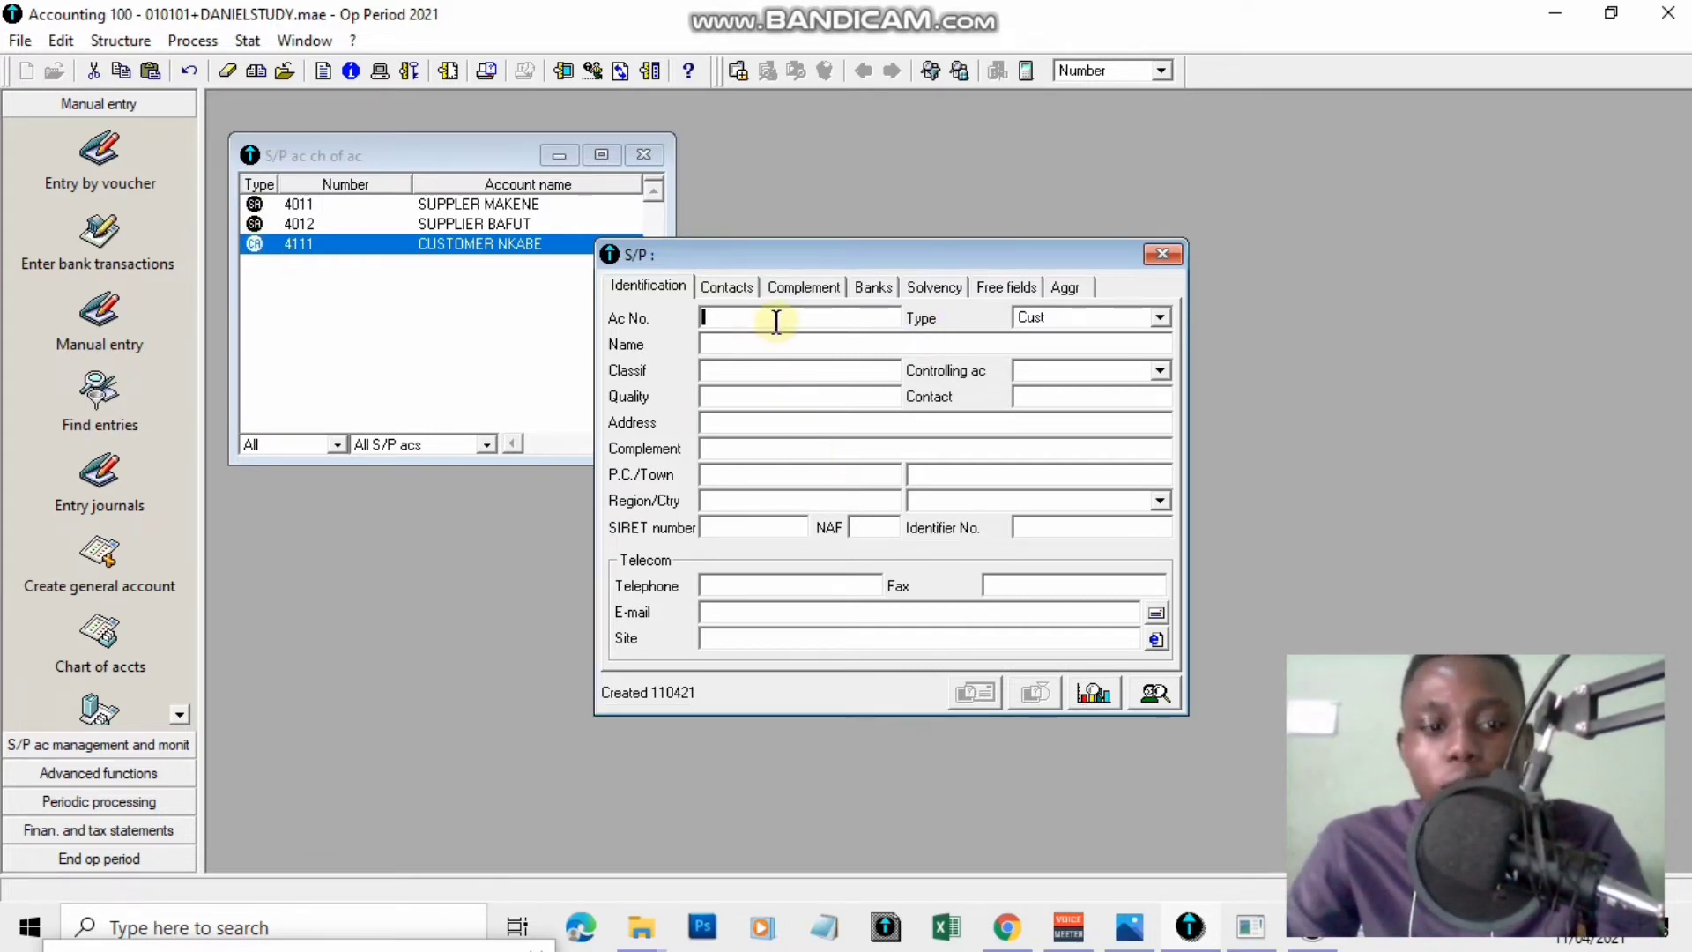
Create S/P account 4112 of type Cust, using CUSTOMER followed by the second customer's name as both its name and classification.
{"action": "type", "text": "411"}
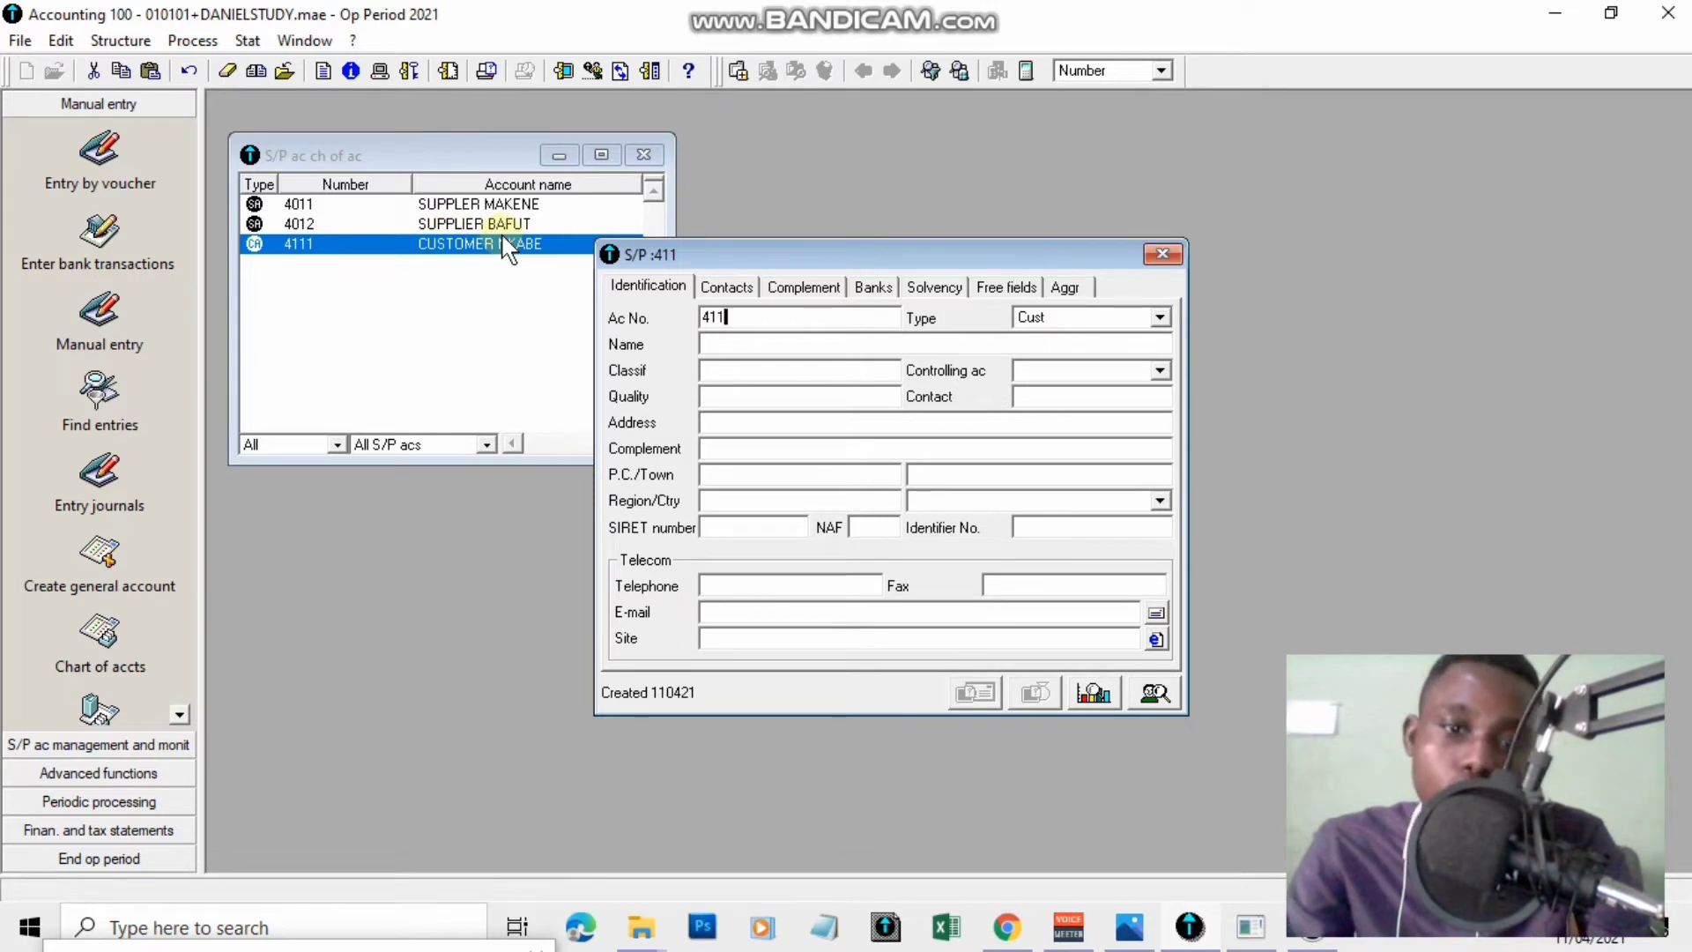
{"action": "type", "text": "2"}
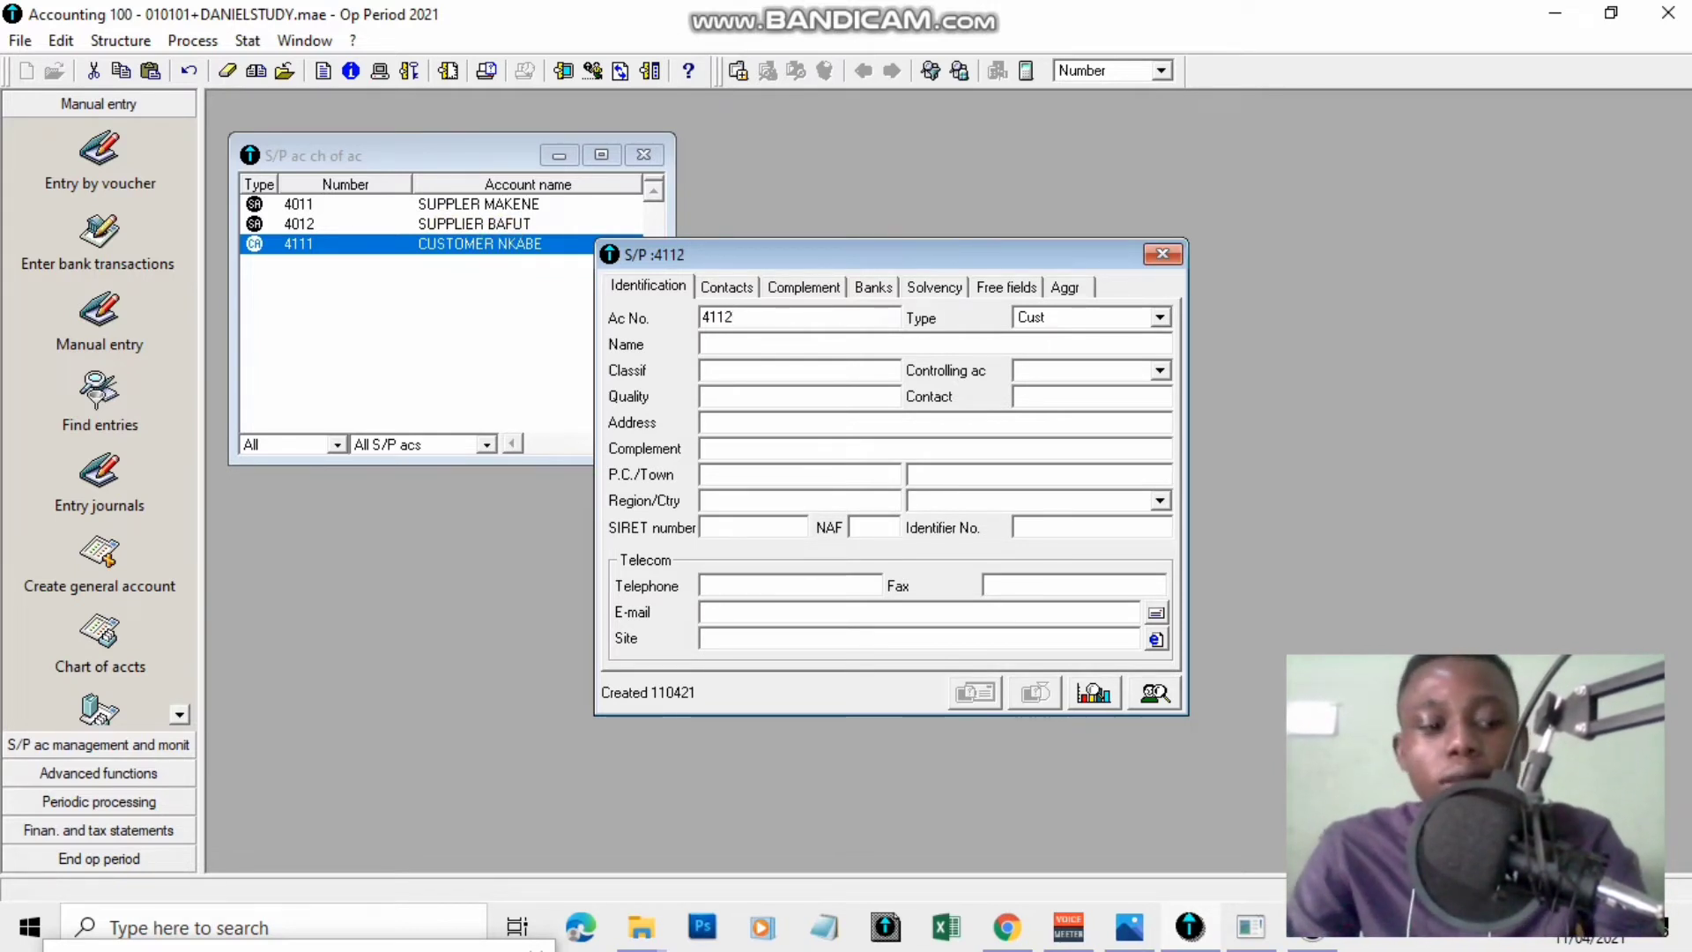
{"action": "key", "text": "Tab"}
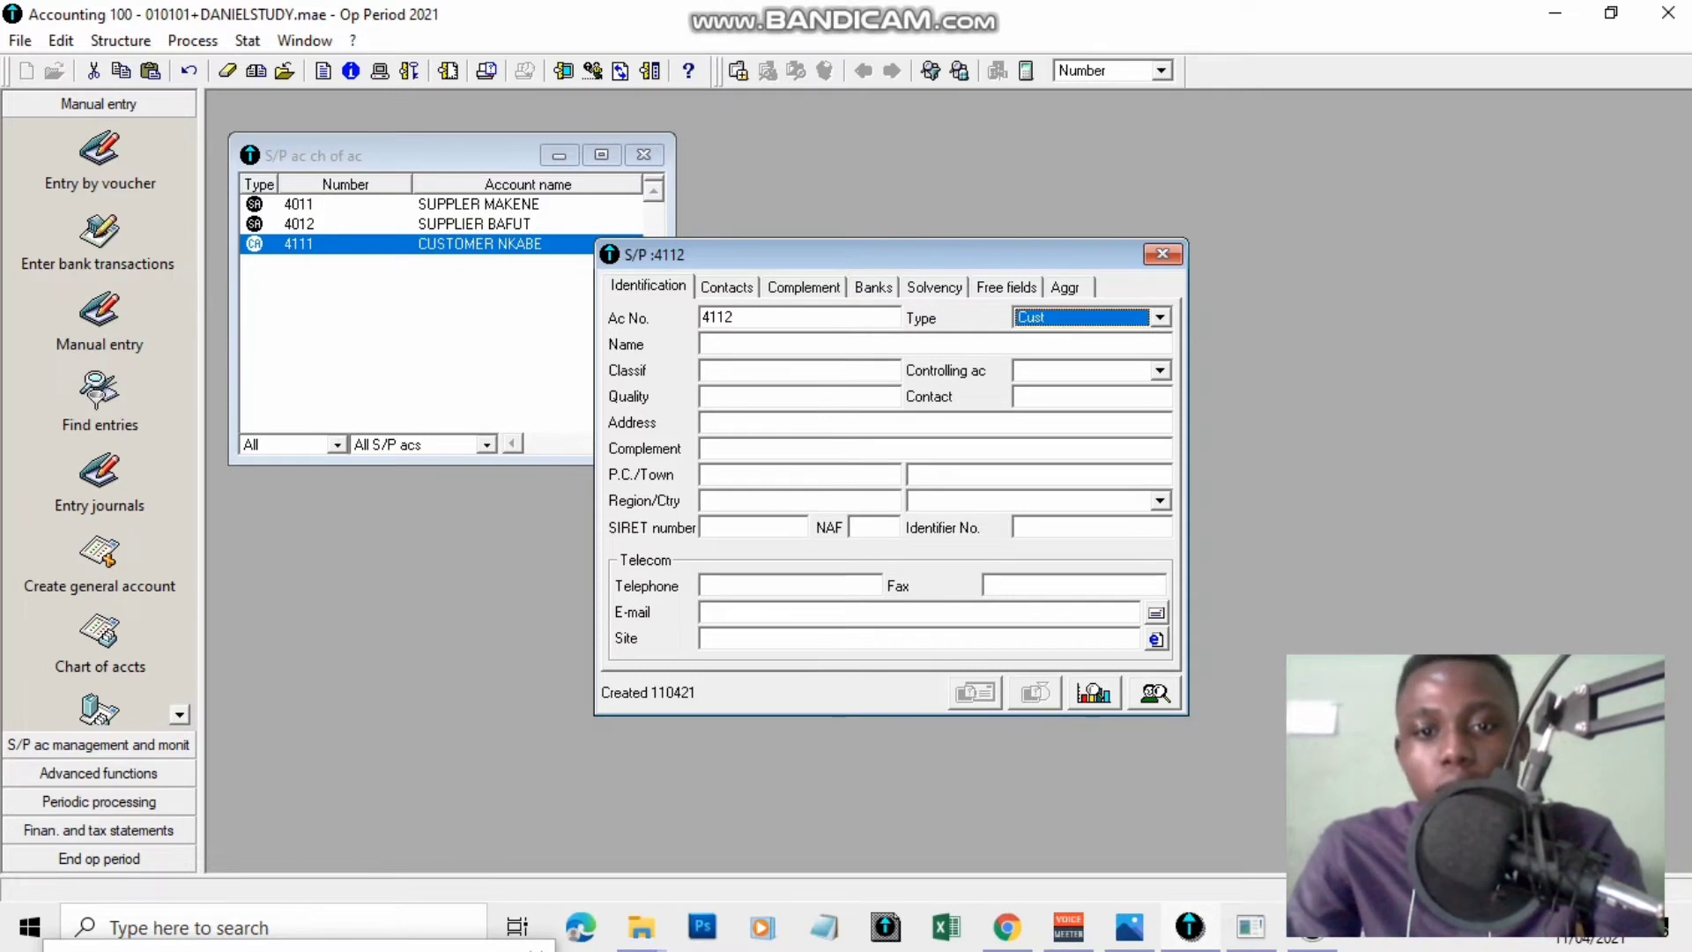
{"action": "key", "text": "Tab"}
{"action": "type", "text": "CUST"}
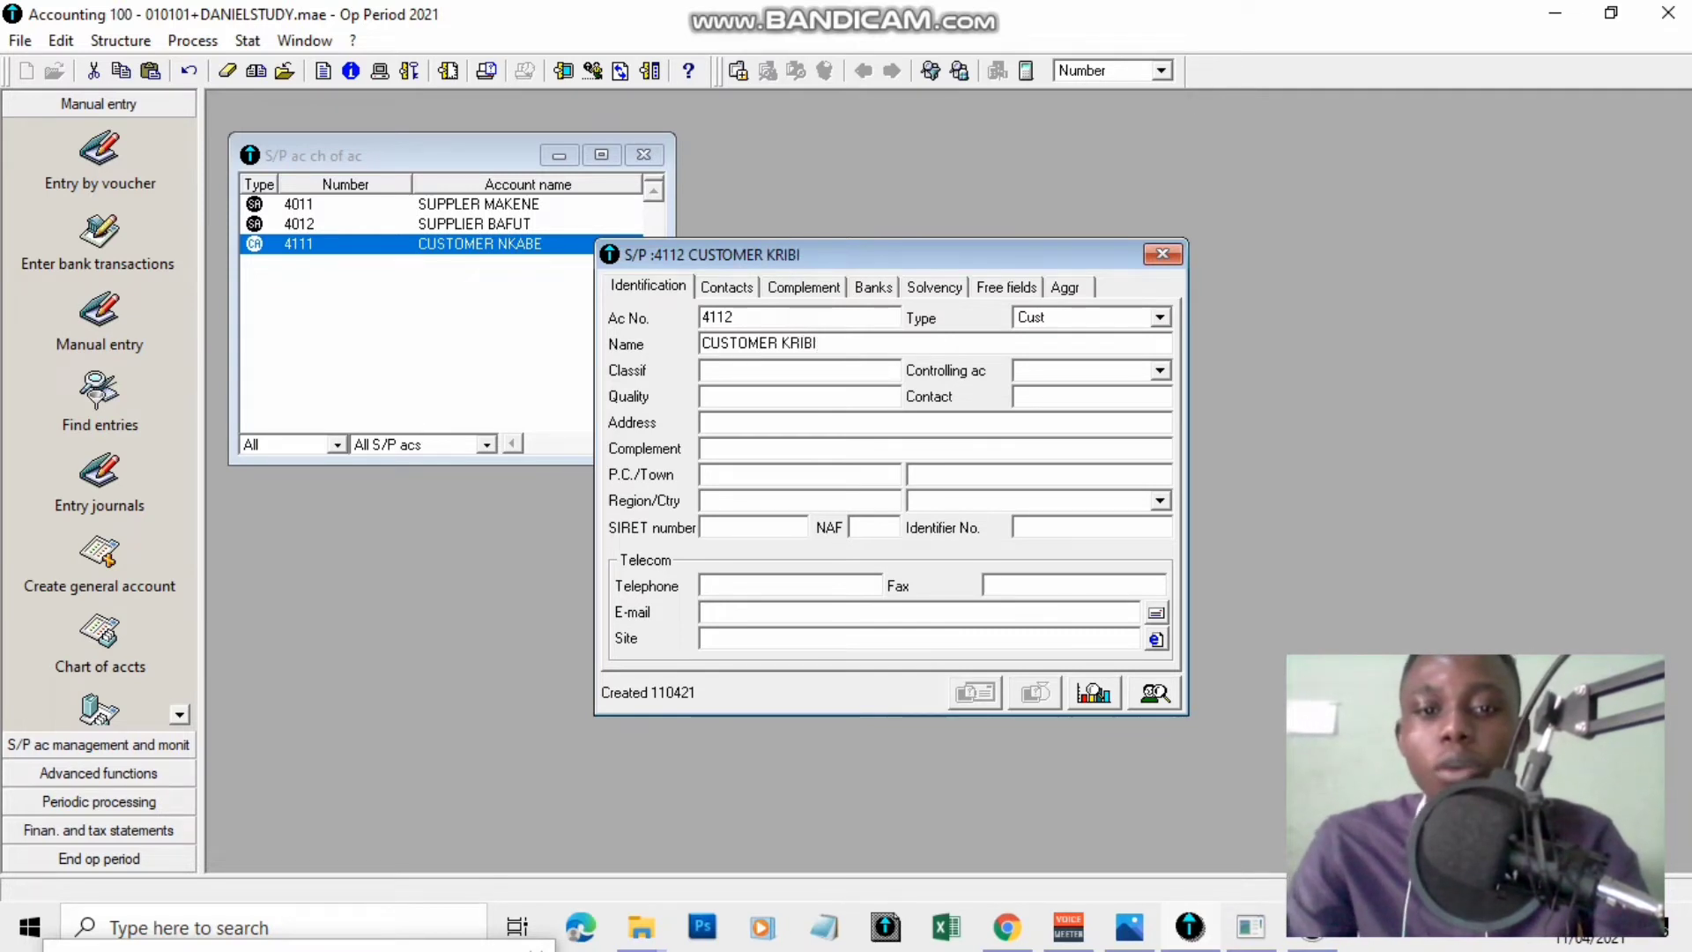
{"action": "key", "text": "Tab"}
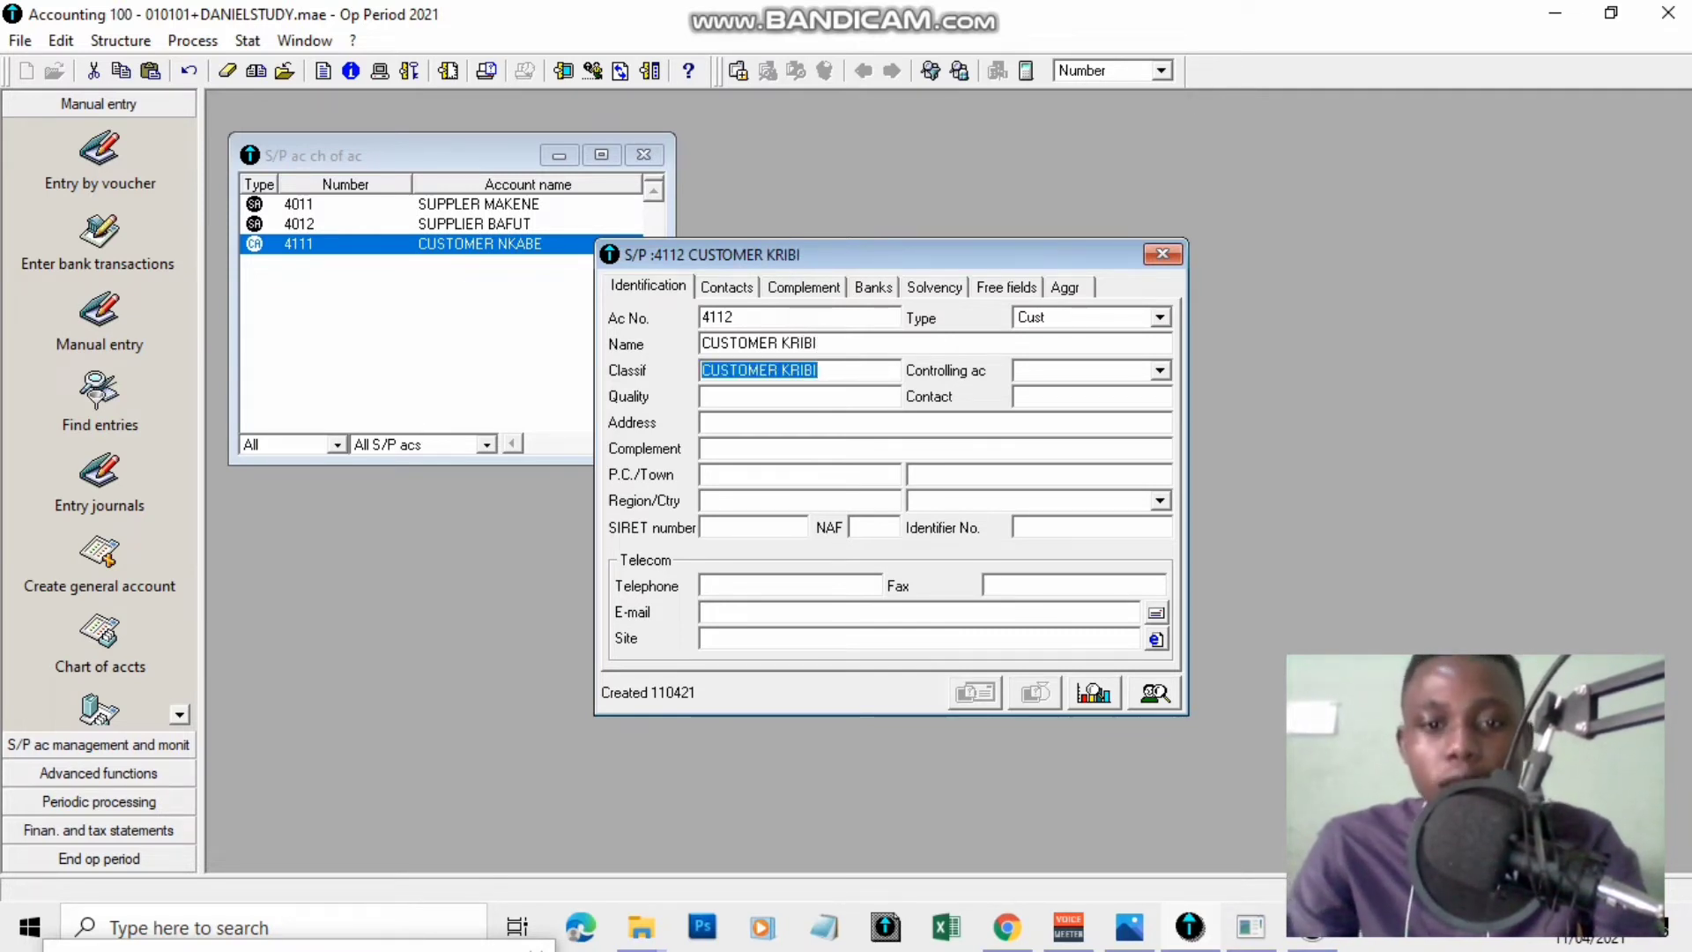
{"action": "key", "text": "Tab"}
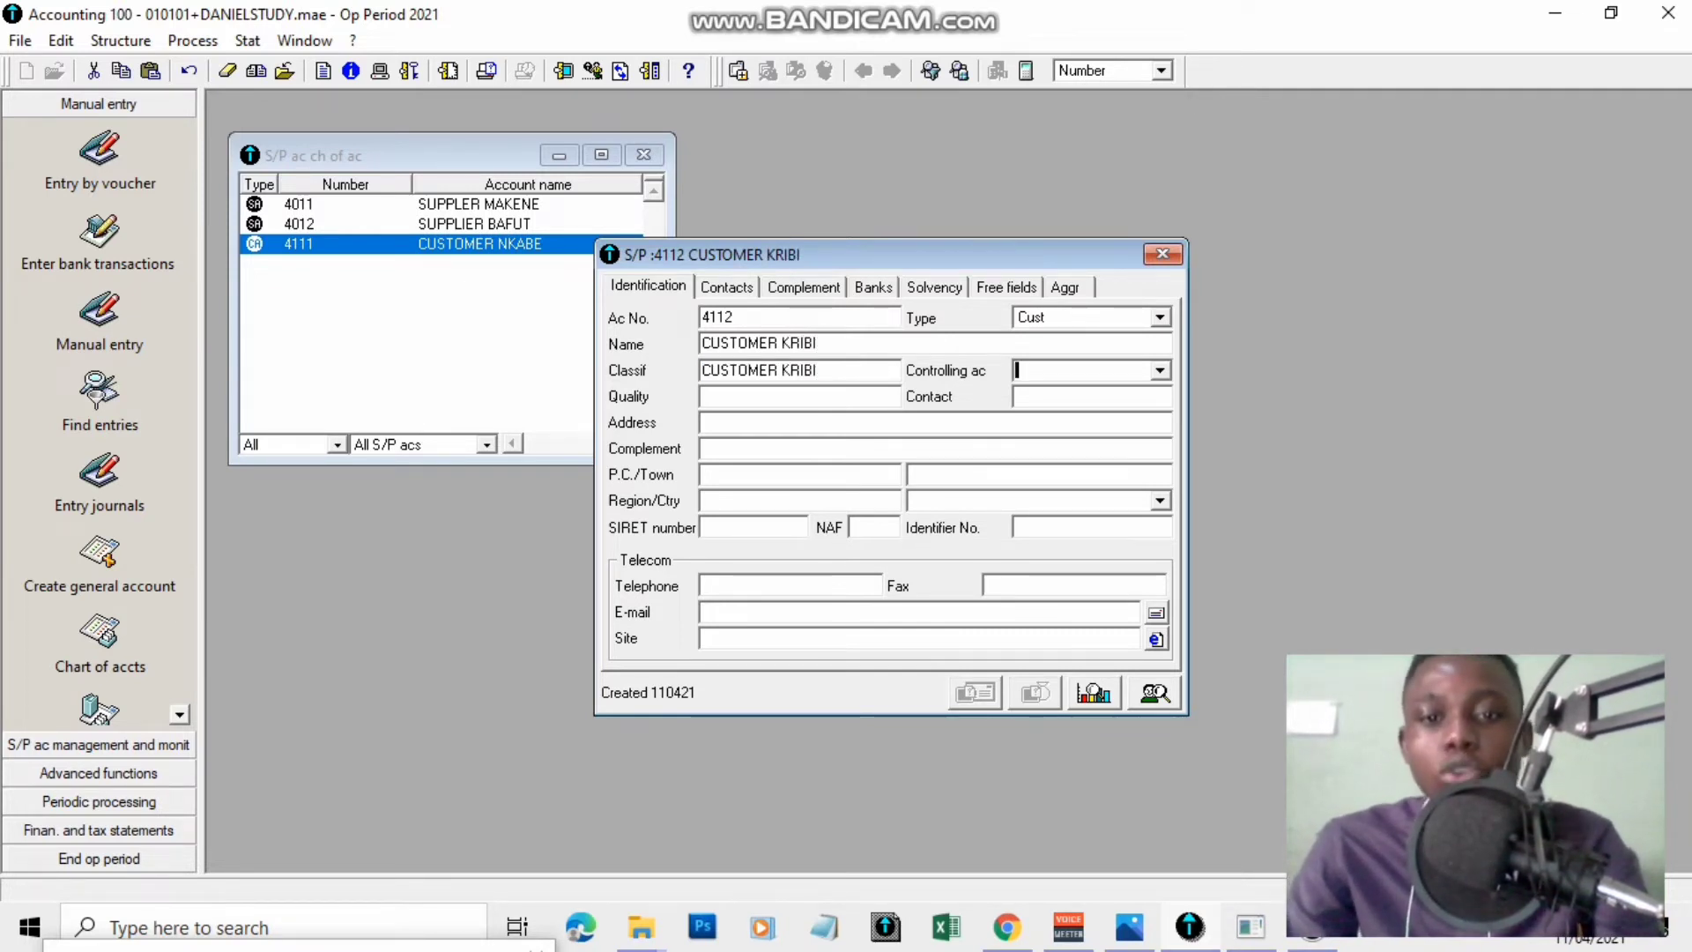
Open the choices for the controlling account of S/P account 4112.
{"action": "left_click", "coordinate": [1159, 371]}
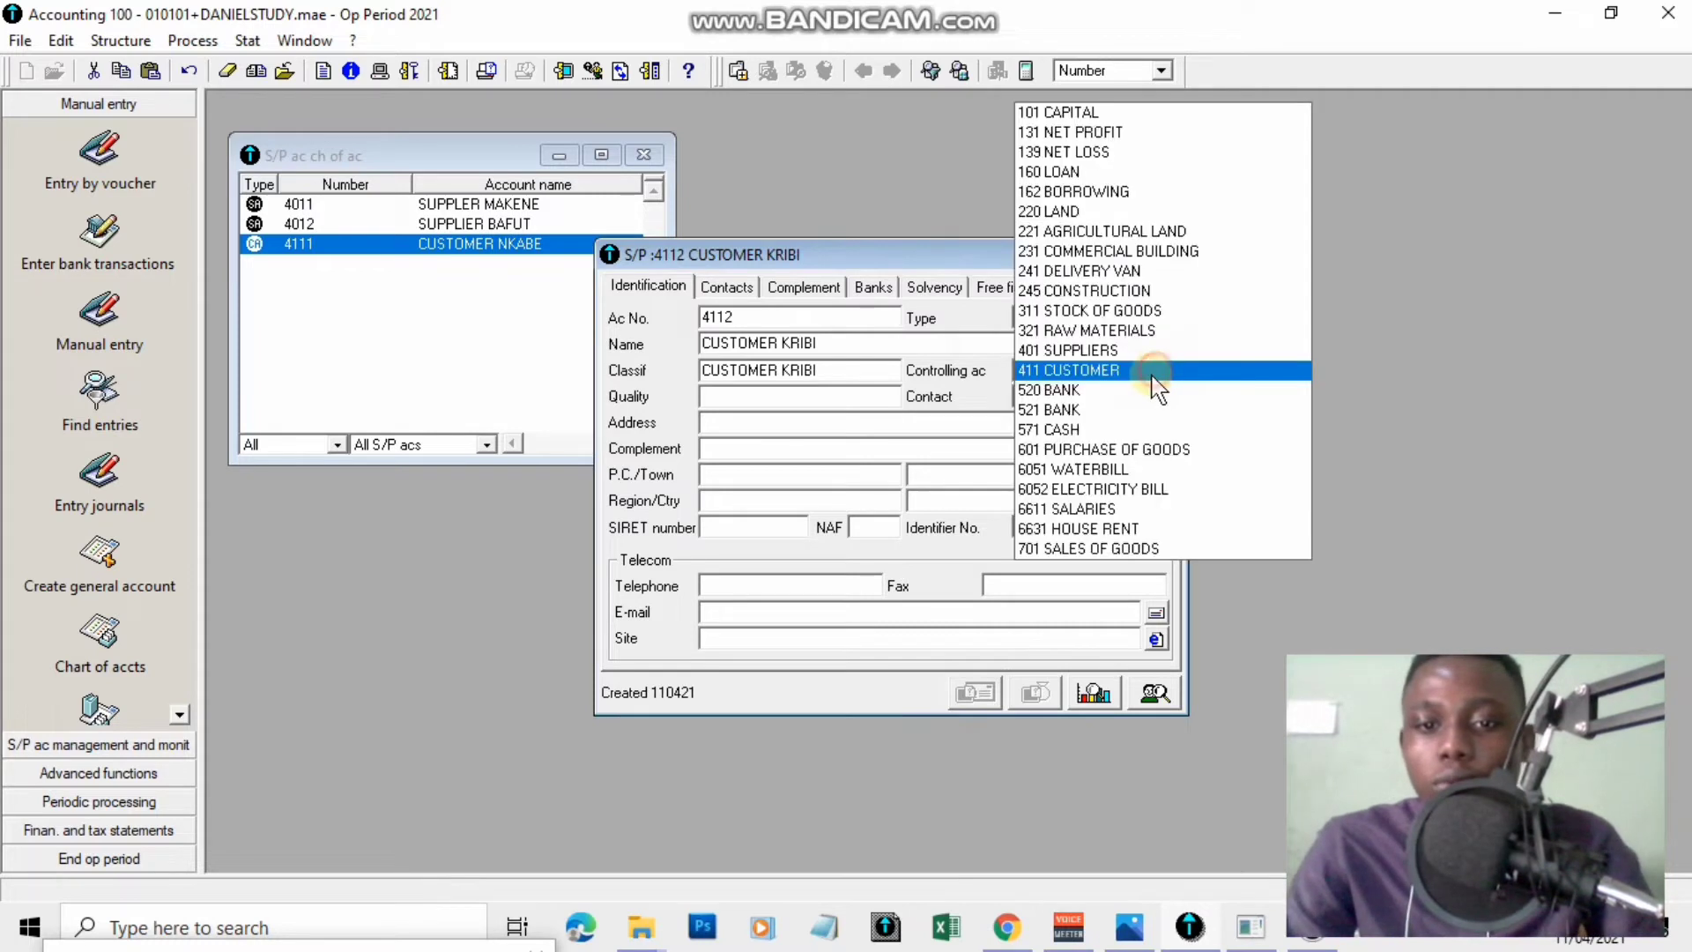
Assign 411 CUSTOMER as the controlling account of customer record 4112 and save the record.
{"action": "left_click", "coordinate": [1084, 372]}
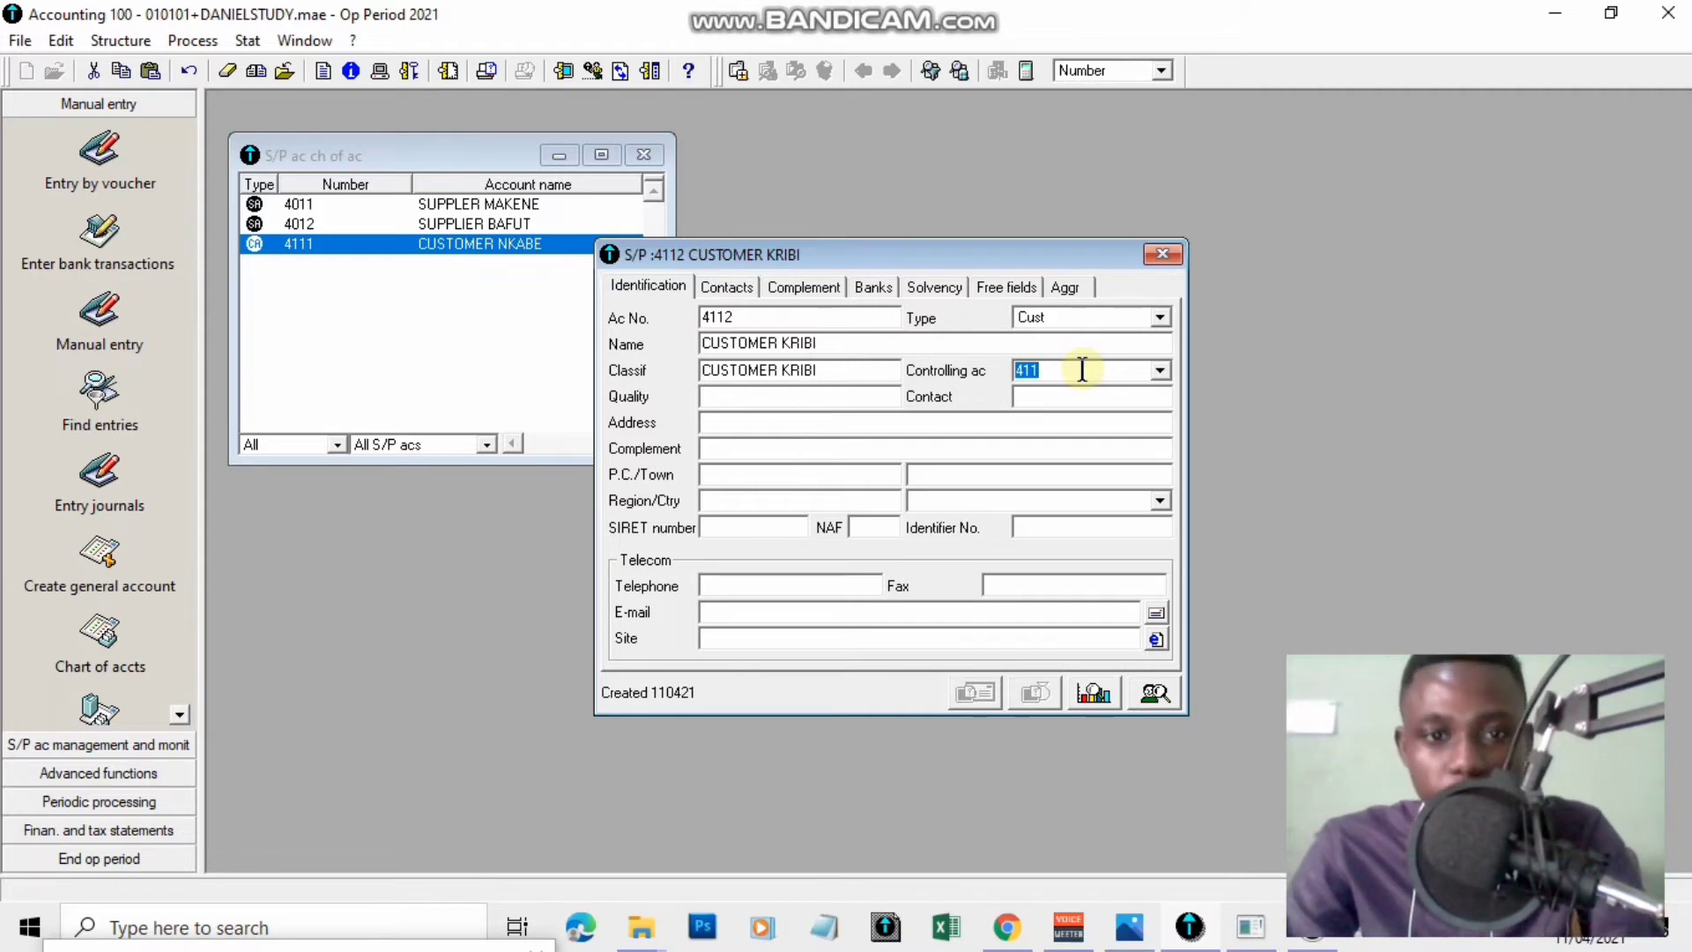
{"action": "key", "text": "Return"}
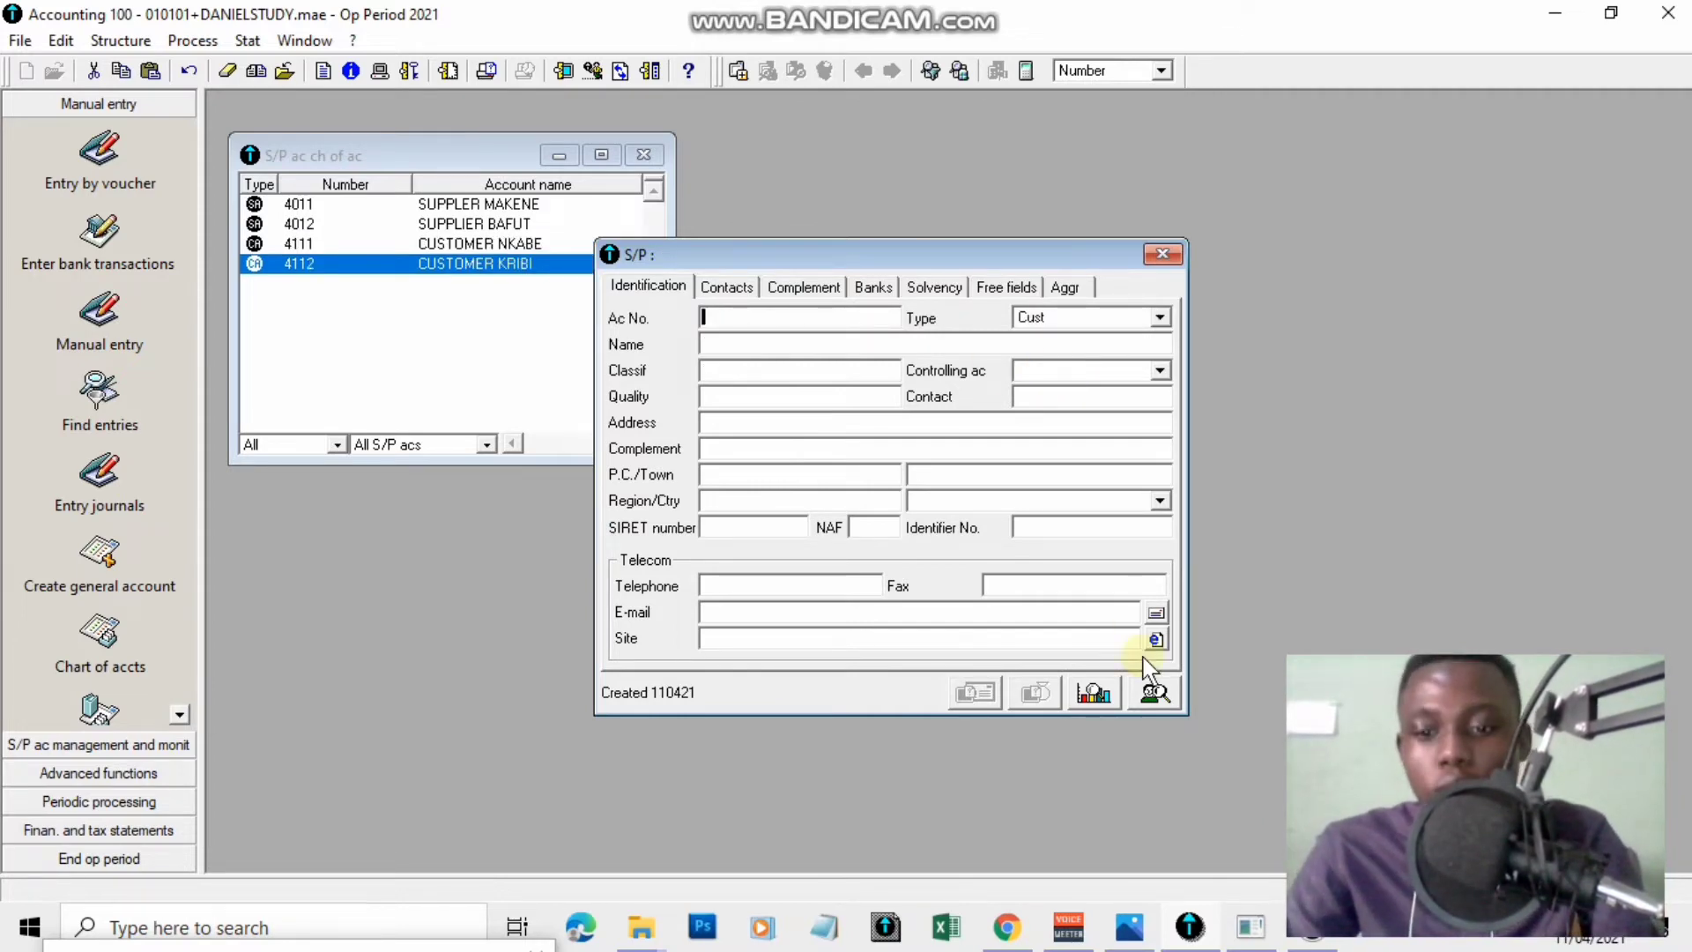
Create supplier record 4013 for the 02/01 purchase in the exercise, entering the supplier's name and controlling account 401 SUPPLIERS.
{"action": "left_click", "coordinate": [1130, 940]}
{"action": "double_click", "coordinate": [730, 677]}
{"action": "left_click_drag", "start_coordinate": [797, 620], "coordinate": [804, 476]}
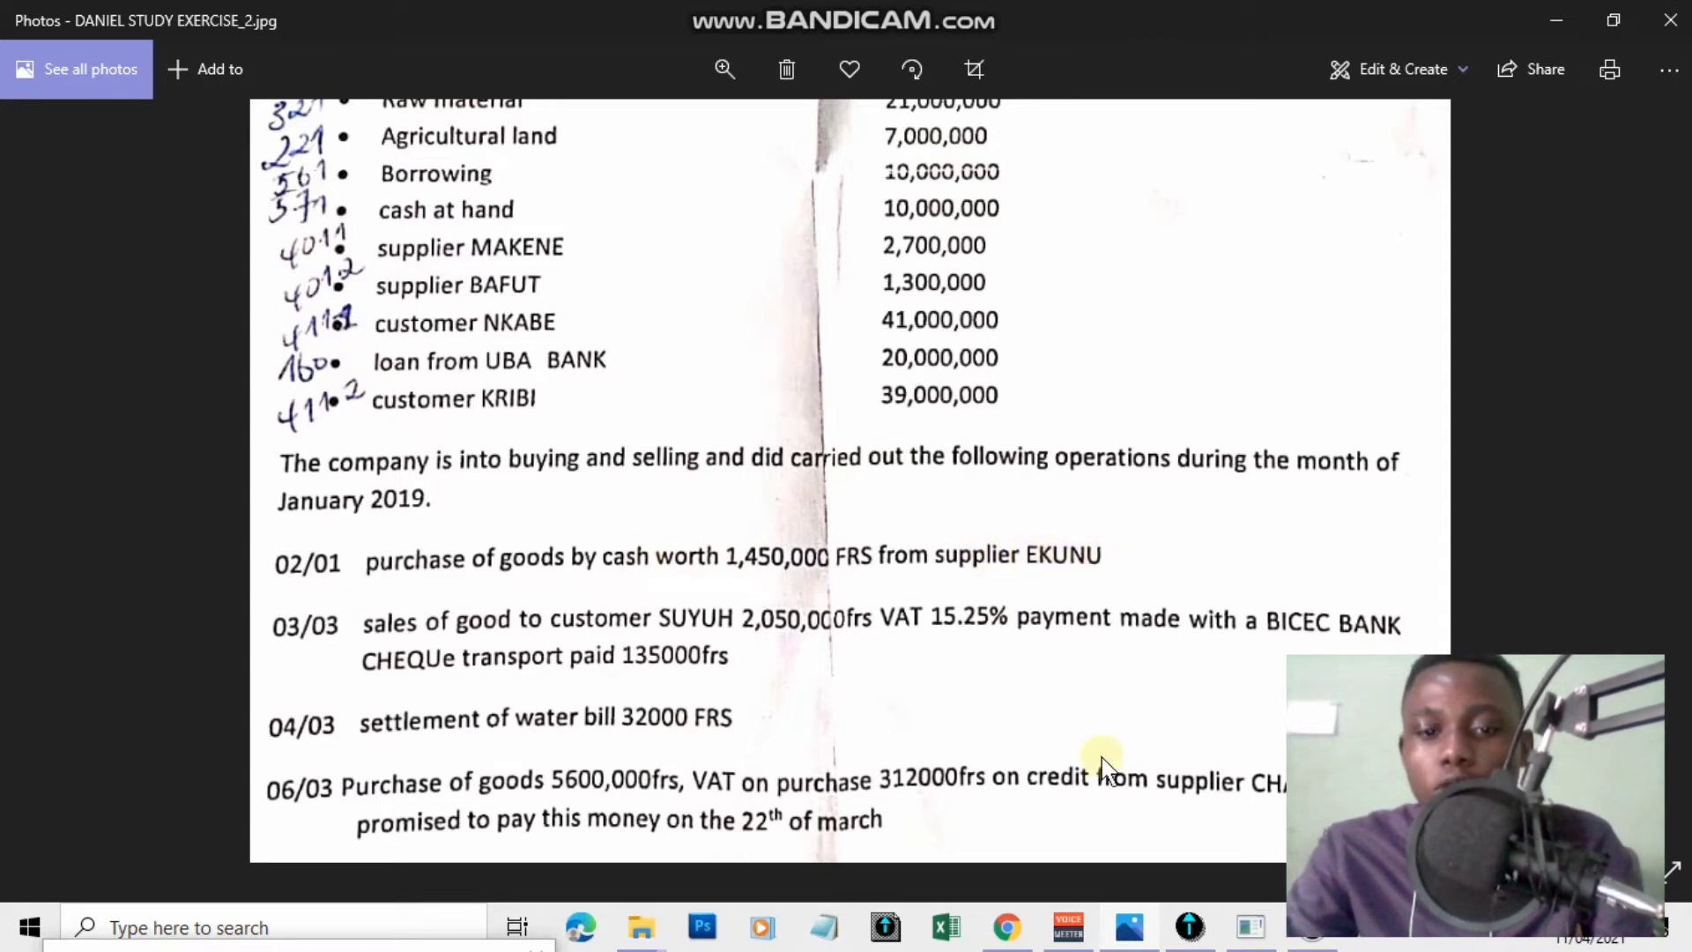
{"action": "left_click", "coordinate": [1117, 936]}
{"action": "type", "text": "4013"}
{"action": "key", "text": "Tab"}
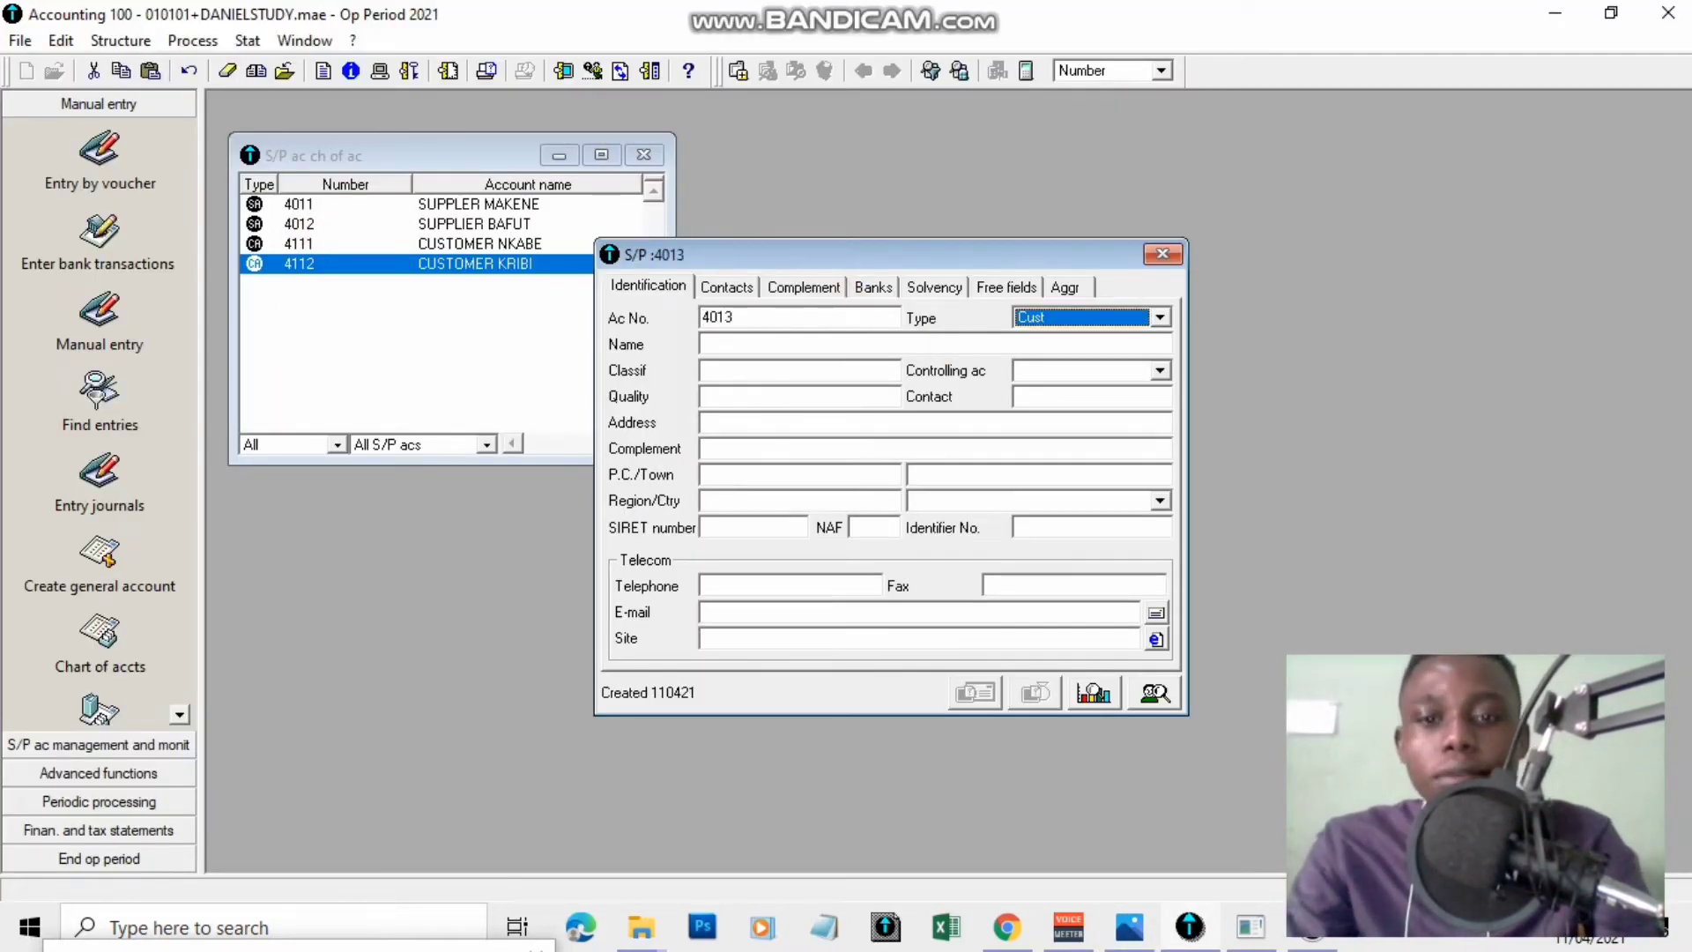
{"action": "key", "text": "Down"}
{"action": "key", "text": "Tab"}
{"action": "type", "text": "SUPPLIER EKUNU"}
{"action": "key", "text": "Tab"}
{"action": "left_click", "coordinate": [1158, 370]}
{"action": "left_click", "coordinate": [1125, 353]}
{"action": "key", "text": "Return"}
Create customer record 4113 for the 03/03 sale in the exercise, entering the customer's name and controlling account 411 CUSTOMER.
{"action": "left_click", "coordinate": [1136, 933]}
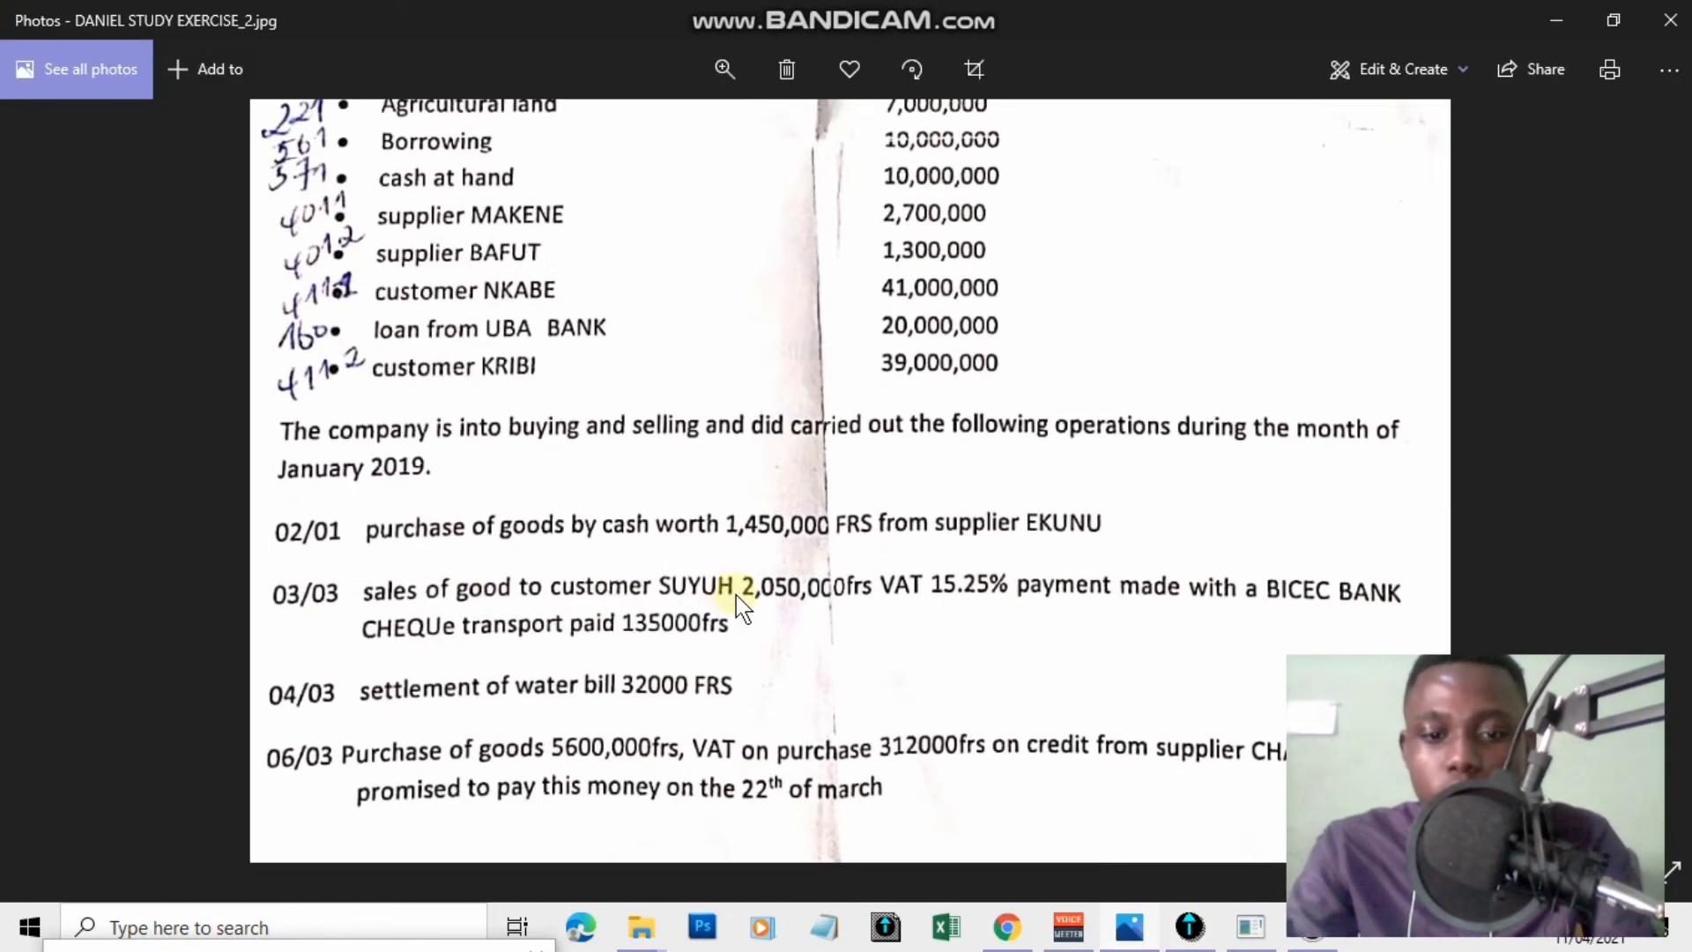
{"action": "key", "text": "alt+Tab"}
{"action": "key", "text": "alt+Tab"}
{"action": "key", "text": "alt+Tab"}
{"action": "type", "text": "4113"}
{"action": "key", "text": "Tab"}
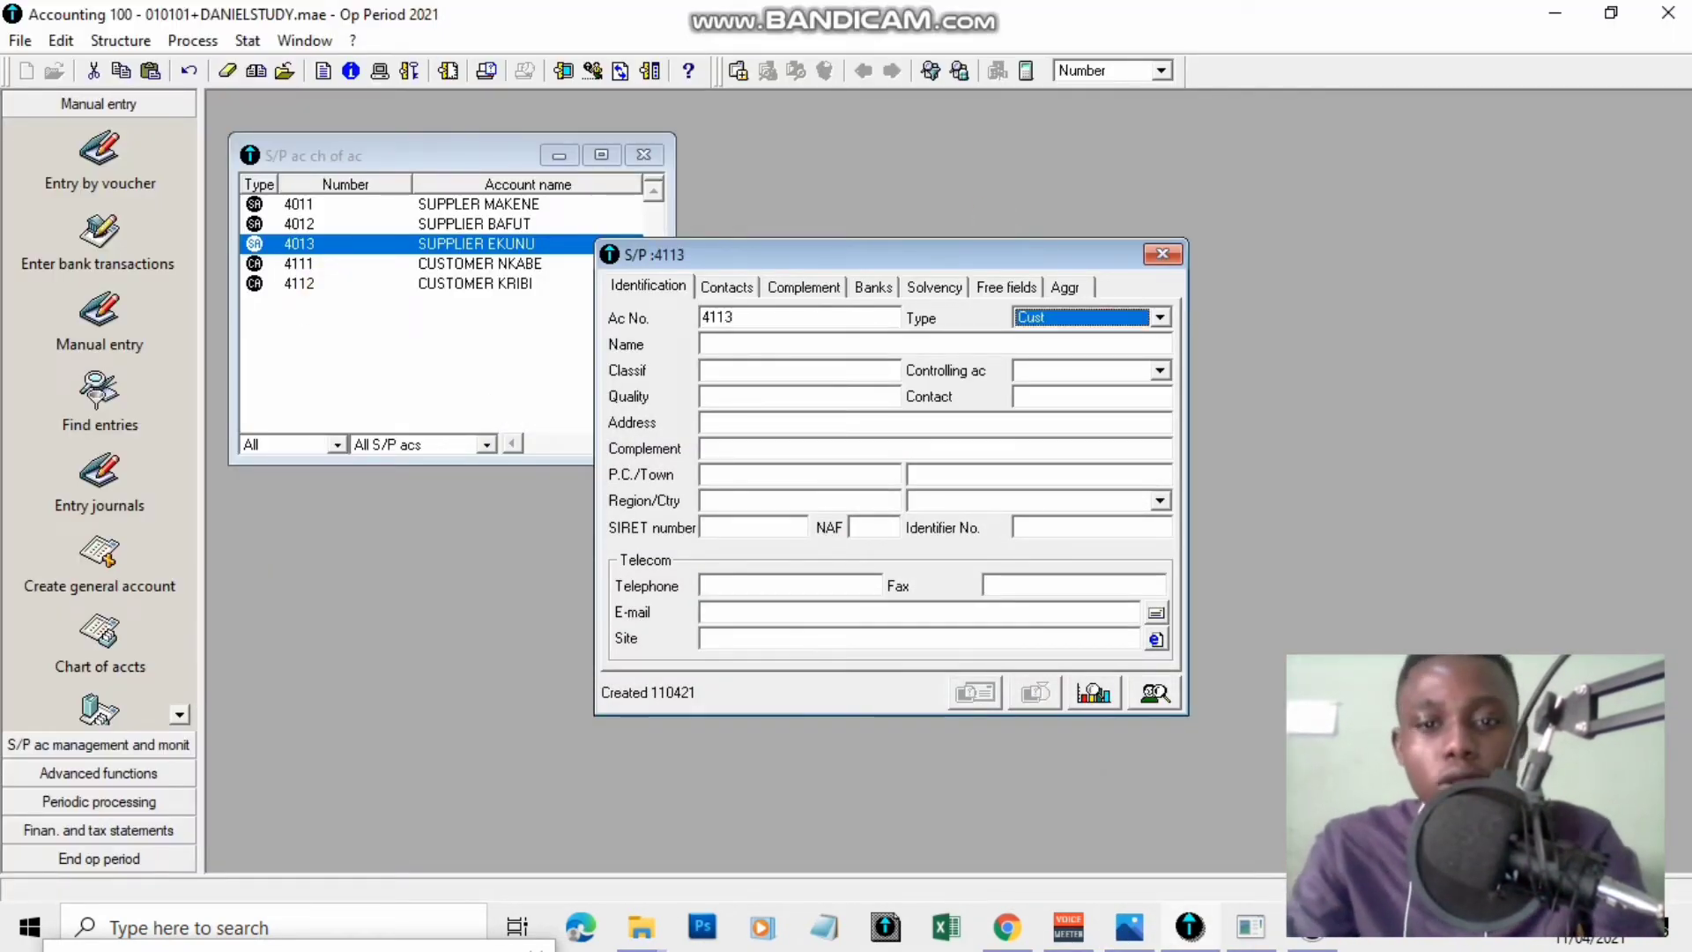
{"action": "key", "text": "Tab"}
{"action": "type", "text": "CUSTOMER SUYUH"}
{"action": "key", "text": "Tab"}
{"action": "left_click", "coordinate": [1159, 371]}
{"action": "left_click", "coordinate": [1116, 389]}
{"action": "key", "text": "Return"}
Create supplier record 4014 for the 06/03 credit purchase, entering the supplier's name and controlling account 401 SUPPLIERS.
{"action": "type", "text": "4014"}
{"action": "key", "text": "Tab"}
{"action": "left_click", "coordinate": [1159, 319]}
{"action": "left_click", "coordinate": [1107, 347]}
{"action": "key", "text": "Tab"}
{"action": "type", "text": "SUPPLIER CHARLES"}
{"action": "key", "text": "Tab"}
{"action": "left_click", "coordinate": [1159, 370]}
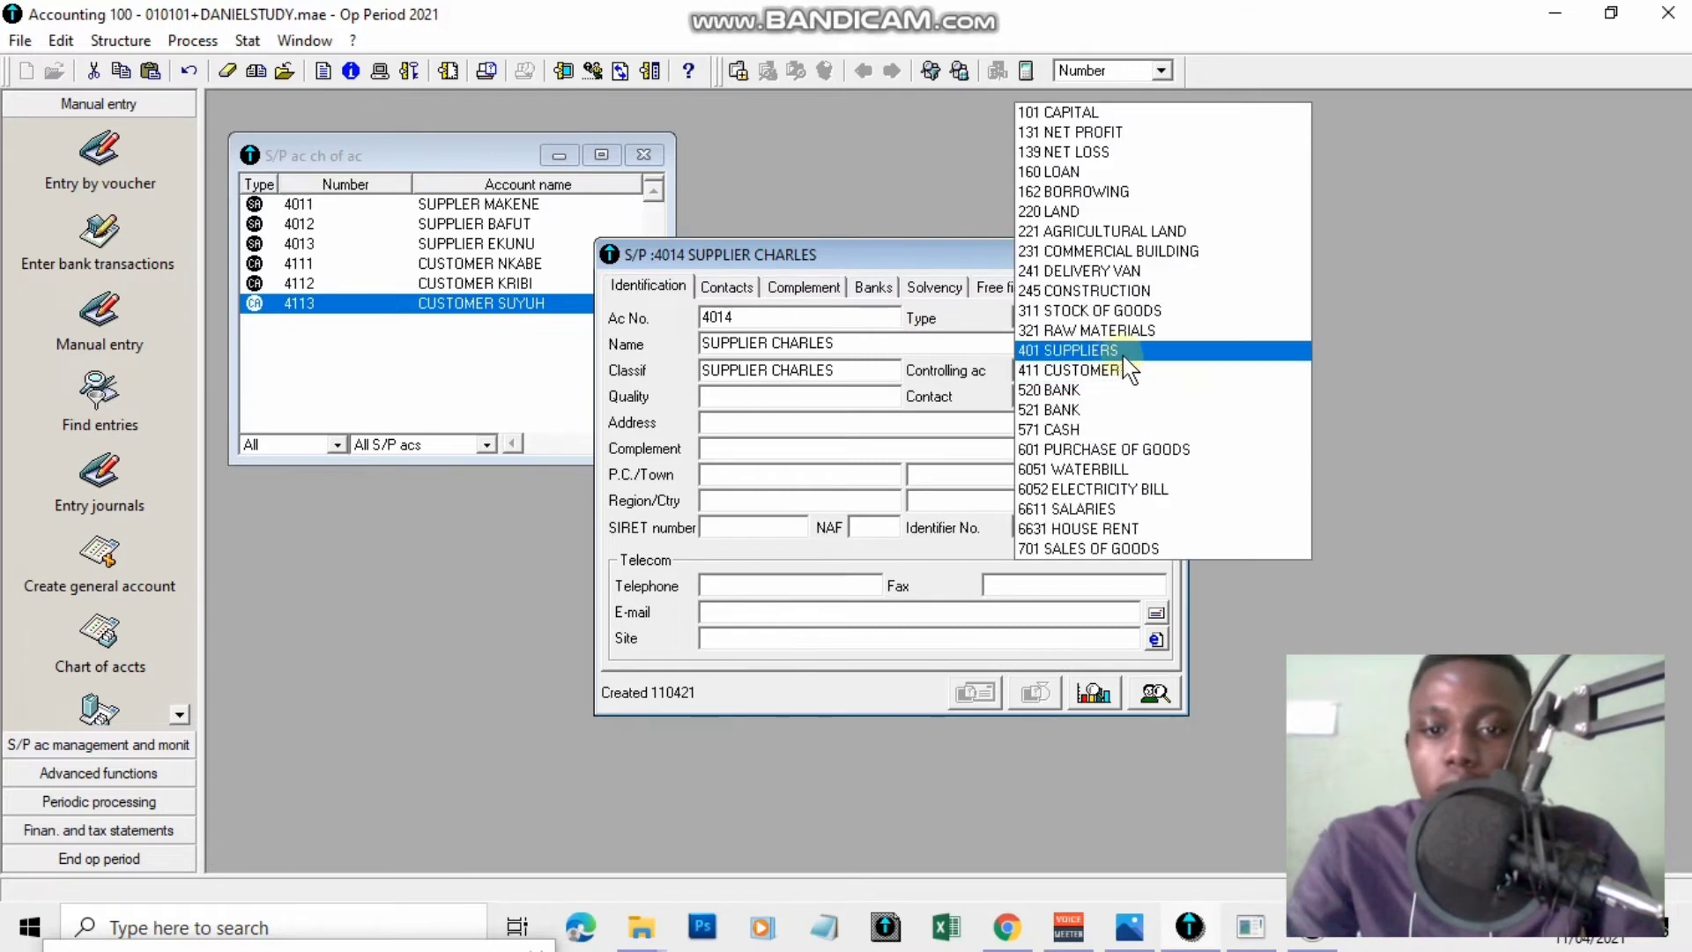
{"action": "left_click", "coordinate": [1110, 351]}
{"action": "key", "text": "Return"}
Create customer record 4114 for the 08/03 credit sale on the next exercise page, with the customer's name and controlling account 411 CUSTOMER.
{"action": "left_click", "coordinate": [1129, 927]}
{"action": "key", "text": "Right"}
{"action": "double_click", "coordinate": [1116, 188]}
{"action": "left_click_drag", "start_coordinate": [1114, 227], "coordinate": [1114, 298]}
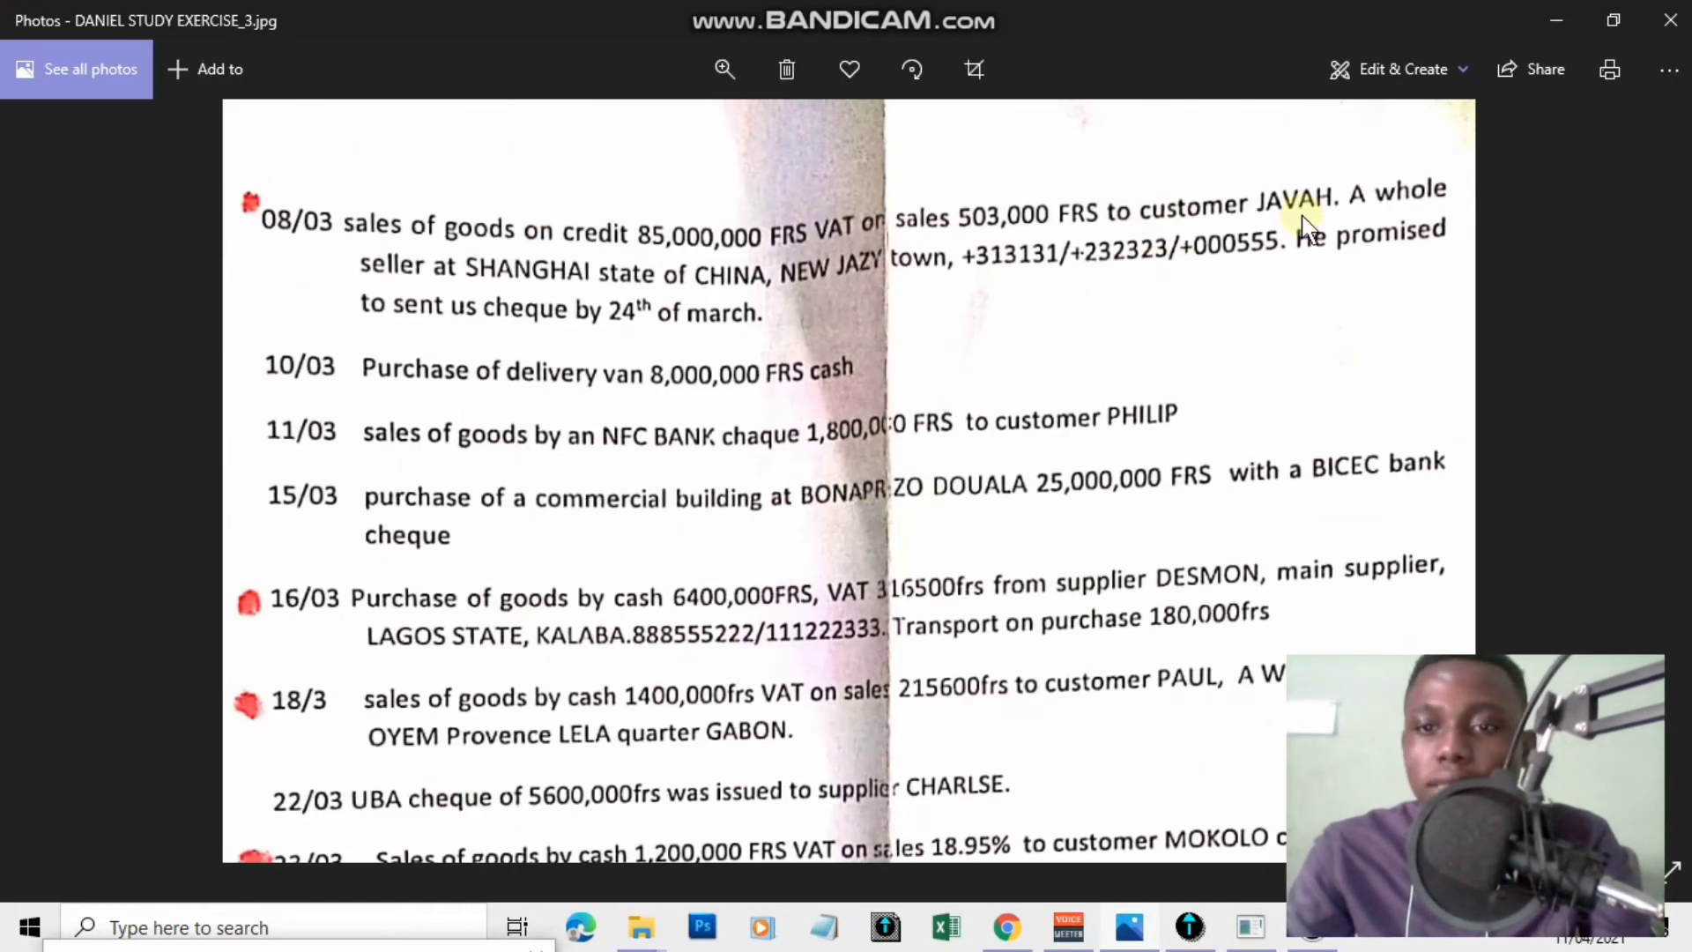
{"action": "left_click", "coordinate": [1558, 18]}
{"action": "type", "text": "411"}
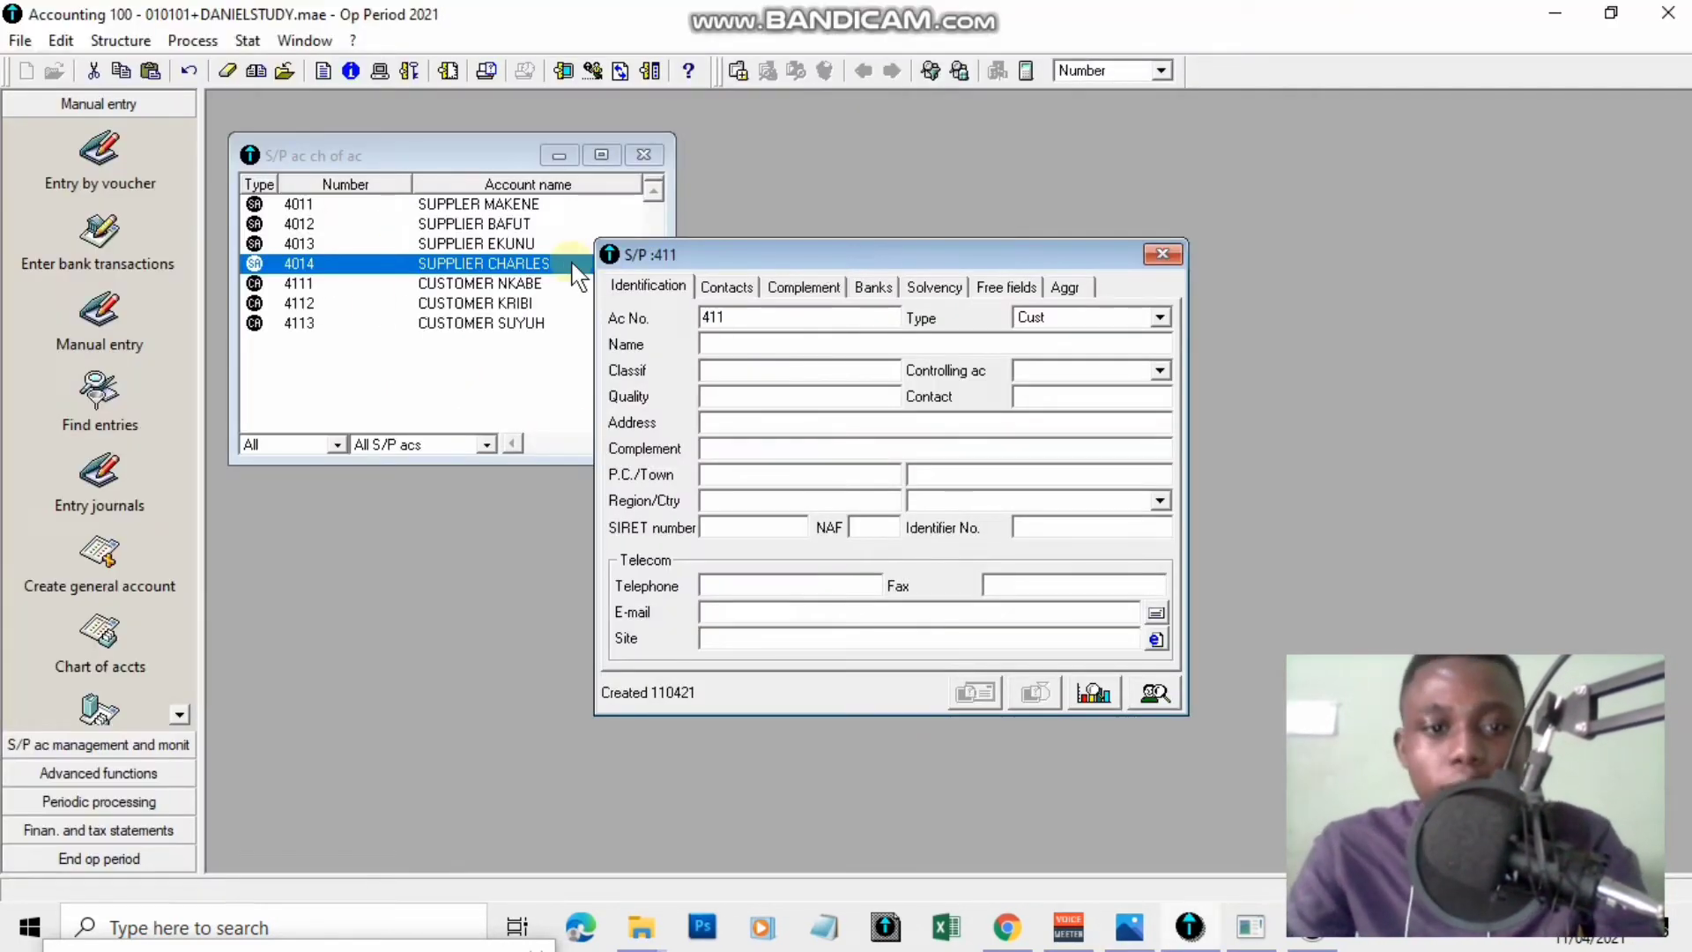
{"action": "type", "text": "4"}
{"action": "key", "text": "Tab"}
{"action": "key", "text": "Tab"}
{"action": "type", "text": "CUSTOMER J"}
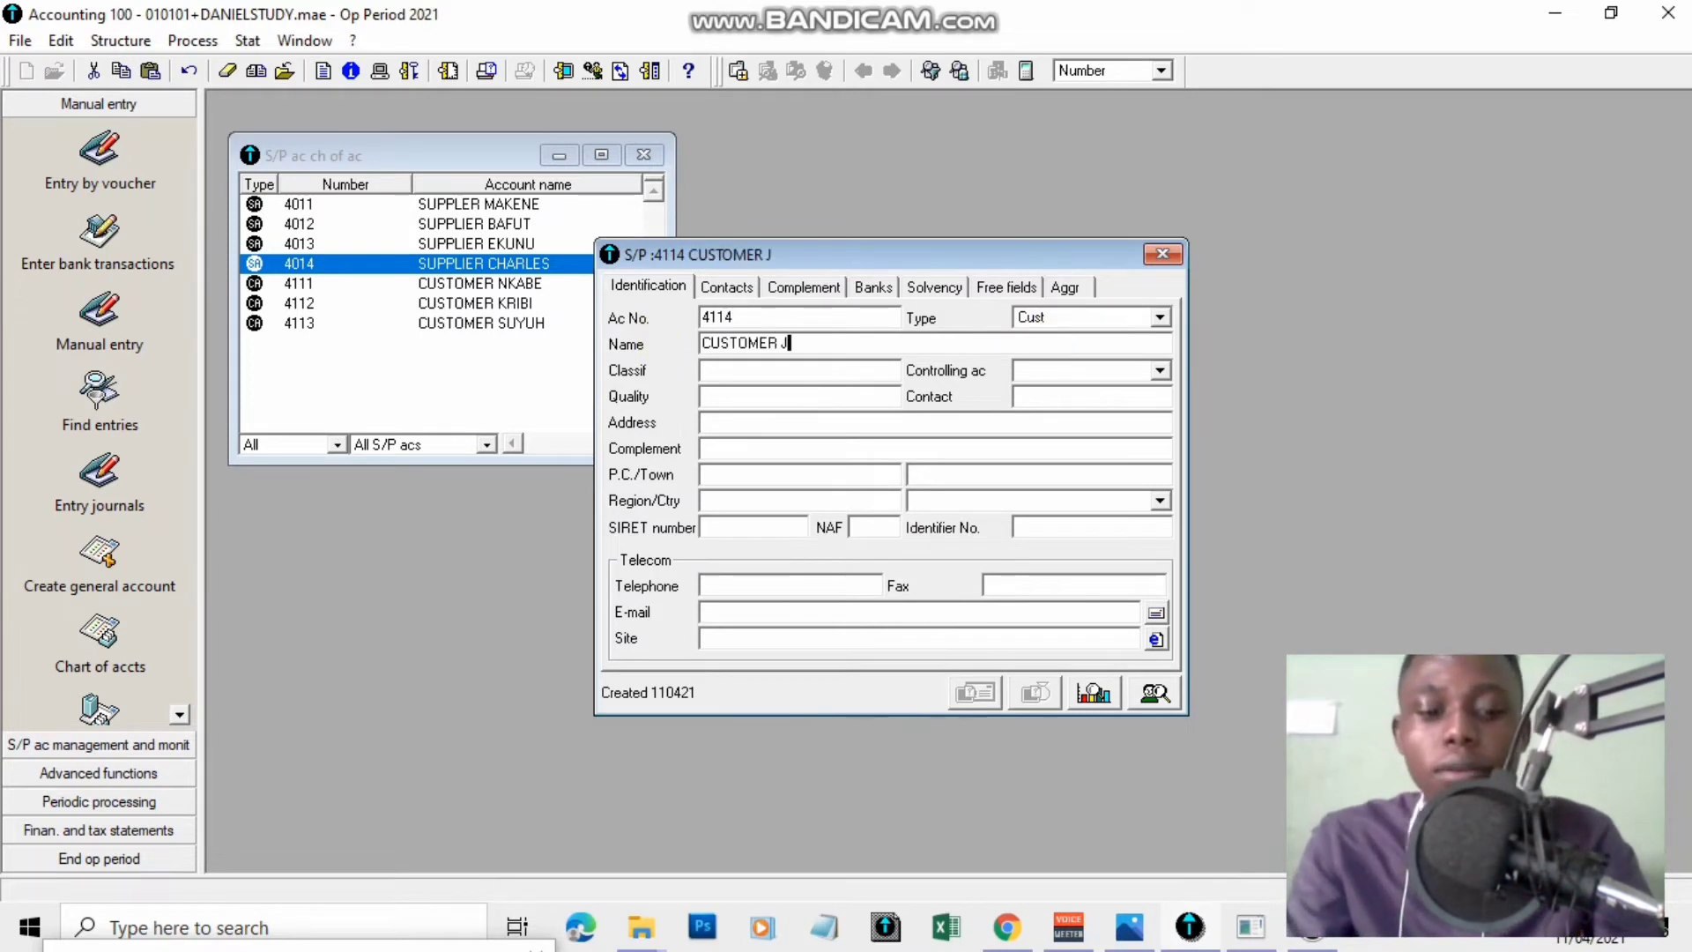
{"action": "type", "text": "AVAH"}
{"action": "key", "text": "Tab"}
{"action": "left_click", "coordinate": [1161, 370]}
{"action": "left_click", "coordinate": [1132, 390]}
{"action": "key", "text": "Return"}
Create customer record 4115 for the 11/03 sale, entering the customer's name and controlling account 411 CUSTOMER.
{"action": "type", "text": "411"}
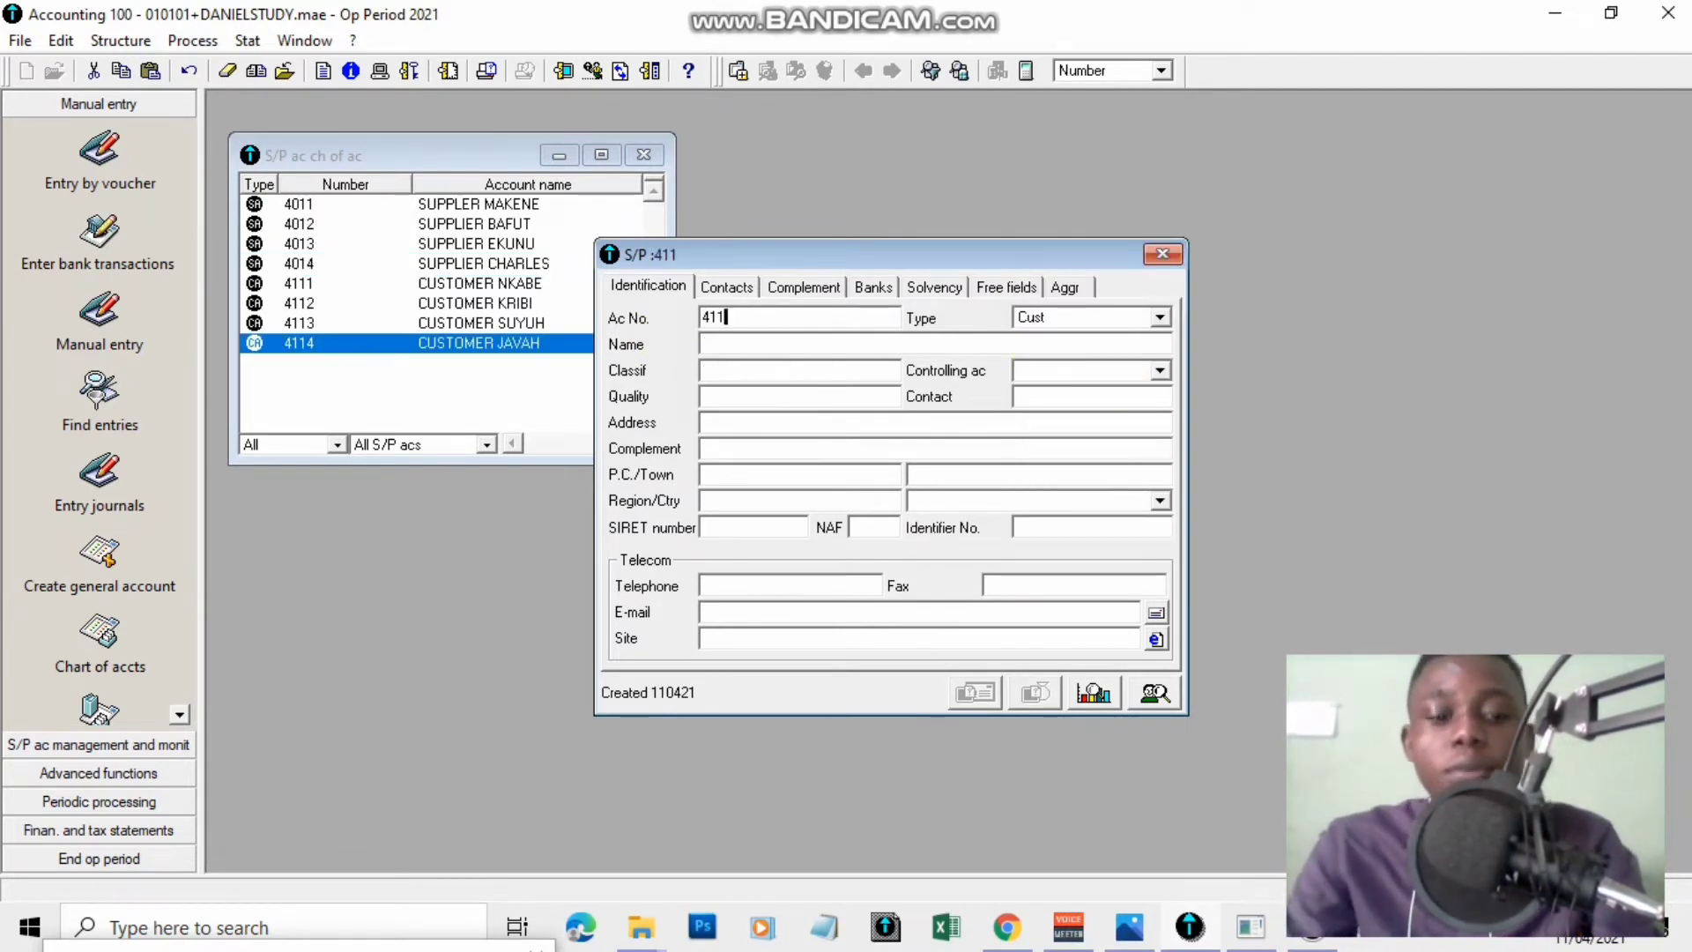
{"action": "type", "text": "5"}
{"action": "key", "text": "Tab"}
{"action": "key", "text": "Tab"}
{"action": "type", "text": "CUSTOMER PHILIP"}
{"action": "key", "text": "Tab"}
{"action": "left_click", "coordinate": [1161, 370]}
{"action": "left_click", "coordinate": [1132, 385]}
{"action": "key", "text": "Return"}
Create supplier record 4015 for the 16/03 cash purchase in the exercise, entering the supplier's name and controlling account 401 SUPPLIERS.
{"action": "key", "text": "alt+Tab"}
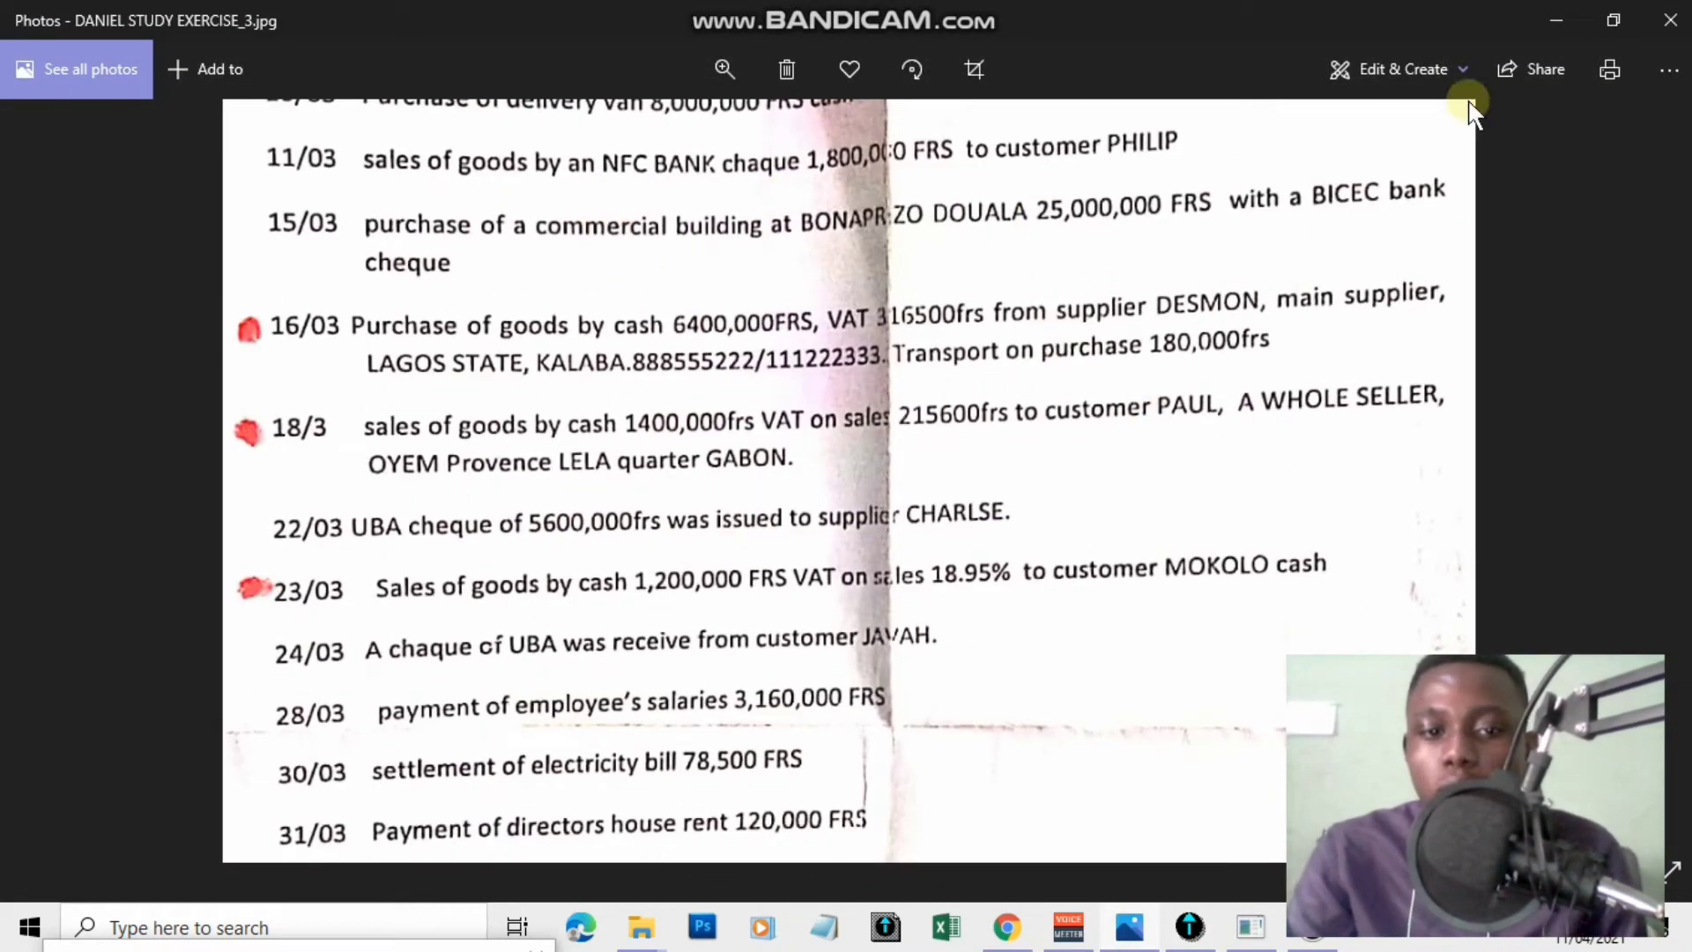
{"action": "key", "text": "alt+Tab"}
{"action": "type", "text": "4015"}
{"action": "left_click", "coordinate": [1160, 317]}
{"action": "left_click", "coordinate": [1044, 332]}
{"action": "key", "text": "Tab"}
{"action": "type", "text": "SUPPLIER DESMON"}
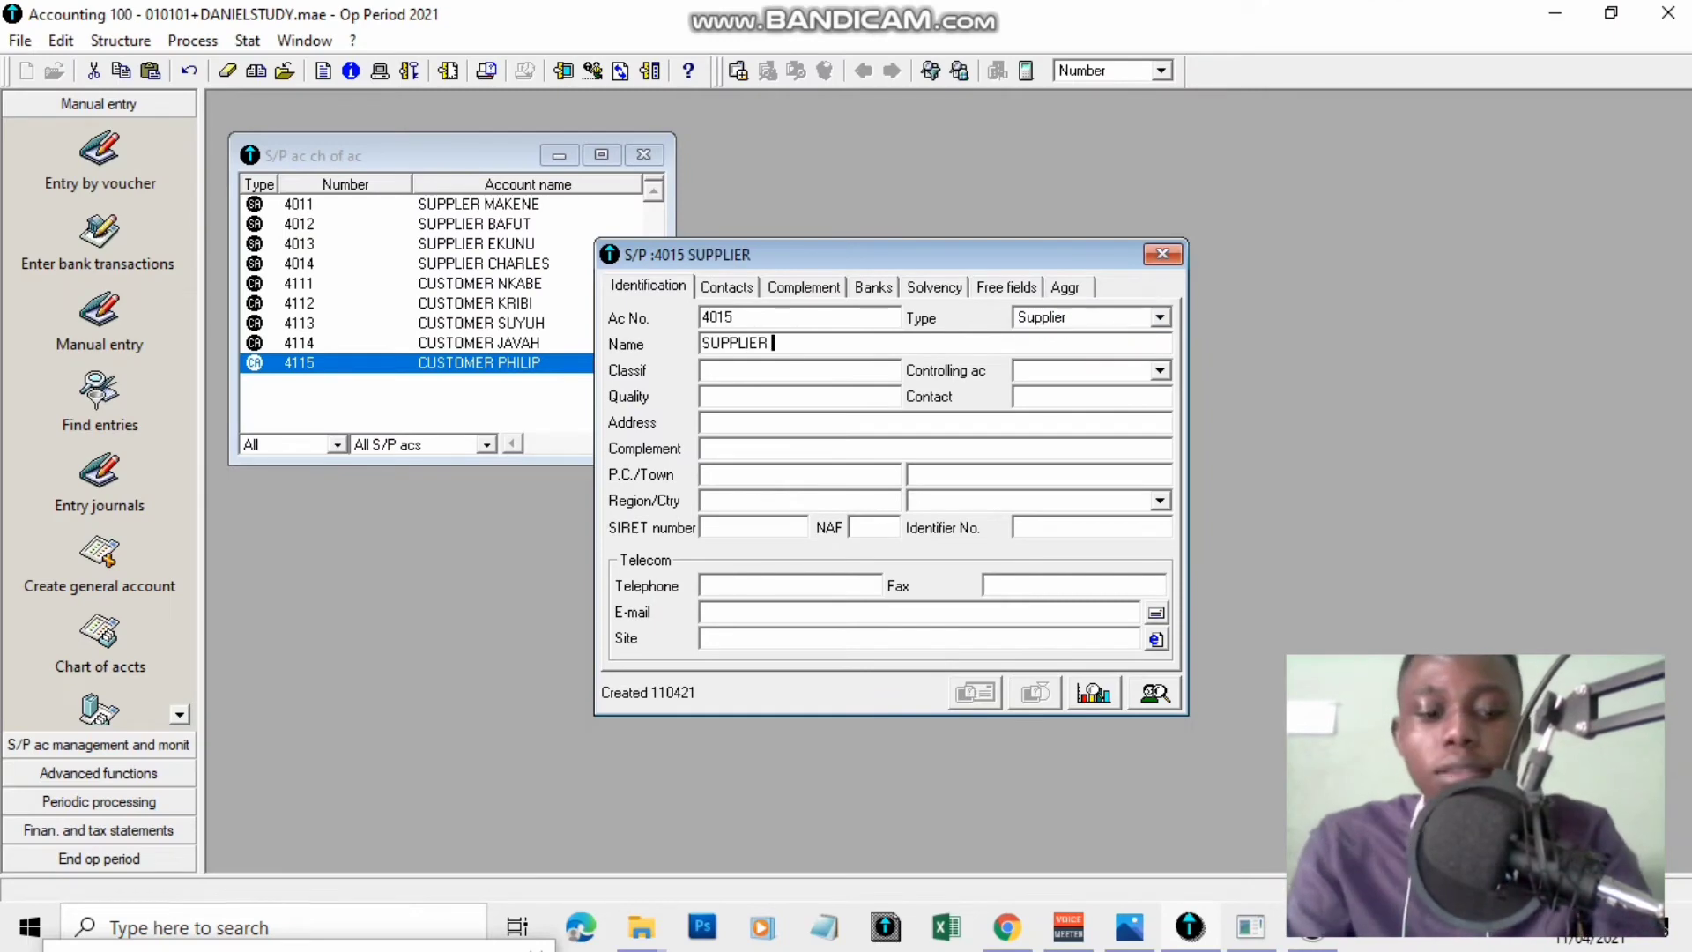
{"action": "key", "text": "Tab"}
{"action": "left_click", "coordinate": [1160, 371]}
{"action": "left_click", "coordinate": [1163, 369]}
{"action": "key", "text": "Return"}
Create customer record 4116 for the 18/3 cash sale in the exercise, entering the customer's name and controlling account 411 CUSTOMER.
{"action": "type", "text": "411"}
{"action": "left_click", "coordinate": [1128, 927]}
{"action": "key", "text": "alt+Tab"}
{"action": "type", "text": "6"}
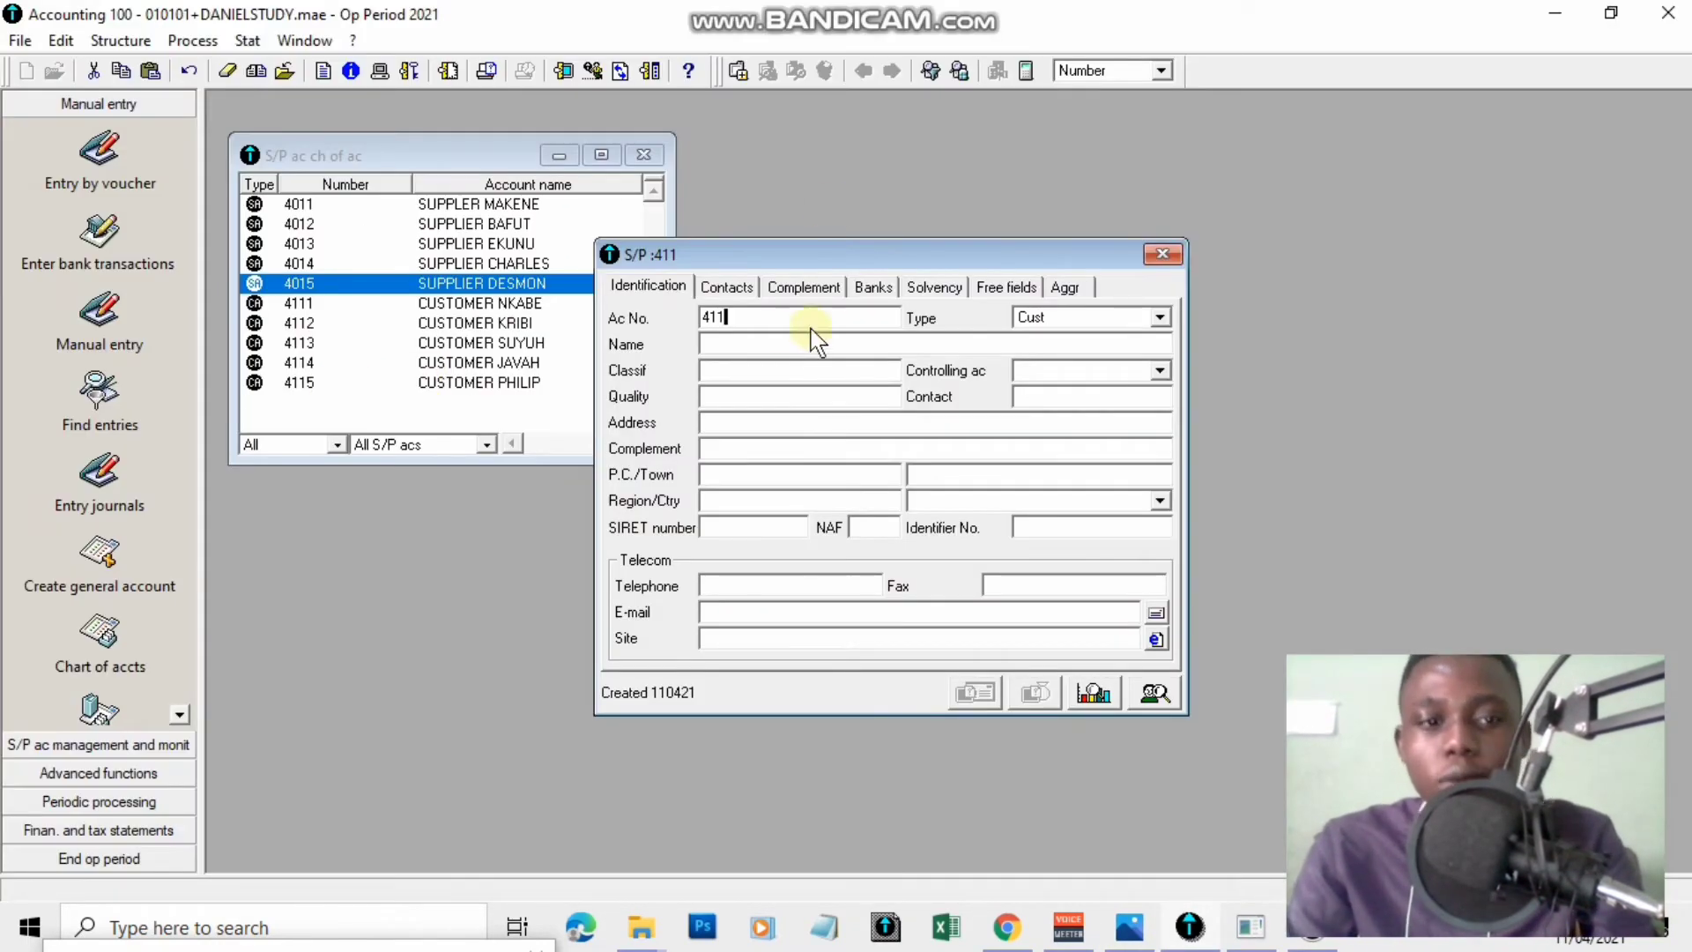
{"action": "key", "text": "Tab"}
{"action": "type", "text": "CUSTOMER PAUL"}
{"action": "key", "text": "Tab"}
{"action": "left_click", "coordinate": [1160, 370]}
{"action": "left_click", "coordinate": [1031, 389]}
{"action": "key", "text": "Return"}
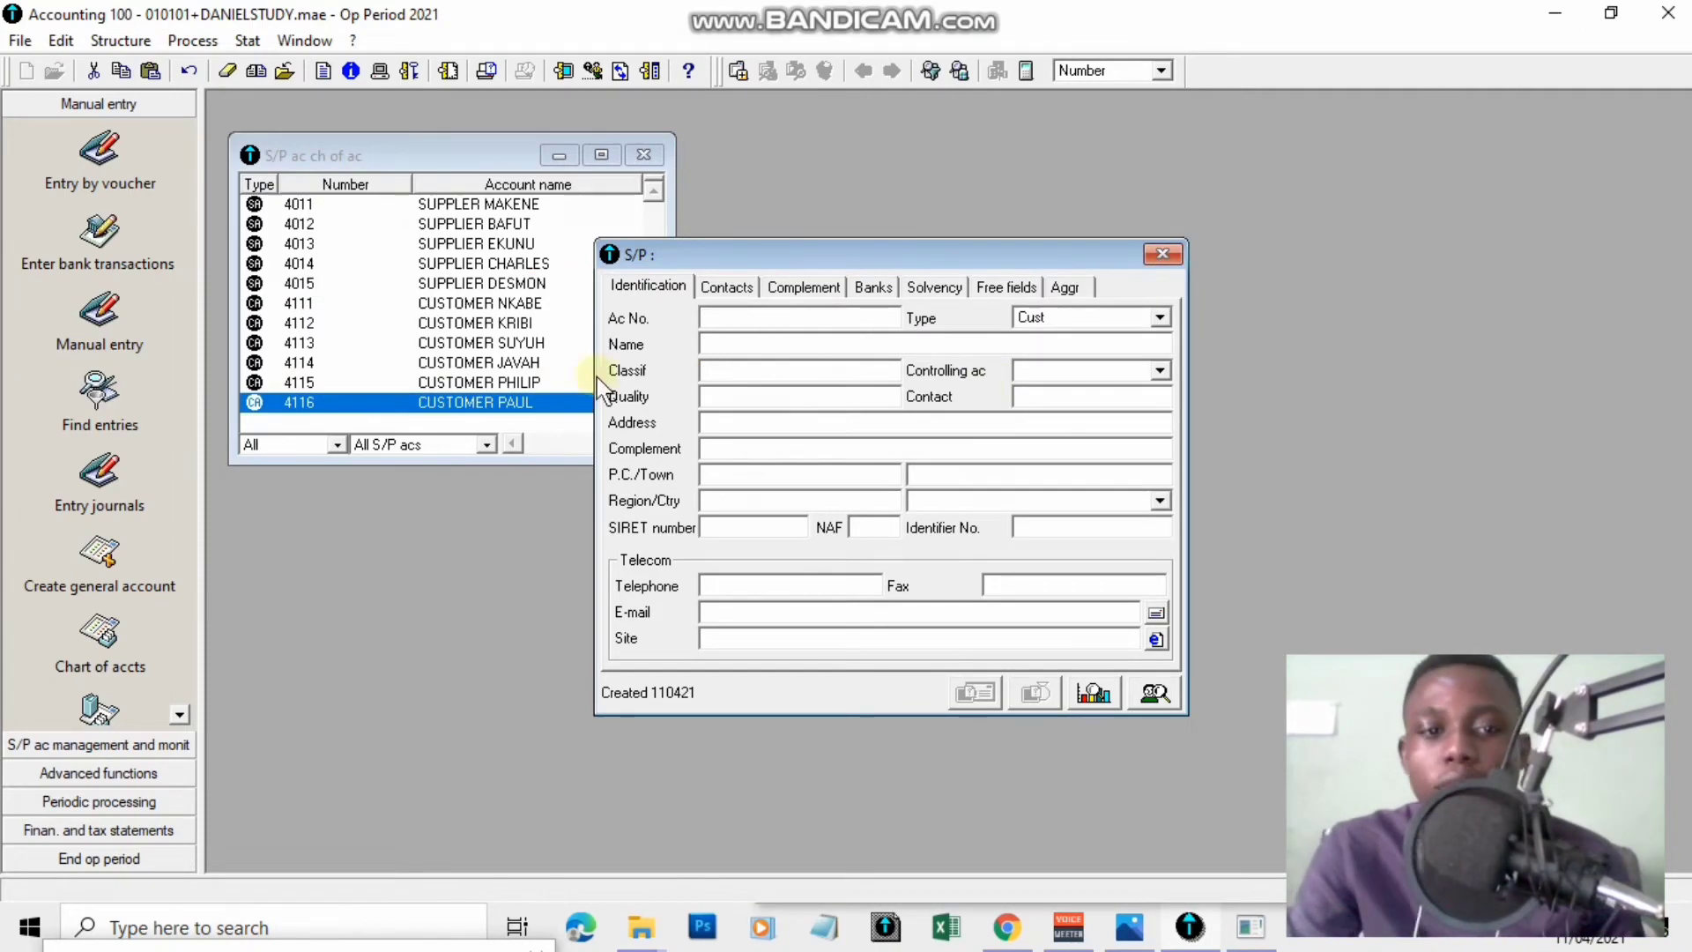
Check both exercise pages for customers and suppliers that still need a record.
{"action": "left_click", "coordinate": [1114, 936]}
{"action": "left_click_drag", "start_coordinate": [1039, 374], "coordinate": [1071, 248]}
{"action": "key", "text": "Left"}
{"action": "double_click", "coordinate": [725, 836]}
{"action": "key", "text": "Right"}
{"action": "double_click", "coordinate": [999, 327]}
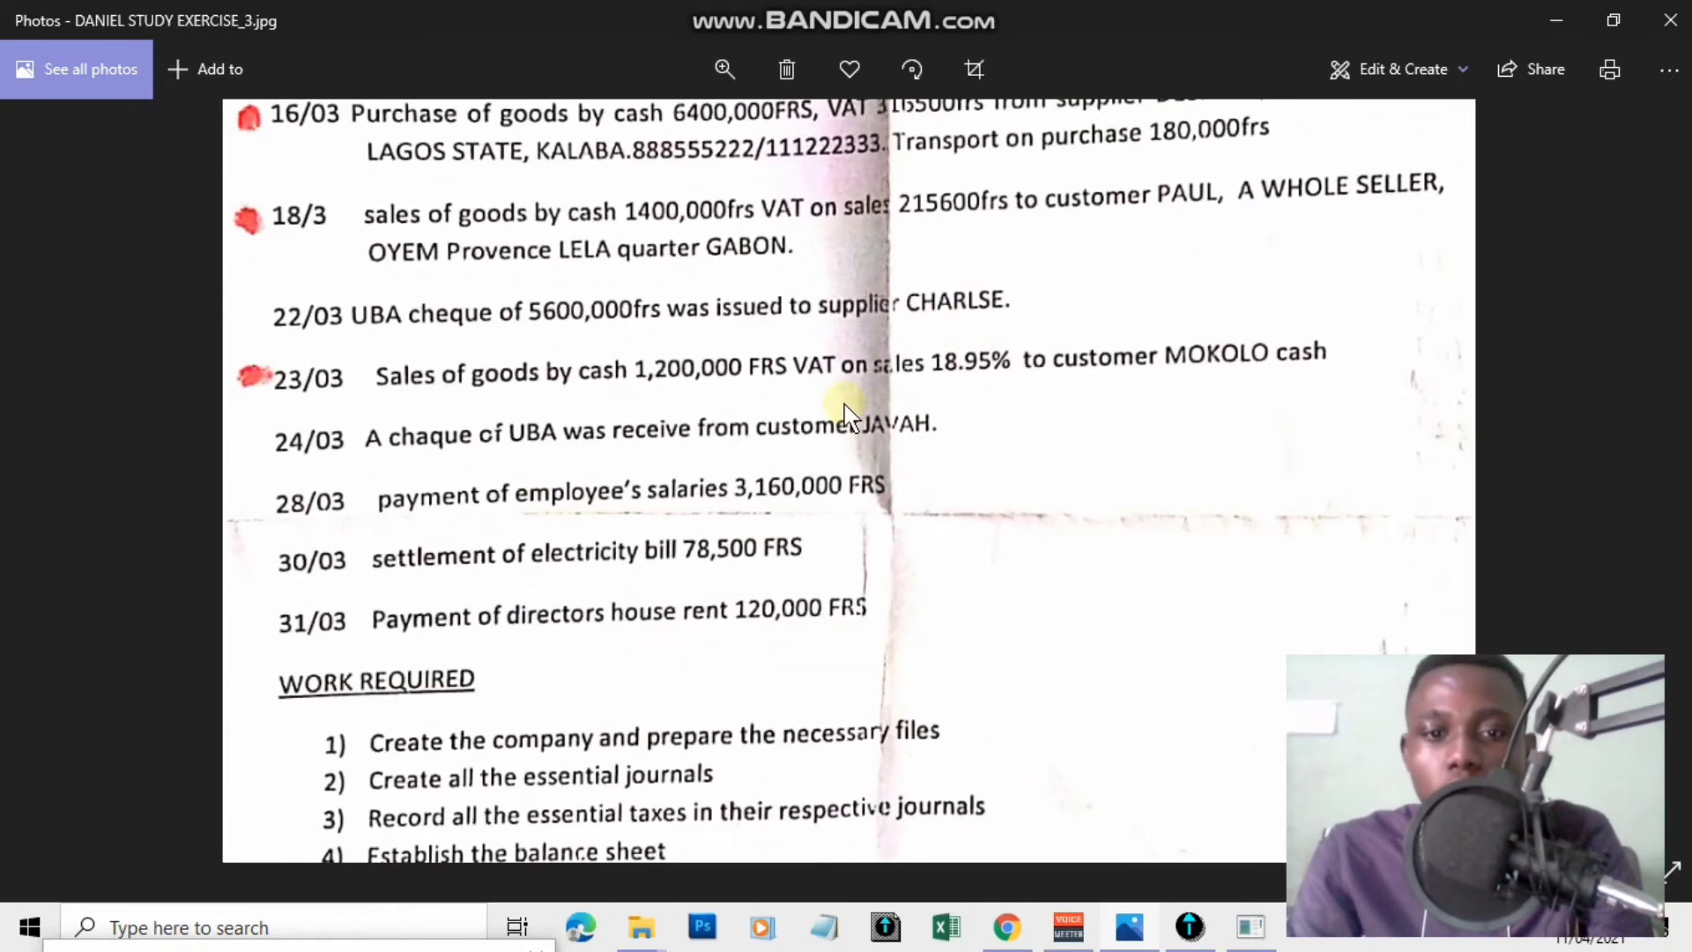
{"action": "scroll", "coordinate": [991, 593], "scroll_direction": "up", "scroll_amount": 5}
{"action": "scroll", "coordinate": [494, 326], "scroll_direction": "down", "scroll_amount": 4}
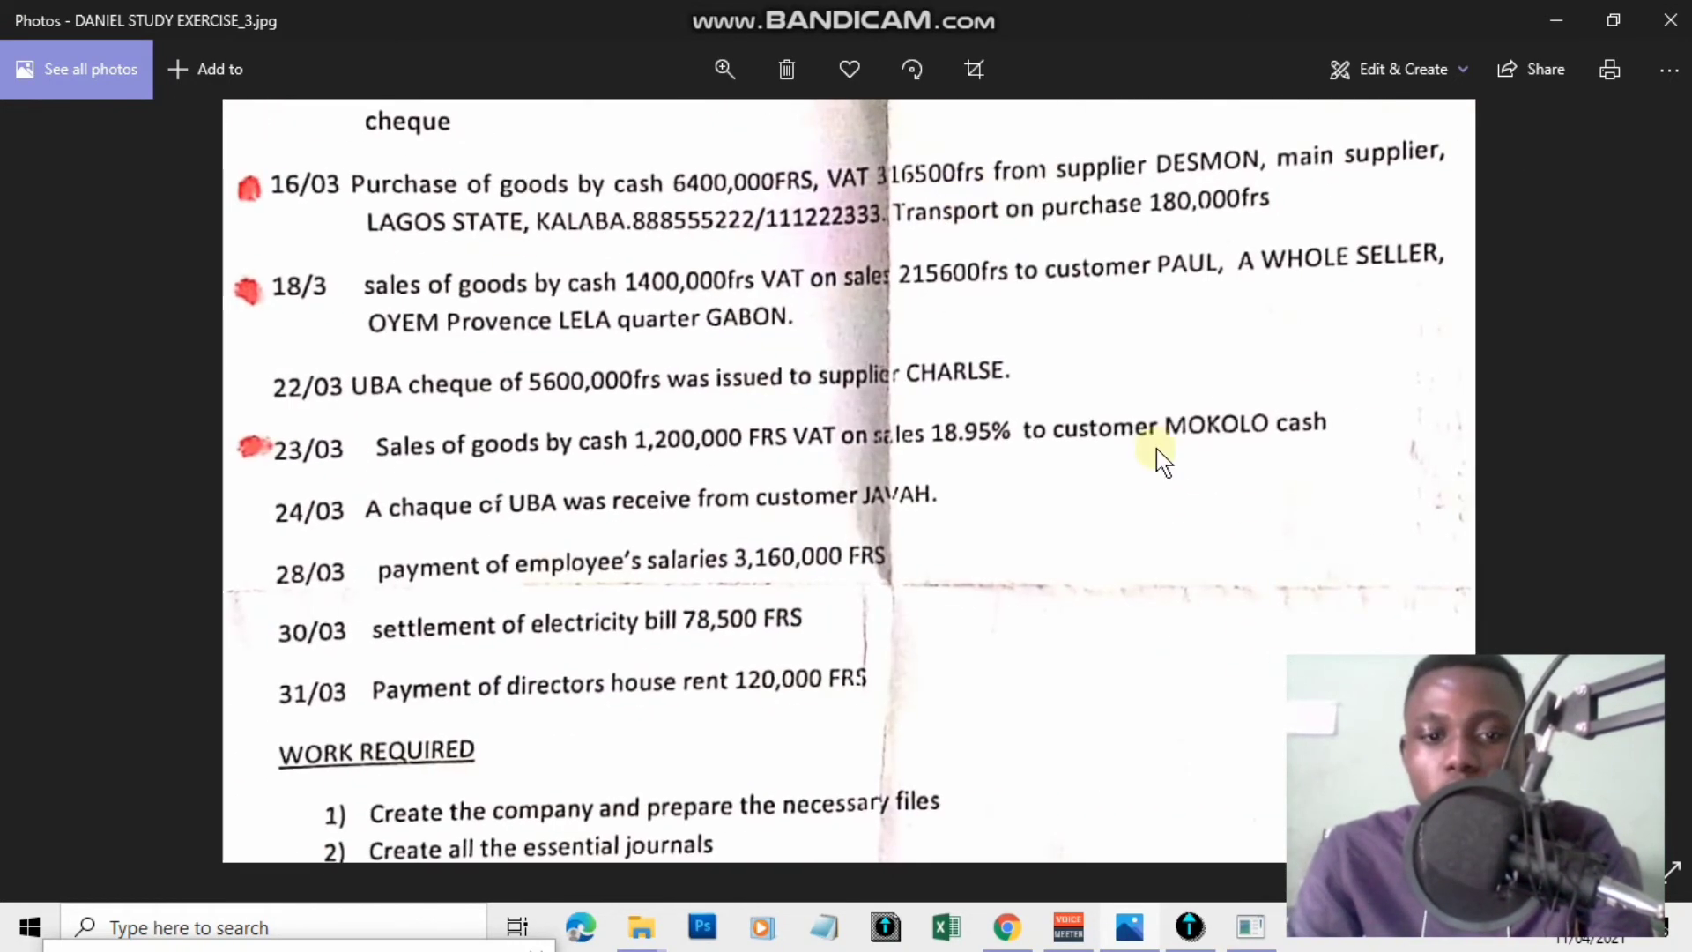
Create customer record 4117 for the 23/03 sale with the customer's name and controlling account 411 CUSTOMER, and close the record form.
{"action": "left_click", "coordinate": [1190, 927]}
{"action": "type", "text": "4117"}
{"action": "key", "text": "Tab"}
{"action": "key", "text": "Tab"}
{"action": "type", "text": "CUSTOMER MOKOLO"}
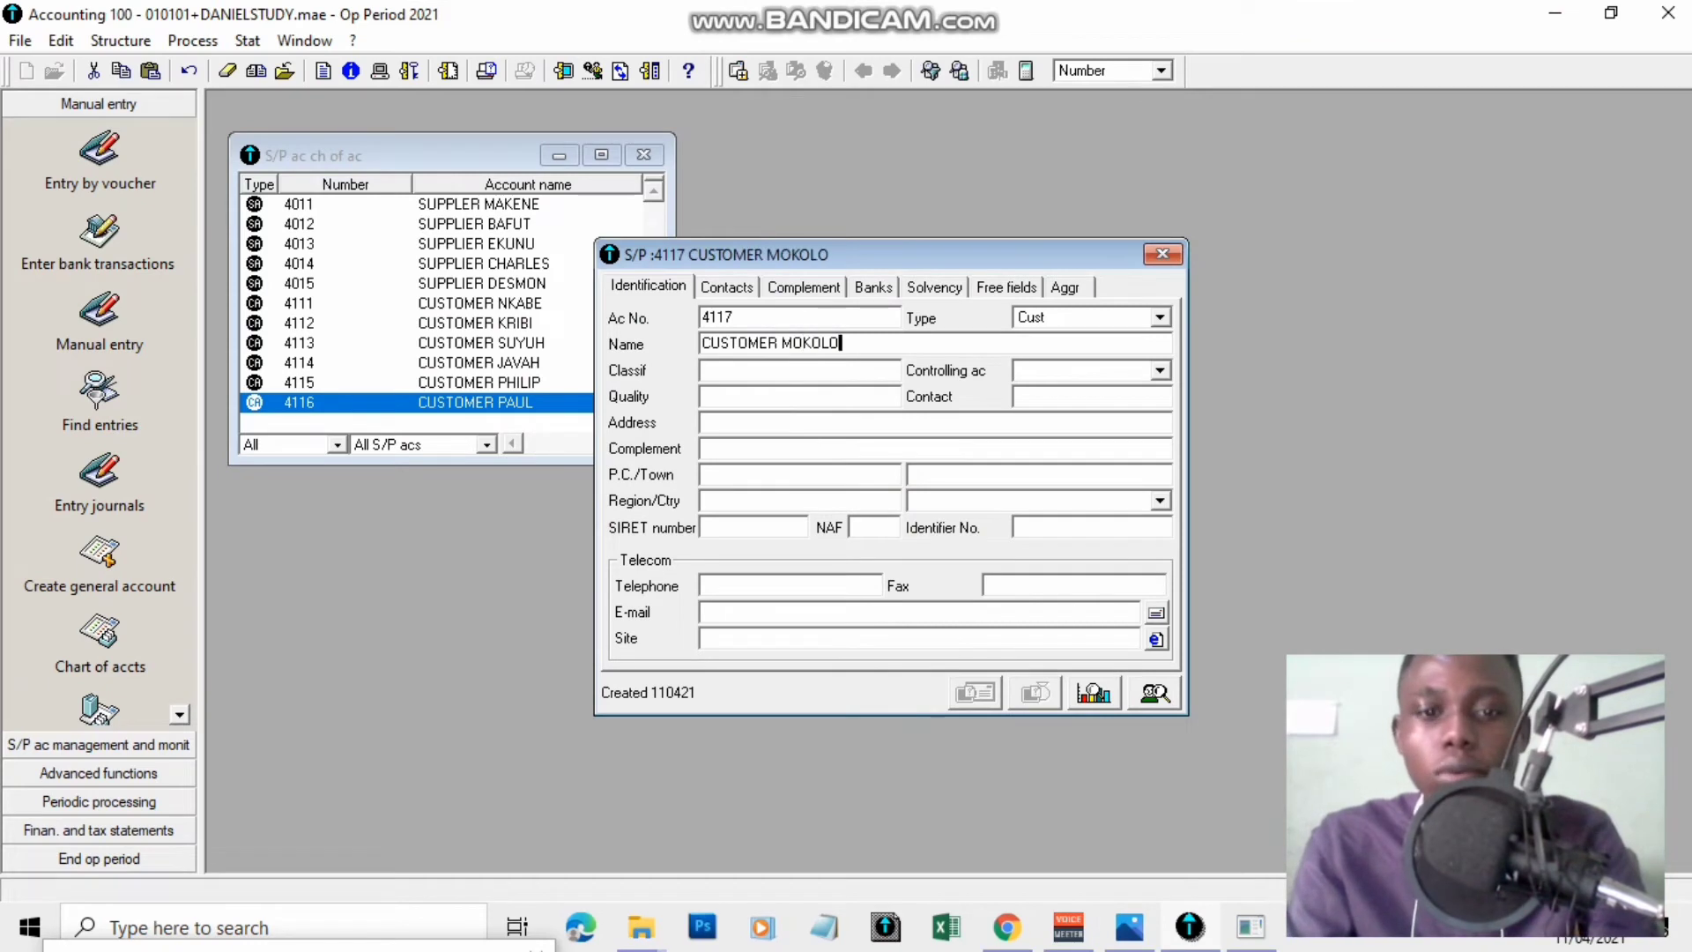
{"action": "key", "text": "Tab"}
{"action": "key", "text": "Tab"}
{"action": "left_click", "coordinate": [1161, 370]}
{"action": "left_click", "coordinate": [1120, 368]}
{"action": "key", "text": "Return"}
{"action": "left_click", "coordinate": [1160, 260]}
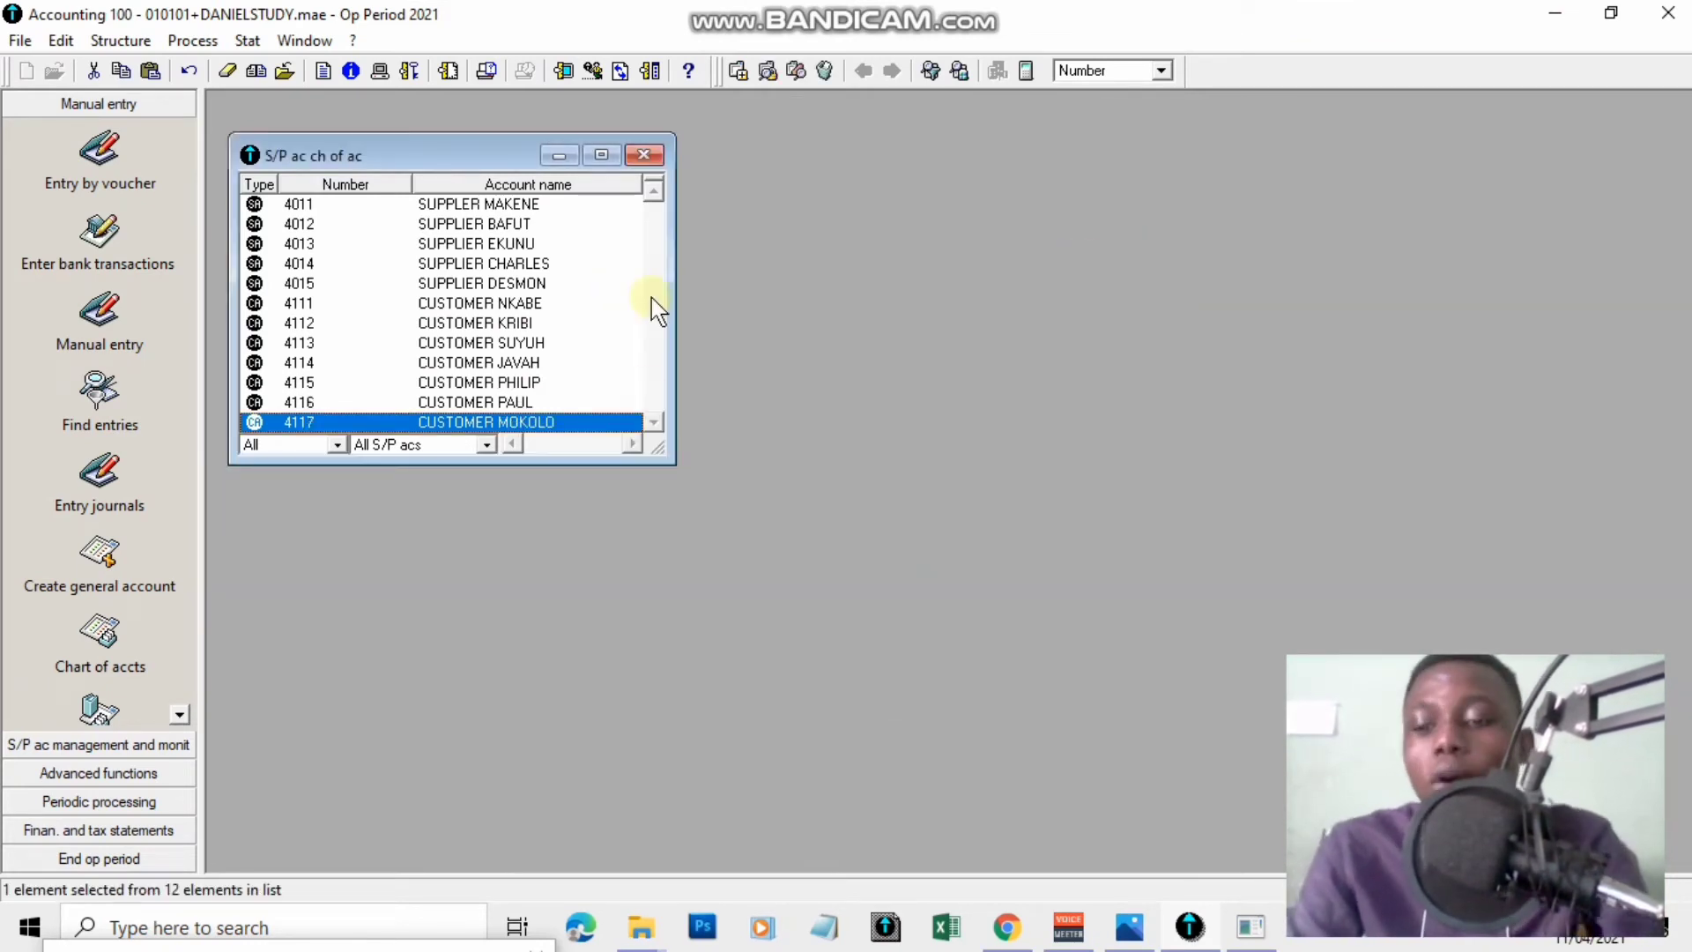
Close the S/P account list and start a new tax record in the Tax rates list.
{"action": "key", "text": "alt"}
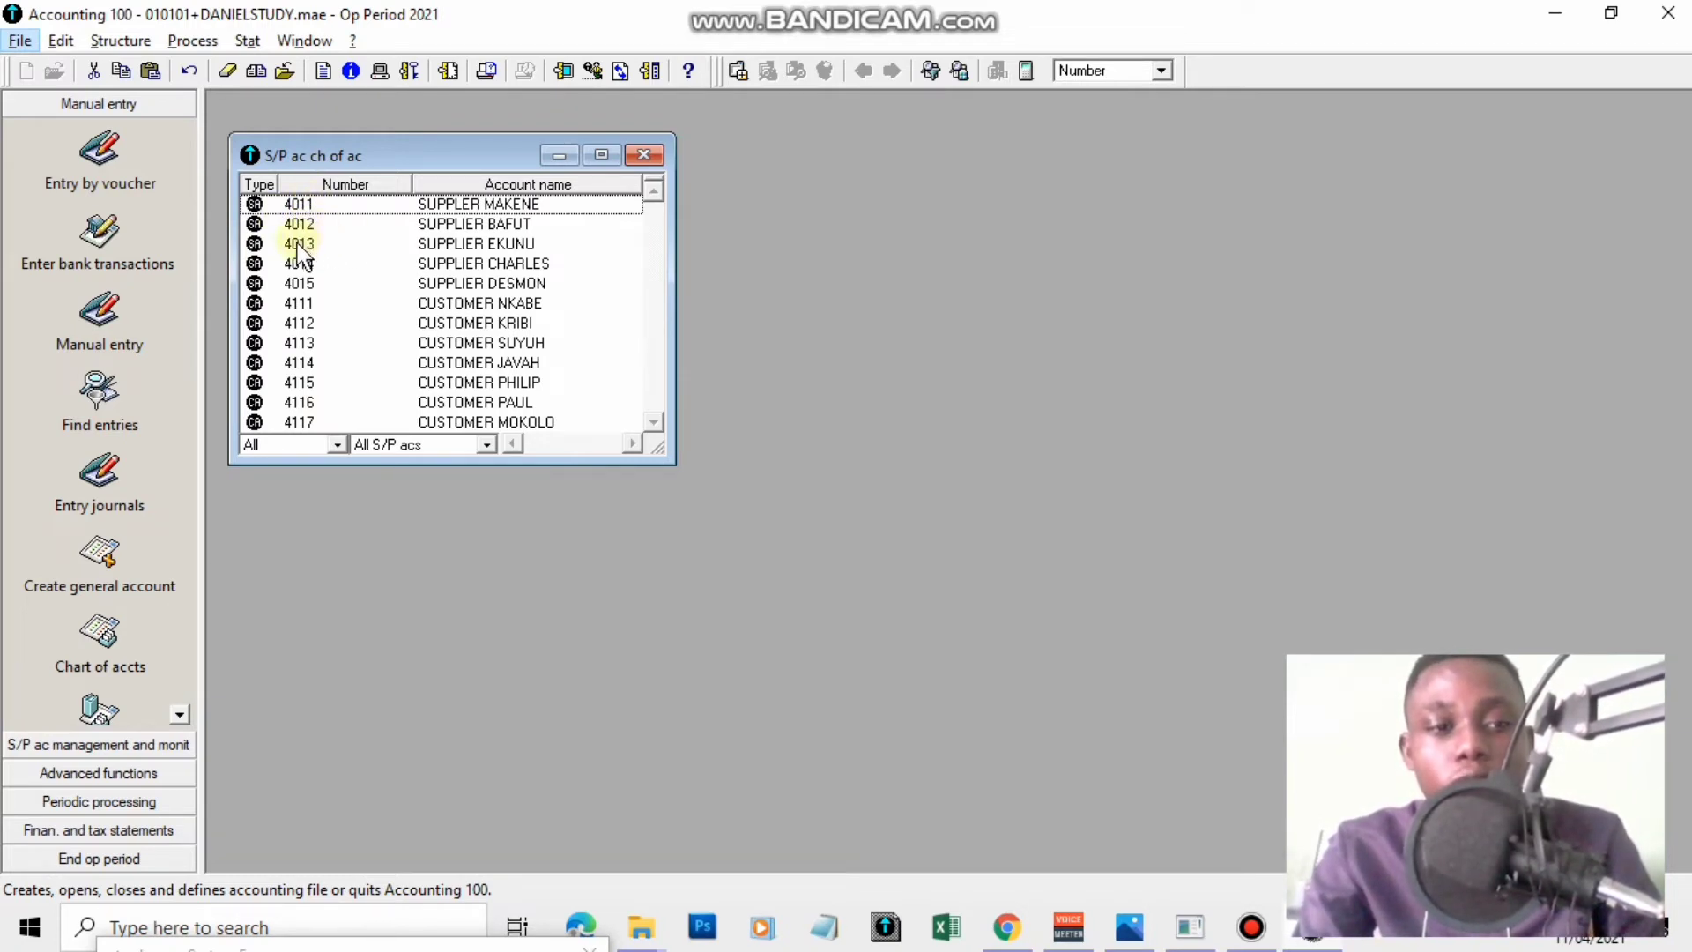
{"action": "left_click", "coordinate": [651, 153]}
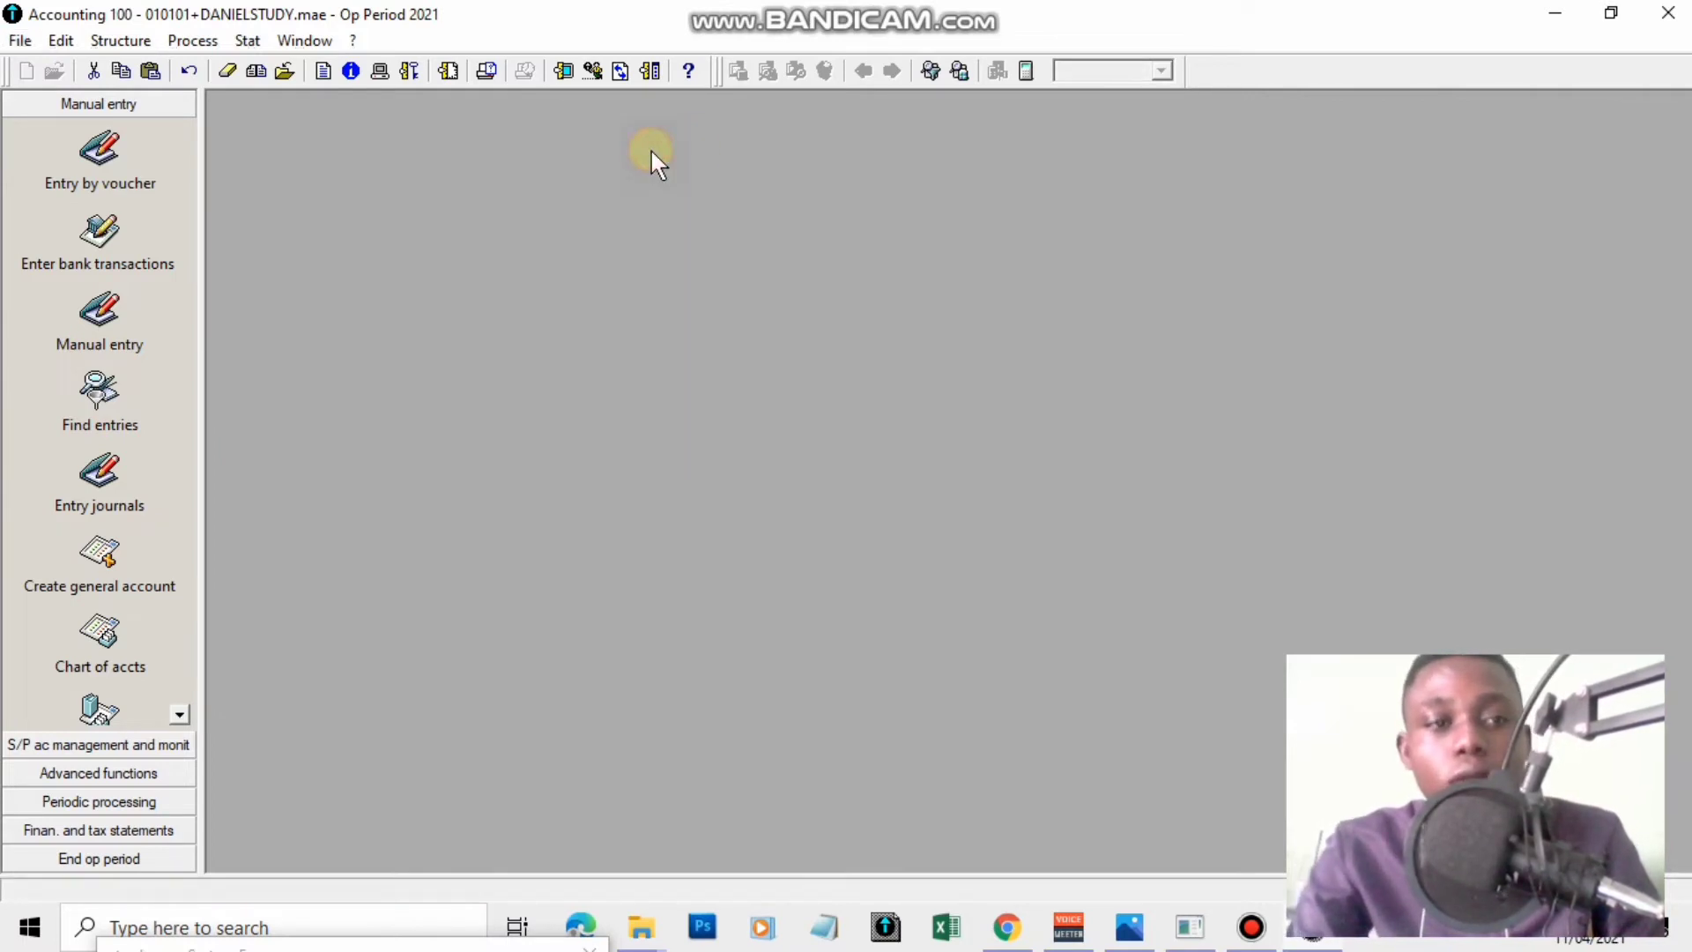
{"action": "left_click", "coordinate": [153, 44]}
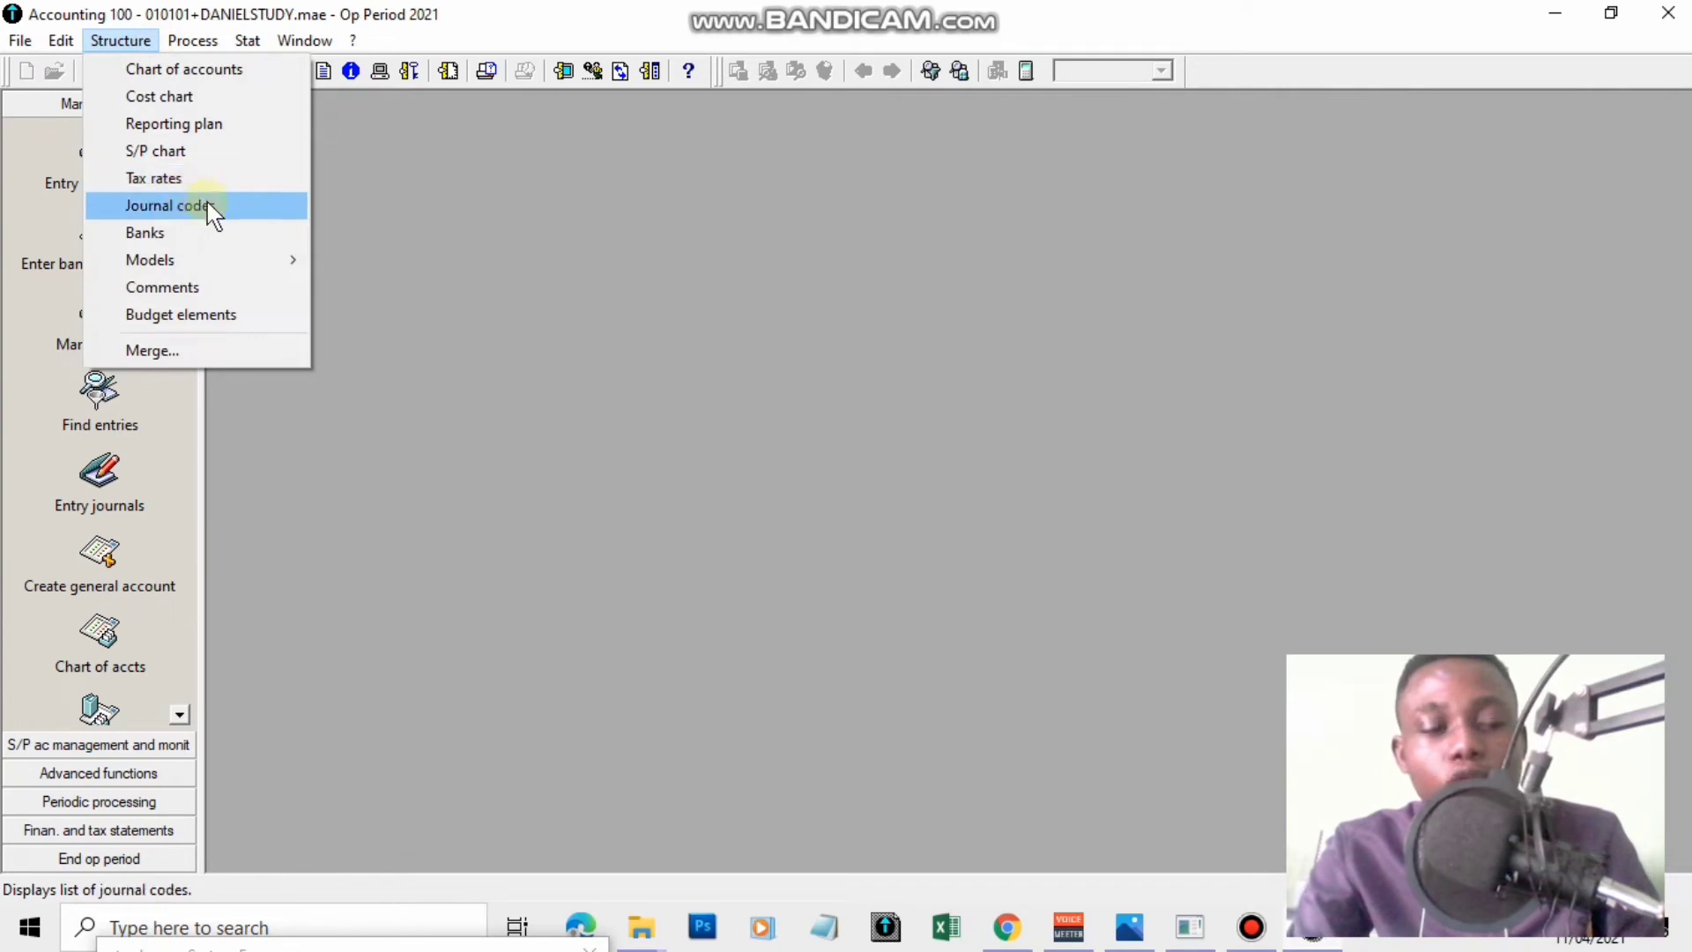
{"action": "left_click", "coordinate": [185, 175]}
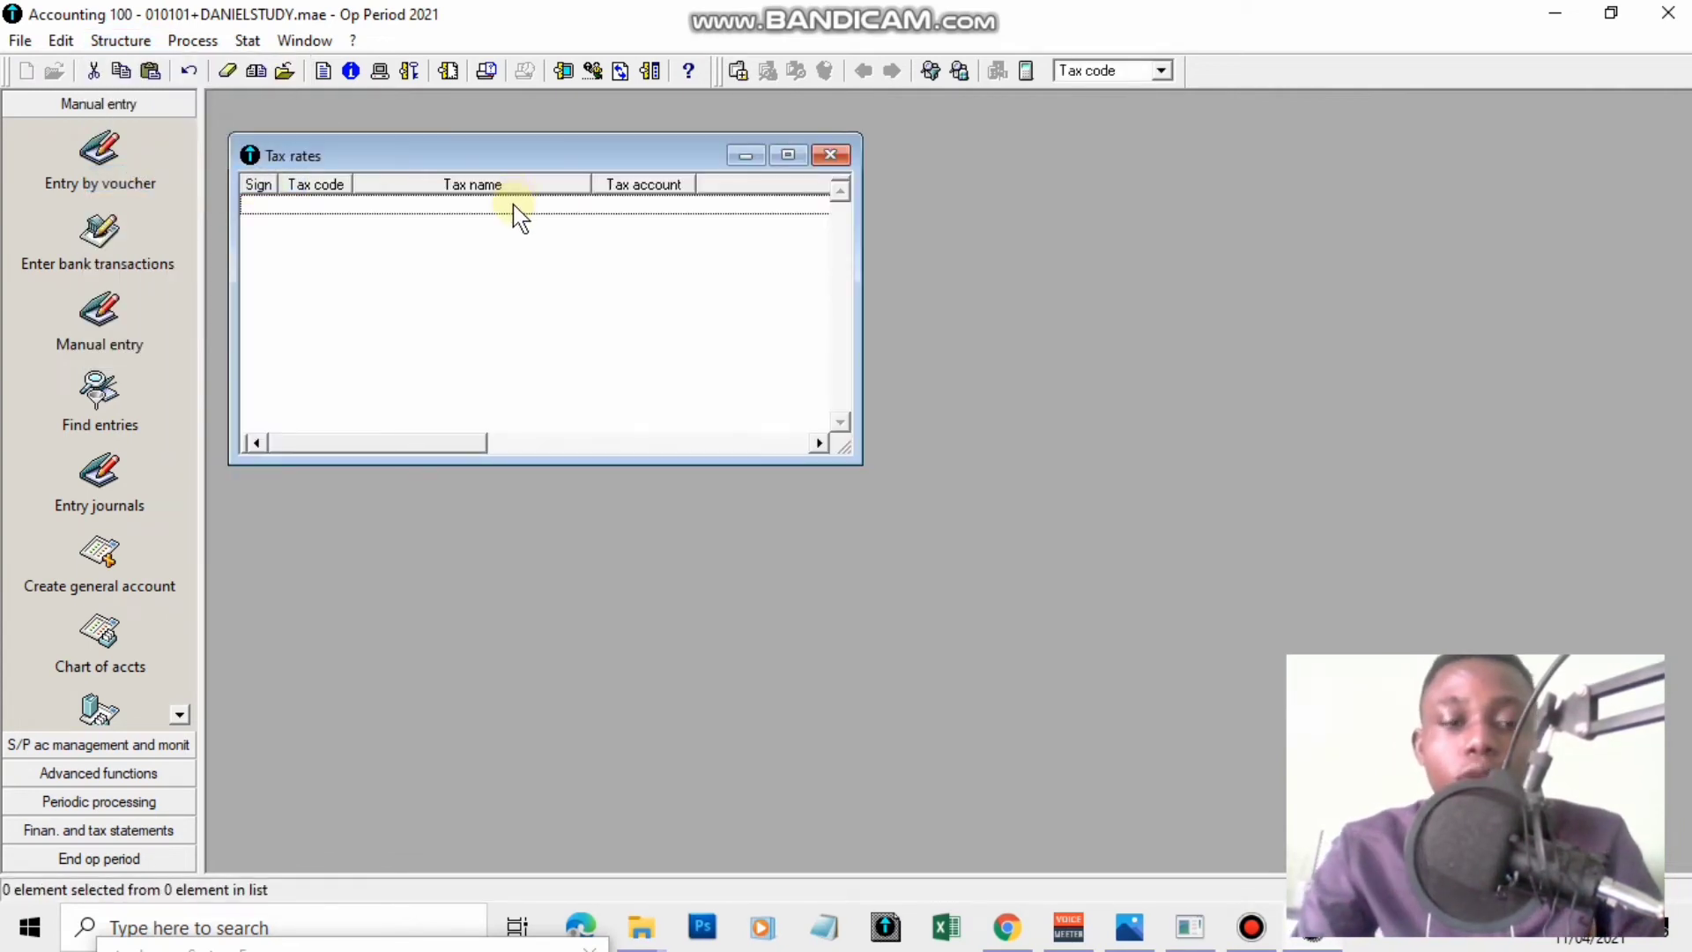
{"action": "right_click", "coordinate": [514, 211]}
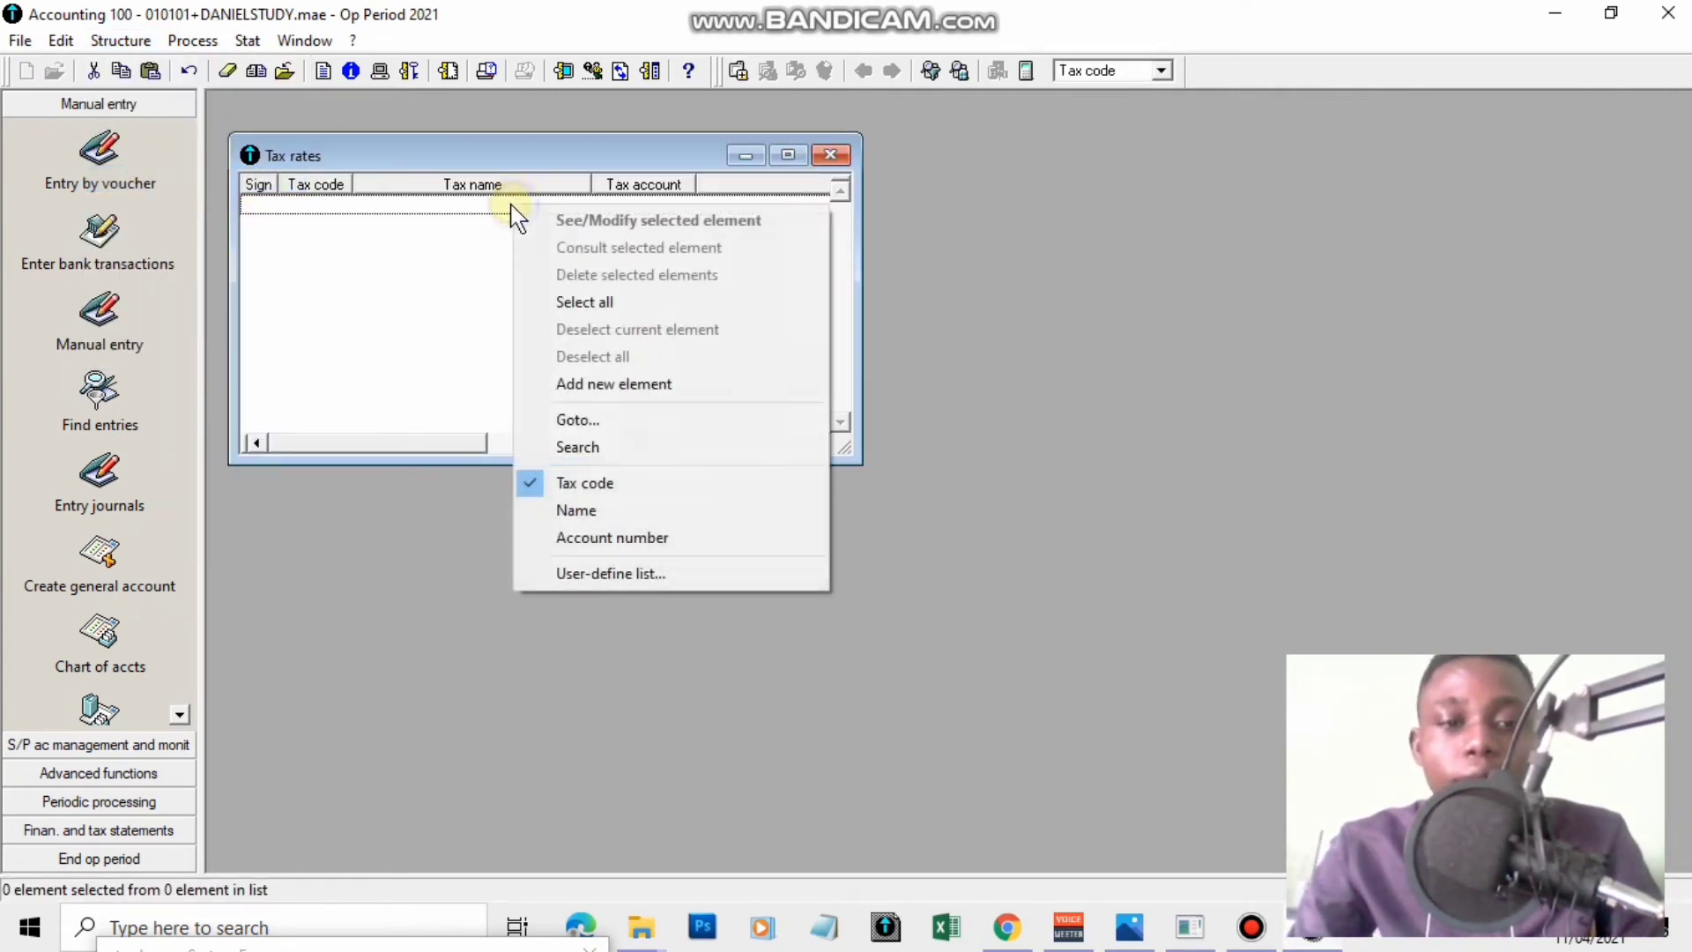
{"action": "left_click", "coordinate": [665, 388]}
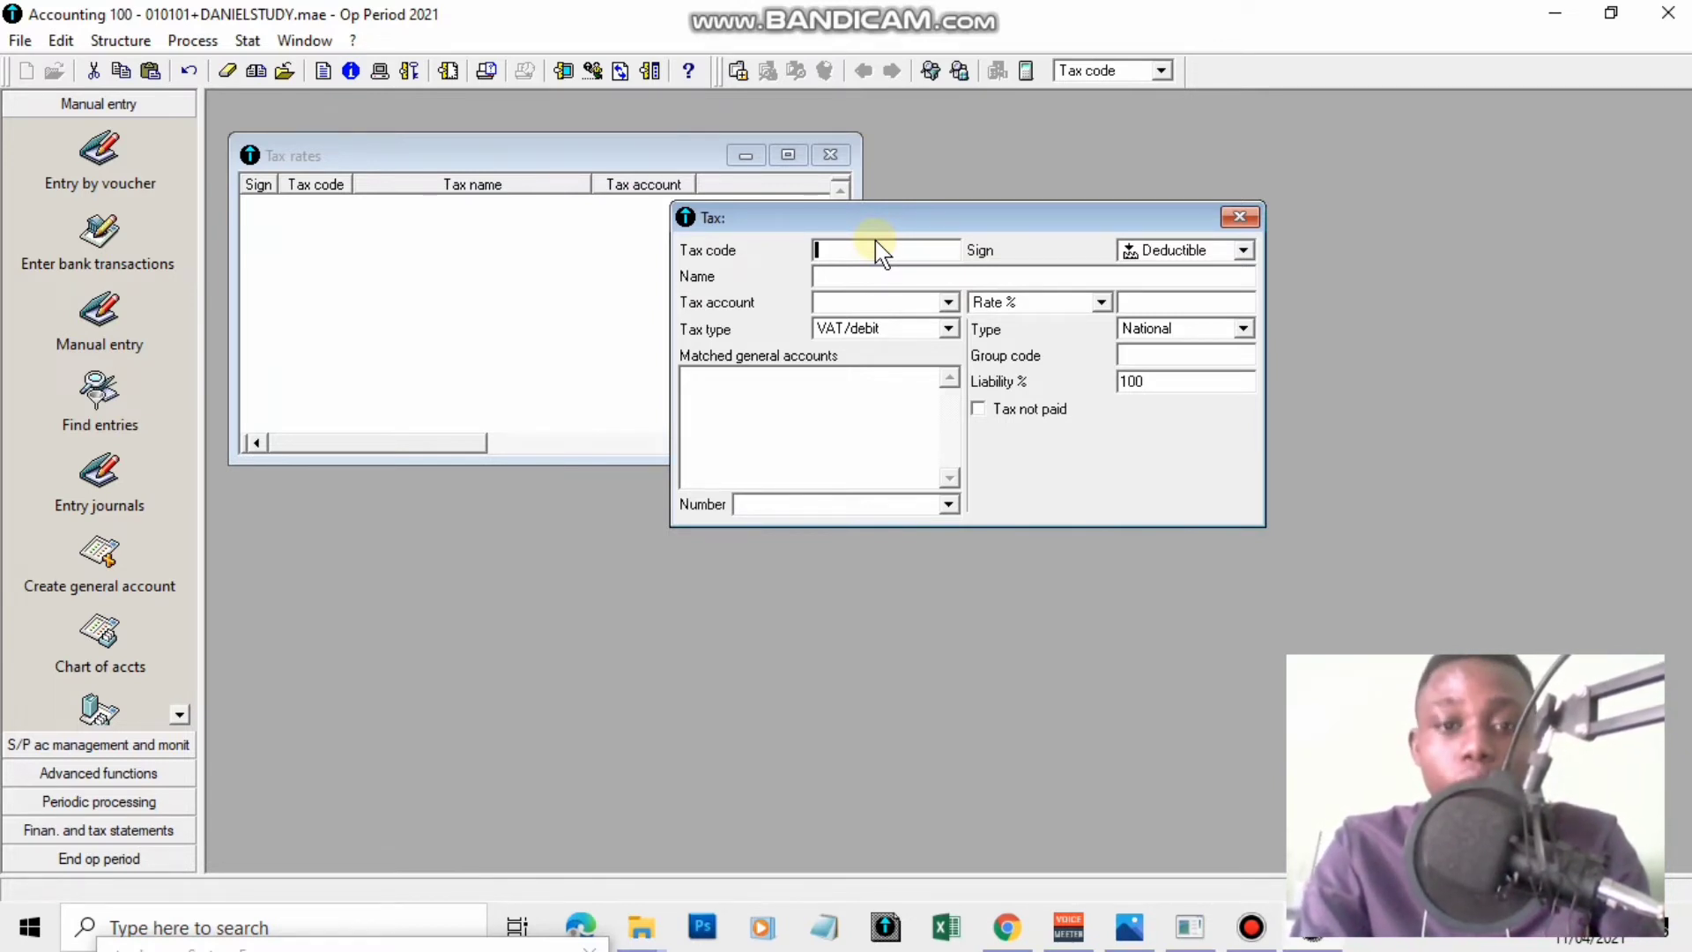
Consult the VAT on the 03/03 sale in the exercise and give the new tax code VA1 and the sign Collected.
{"action": "left_click", "coordinate": [1130, 927]}
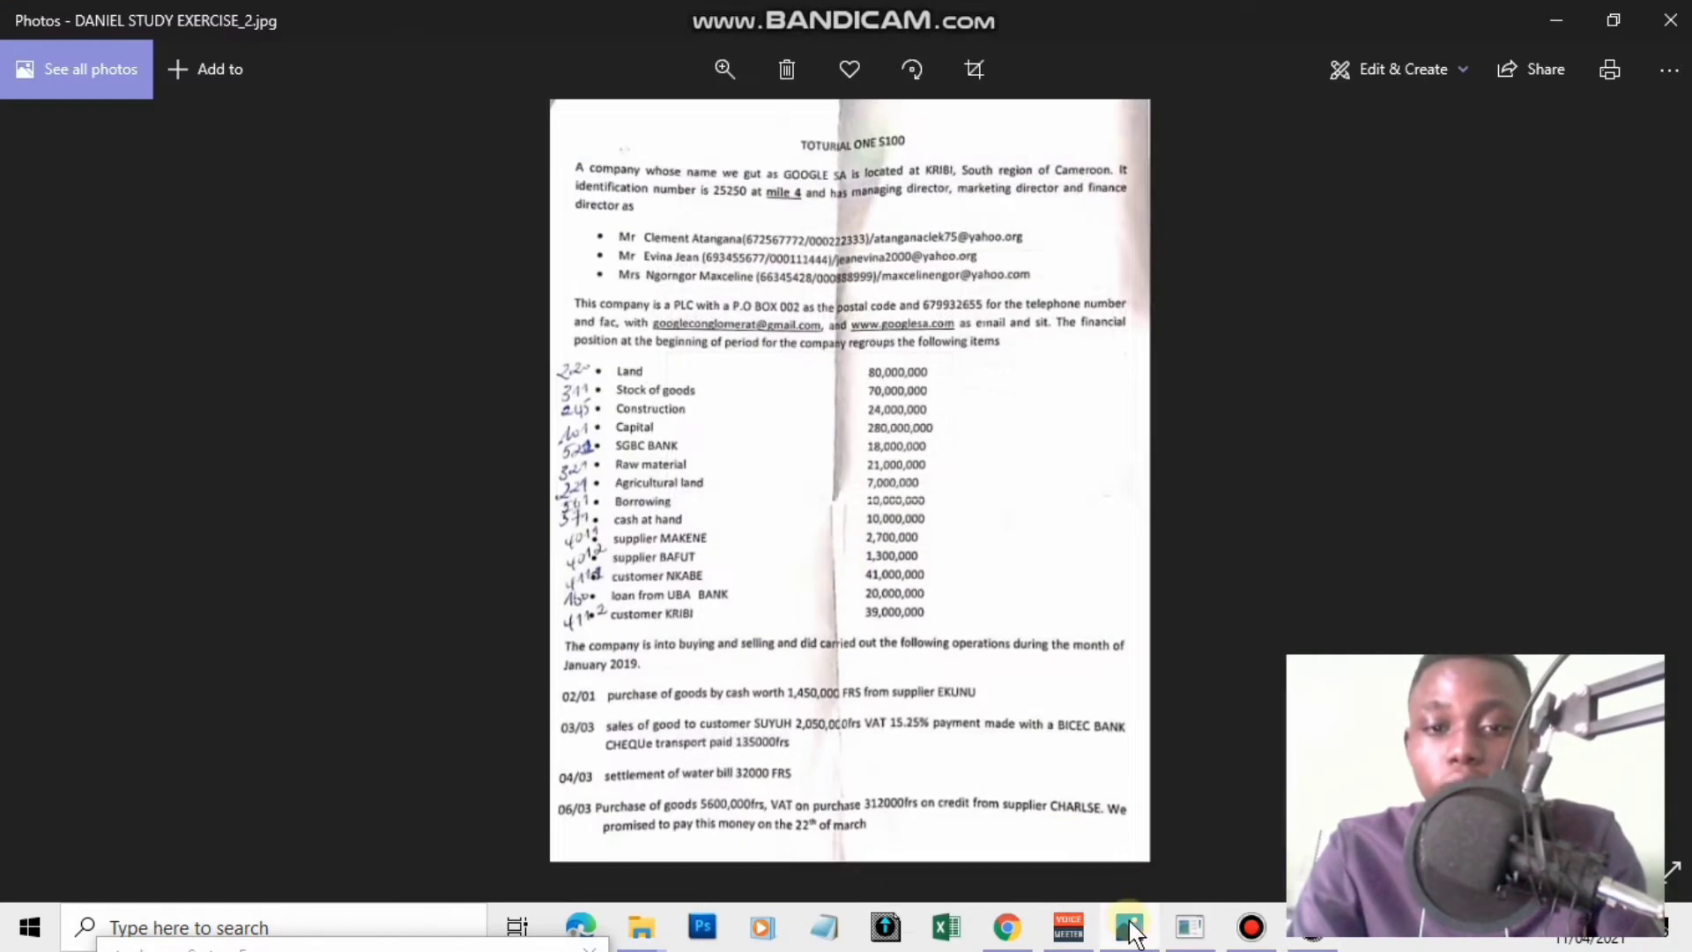
{"action": "scroll", "coordinate": [715, 668], "scroll_direction": "up", "scroll_amount": 3}
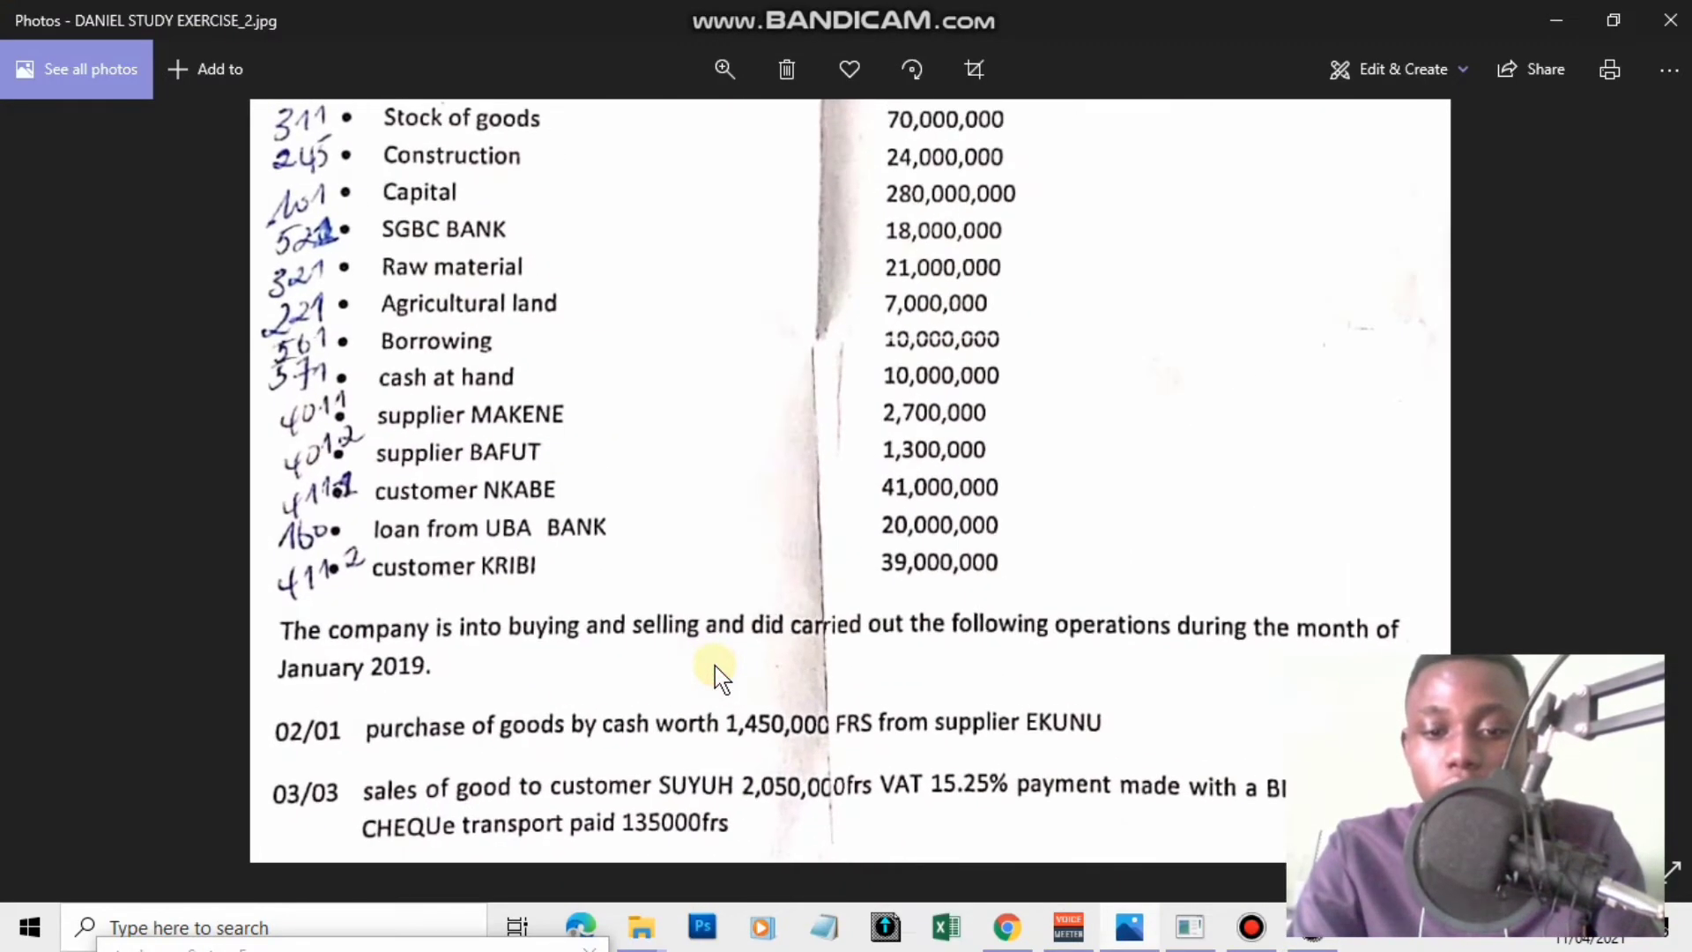
{"action": "left_click_drag", "start_coordinate": [650, 736], "coordinate": [660, 523]}
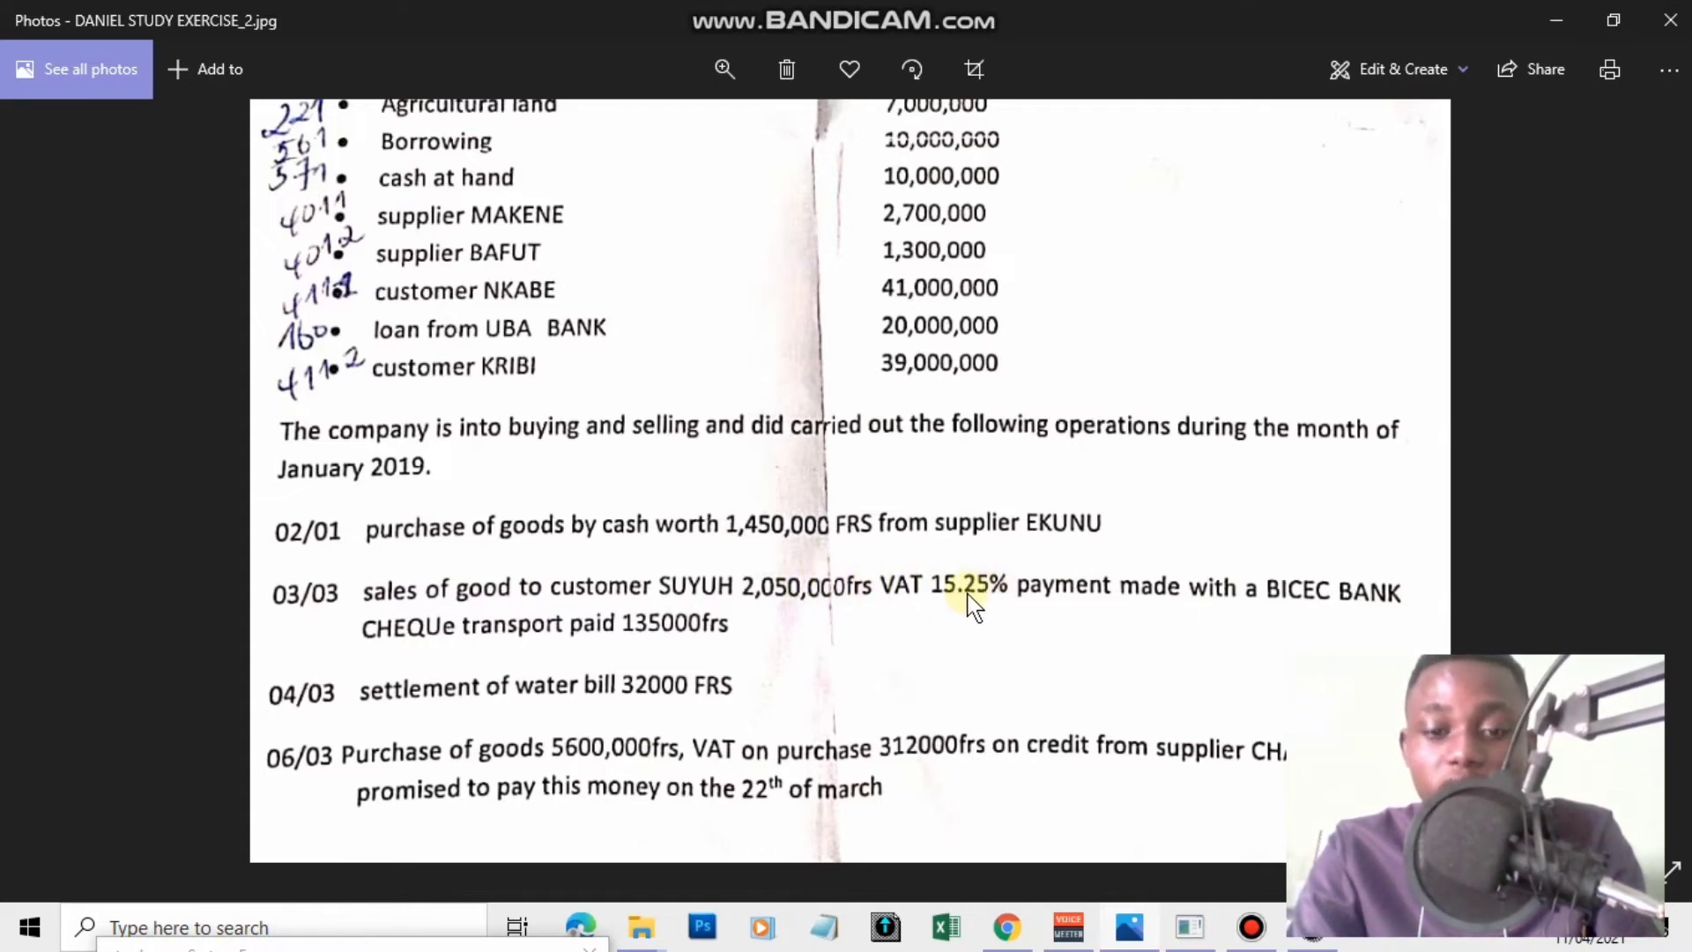
{"action": "left_click", "coordinate": [1129, 927]}
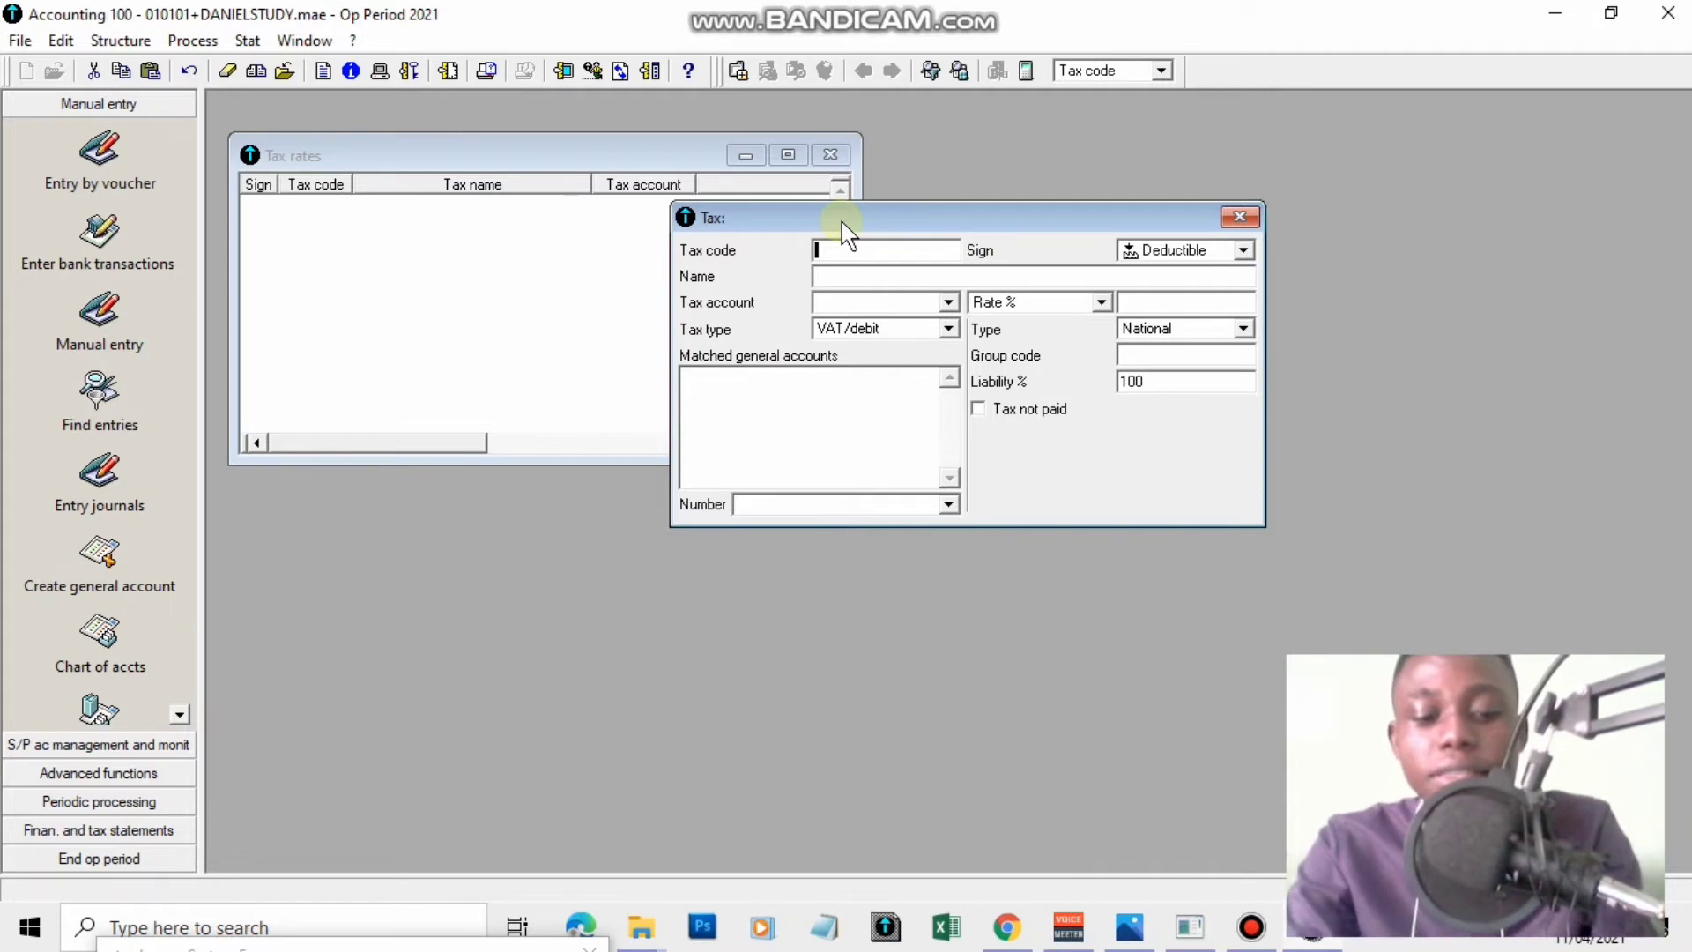
{"action": "type", "text": "VA"}
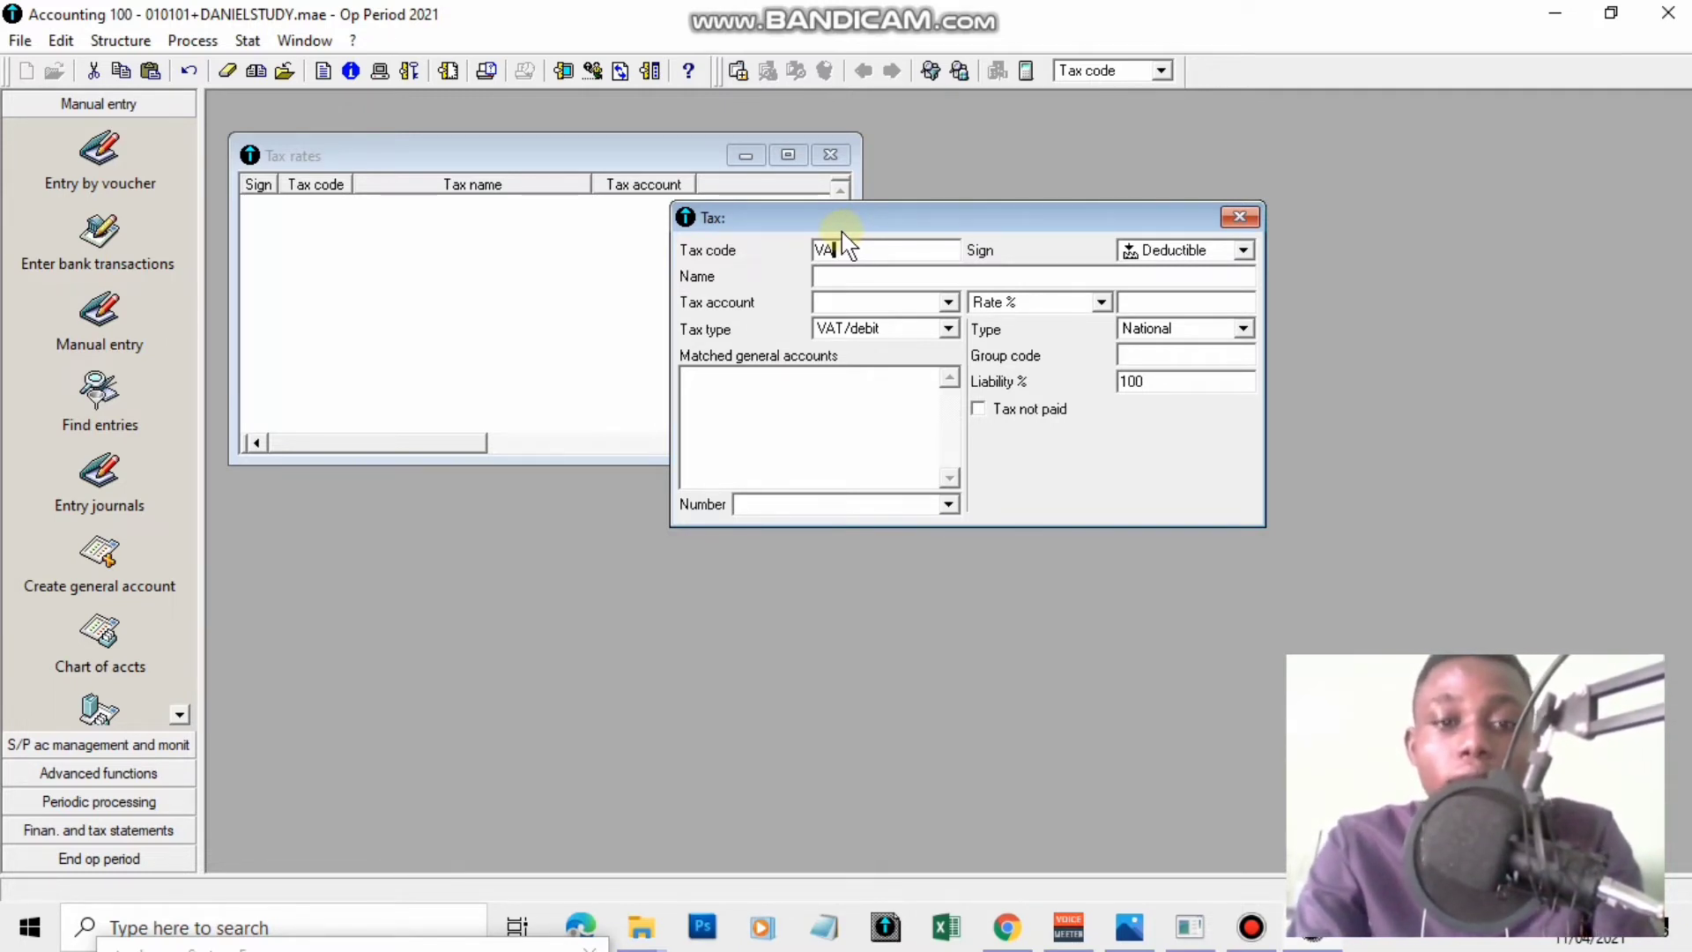
{"action": "type", "text": "1"}
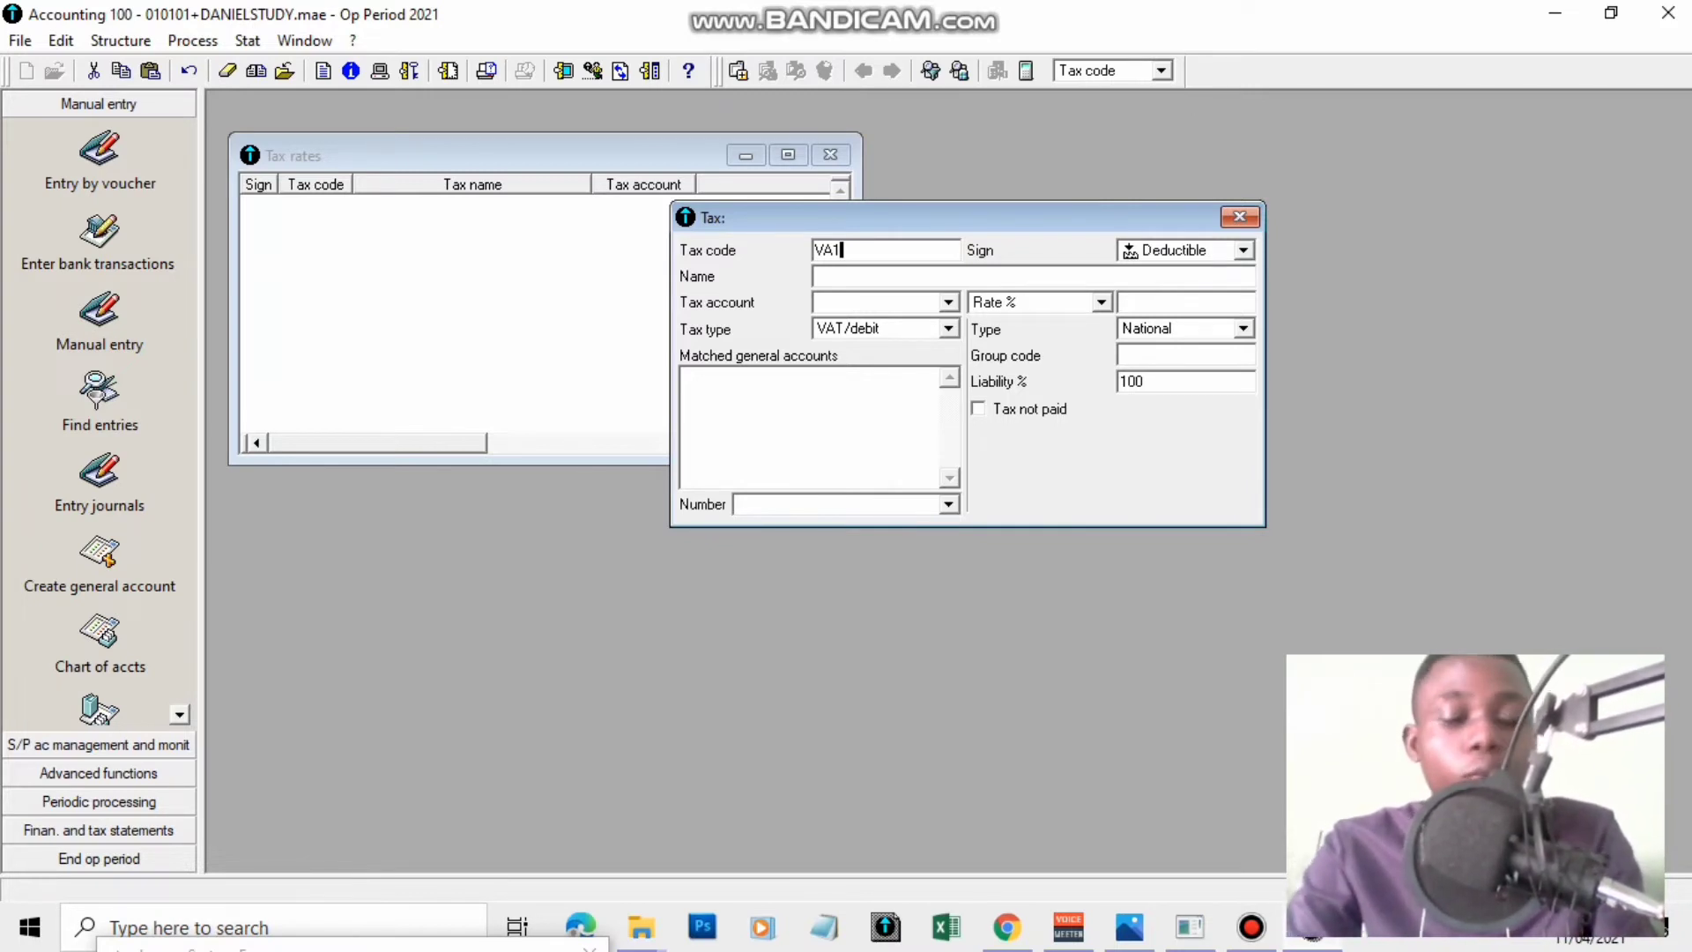
{"action": "key", "text": "Tab"}
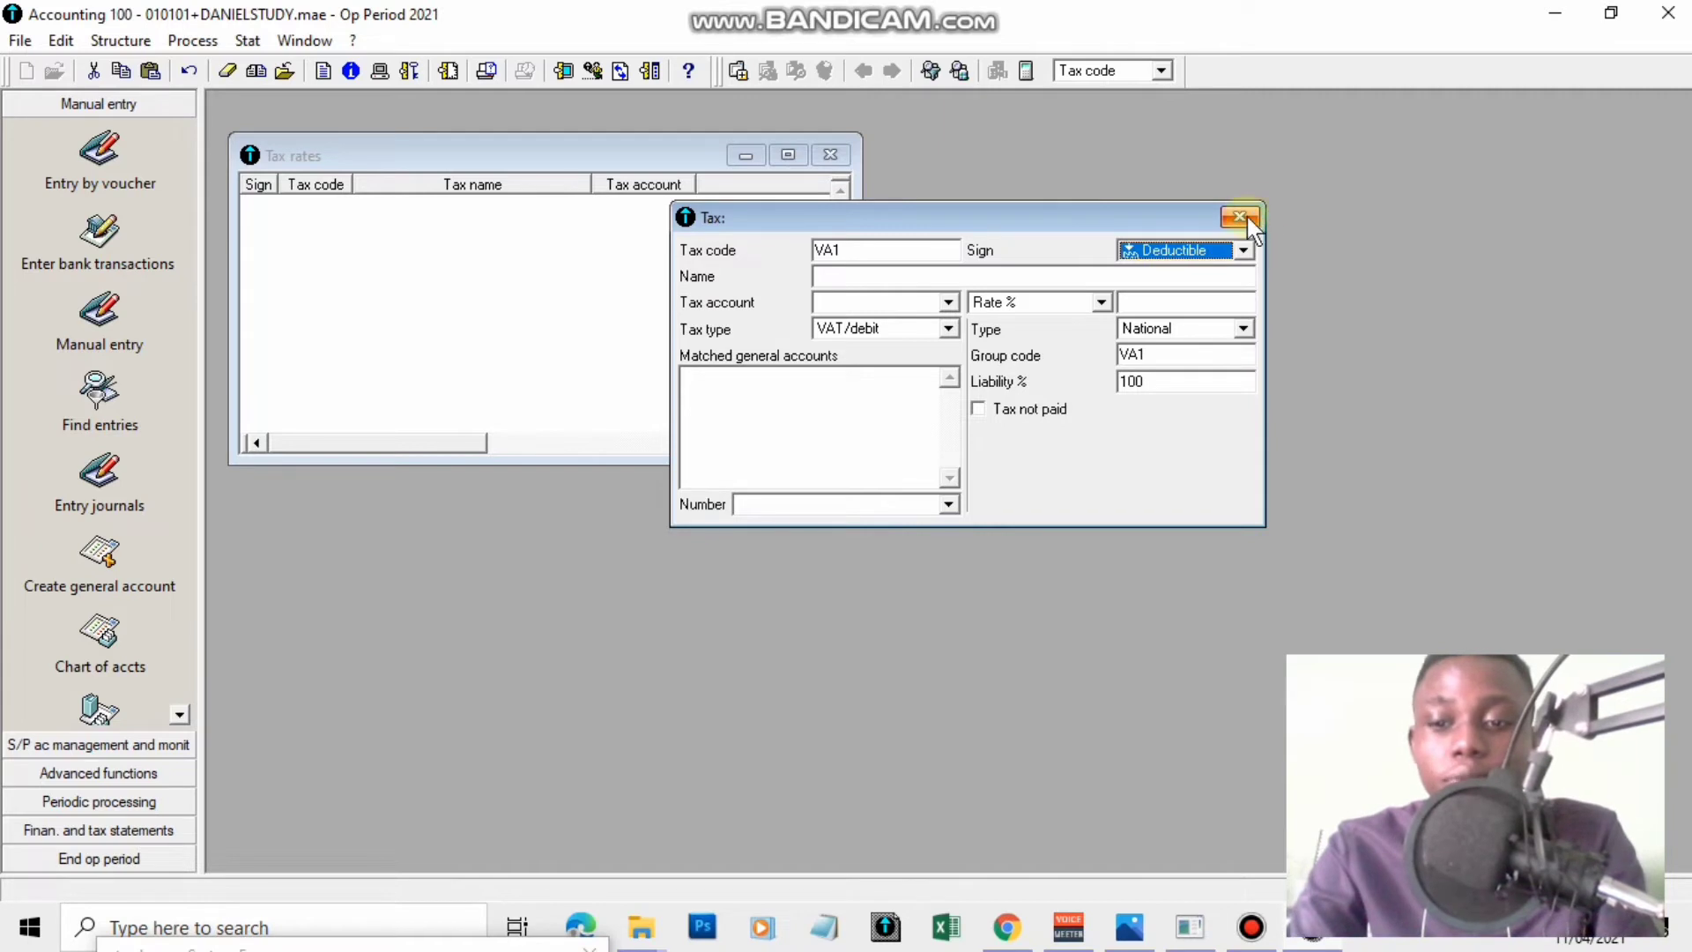
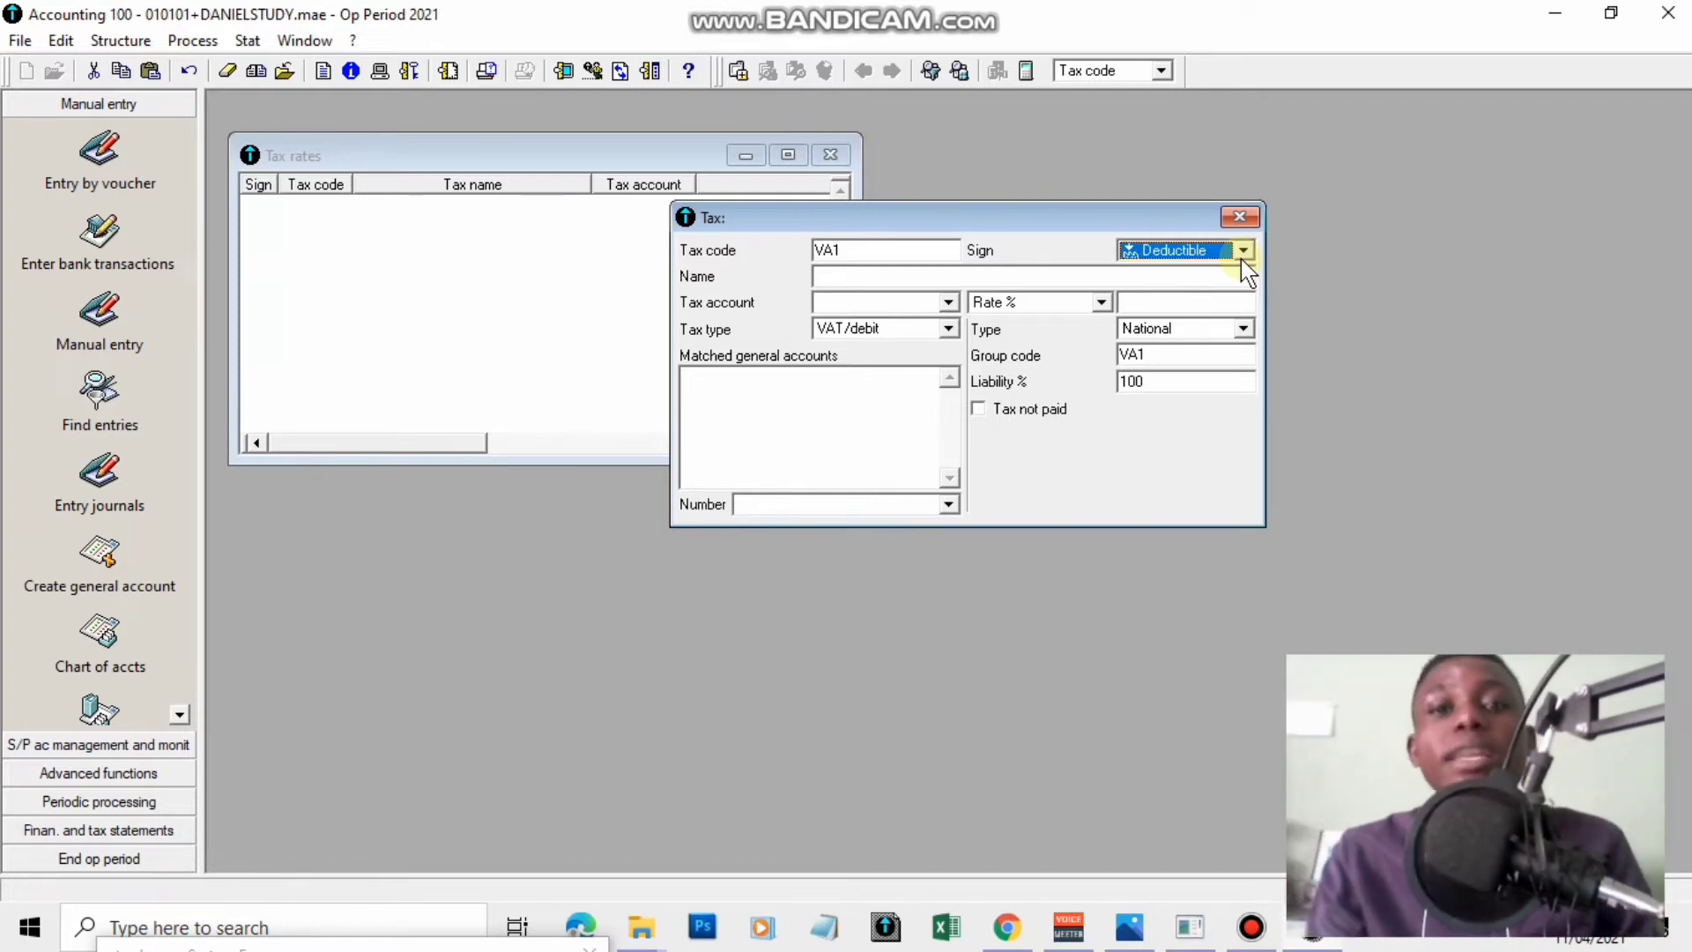
{"action": "left_click", "coordinate": [1243, 250]}
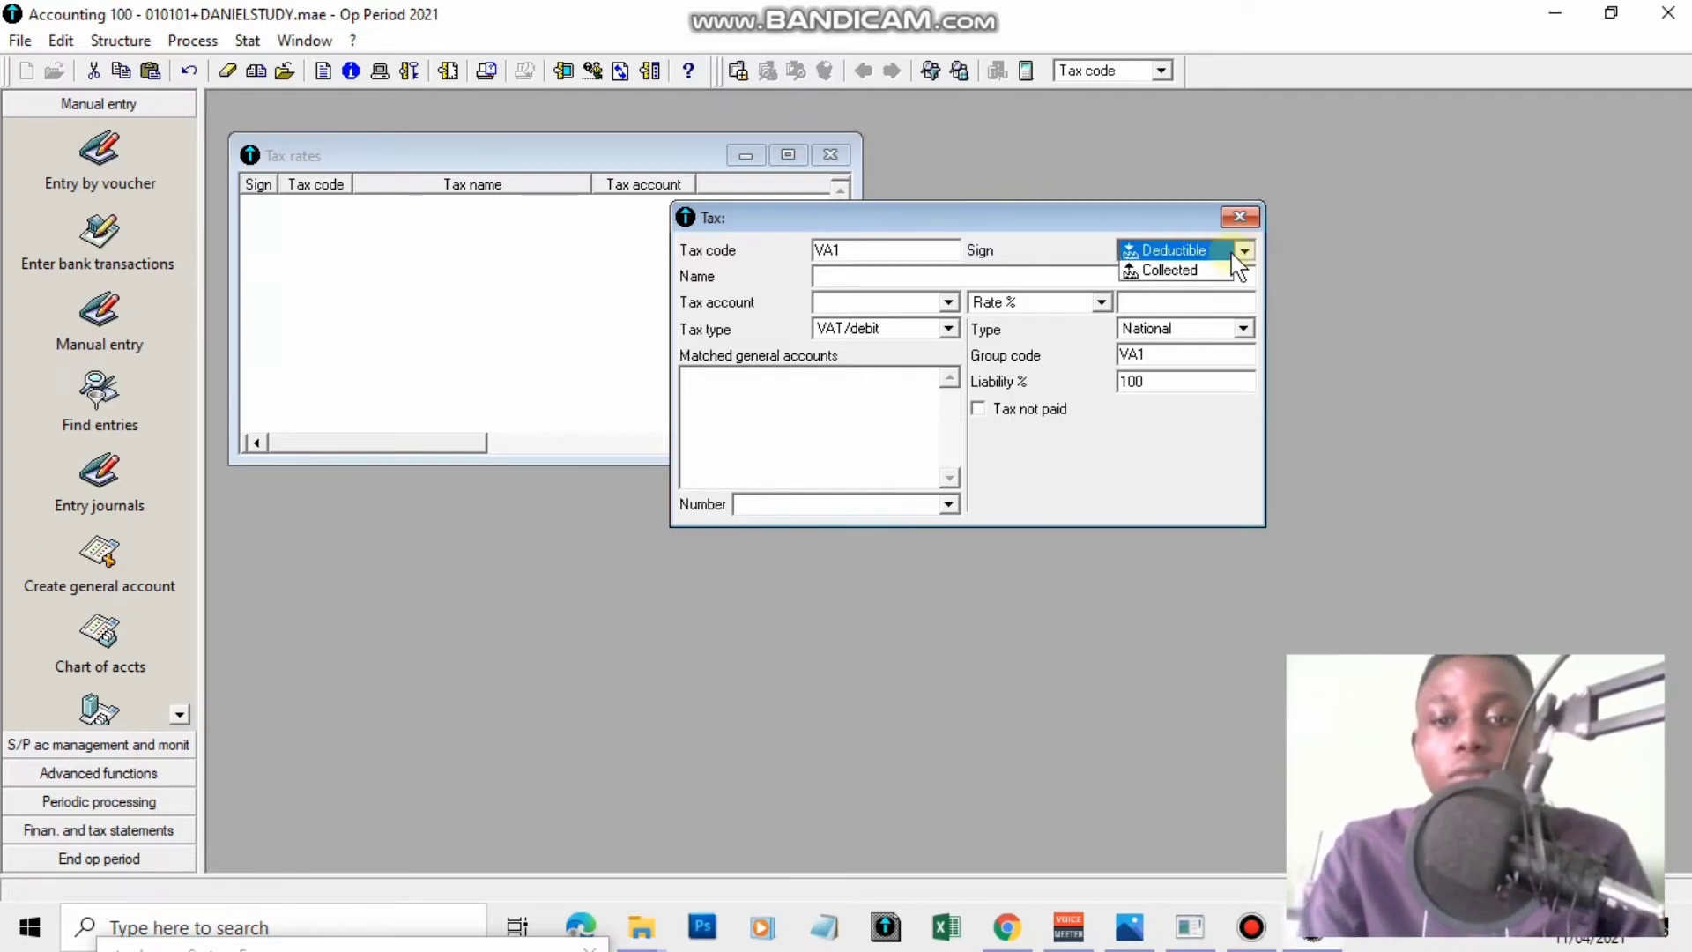
{"action": "left_click", "coordinate": [1204, 273]}
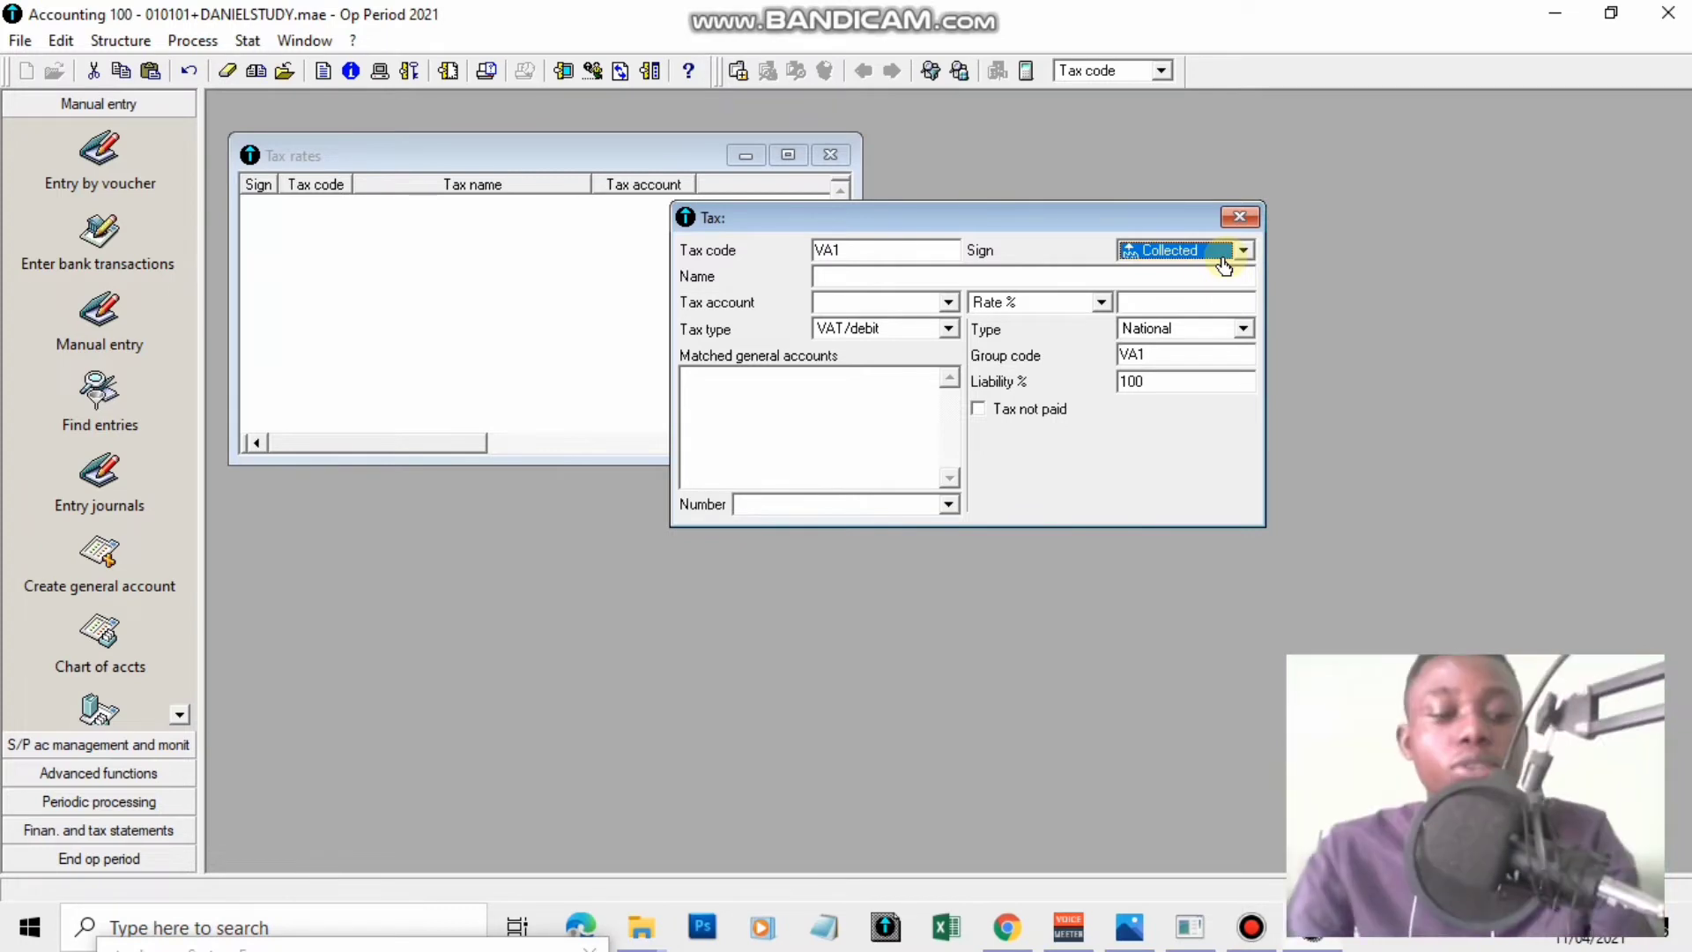
Name the VA1 tax VAT ON SALES 1 and assign it tax account 4431.
{"action": "key", "text": "Tab"}
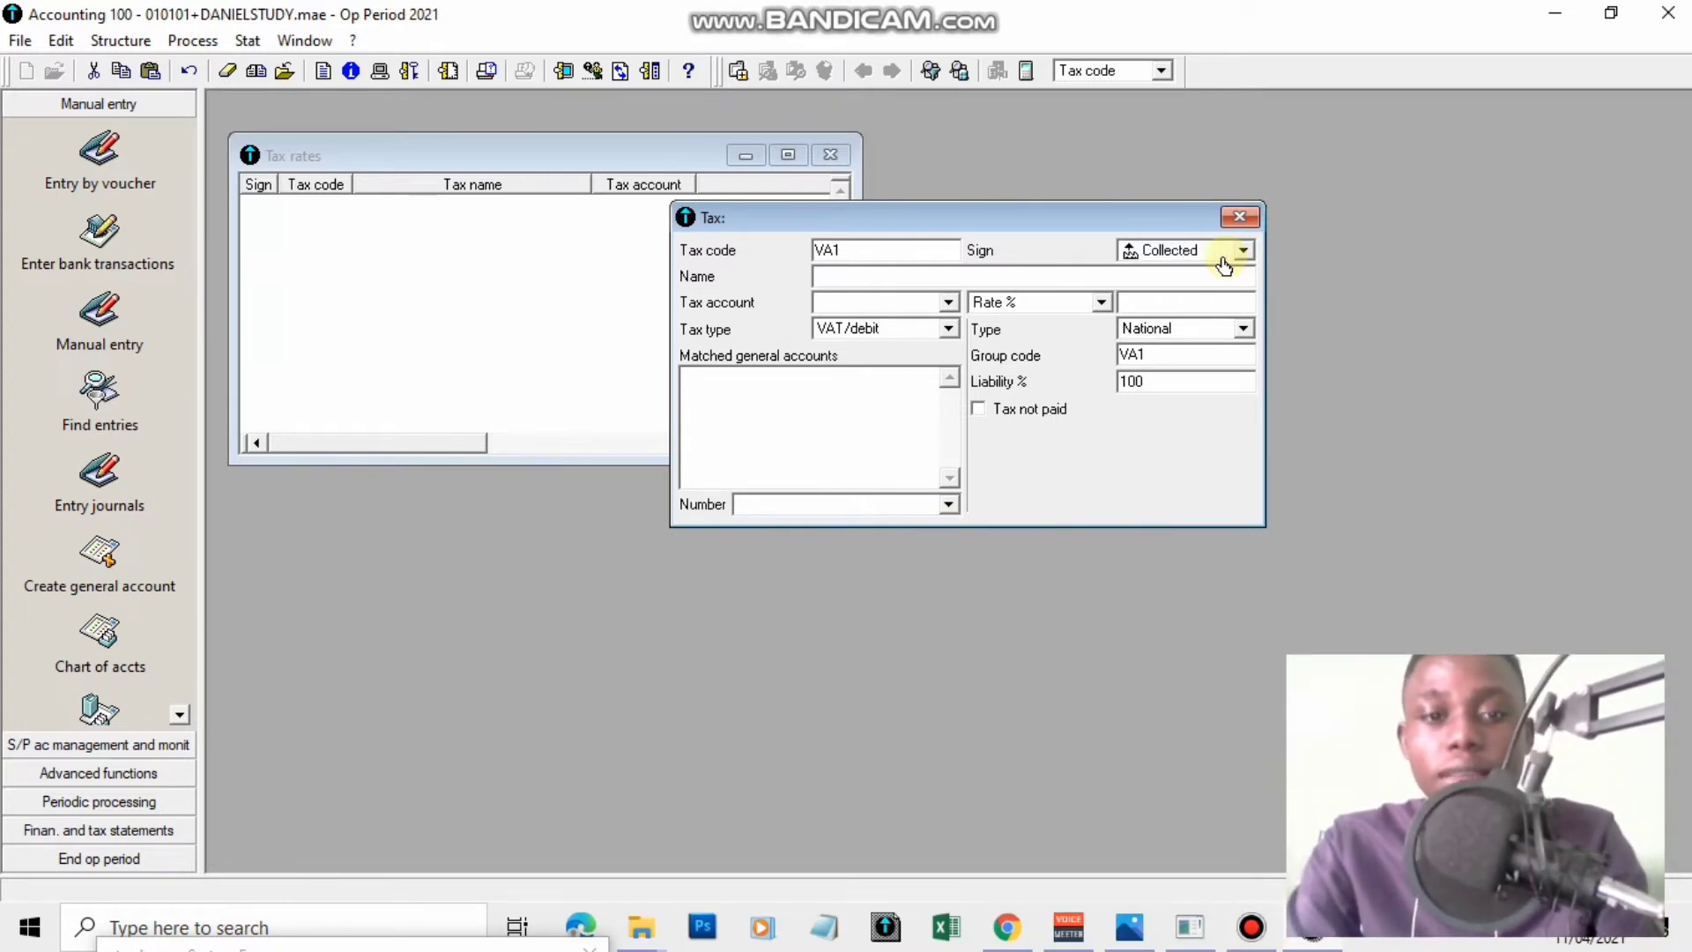
{"action": "type", "text": "T "}
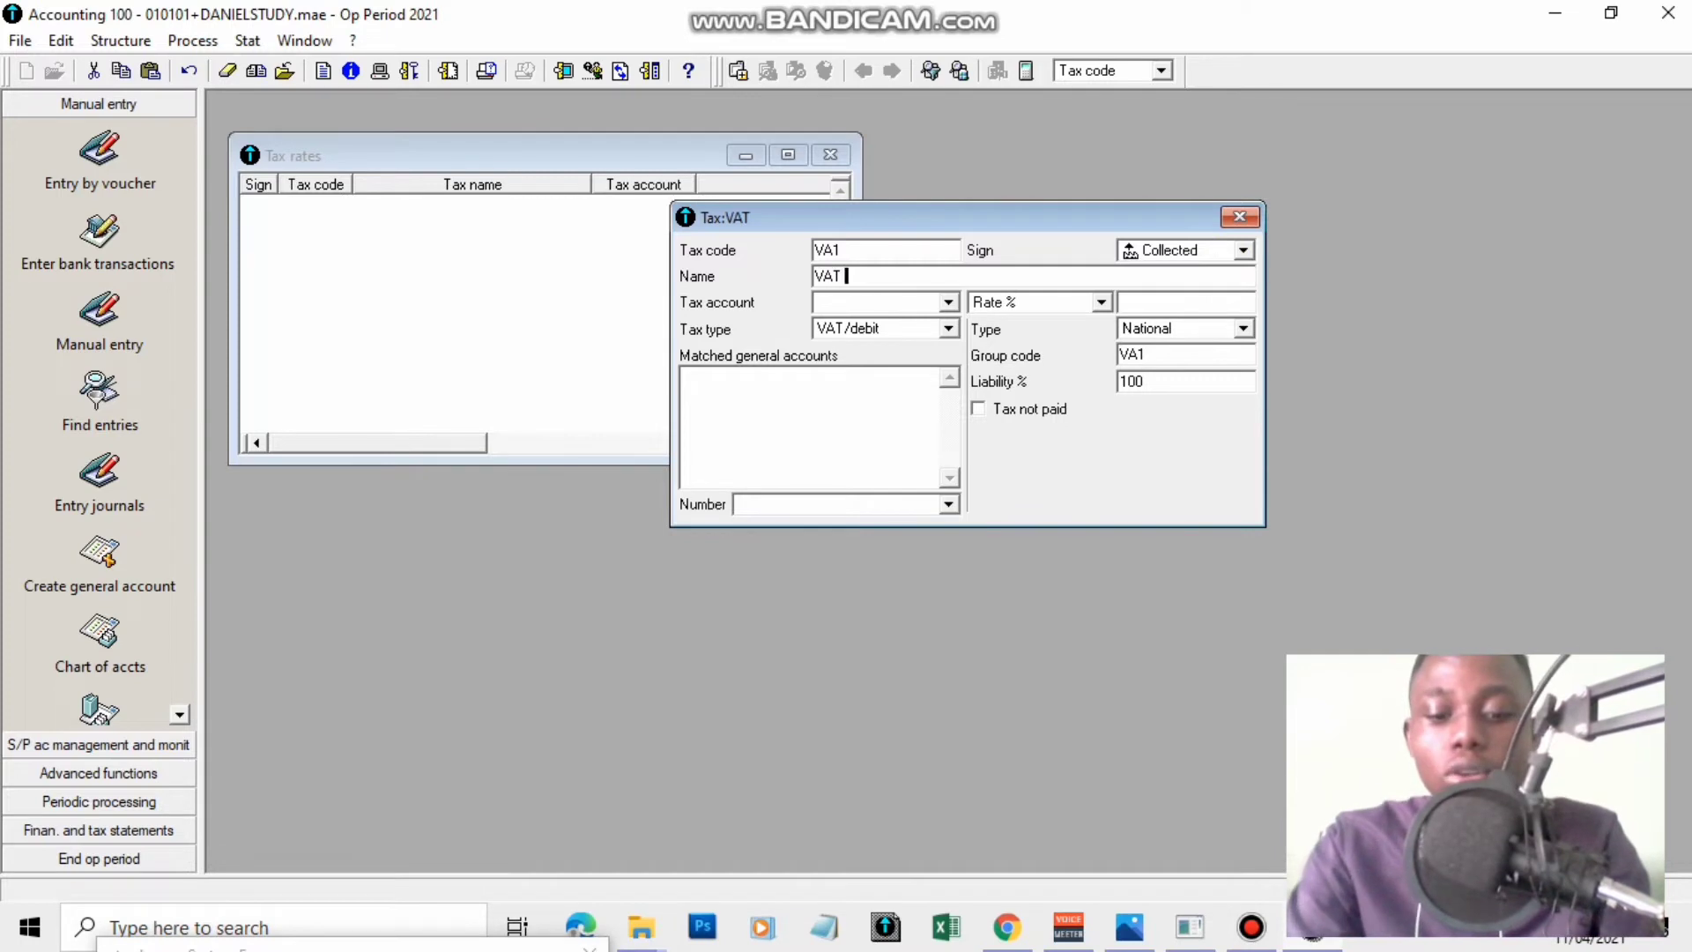
{"action": "type", "text": "ON SALES"}
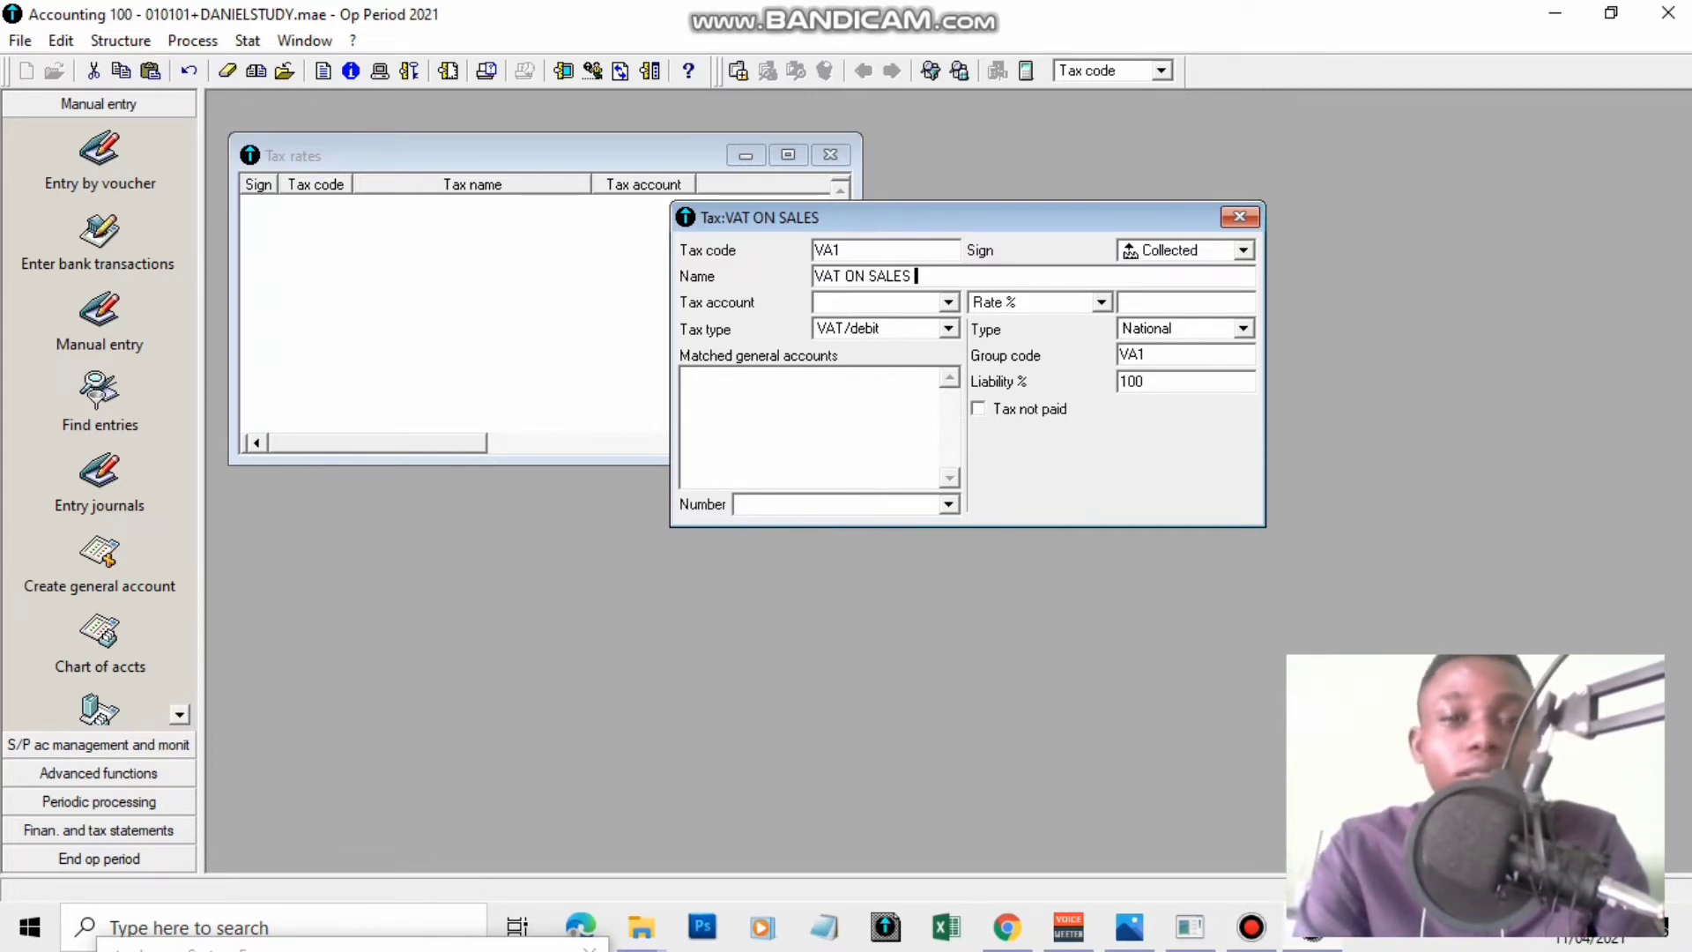
{"action": "type", "text": "1"}
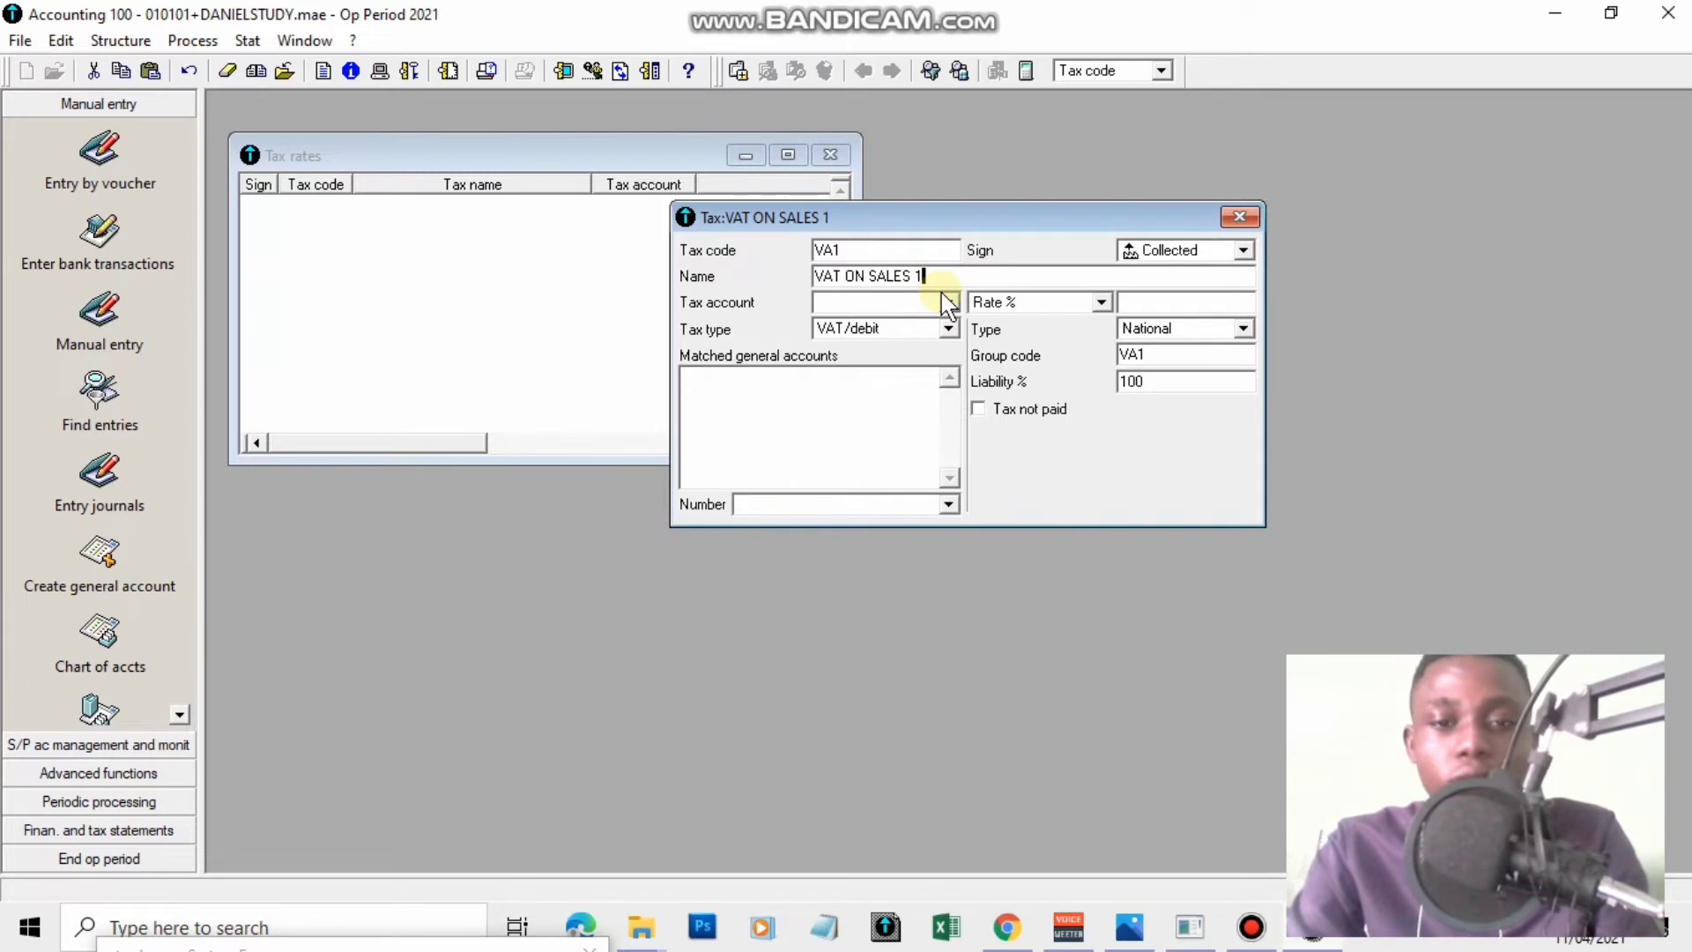
{"action": "left_click", "coordinate": [824, 304]}
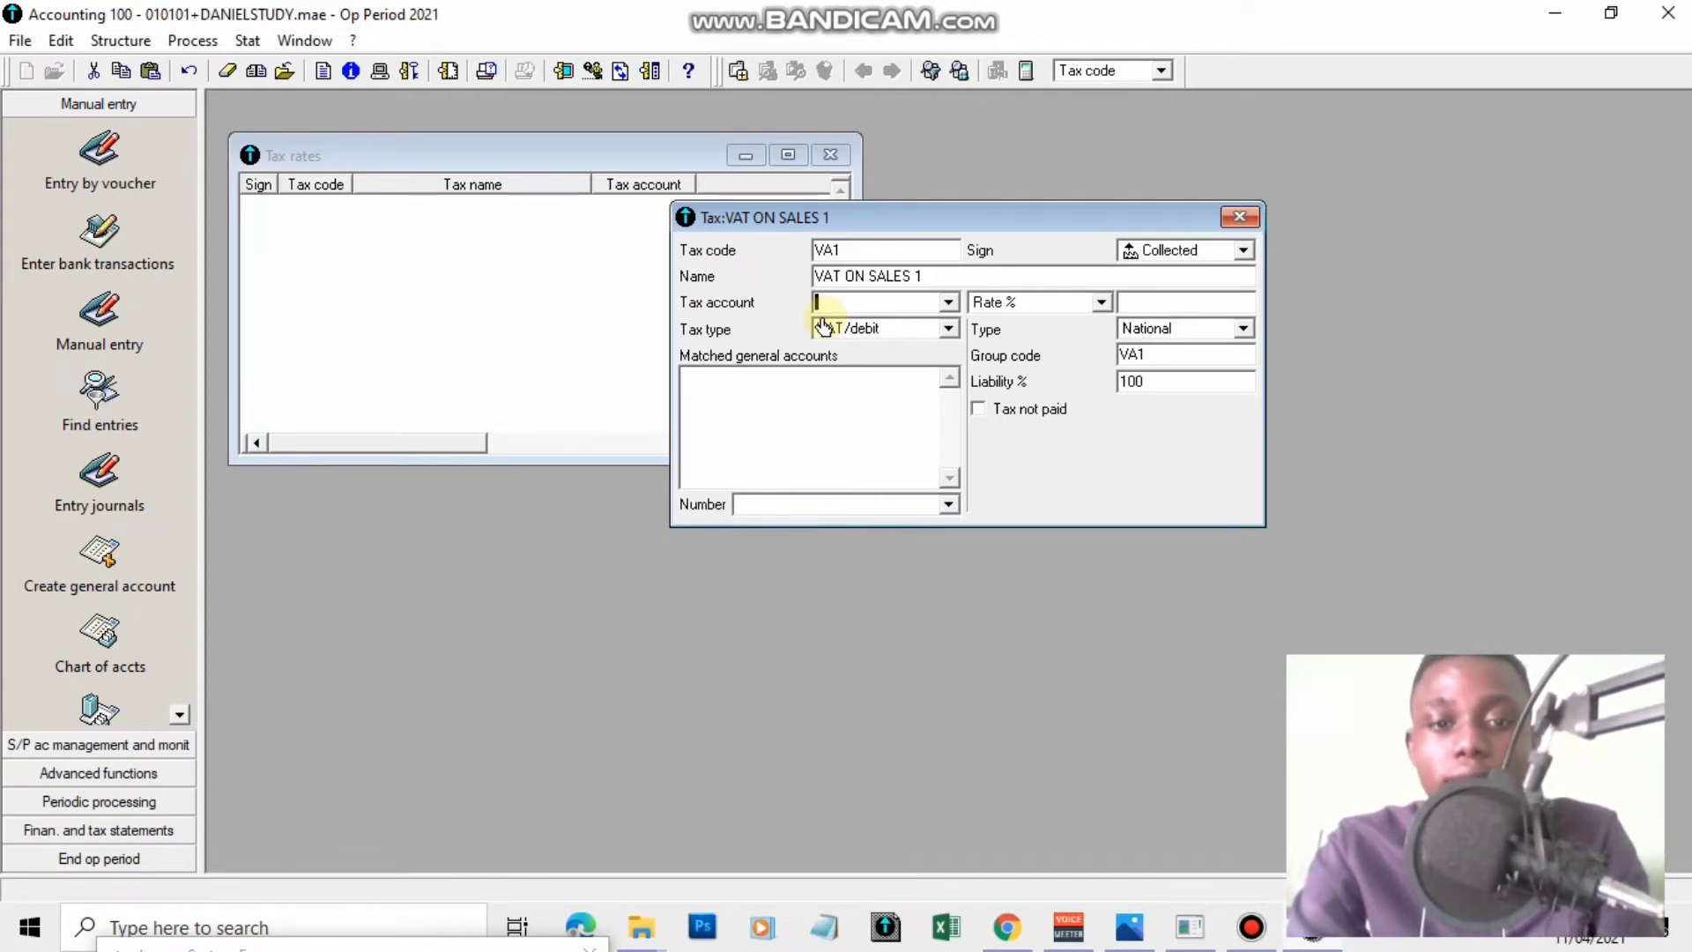
{"action": "type", "text": "443"}
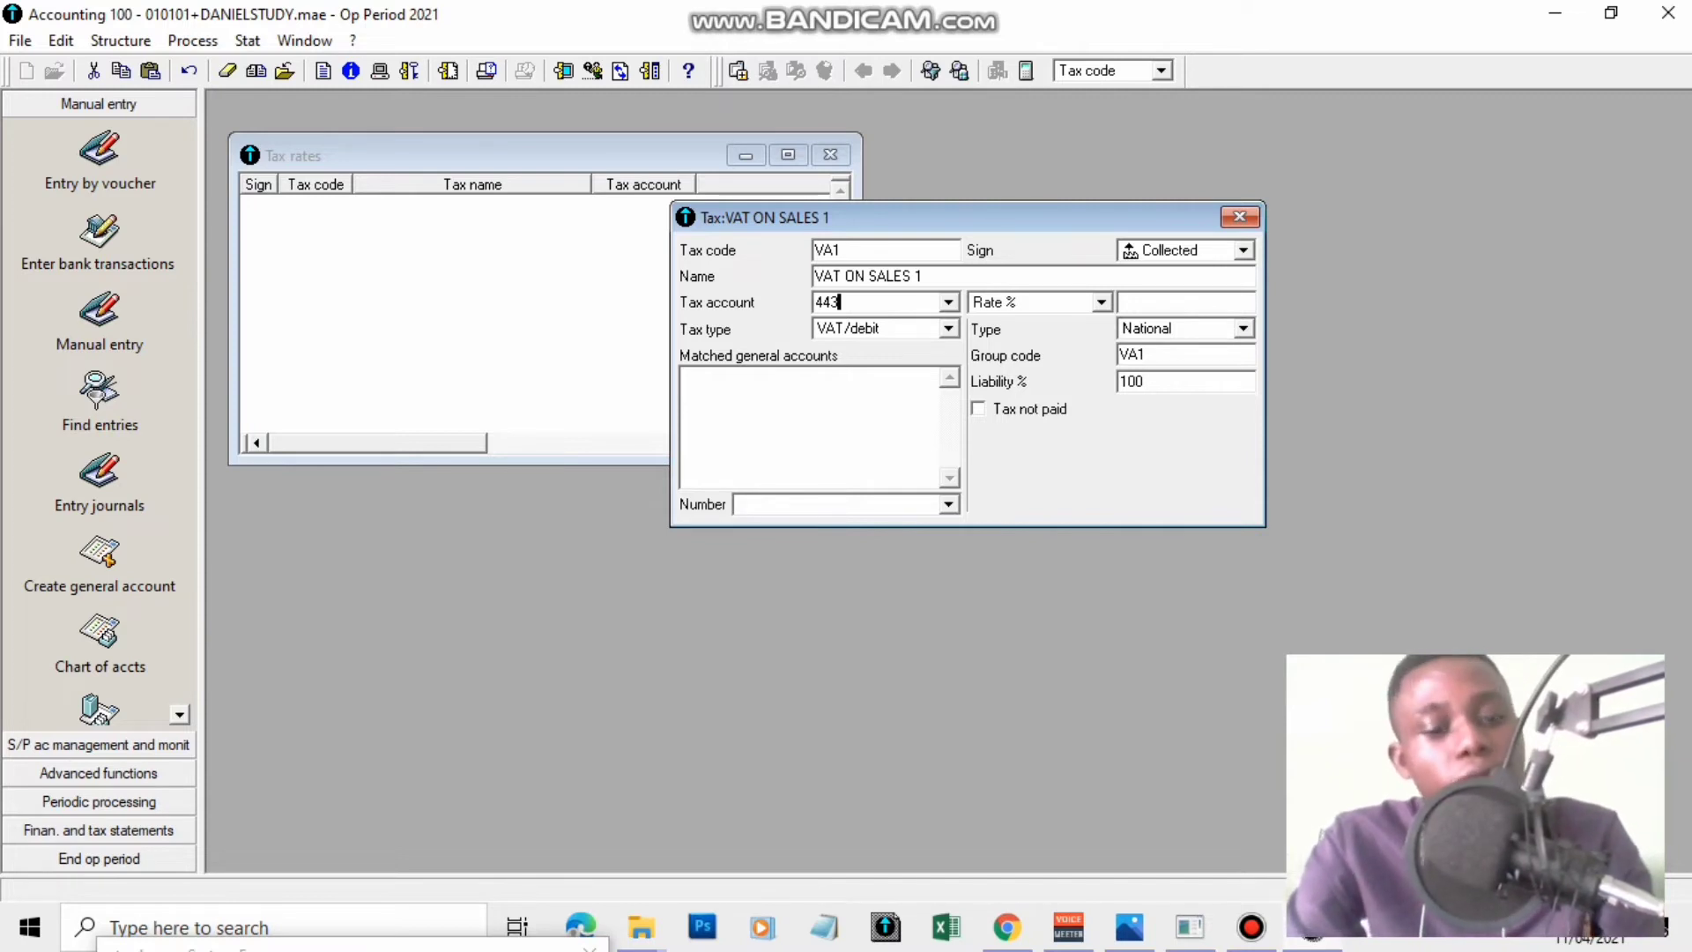
{"action": "type", "text": "1"}
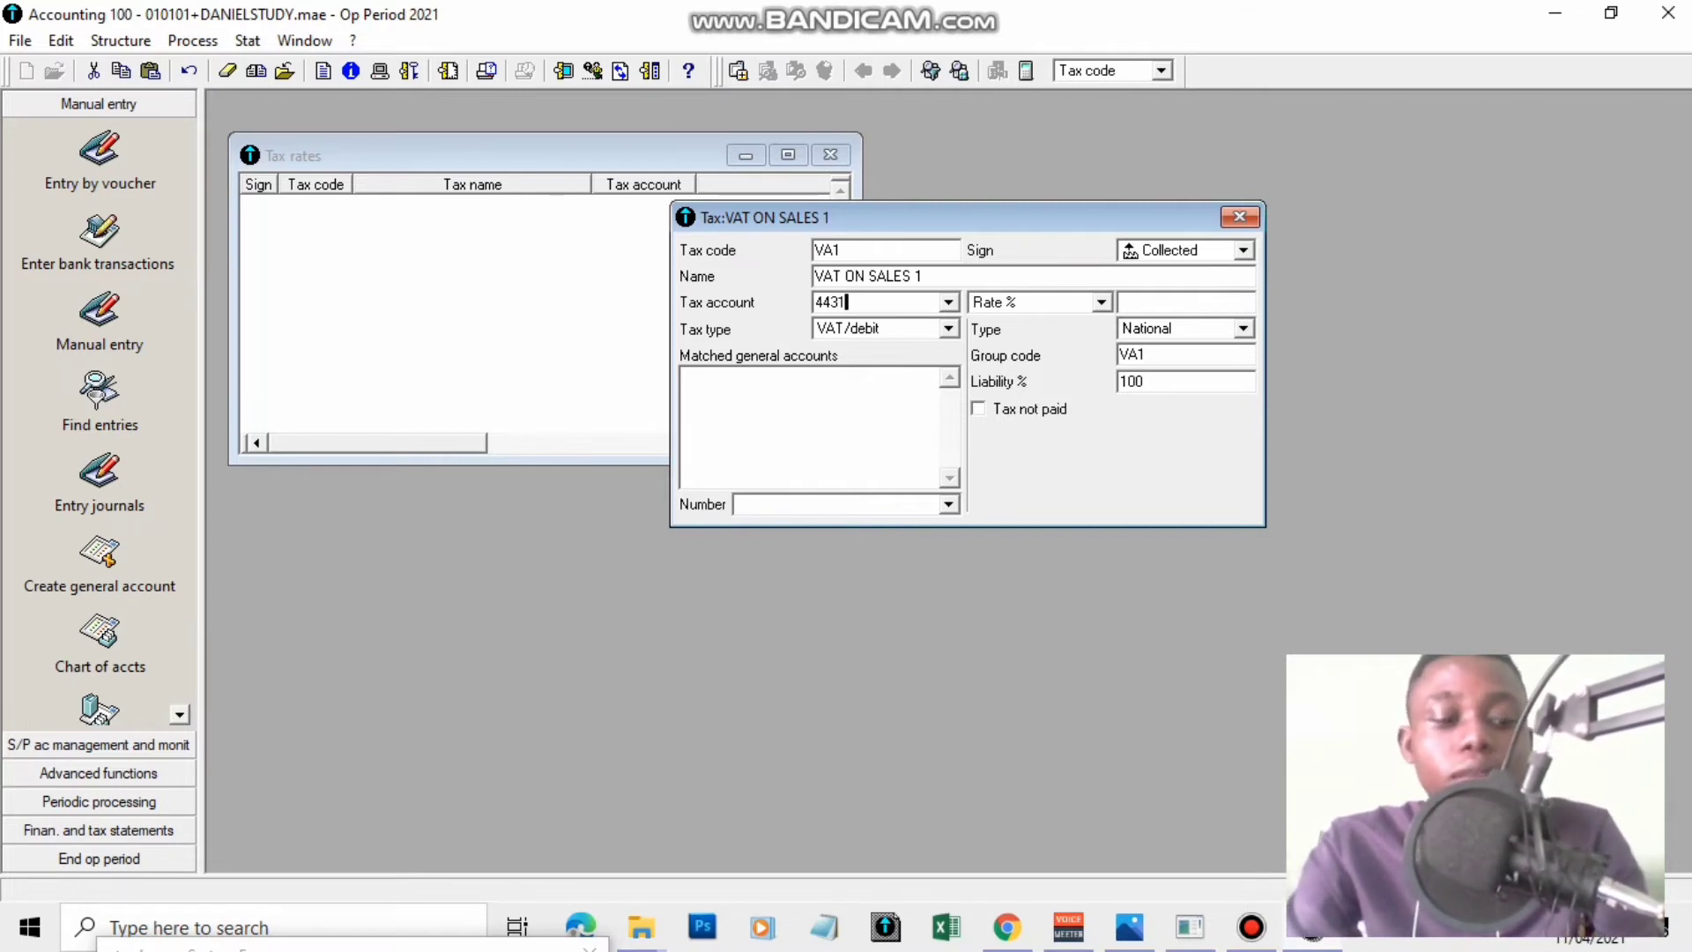
{"action": "key", "text": "Tab"}
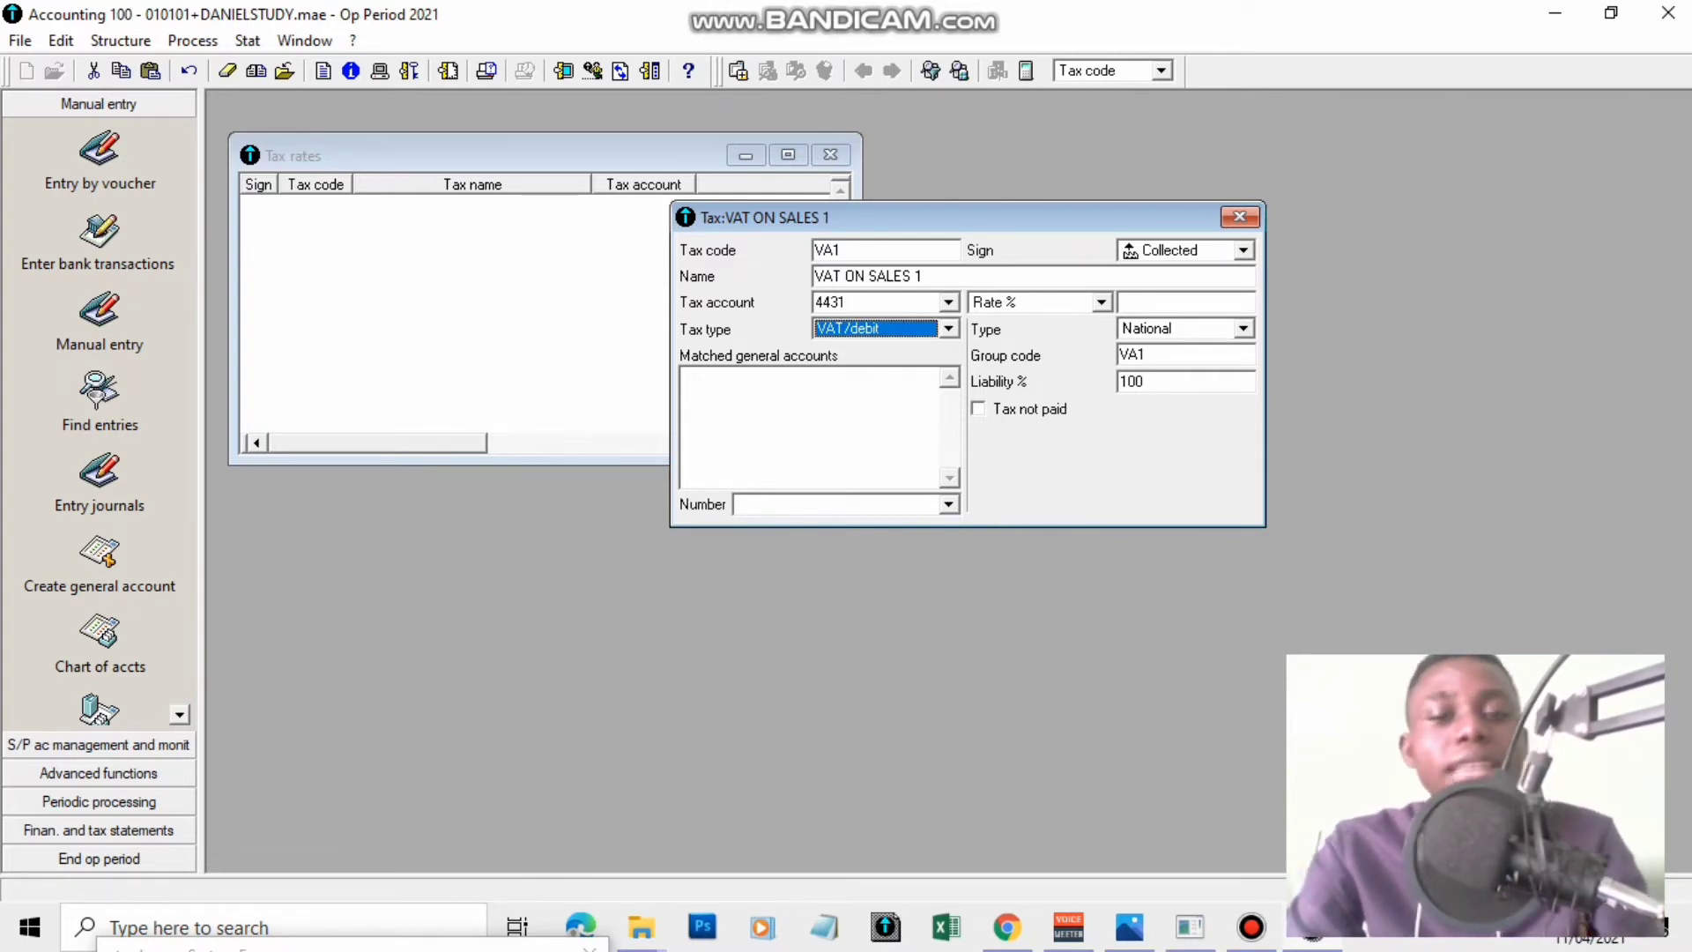
Set the tax type of the VA1 tax to VAT/collection.
{"action": "left_click", "coordinate": [950, 330]}
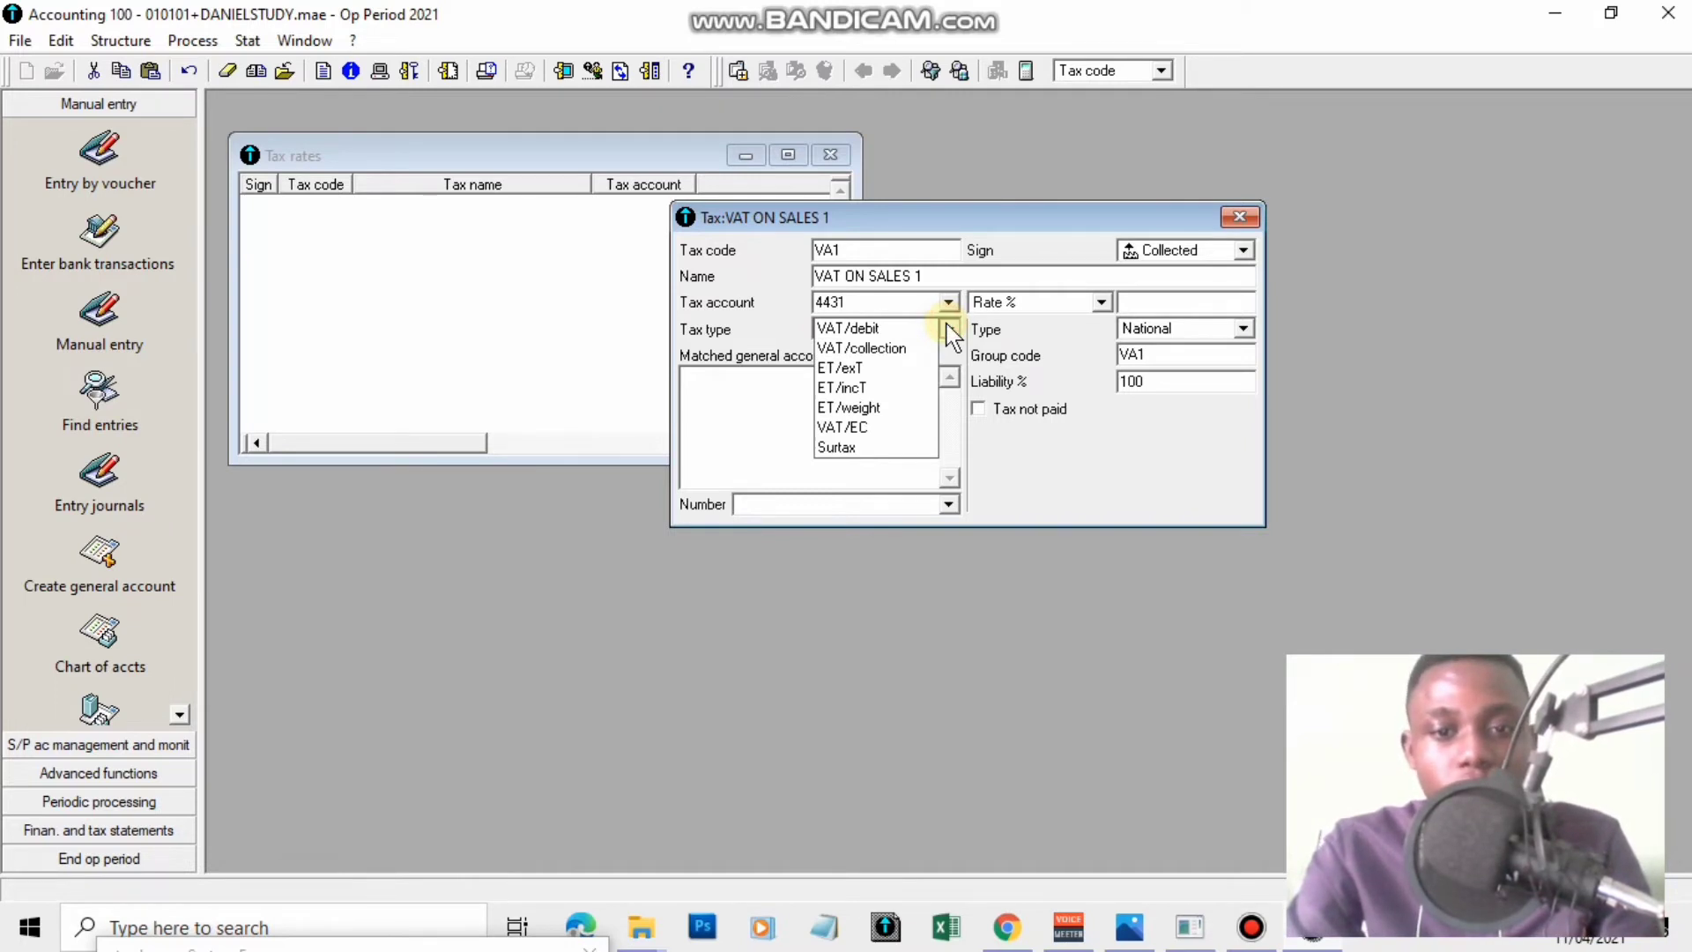
{"action": "left_click", "coordinate": [949, 330]}
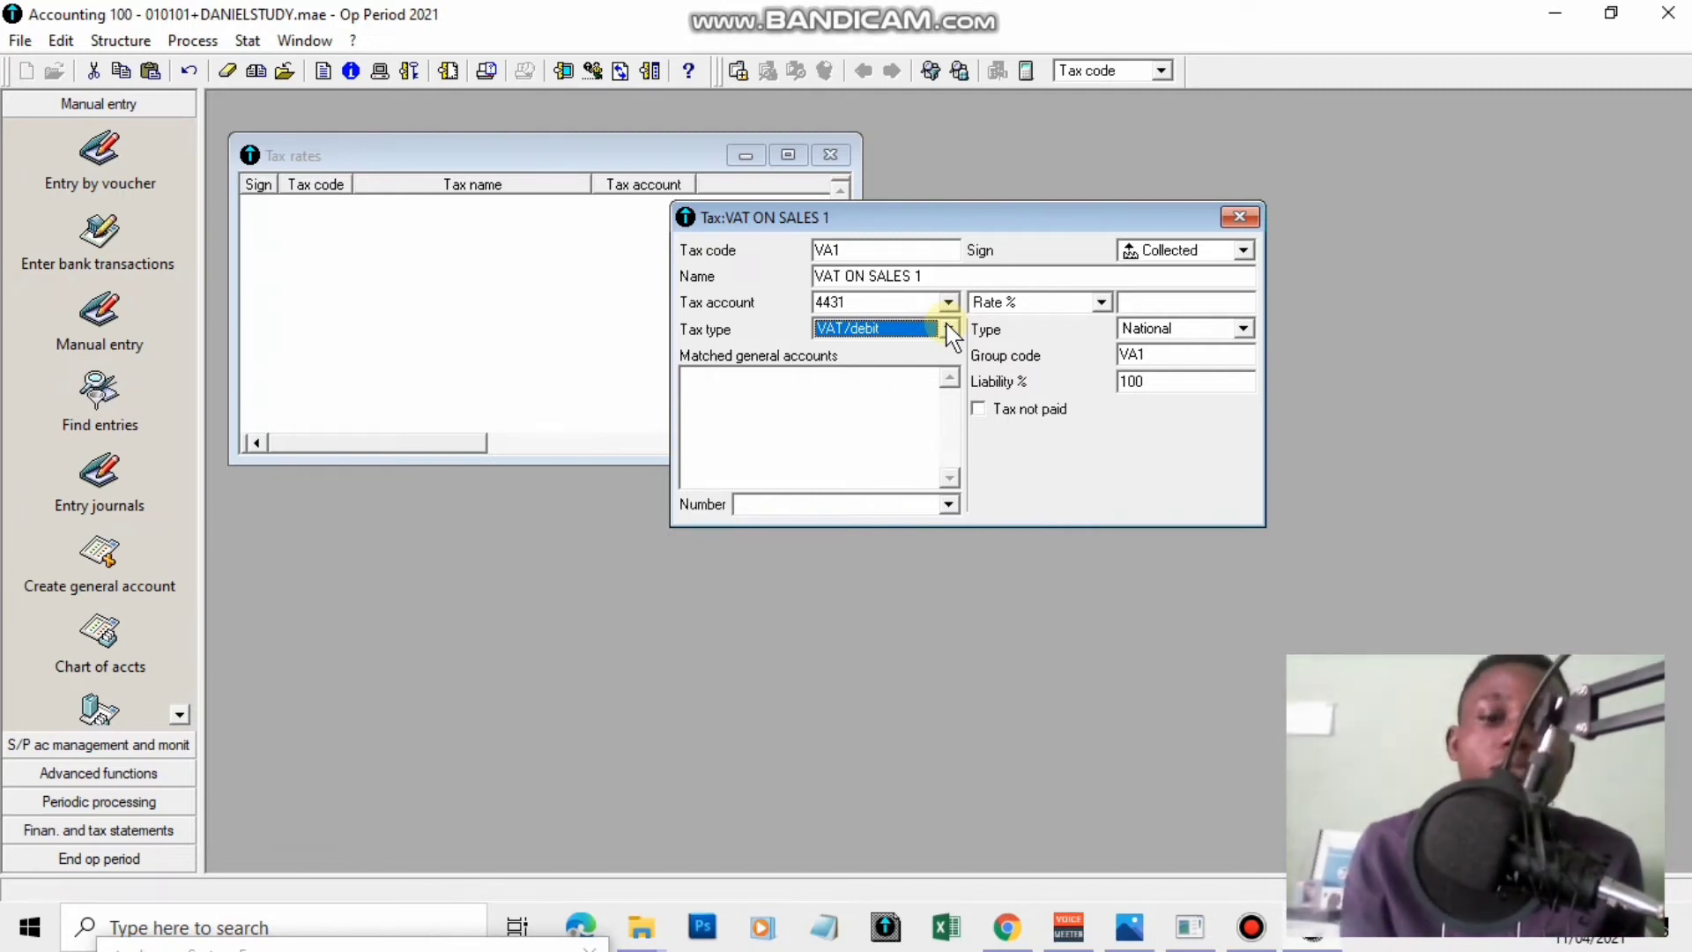
{"action": "left_click", "coordinate": [943, 326]}
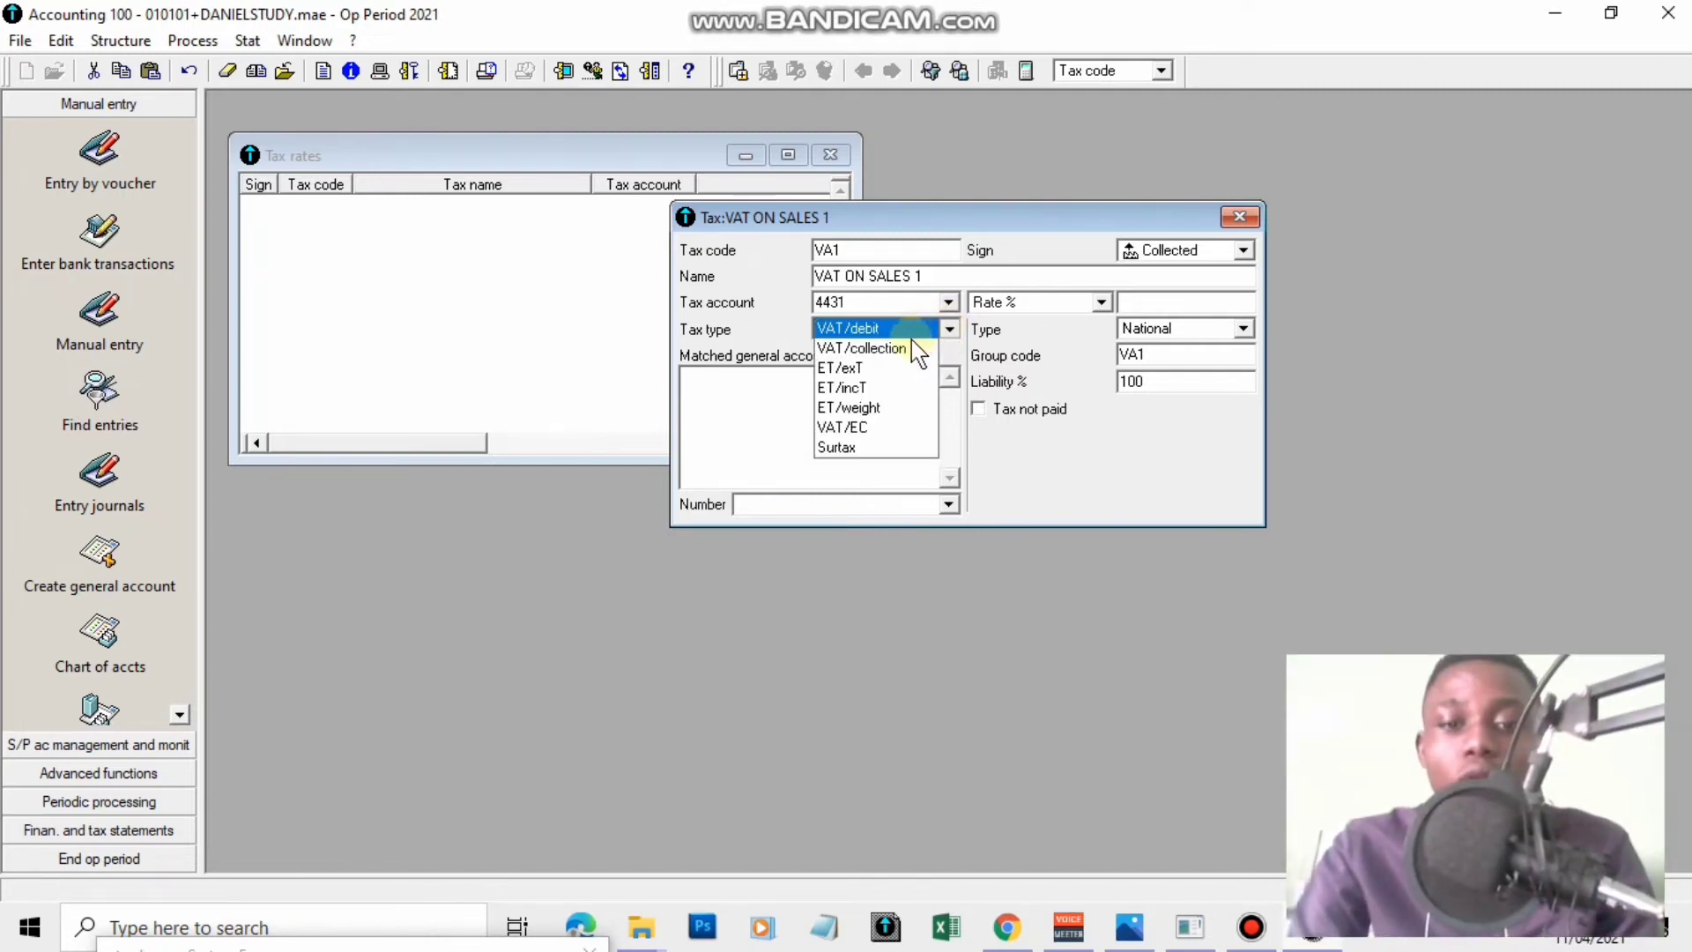
{"action": "left_click", "coordinate": [912, 345]}
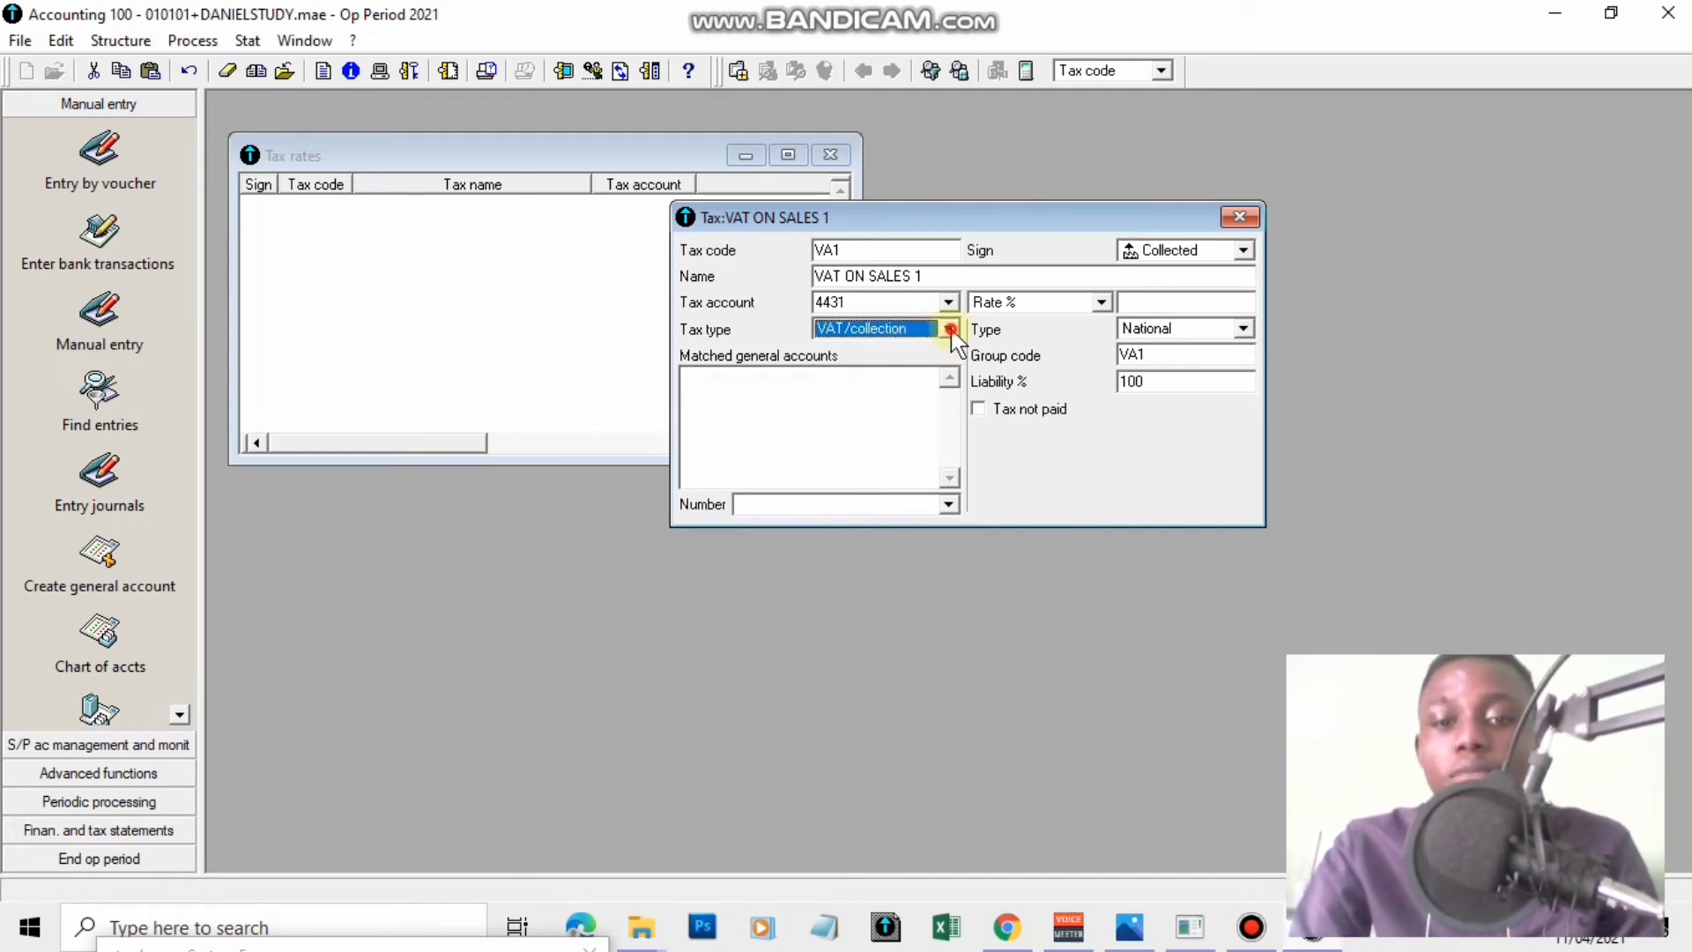
{"action": "left_click", "coordinate": [943, 328]}
{"action": "left_click", "coordinate": [911, 336]}
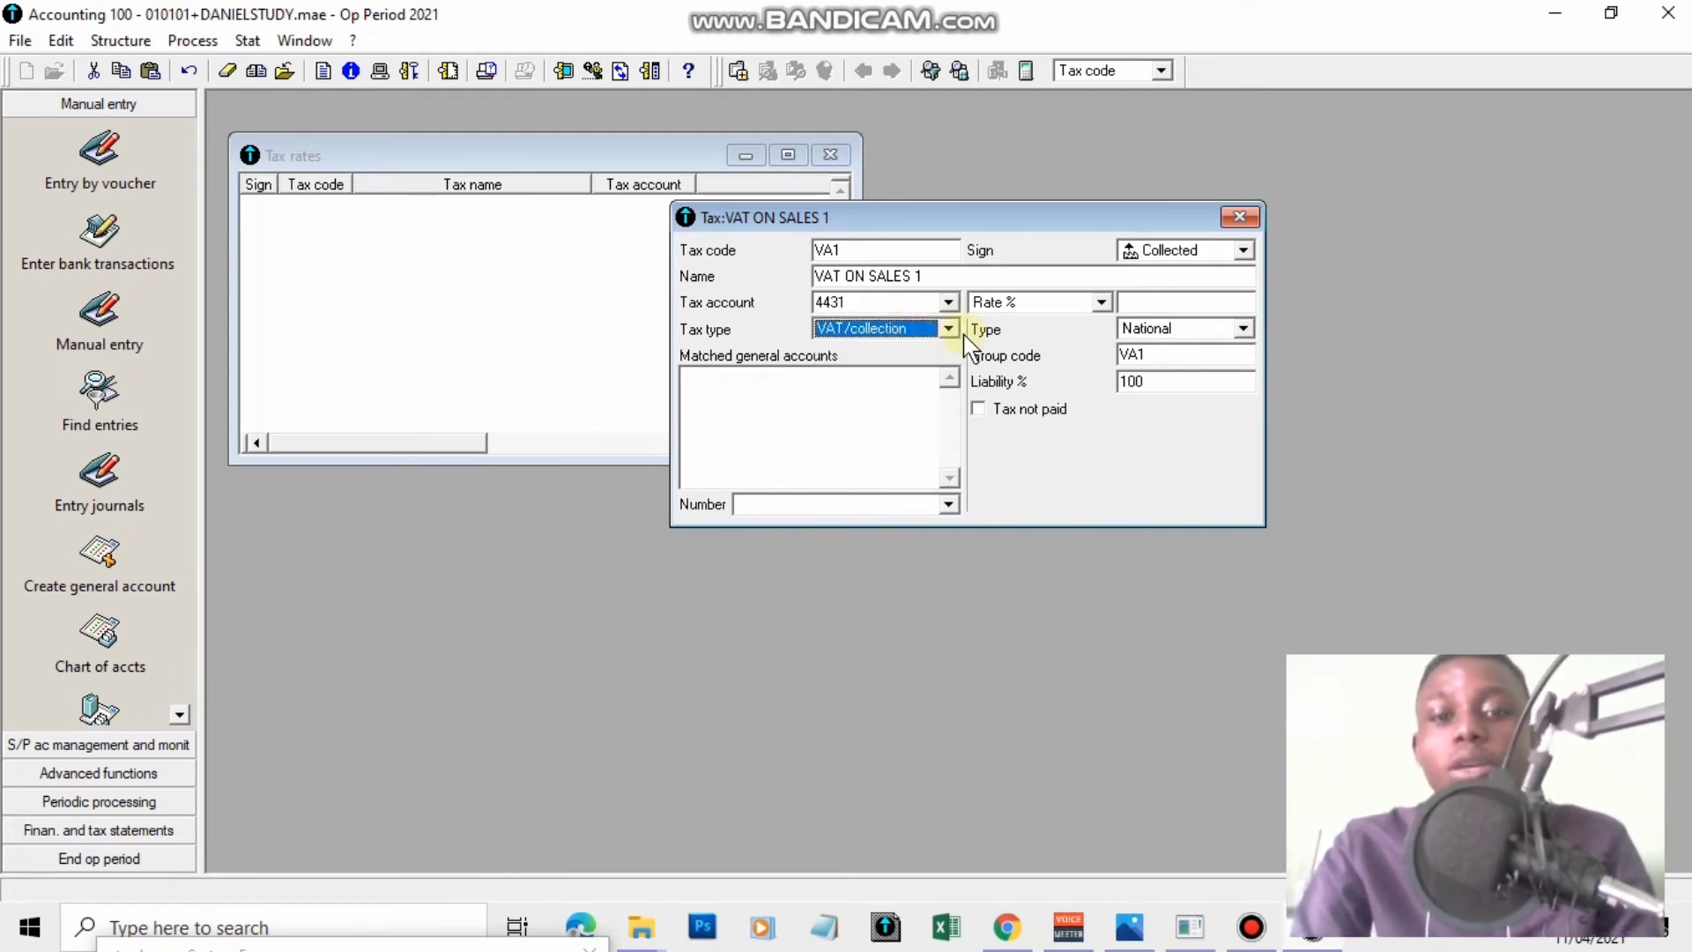
{"action": "key", "text": "Tab"}
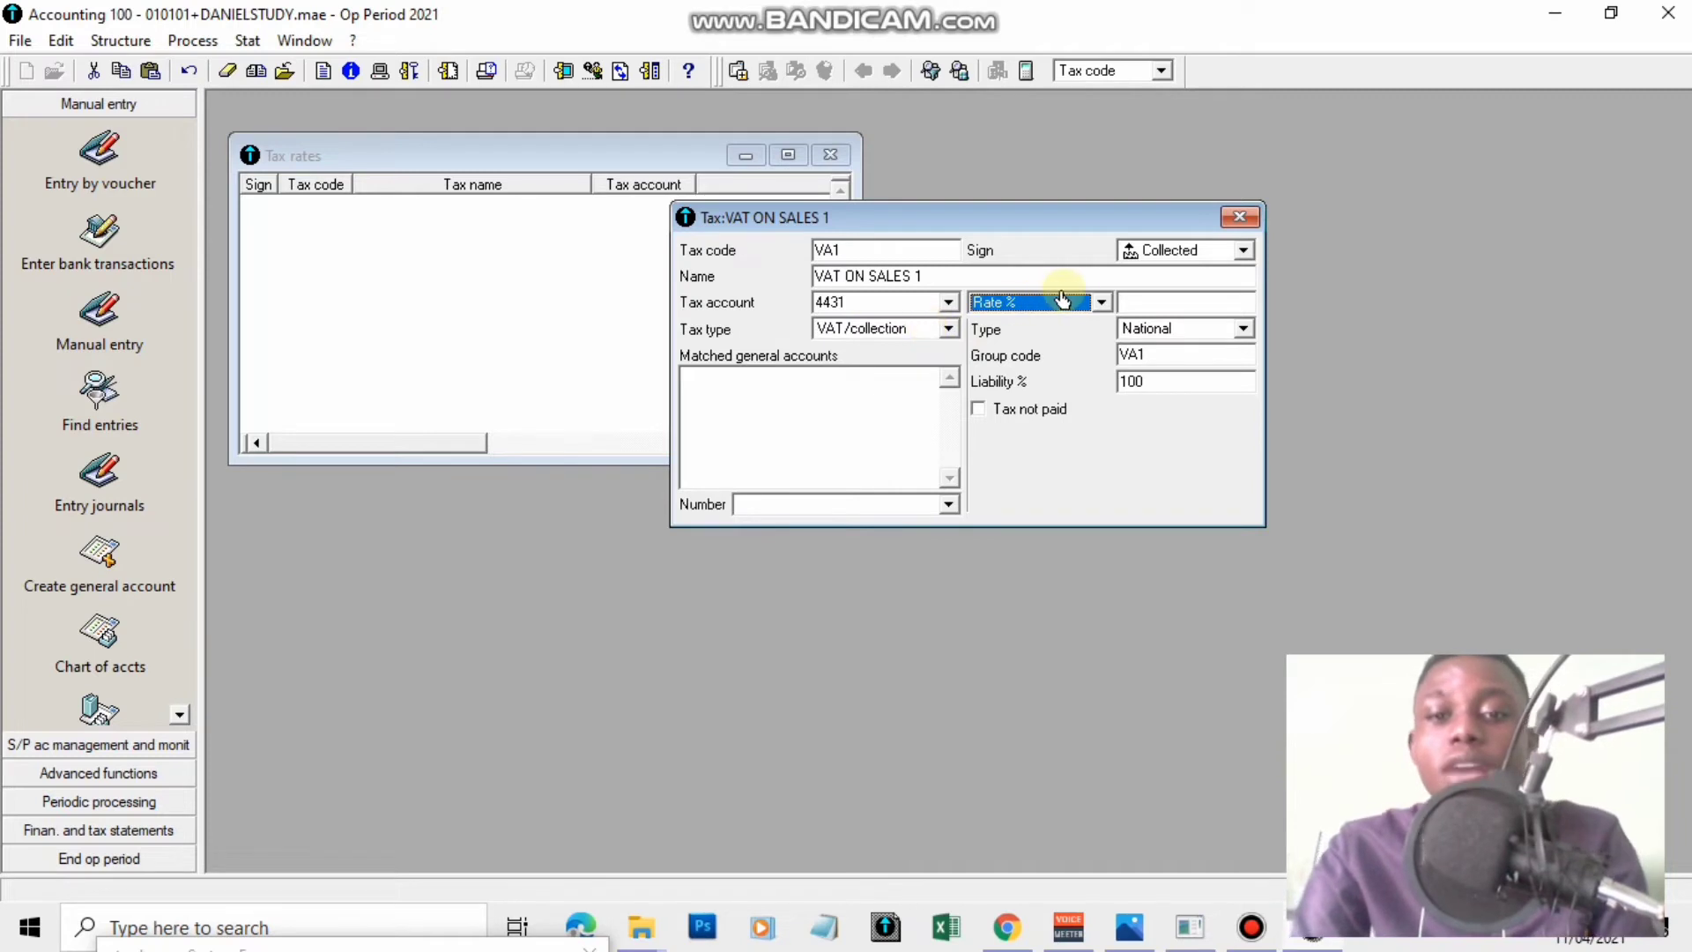
Keep the VA1 tax calculated as Rate % and set the rate to 15.25.
{"action": "left_click", "coordinate": [1101, 303]}
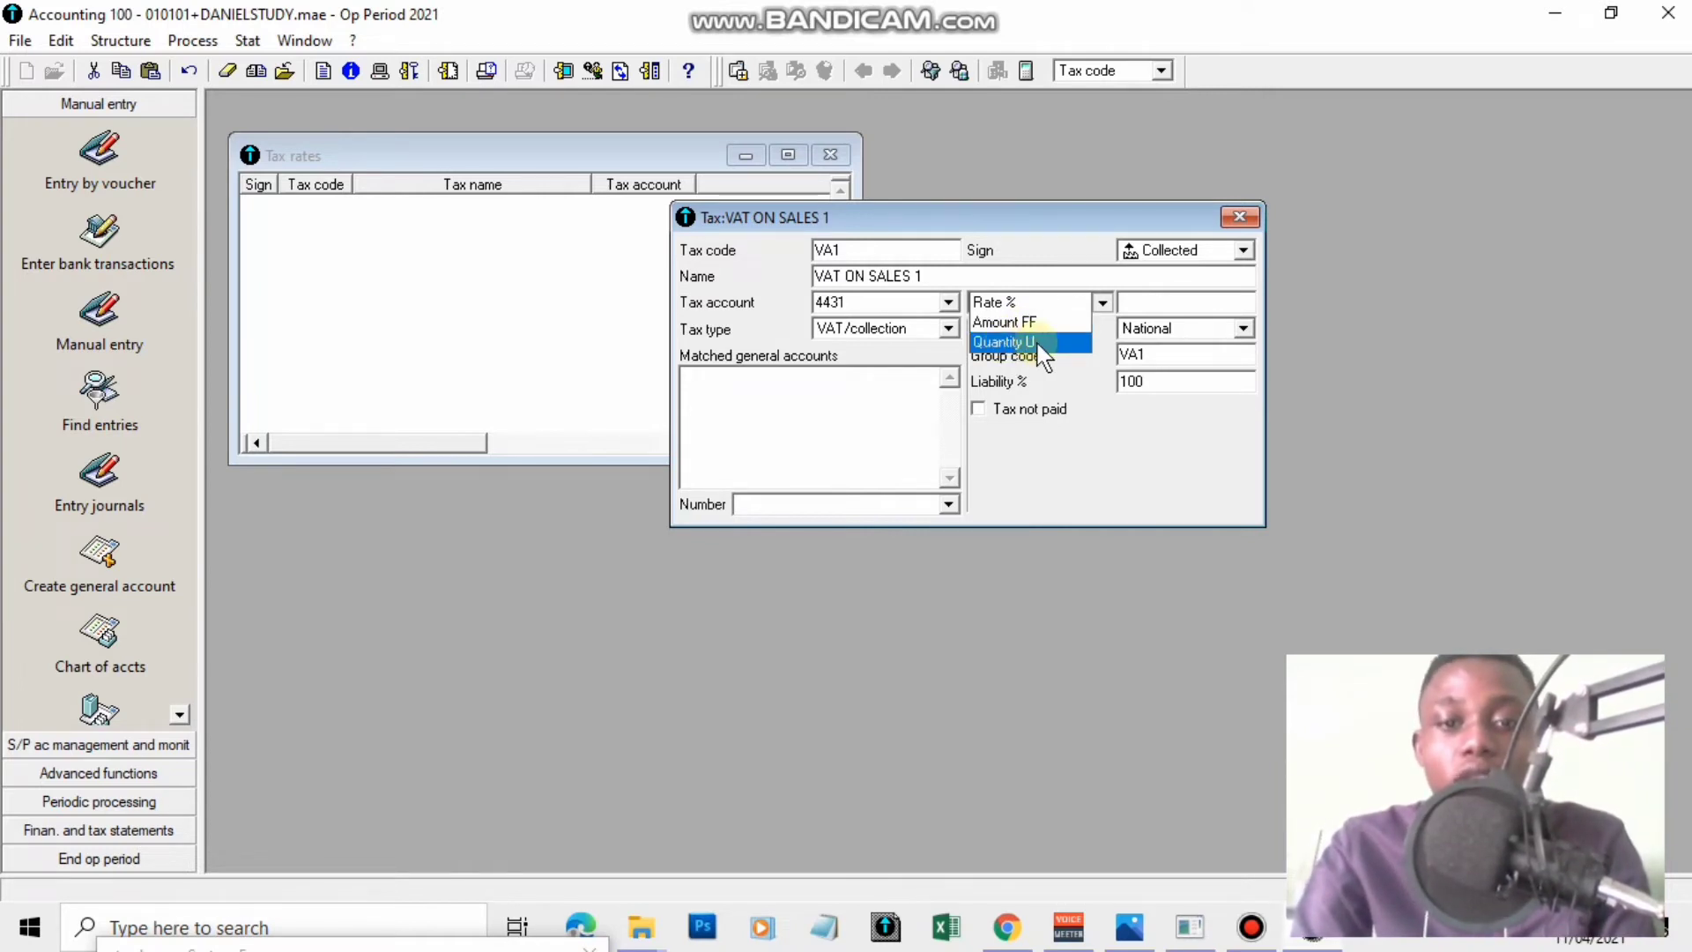
{"action": "left_click", "coordinate": [1075, 304]}
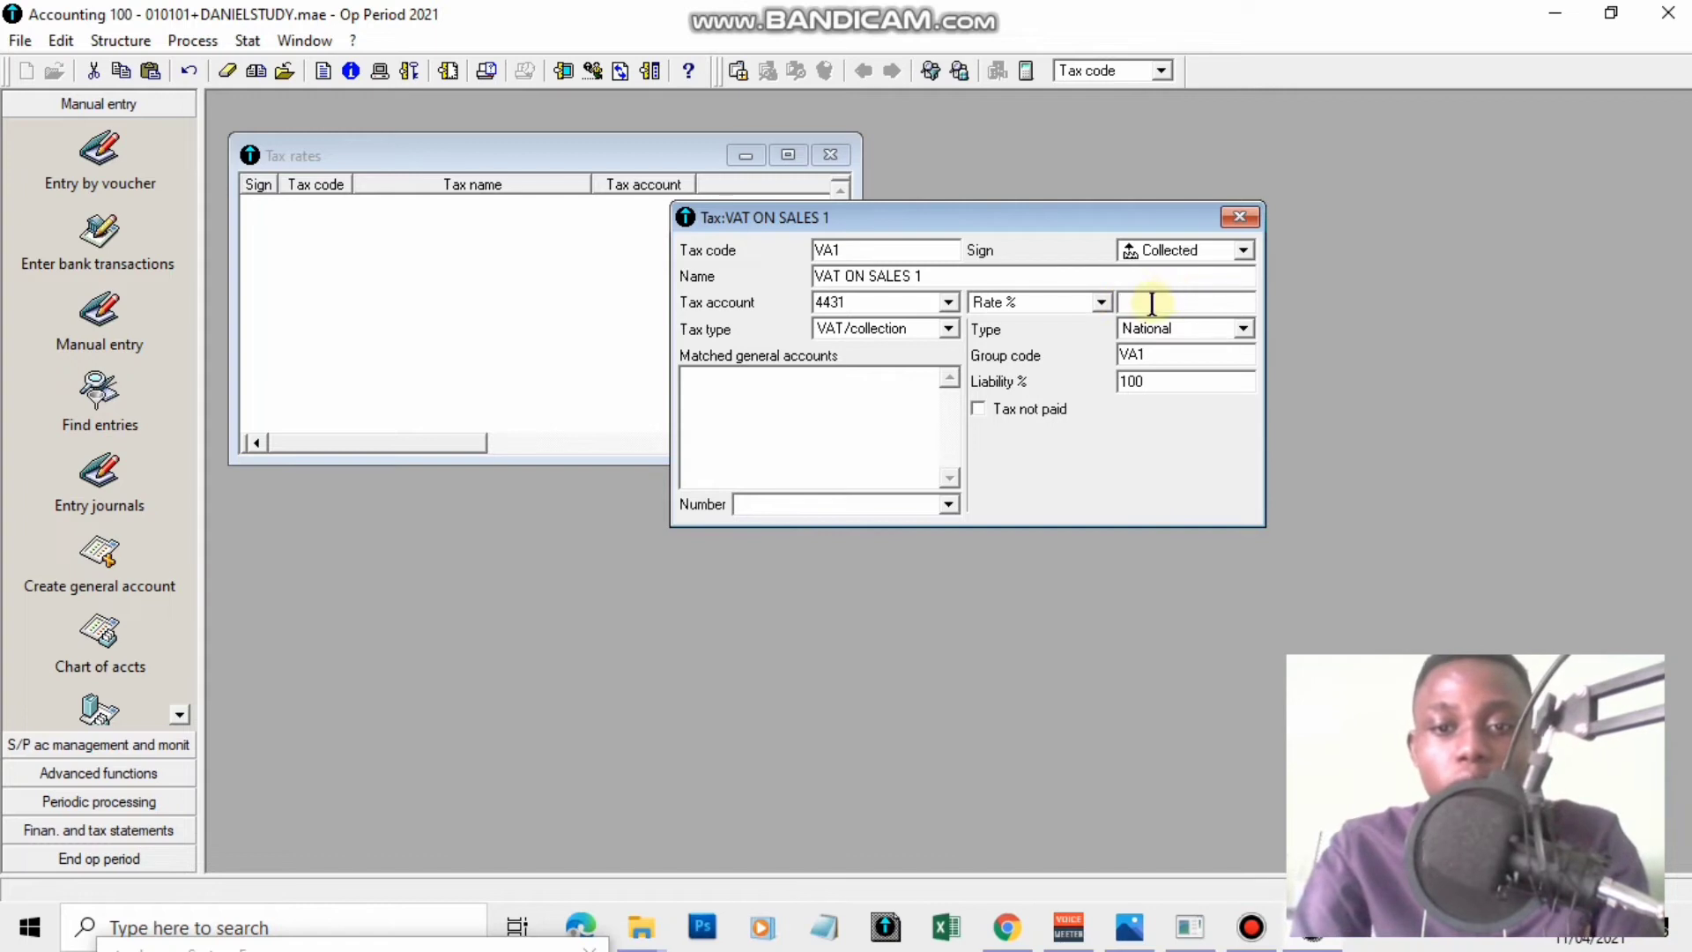
{"action": "type", "text": "15"}
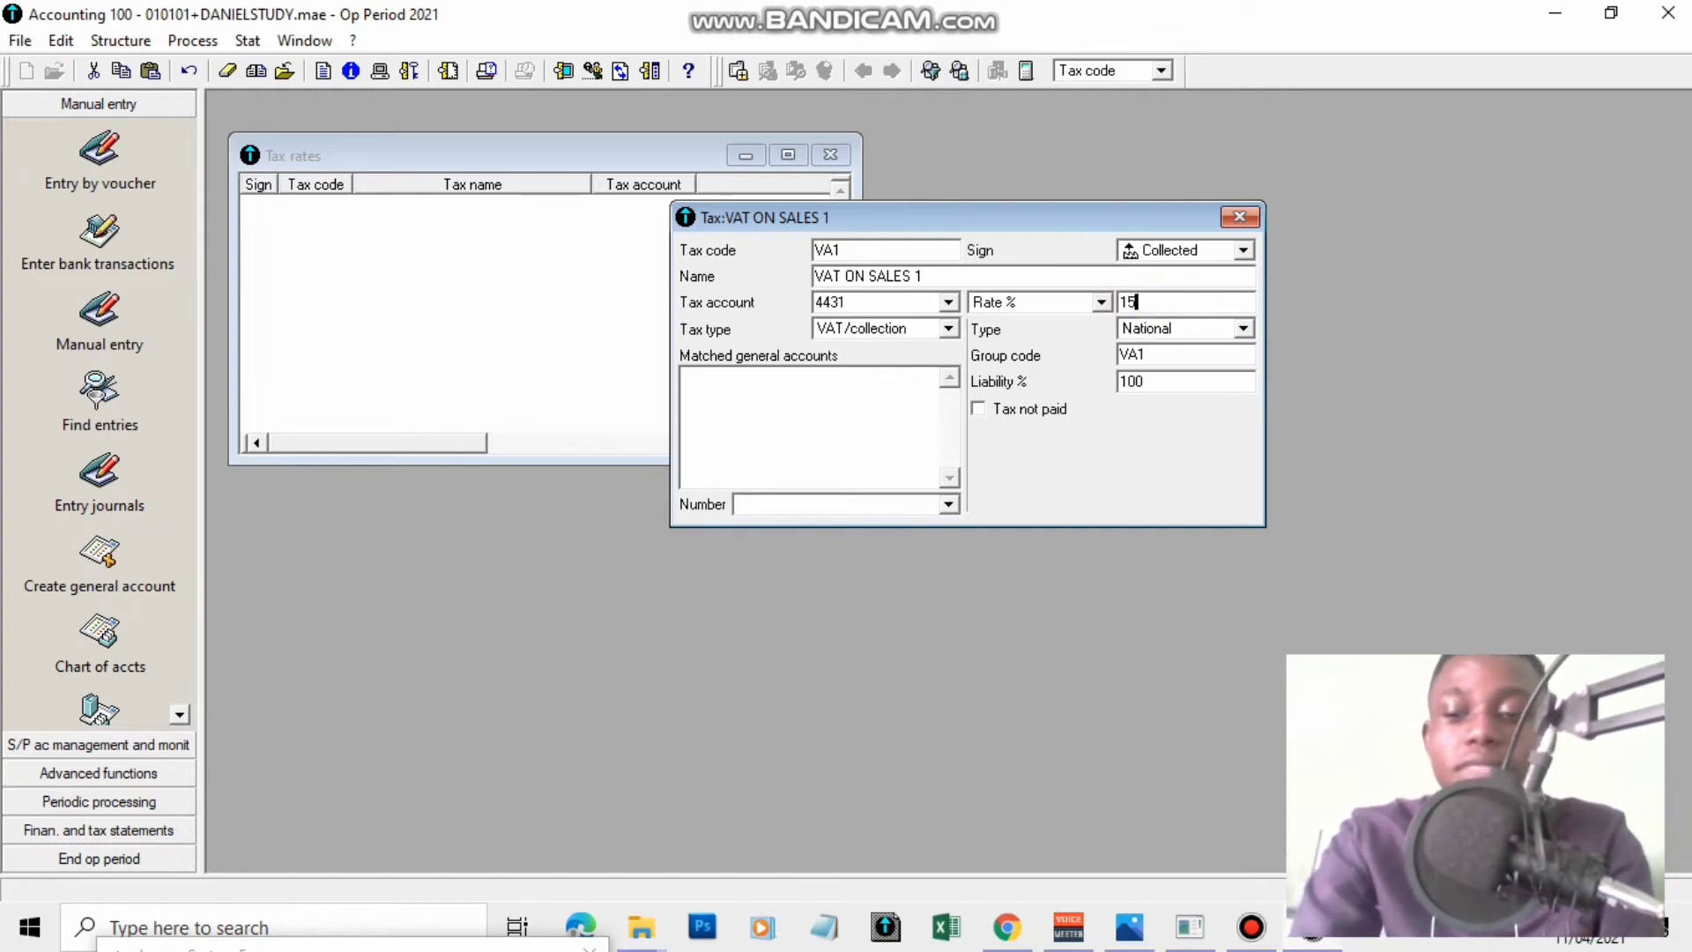
{"action": "type", "text": ".25"}
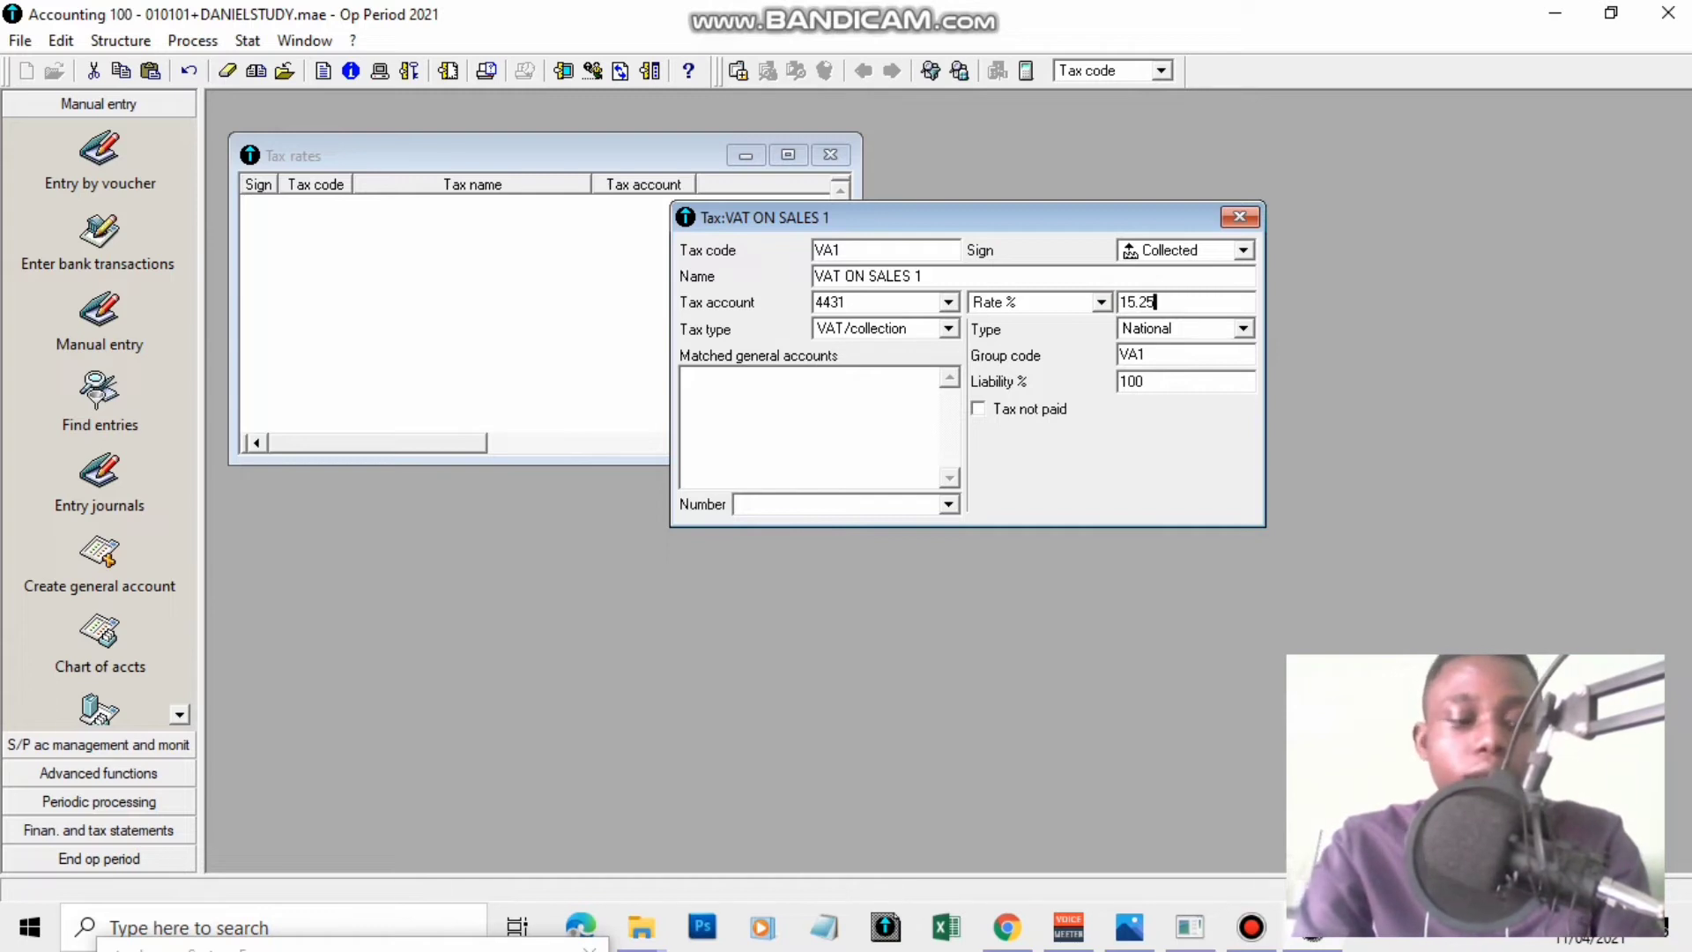
{"action": "key", "text": "Tab"}
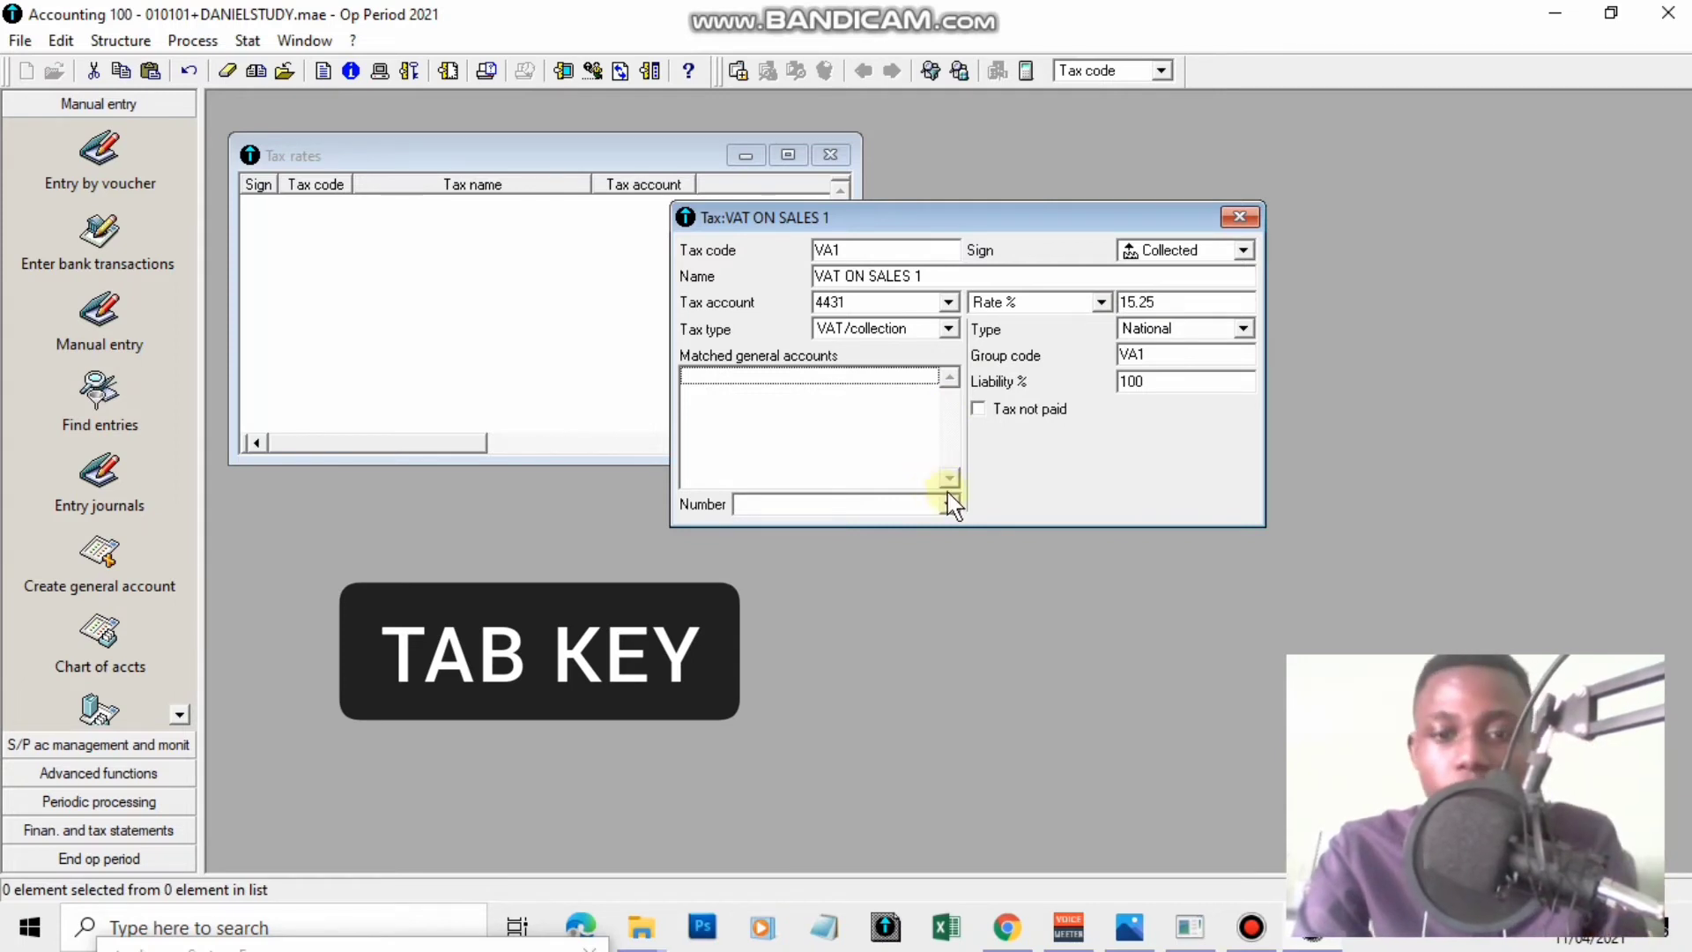
Choose 701 SALES OF GOODS as the general account matched to the VA1 tax and submit the tax record.
{"action": "key", "text": "Tab"}
{"action": "key", "text": "BackSpace"}
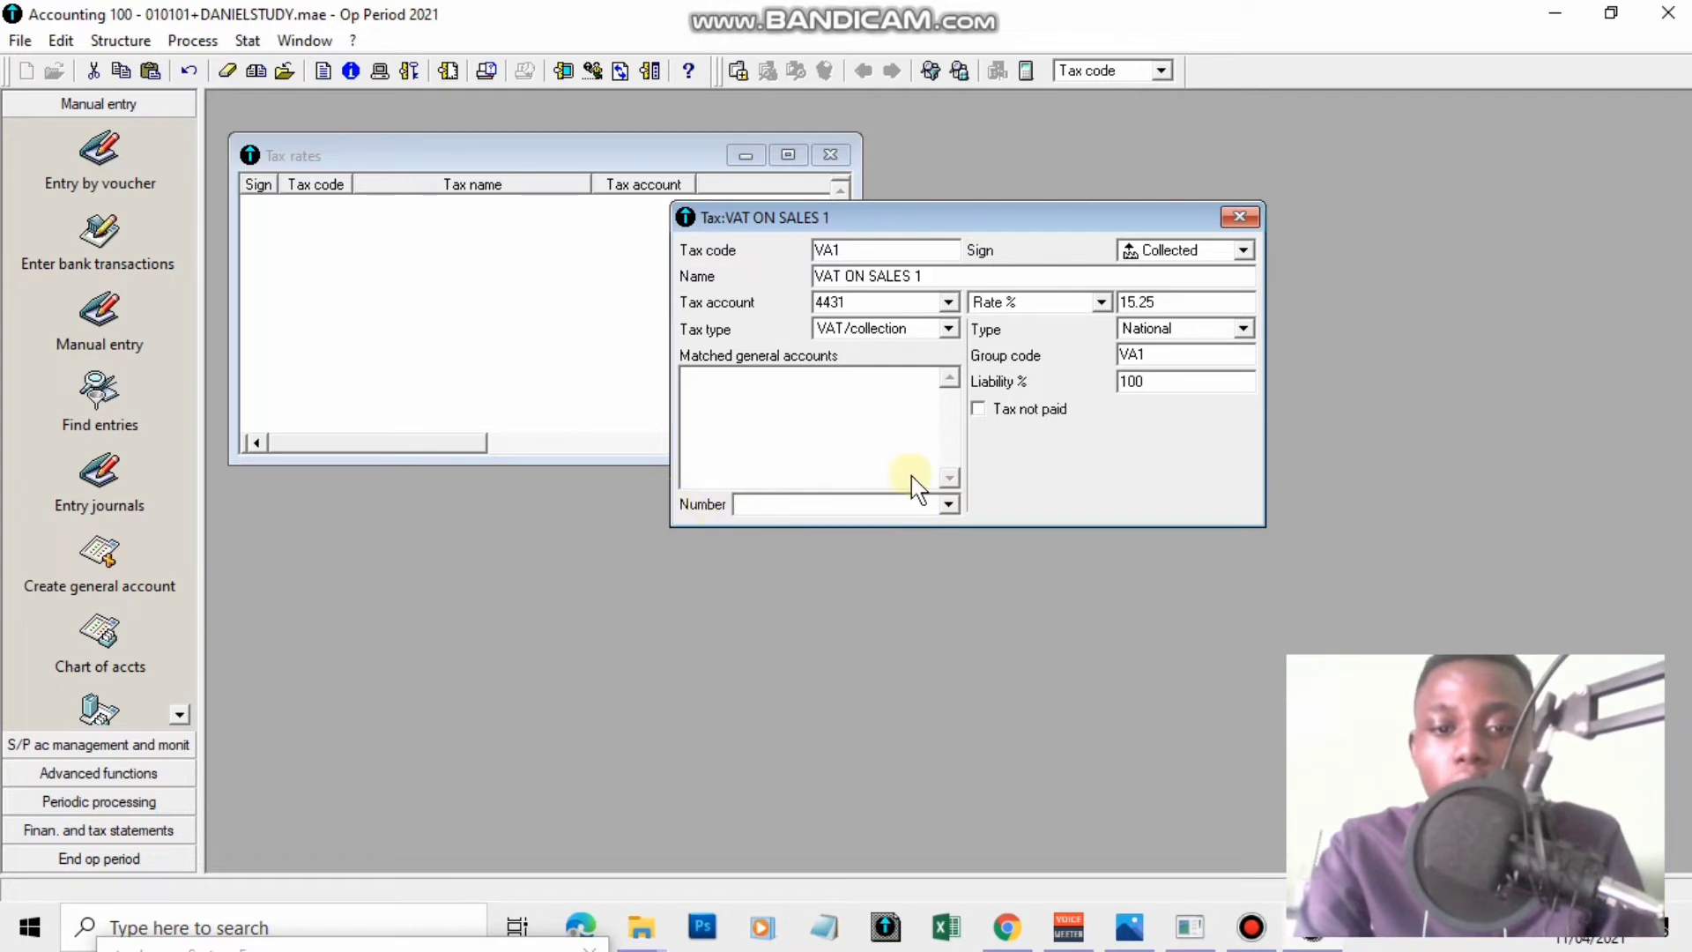
{"action": "left_click", "coordinate": [950, 504]}
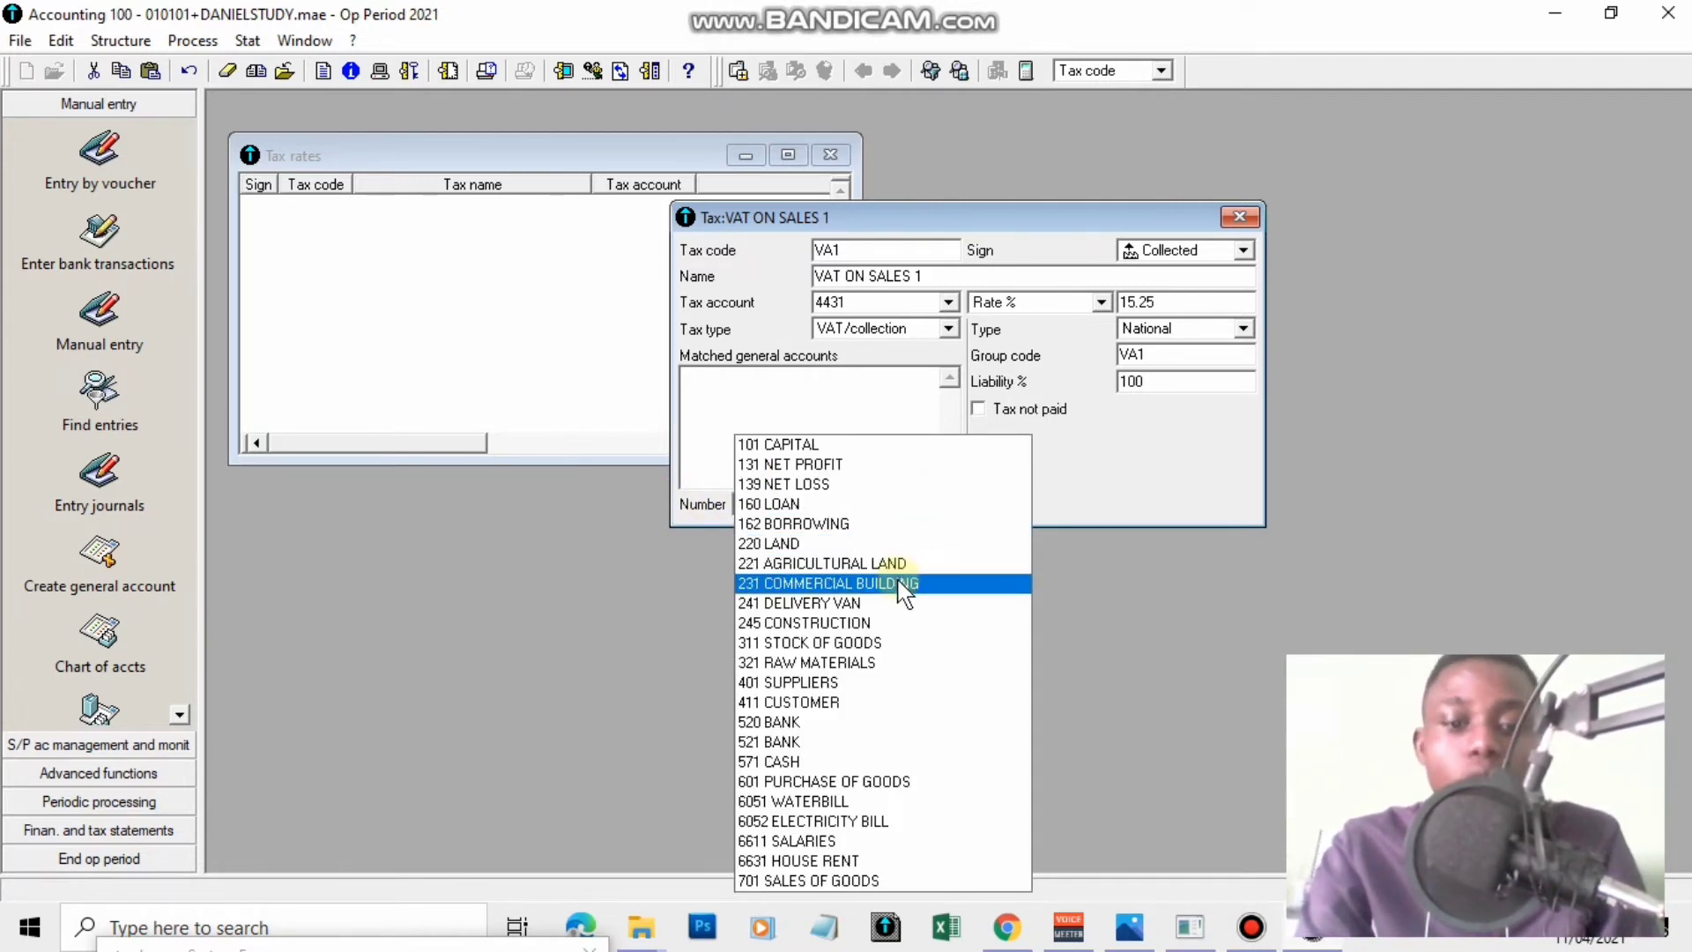
{"action": "left_click", "coordinate": [853, 740]}
{"action": "key", "text": "Delete"}
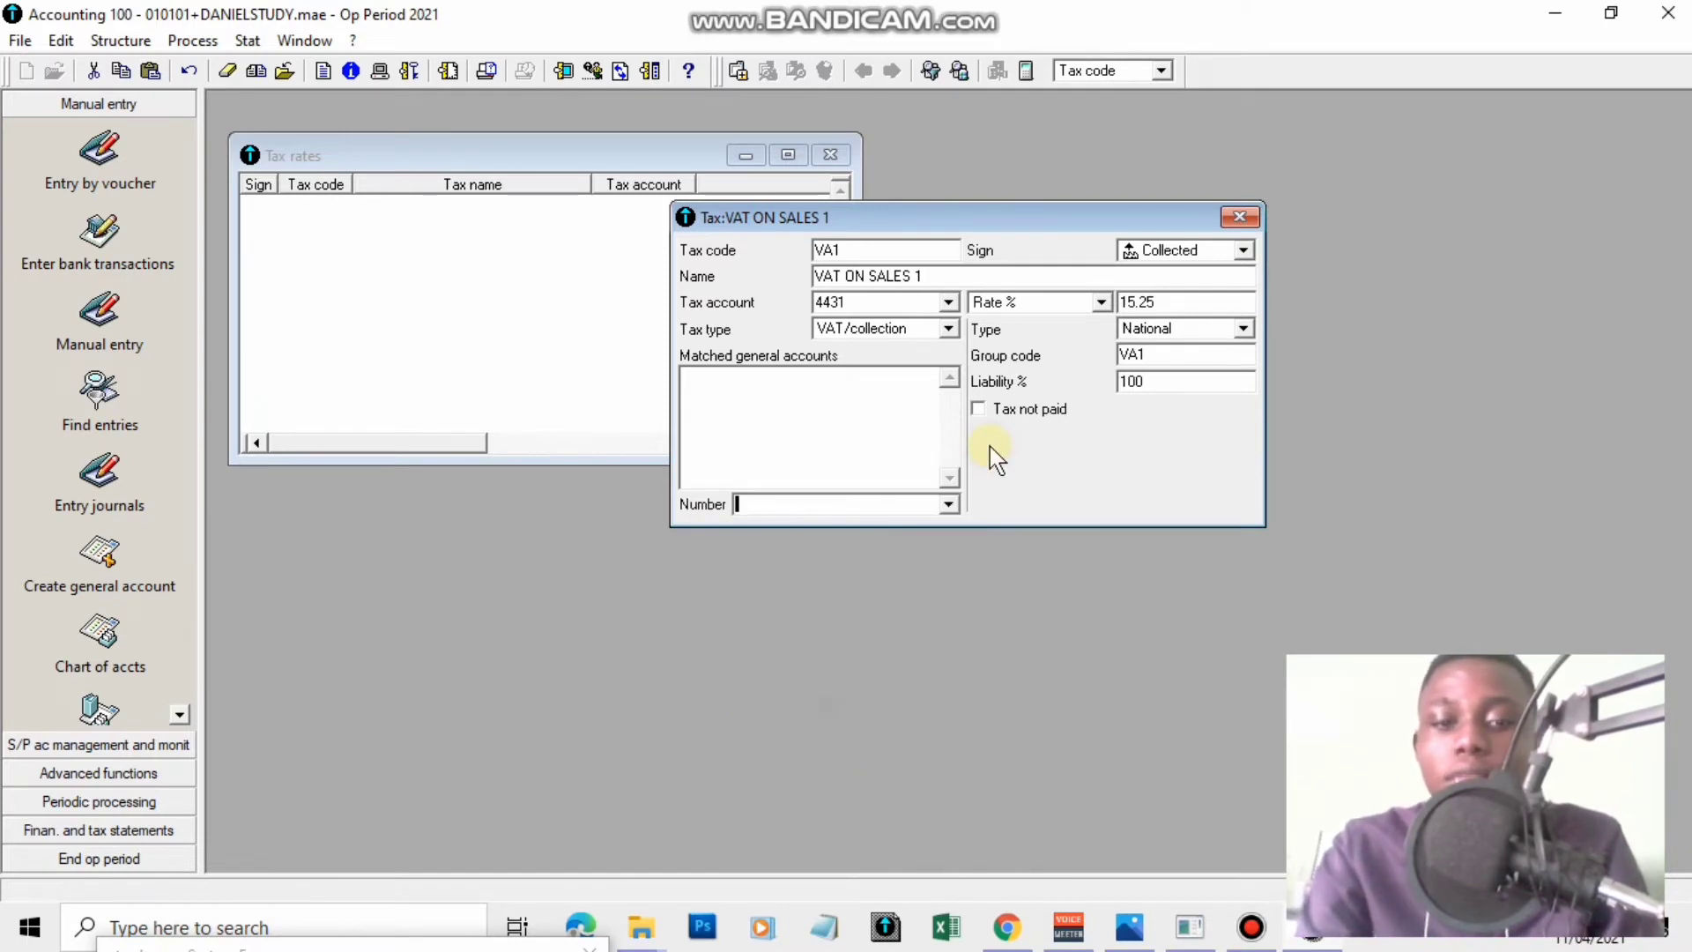
{"action": "left_click", "coordinate": [948, 505]}
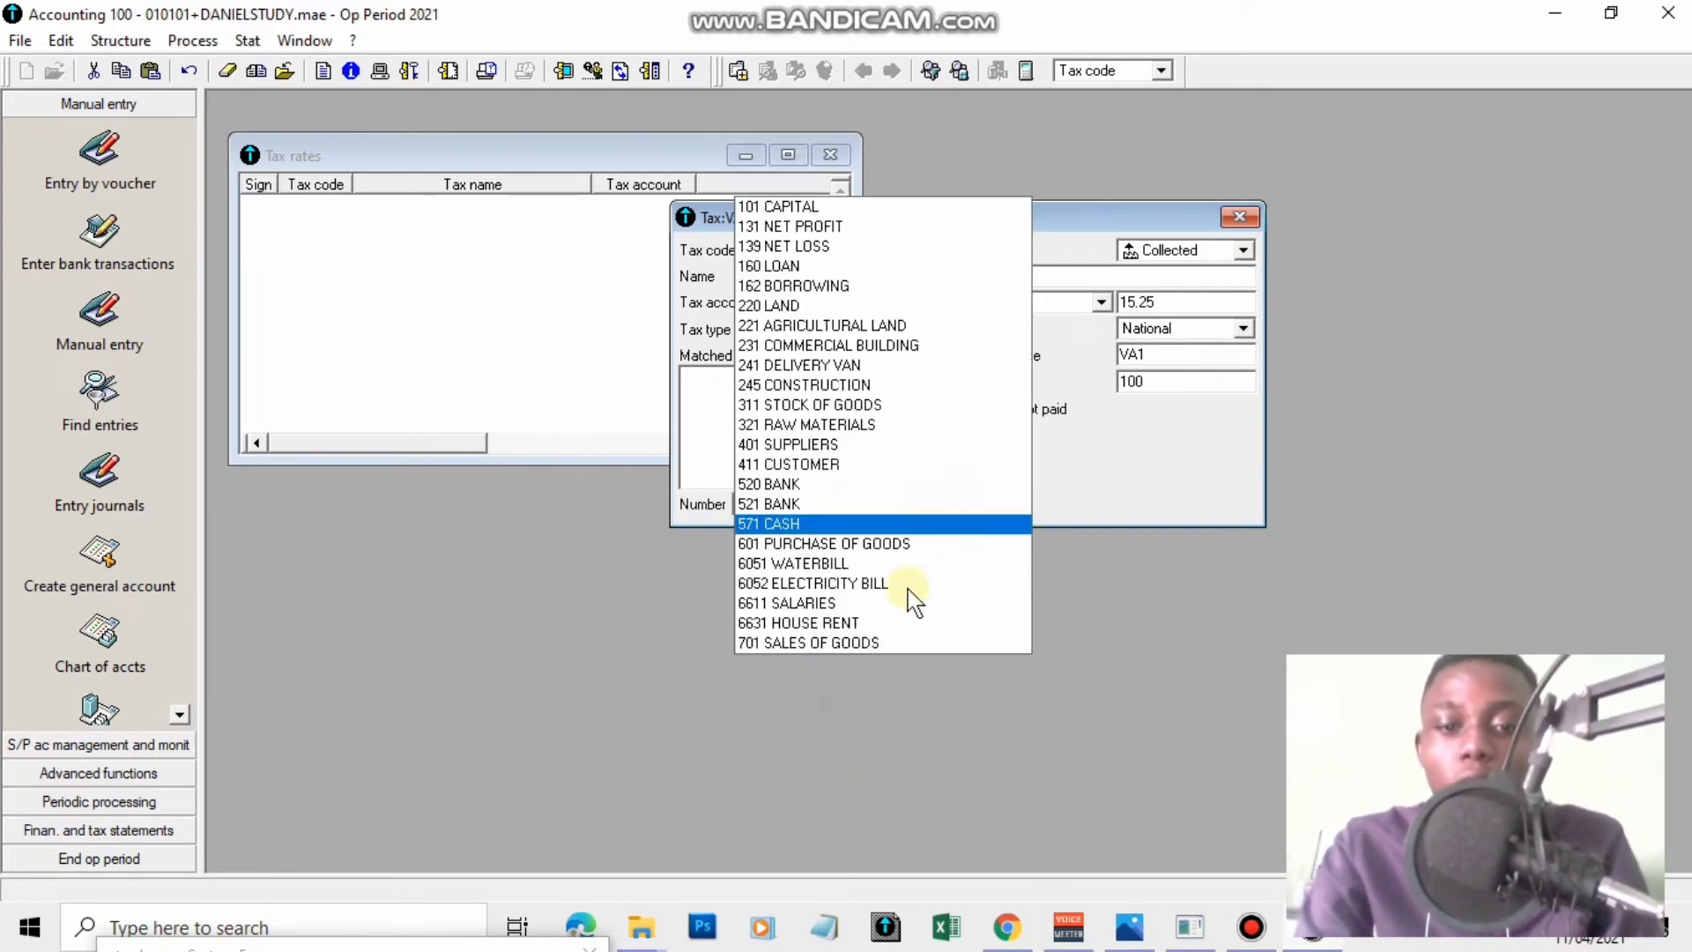
{"action": "left_click", "coordinate": [865, 638]}
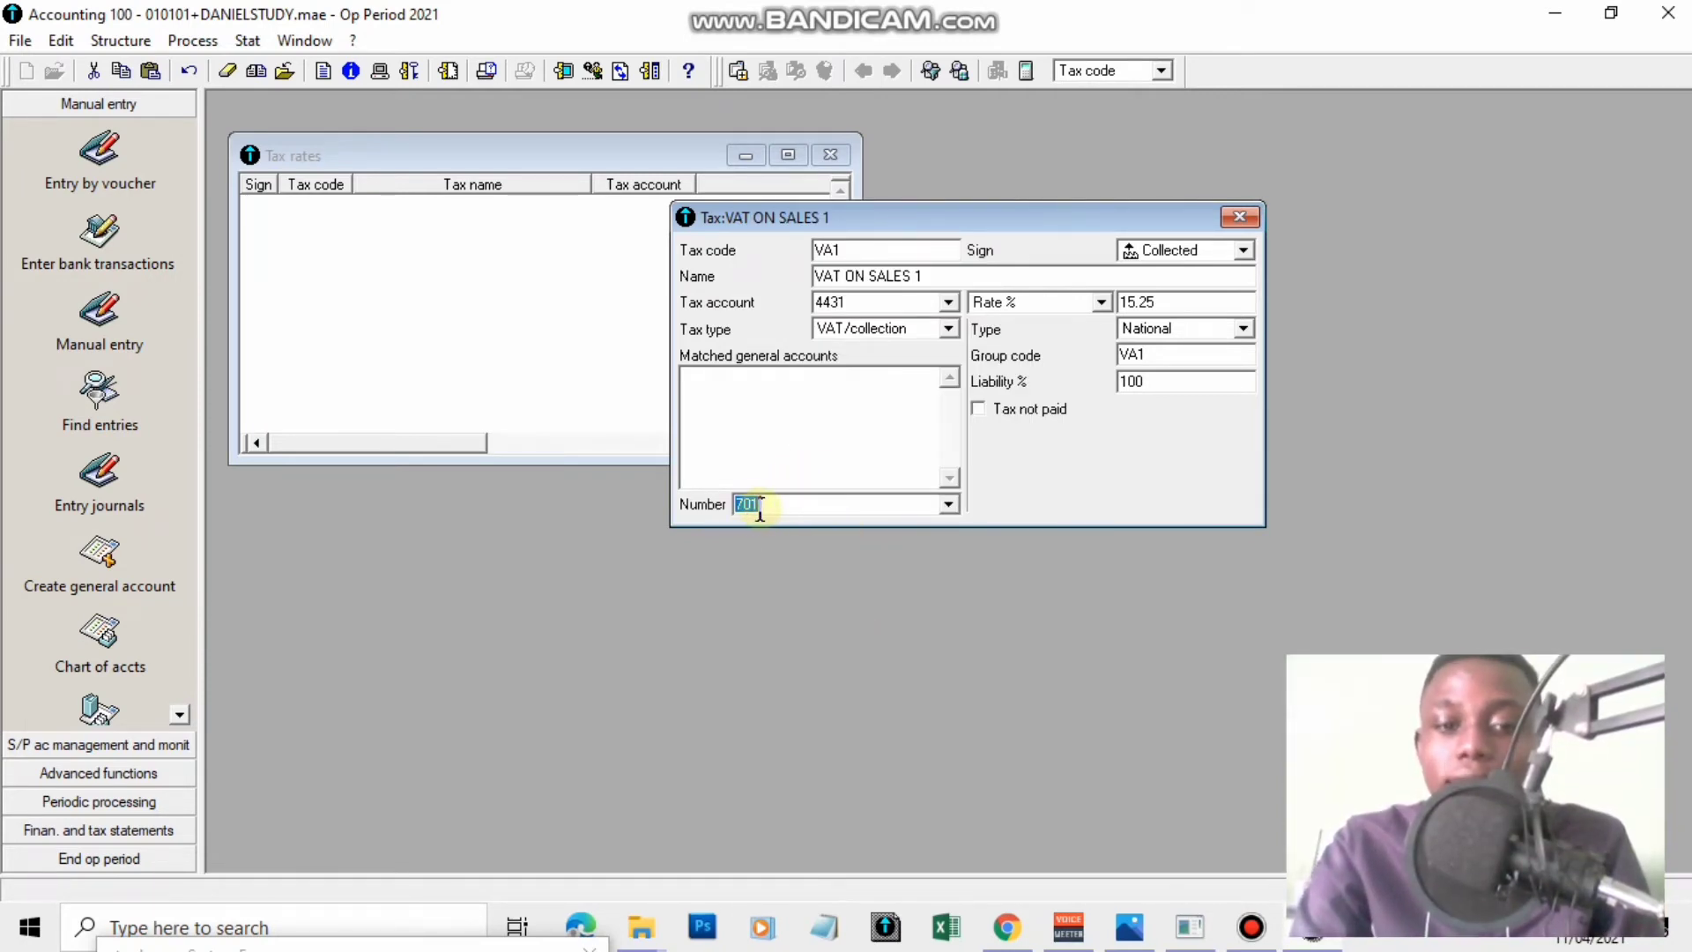
{"action": "key", "text": "Return"}
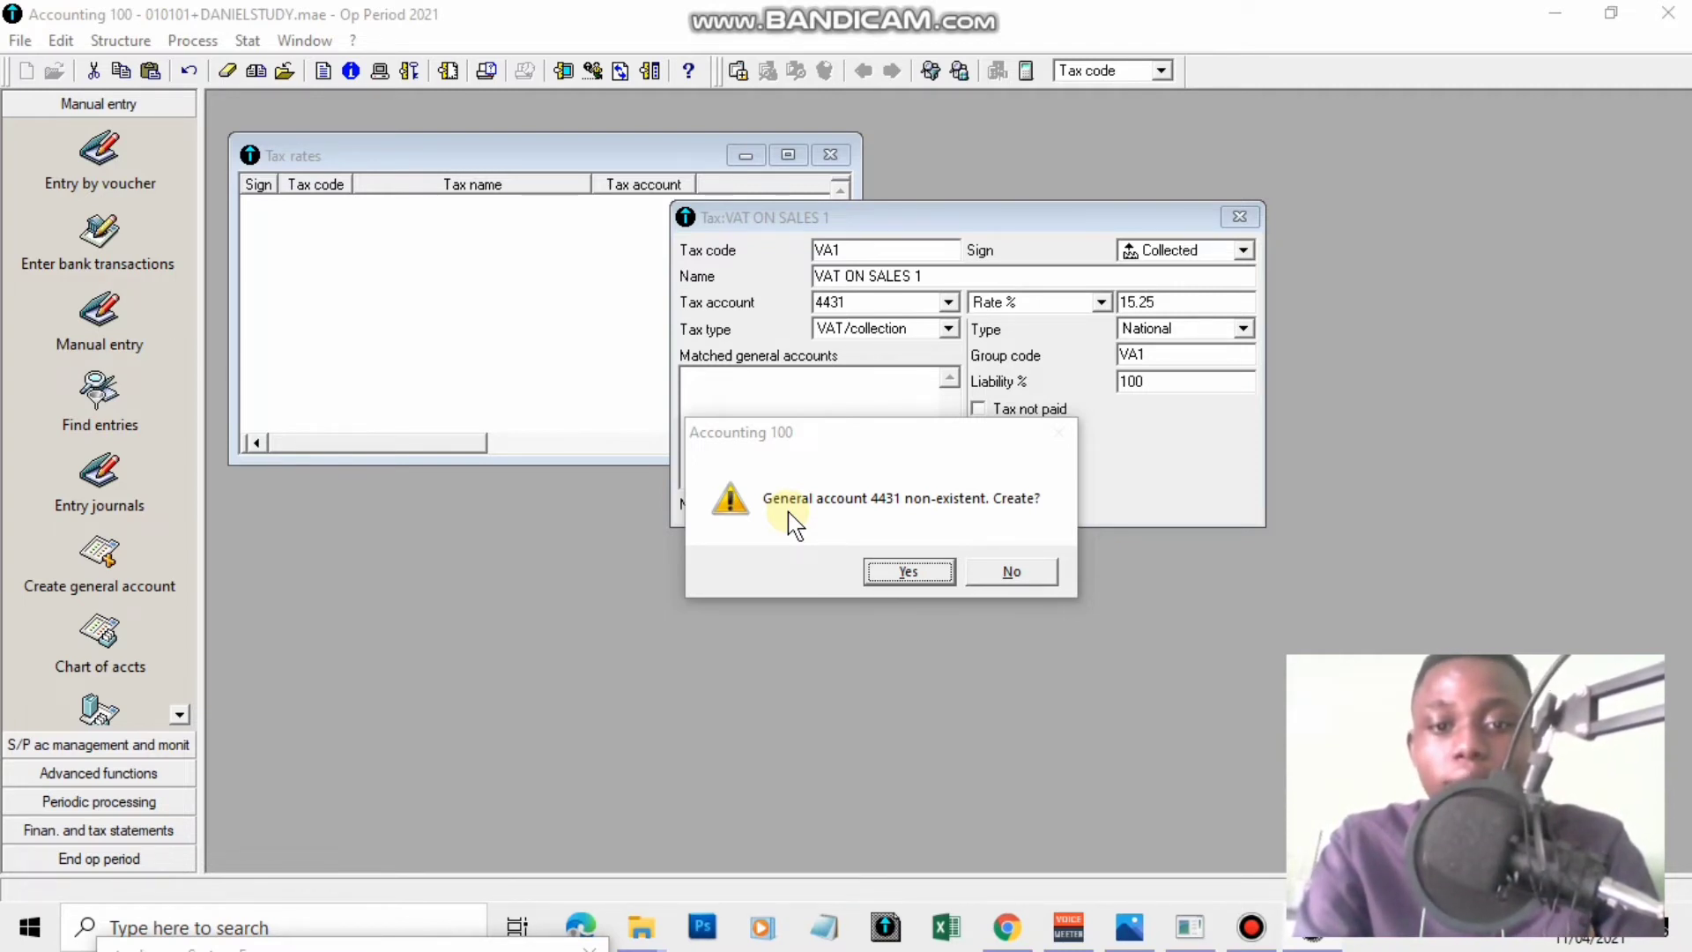
Agree to create general account 4431 and enter VAT ON SALES 1 as both its name and its classification.
{"action": "left_click", "coordinate": [901, 571]}
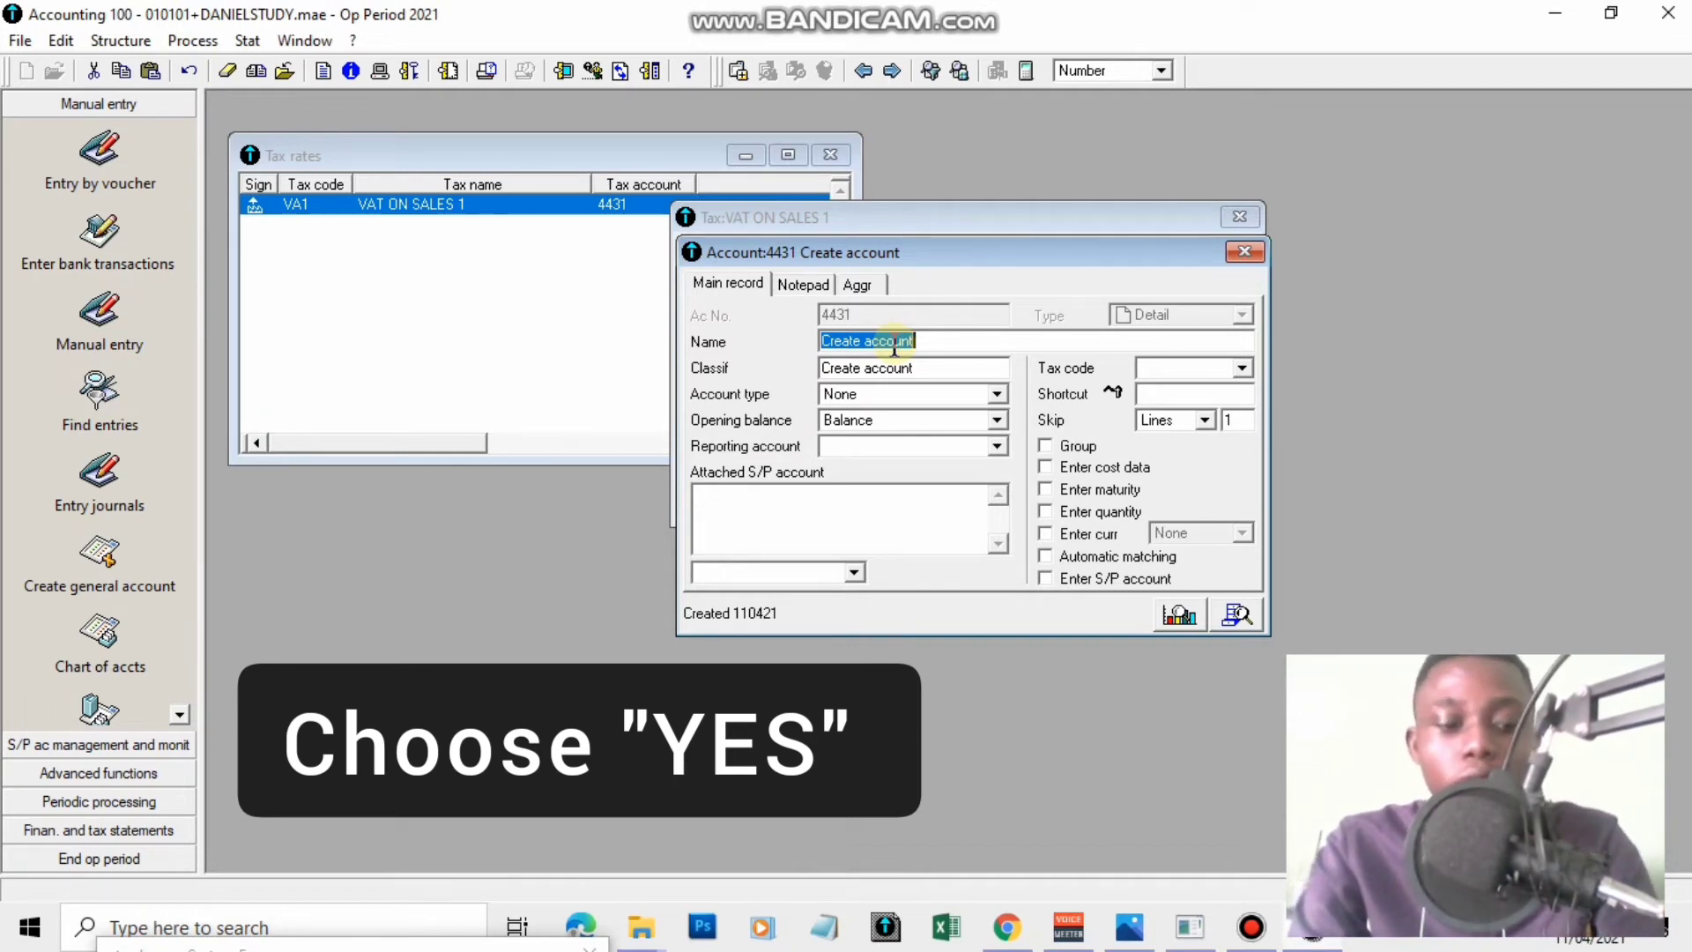
{"action": "type", "text": "VAT"}
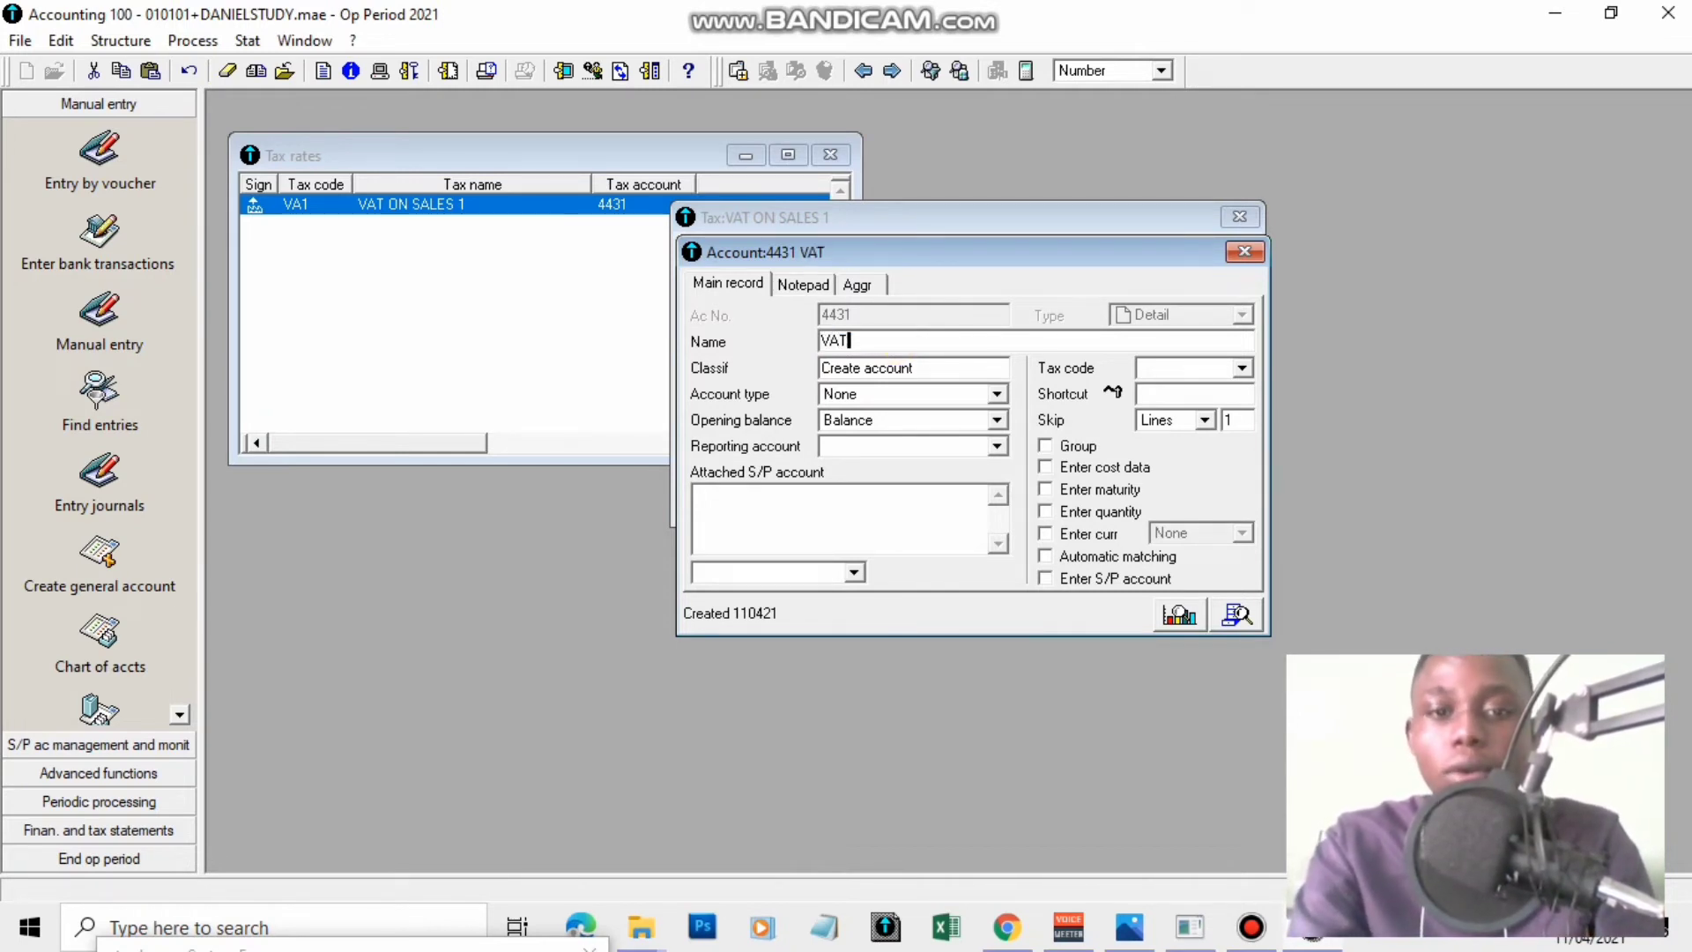
{"action": "type", "text": " ON SALES 1"}
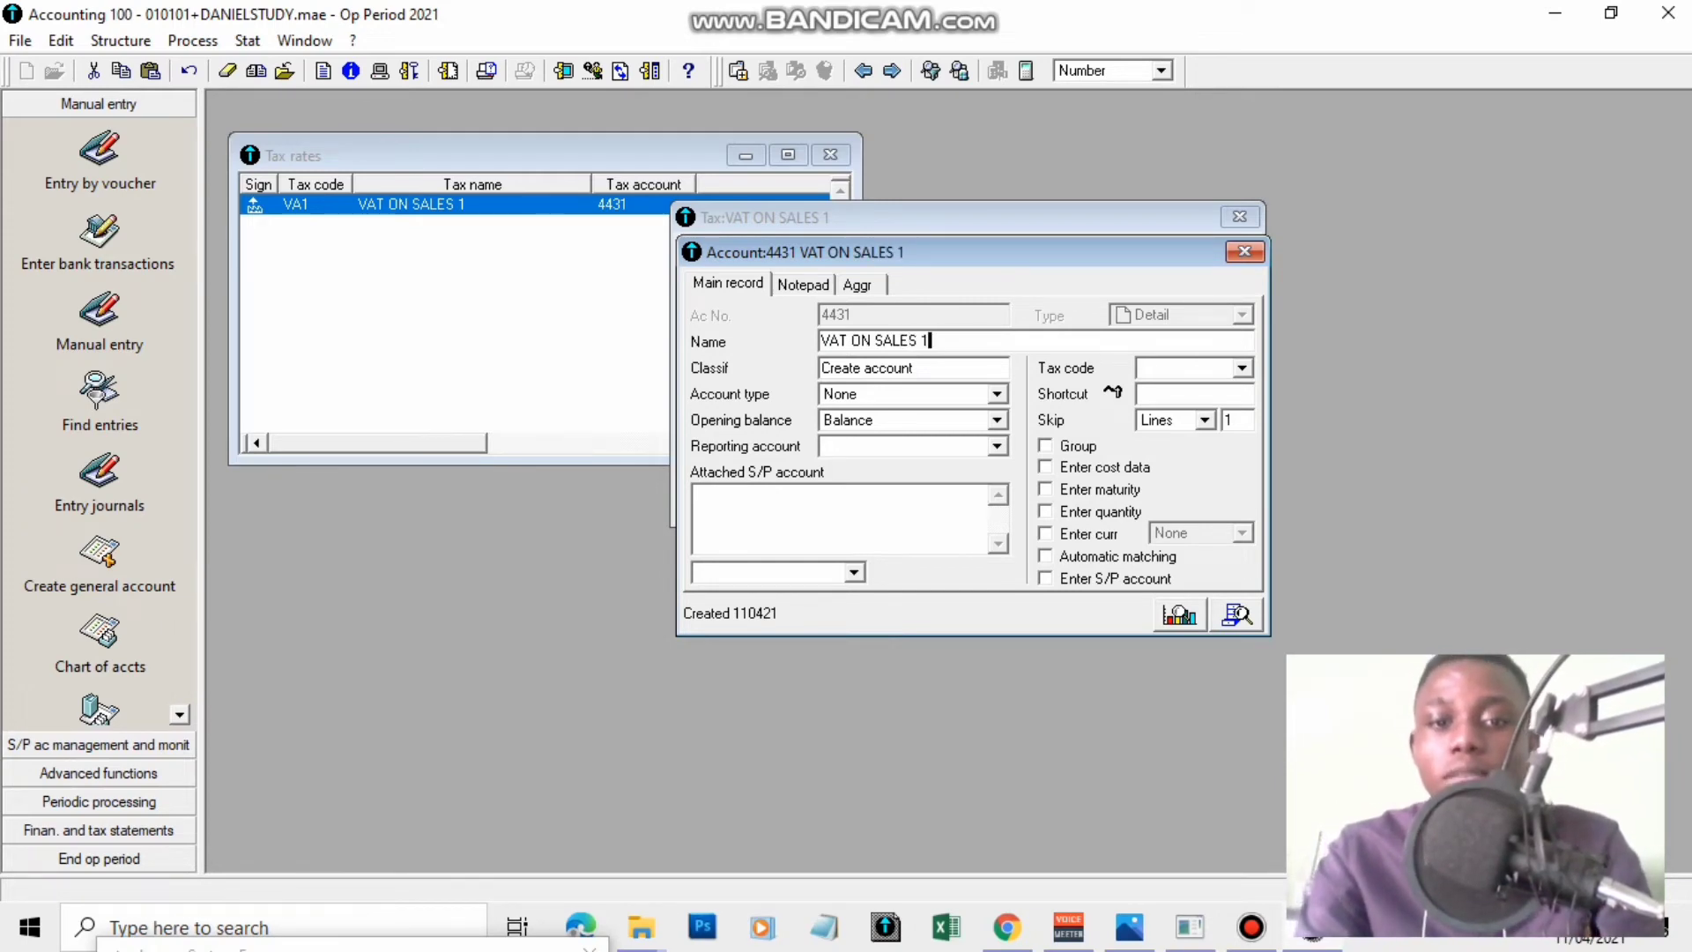
{"action": "left_click_drag", "start_coordinate": [906, 257], "coordinate": [516, 380]}
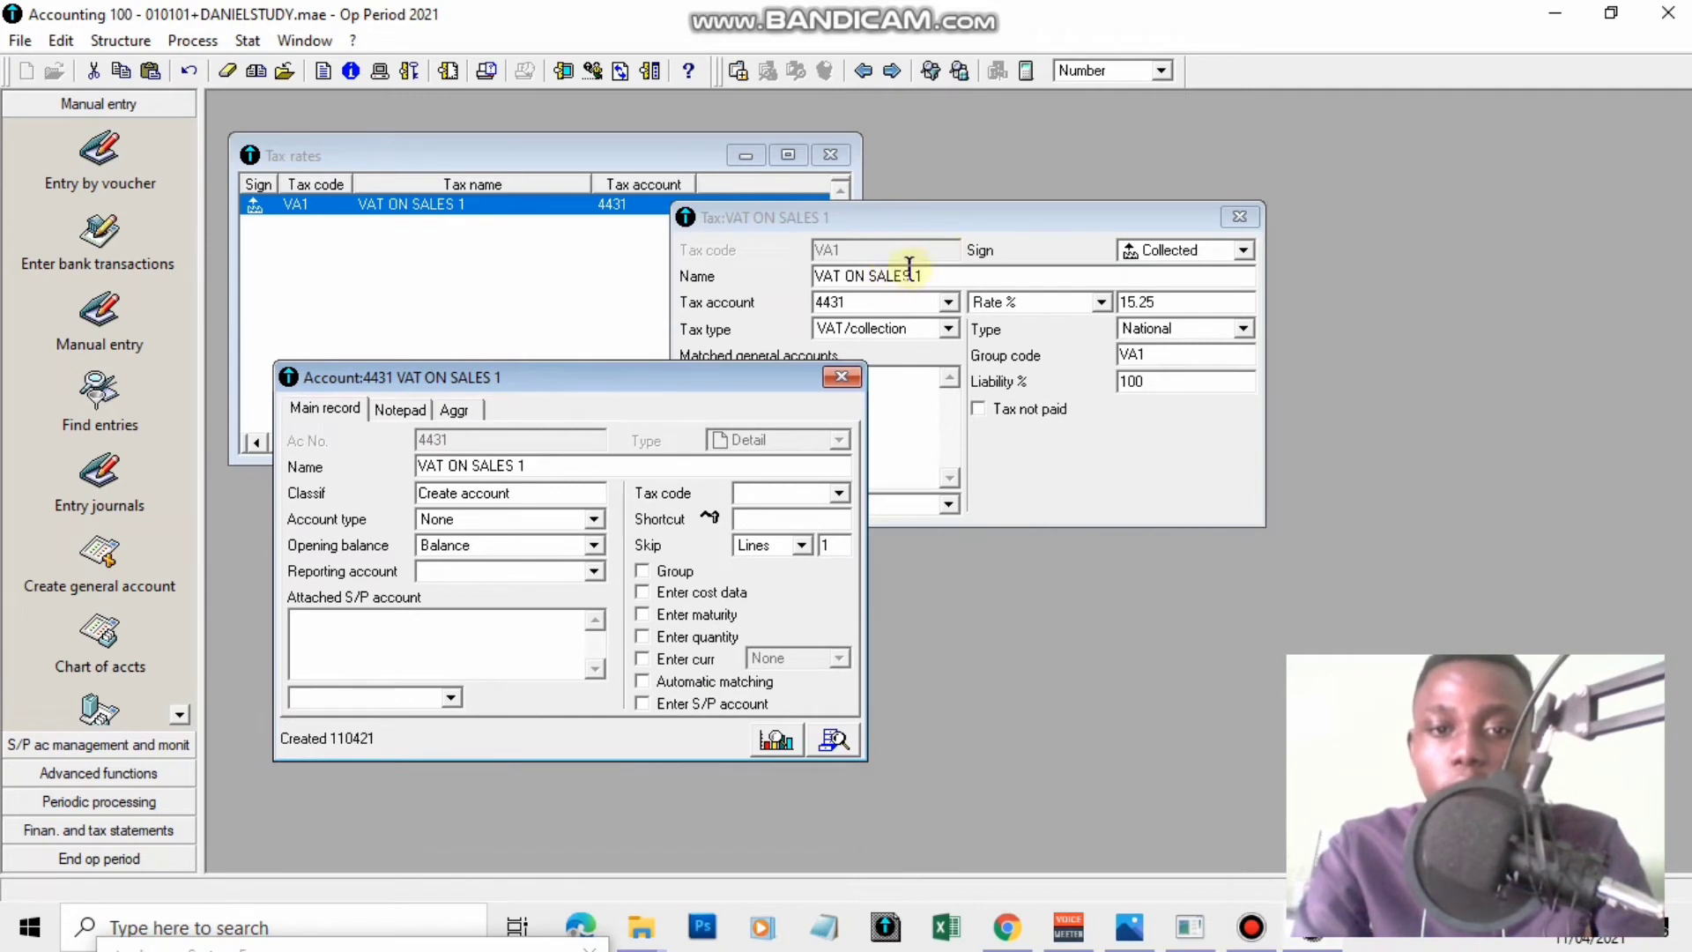
{"action": "left_click_drag", "start_coordinate": [640, 385], "coordinate": [1034, 239]}
{"action": "key", "text": "Tab"}
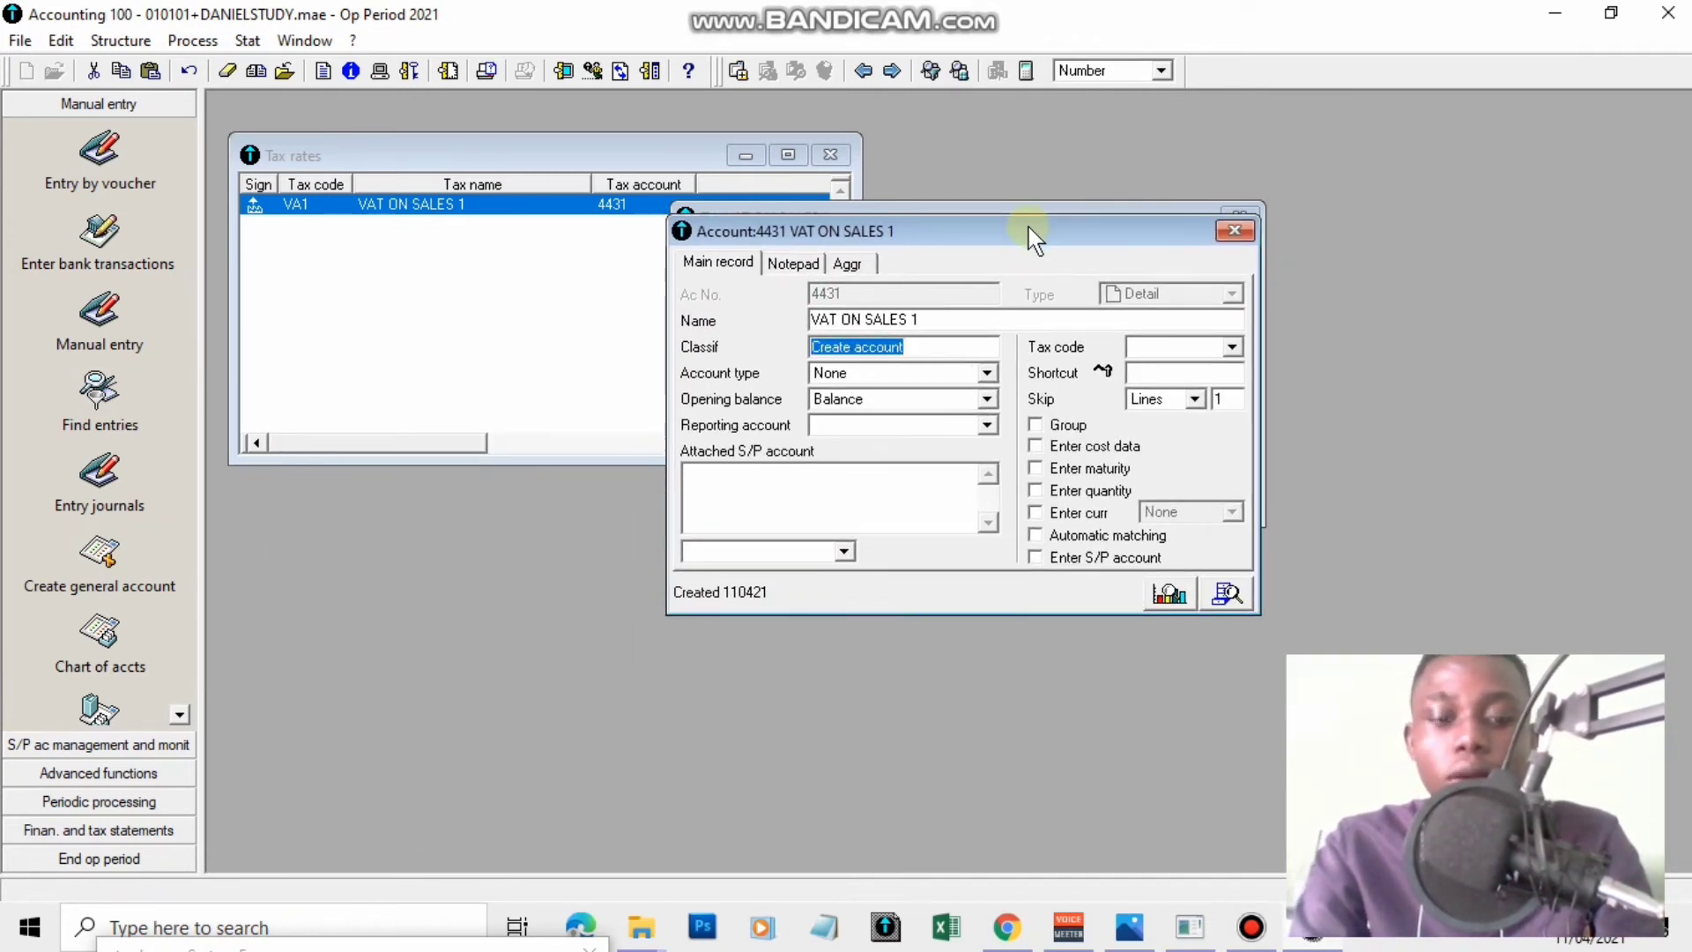
{"action": "type", "text": "VAT ON SALES 1"}
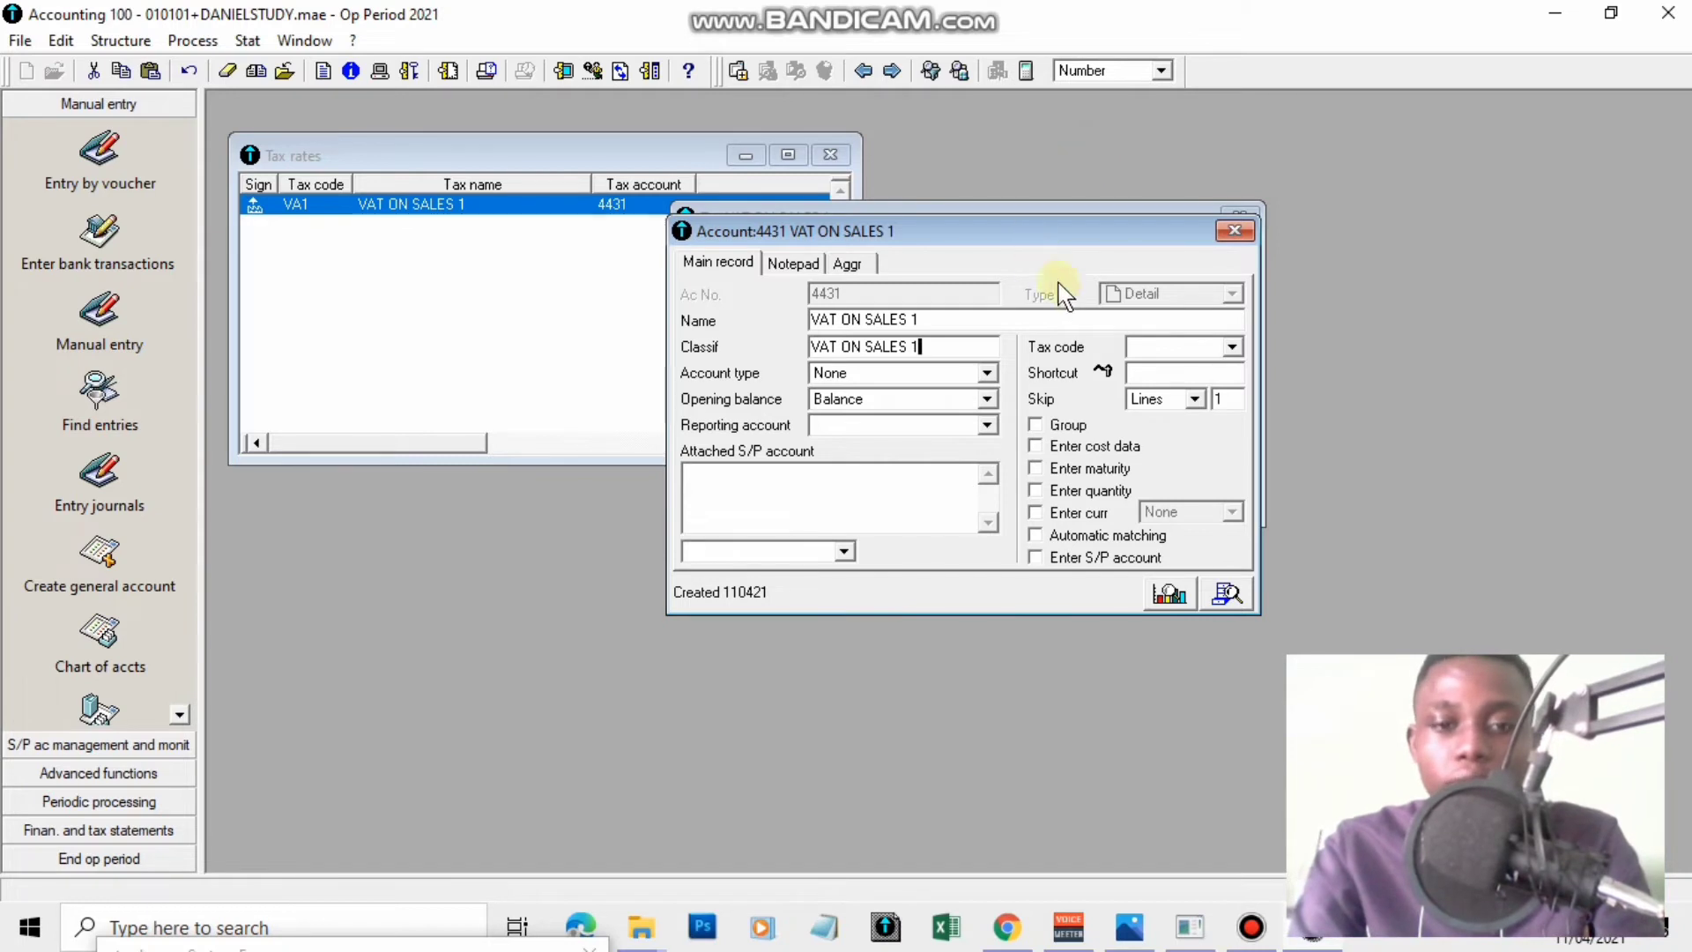
{"action": "key", "text": "Tab"}
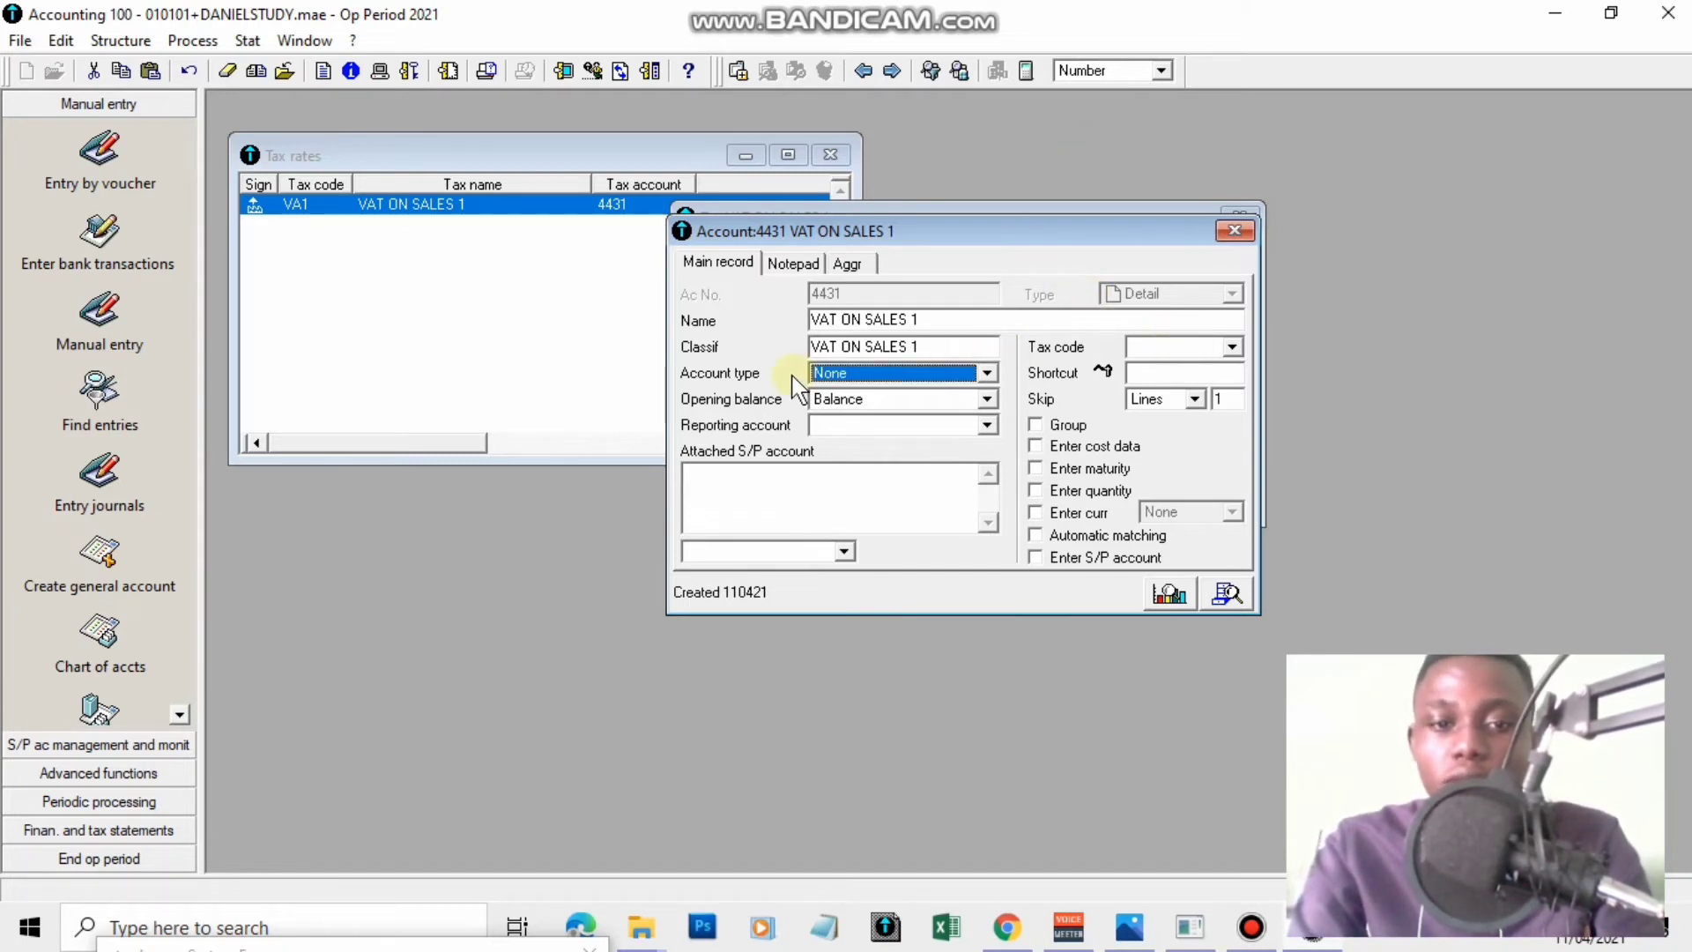
Assign tax code VA1 VAT ON SALES 1 to general account 4431.
{"action": "left_click", "coordinate": [1177, 348]}
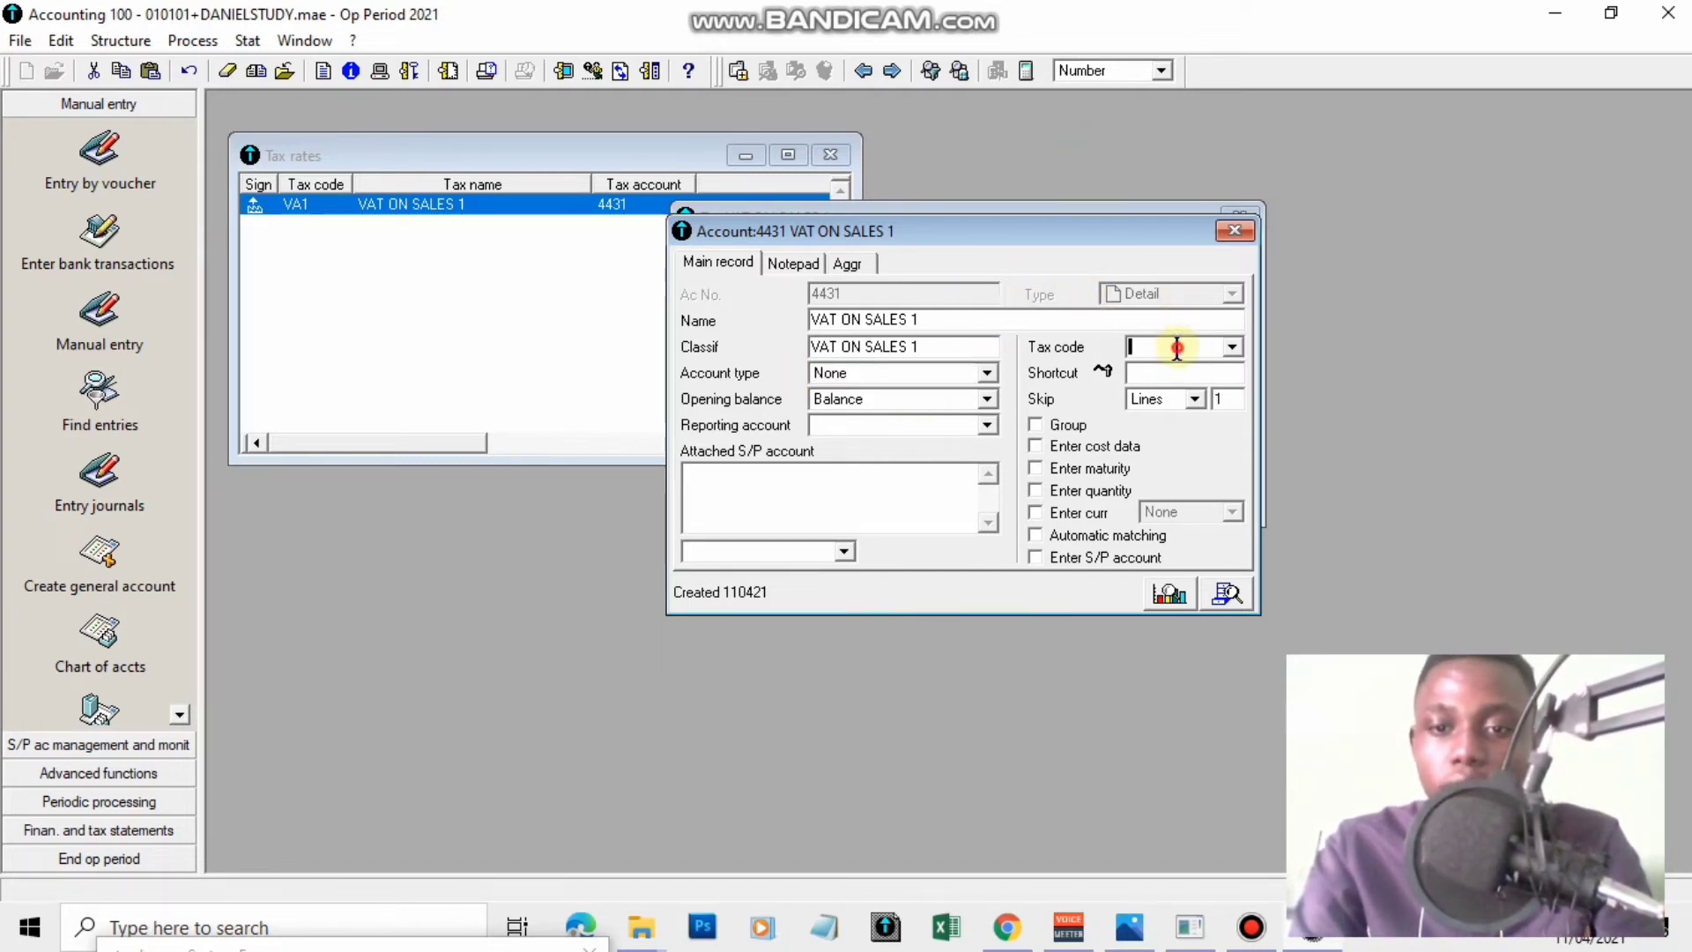
{"action": "left_click", "coordinate": [1232, 345]}
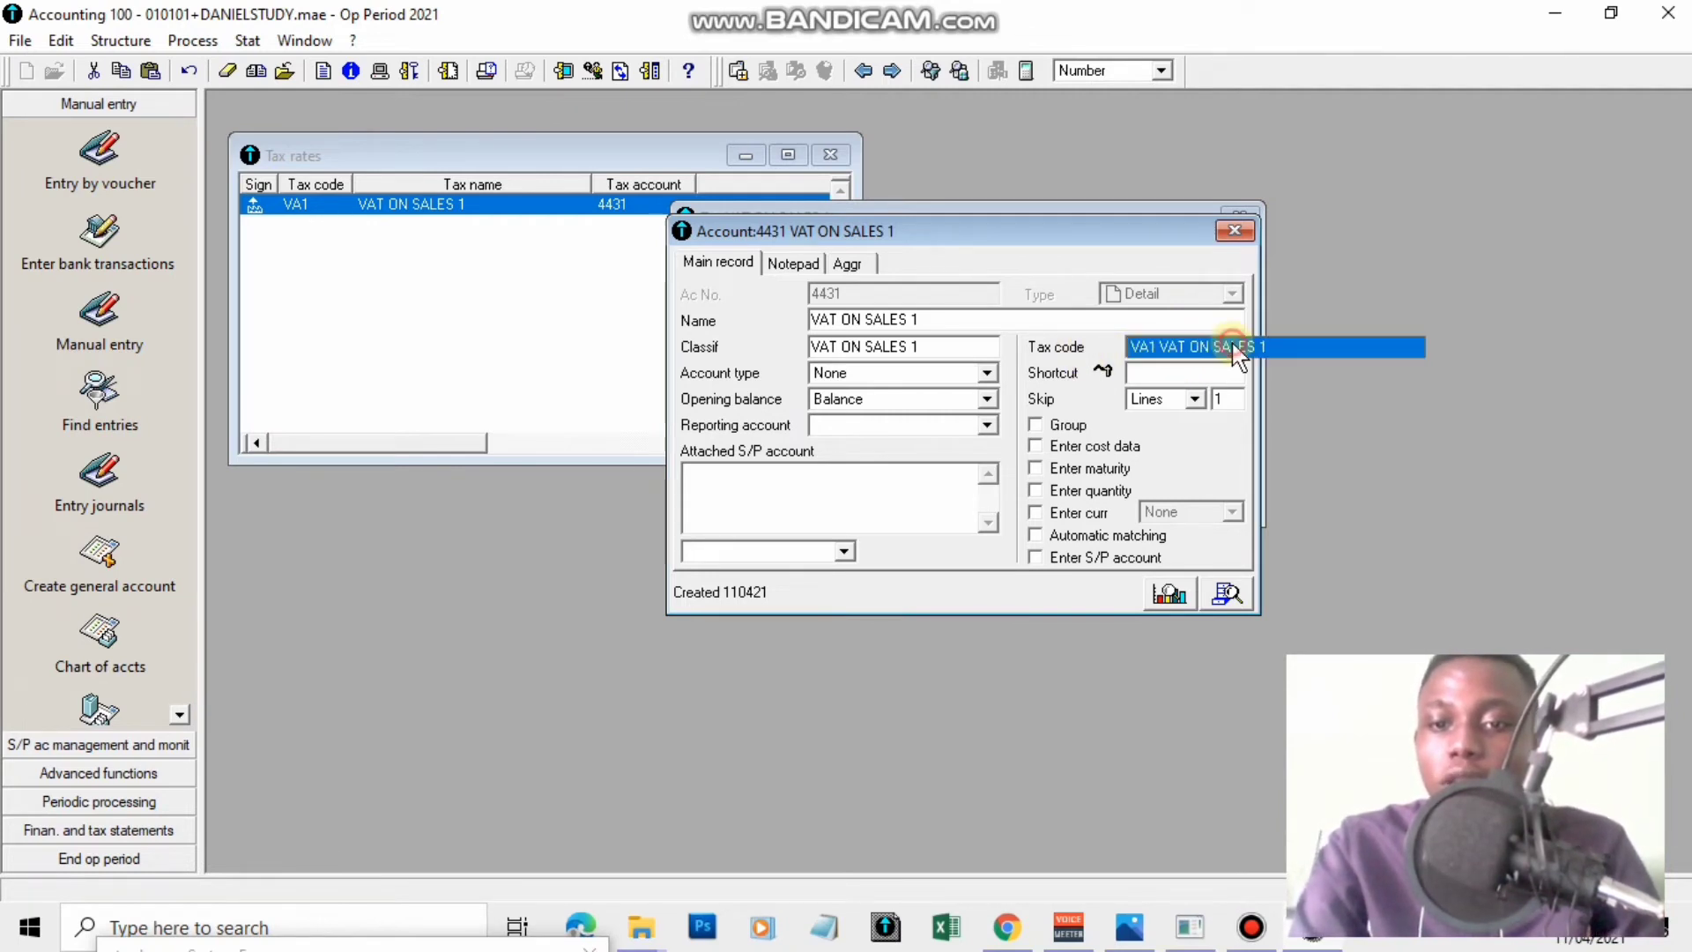
{"action": "left_click", "coordinate": [1141, 350]}
{"action": "left_click", "coordinate": [1145, 348]}
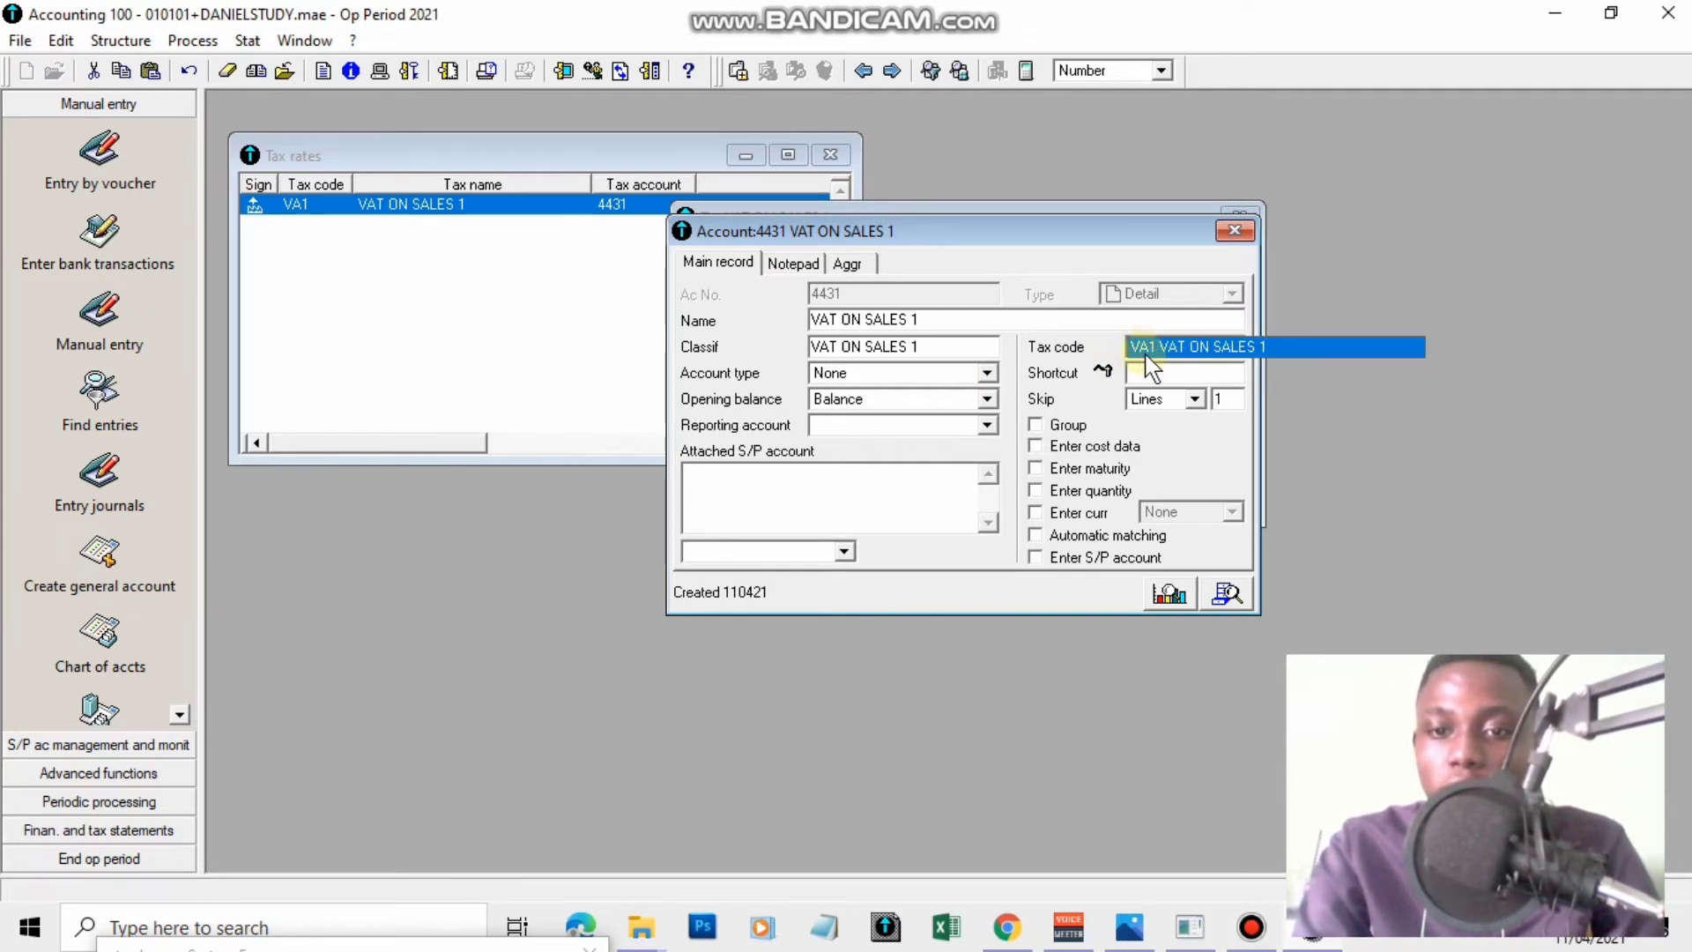
{"action": "left_click", "coordinate": [1247, 348]}
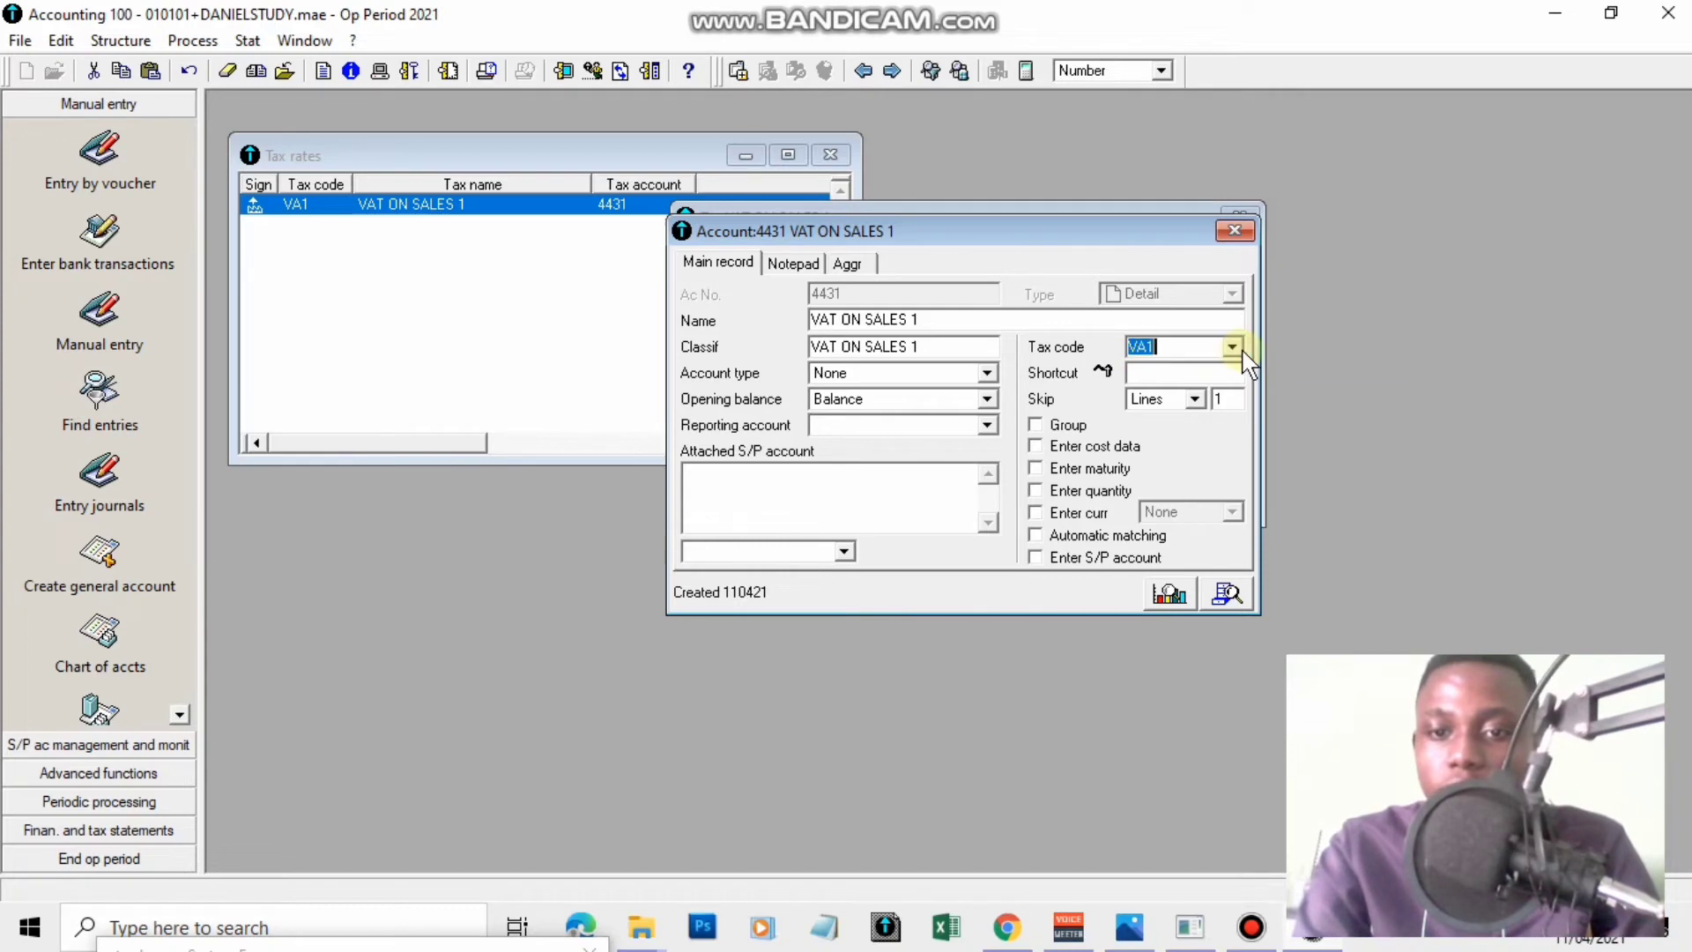
Close the account 4431 record and agree to match the account with the VAT ON SALES 1 tax.
{"action": "left_click_drag", "start_coordinate": [916, 233], "coordinate": [721, 346]}
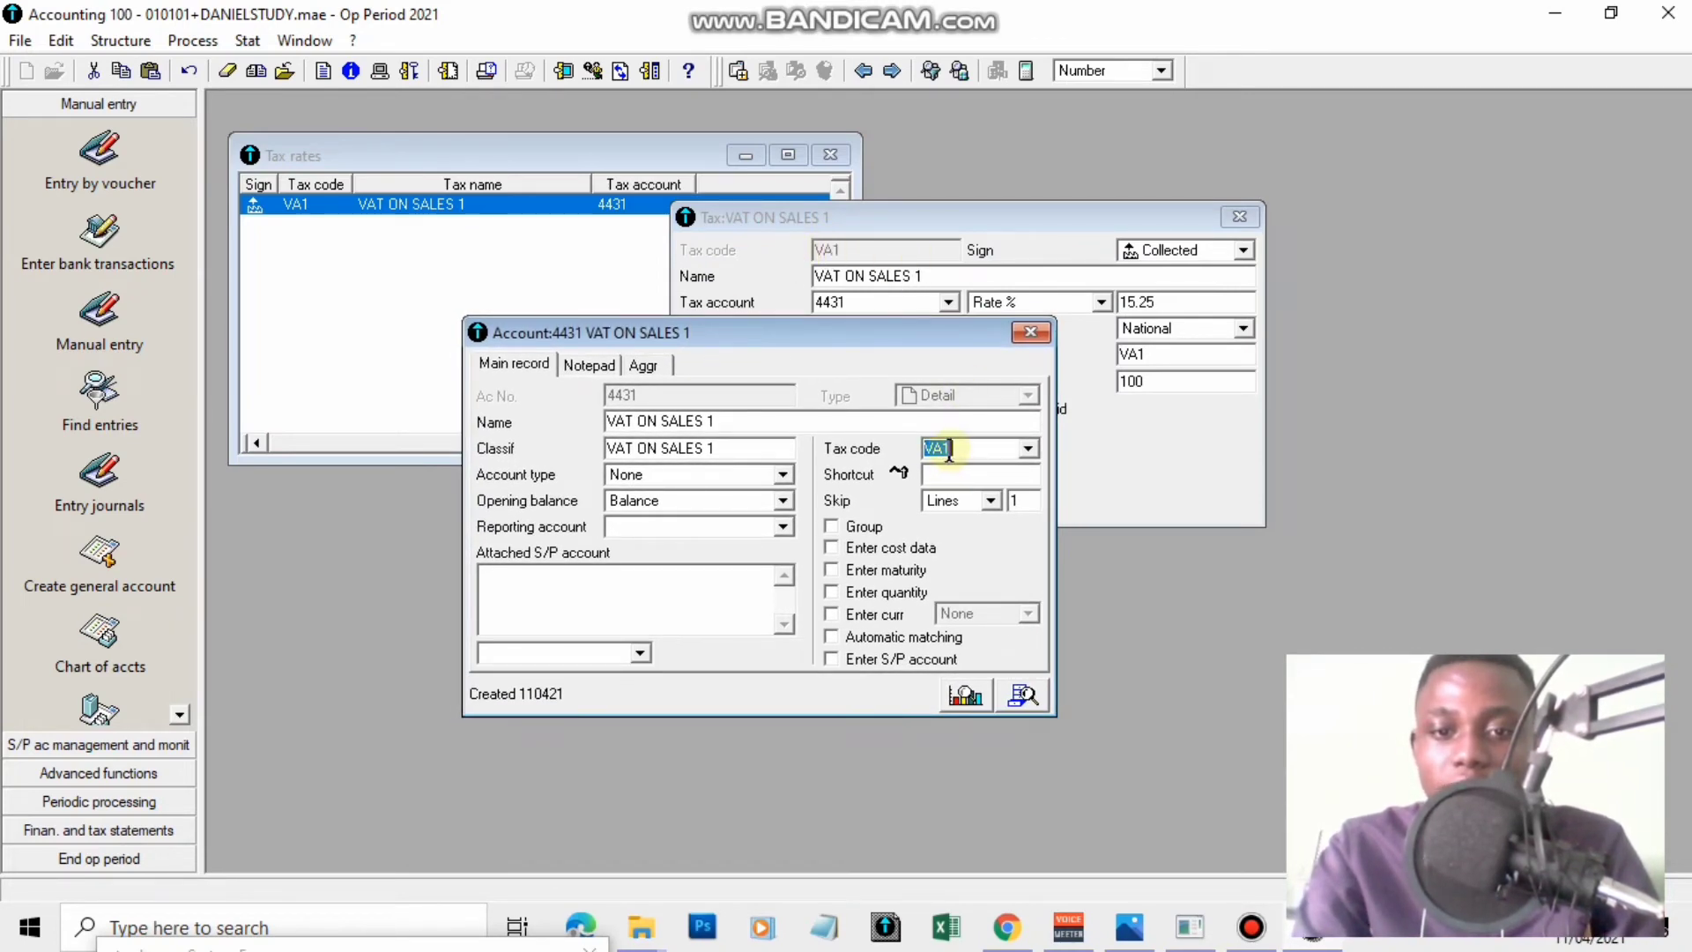
{"action": "left_click_drag", "start_coordinate": [847, 342], "coordinate": [1168, 187]}
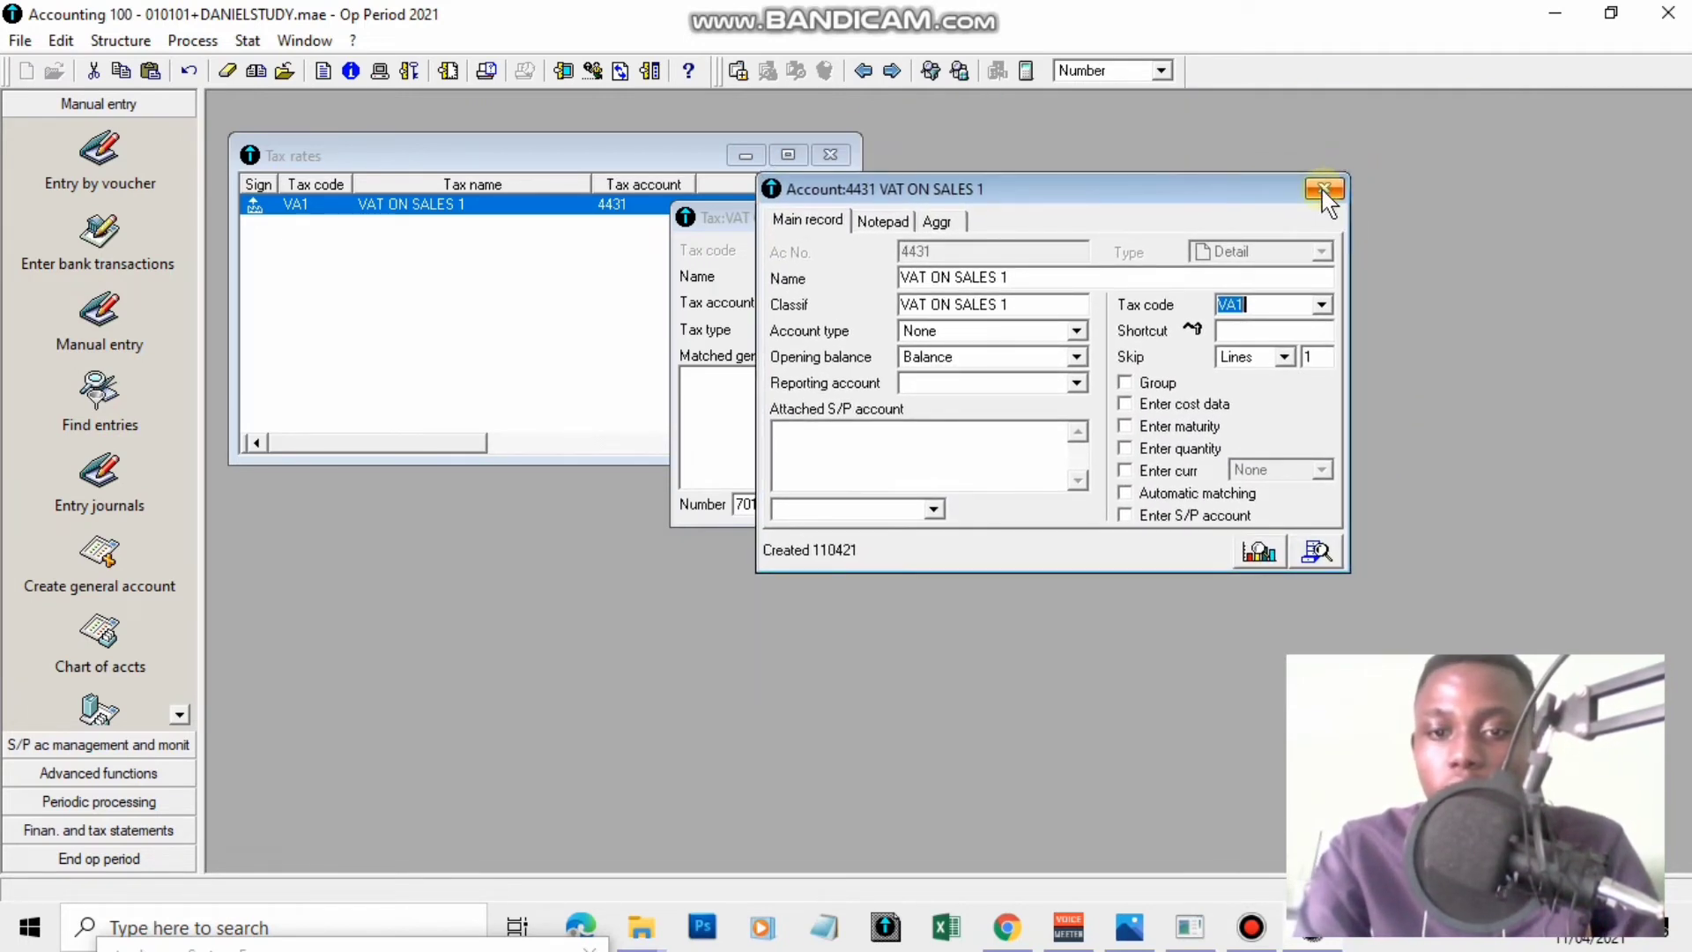
{"action": "left_click", "coordinate": [1324, 191]}
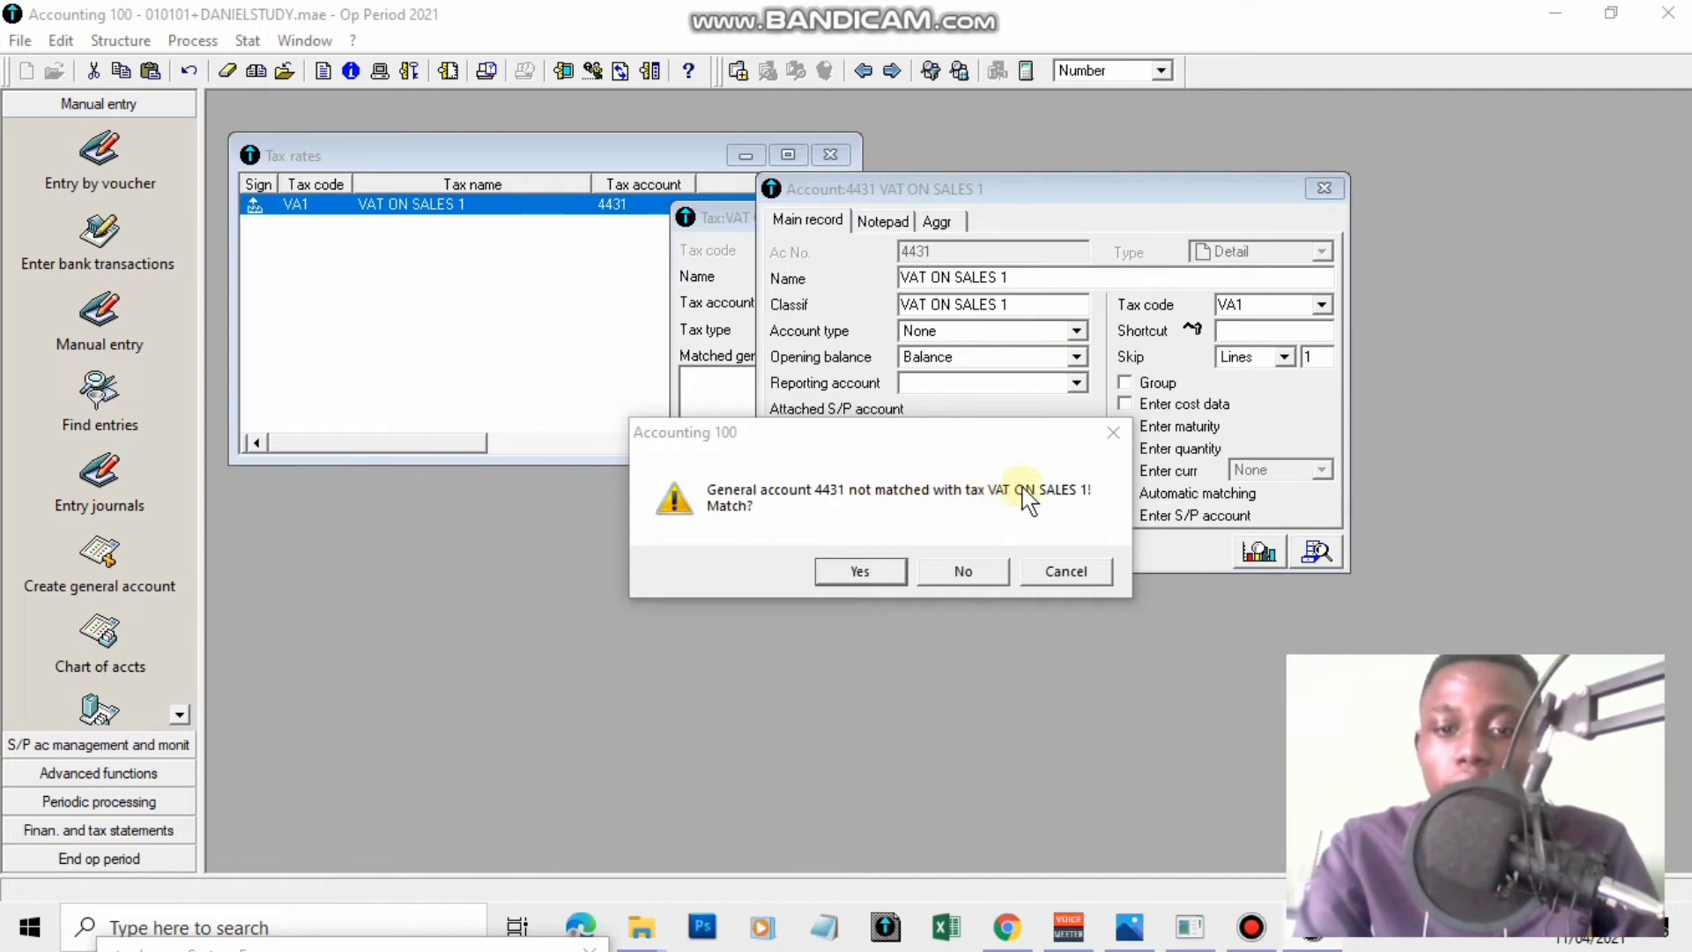
{"action": "left_click", "coordinate": [900, 569]}
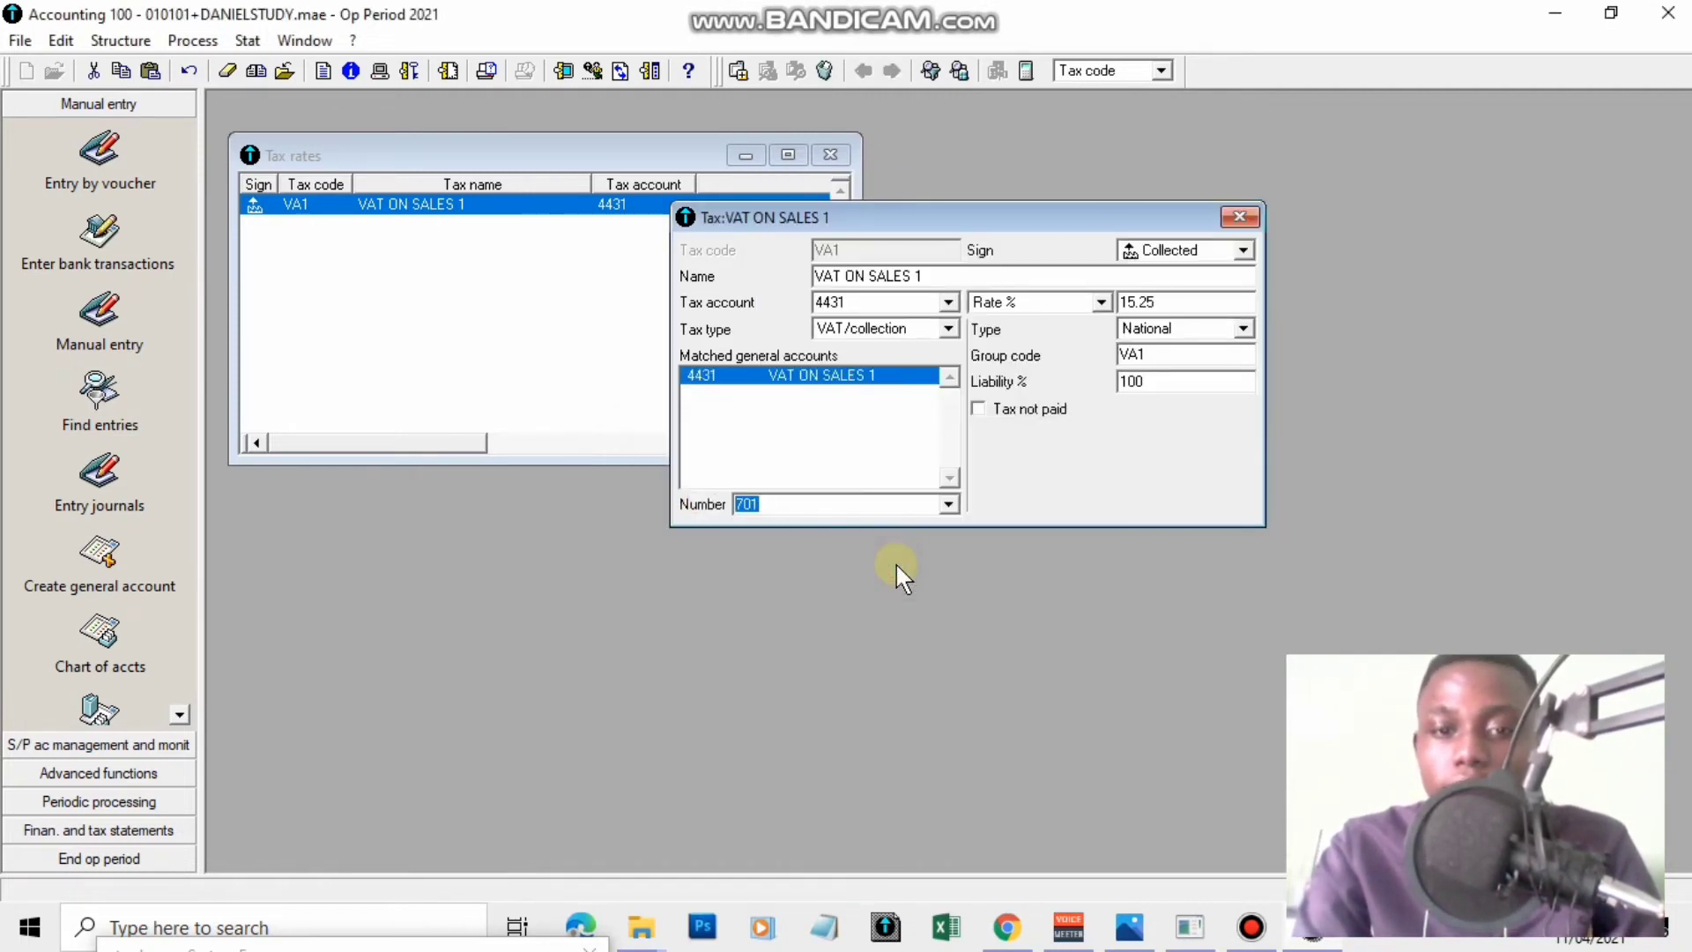
Add account 701 to the VA1 tax's matched general accounts and save the tax to get a blank tax record.
{"action": "left_click", "coordinate": [740, 379]}
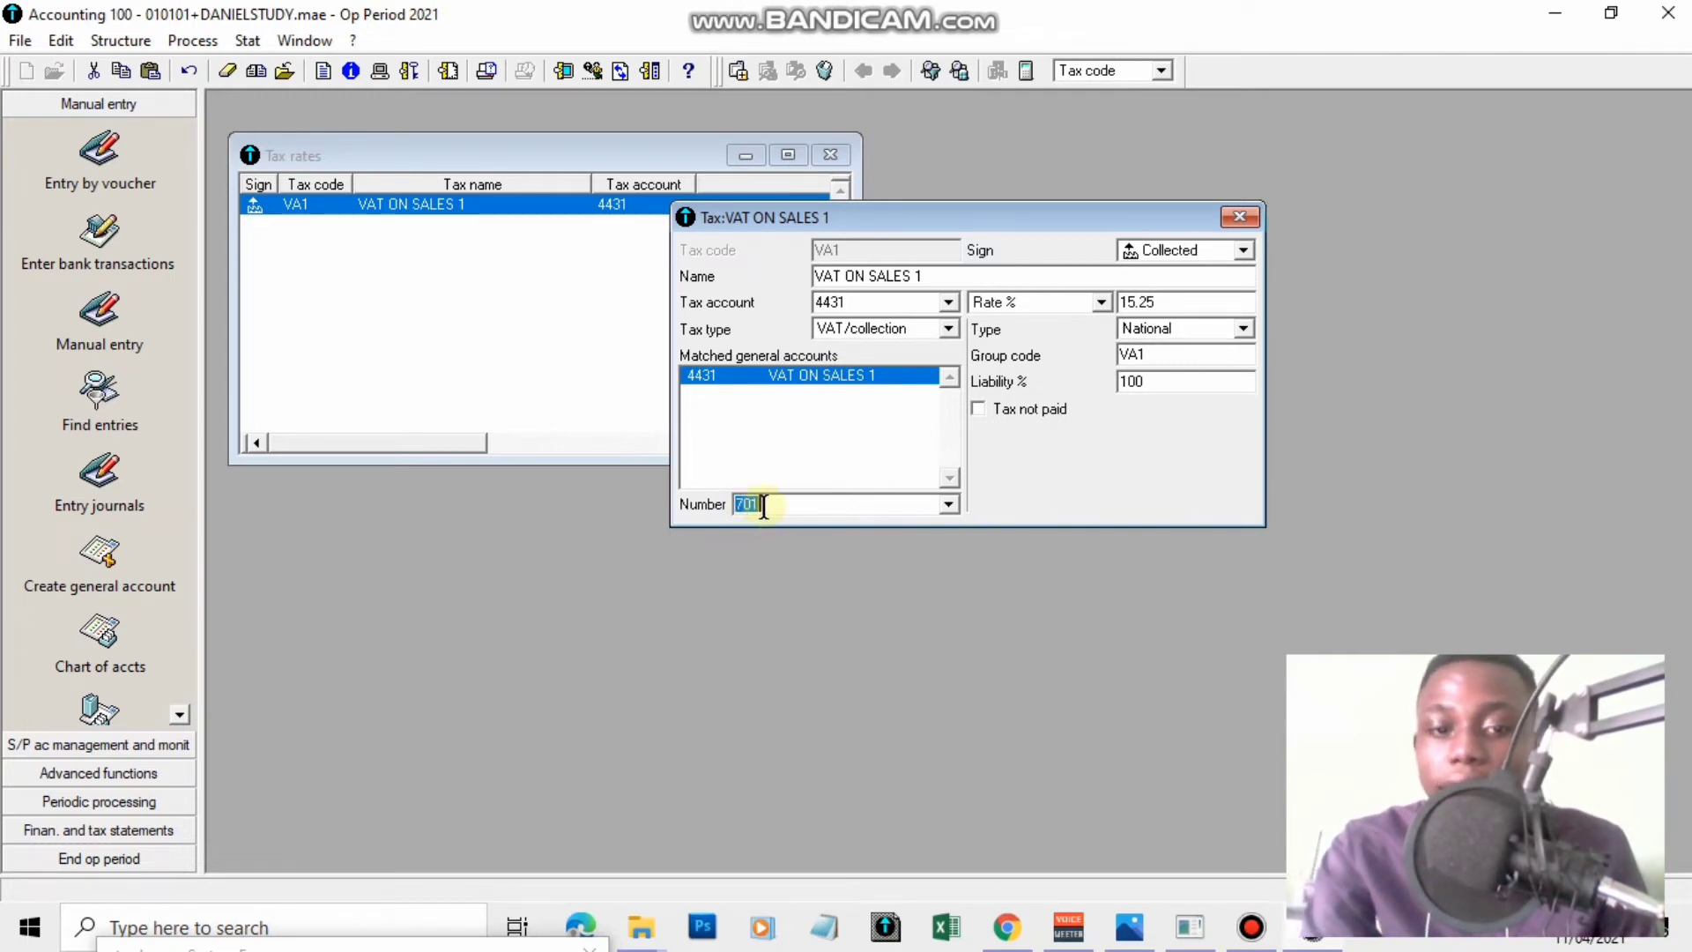
{"action": "key", "text": "Return"}
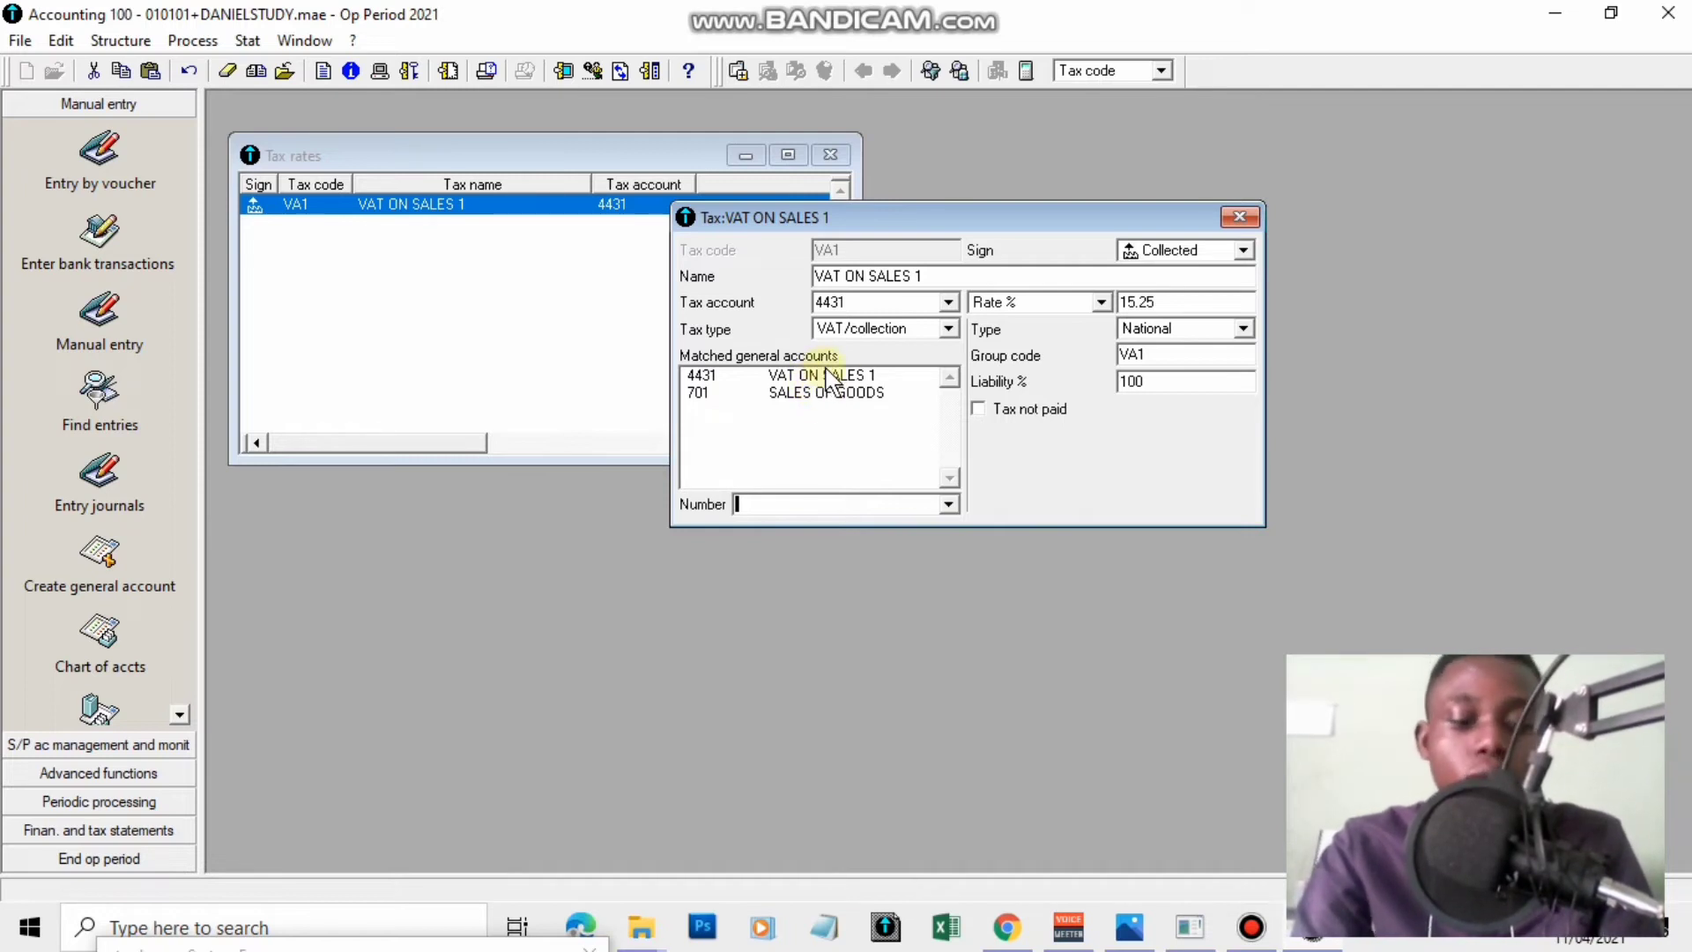
{"action": "key", "text": "Return"}
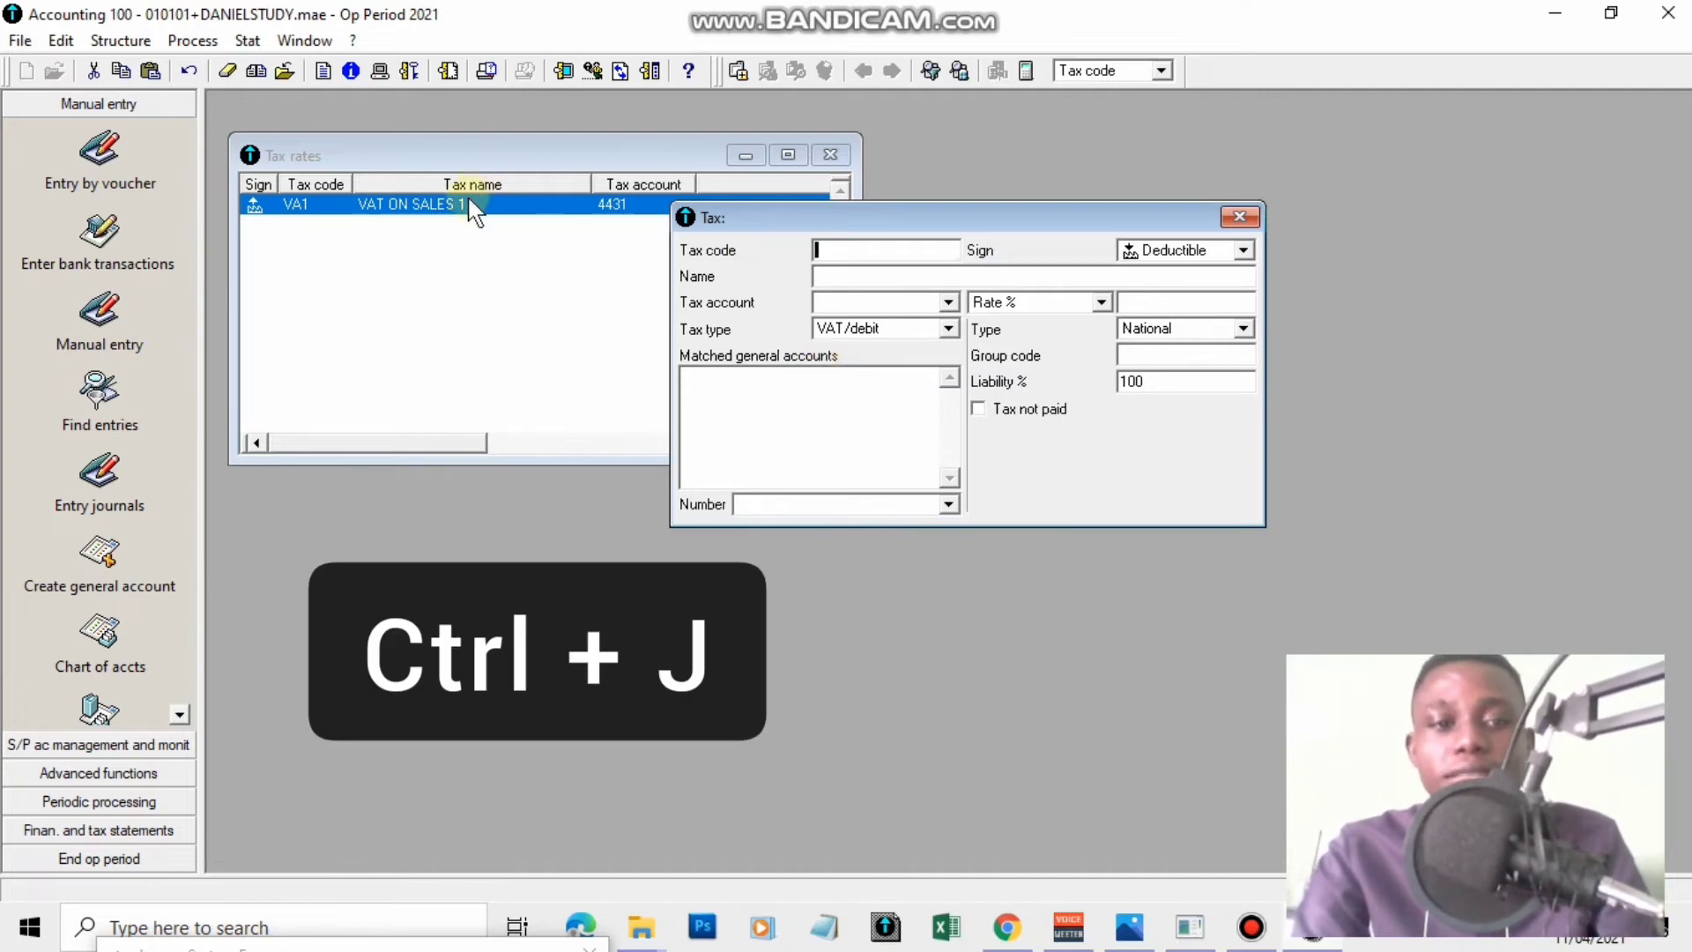
Switch to the exercise image in Photos, examine the transactions for the VAT on purchase, and return to Accounting 100.
{"action": "left_click_drag", "start_coordinate": [727, 220], "coordinate": [813, 221]}
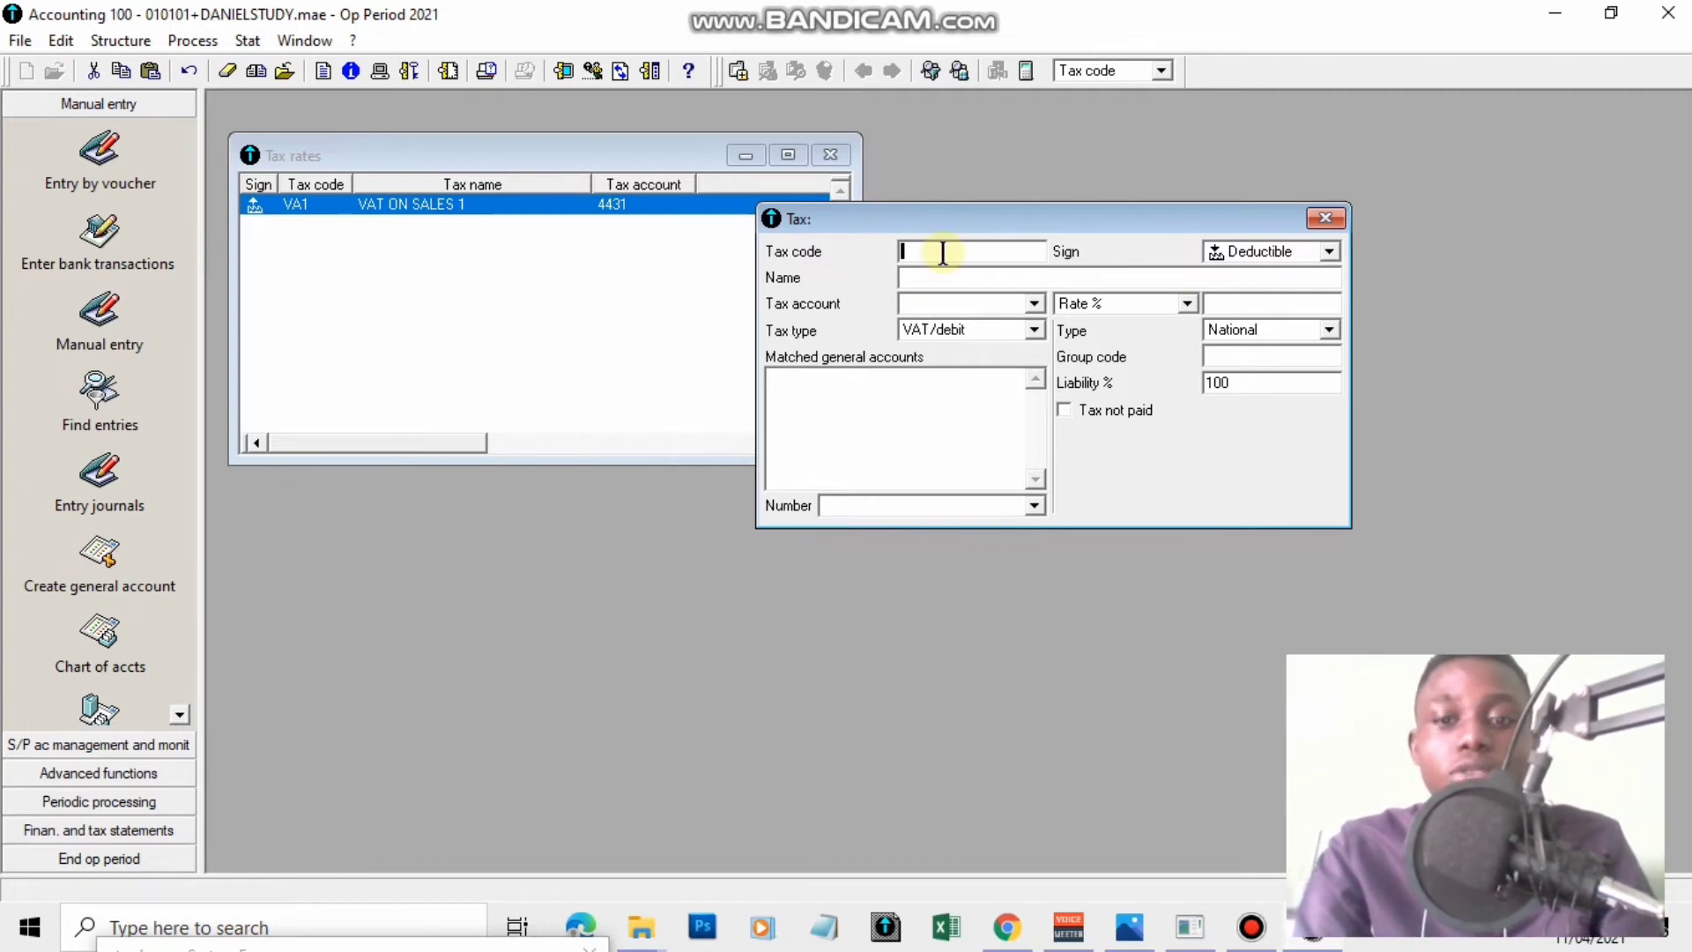
{"action": "left_click", "coordinate": [1129, 926]}
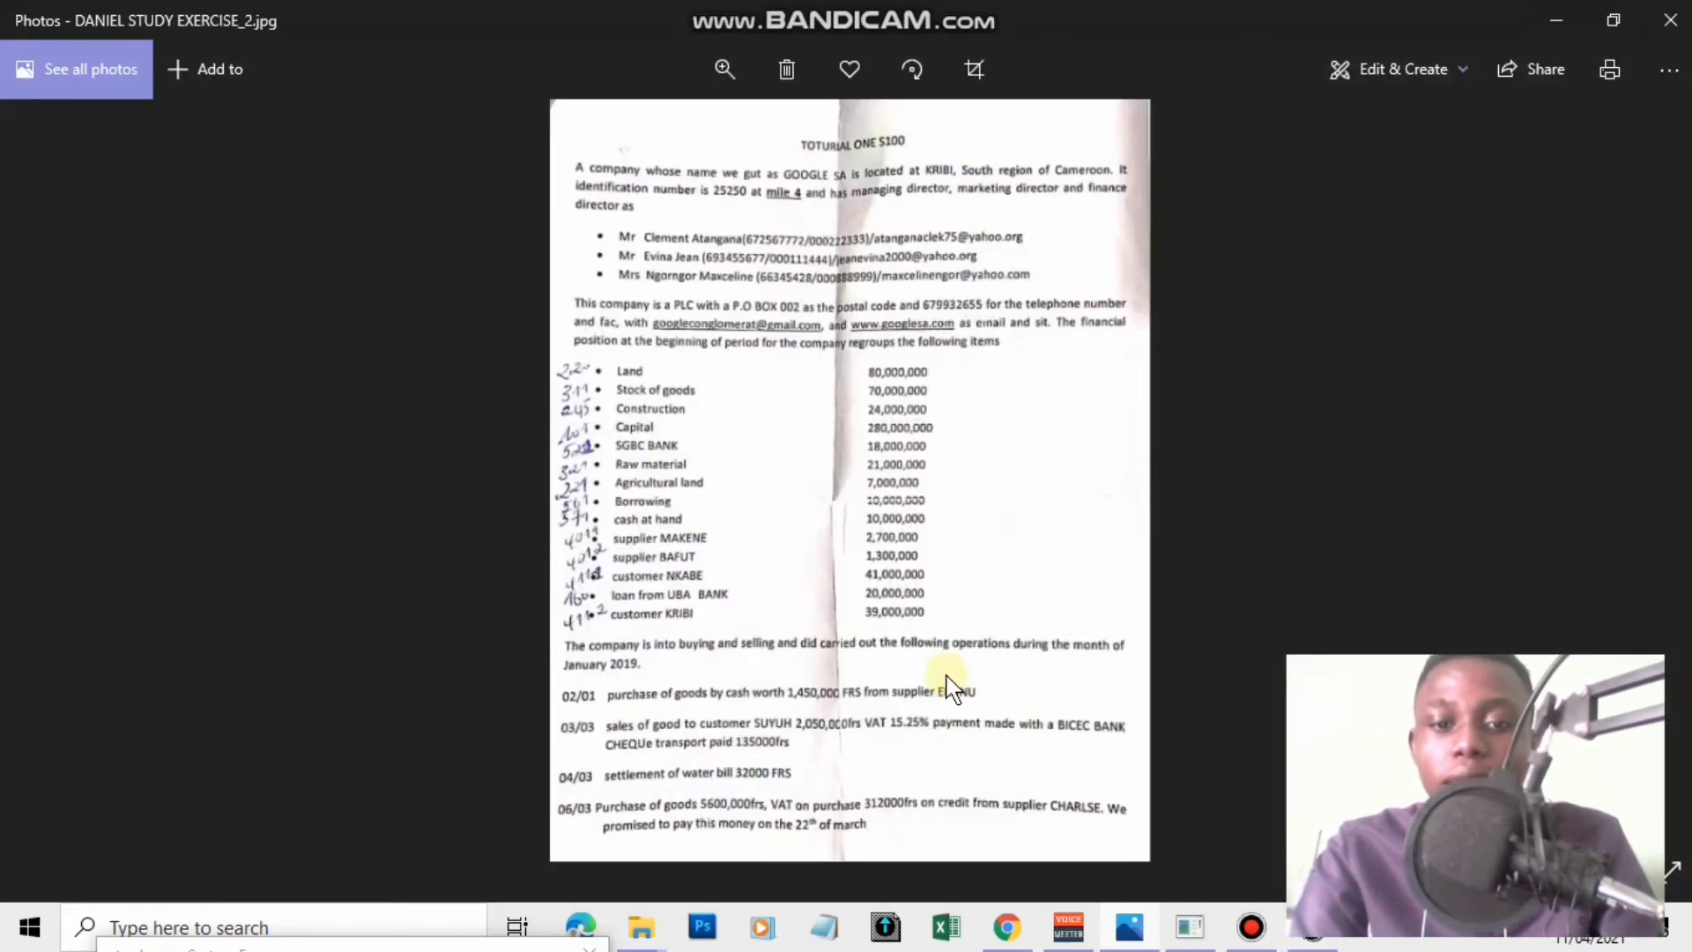
{"action": "double_click", "coordinate": [830, 705]}
{"action": "left_click_drag", "start_coordinate": [707, 745], "coordinate": [706, 388]}
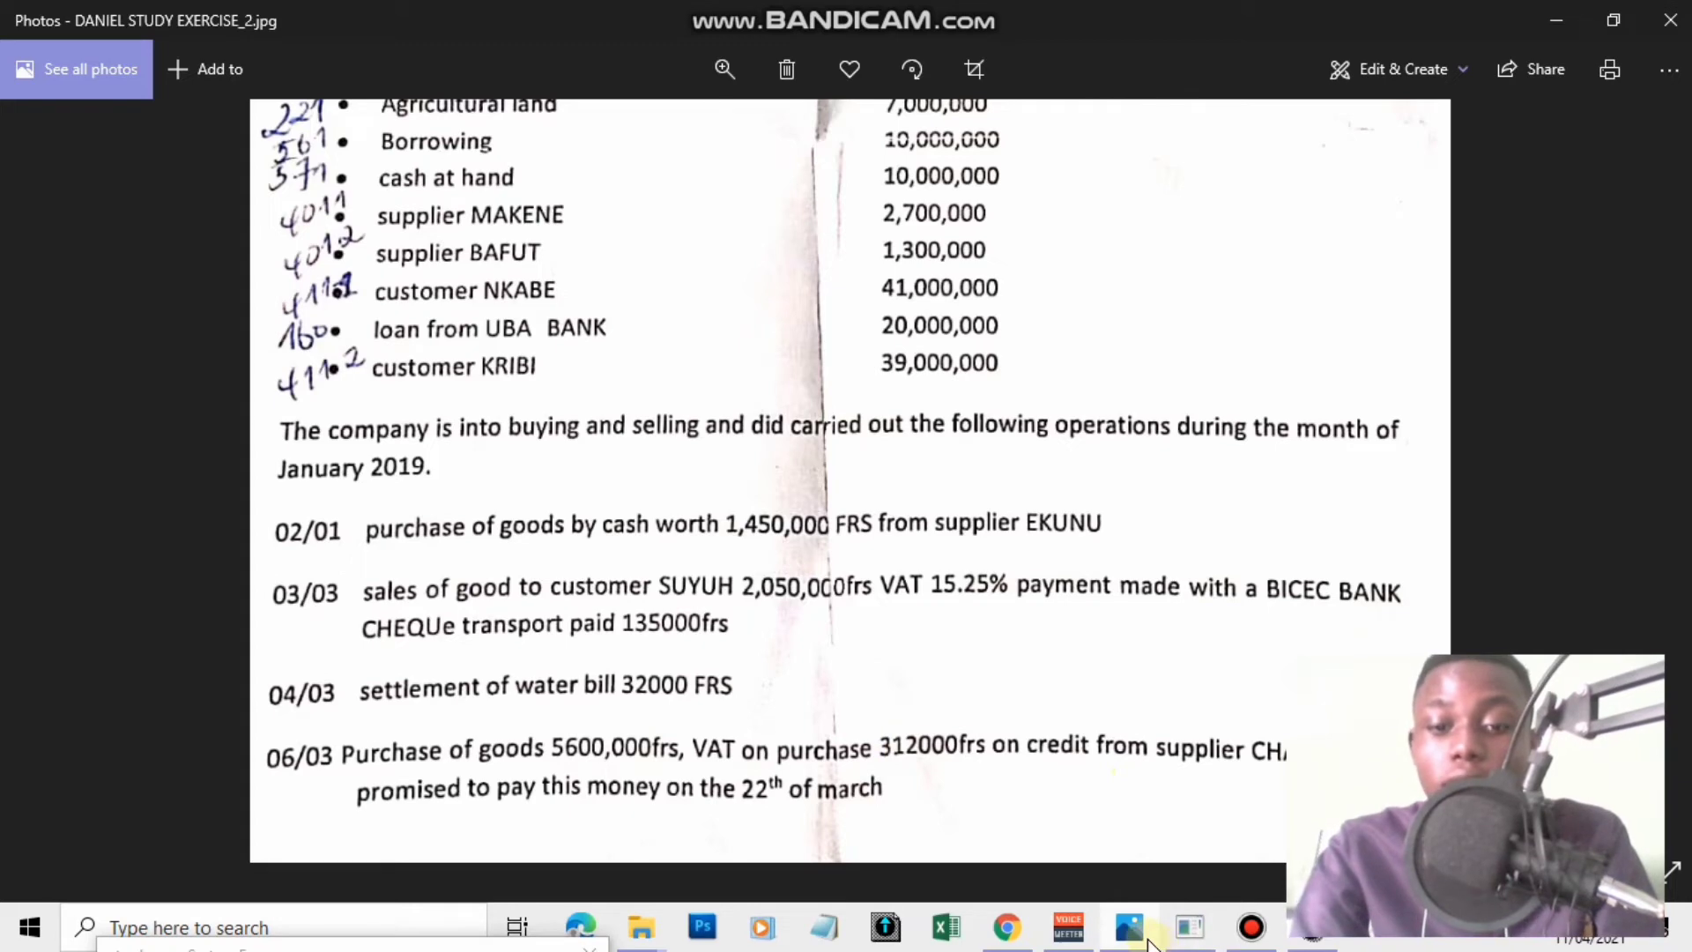
{"action": "mouse_move", "coordinate": [1148, 941]}
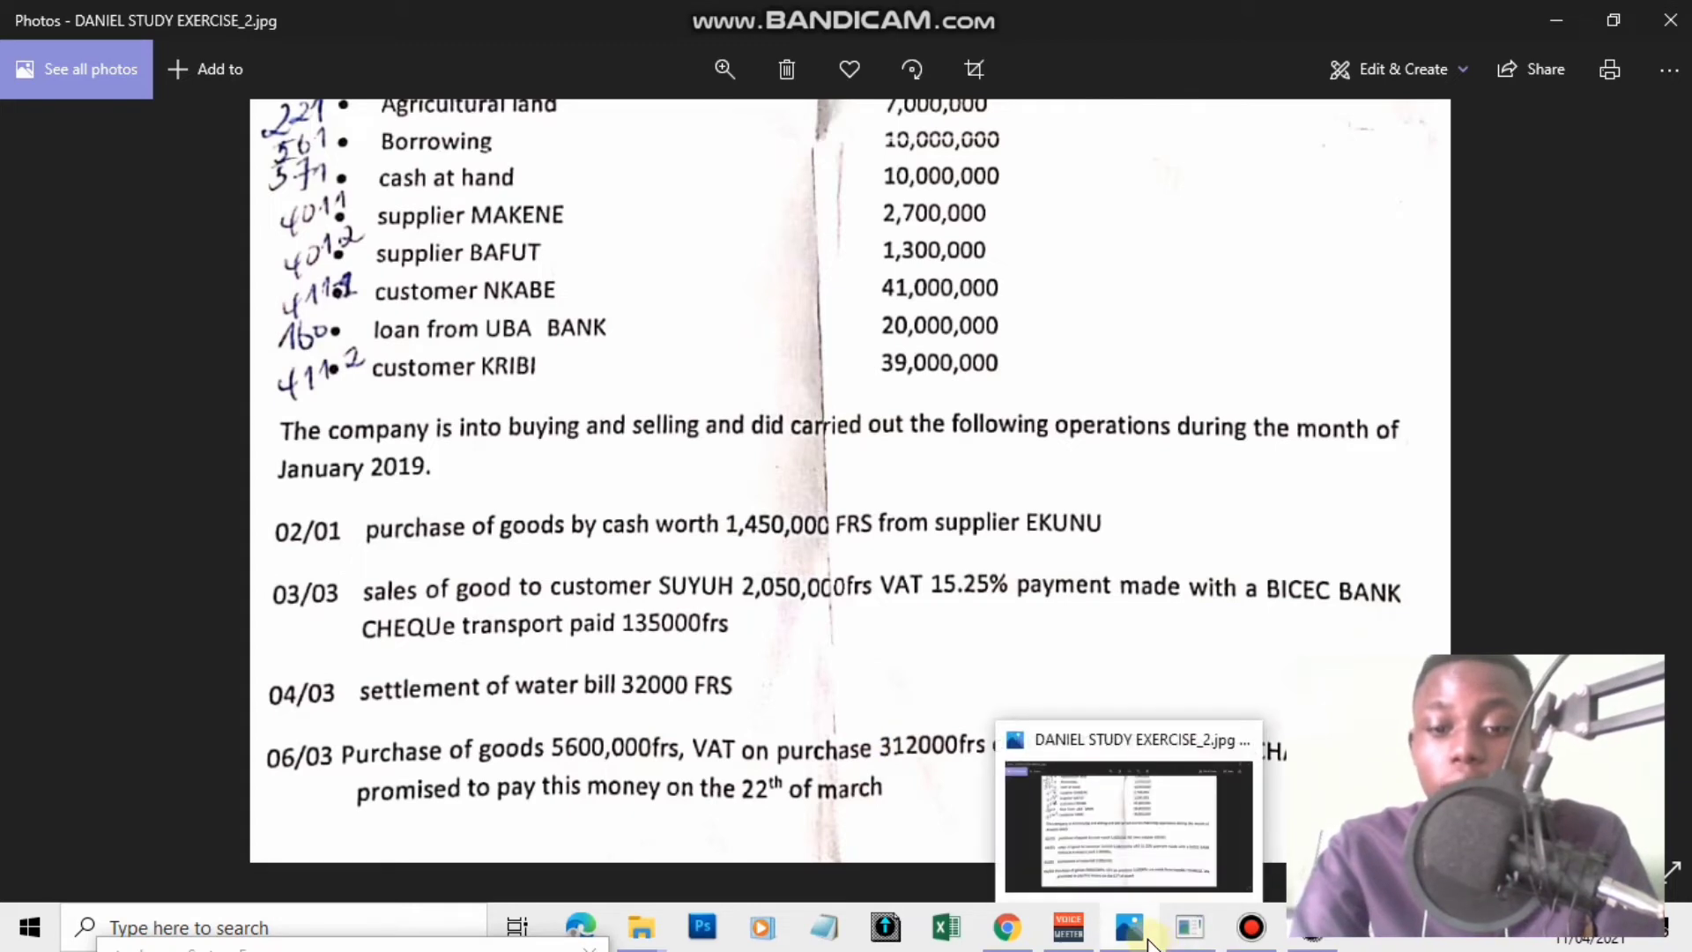
{"action": "left_click", "coordinate": [1307, 941]}
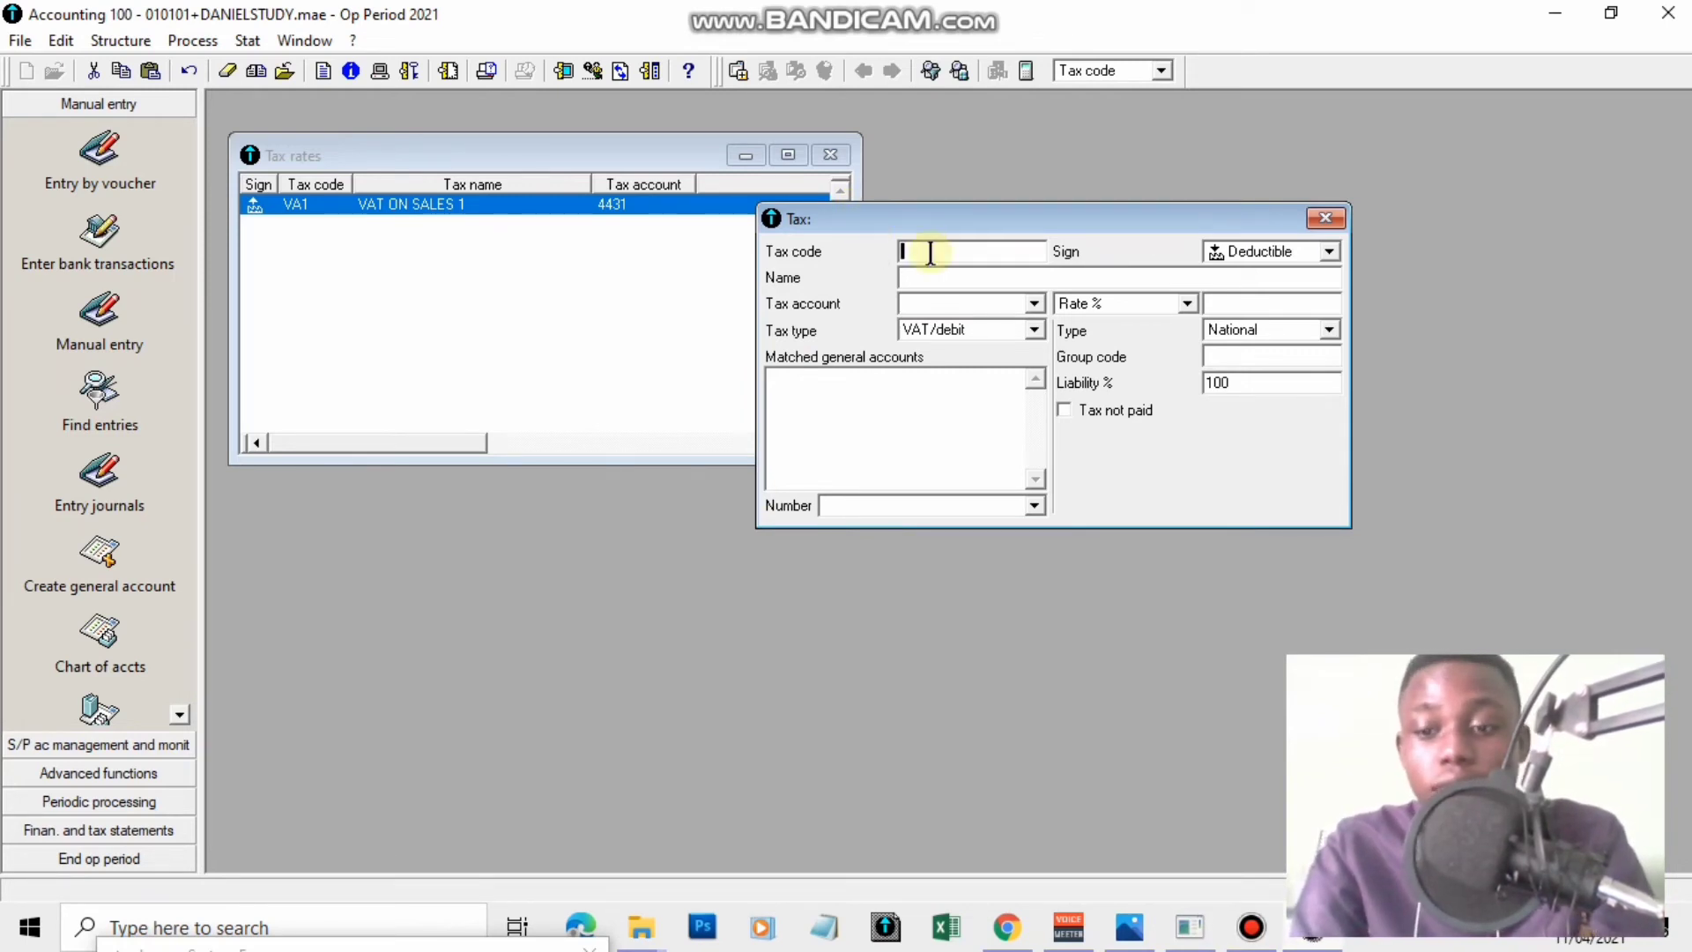
Enter VA2 as the new tax's code, keep its sign Deductible, and name it VAT ON PURCHASE 2.
{"action": "type", "text": "VA2"}
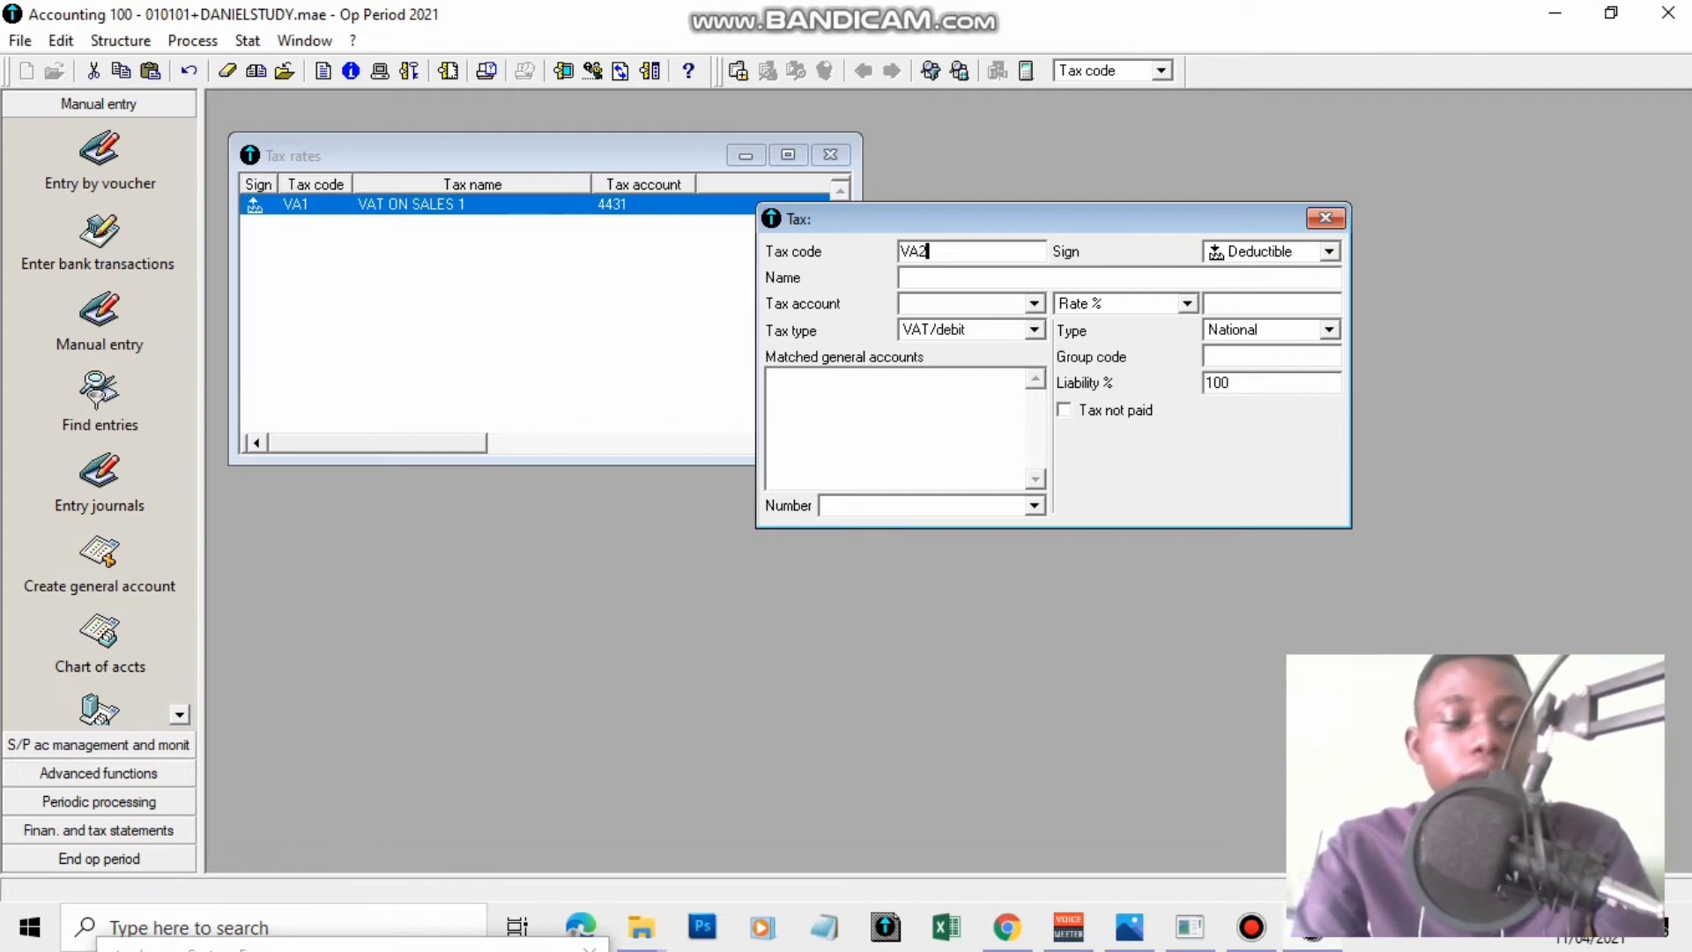
{"action": "key", "text": "Tab"}
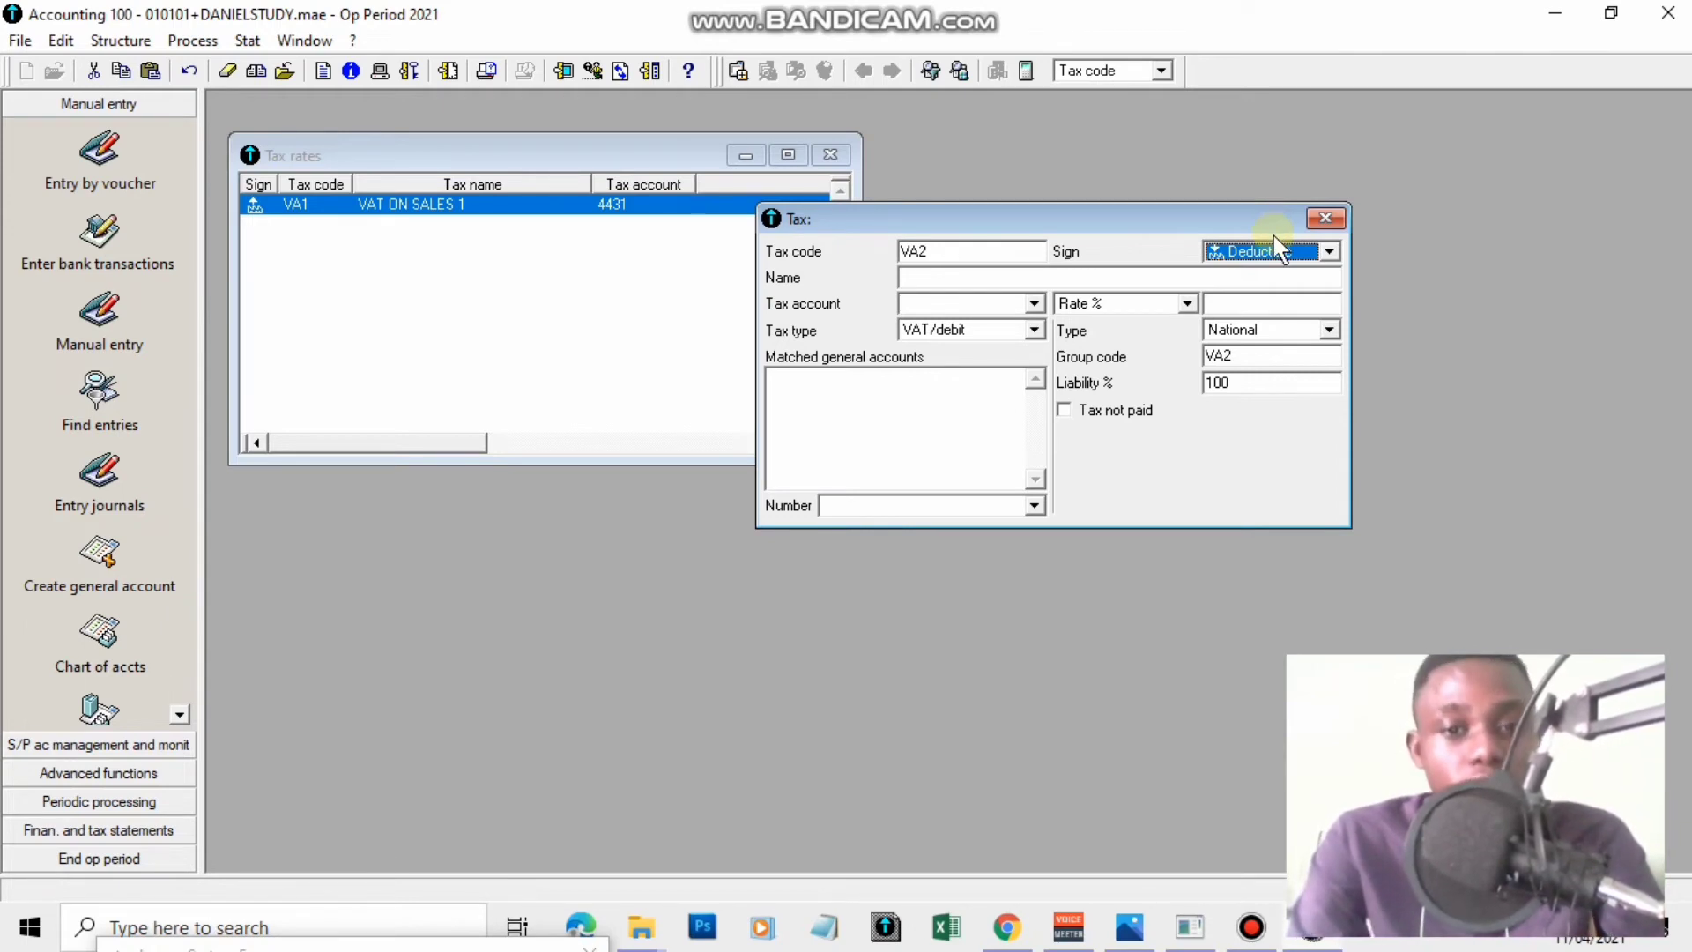
{"action": "key", "text": "Tab"}
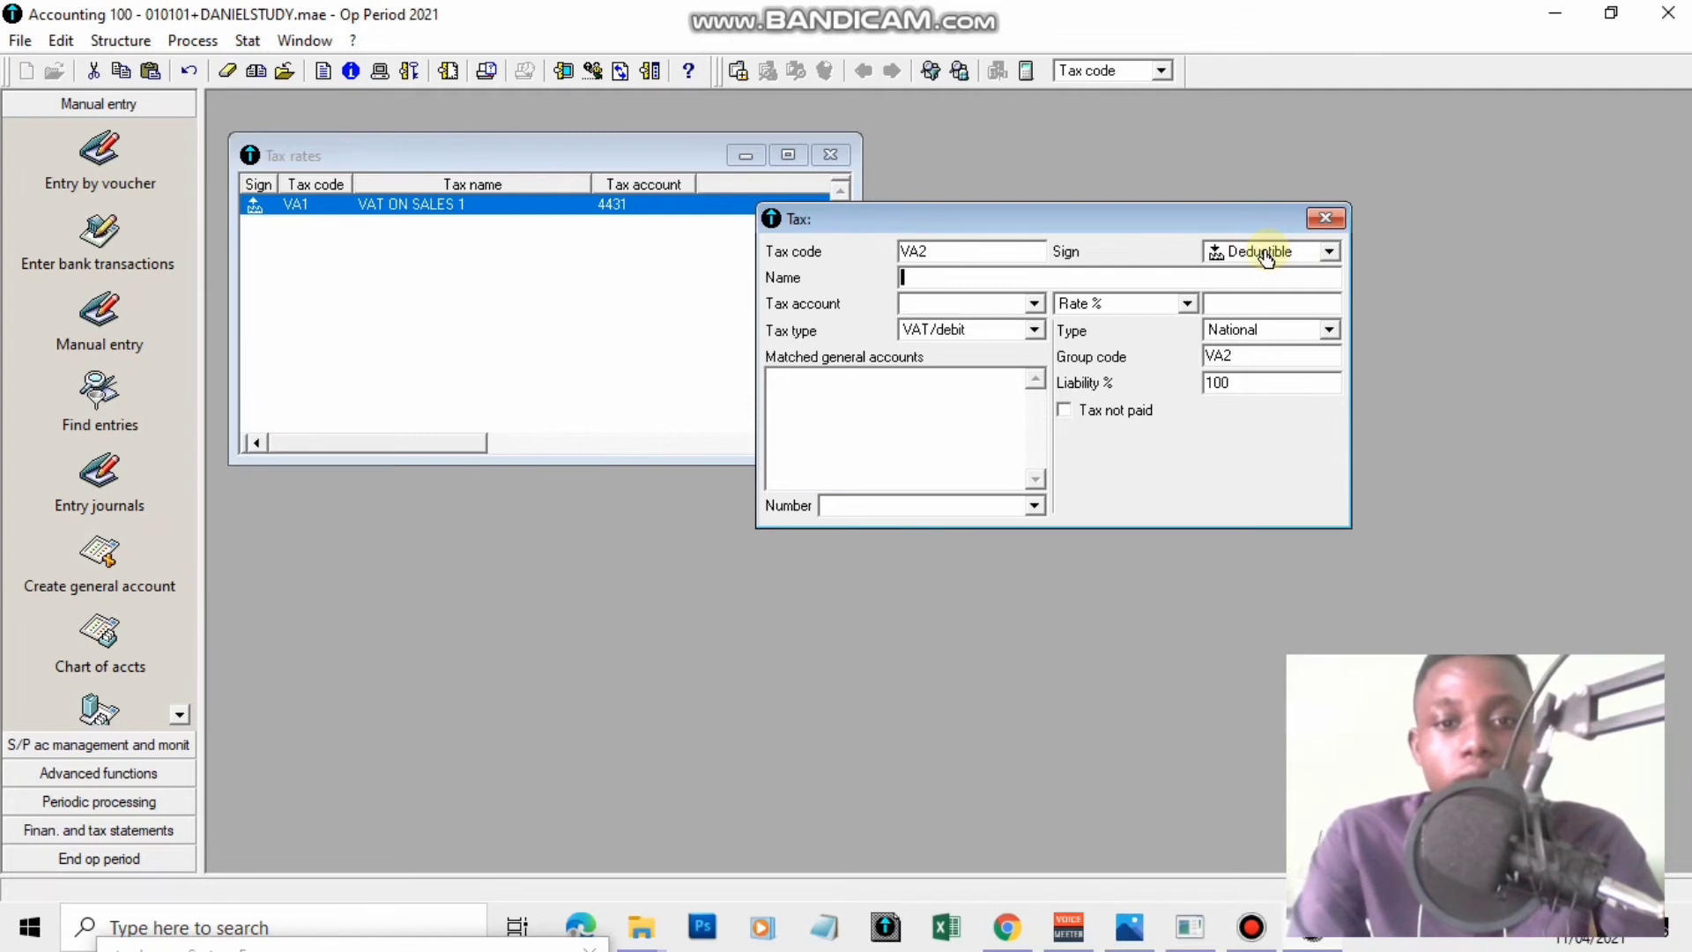
{"action": "type", "text": "V"}
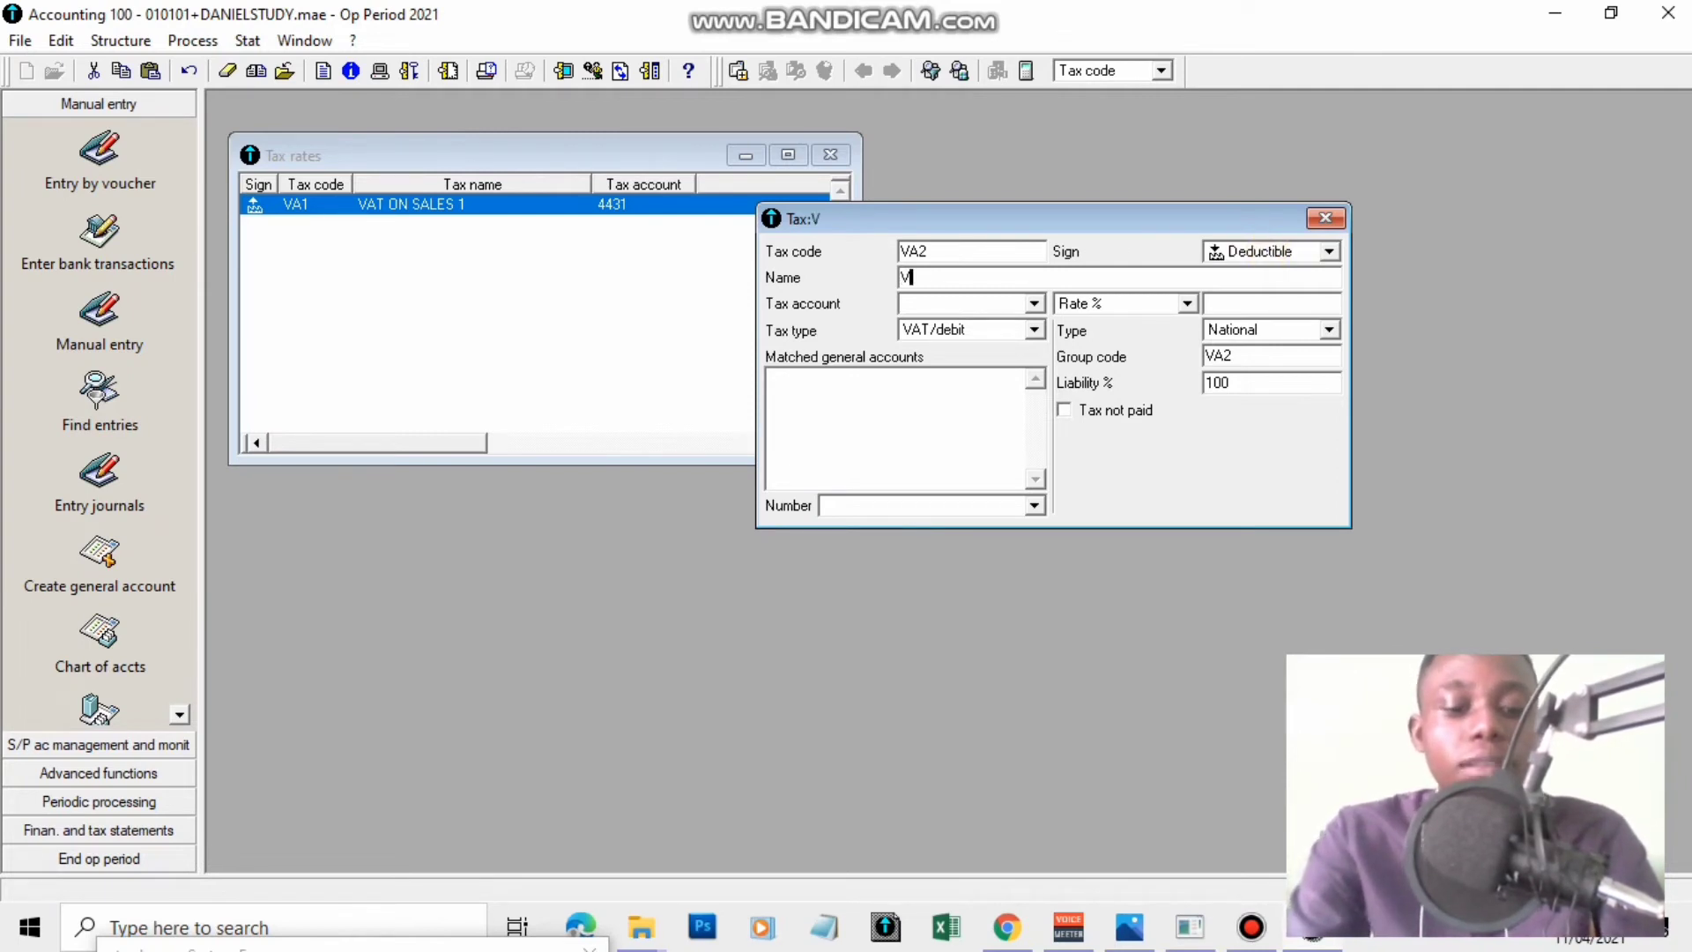
{"action": "type", "text": "AT ON PUR"}
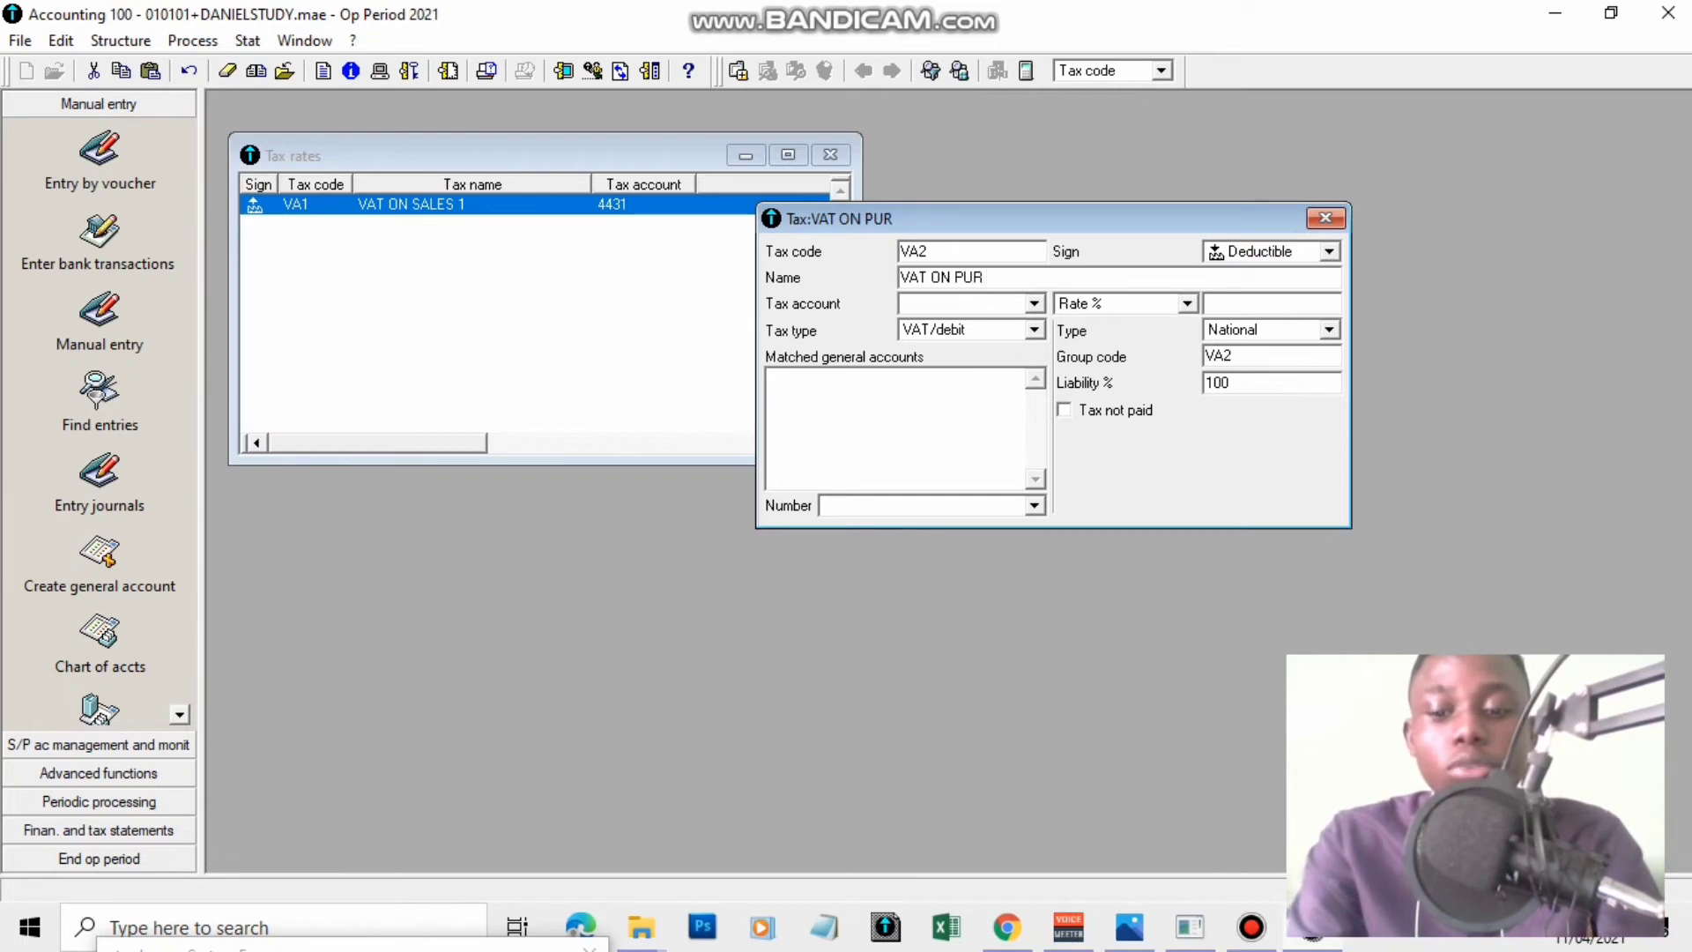
{"action": "type", "text": "CHASE 2"}
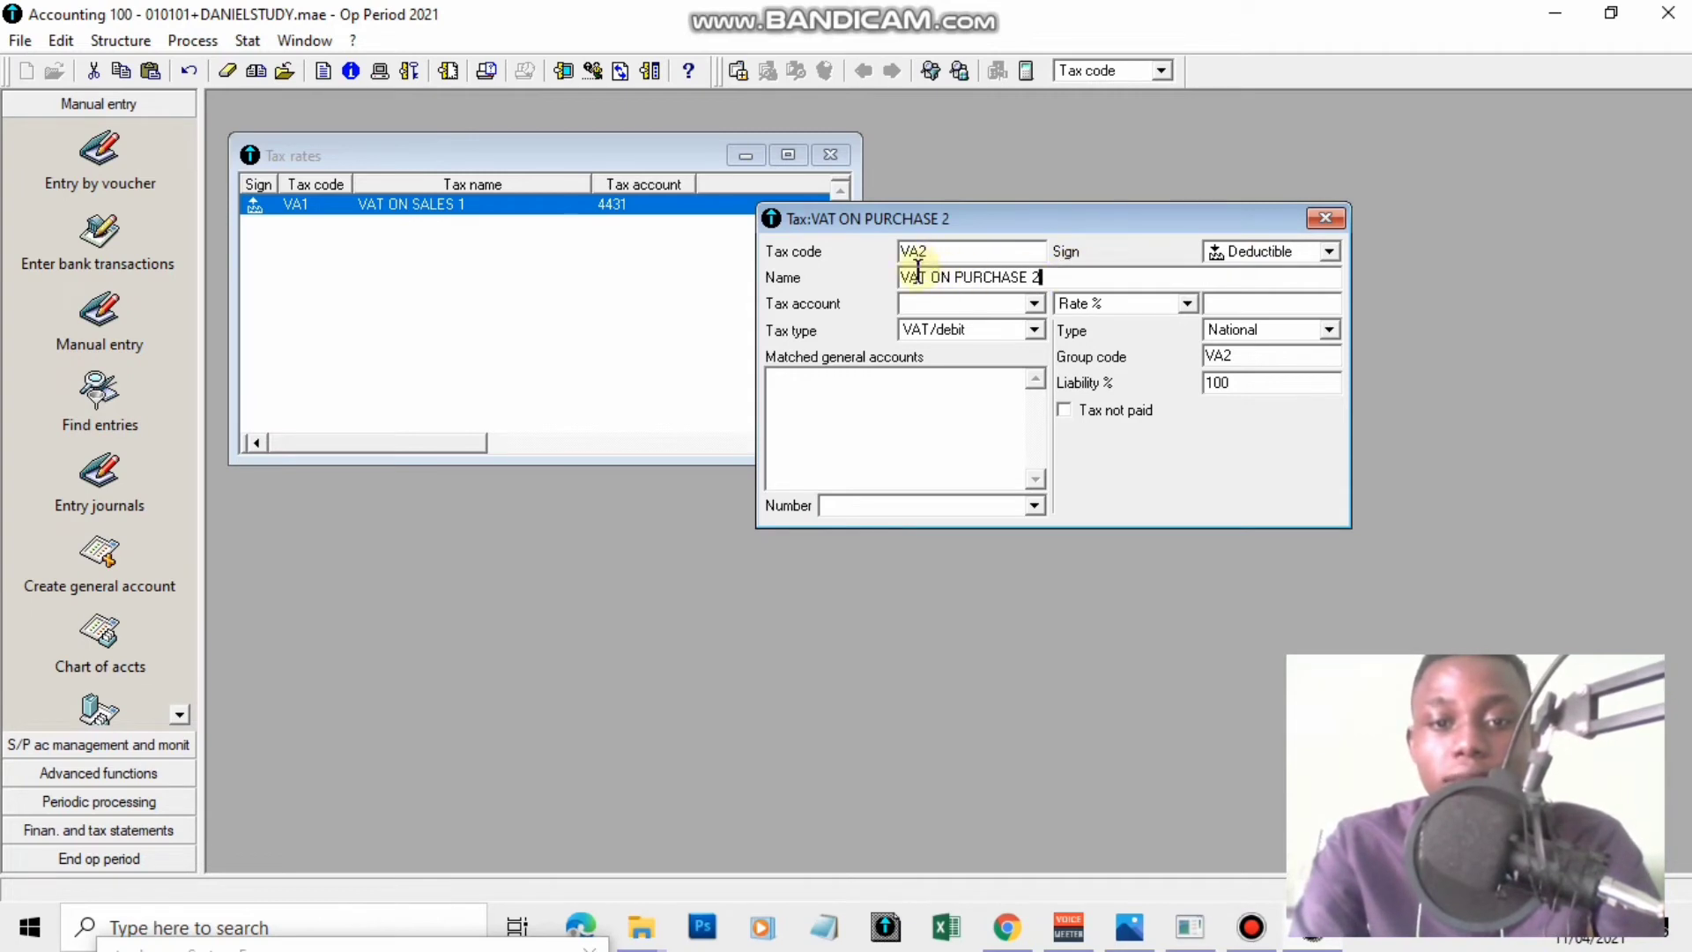
{"action": "key", "text": "Tab"}
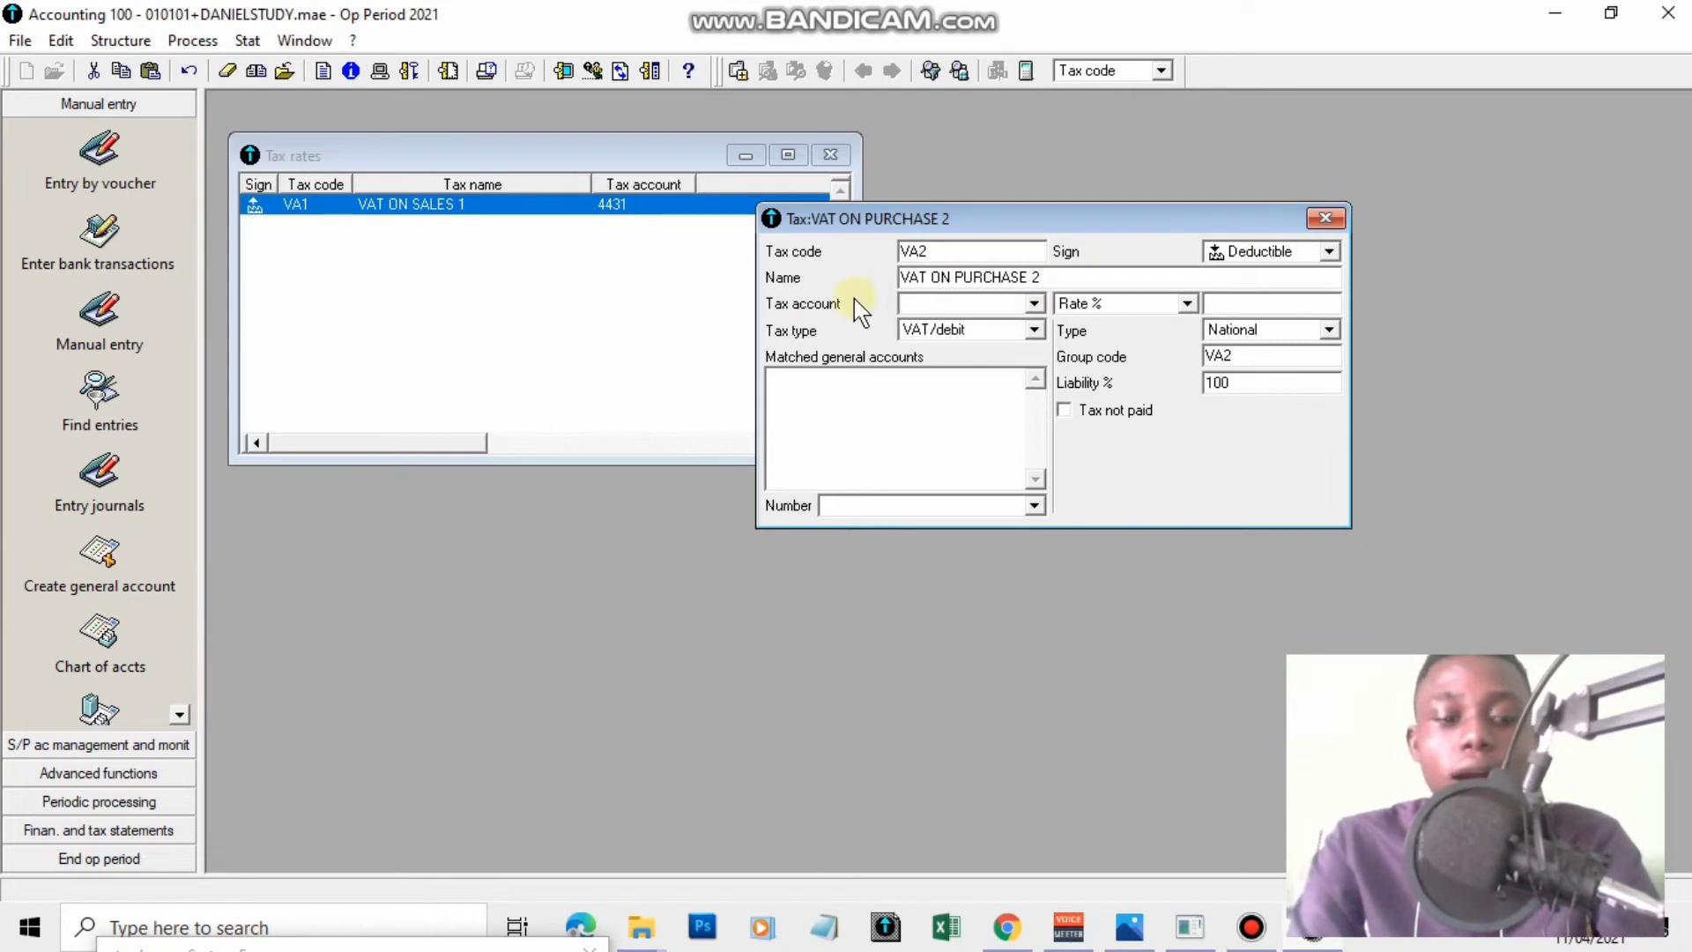
Set the tax account of the VA2 tax to 4451 and keep its tax type as VAT/debit.
{"action": "type", "text": "445"}
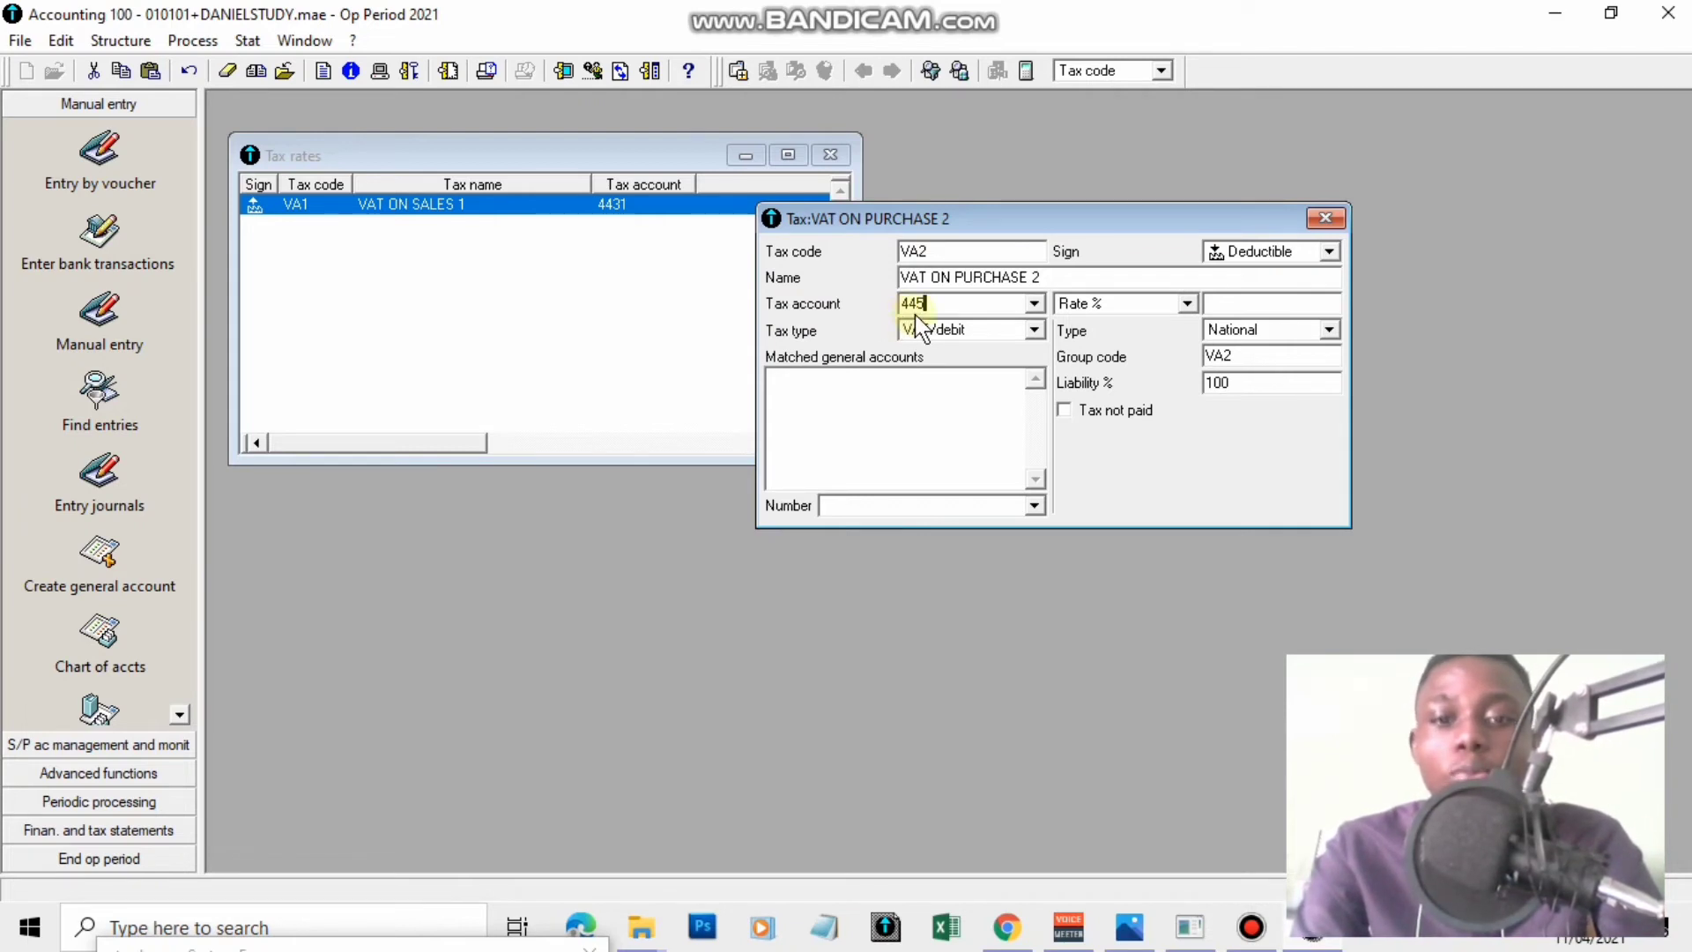
{"action": "type", "text": "1"}
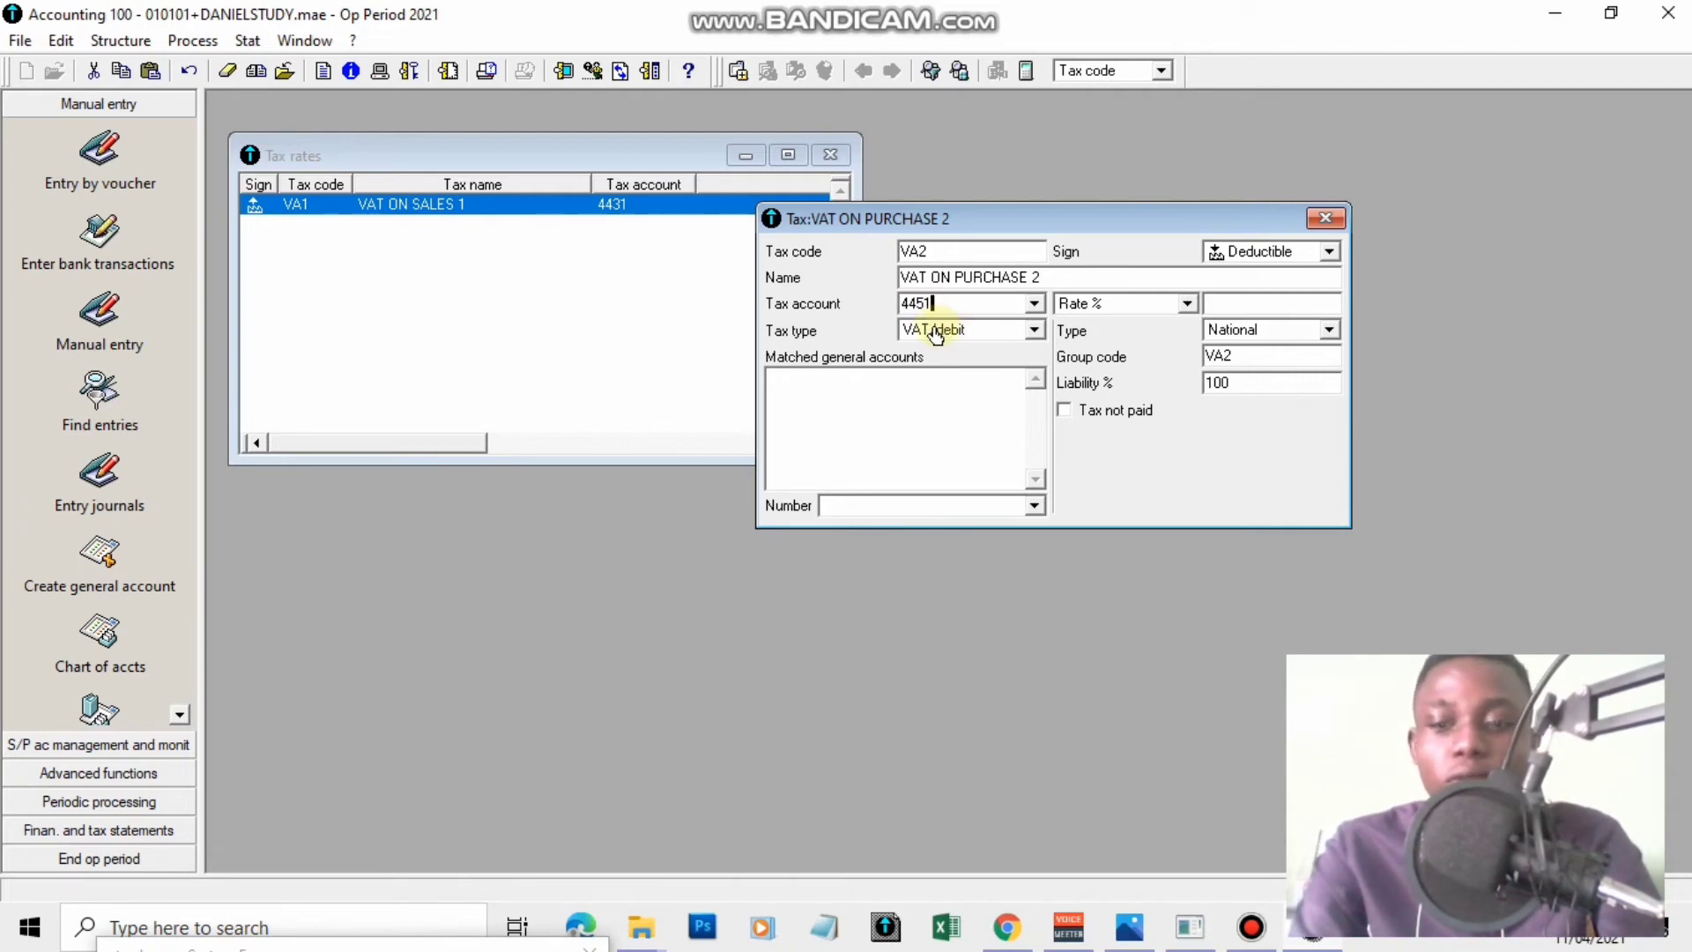
{"action": "key", "text": "Tab"}
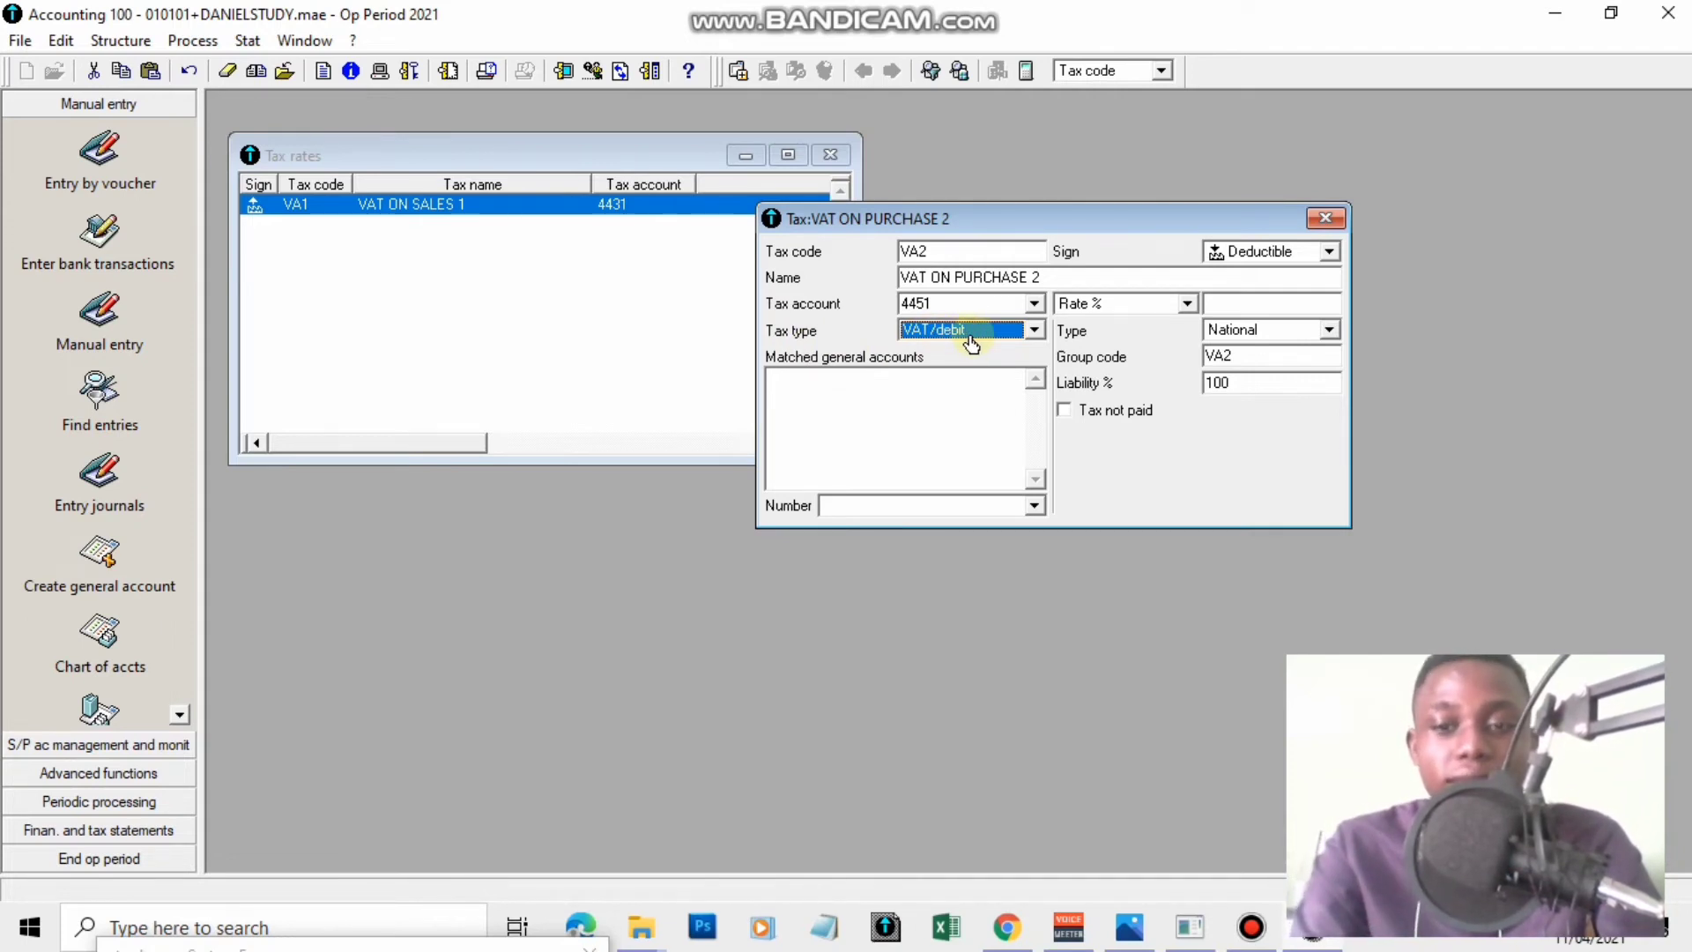
{"action": "key", "text": "Tab"}
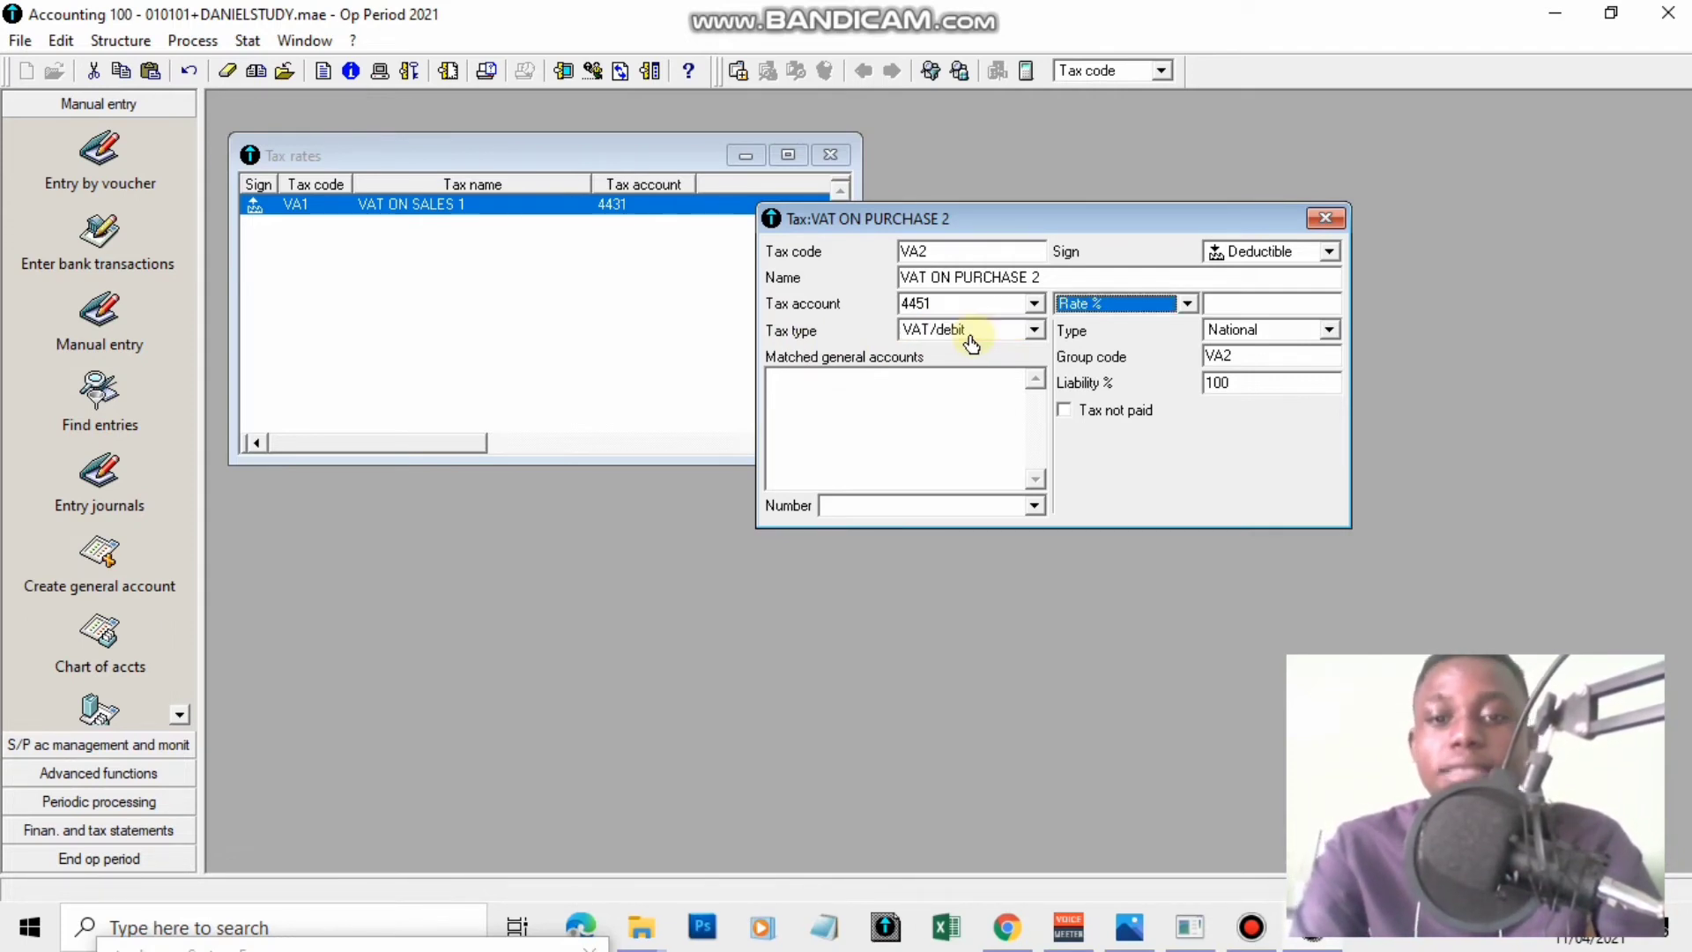
Change the VA2 tax's calculation basis to Amount FF and set the amount to 312000.
{"action": "left_click", "coordinate": [1187, 305]}
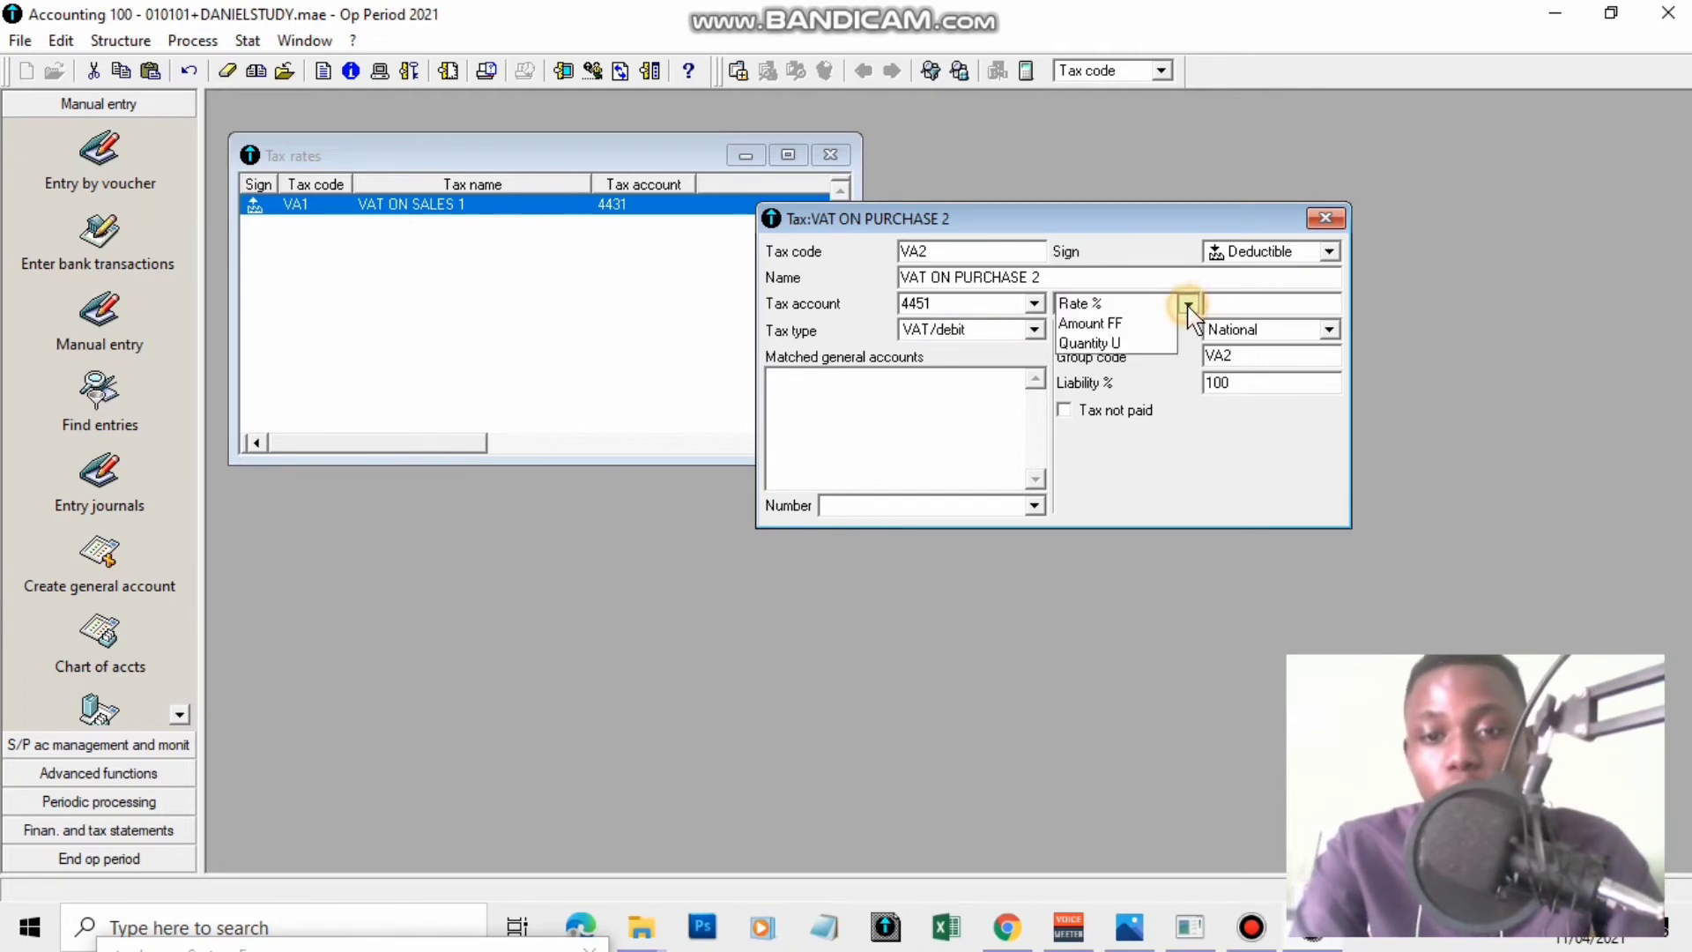
{"action": "left_click", "coordinate": [1140, 323]}
{"action": "type", "text": "3"}
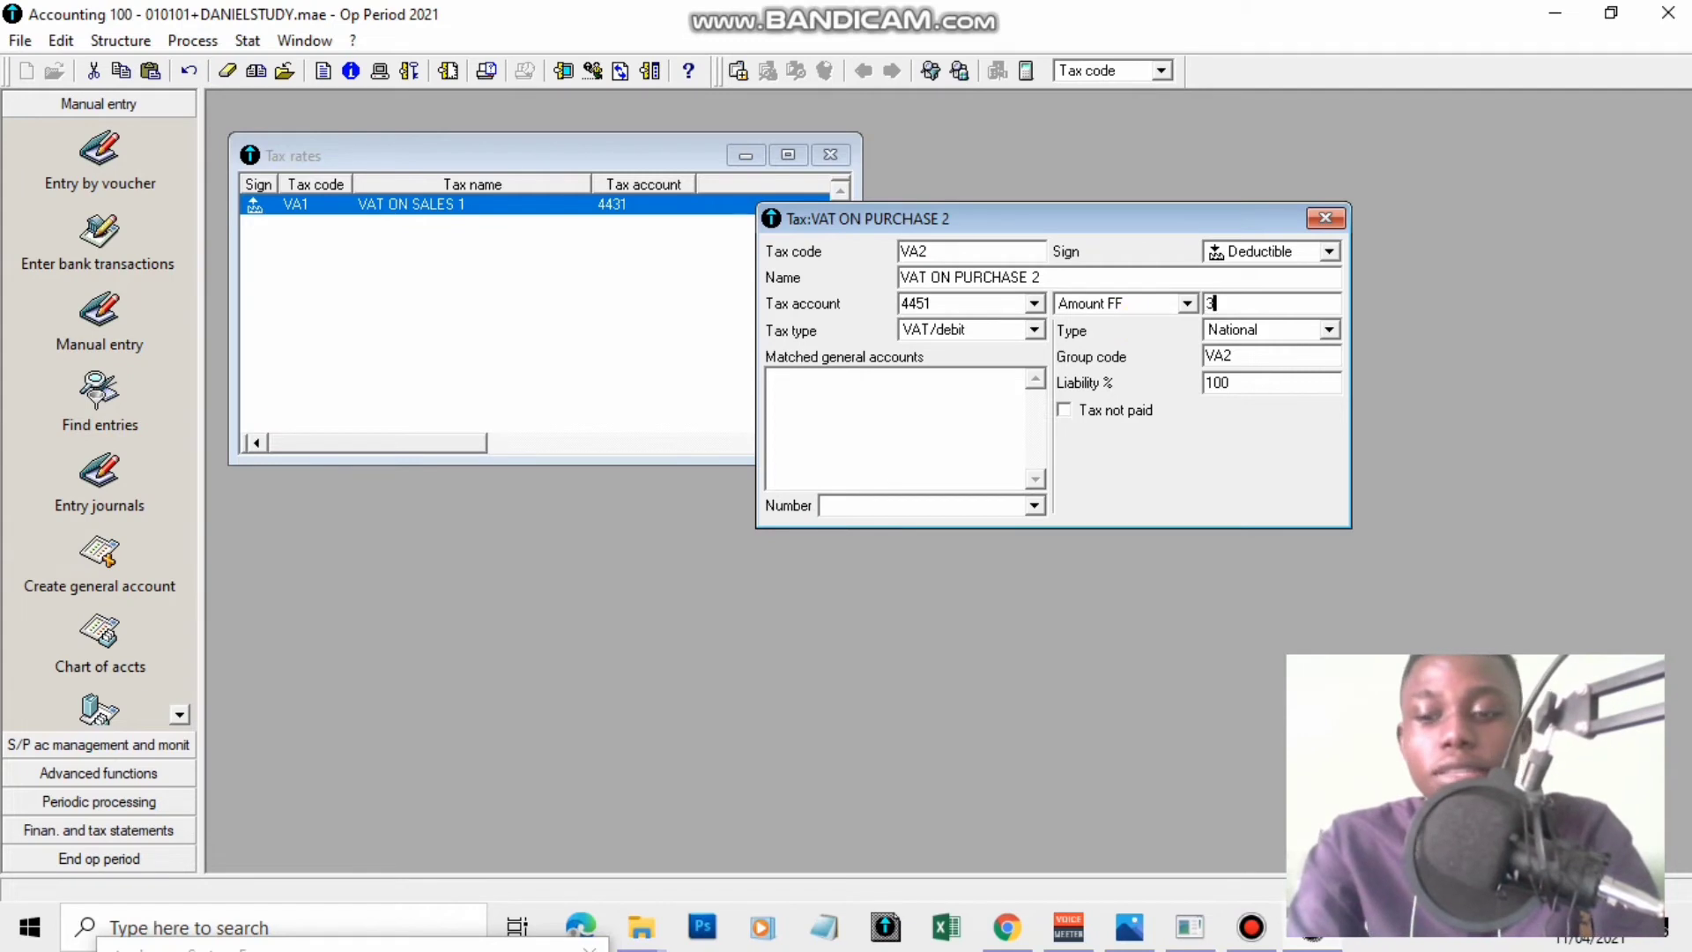
{"action": "type", "text": "1200"}
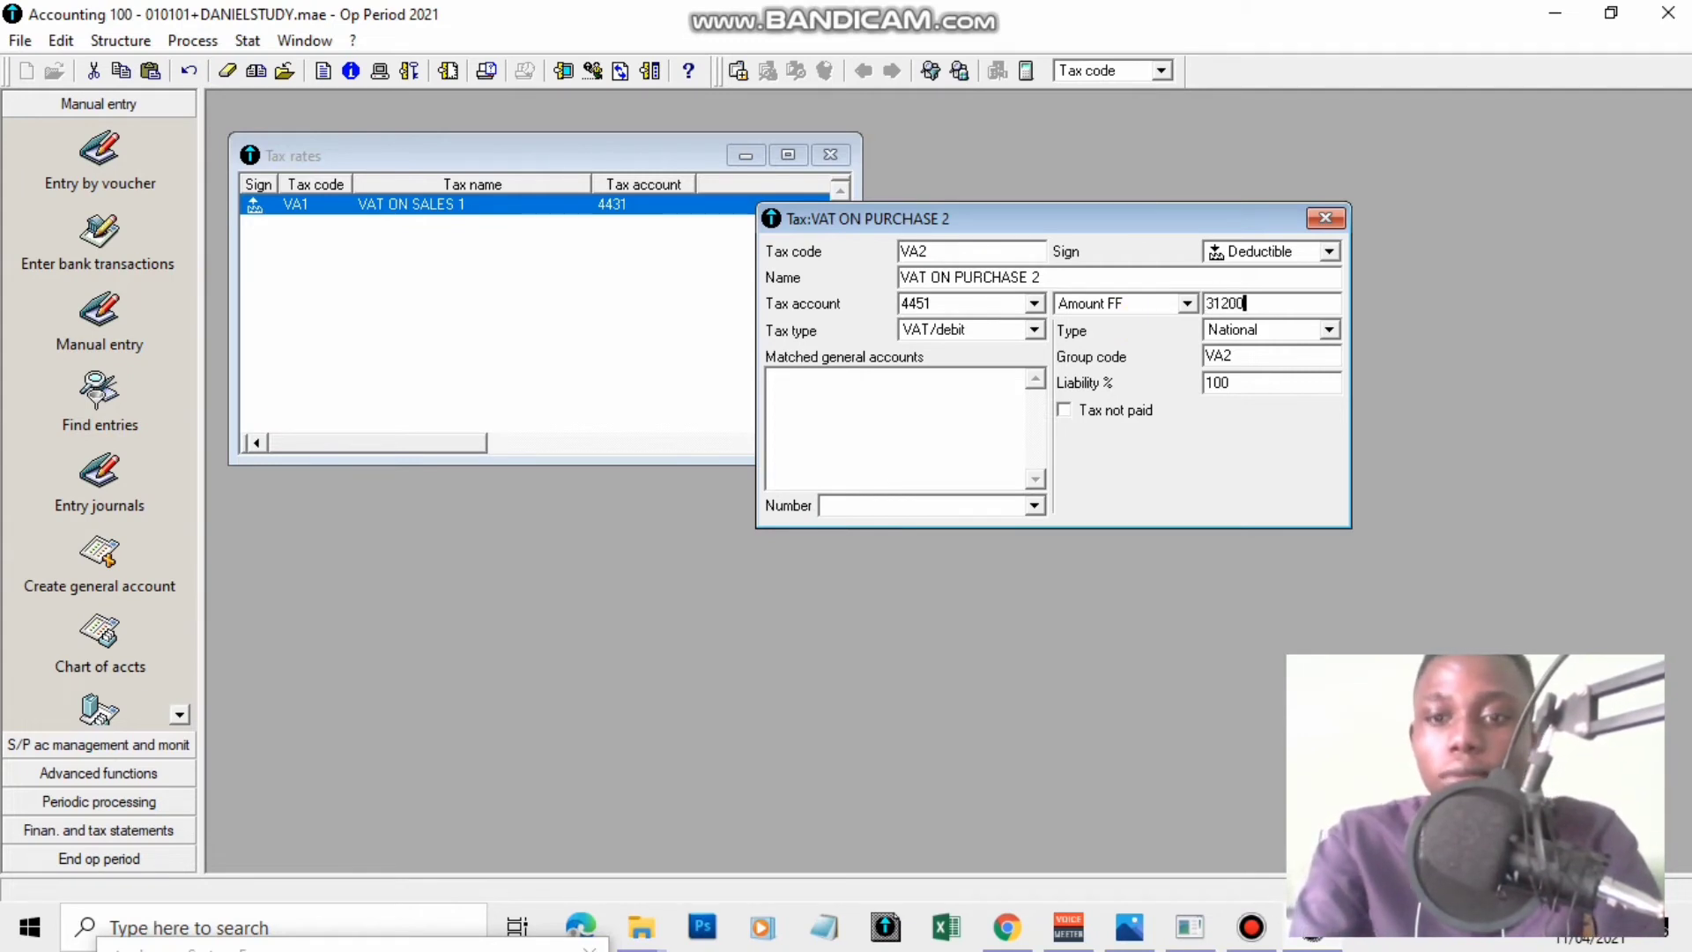
{"action": "type", "text": "0"}
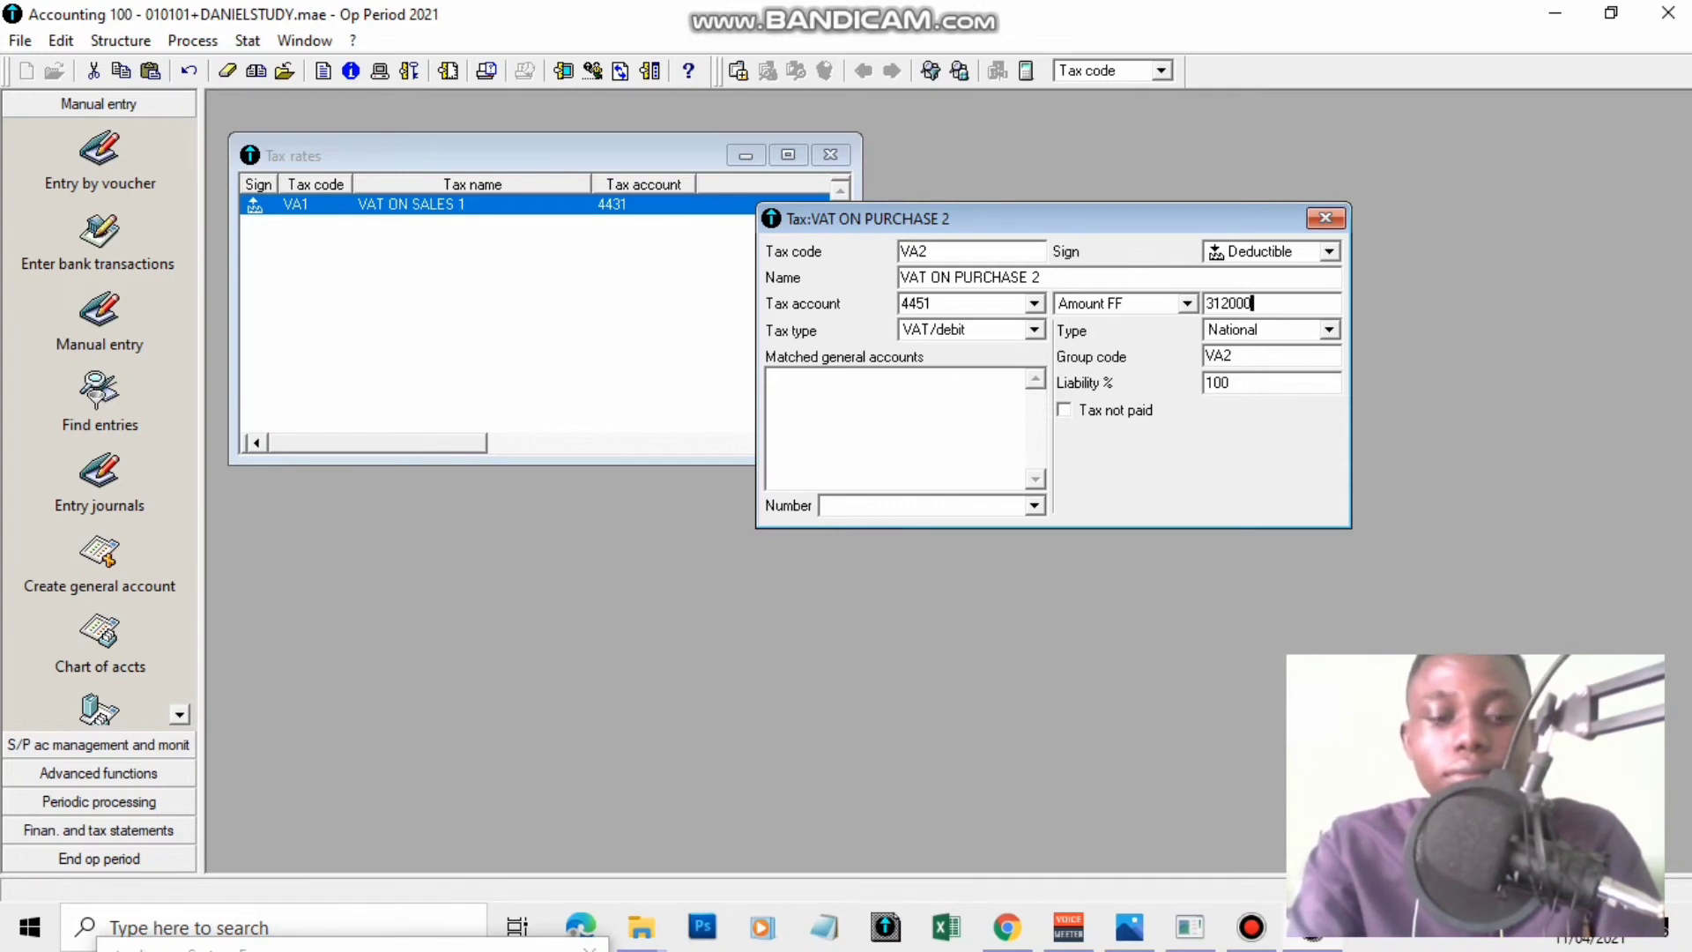
{"action": "key", "text": "Tab"}
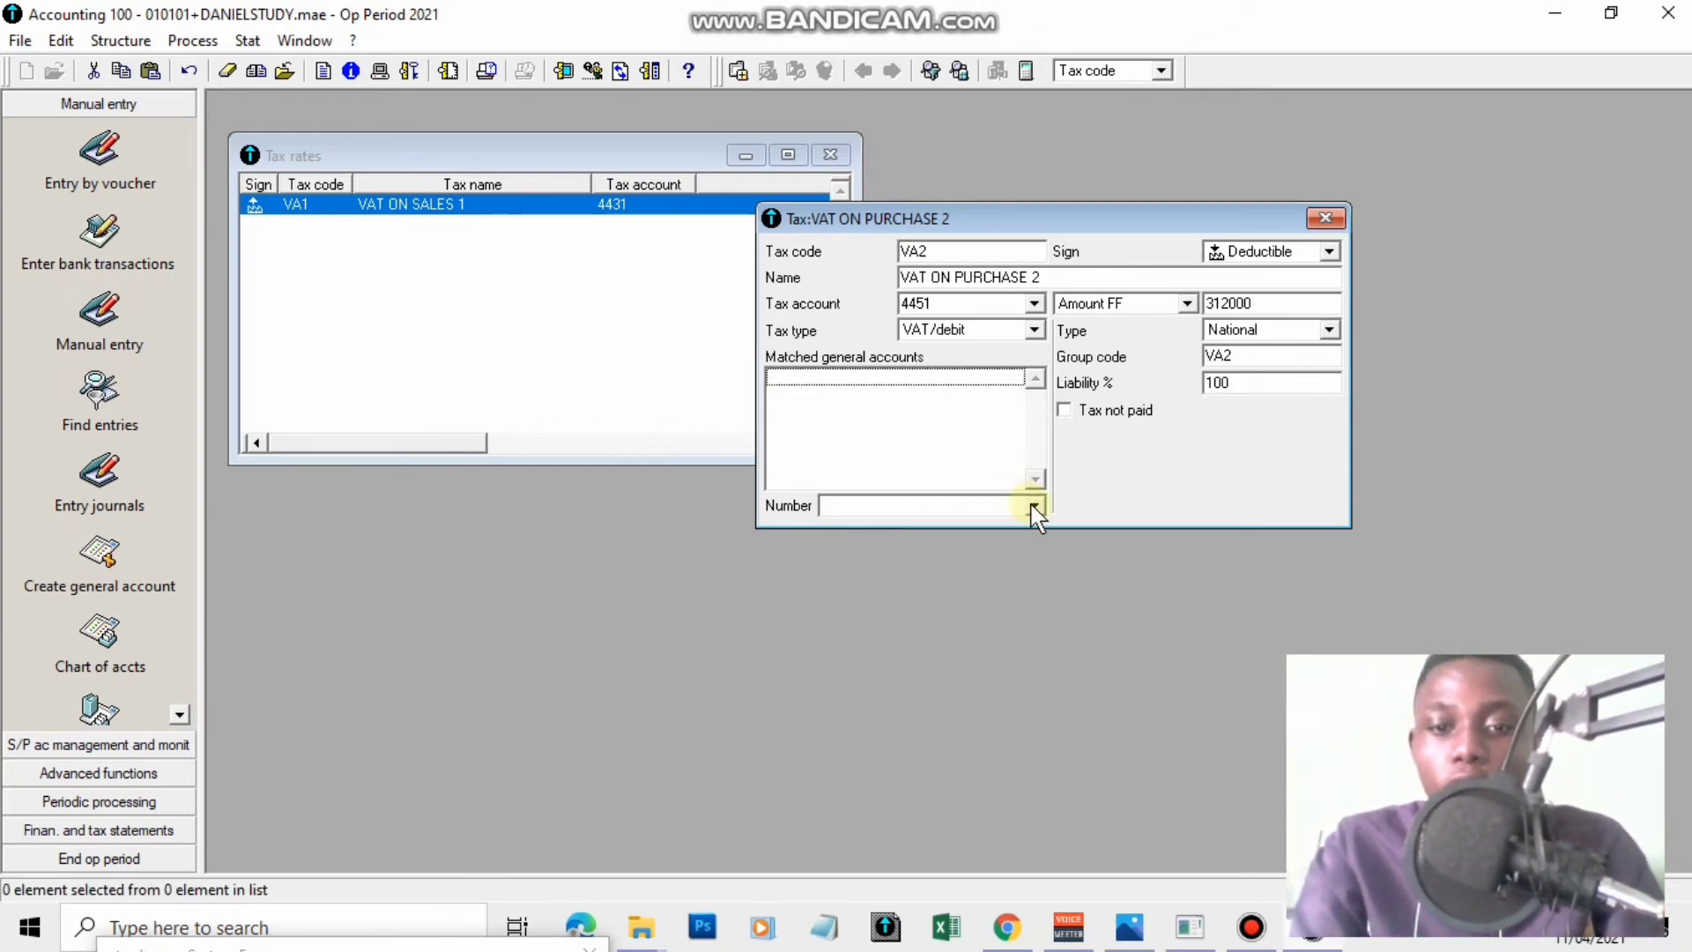
Choose 601 PURCHASE OF GOODS as the general account matched to the VA2 tax and submit the tax record.
{"action": "left_click", "coordinate": [1034, 506]}
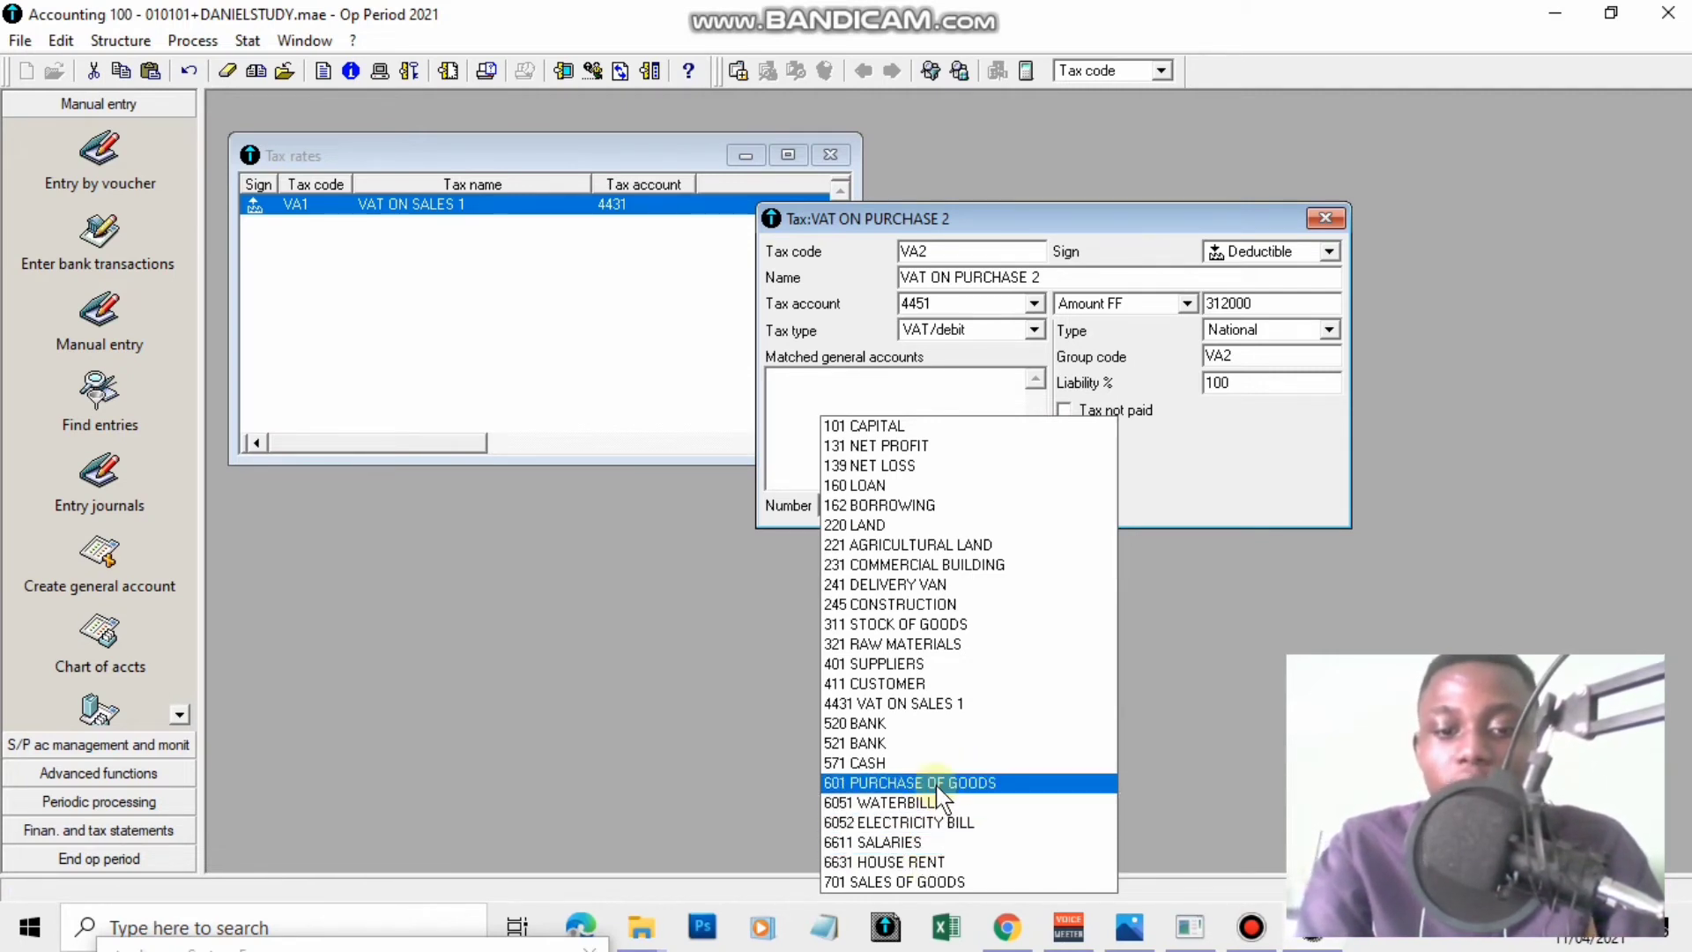
{"action": "left_click", "coordinate": [863, 784]}
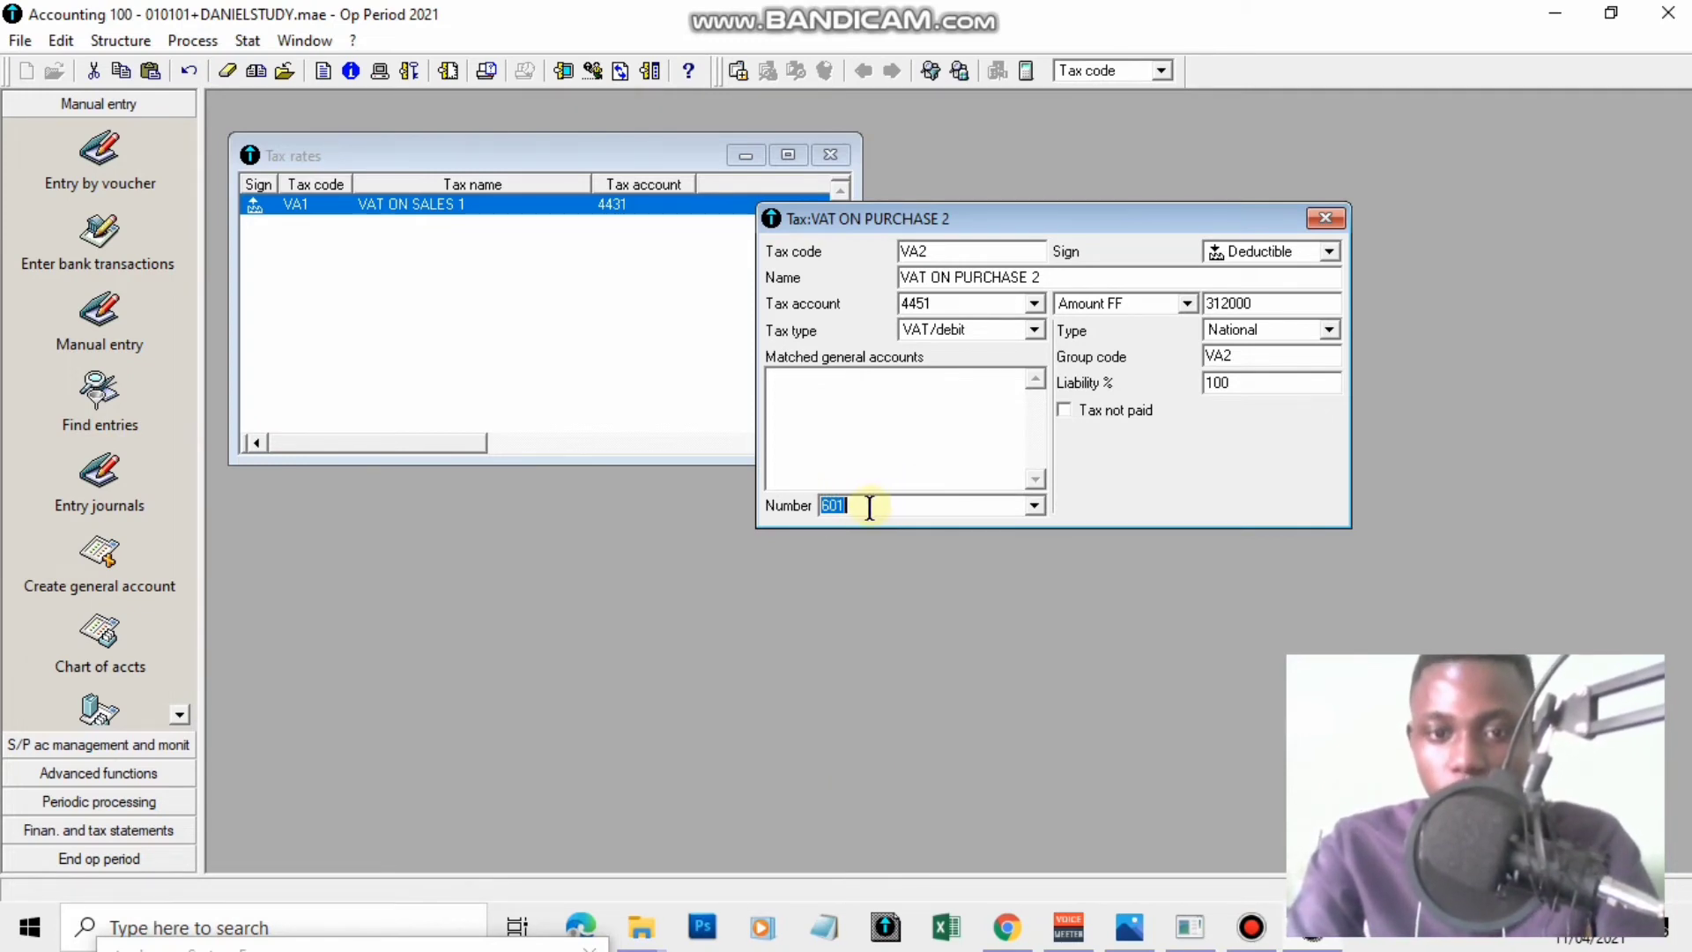
{"action": "key", "text": "Return"}
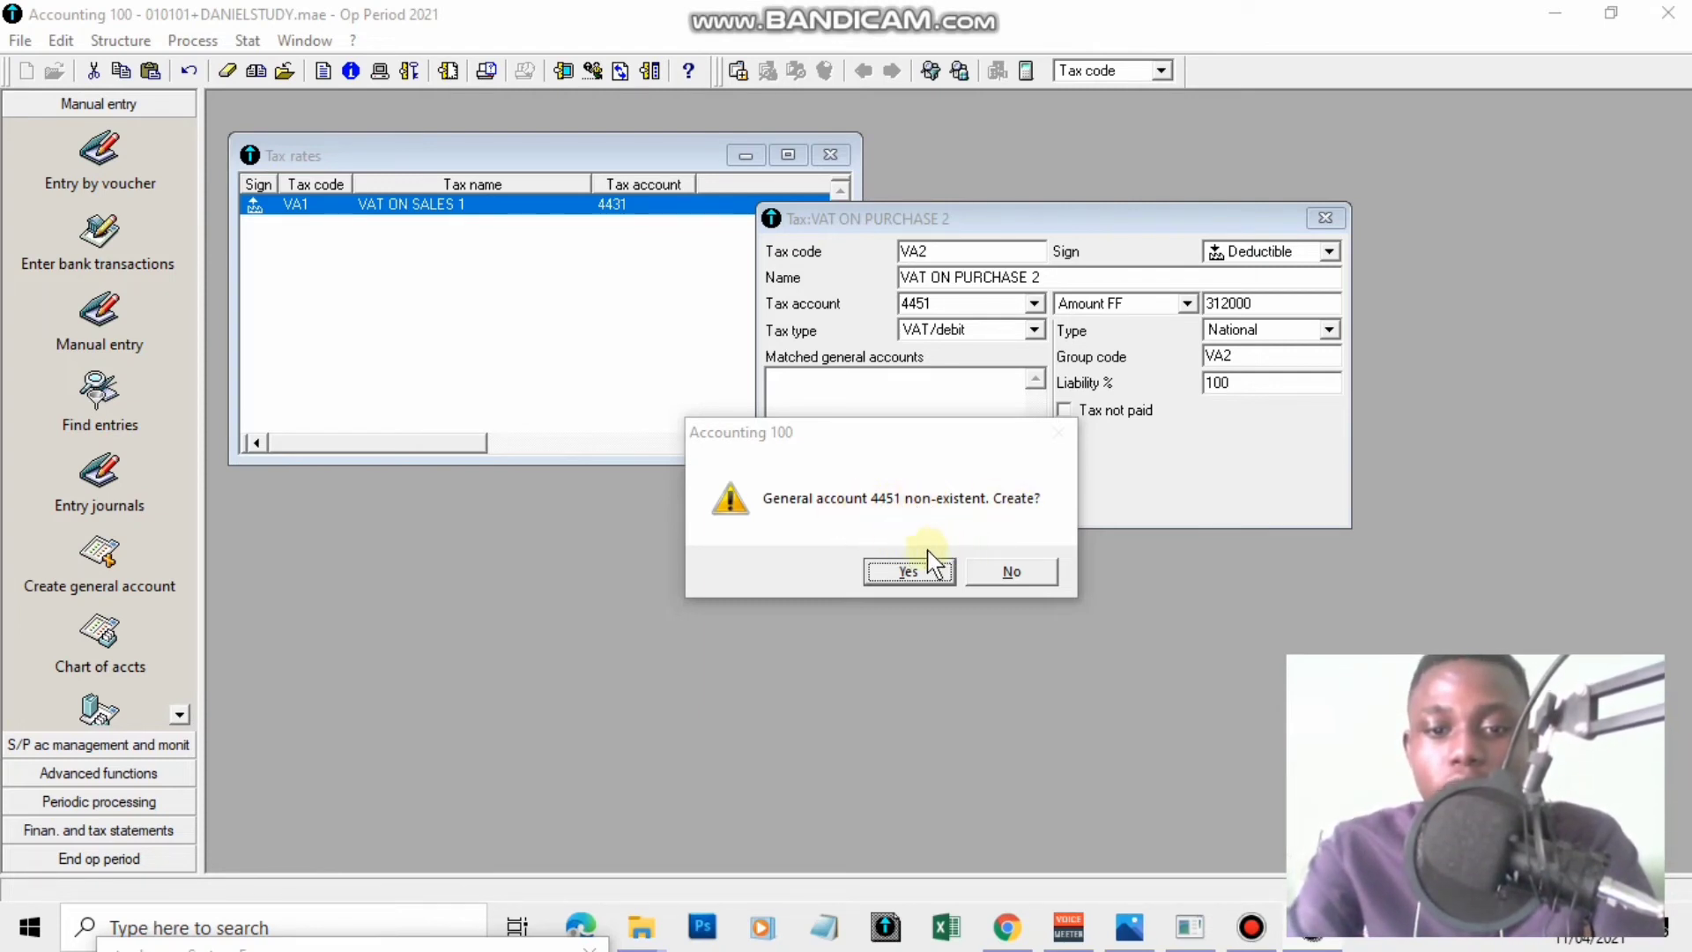
Create general account 4451 with VAT ON PURCHASE 2 as both its name and its classification.
{"action": "left_click", "coordinate": [908, 573]}
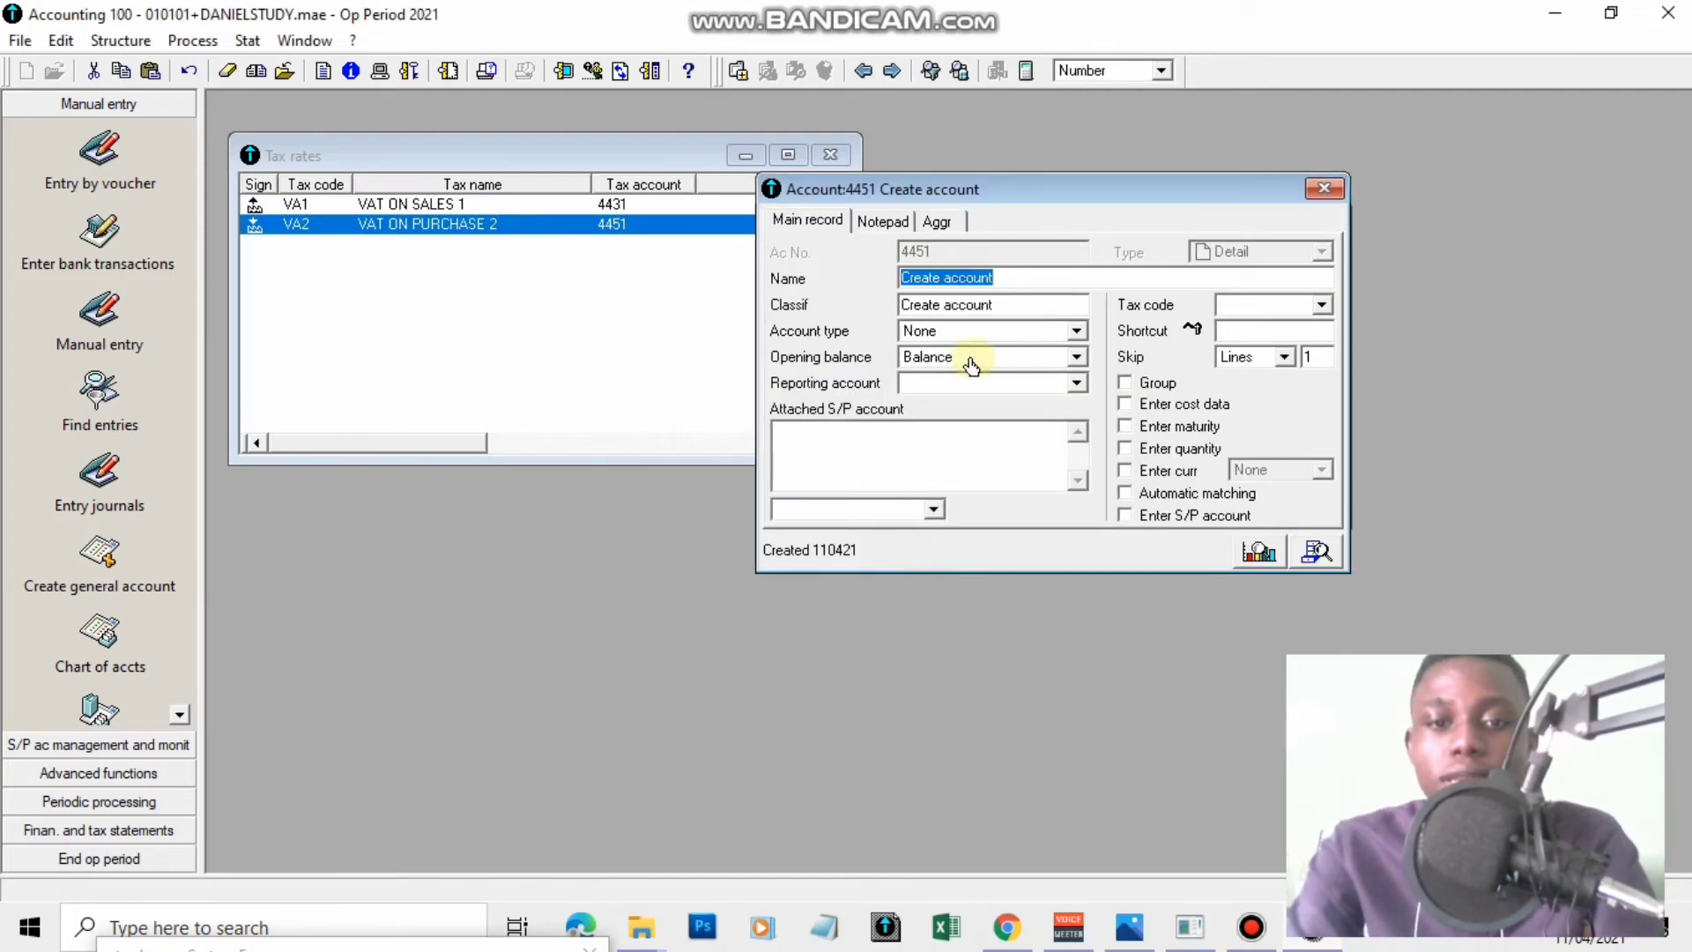
{"action": "left_click_drag", "start_coordinate": [1010, 200], "coordinate": [658, 404]}
{"action": "type", "text": "VA"}
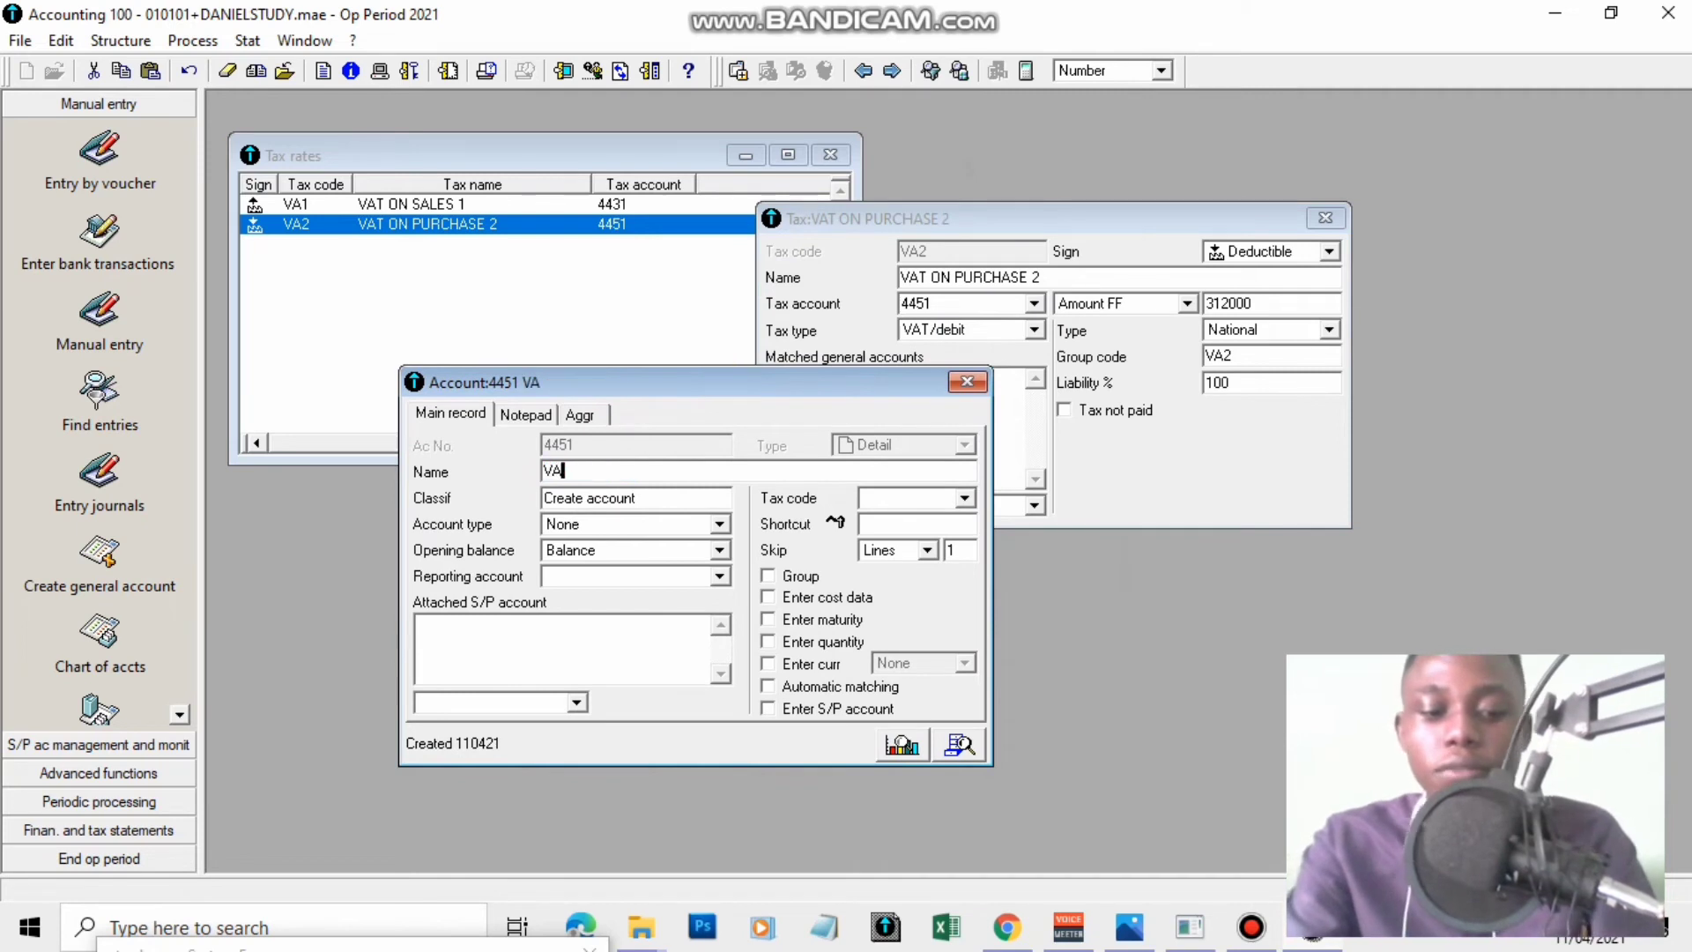
{"action": "type", "text": "T ON P"}
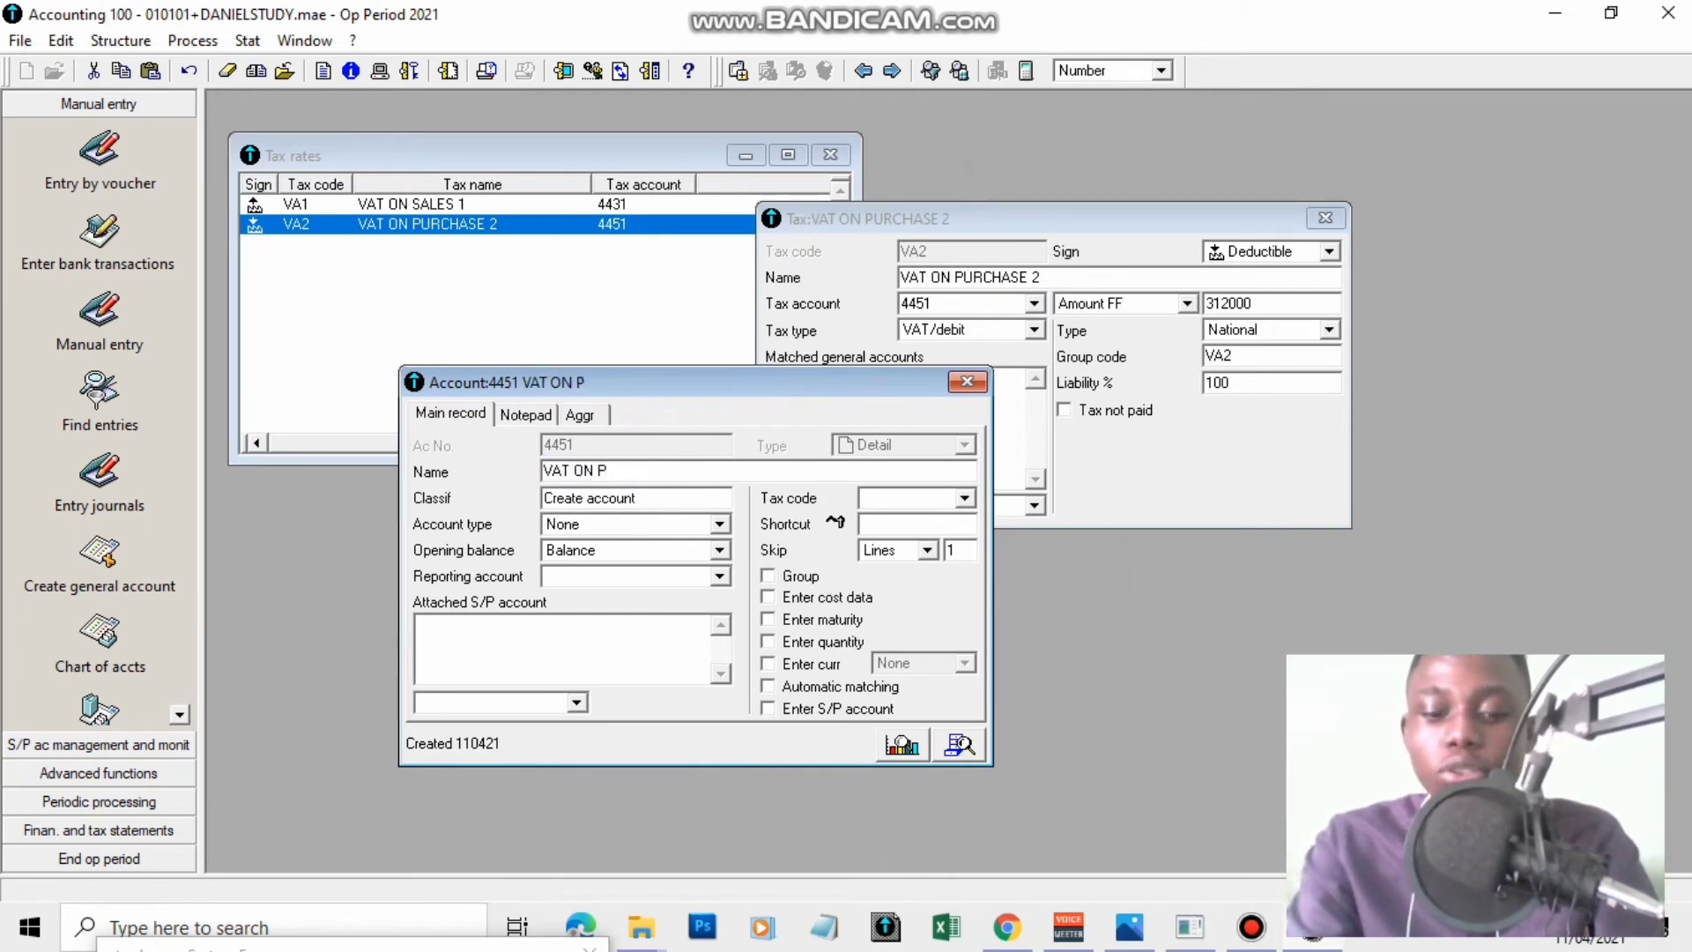
{"action": "type", "text": "URCCH"}
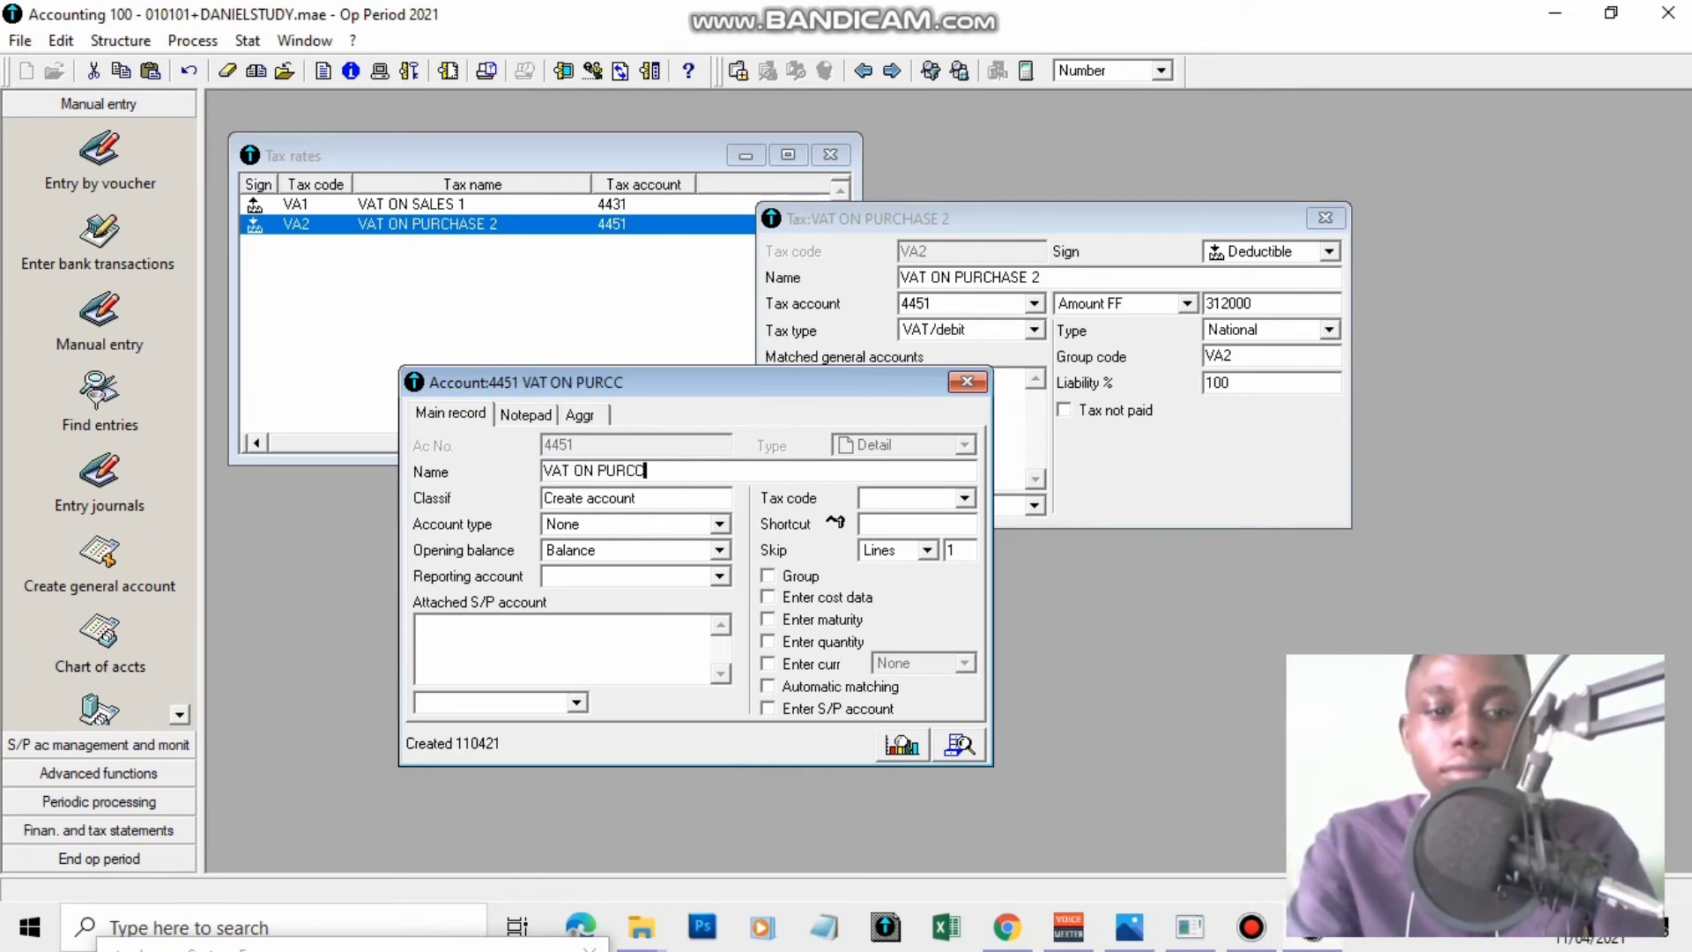
{"action": "key", "text": "BackSpace"}
{"action": "key", "text": "BackSpace"}
{"action": "type", "text": "HAS"}
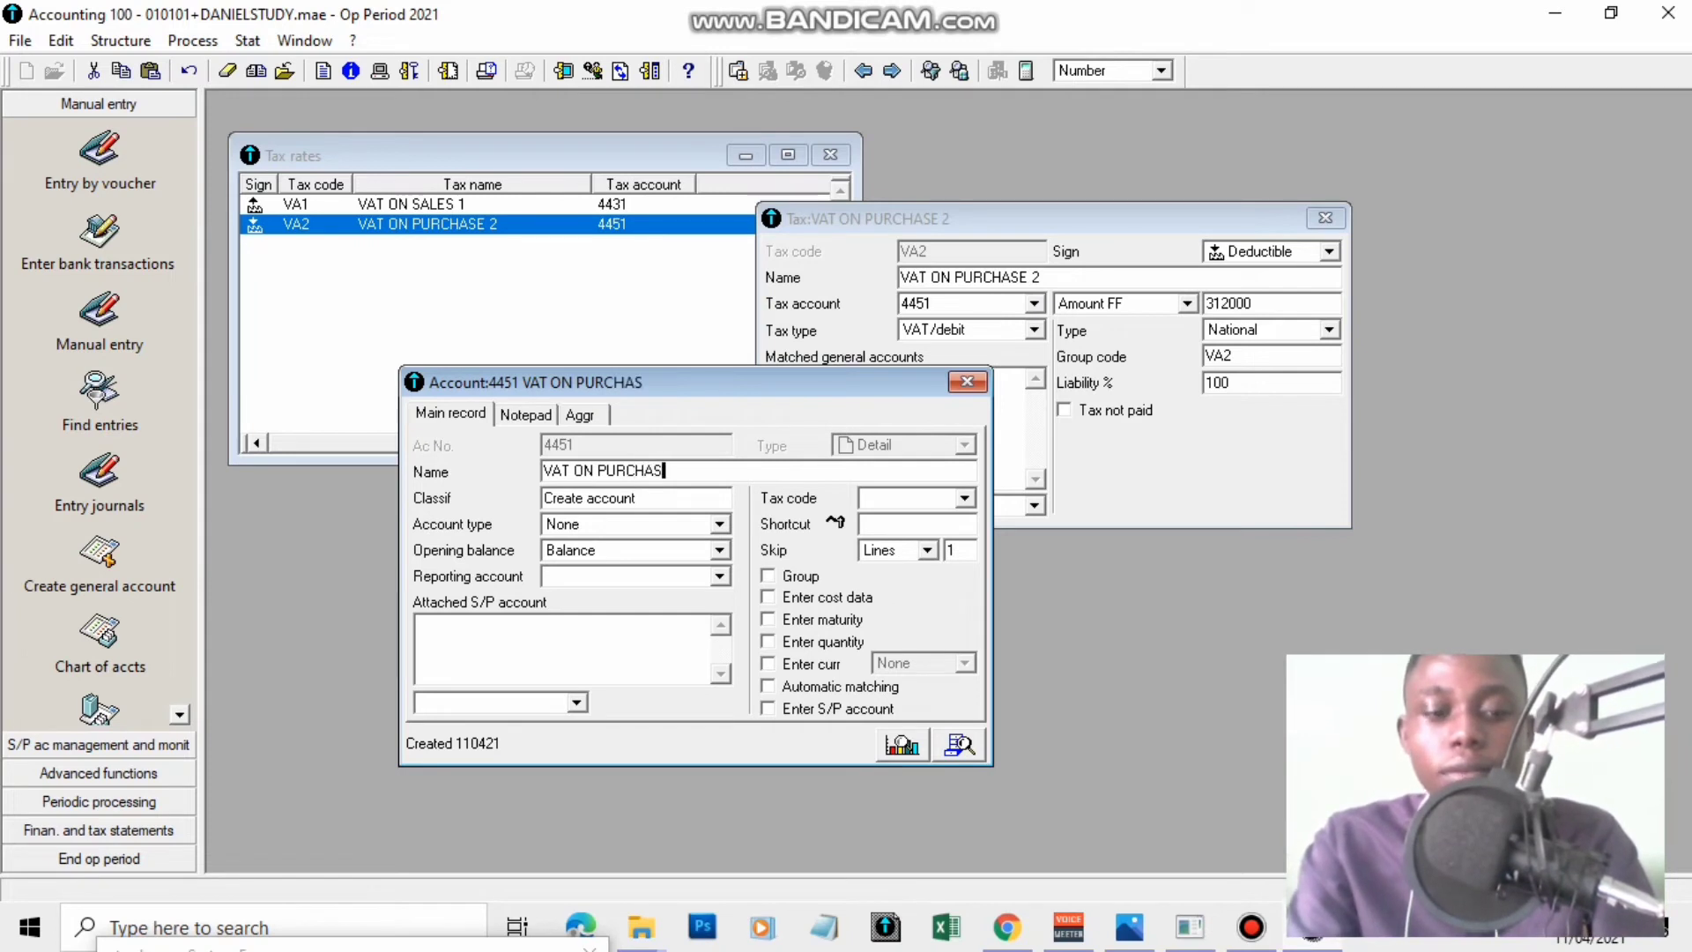
{"action": "type", "text": "E 2"}
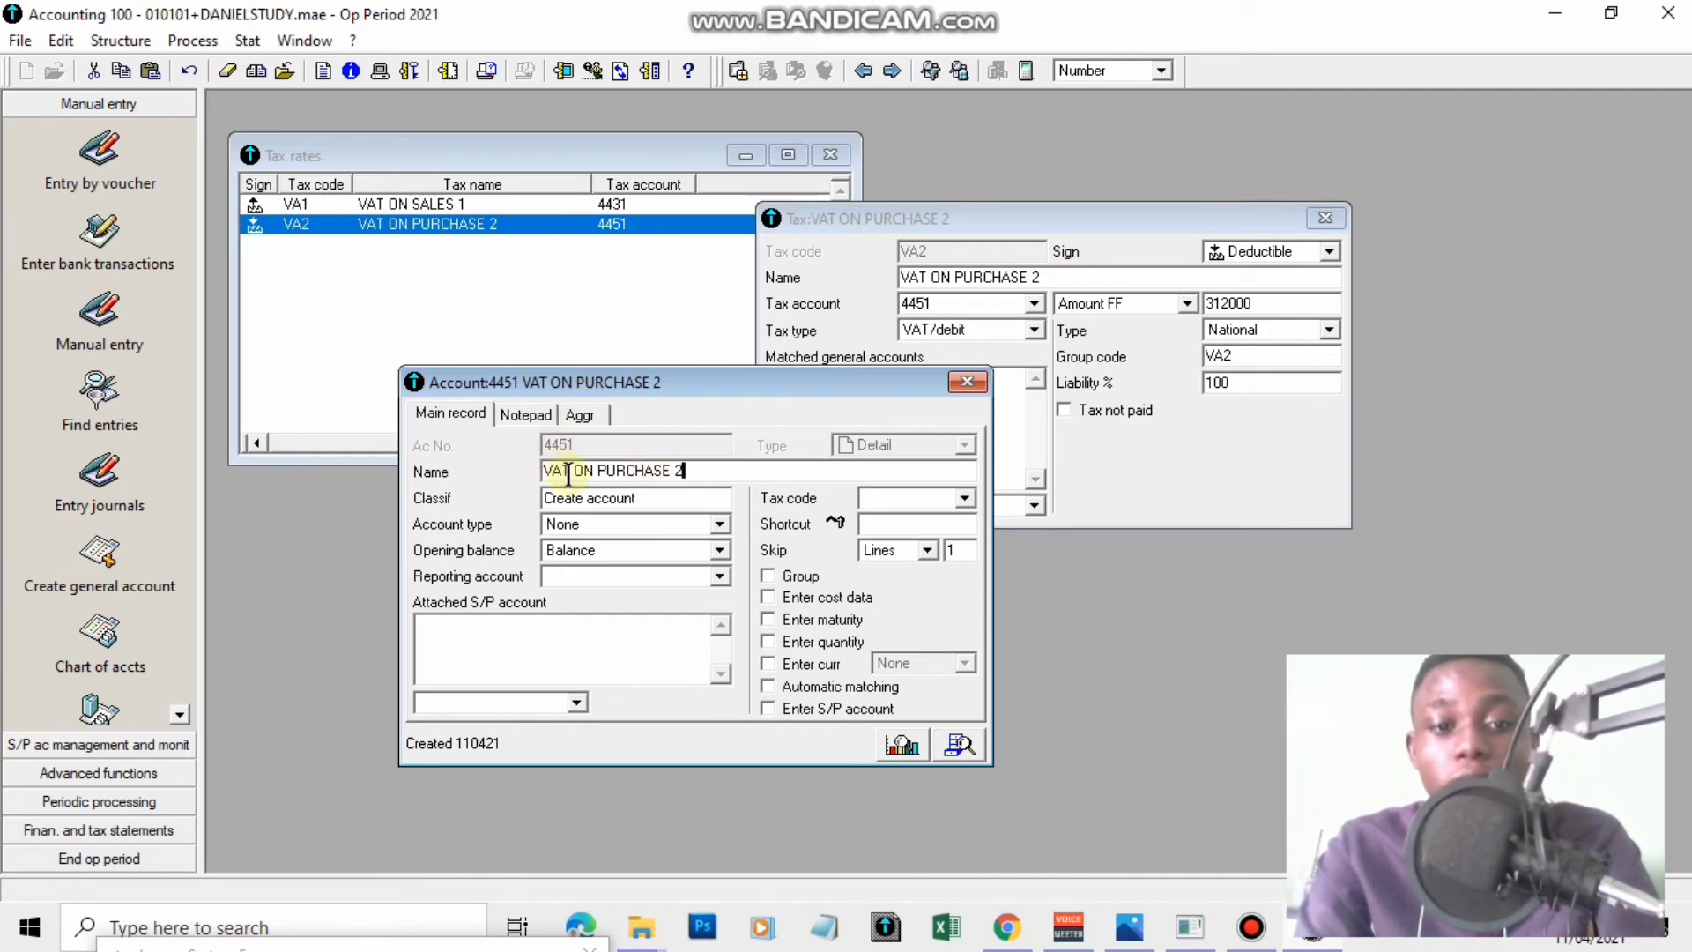
{"action": "key", "text": "Tab"}
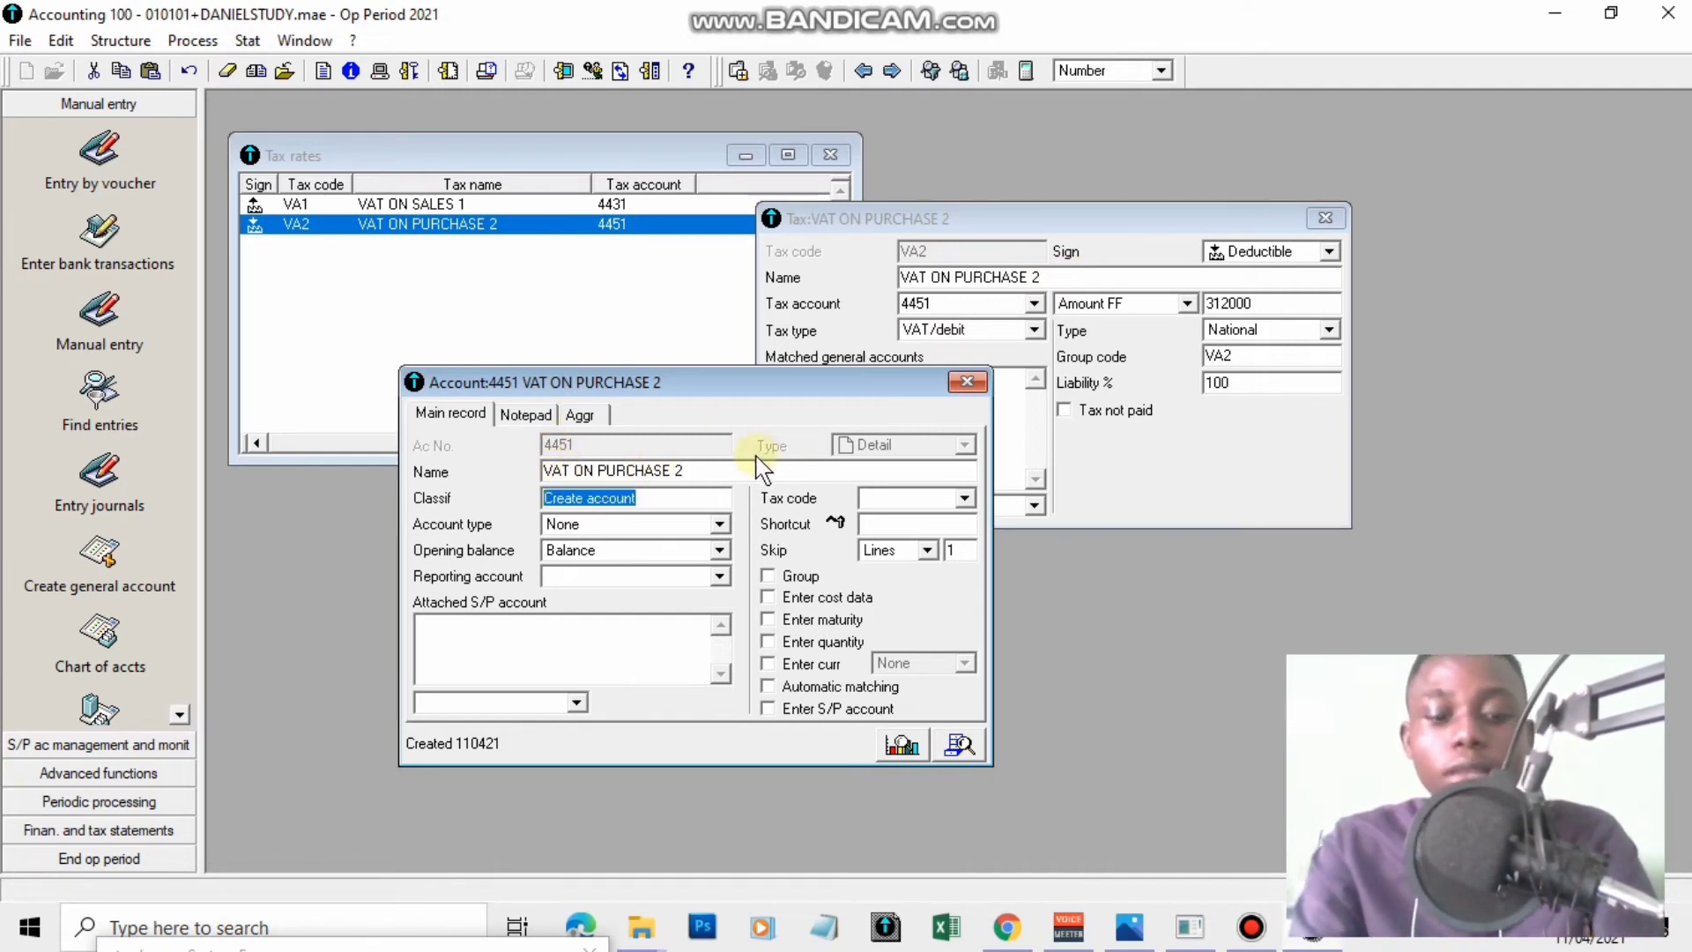
{"action": "type", "text": "VAT ON P"}
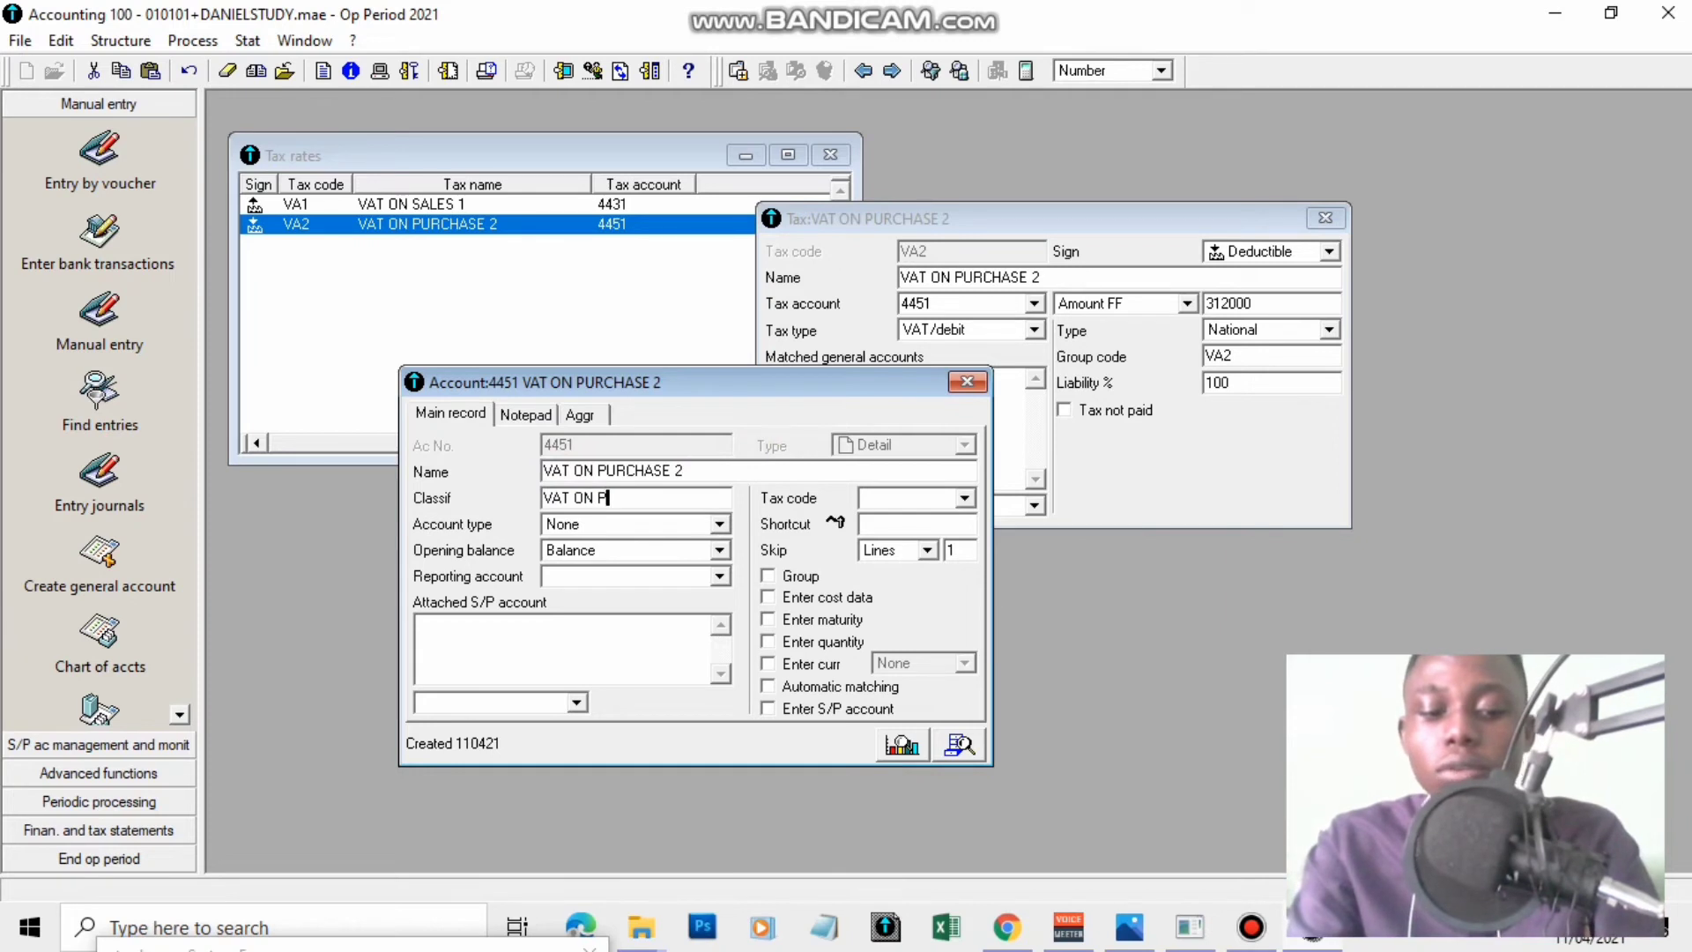
{"action": "type", "text": "URCHASE 2"}
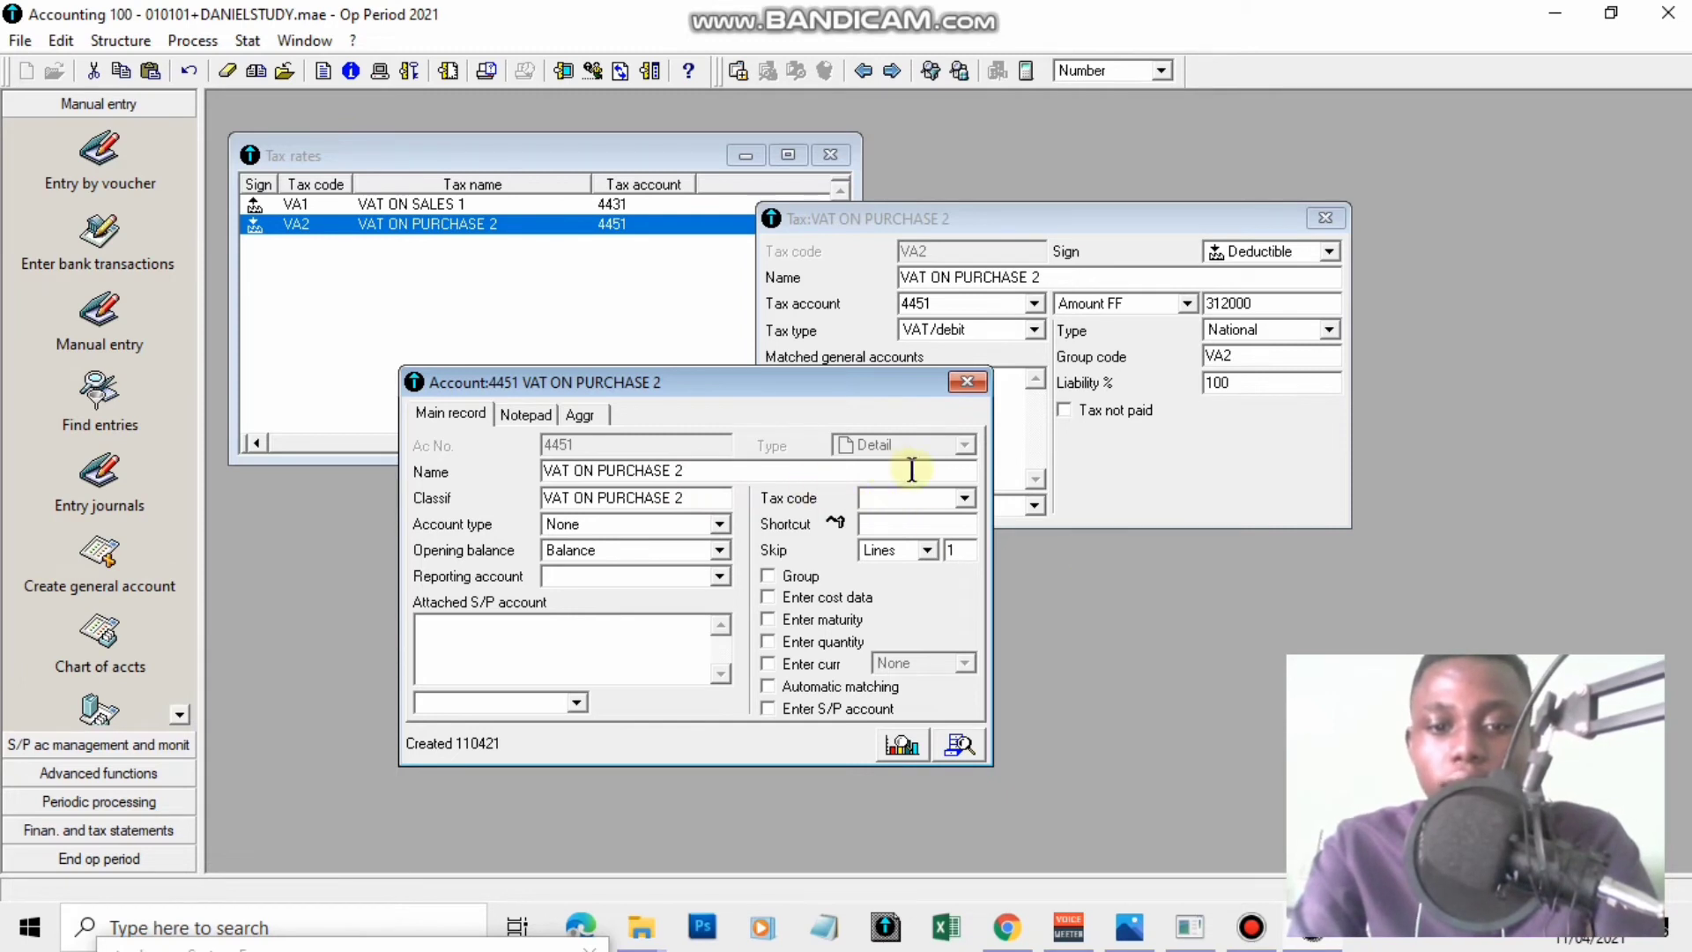
Assign tax code VA2 to account 4451, close its record and accept matching the account with the tax.
{"action": "left_click", "coordinate": [965, 498]}
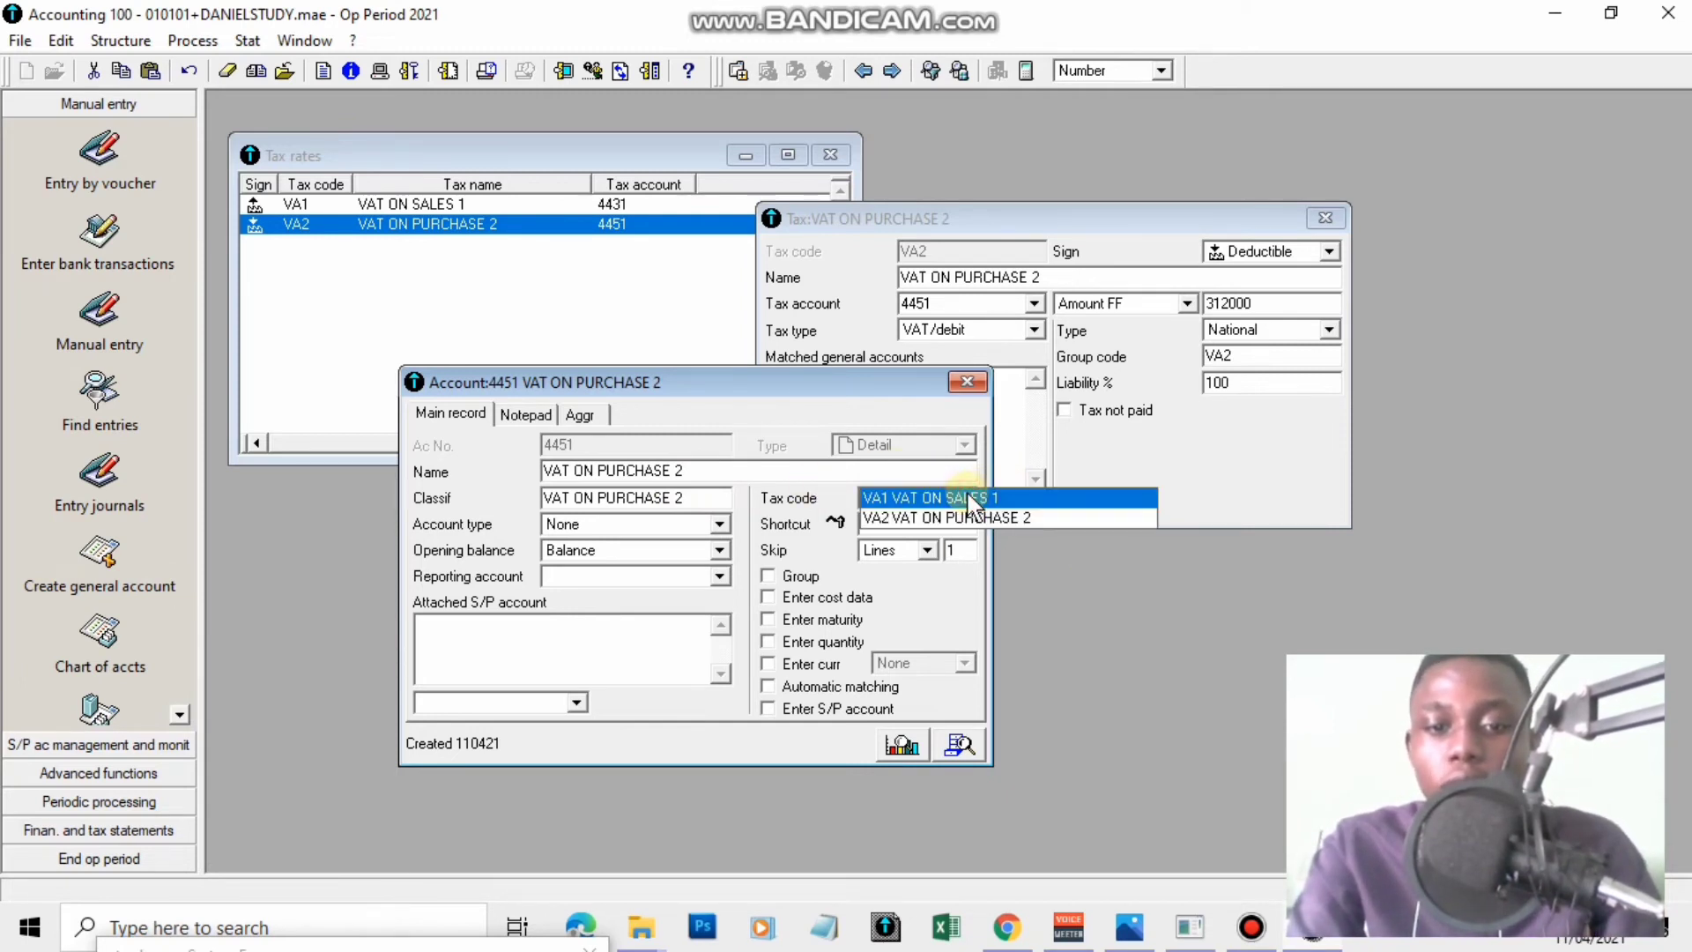
{"action": "left_click", "coordinate": [938, 498]}
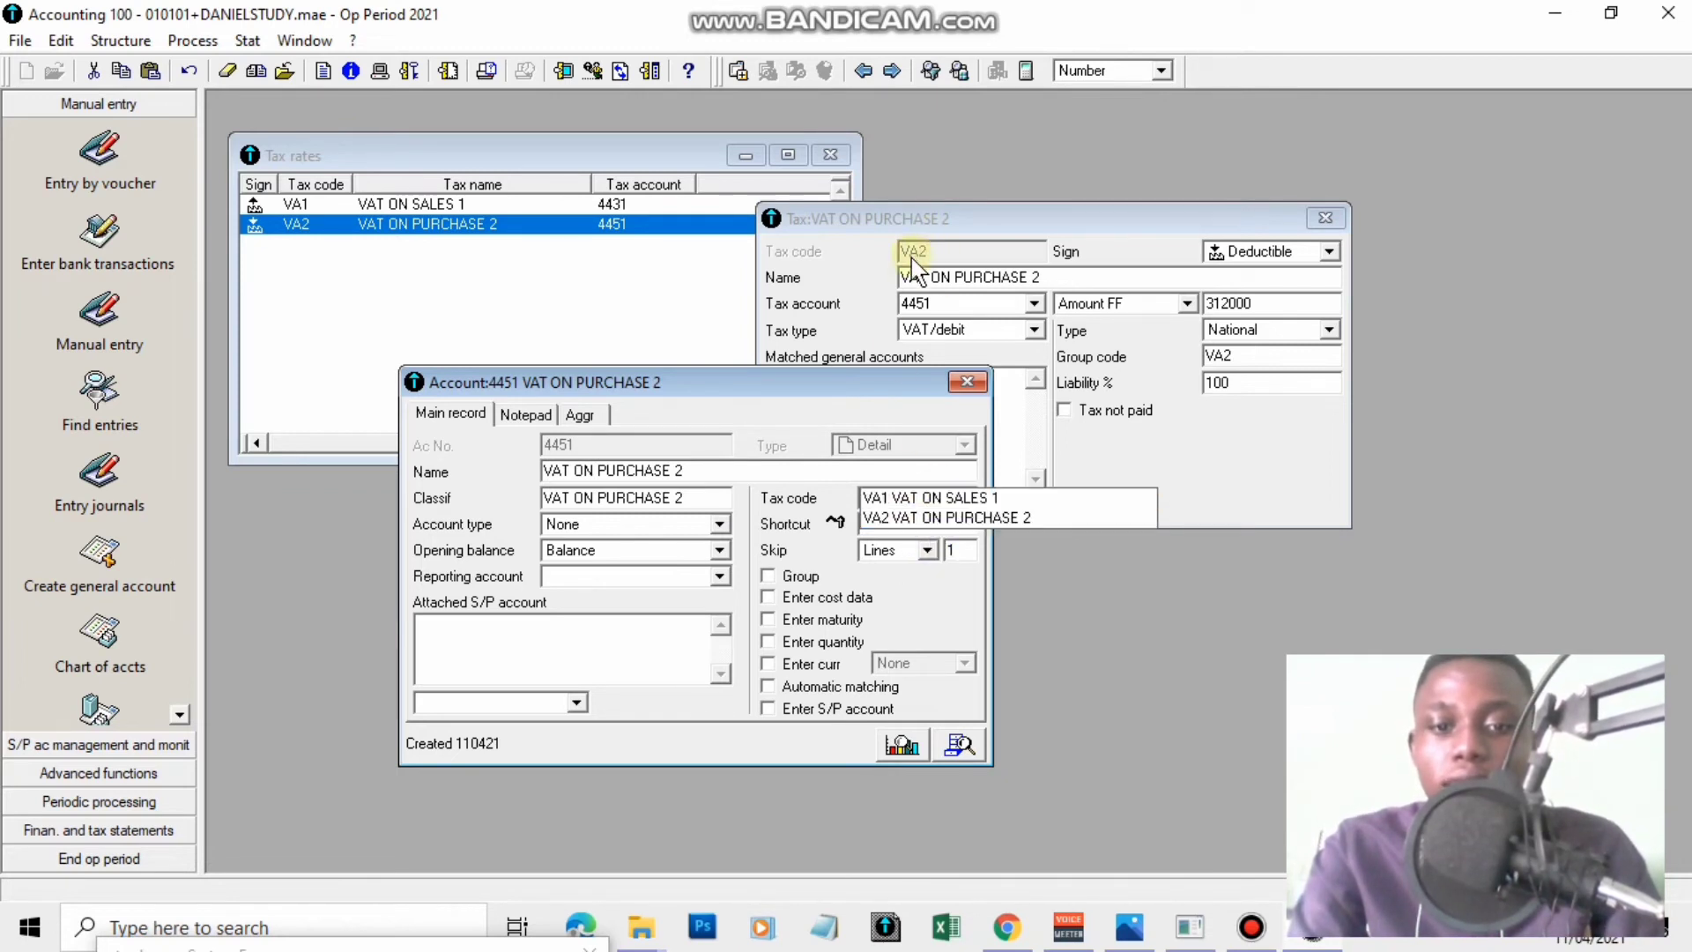
{"action": "left_click", "coordinate": [899, 520]}
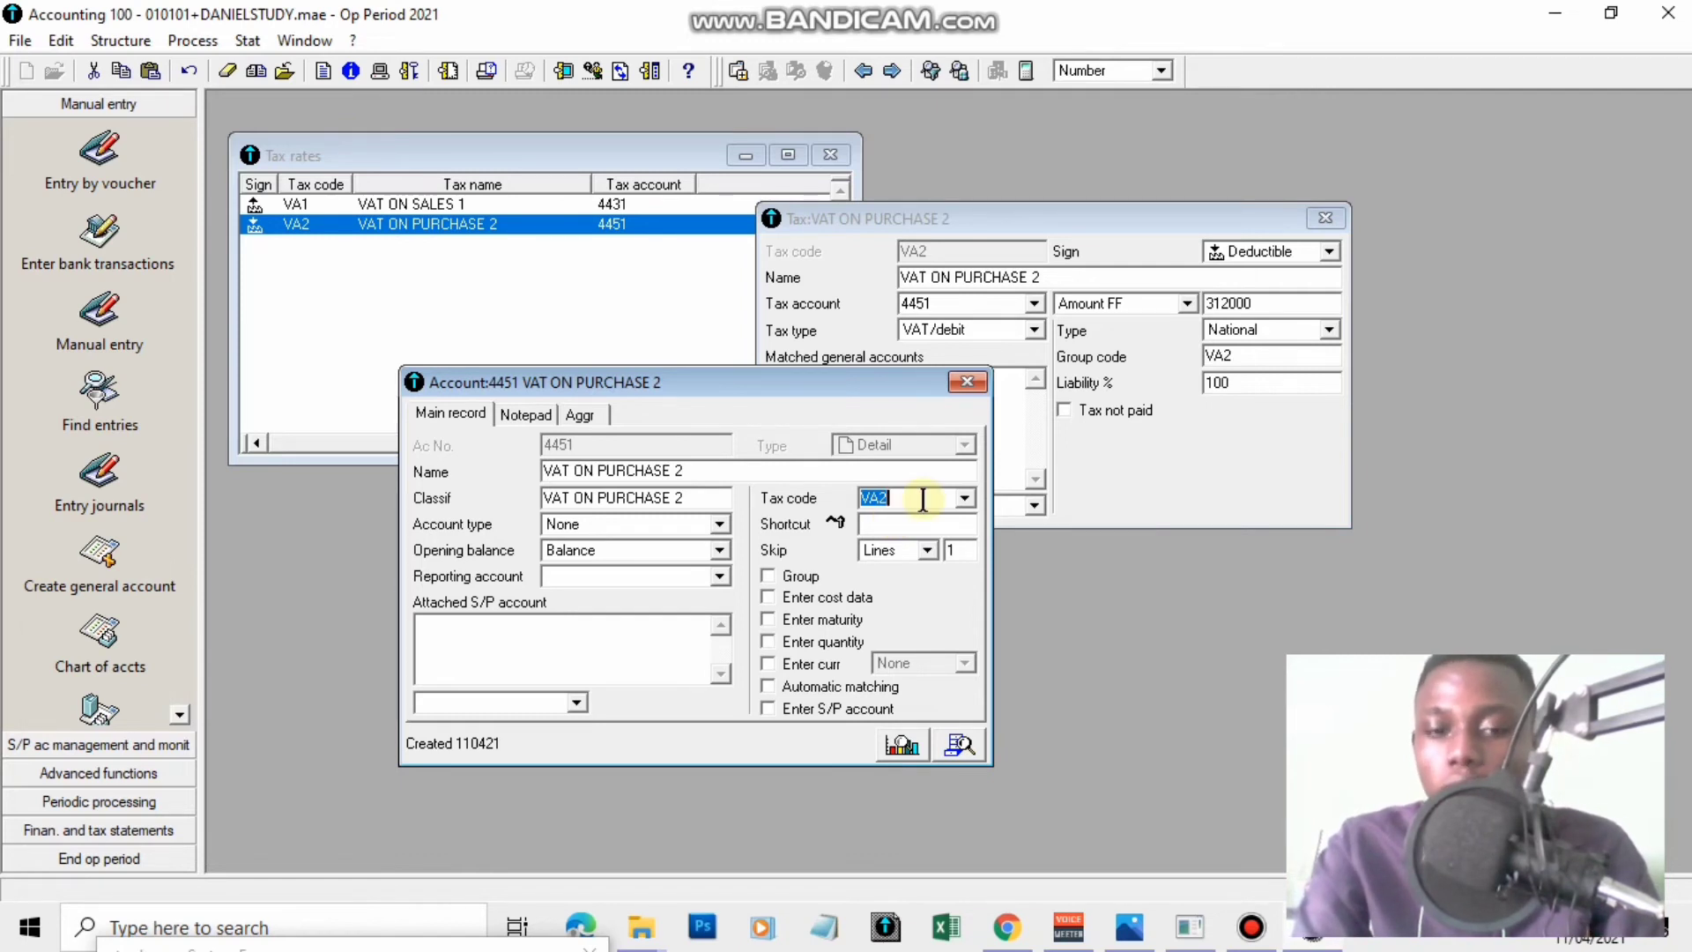
{"action": "left_click", "coordinate": [966, 382]}
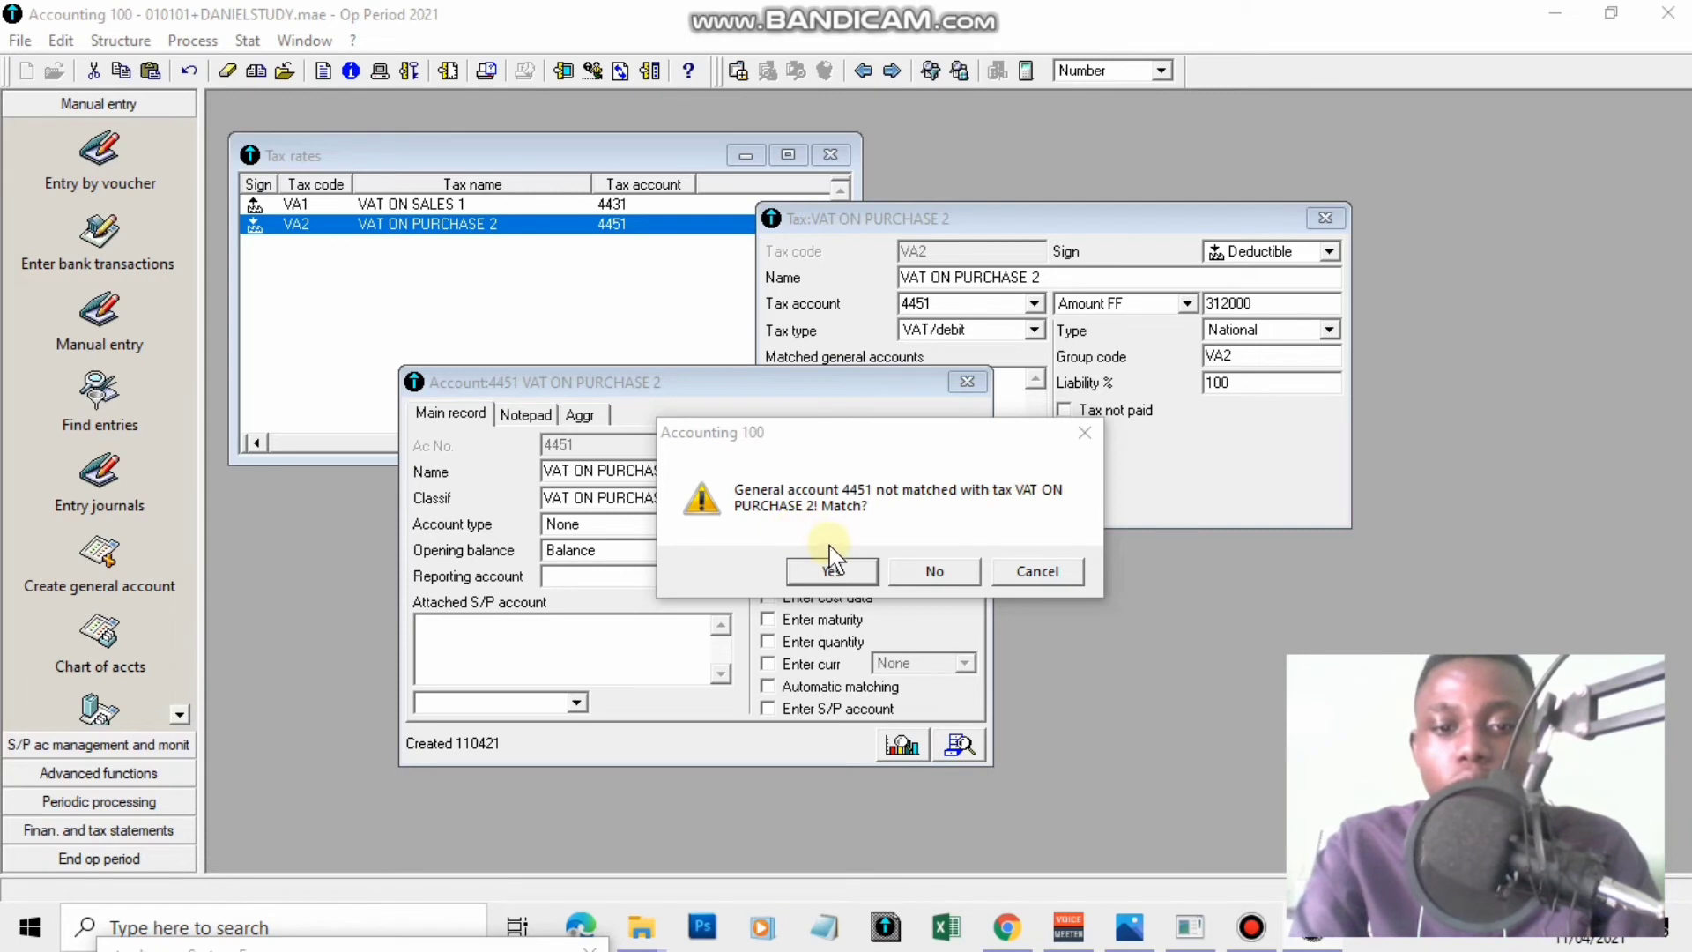
{"action": "left_click", "coordinate": [832, 571]}
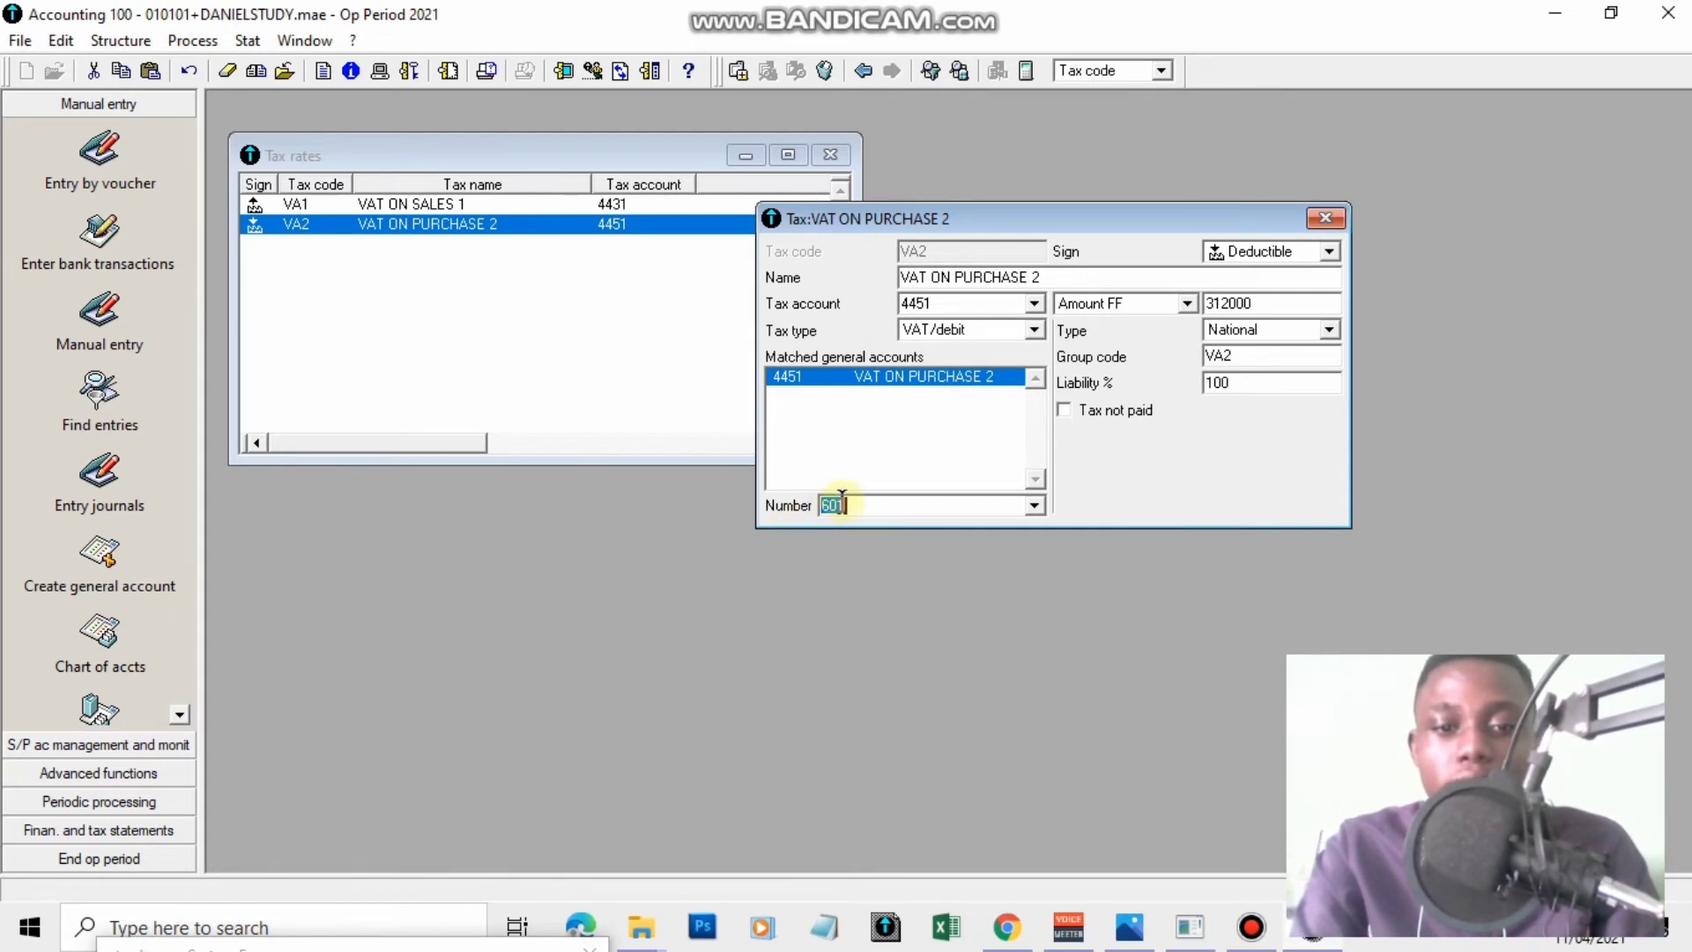
Add account 601 PURCHASE OF GOODS to the VA2 tax's matched general accounts and save the tax record.
{"action": "key", "text": "Return"}
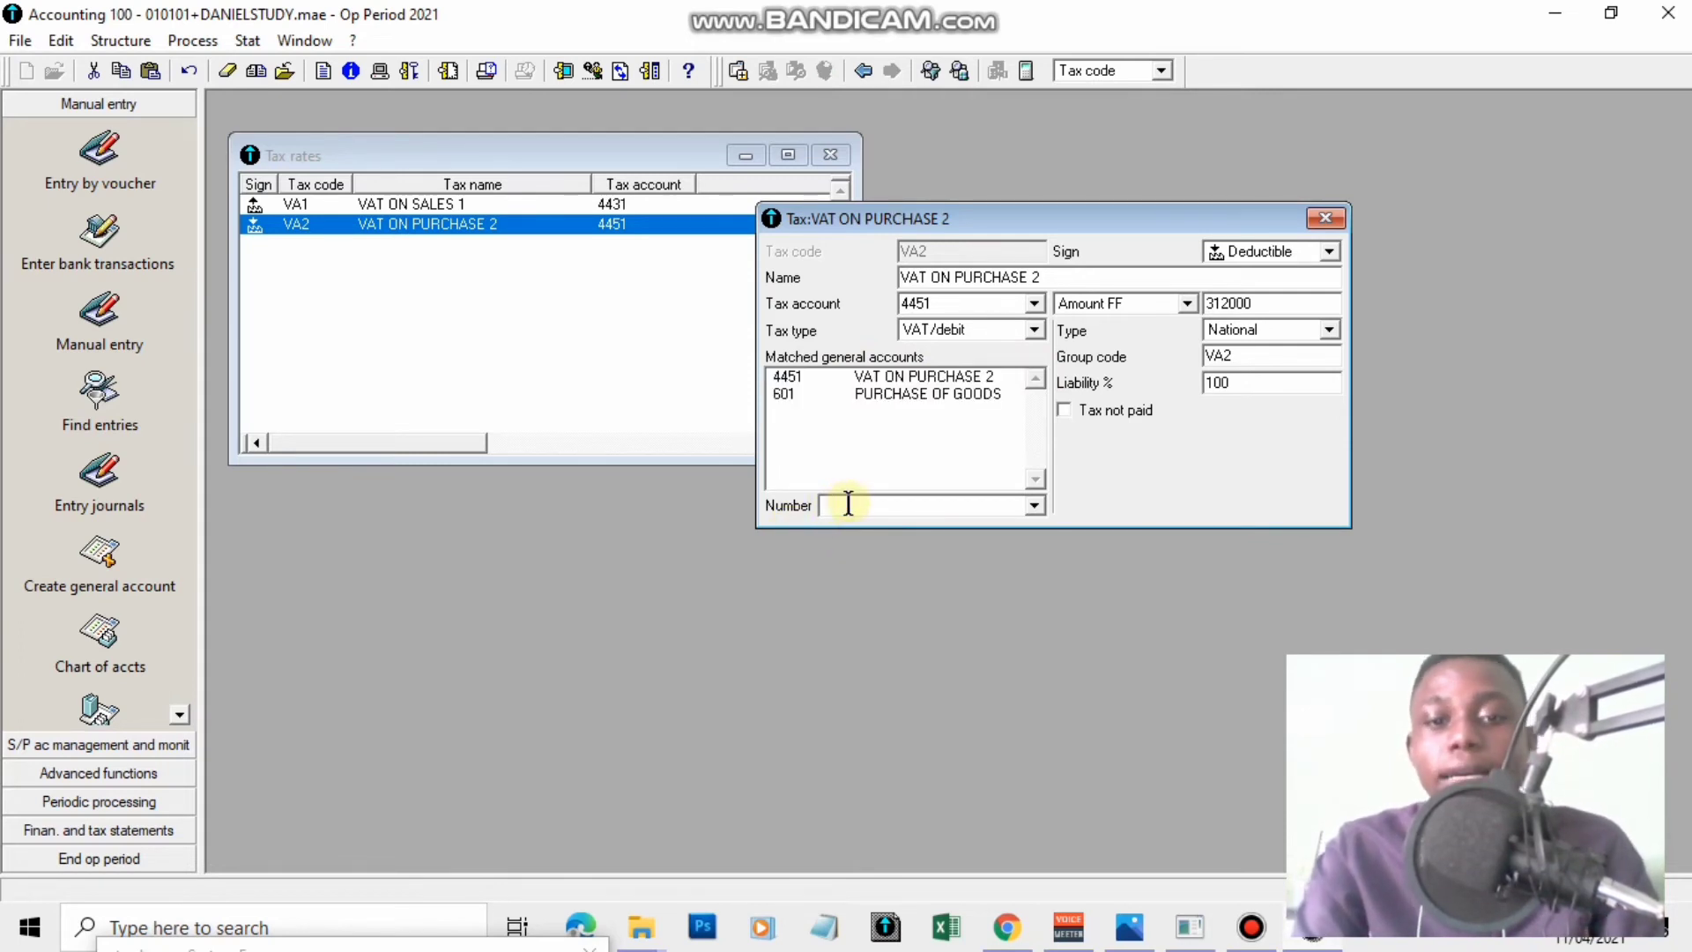
{"action": "left_click", "coordinate": [800, 394]}
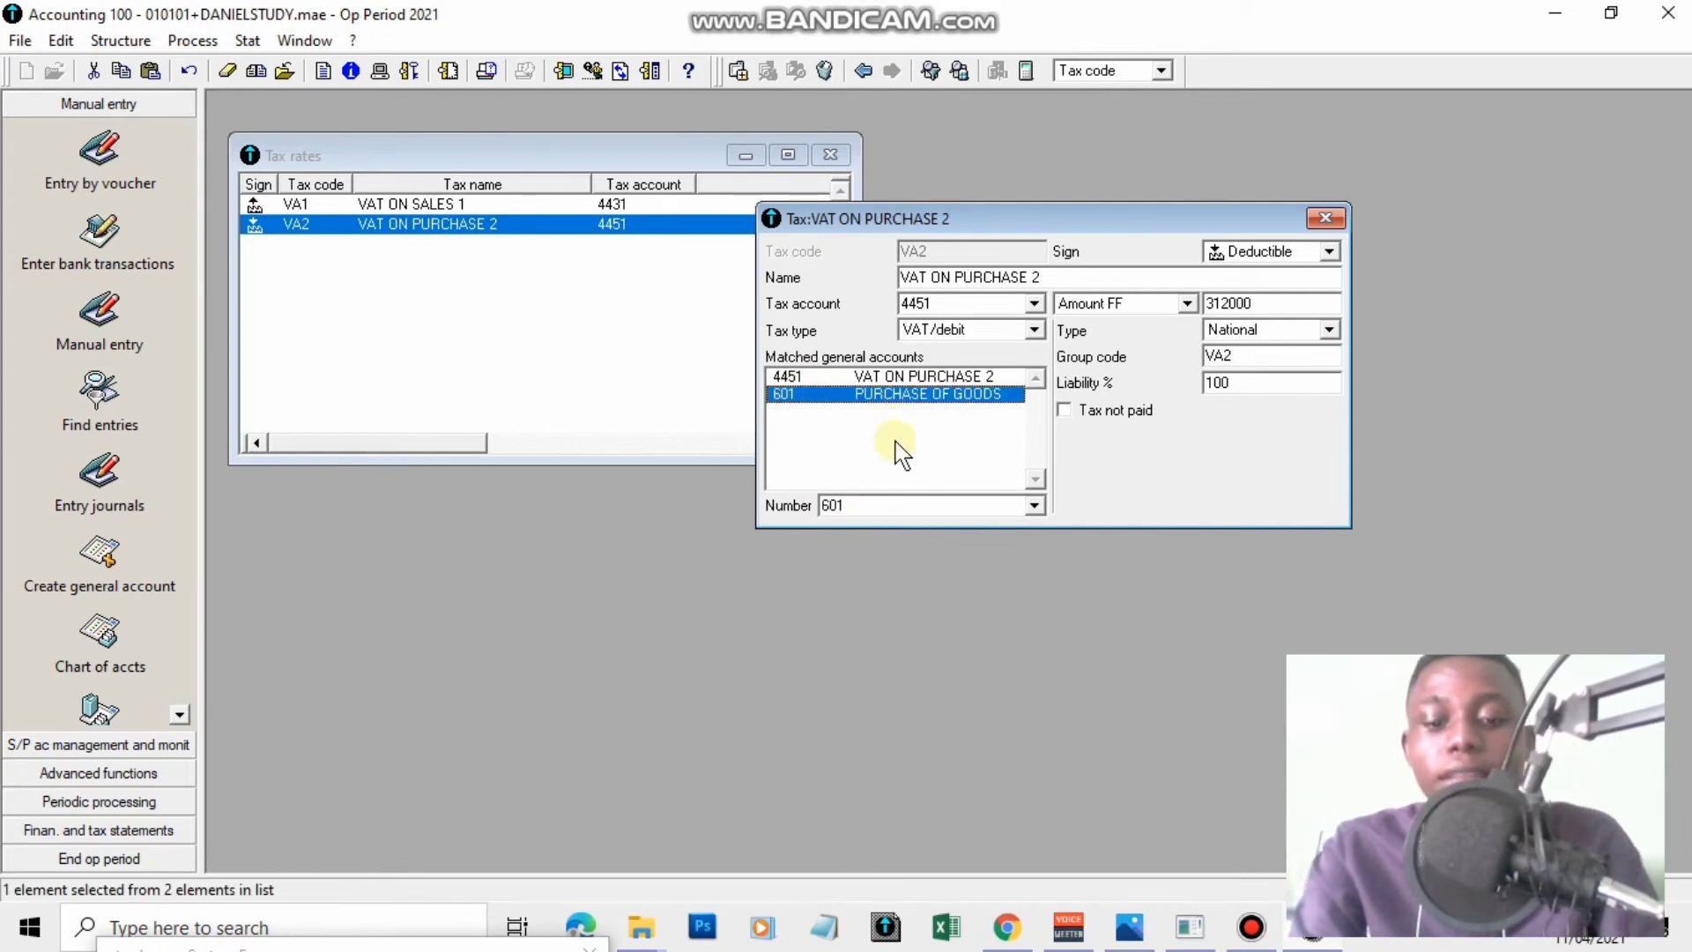
{"action": "key", "text": "Return"}
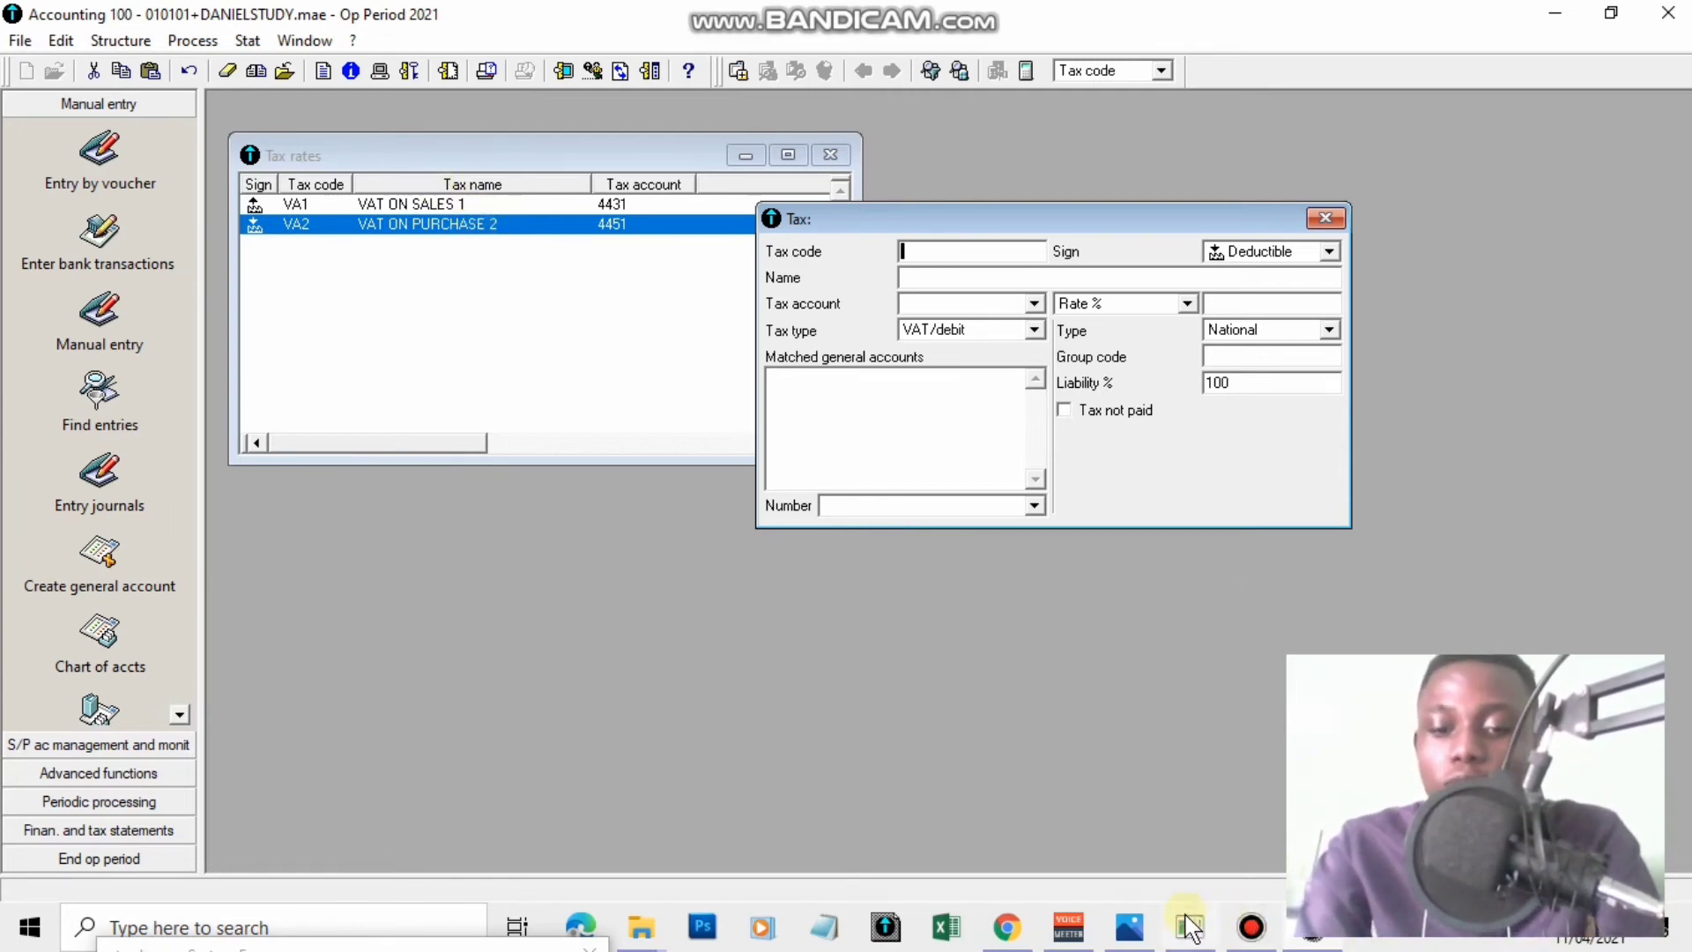
Switch to Photos to read the VAT details of the 08/03 sale on the next exercise page, and return to Accounting 100.
{"action": "left_click", "coordinate": [1138, 929]}
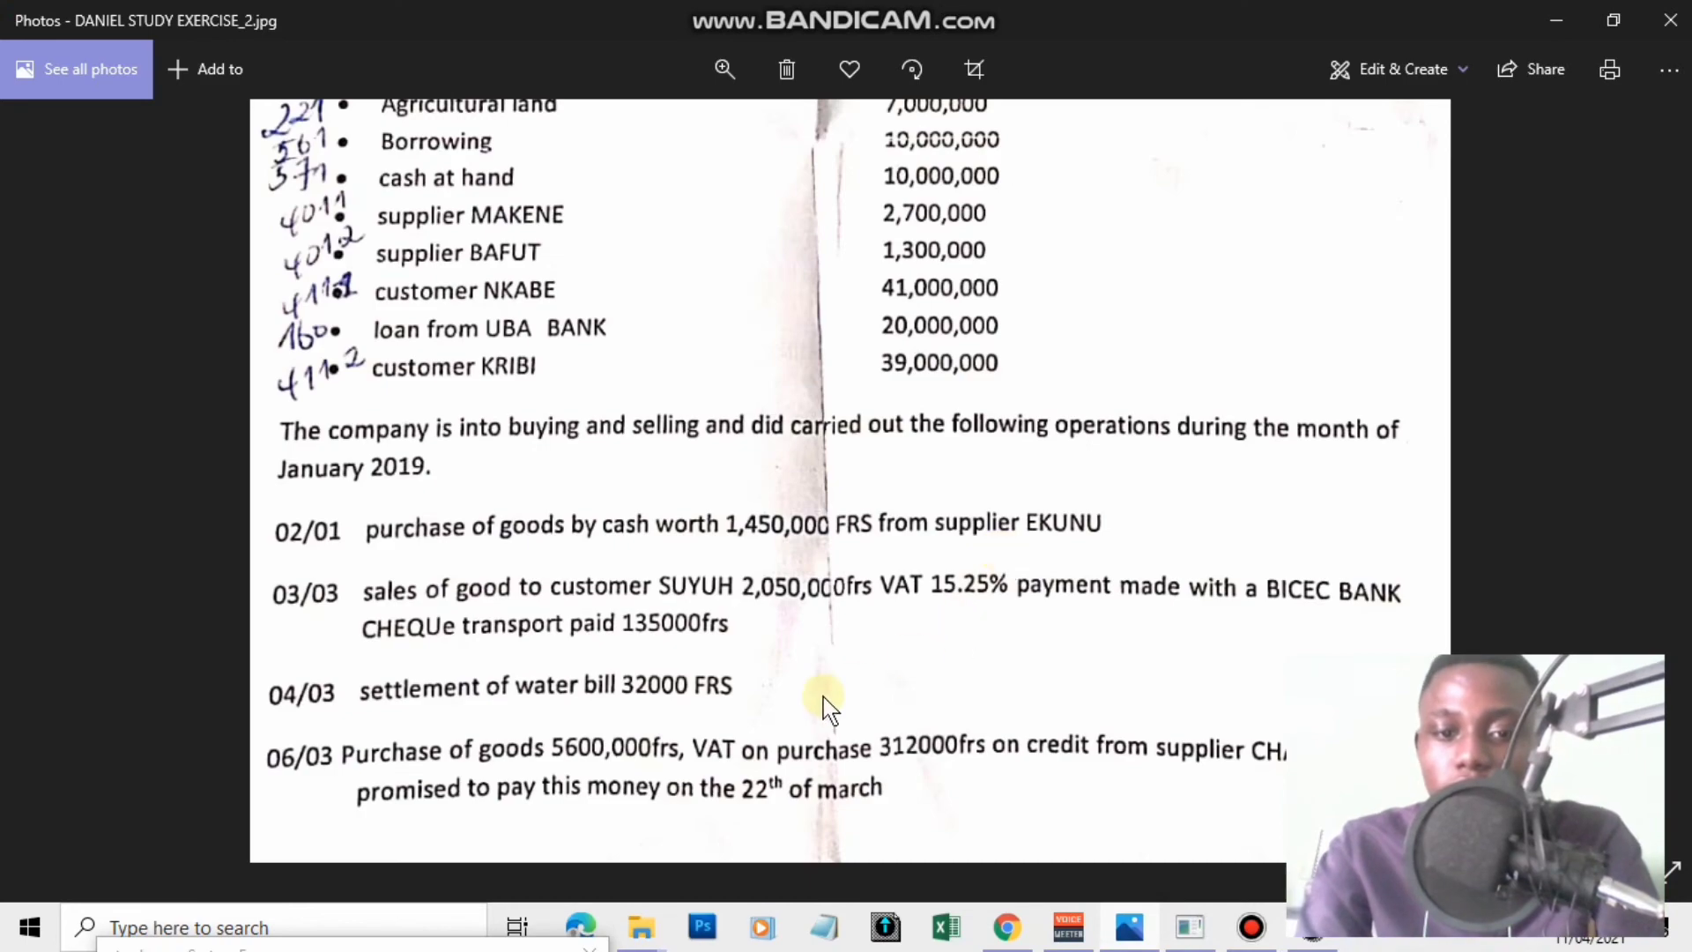
{"action": "scroll", "coordinate": [824, 714], "scroll_direction": "down", "scroll_amount": 3}
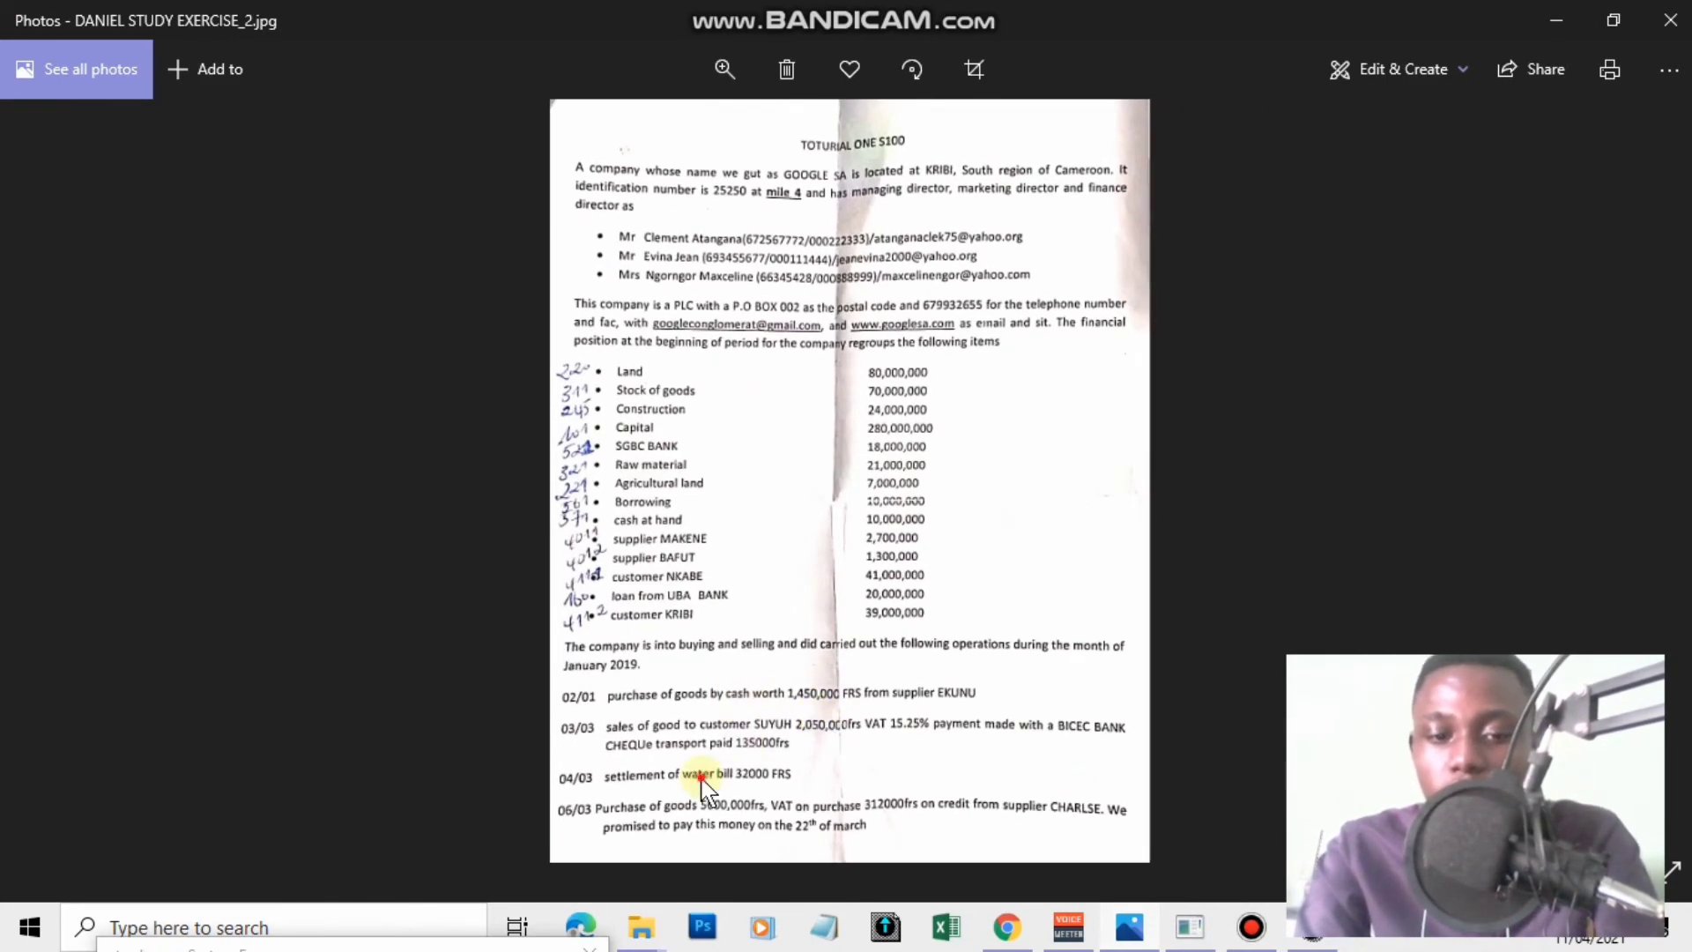
{"action": "scroll", "coordinate": [705, 776], "scroll_direction": "up", "scroll_amount": 5}
{"action": "scroll", "coordinate": [802, 548], "scroll_direction": "down", "scroll_amount": 5}
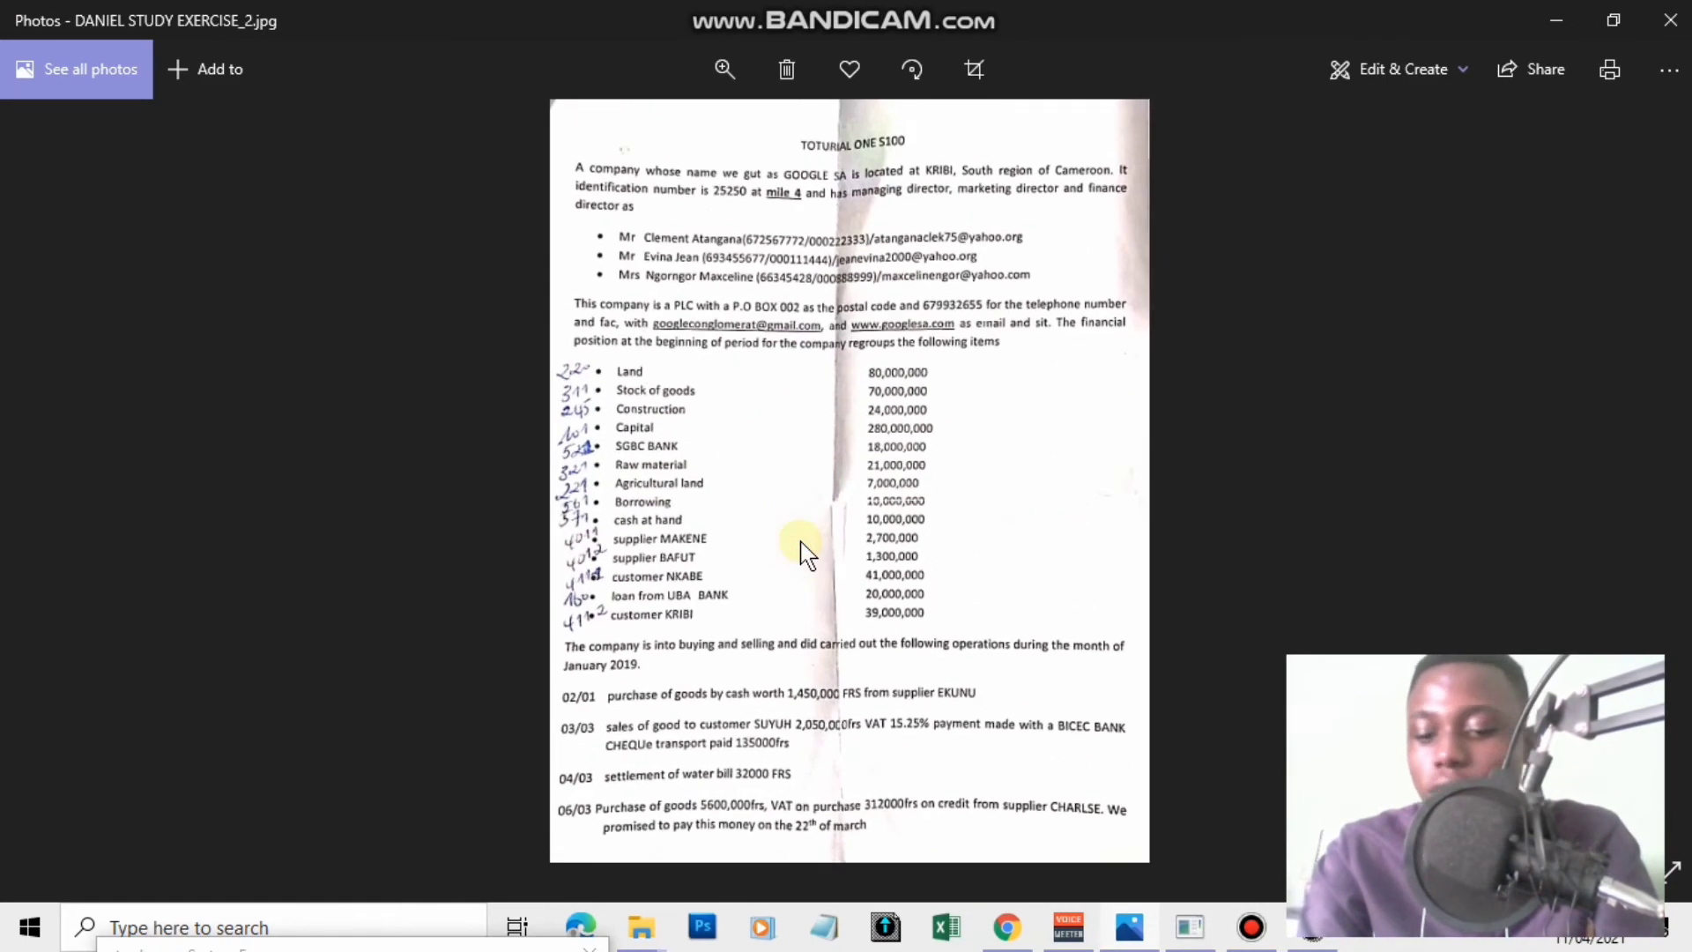
{"action": "key", "text": "Right"}
{"action": "scroll", "coordinate": [896, 232], "scroll_direction": "up", "scroll_amount": 3}
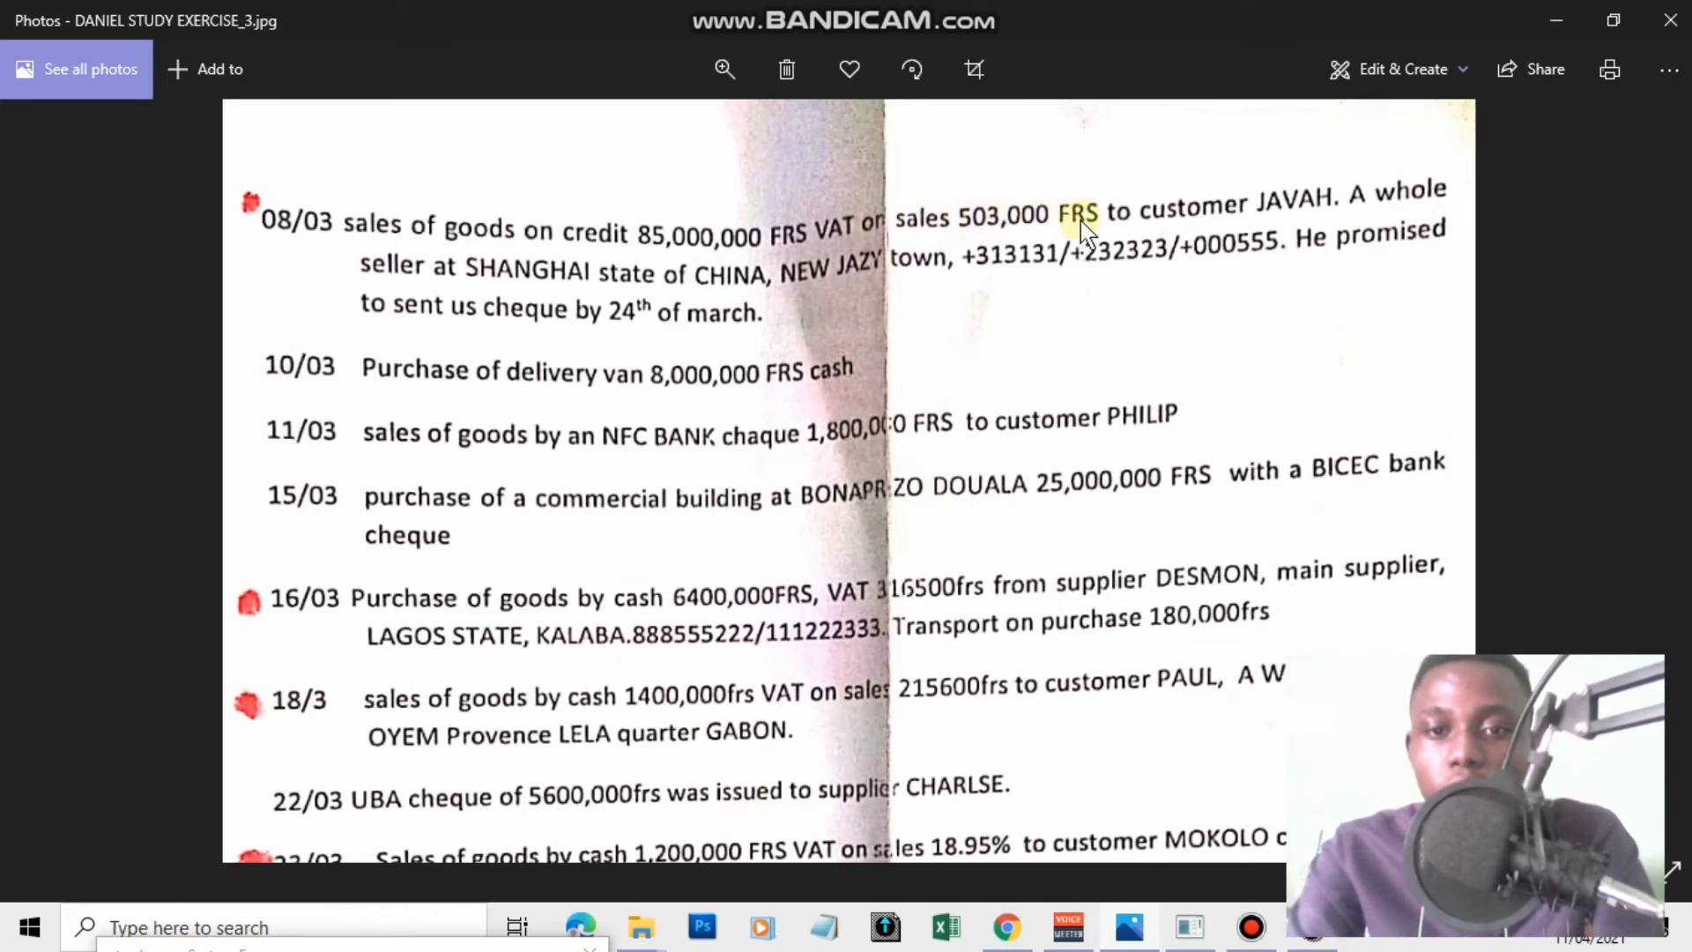
{"action": "left_click", "coordinate": [1556, 14]}
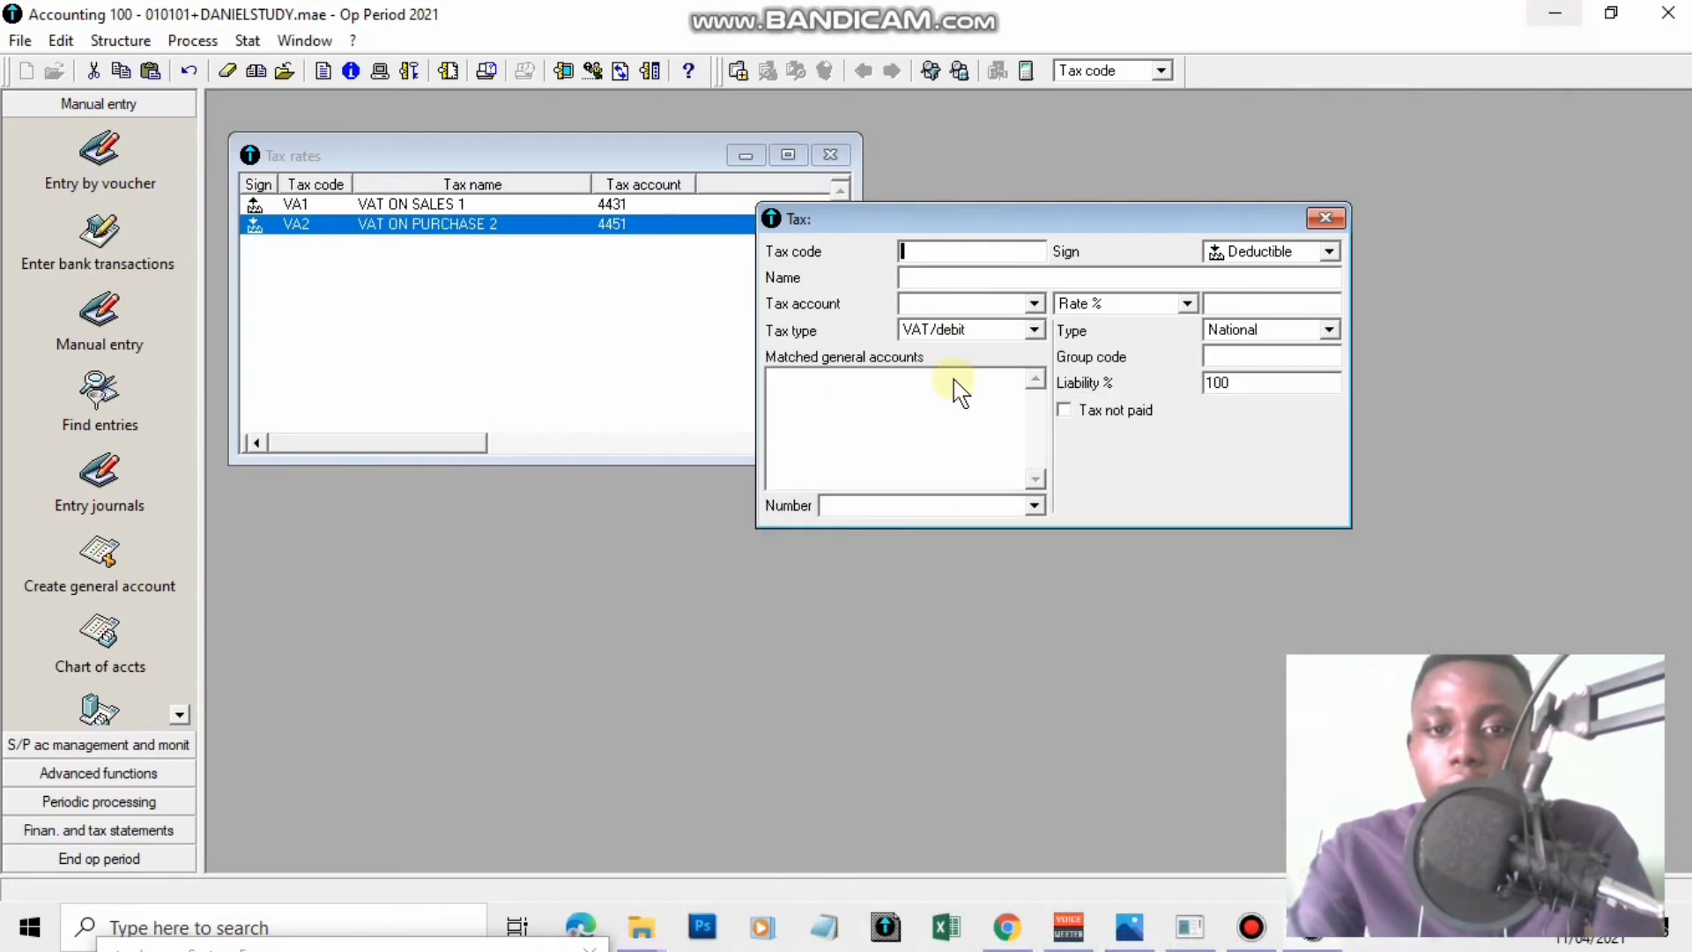
Enter VA3 as the new tax's code, set its sign to Collected, and name it VAT ON SALES 3.
{"action": "type", "text": "VA3"}
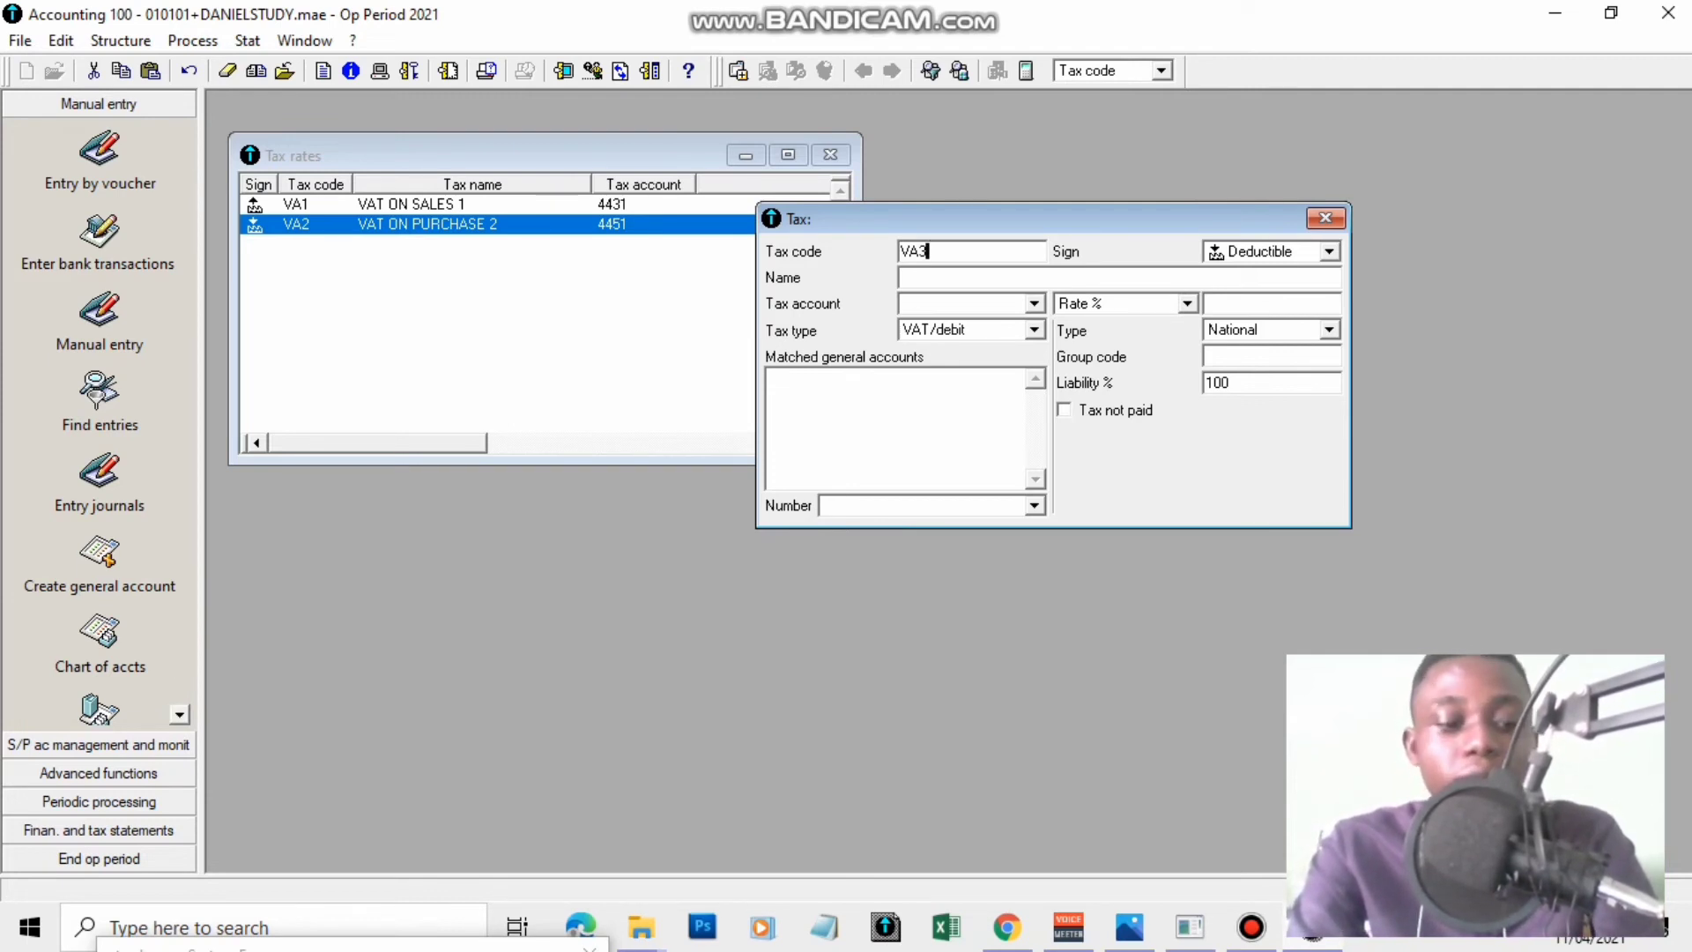
{"action": "key", "text": "Tab"}
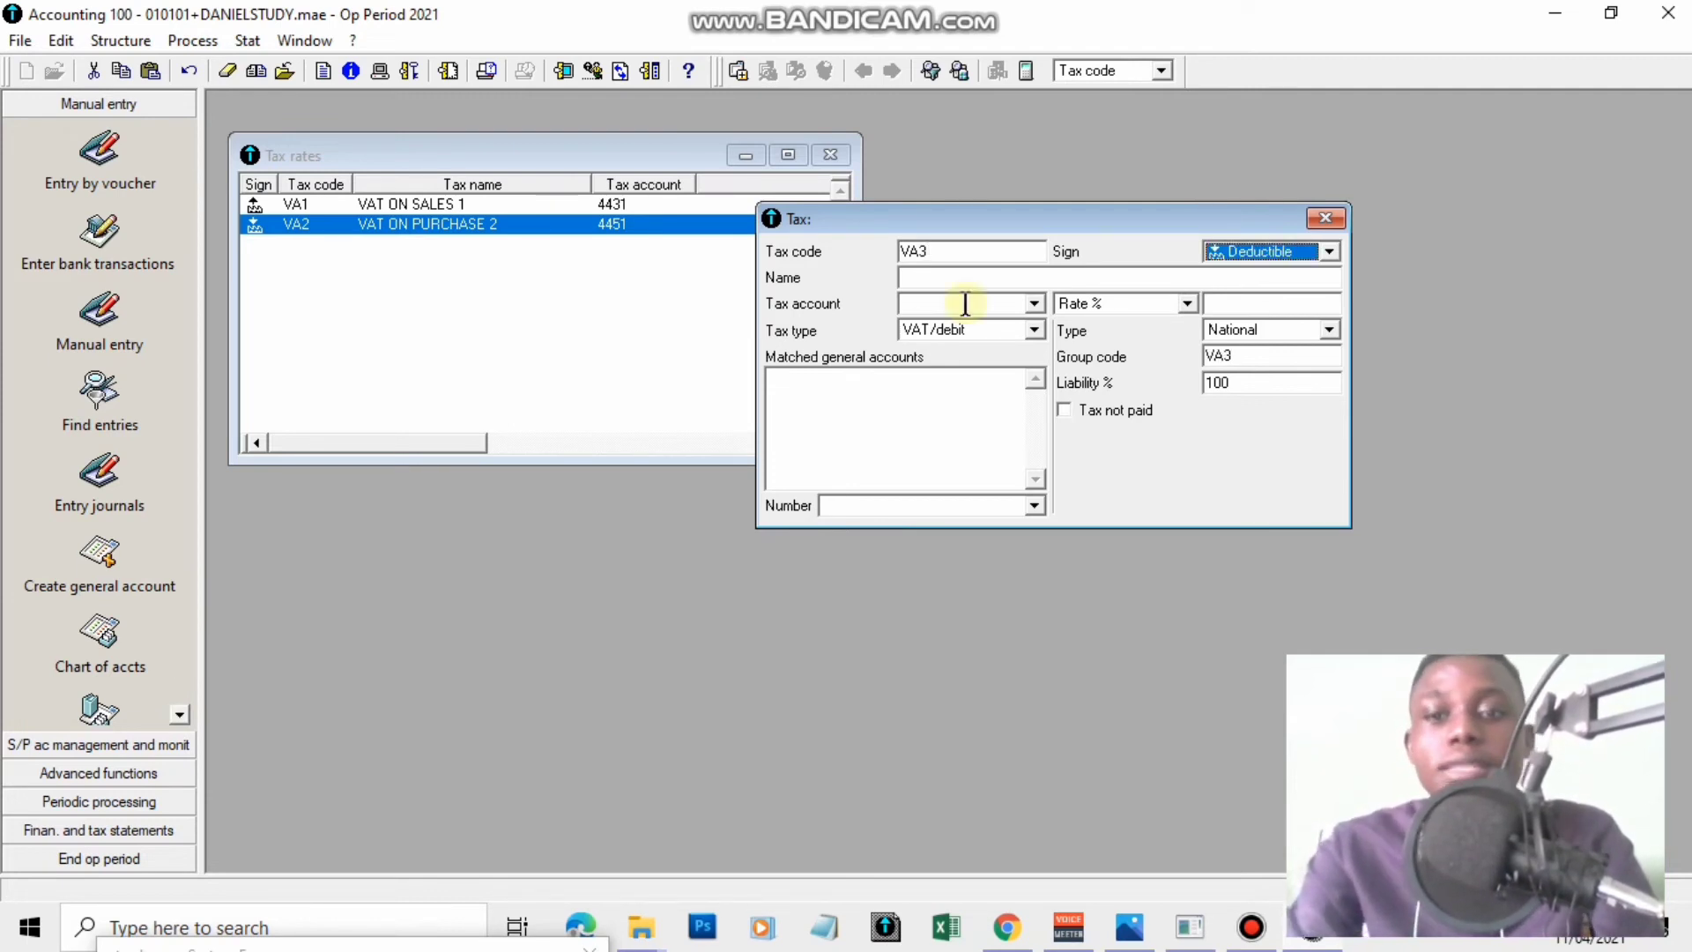
{"action": "left_click", "coordinate": [1325, 252]}
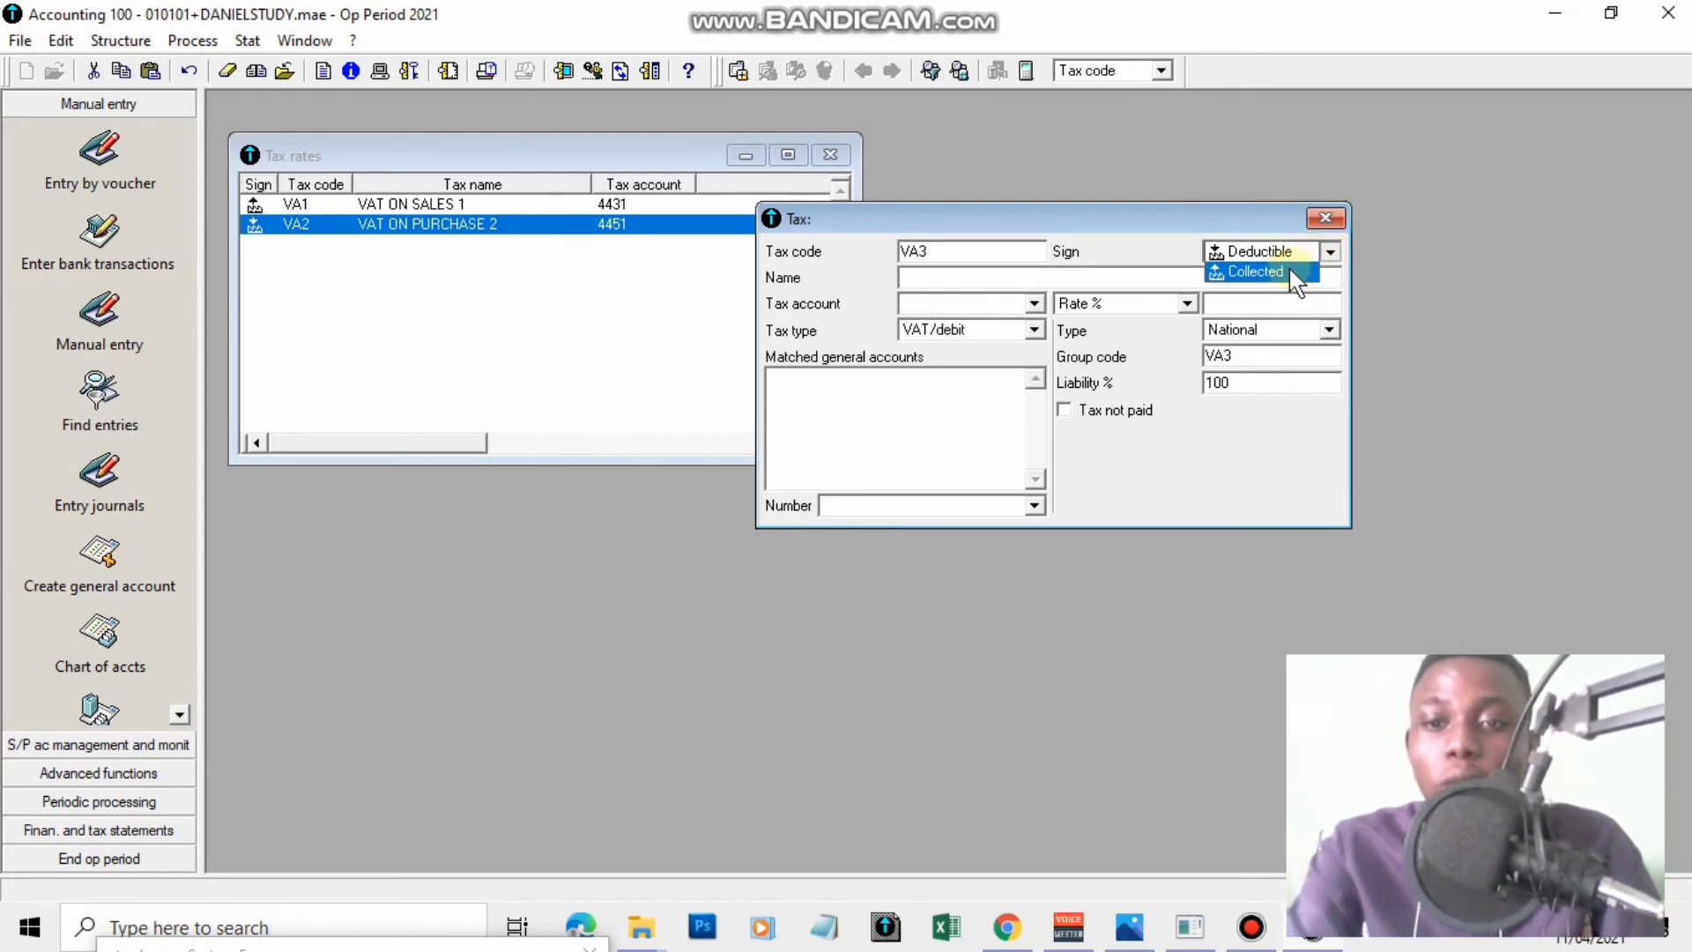
{"action": "left_click", "coordinate": [1287, 271]}
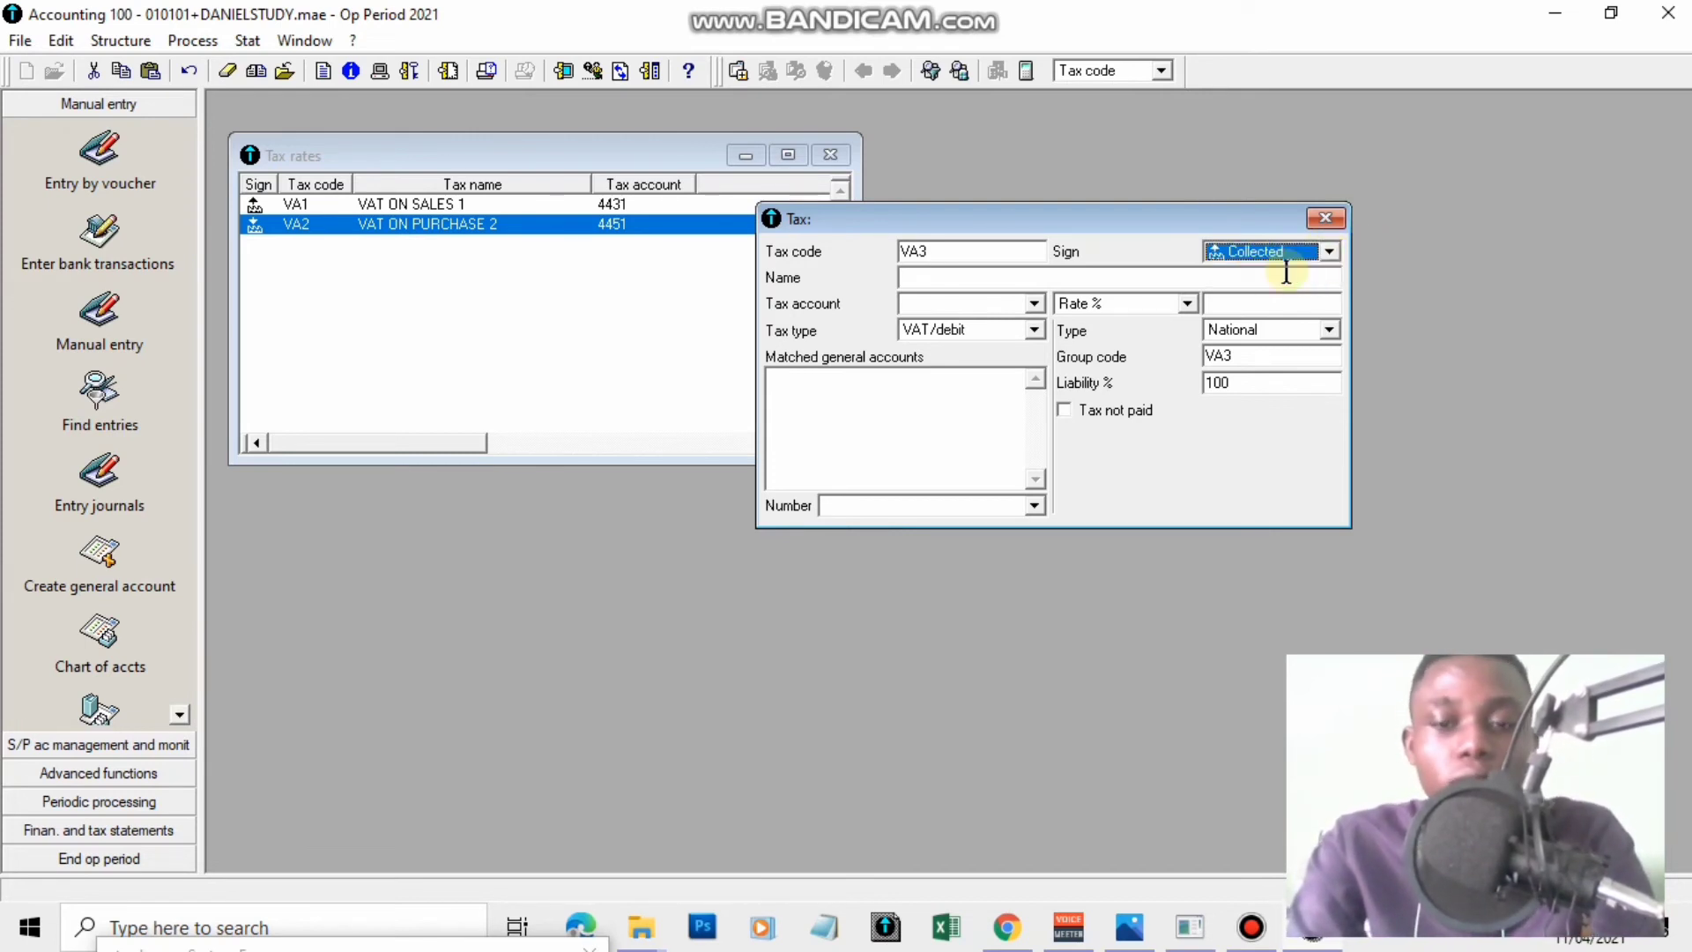
{"action": "left_click", "coordinate": [1287, 275]}
{"action": "type", "text": "VAT ON SALES 3"}
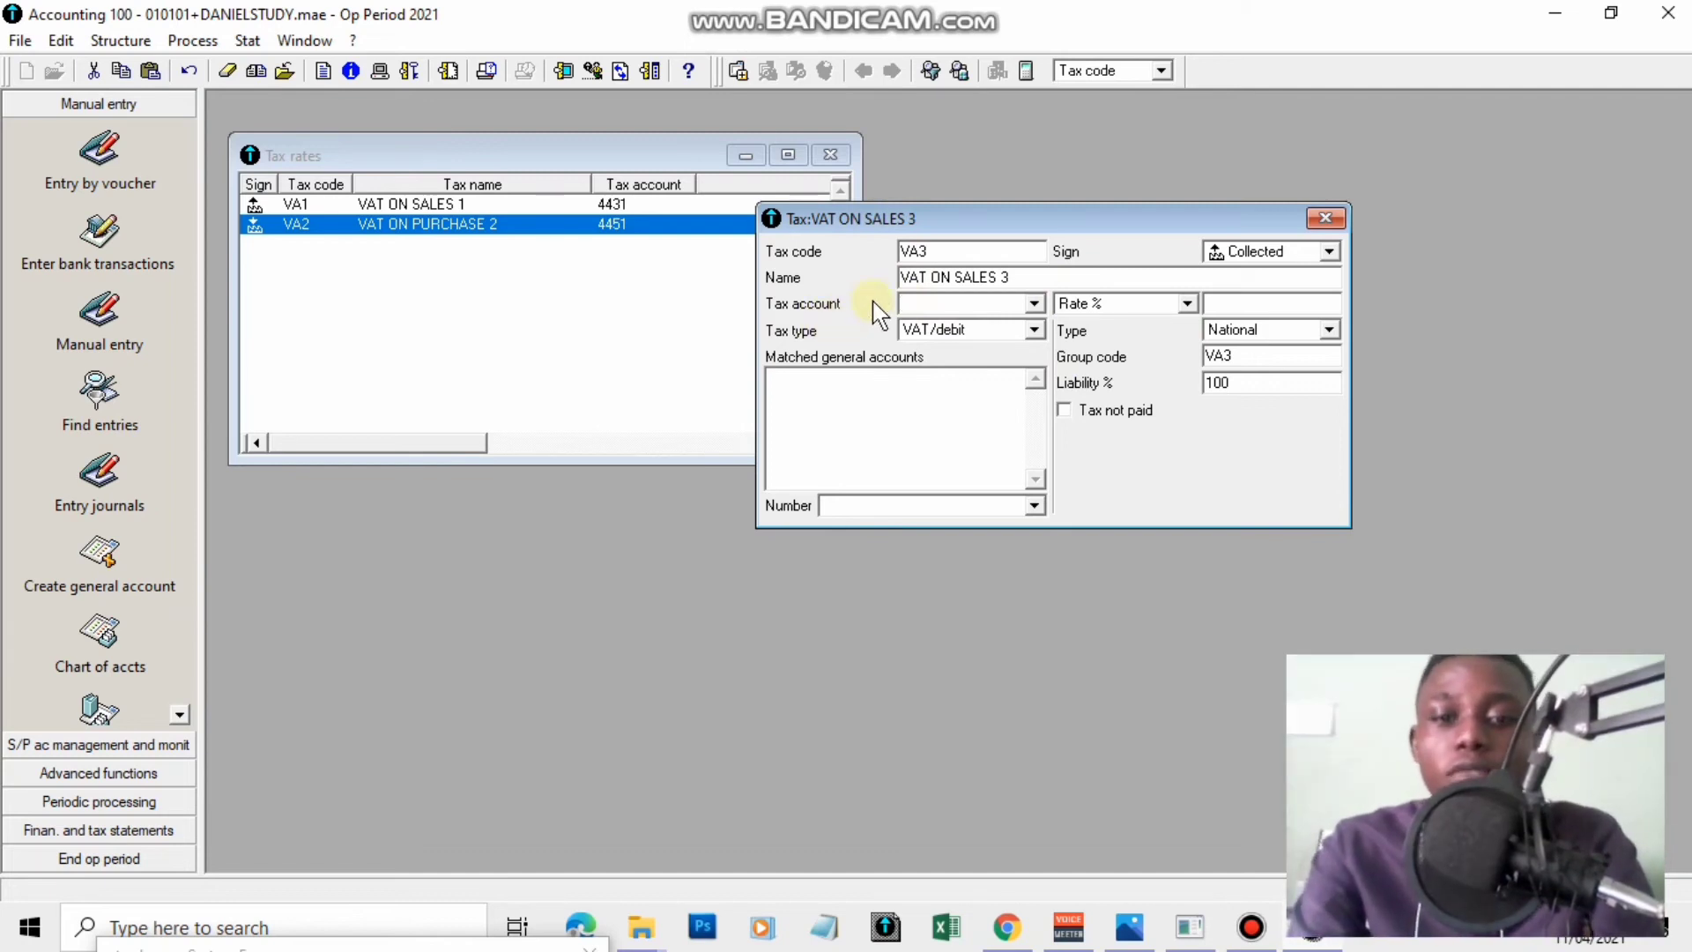
Set the VA3 tax's account to 4432 and its tax type to VAT/collection.
{"action": "type", "text": "443"}
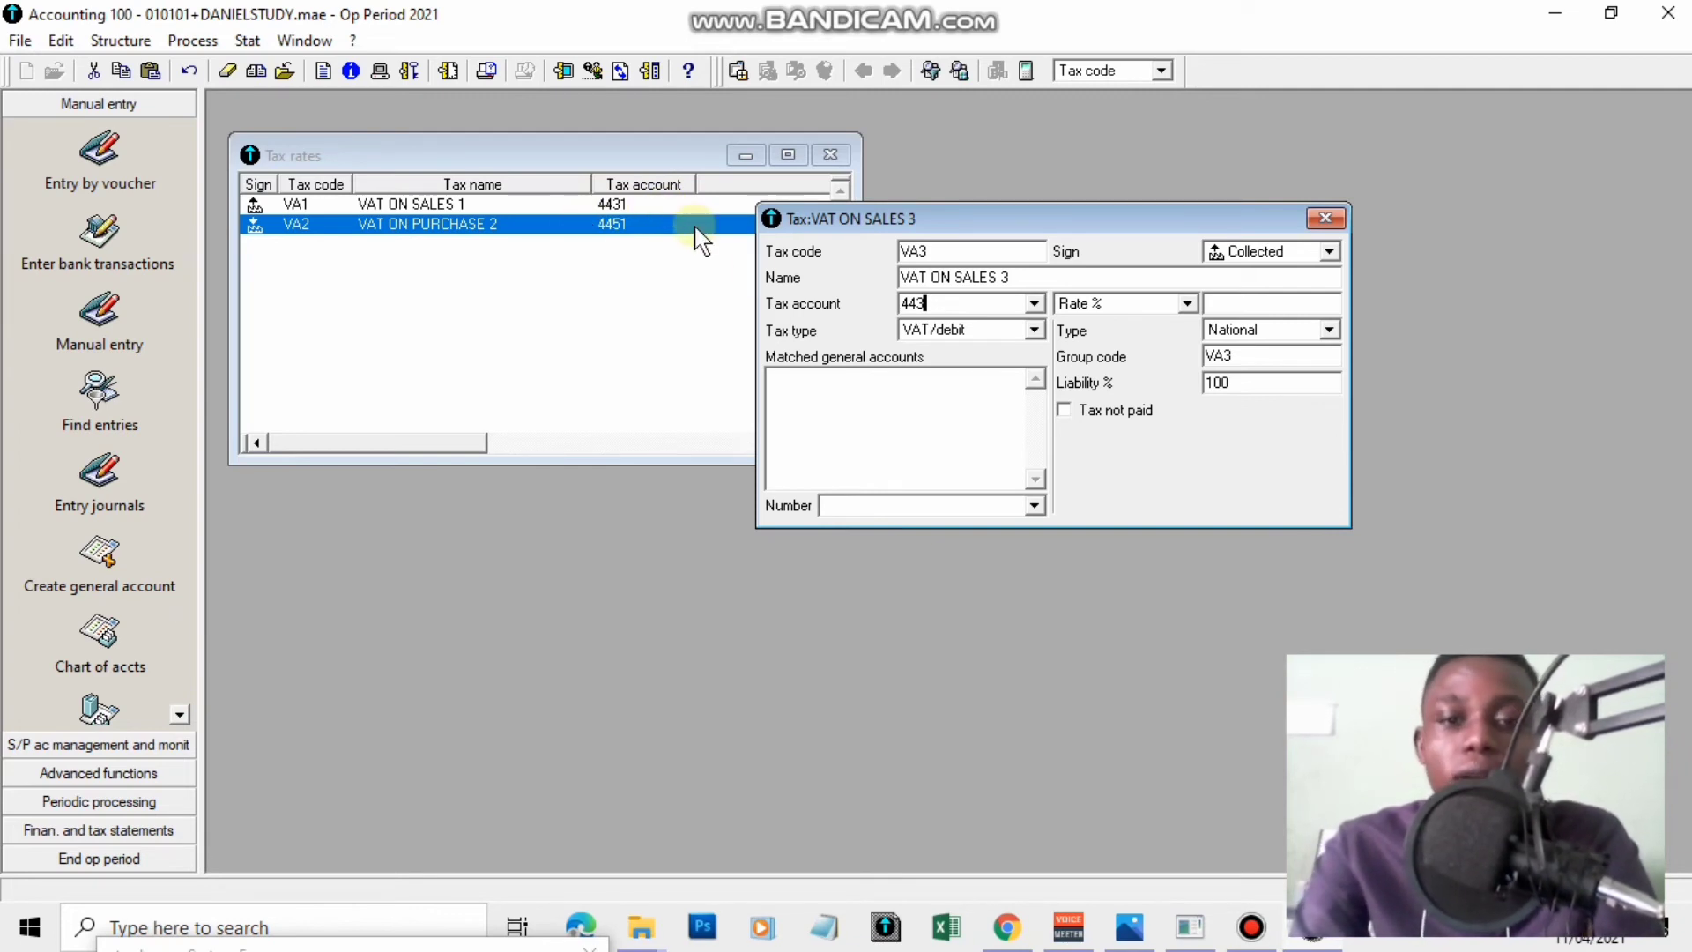
{"action": "type", "text": "2"}
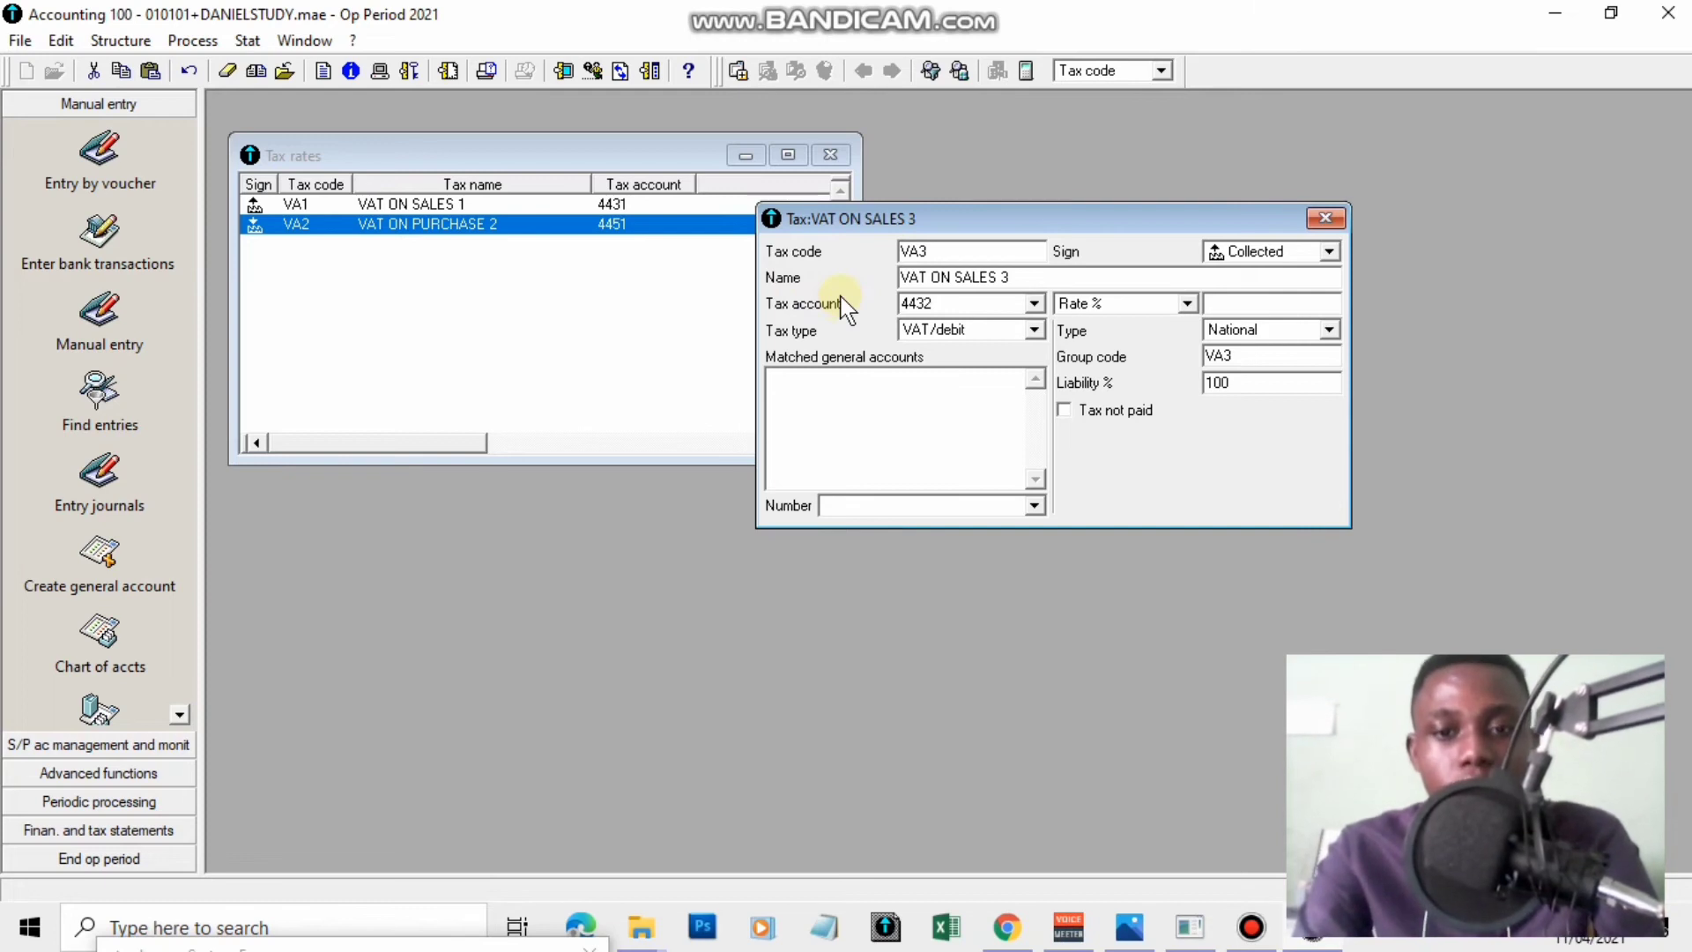
{"action": "key", "text": "Tab"}
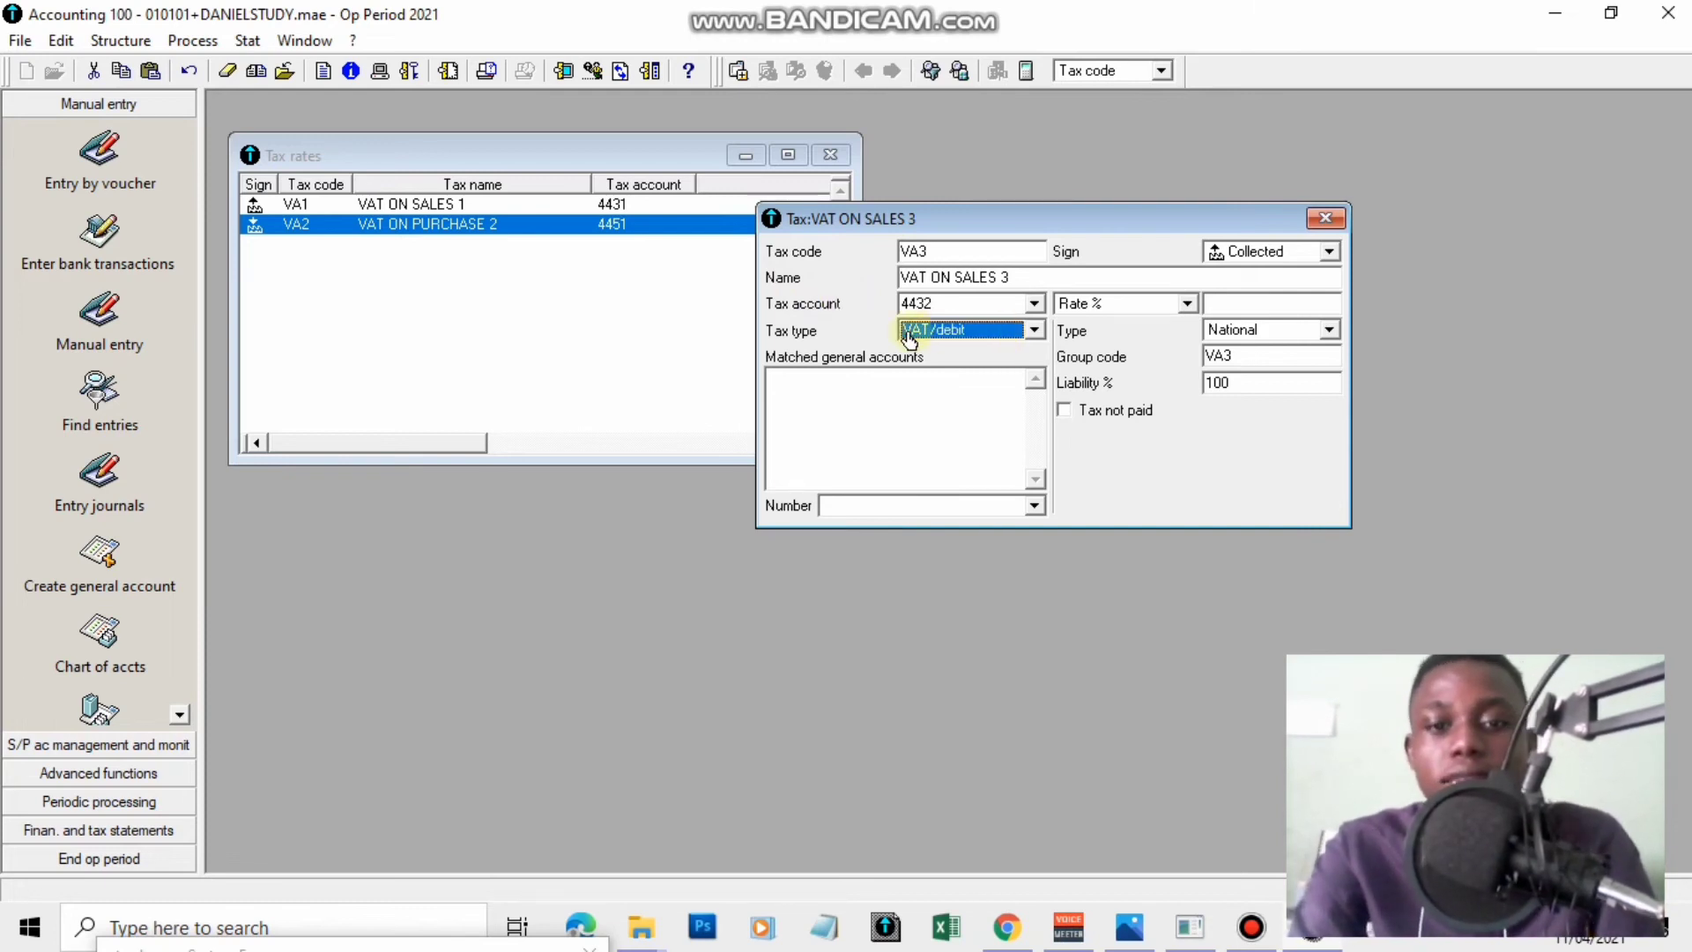
{"action": "left_click", "coordinate": [1033, 331]}
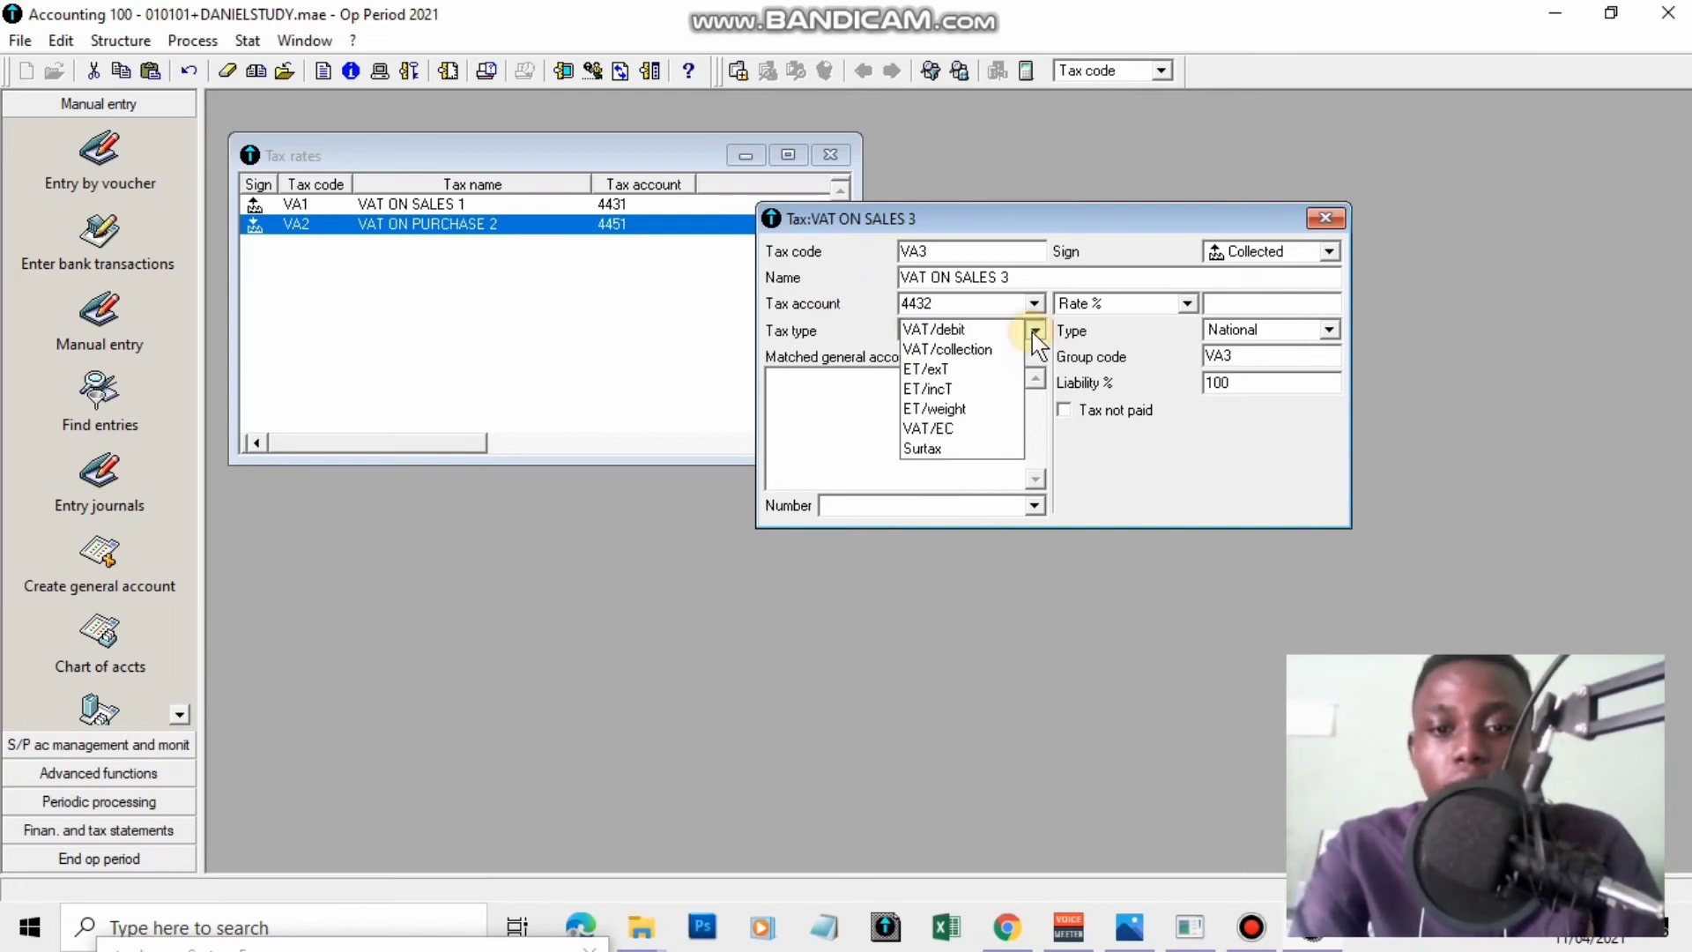
{"action": "left_click", "coordinate": [996, 352]}
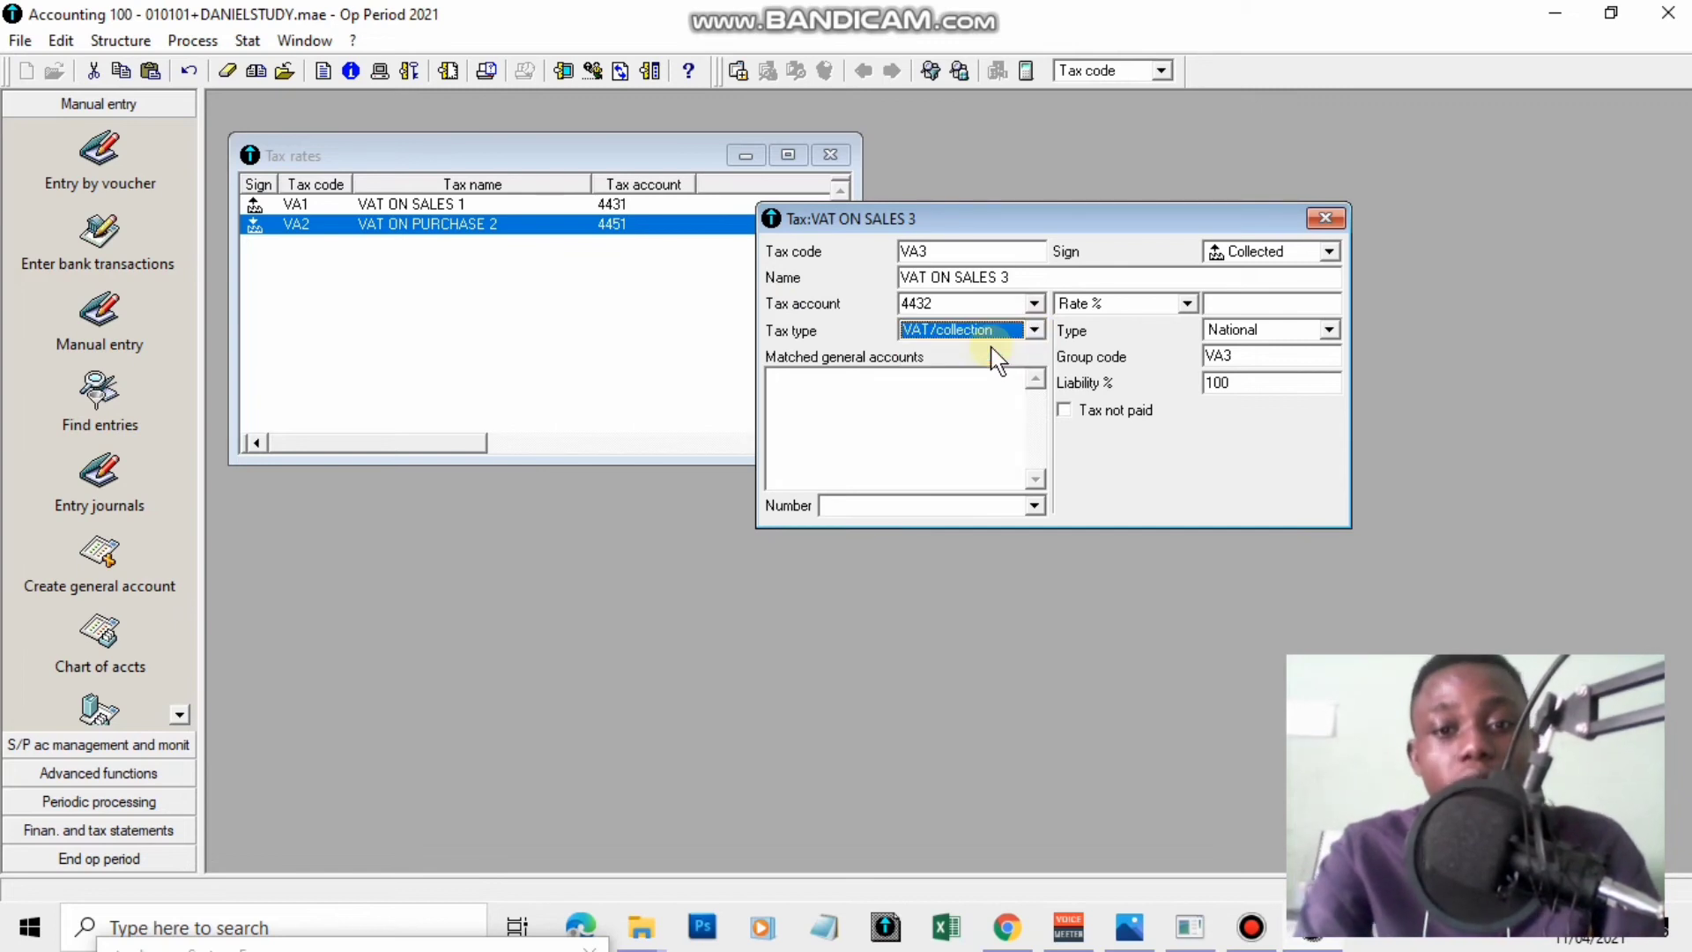
Switch the VA3 tax from a percentage rate to Amount FF and set the amount to 503000.
{"action": "key", "text": "Tab"}
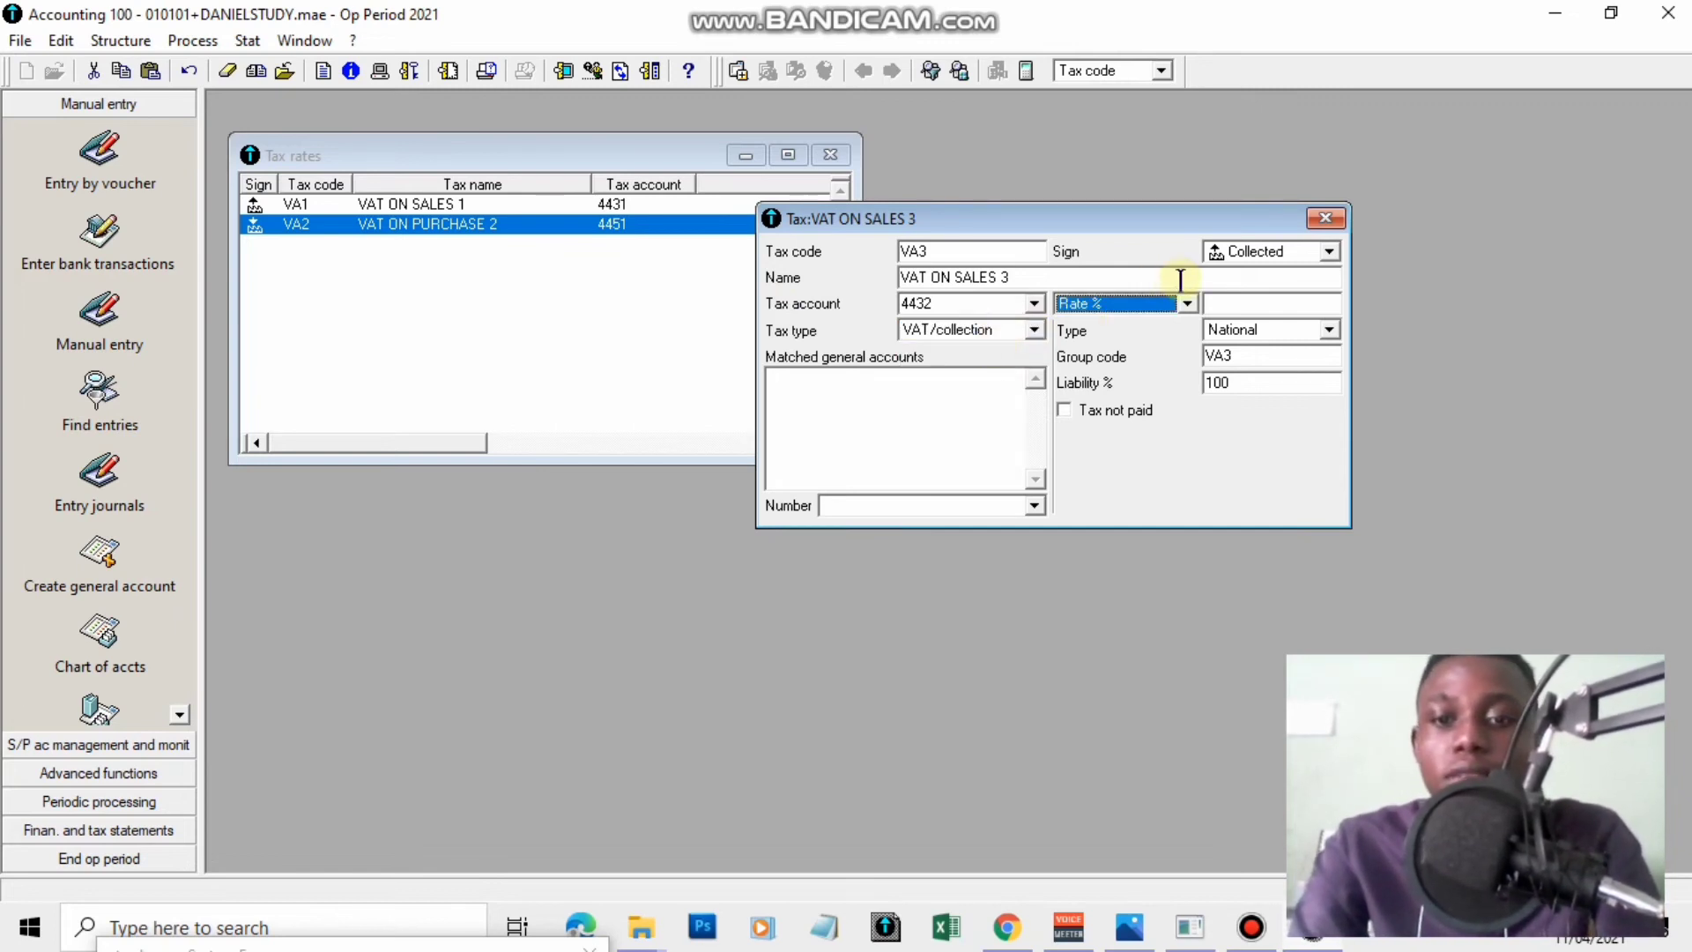
{"action": "left_click", "coordinate": [1188, 303]}
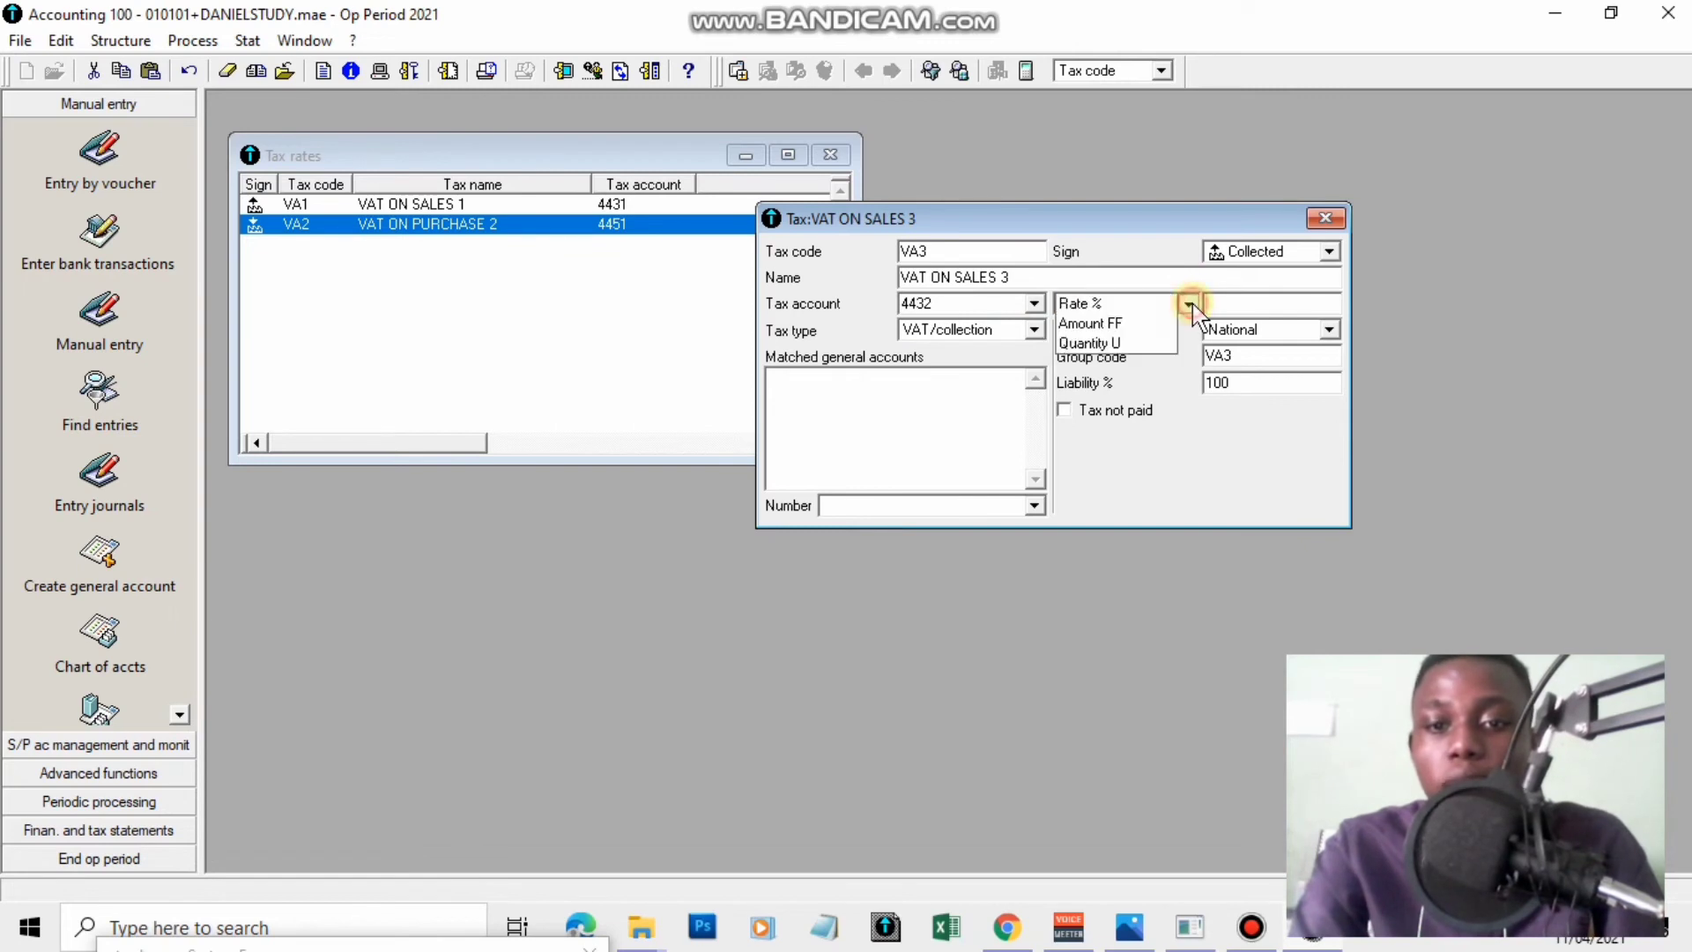
{"action": "left_click", "coordinate": [1150, 325]}
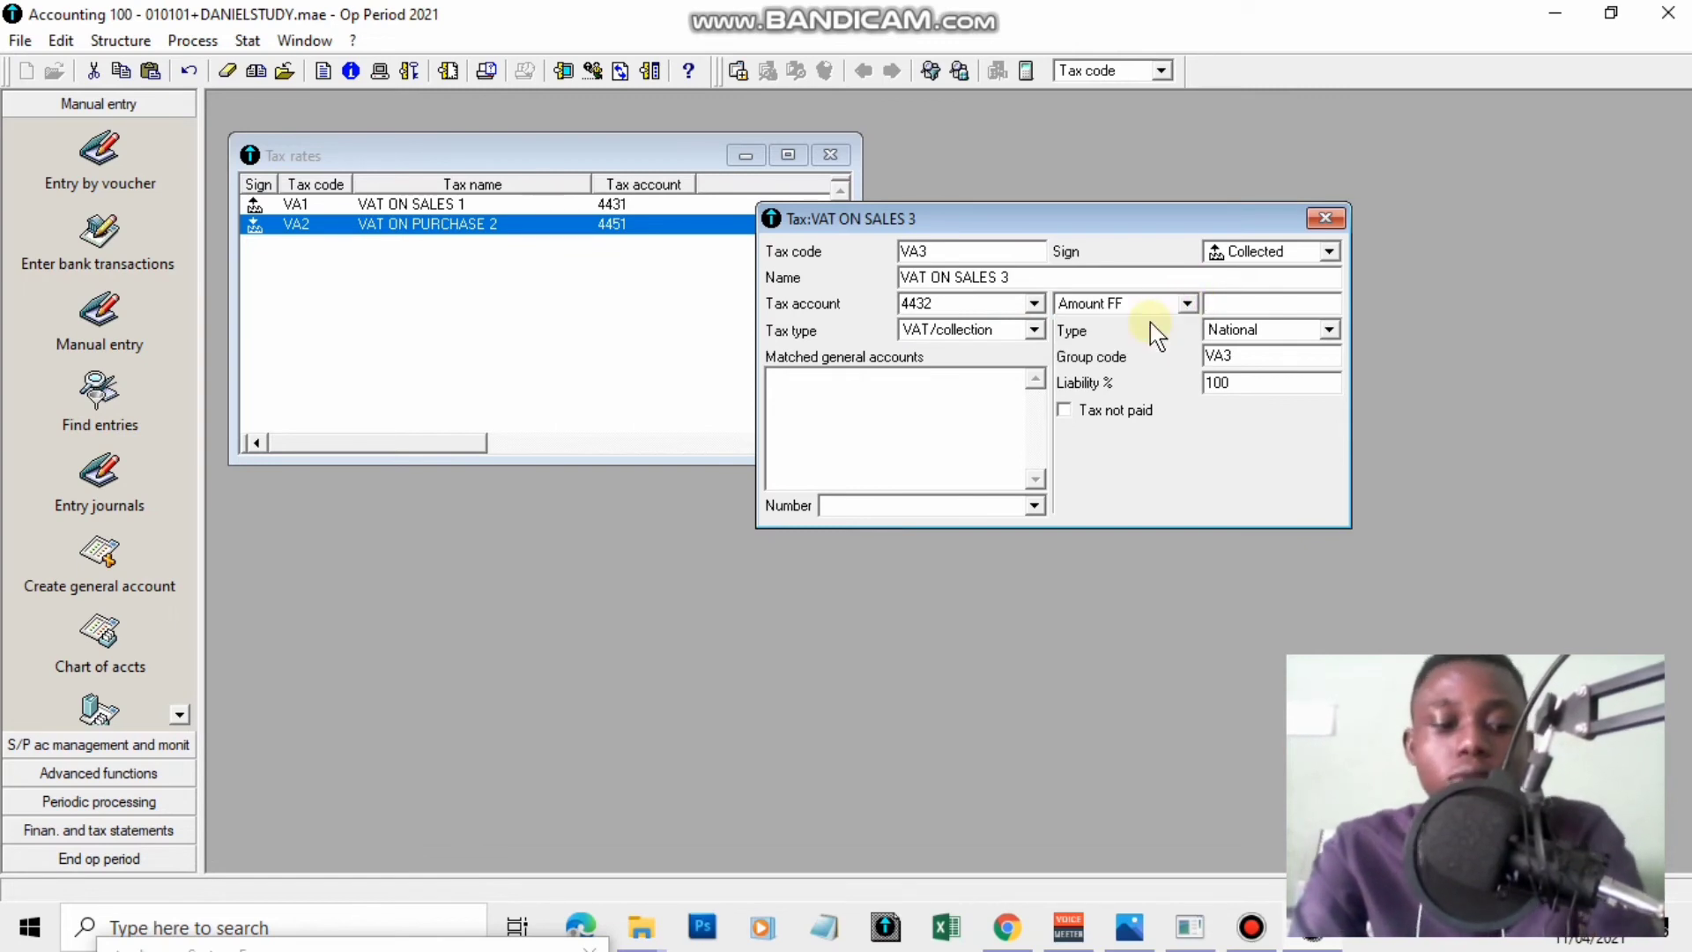
{"action": "type", "text": "503000"}
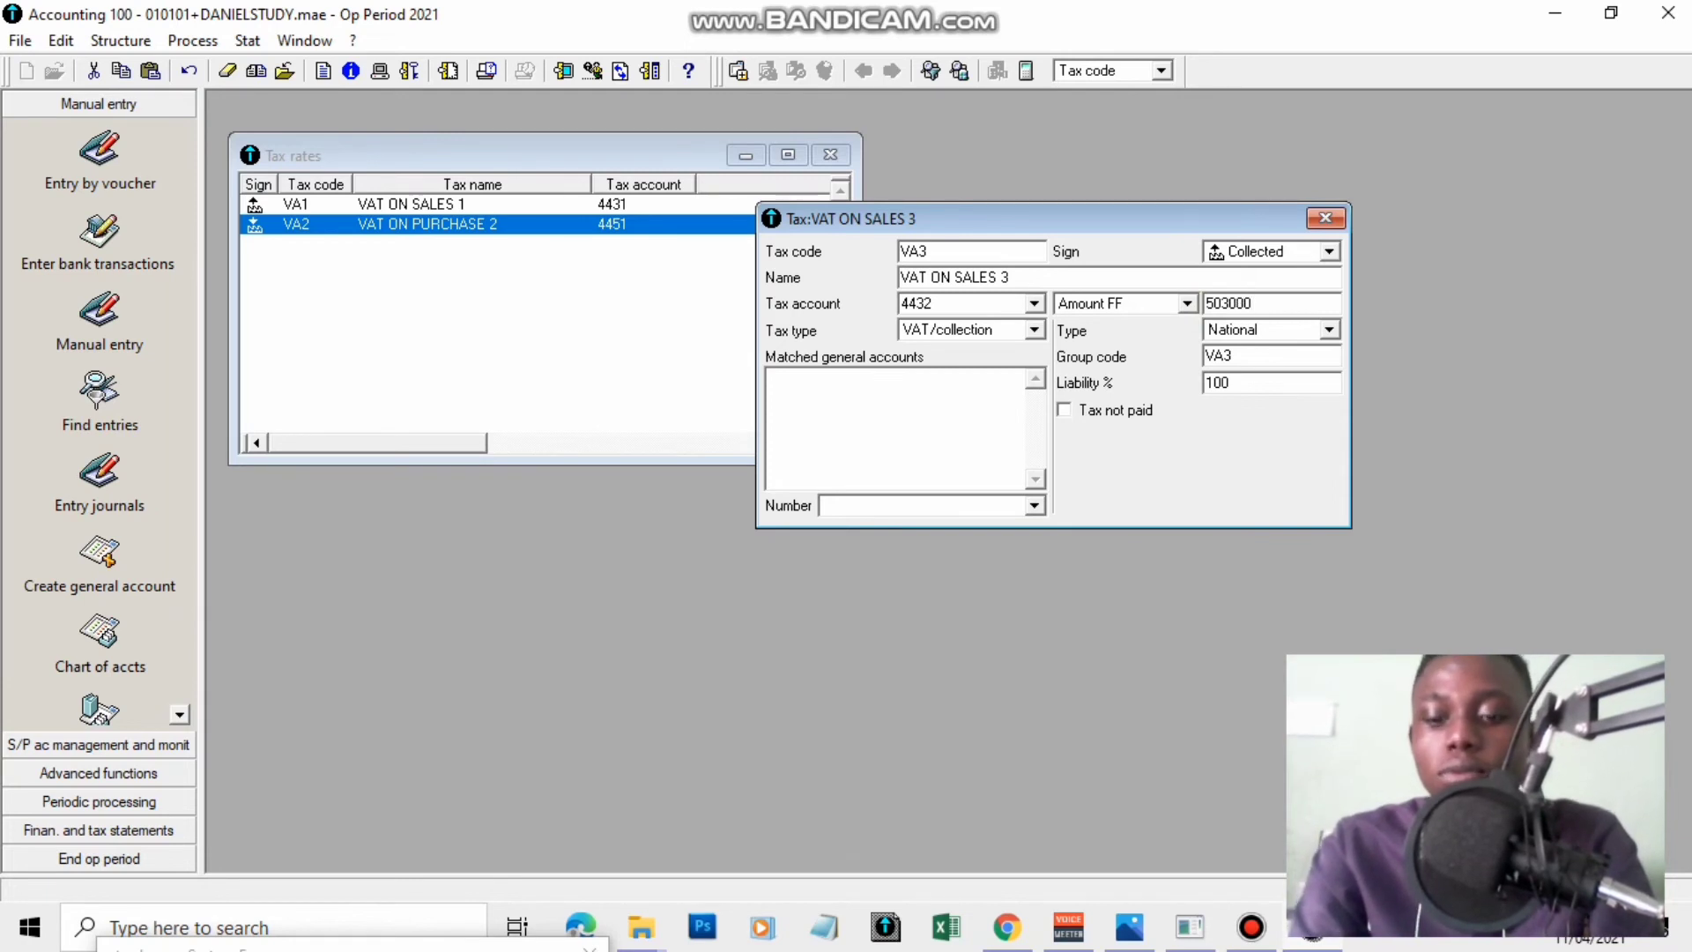
{"action": "key", "text": "Tab"}
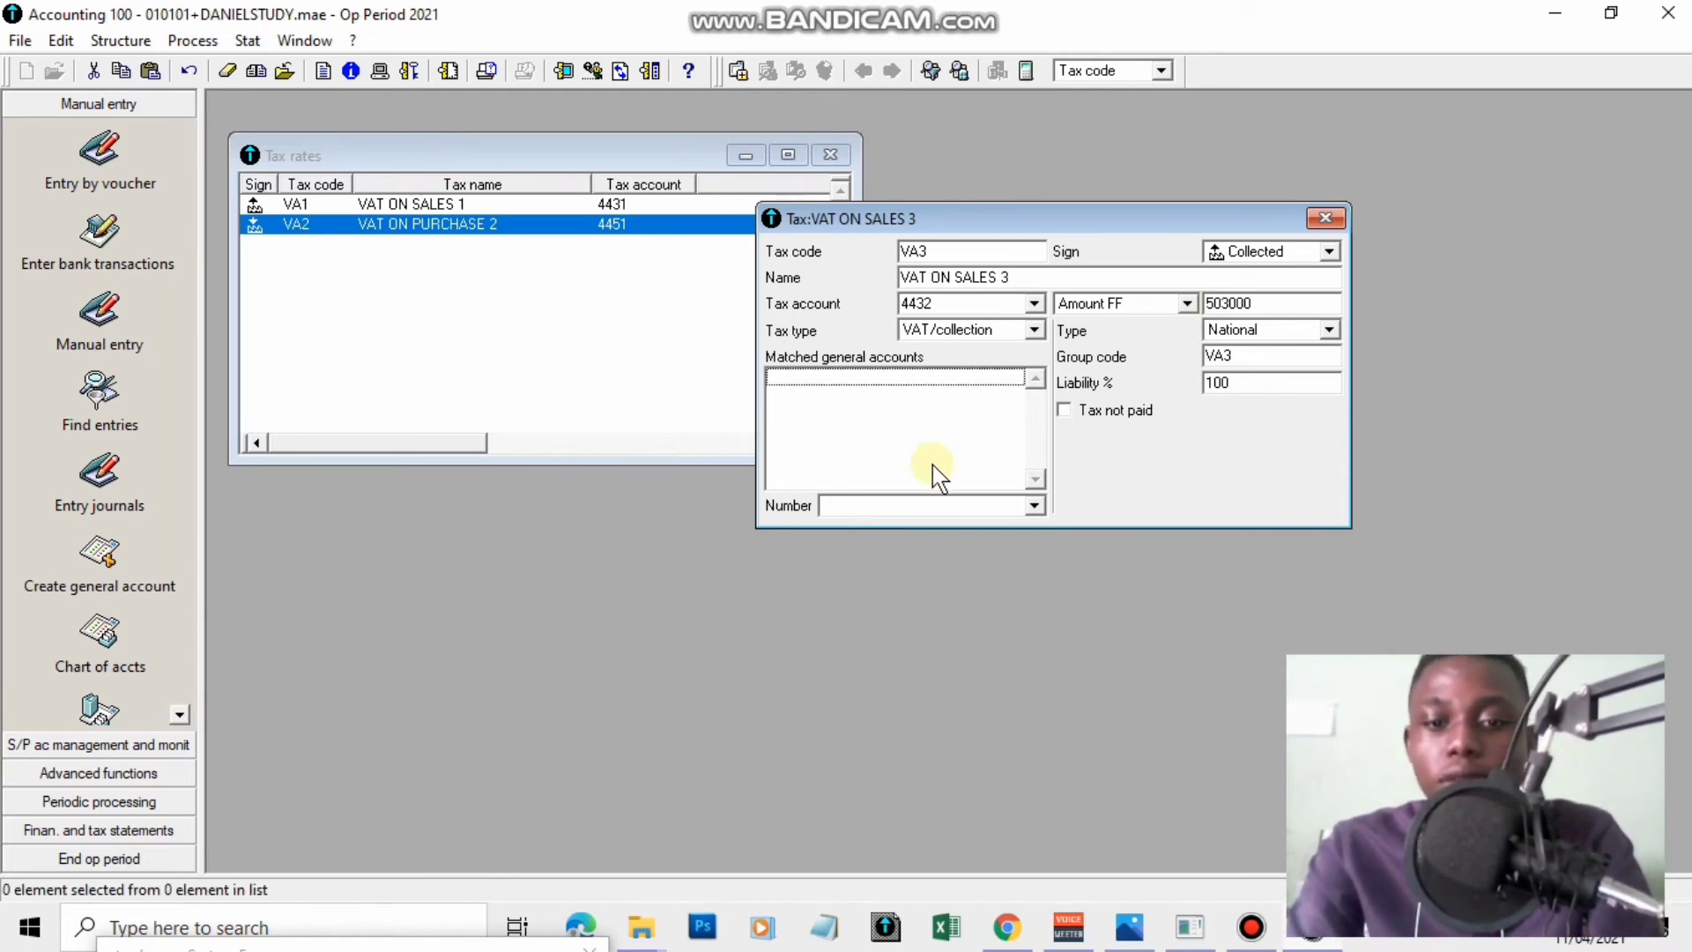
Choose 701 SALES OF GOODS as VA3's matched general account and agree to create general account 4432.
{"action": "left_click", "coordinate": [1033, 504]}
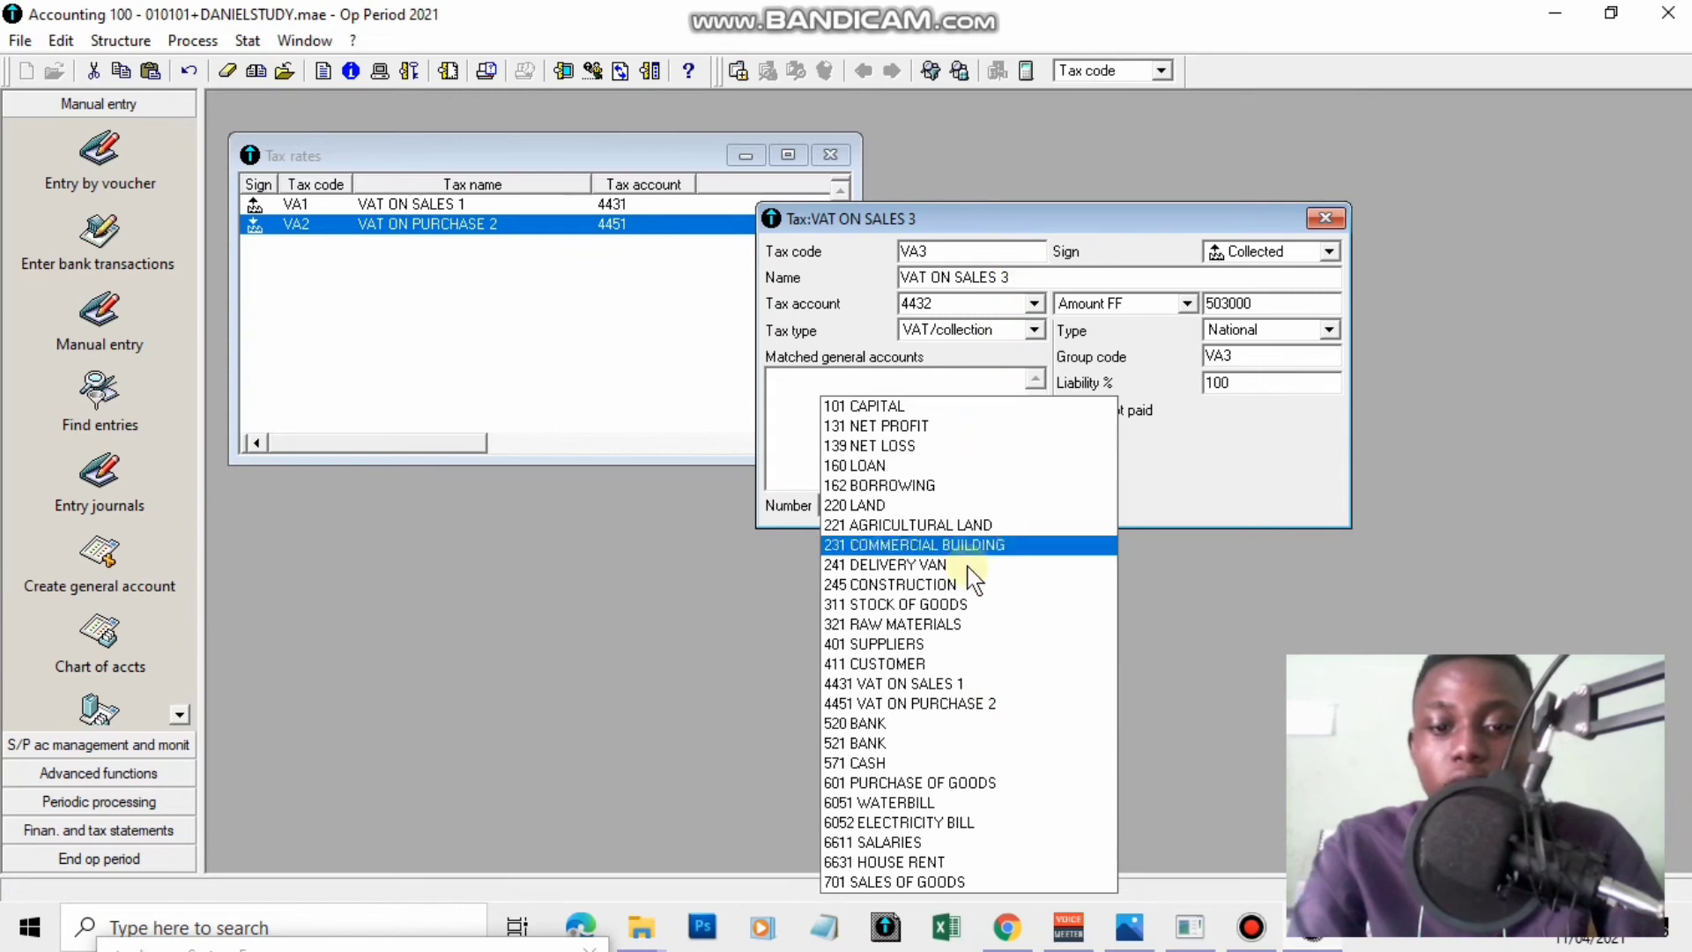
{"action": "left_click", "coordinate": [906, 883]}
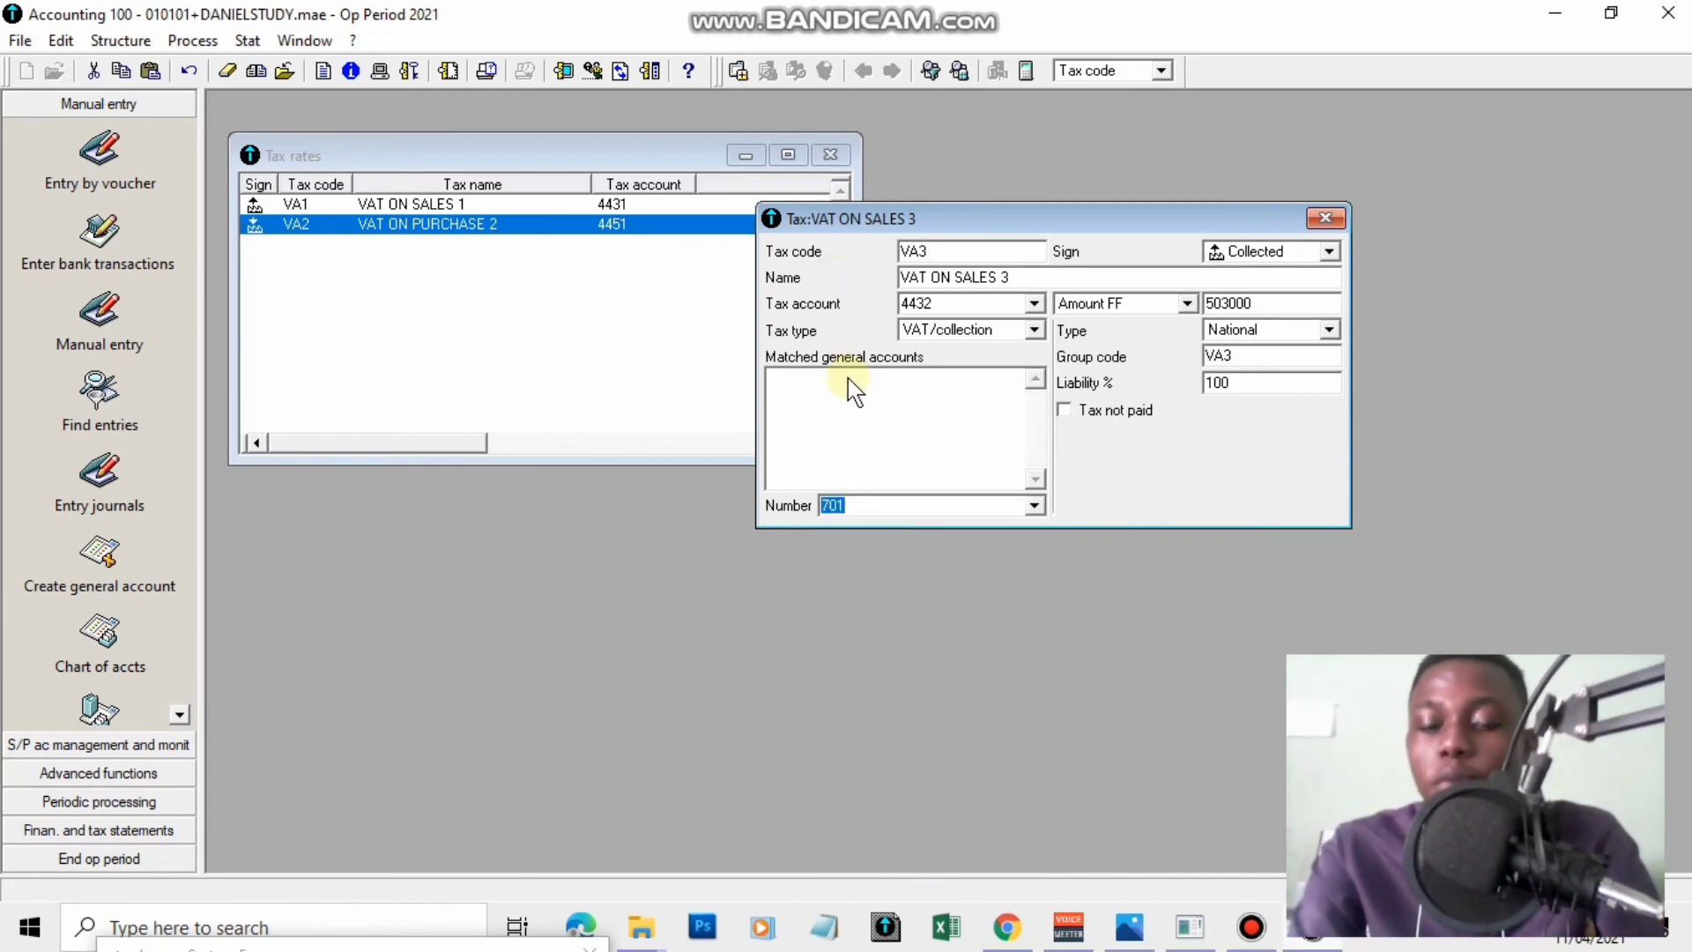
{"action": "key", "text": "Return"}
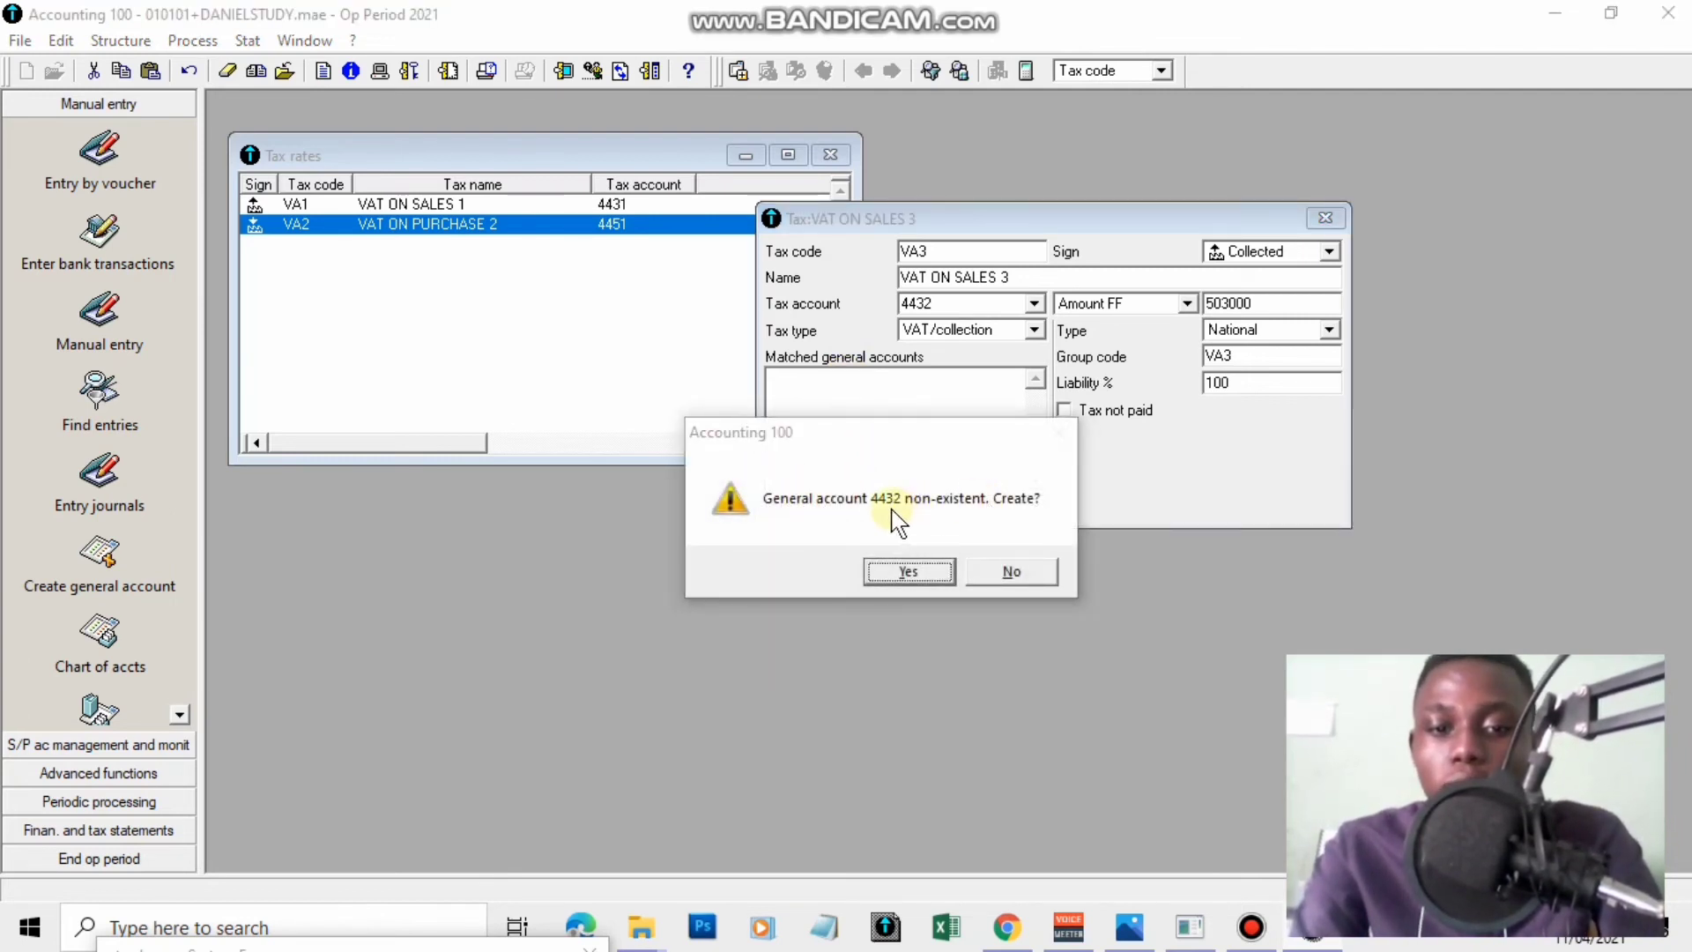
{"action": "left_click", "coordinate": [909, 572]}
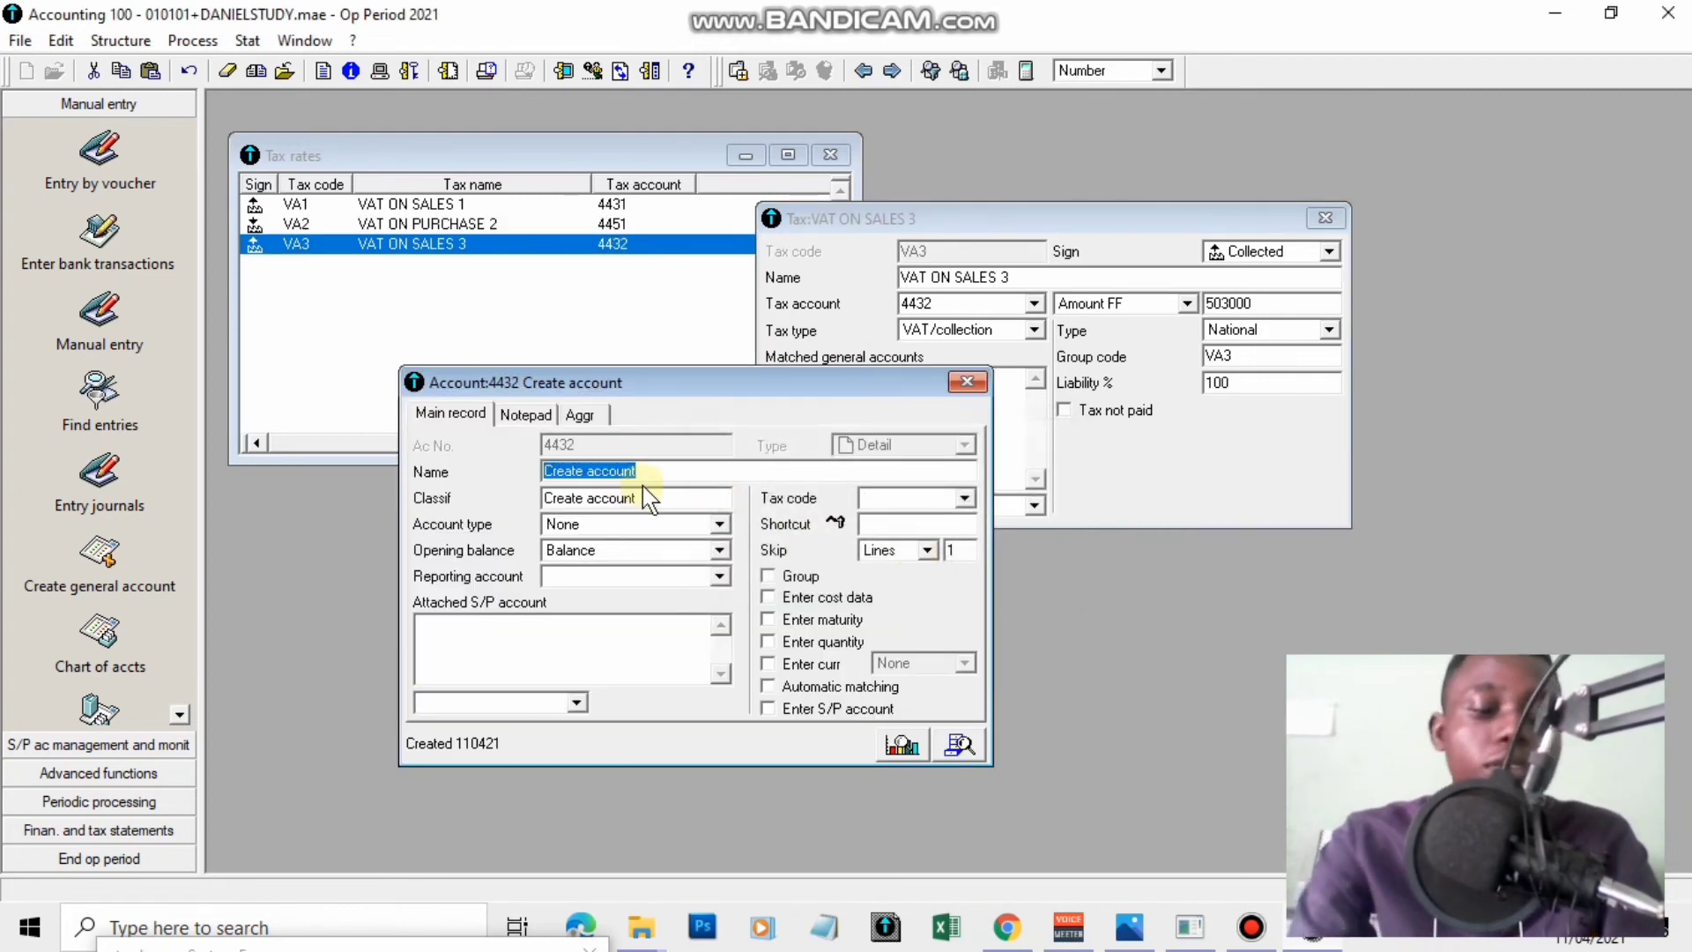
Enter VAT ON SALES 3 as both the name and the classification of general account 4432.
{"action": "type", "text": "VAT ON SA"}
{"action": "key", "text": "BackSpace"}
{"action": "key", "text": "BackSpace"}
{"action": "type", "text": "LES "}
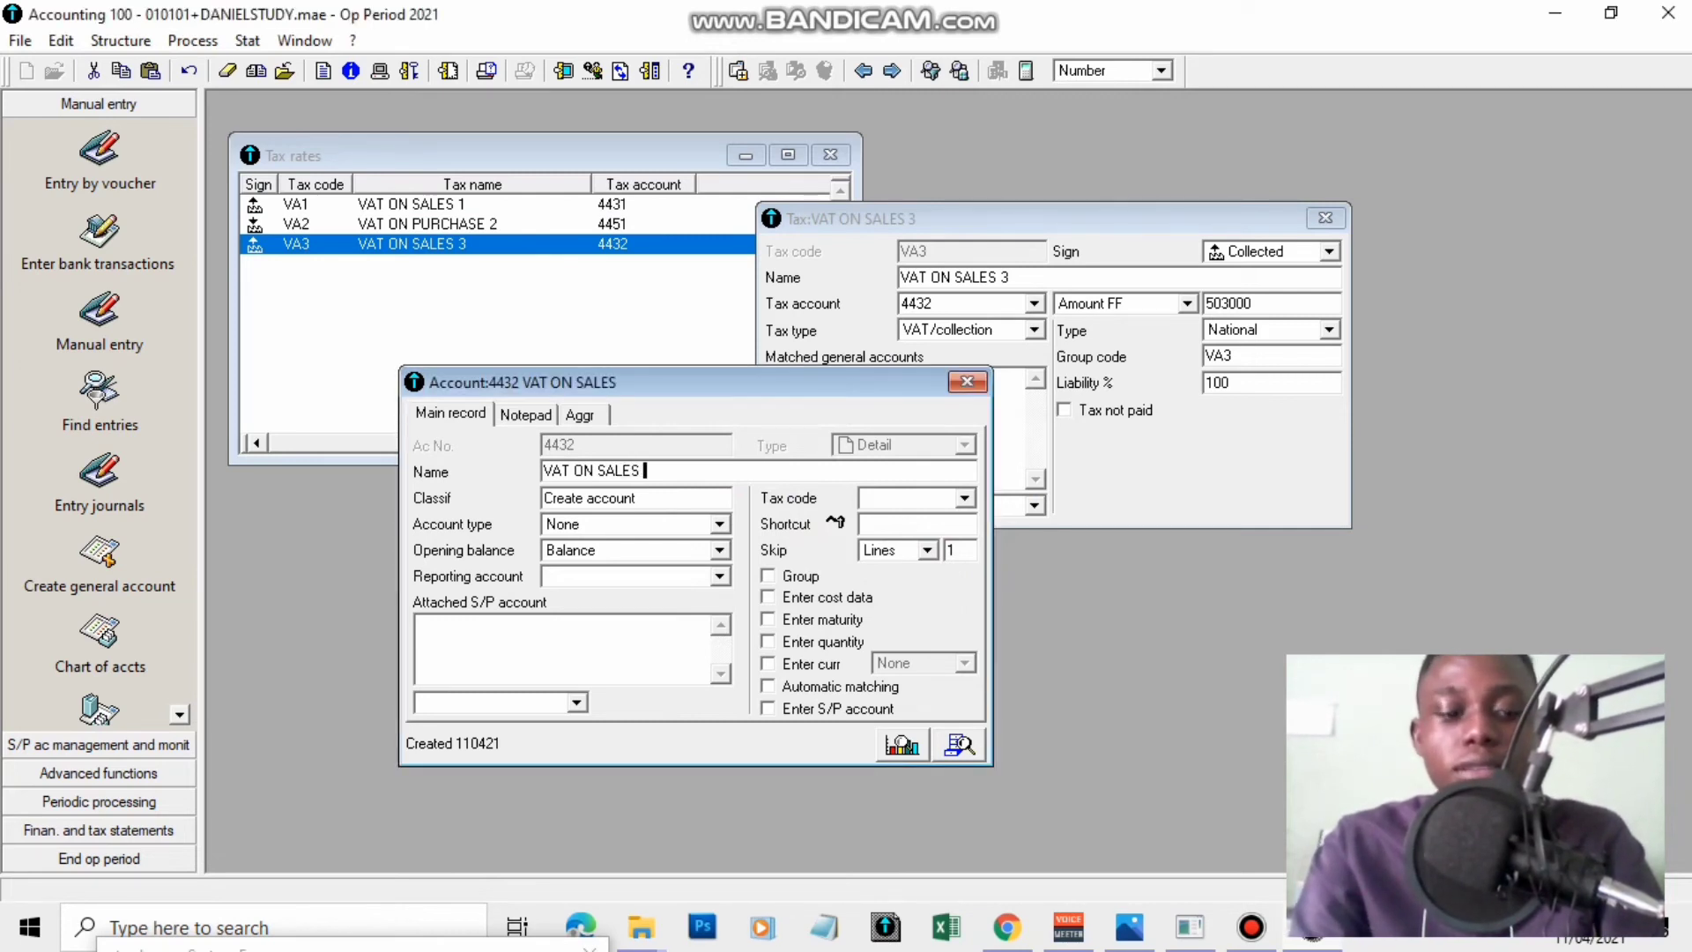
{"action": "type", "text": "3"}
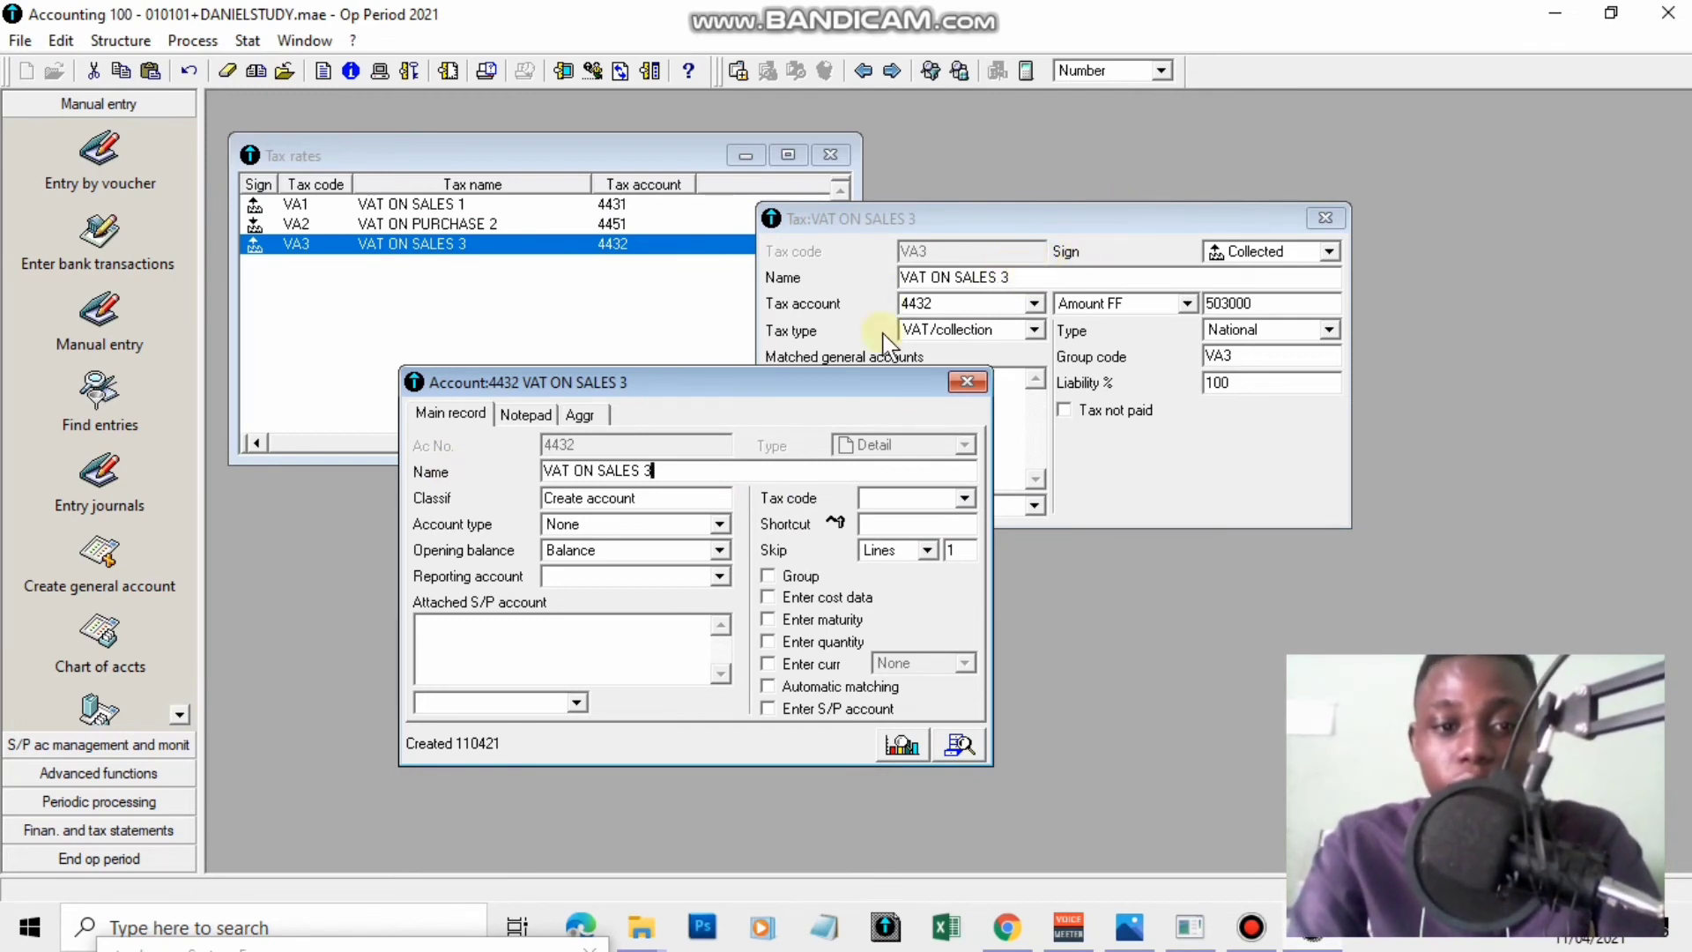
{"action": "key", "text": "Tab"}
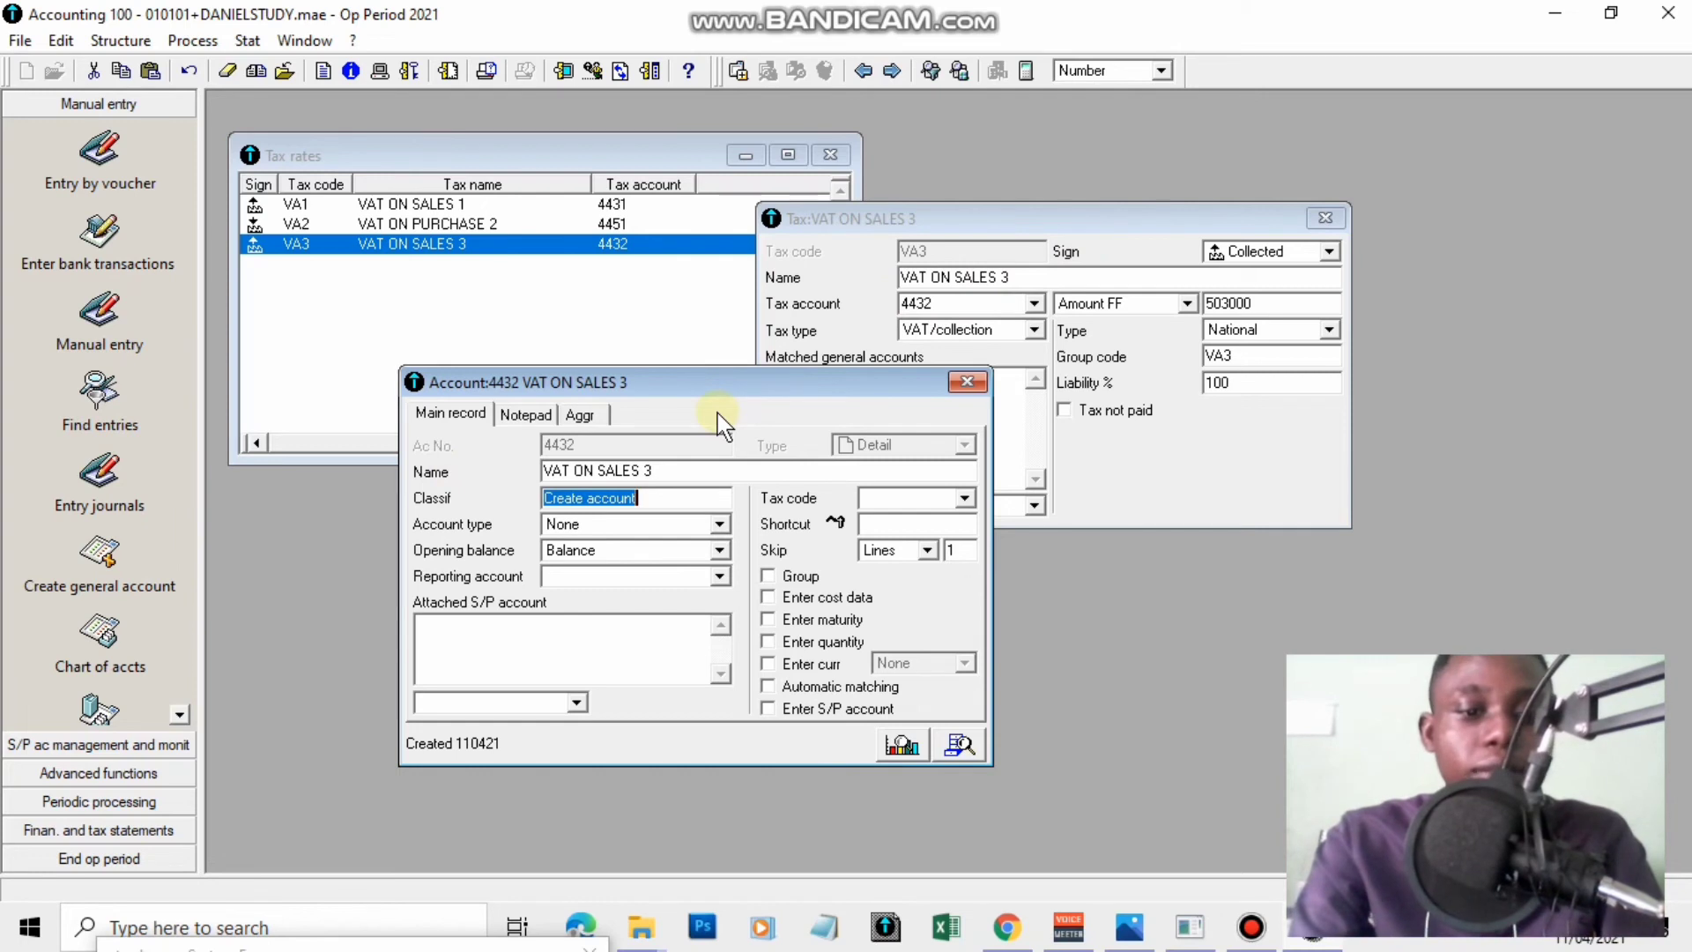
{"action": "type", "text": "VAT ON S"}
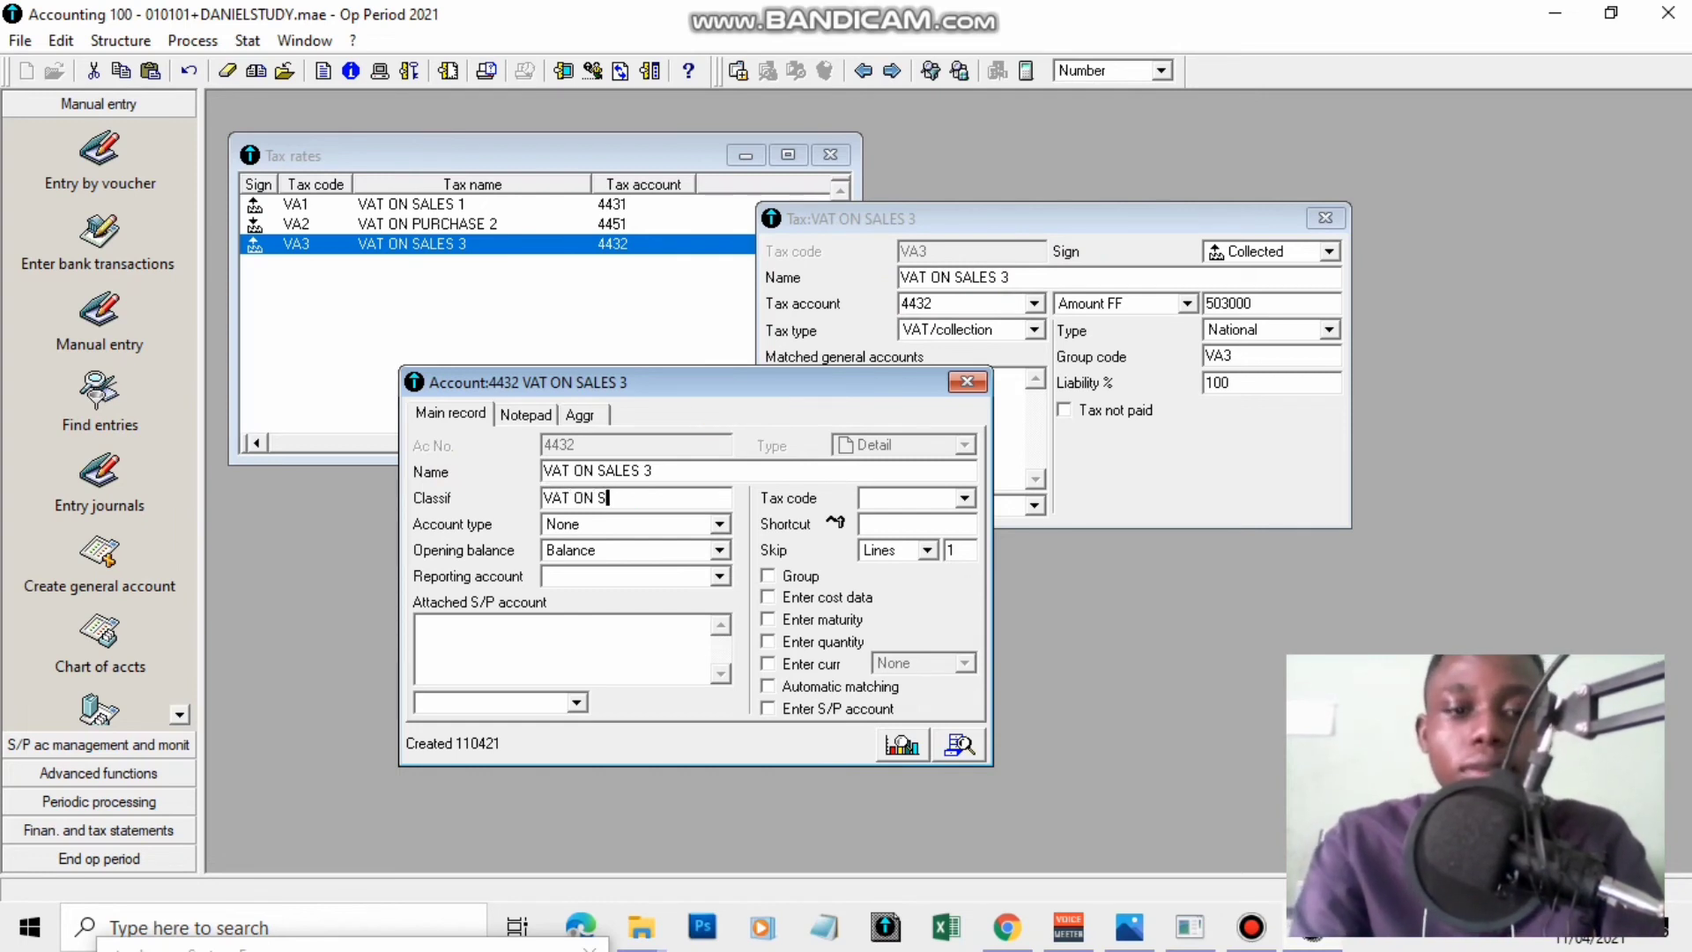
{"action": "type", "text": "ALES 3"}
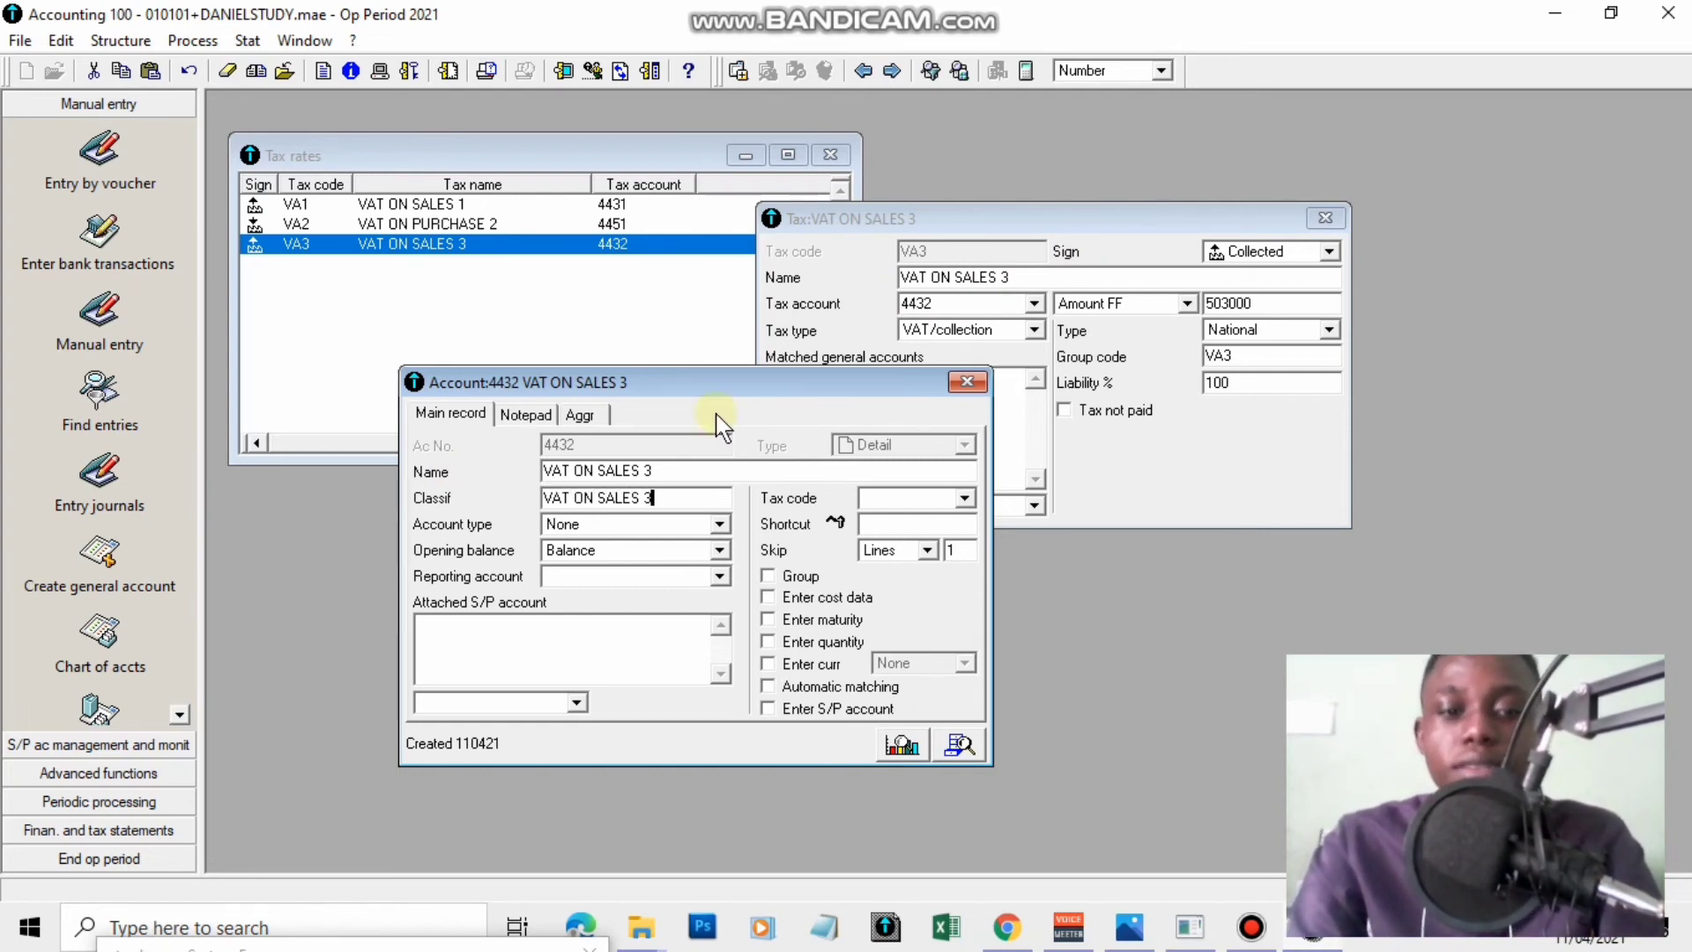
Assign tax code VA3 to account 4432 and match them, and save the tax with account 701 also matched.
{"action": "left_click", "coordinate": [966, 500]}
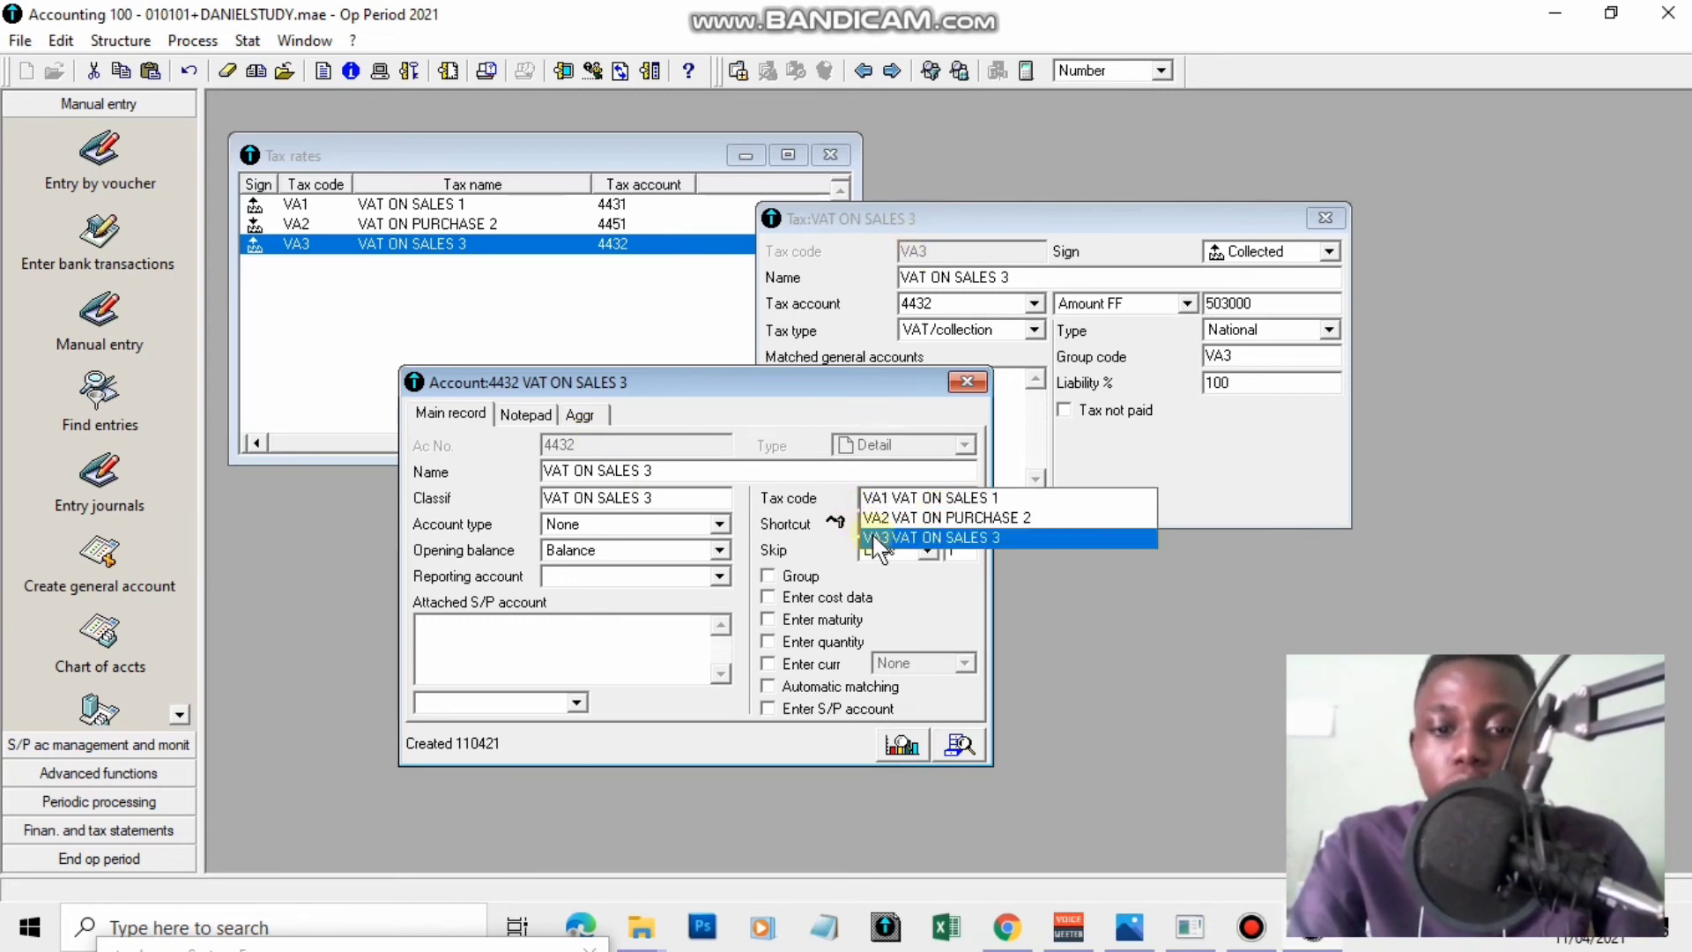
{"action": "left_click", "coordinate": [978, 537]}
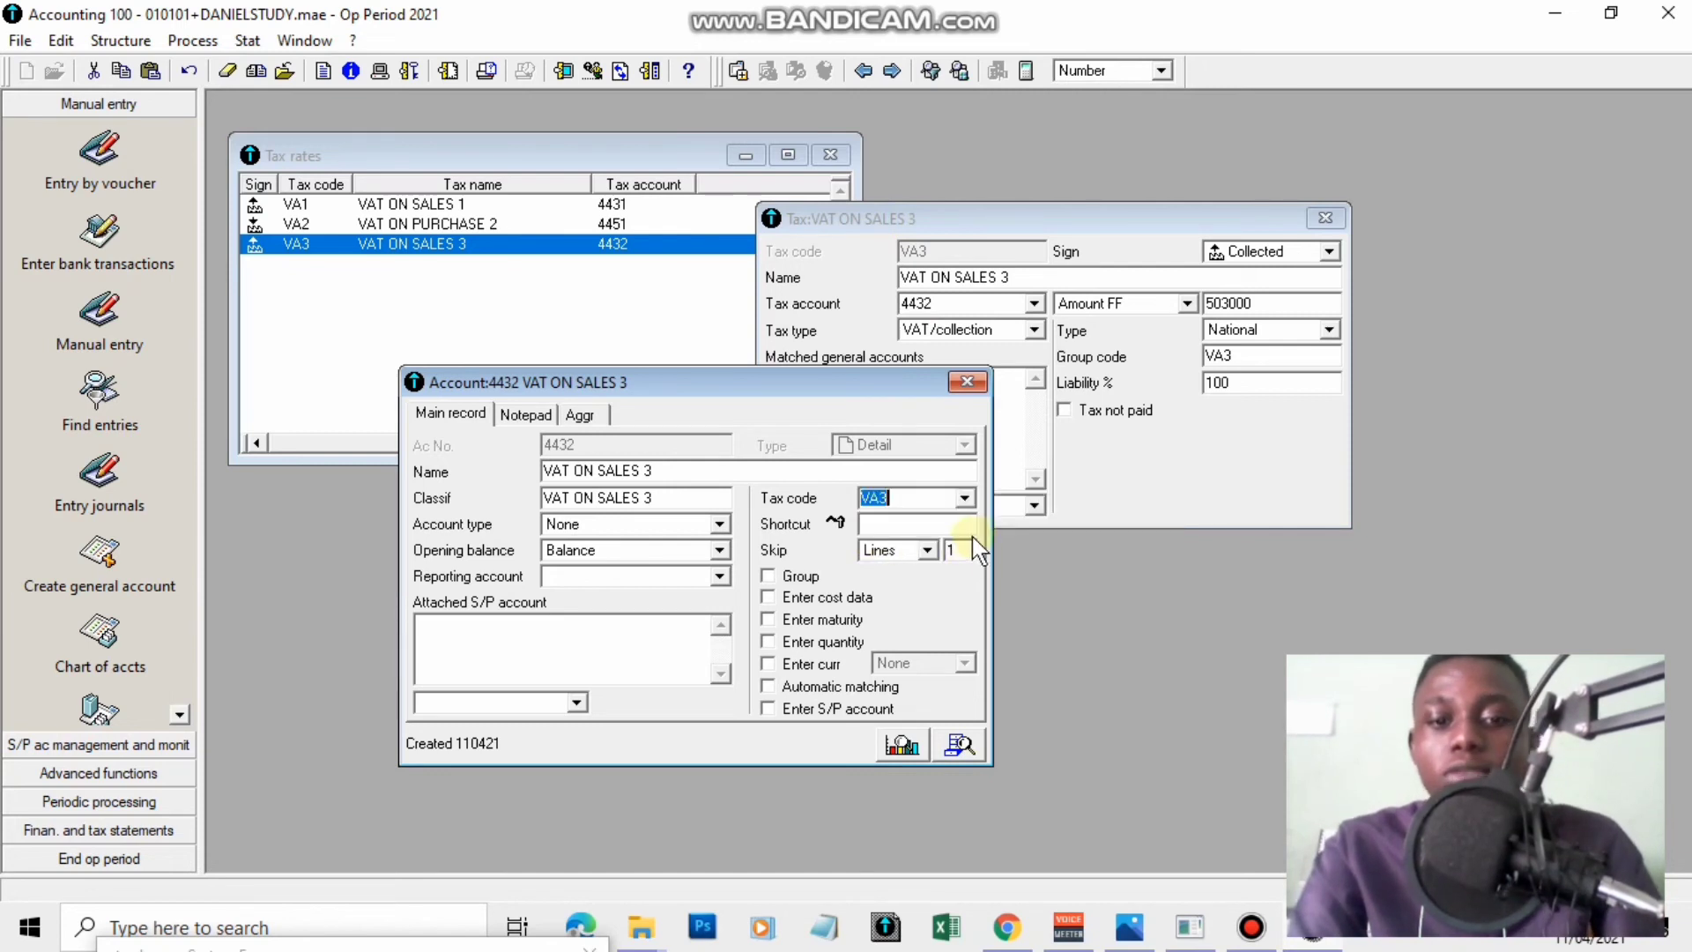
{"action": "left_click", "coordinate": [968, 385]}
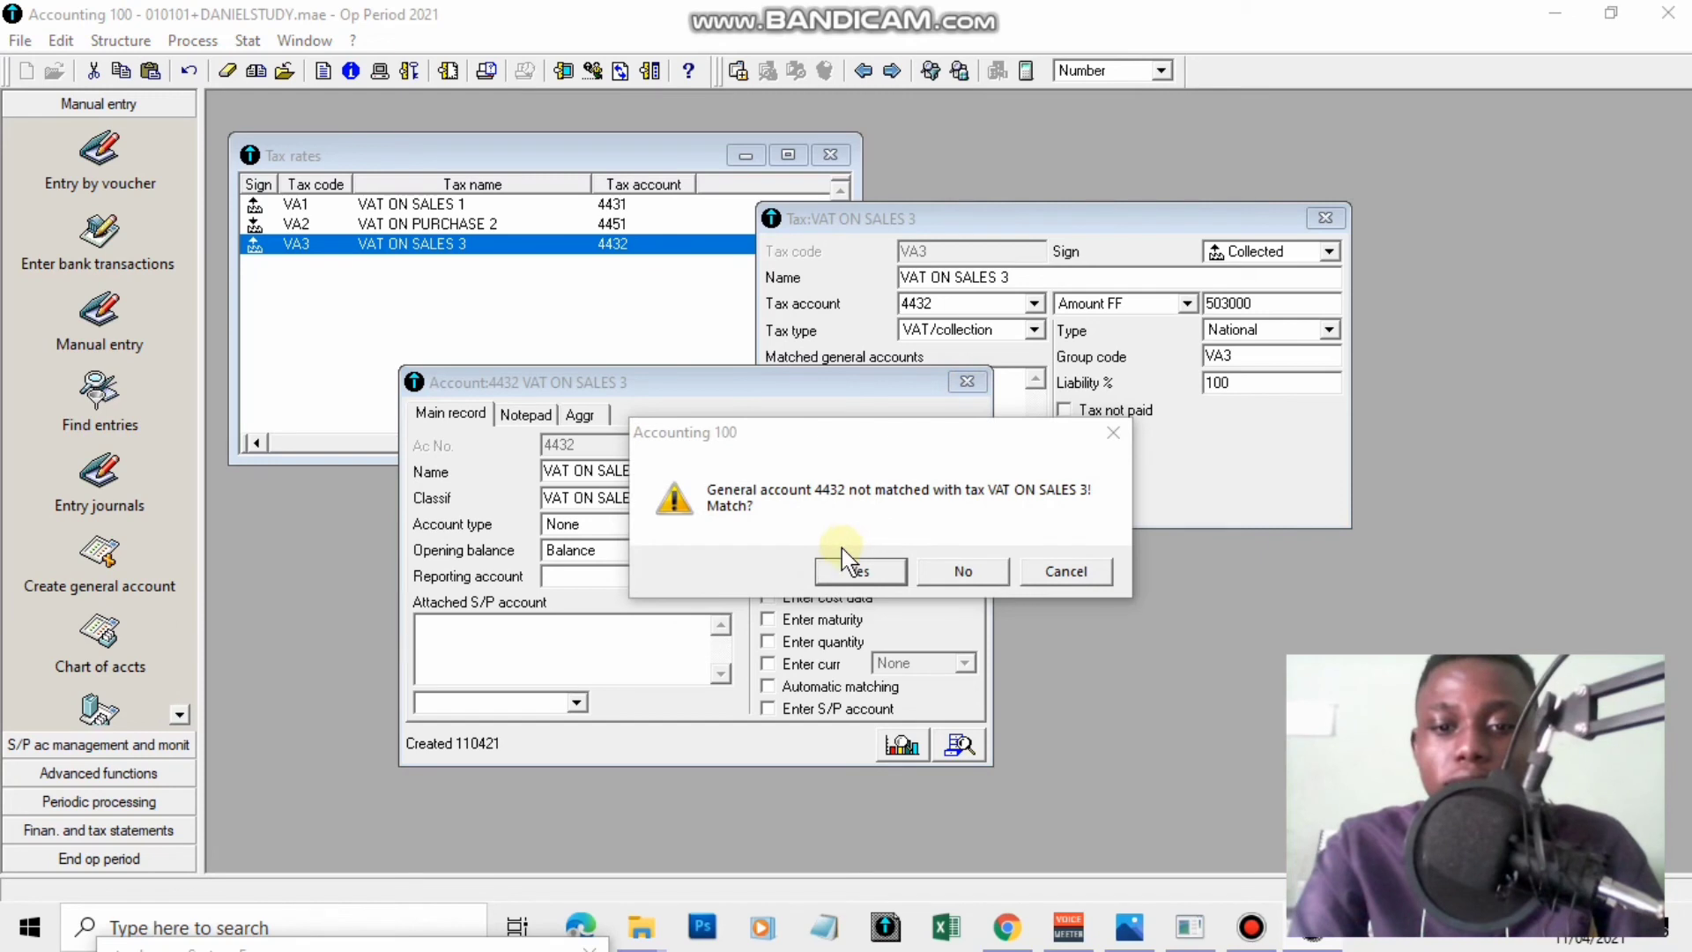
{"action": "left_click", "coordinate": [855, 574]}
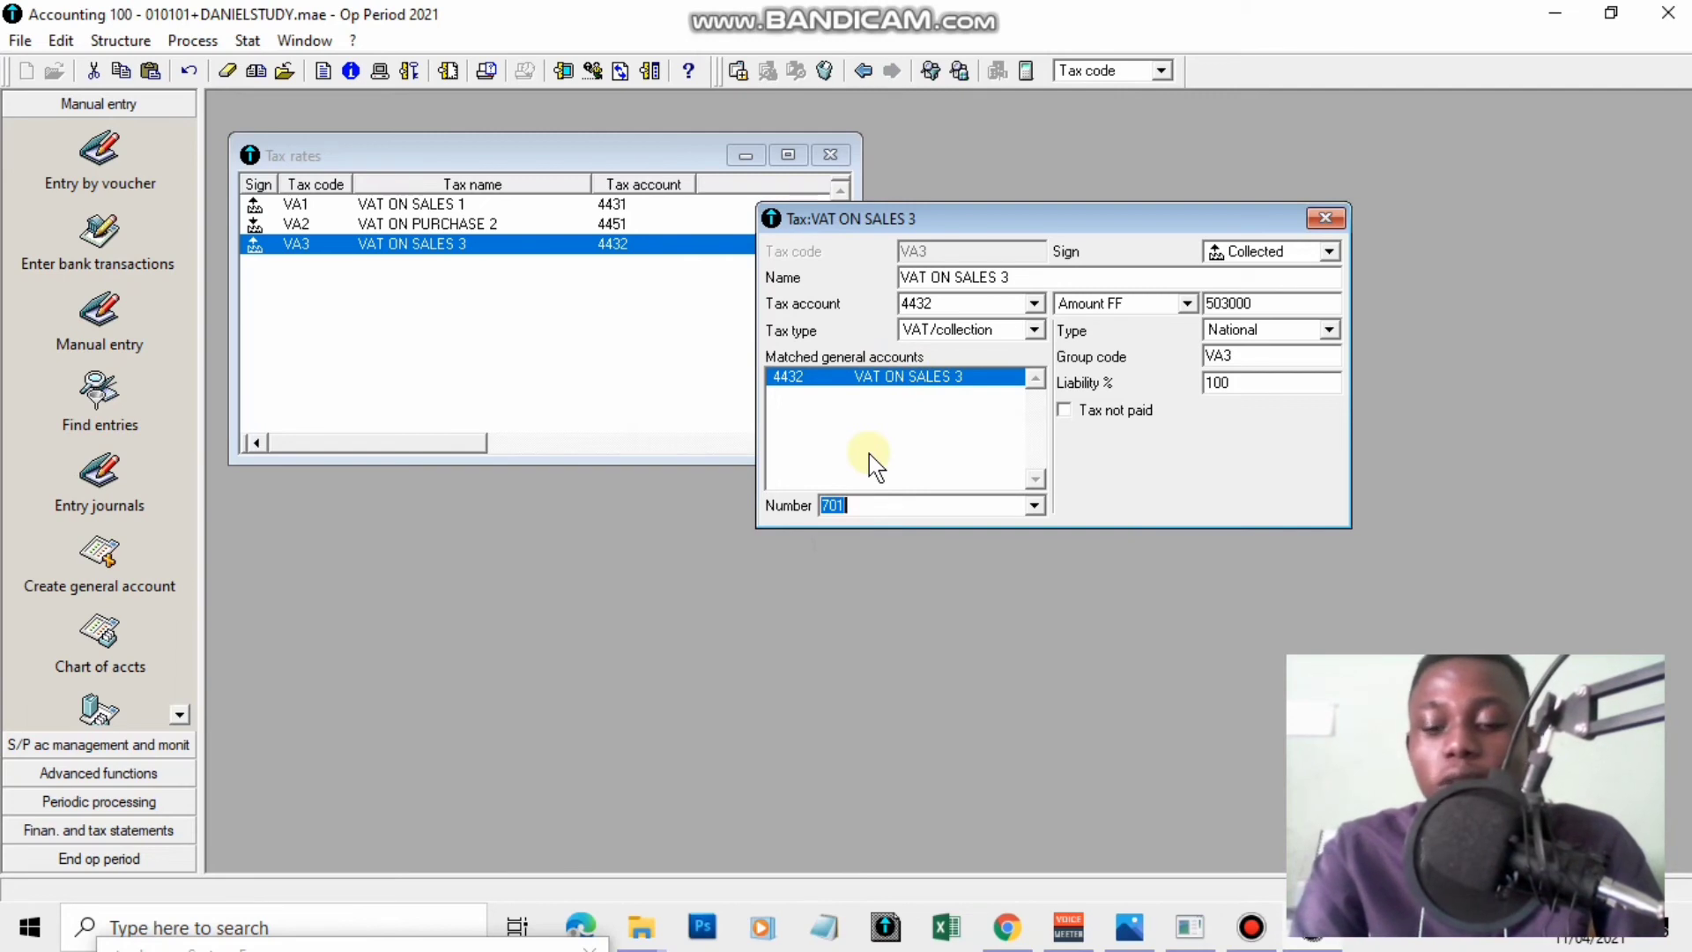
{"action": "key", "text": "Return"}
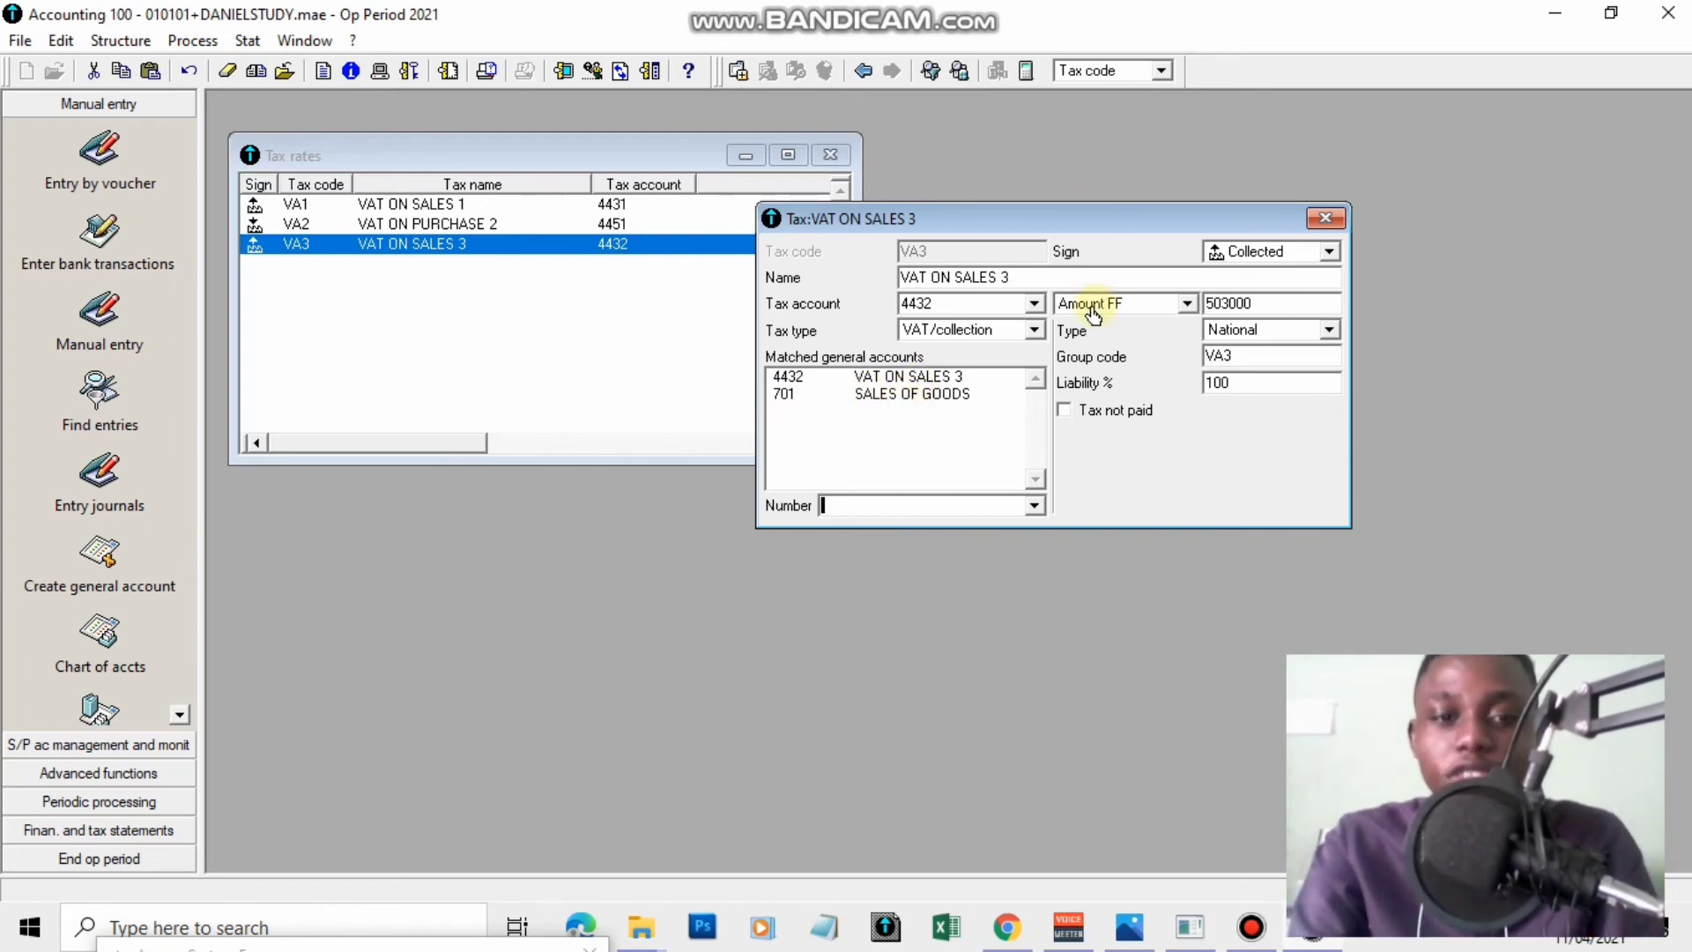
{"action": "key", "text": "Return"}
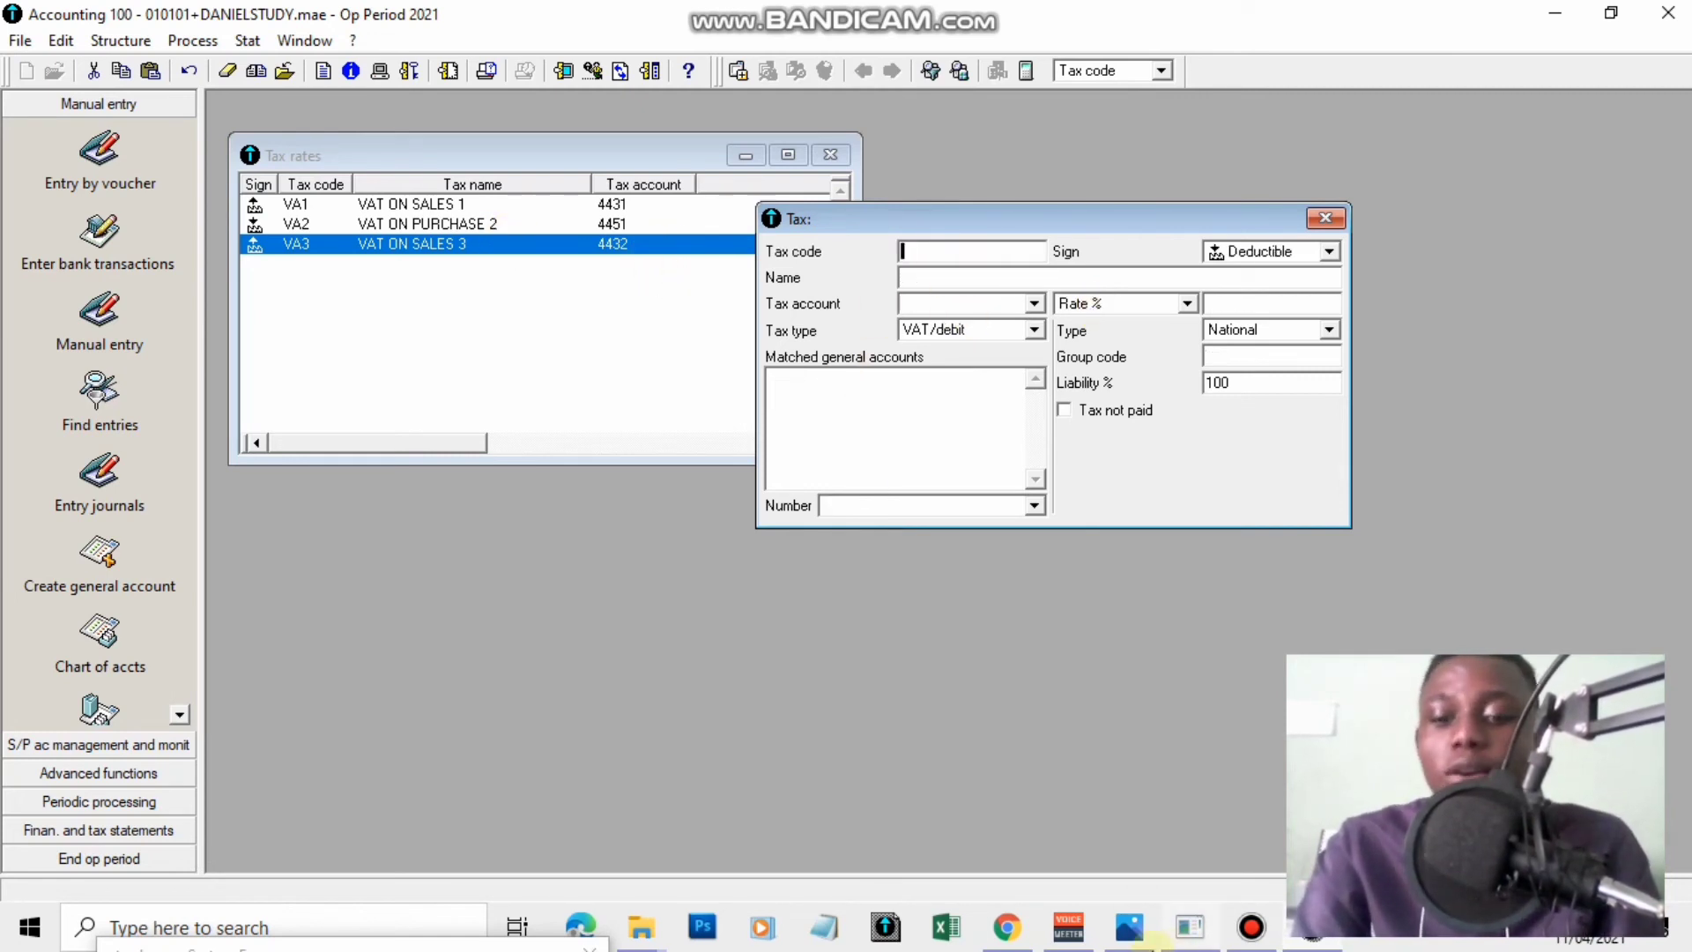
Switch to Photos to read the VAT rate of the 23/03 sale on the exercise page, and return to Accounting 100.
{"action": "left_click", "coordinate": [1124, 941]}
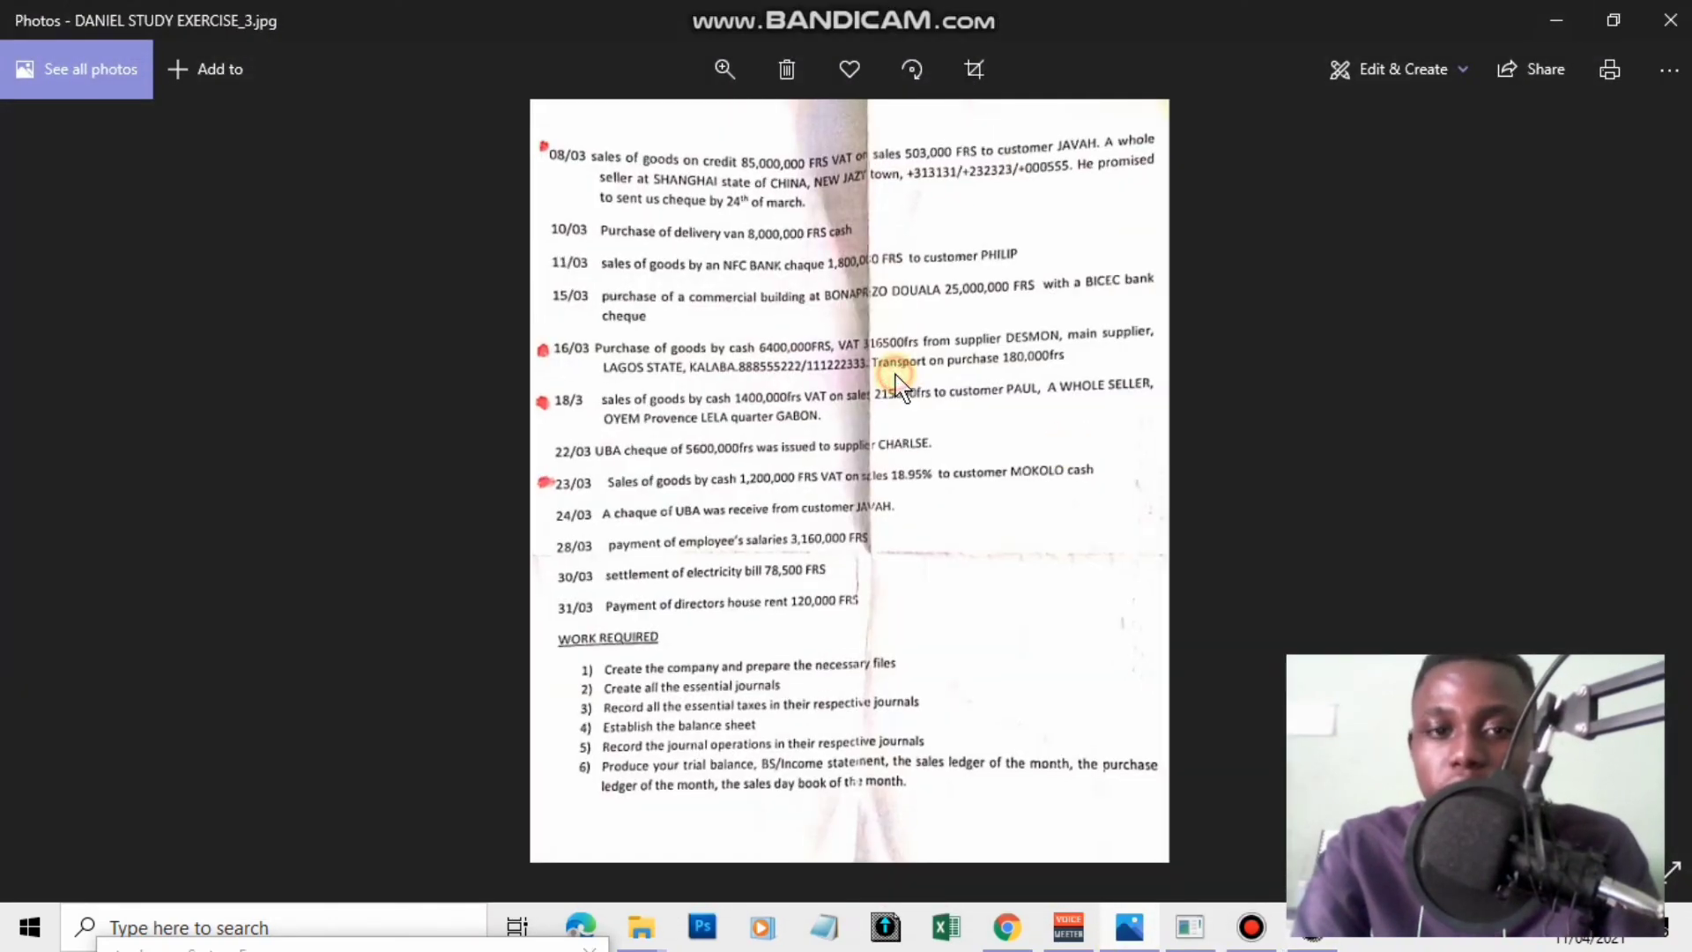
{"action": "scroll", "coordinate": [1047, 157], "scroll_direction": "up", "scroll_amount": 2}
{"action": "left_click_drag", "start_coordinate": [1043, 150], "coordinate": [989, 507]}
{"action": "left_click", "coordinate": [1130, 929]}
{"action": "left_click", "coordinate": [1121, 931]}
{"action": "left_click_drag", "start_coordinate": [441, 772], "coordinate": [493, 309]}
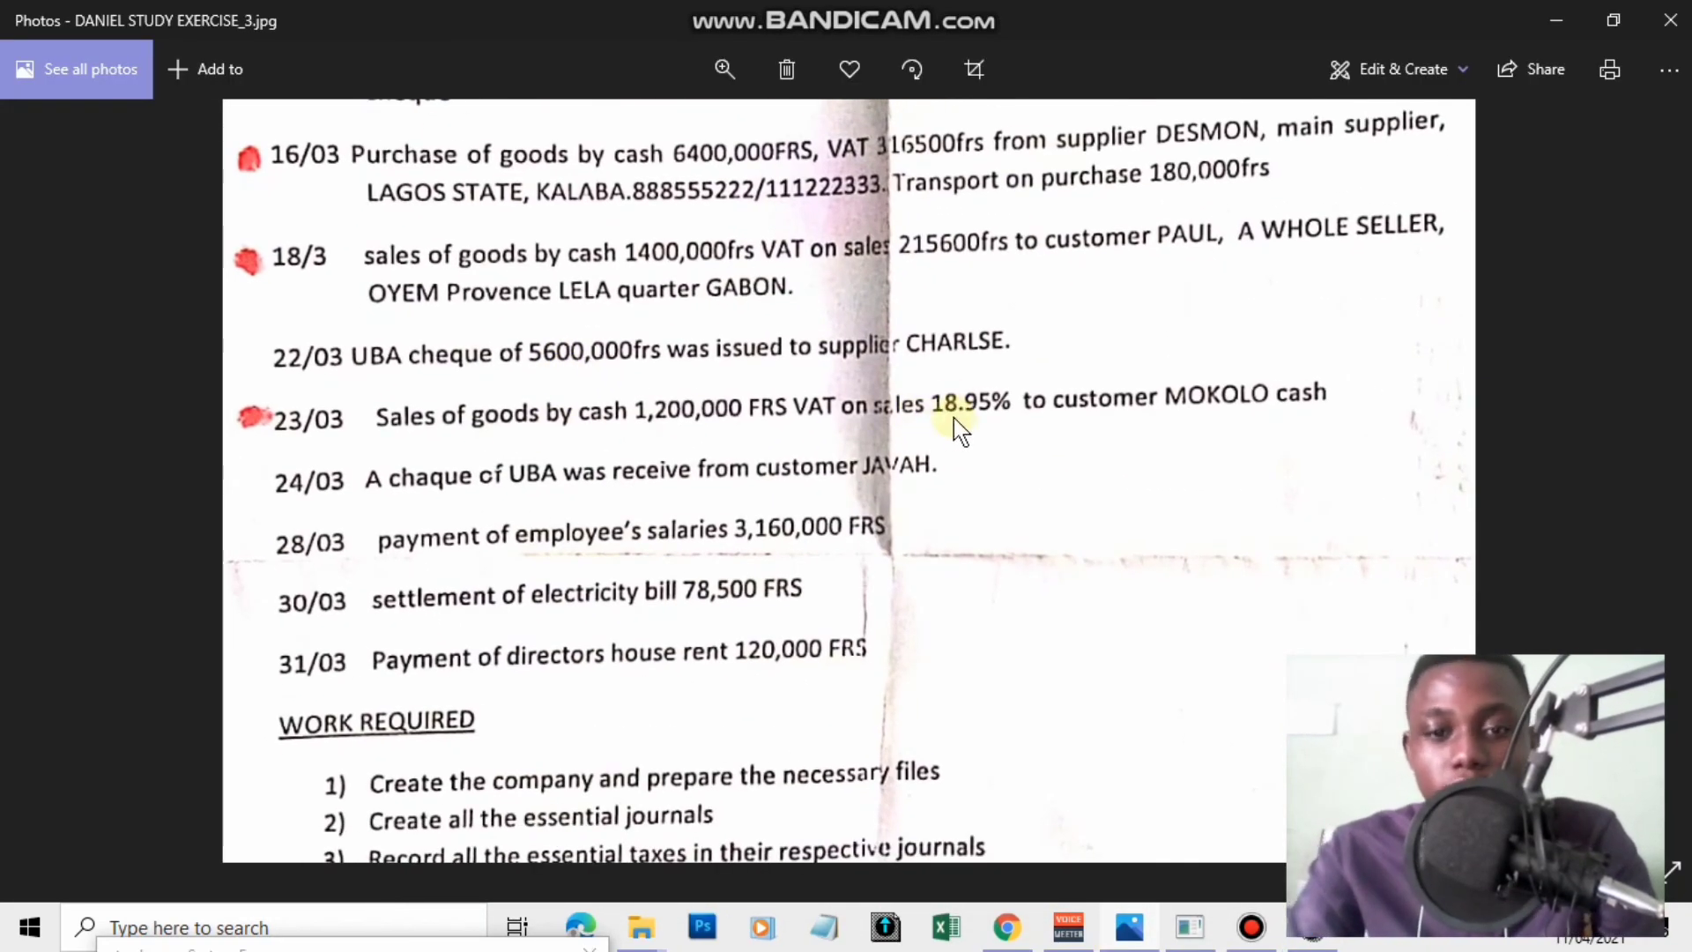
{"action": "key", "text": "alt+Tab"}
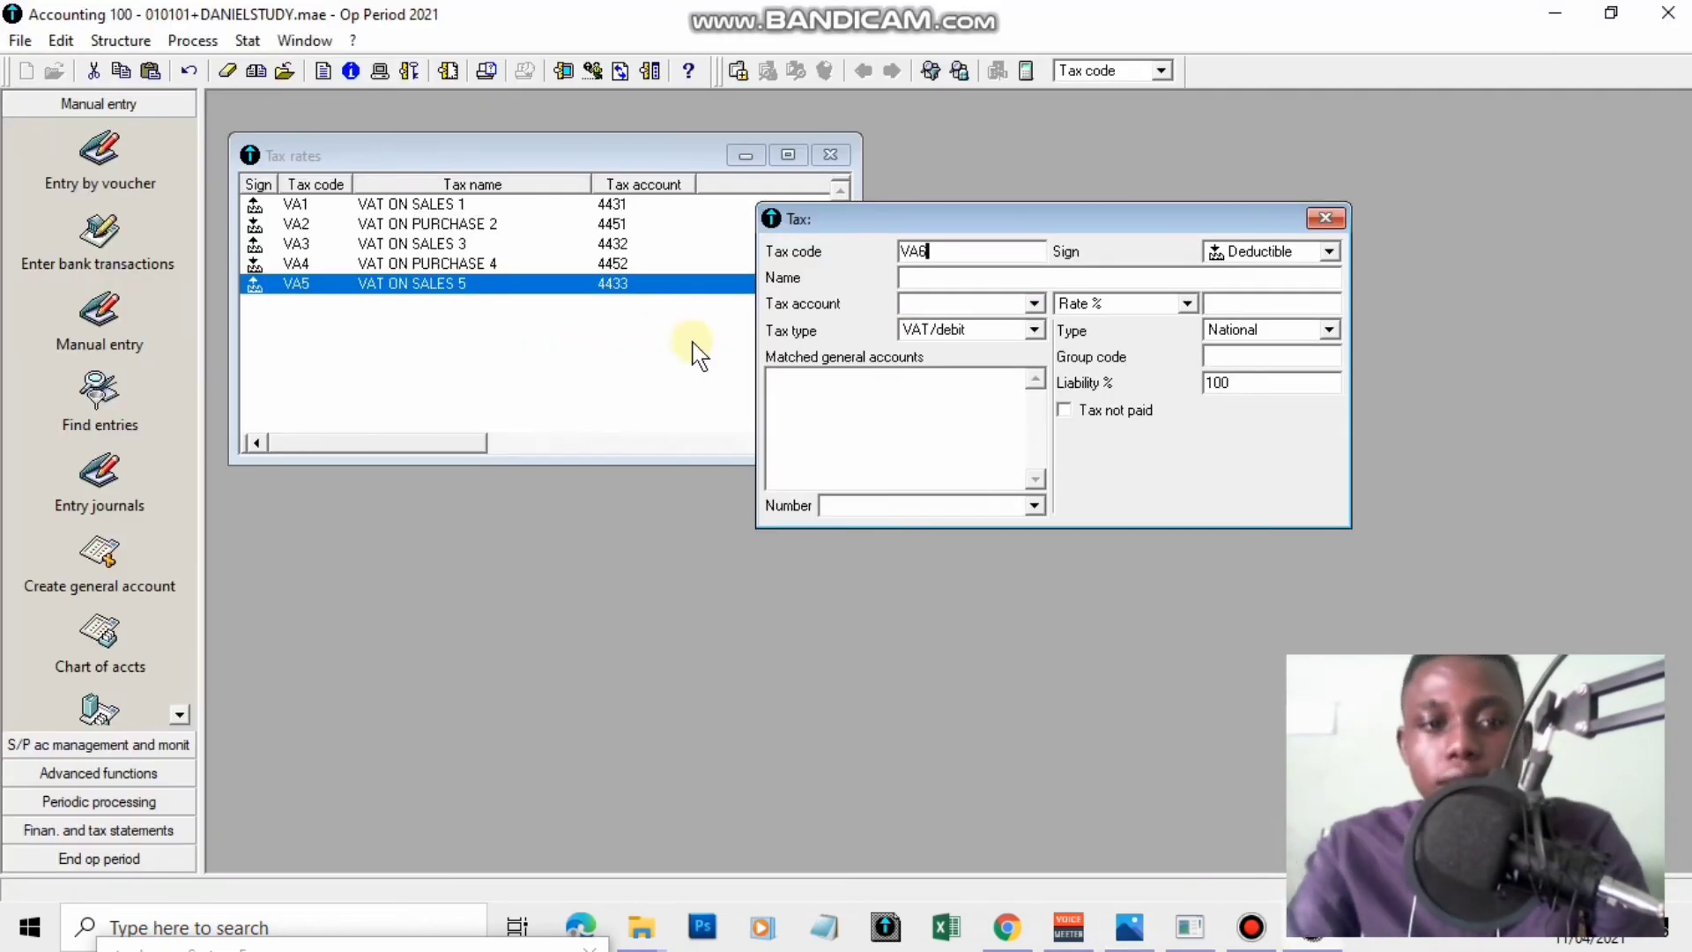
Set the VA6 tax's sign to Collected, name it VAT ON SALES 6, and enter 4434 as its tax account.
{"action": "key", "text": "Tab"}
{"action": "key", "text": "Down"}
{"action": "key", "text": "Tab"}
{"action": "type", "text": "VAT SALES 6"}
{"action": "type", "text": "4434"}
{"action": "left_click", "coordinate": [931, 277]}
{"action": "type", "text": "ON"}
{"action": "left_click", "coordinate": [952, 305]}
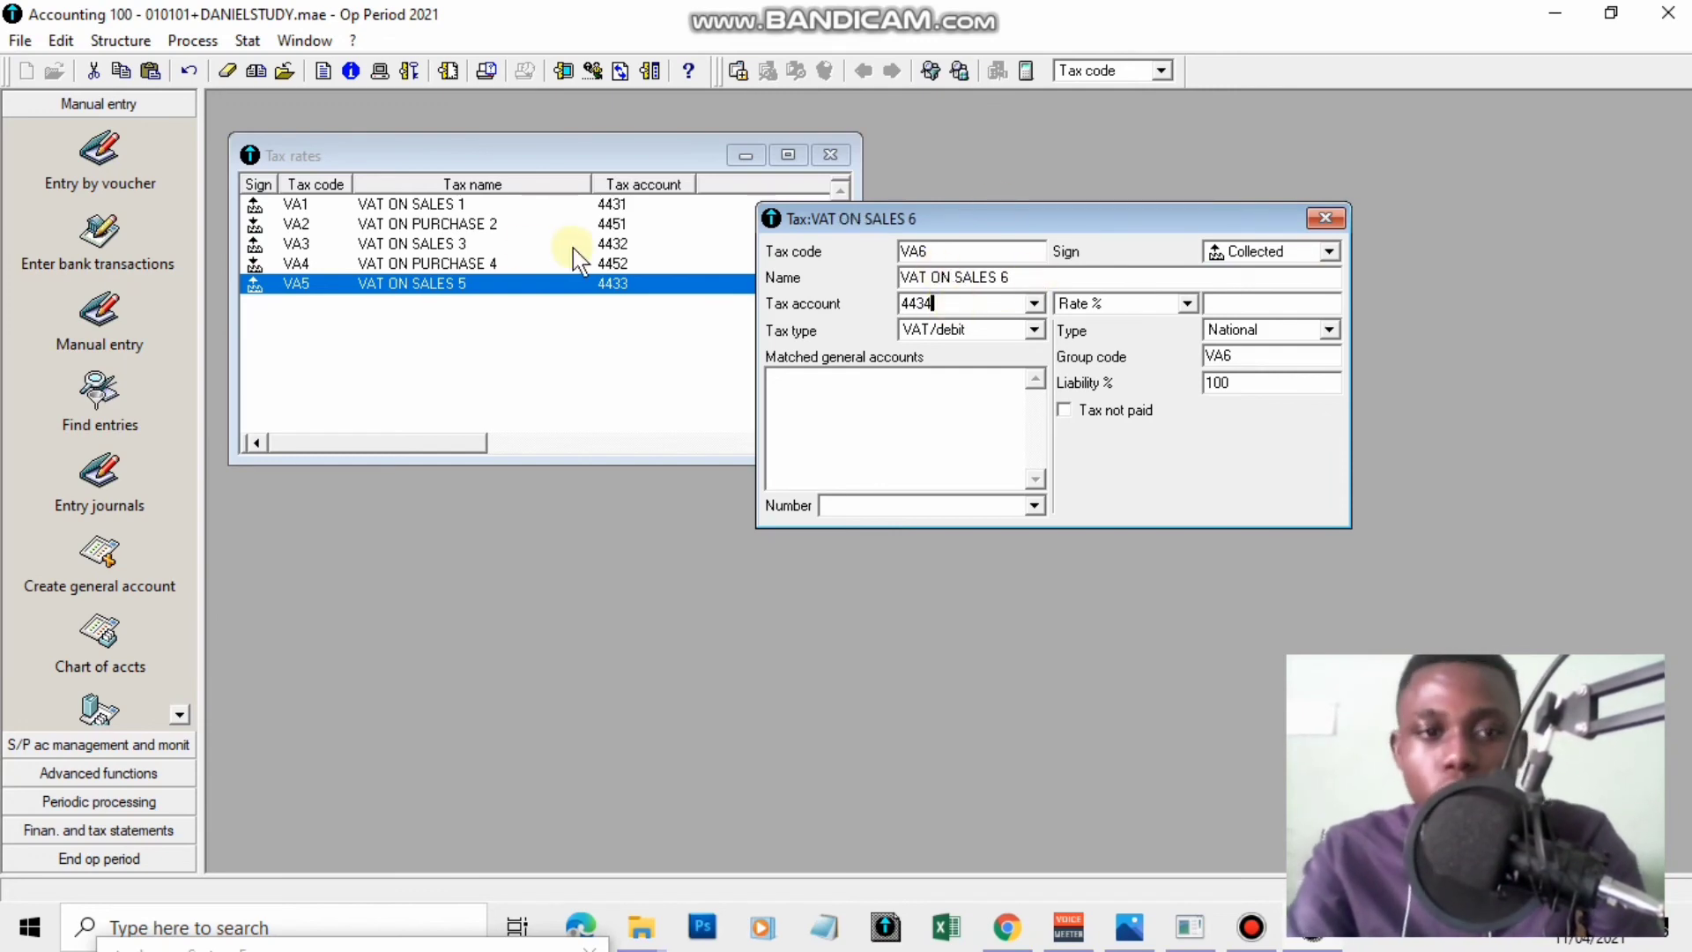
Set the VA6 tax's type to VAT/collection and its rate to 18.95%.
{"action": "left_click", "coordinate": [1035, 335]}
{"action": "left_click", "coordinate": [943, 409]}
{"action": "key", "text": "Tab"}
{"action": "left_click", "coordinate": [1261, 305]}
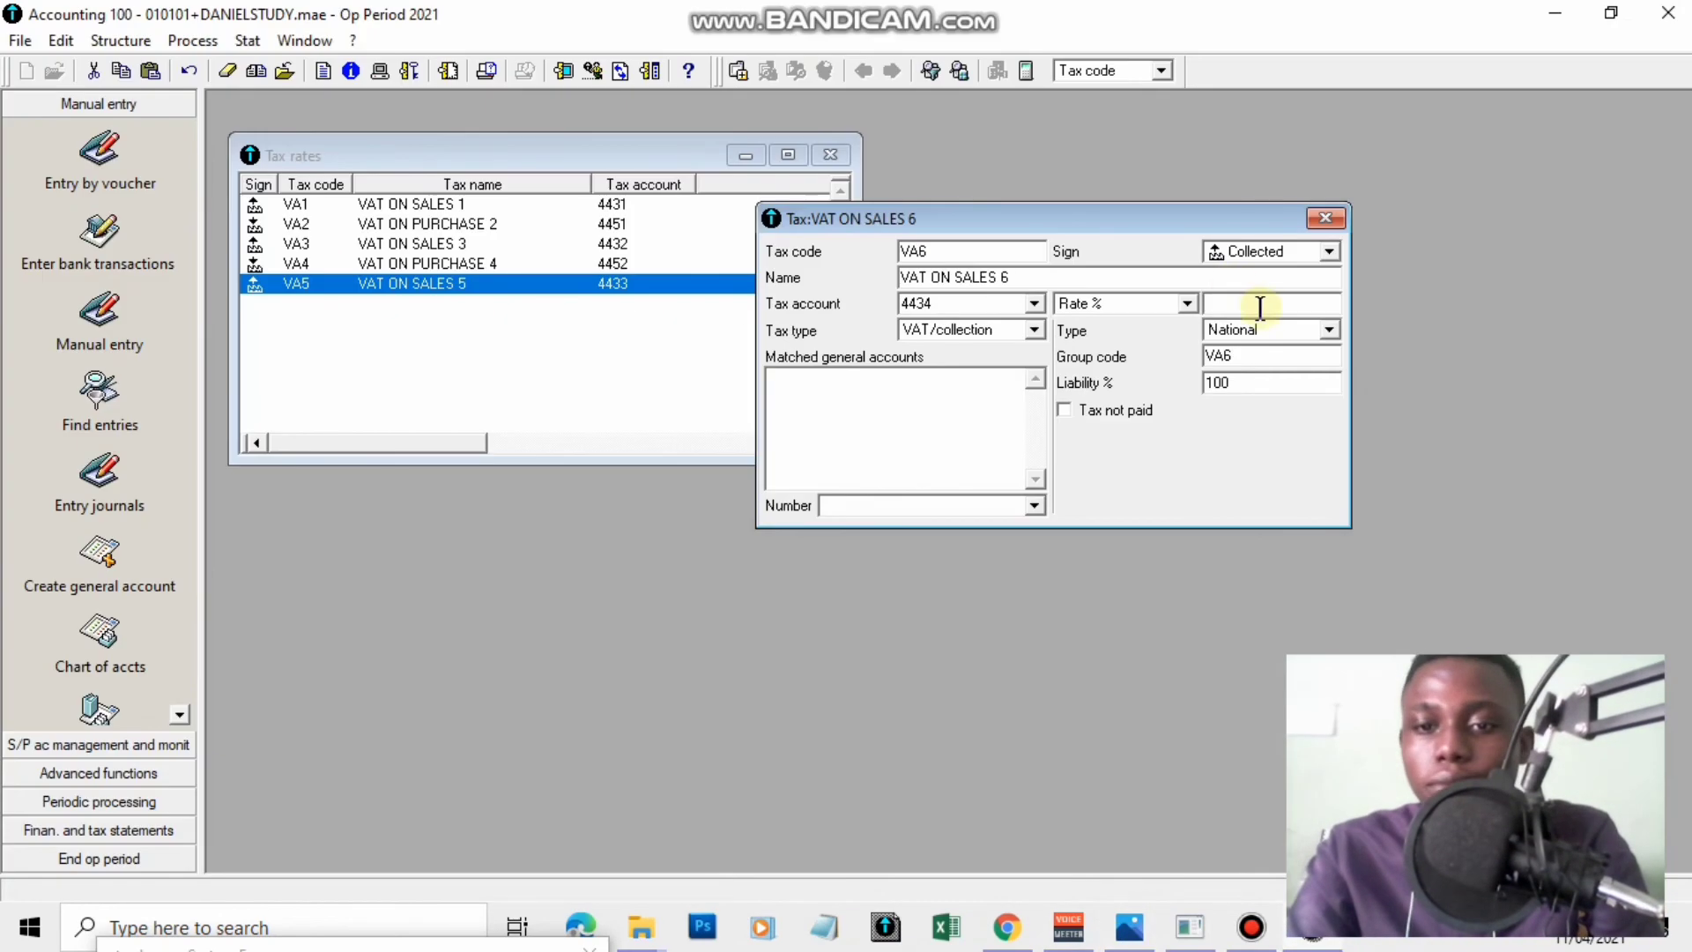
{"action": "type", "text": "18.95"}
Choose 701 as VA6's matched account, and create general account 4434 with VAT ON SALES 6 as name and classification.
{"action": "left_click", "coordinate": [1035, 505]}
{"action": "left_click", "coordinate": [882, 785]}
{"action": "key", "text": "Return"}
{"action": "left_click", "coordinate": [908, 571]}
{"action": "type", "text": "VAT ON SALES 6"}
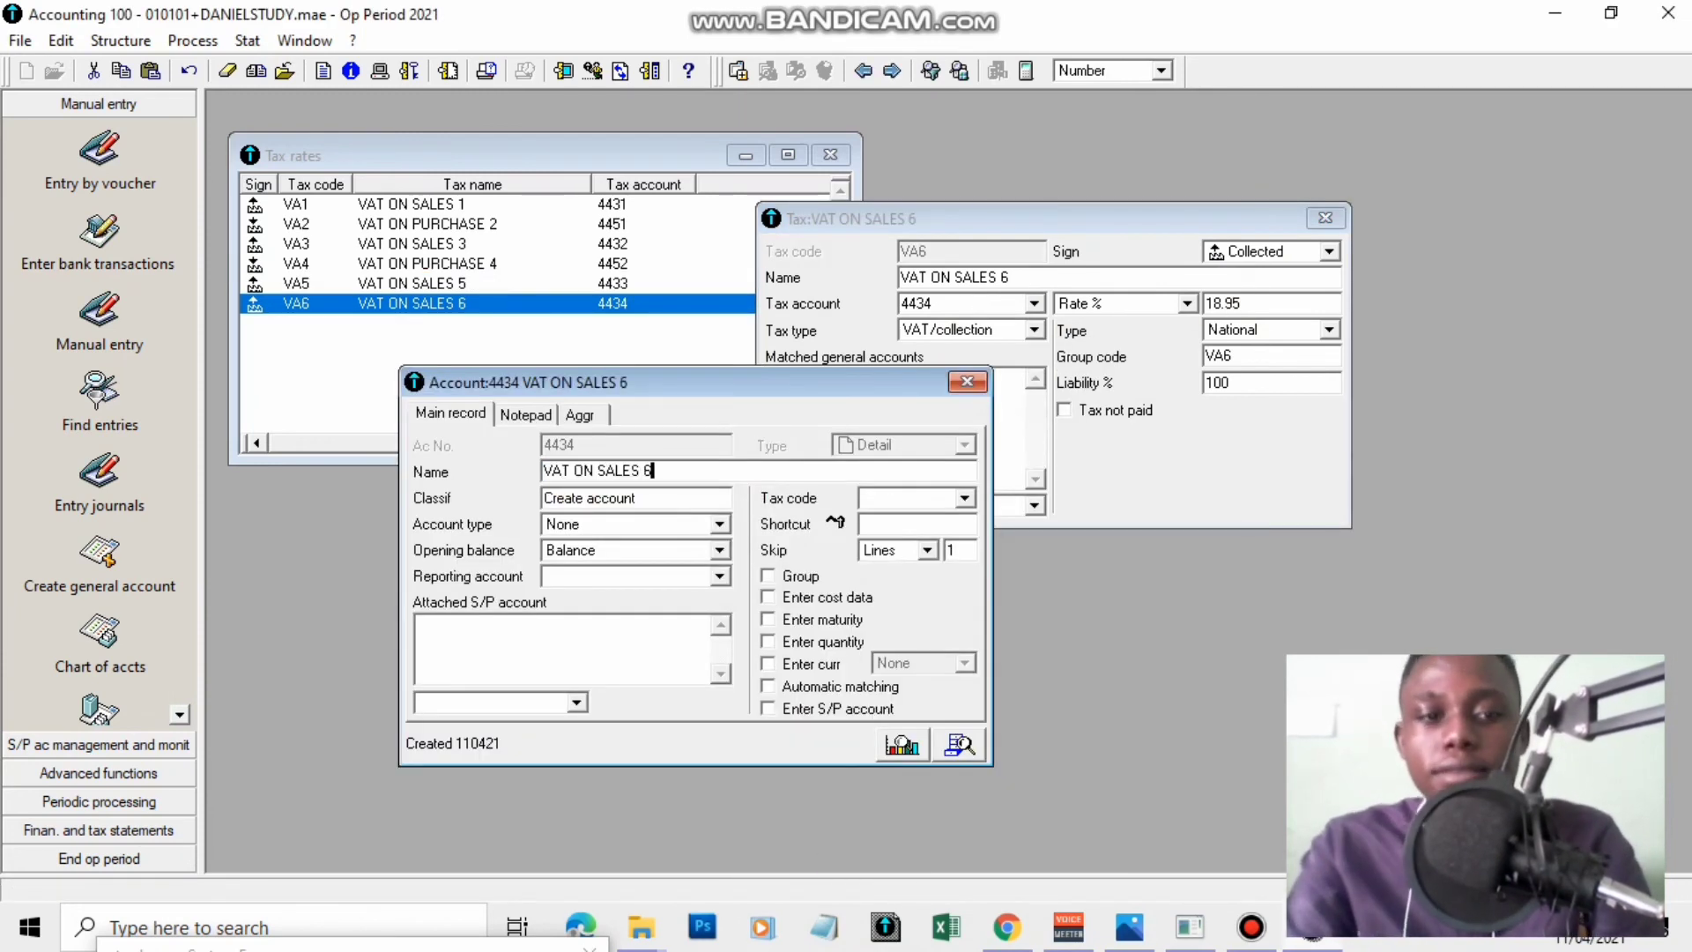
{"action": "key", "text": "Tab"}
{"action": "type", "text": "VAT ON SALES 6"}
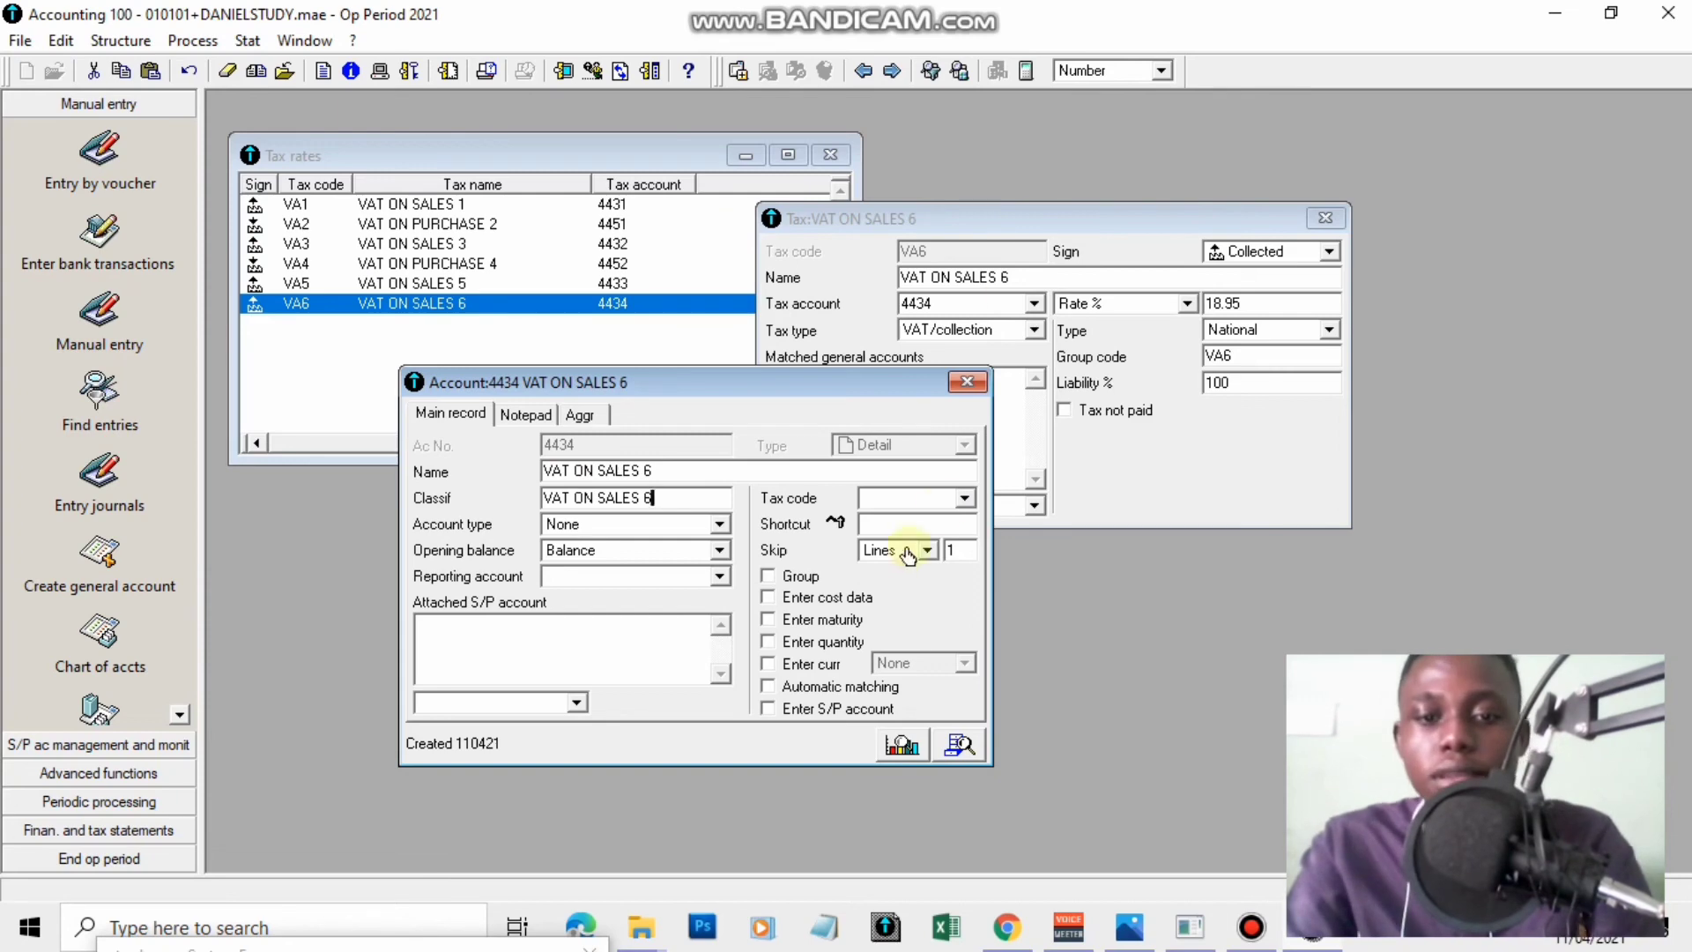
Assign tax code VA6 to account 4434 and match them, and save the tax with account 701 also matched.
{"action": "left_click", "coordinate": [965, 498]}
{"action": "left_click", "coordinate": [908, 593]}
{"action": "left_click", "coordinate": [967, 381]}
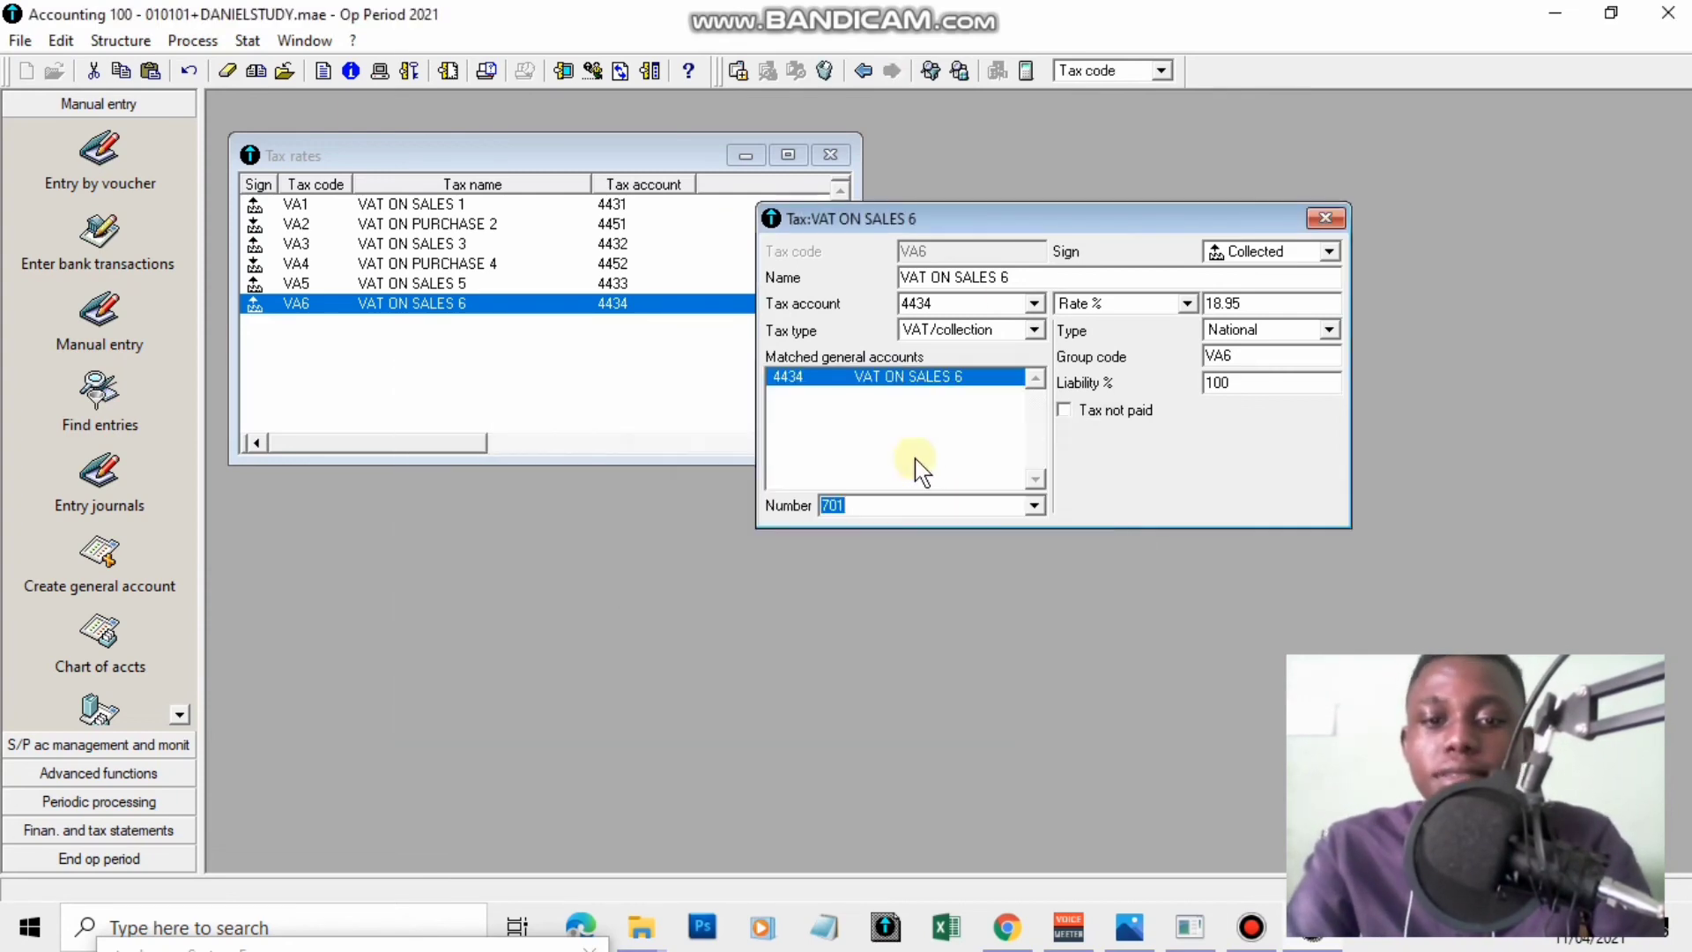
{"action": "key", "text": "Return"}
{"action": "key", "text": "Return"}
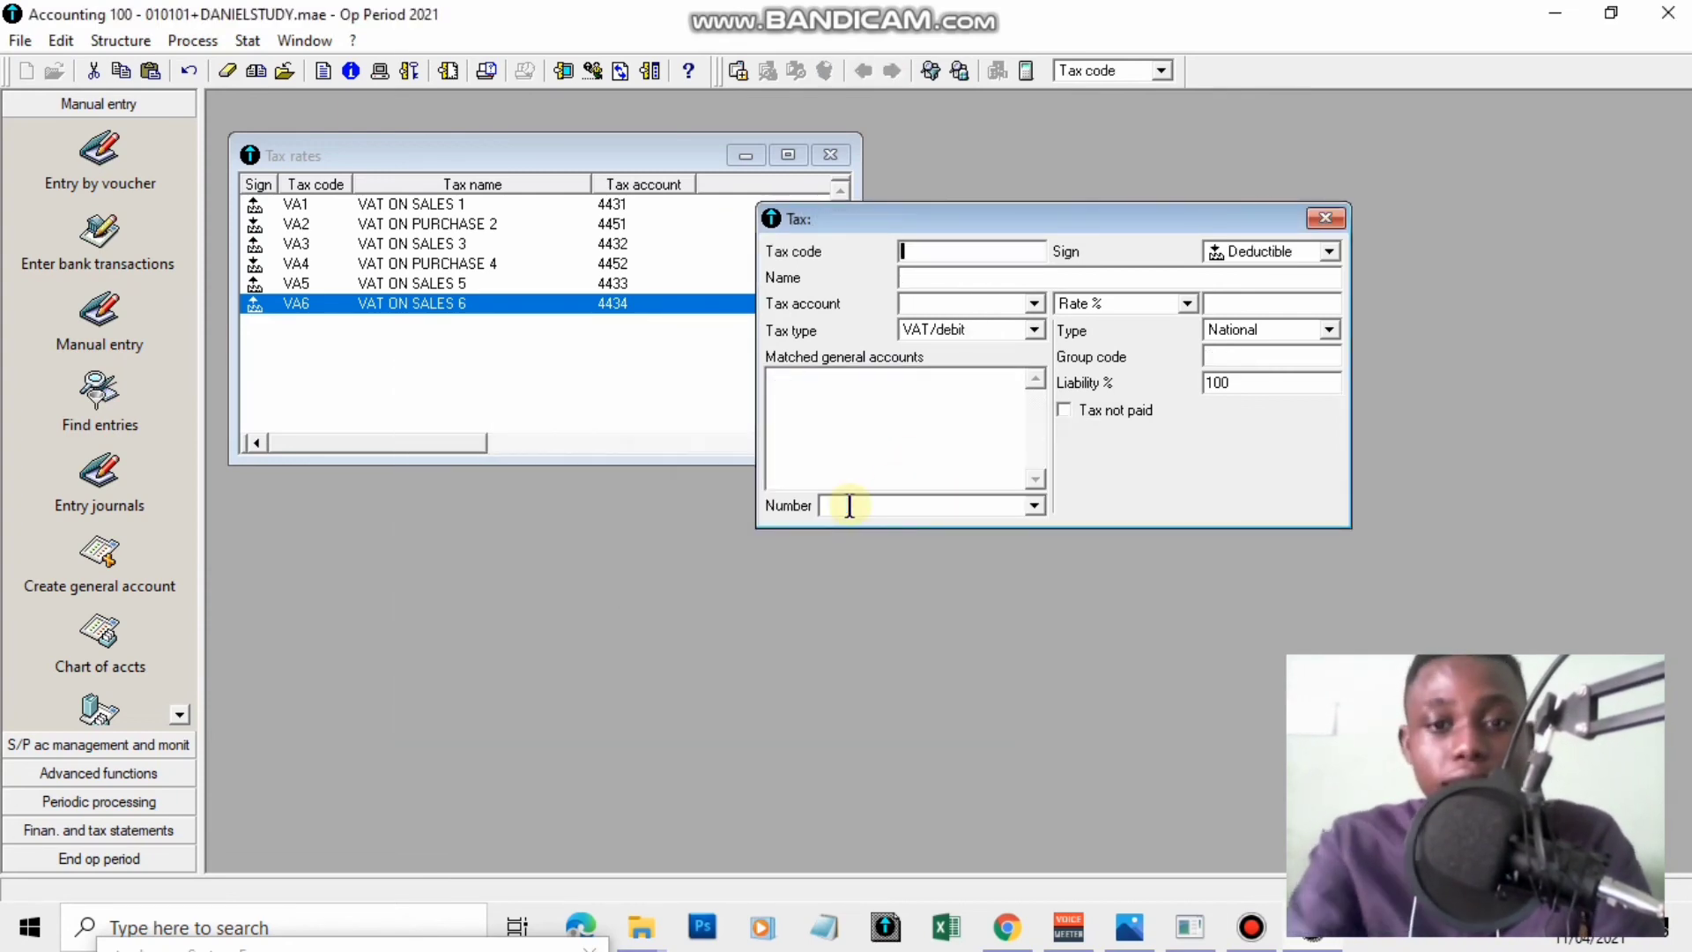
Switch to Photos to read the VAT details of the 16/03 purchase, and return to Accounting 100.
{"action": "key", "text": "alt+Tab"}
{"action": "left_click_drag", "start_coordinate": [827, 406], "coordinate": [839, 297]}
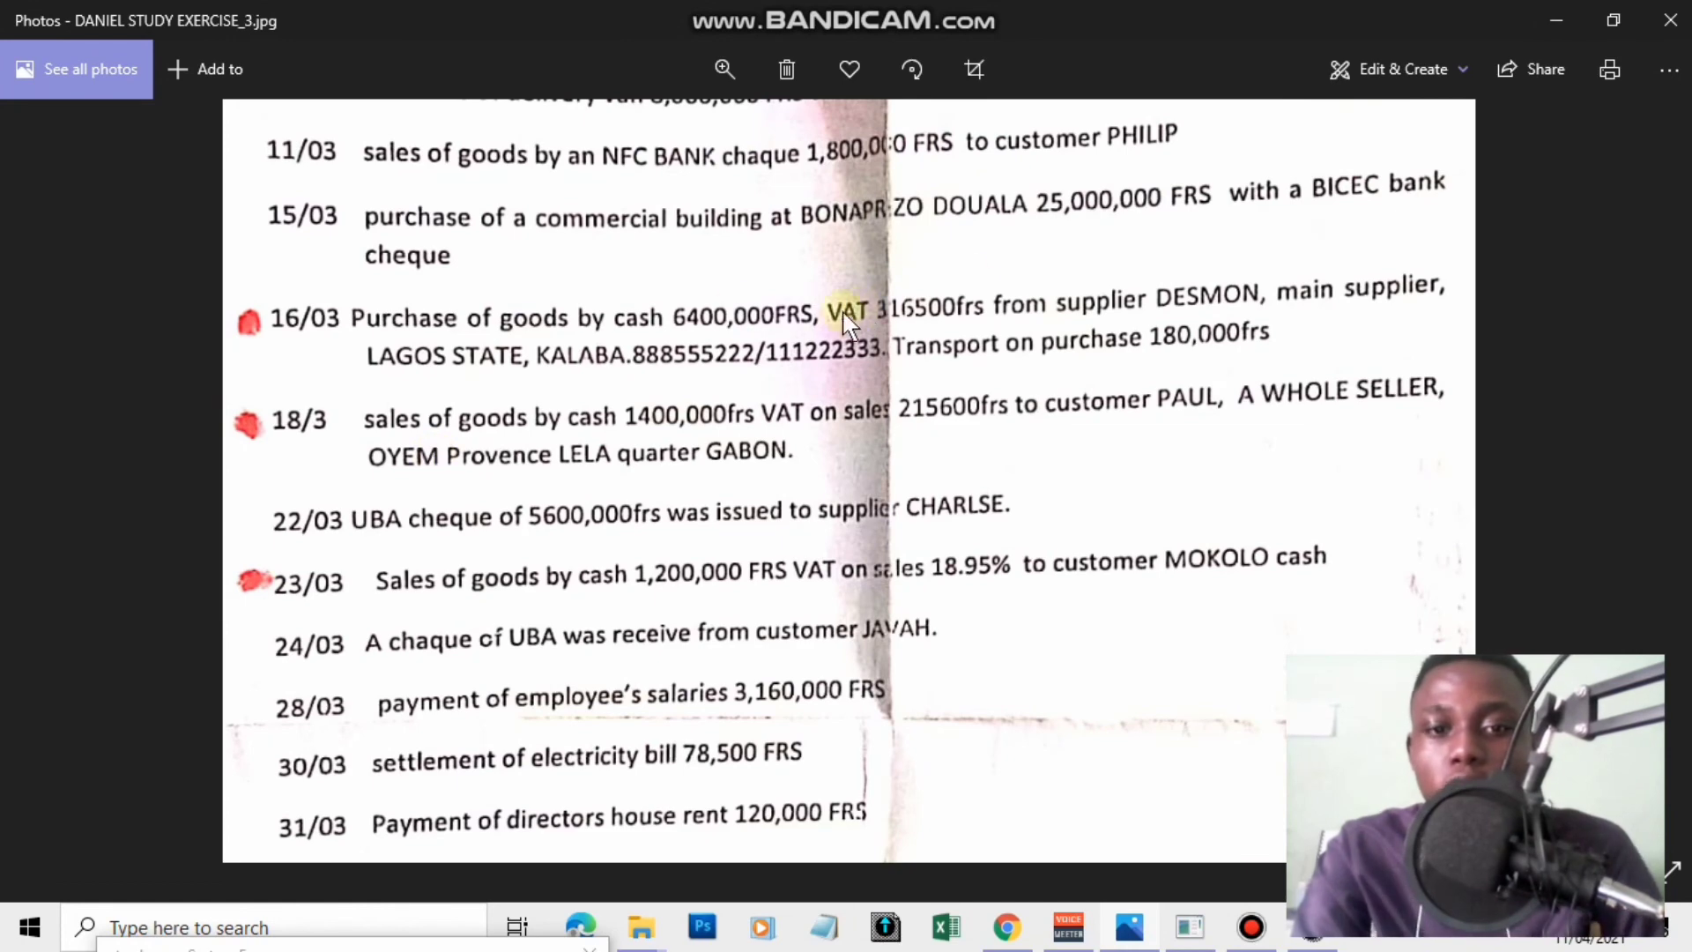
{"action": "left_click", "coordinate": [1548, 13]}
Enter VA4 as the new tax's code, set its sign to Deductible, and name it VAT ON PURCHASE 4.
{"action": "type", "text": "VA4"}
{"action": "left_click", "coordinate": [1275, 247]}
{"action": "left_click", "coordinate": [1287, 277]}
{"action": "type", "text": "VAT ON PURCHAS"}
{"action": "key", "text": "BackSpace"}
{"action": "key", "text": "BackSpace"}
{"action": "key", "text": "BackSpace"}
{"action": "key", "text": "BackSpace"}
{"action": "type", "text": "CHASE 4"}
Set the VA4 tax's account to 4452 and switch its rate basis to Amount FF.
{"action": "key", "text": "Tab"}
{"action": "type", "text": "445"}
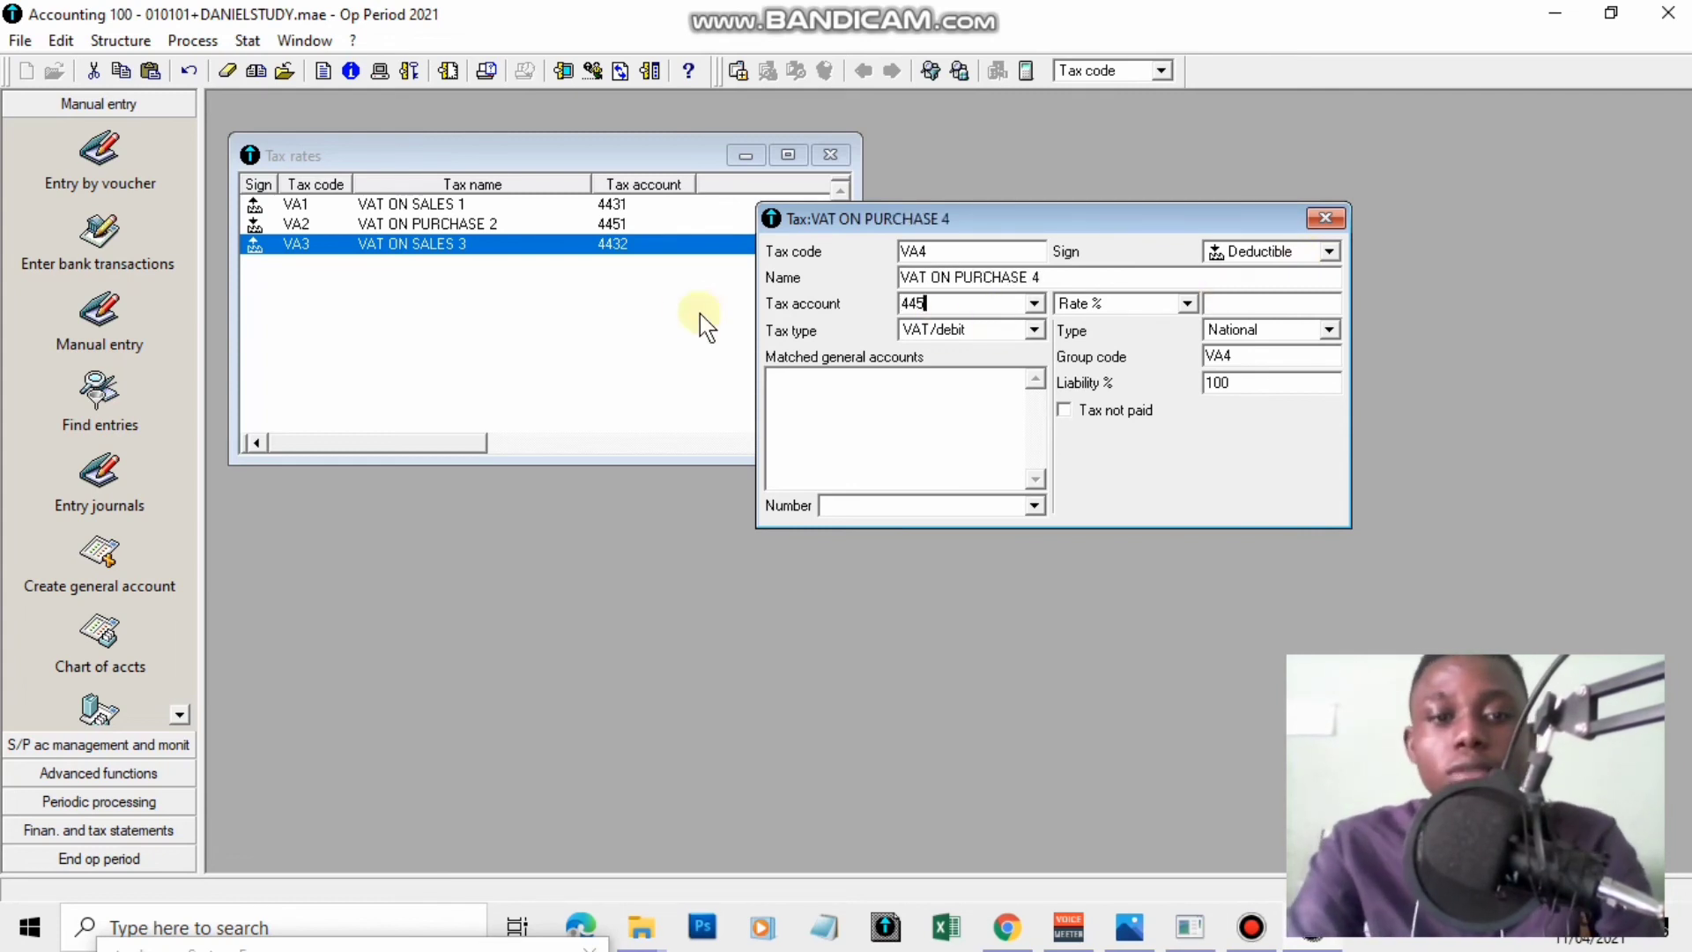
{"action": "type", "text": "2"}
{"action": "key", "text": "Tab"}
{"action": "key", "text": "Tab"}
{"action": "left_click", "coordinate": [1187, 303]}
{"action": "left_click", "coordinate": [1140, 338]}
{"action": "key", "text": "Tab"}
Check the 16/03 purchase's VAT amount in Photos, and enter 316500 as the VA4 tax's amount in Accounting 100.
{"action": "left_click", "coordinate": [1129, 927]}
{"action": "left_click_drag", "start_coordinate": [1177, 204], "coordinate": [1174, 295]}
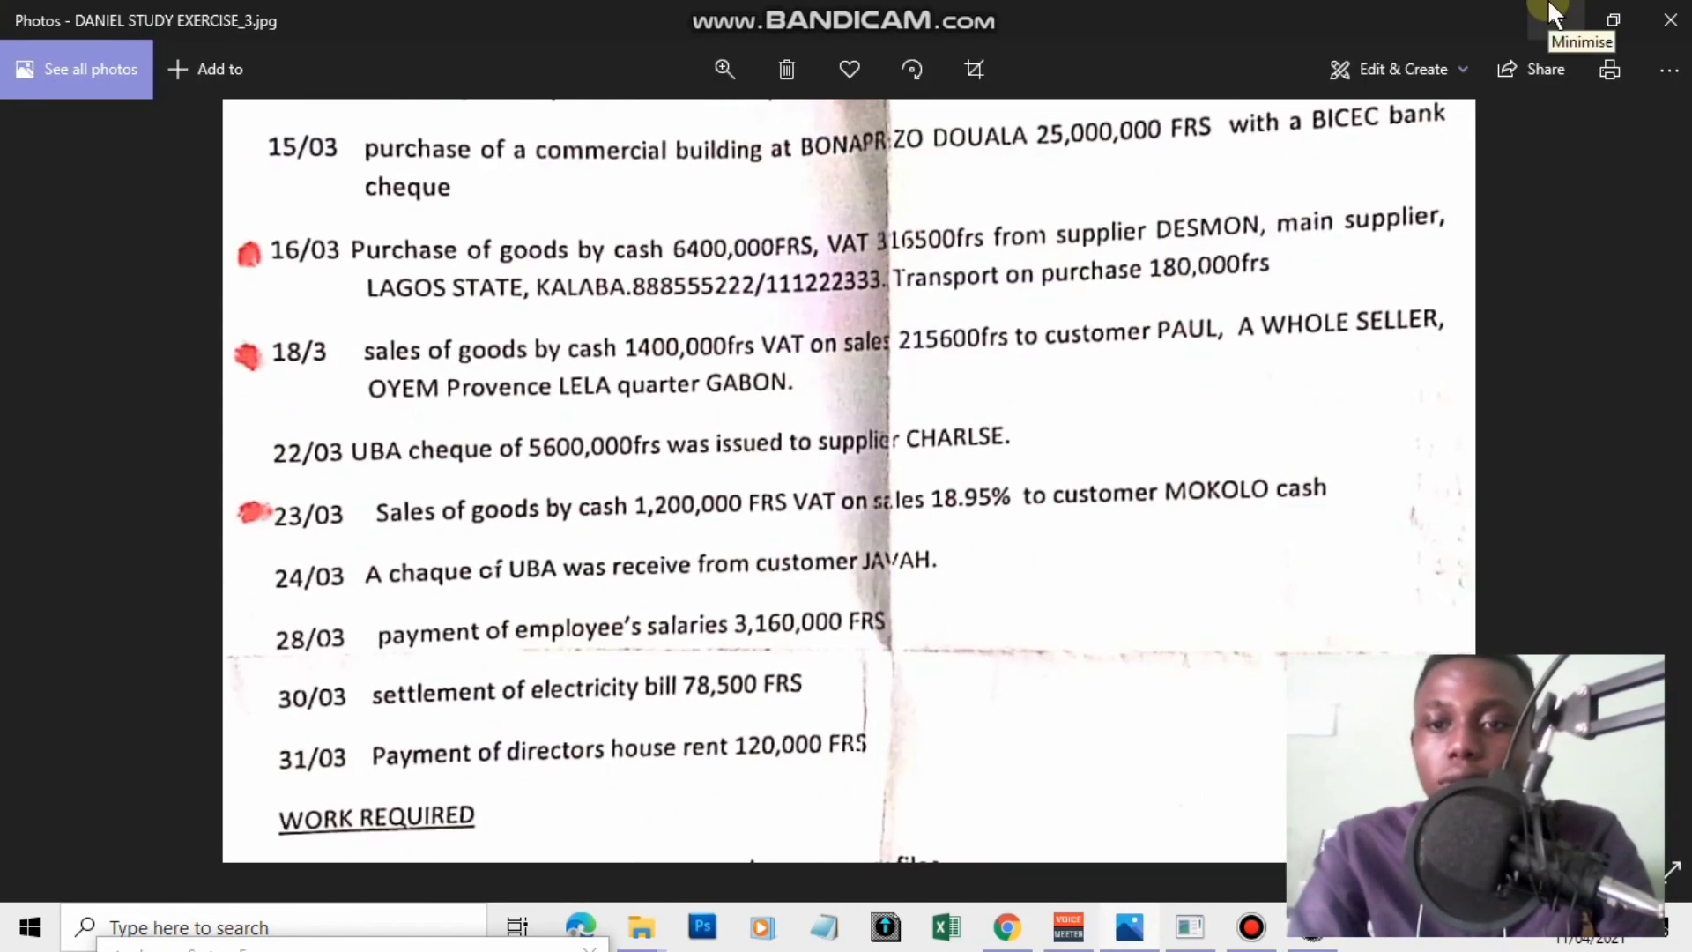
{"action": "left_click", "coordinate": [1555, 14]}
{"action": "type", "text": "316500"}
{"action": "key", "text": "Tab"}
Pick VA4's matched general account, and create general account 4452 with VAT ON PURCHASE 4 as name and classification.
{"action": "left_click", "coordinate": [957, 779]}
{"action": "key", "text": "Return"}
{"action": "left_click", "coordinate": [908, 573]}
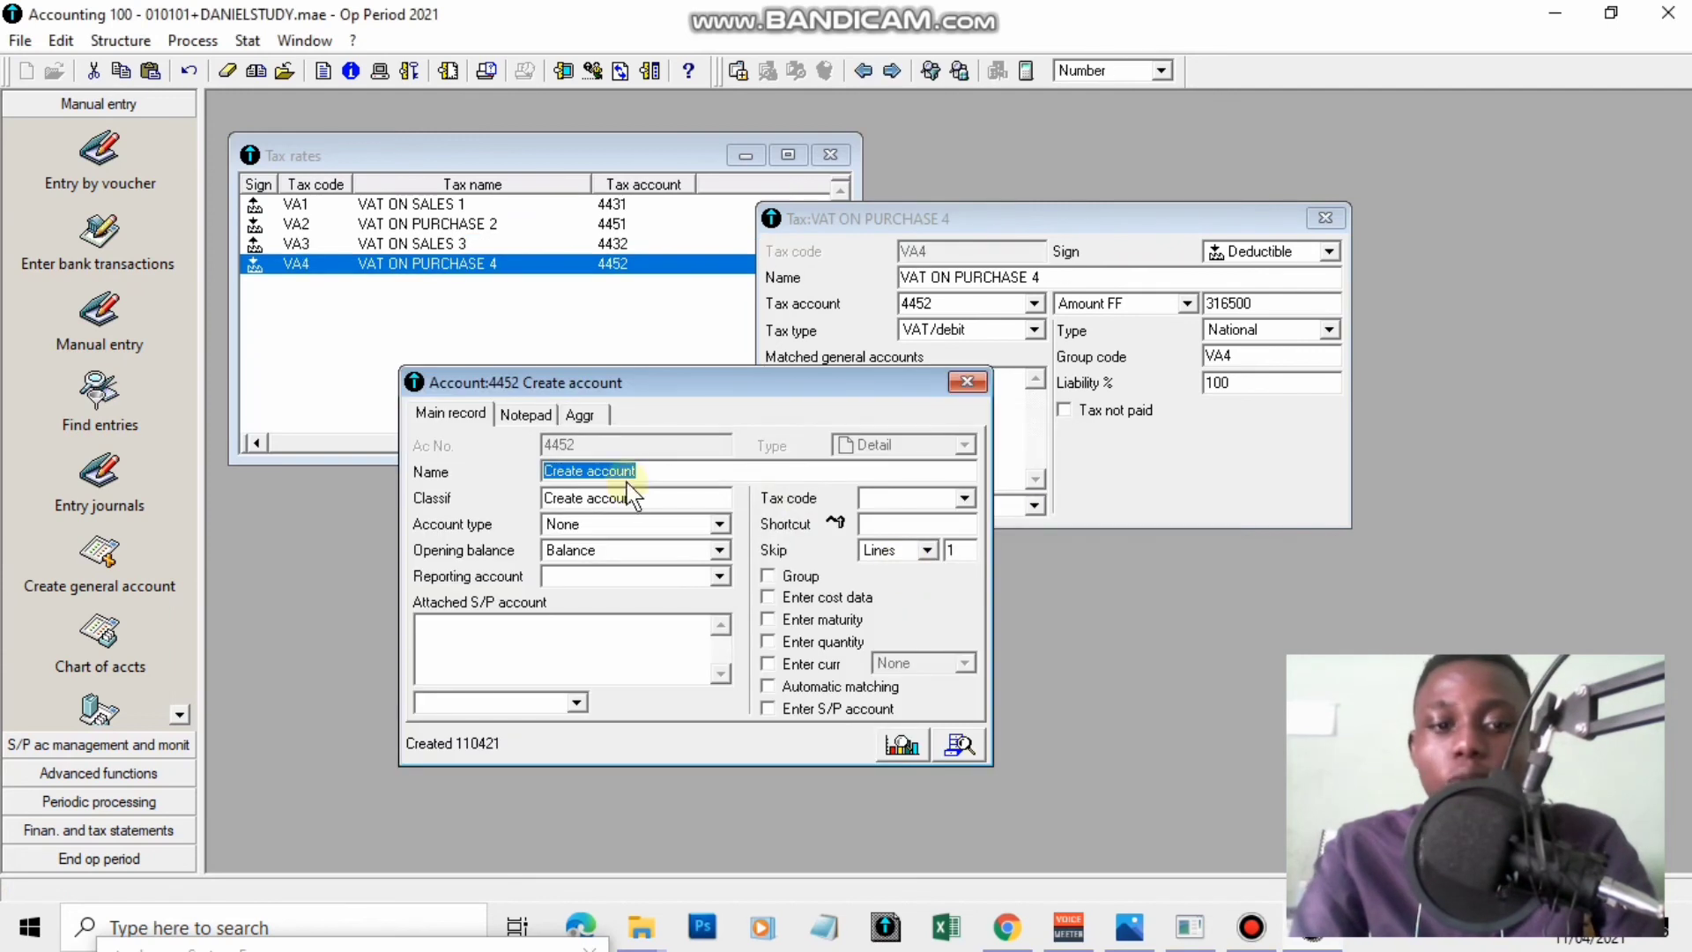
{"action": "type", "text": "VAT ON PURCHASE 4"}
{"action": "key", "text": "Tab"}
{"action": "type", "text": "VAT ON PURCHASE 4"}
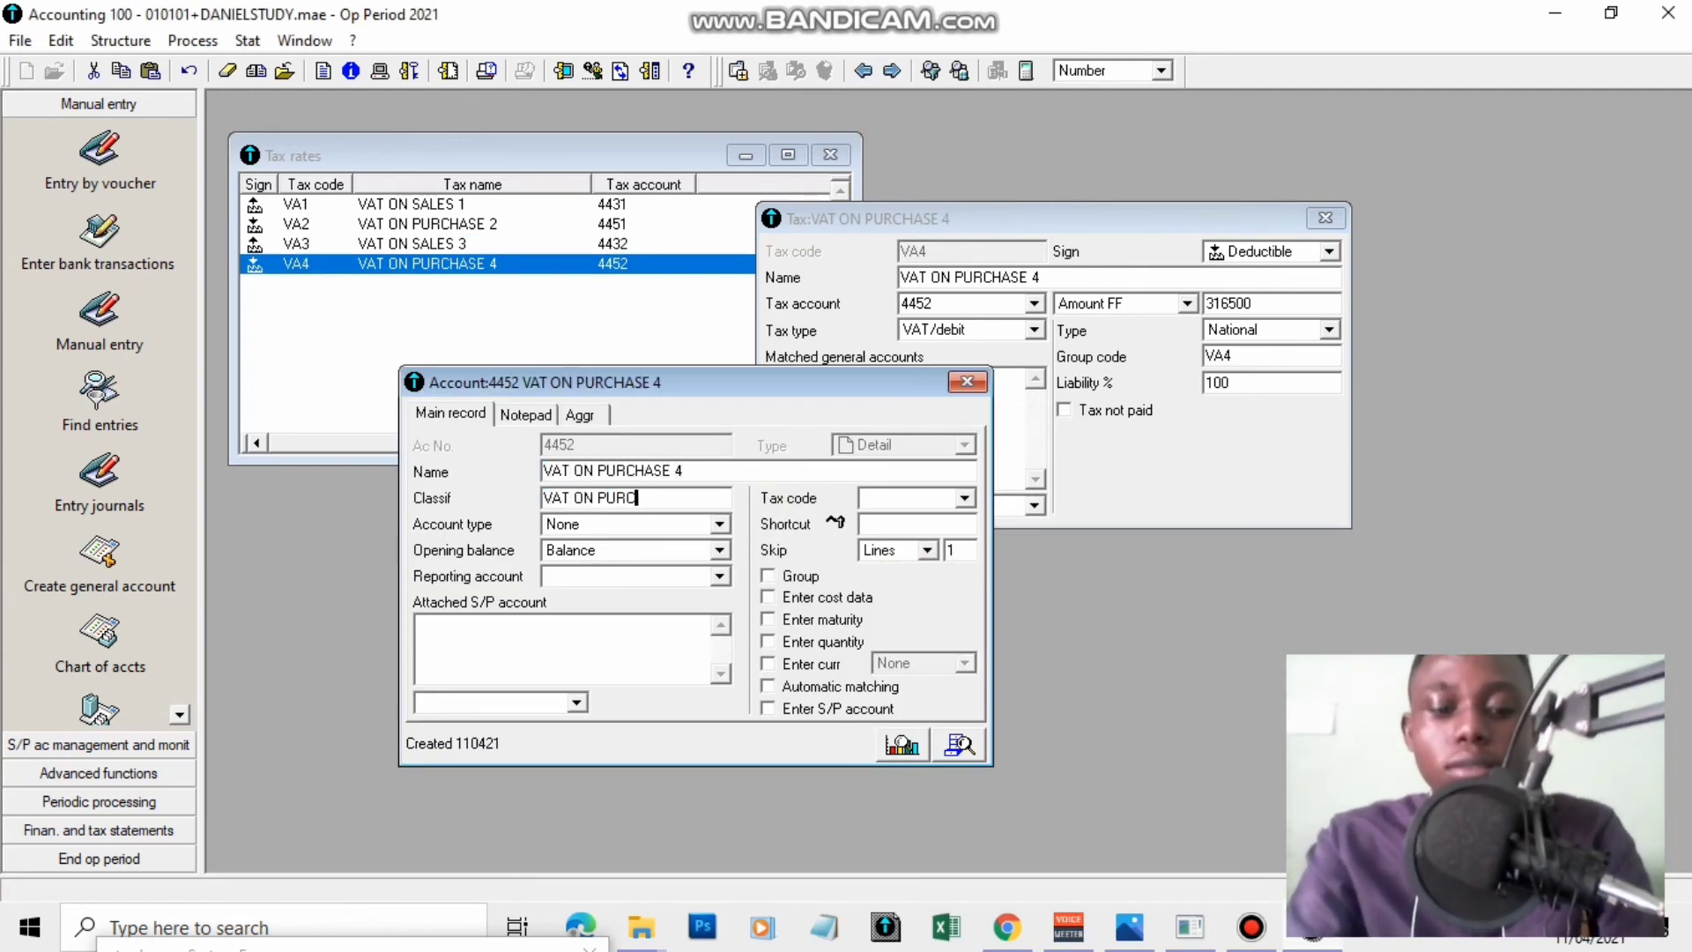
Assign a tax code to account 4452, match the account with the VAT ON PURCHASE 4 tax, and save the tax.
{"action": "left_click", "coordinate": [965, 499]}
{"action": "left_click", "coordinate": [882, 561]}
{"action": "left_click", "coordinate": [969, 381]}
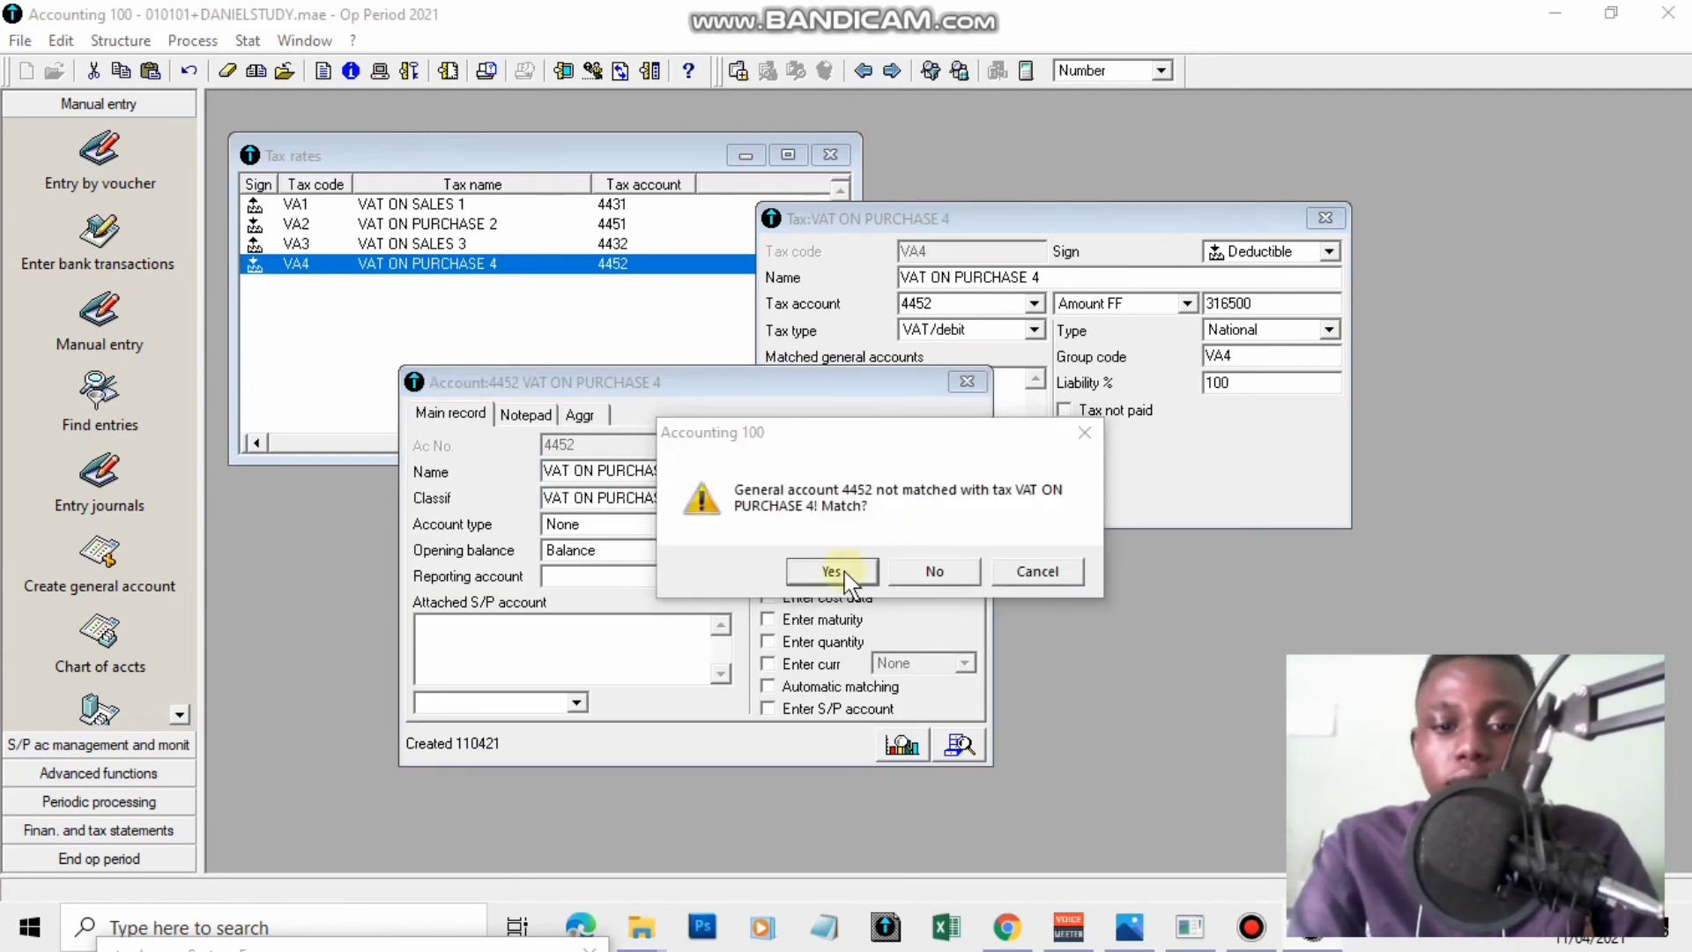
{"action": "left_click", "coordinate": [832, 570]}
{"action": "key", "text": "Return"}
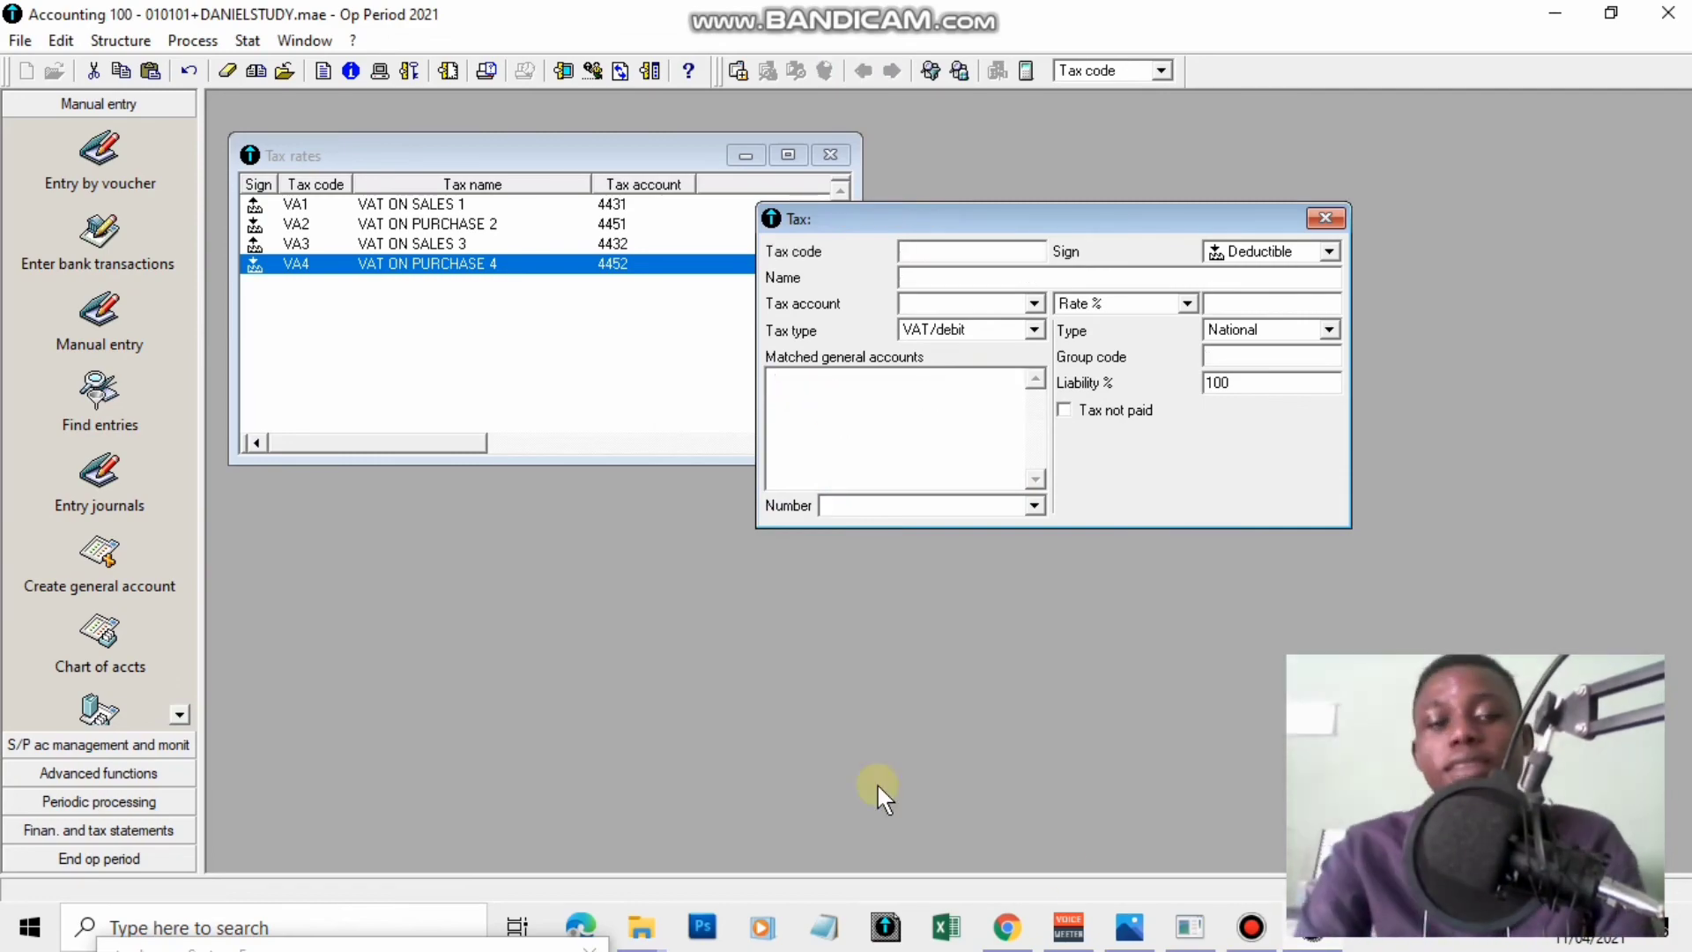
Switch to Photos and examine the exercise's transactions after 16/03 for those that carry VAT.
{"action": "left_click", "coordinate": [1144, 930]}
{"action": "left_click_drag", "start_coordinate": [947, 410], "coordinate": [932, 241]}
{"action": "left_click", "coordinate": [908, 68]}
{"action": "left_click", "coordinate": [907, 68]}
{"action": "left_click", "coordinate": [908, 68]}
{"action": "left_click", "coordinate": [907, 68]}
{"action": "double_click", "coordinate": [773, 460]}
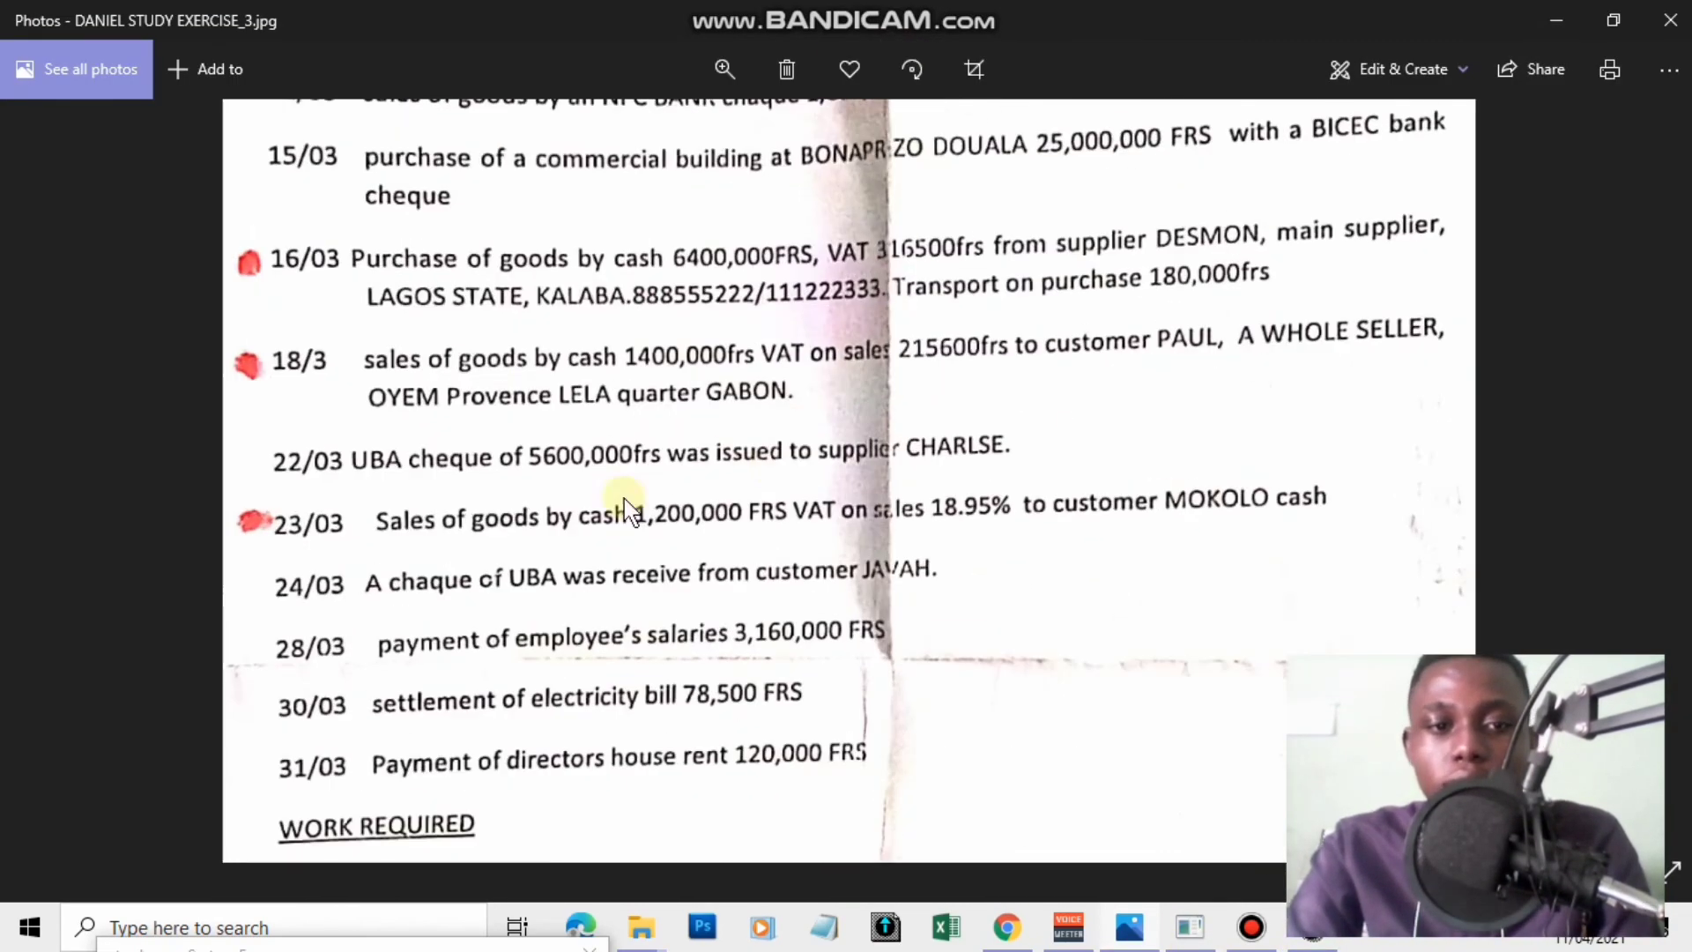
{"action": "left_click_drag", "start_coordinate": [774, 460], "coordinate": [812, 231]}
Return to Accounting 100, enter VA5 as the new tax's code, set its sign to Collected, and name it VAT ON SALES 5.
{"action": "left_click", "coordinate": [1556, 20]}
{"action": "type", "text": "VA5"}
{"action": "key", "text": "Tab"}
{"action": "left_click", "coordinate": [1328, 251]}
{"action": "left_click", "coordinate": [1269, 272]}
{"action": "left_click", "coordinate": [1272, 273]}
{"action": "type", "text": "VAT ON SALES "}
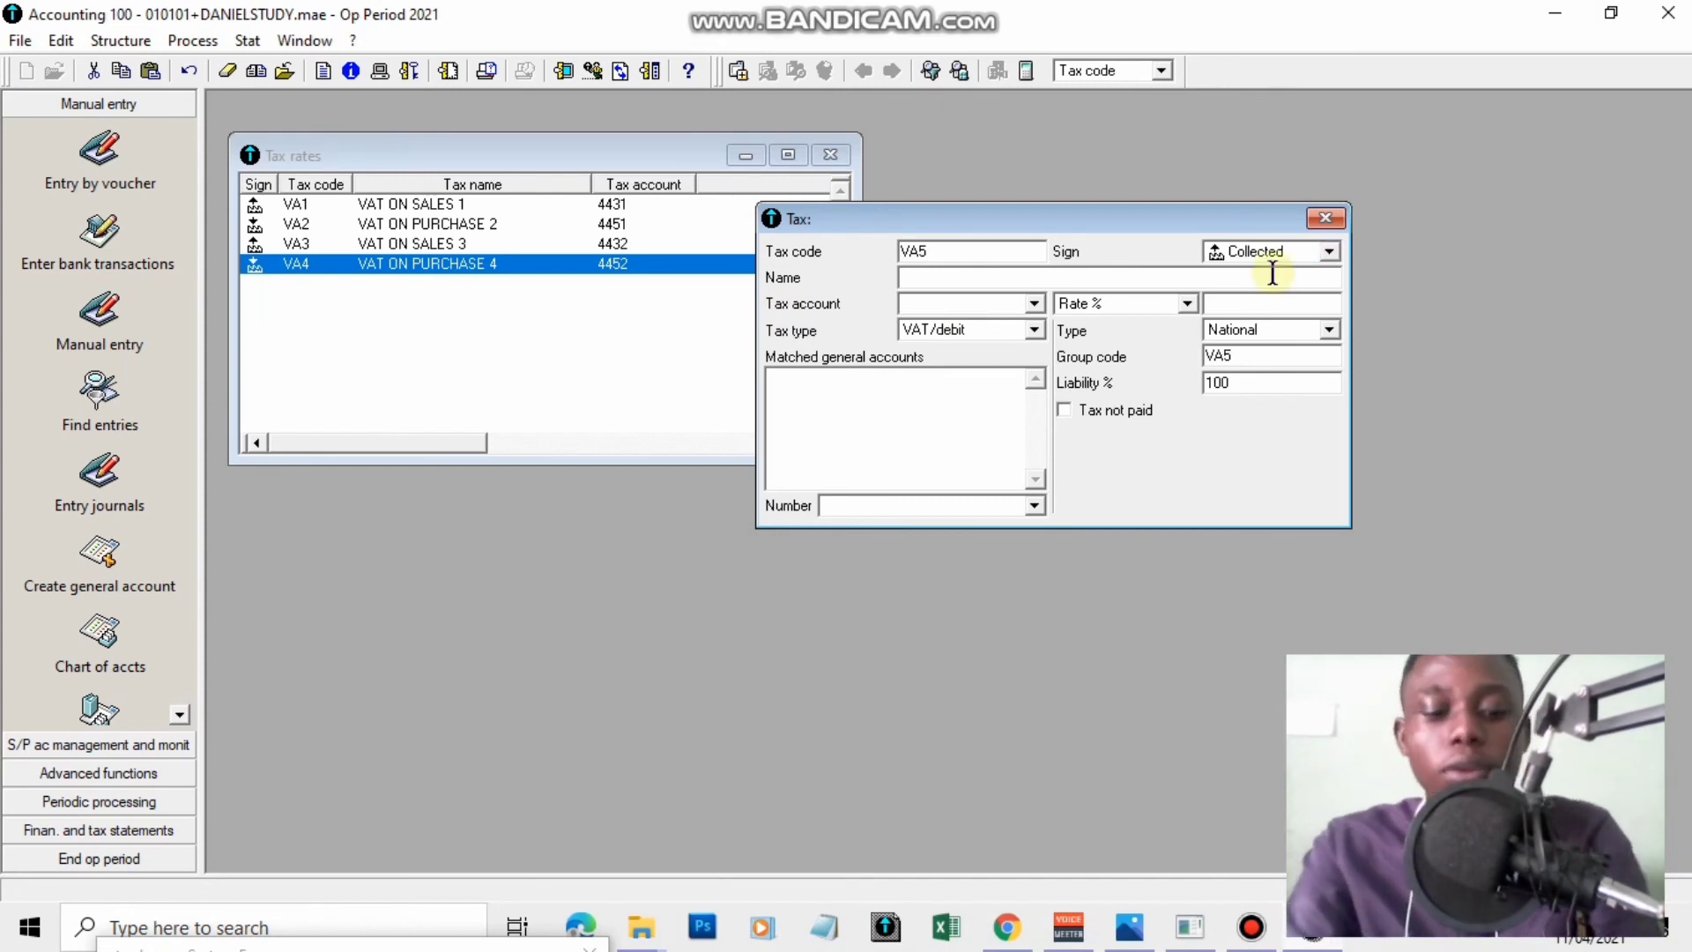
Set the VA5 tax's account to 4433, its tax type to VAT/collection, and its rate basis to Amount FF.
{"action": "type", "text": "4433"}
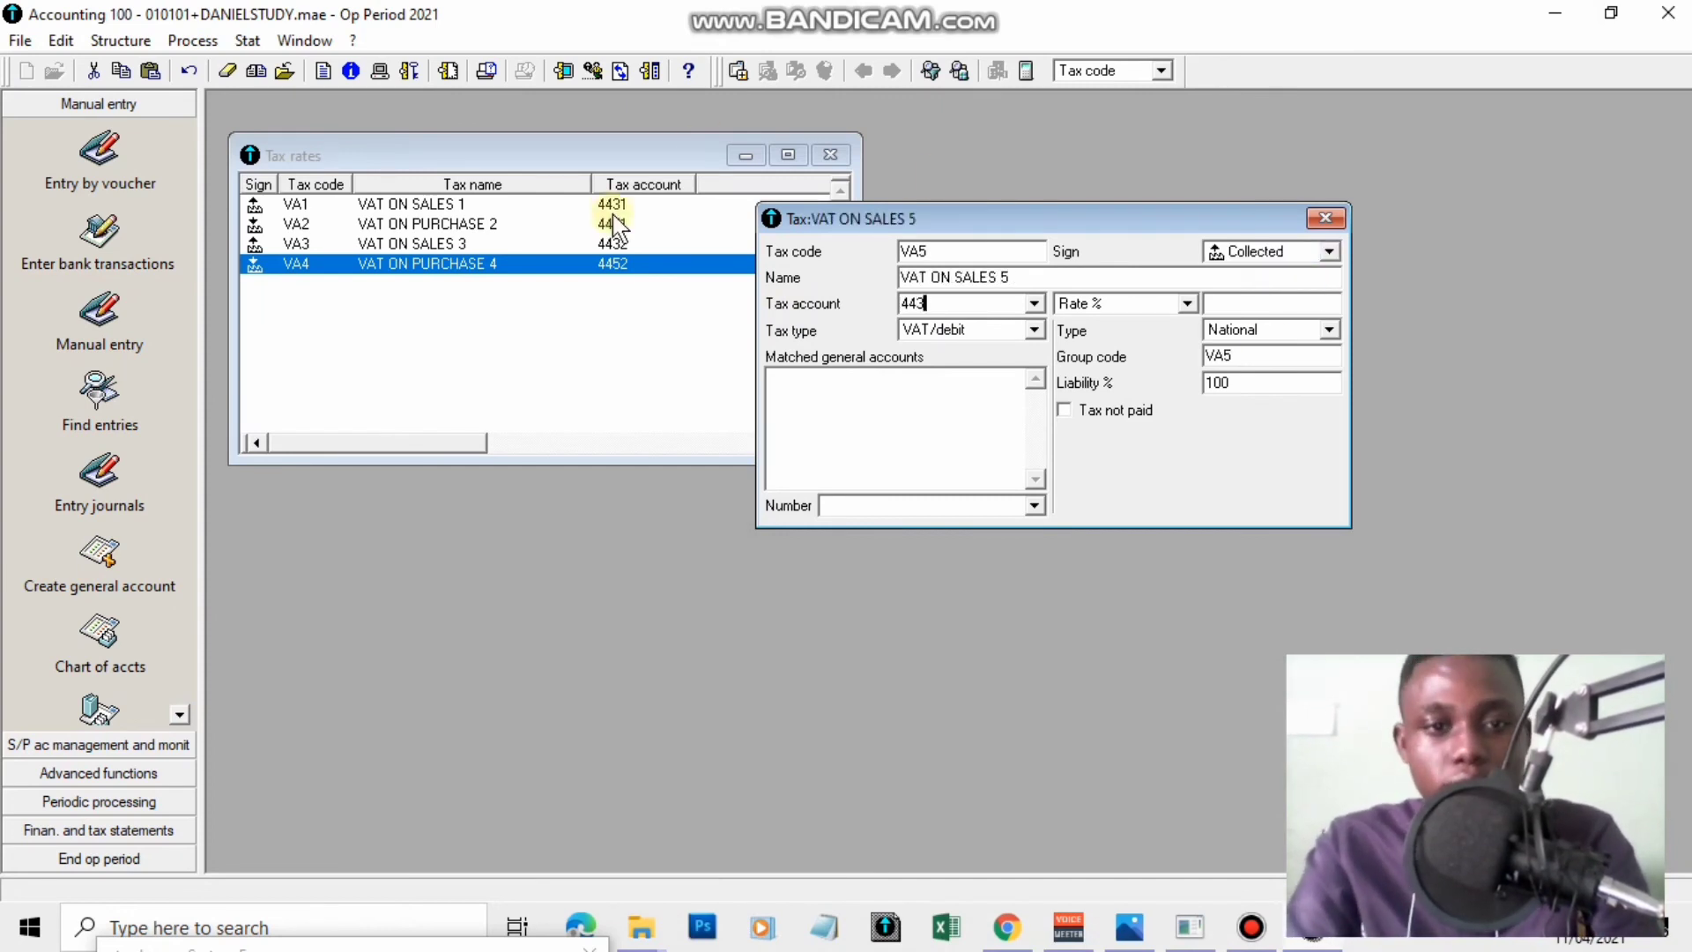
{"action": "key", "text": "Tab"}
{"action": "left_click", "coordinate": [1036, 329]}
{"action": "left_click", "coordinate": [997, 350]}
{"action": "key", "text": "Tab"}
{"action": "left_click", "coordinate": [1187, 304]}
{"action": "left_click", "coordinate": [1155, 324]}
Check the 18/3 sale's VAT amount in Photos, and enter 215600 as the VA5 tax's amount in Accounting 100.
{"action": "left_click", "coordinate": [1132, 921]}
{"action": "left_click", "coordinate": [1558, 5]}
{"action": "key", "text": "Tab"}
{"action": "type", "text": "215600"}
Match VA5 with general account 701, and create general account 4433 with VAT ON SALES 5 as name and classification.
{"action": "left_click", "coordinate": [1034, 505]}
{"action": "left_click", "coordinate": [943, 879]}
{"action": "key", "text": "Return"}
{"action": "key", "text": "Return"}
{"action": "type", "text": "VAT ON SALES 5"}
{"action": "key", "text": "Tab"}
{"action": "type", "text": "VAT ON SALES 5"}
{"action": "key", "text": "Tab"}
Assign a tax code to account 4433, match the account with the VAT ON SALES 5 tax, and save the tax.
{"action": "left_click", "coordinate": [967, 498]}
{"action": "left_click", "coordinate": [907, 582]}
{"action": "left_click", "coordinate": [967, 381]}
{"action": "left_click", "coordinate": [857, 574]}
{"action": "key", "text": "Return"}
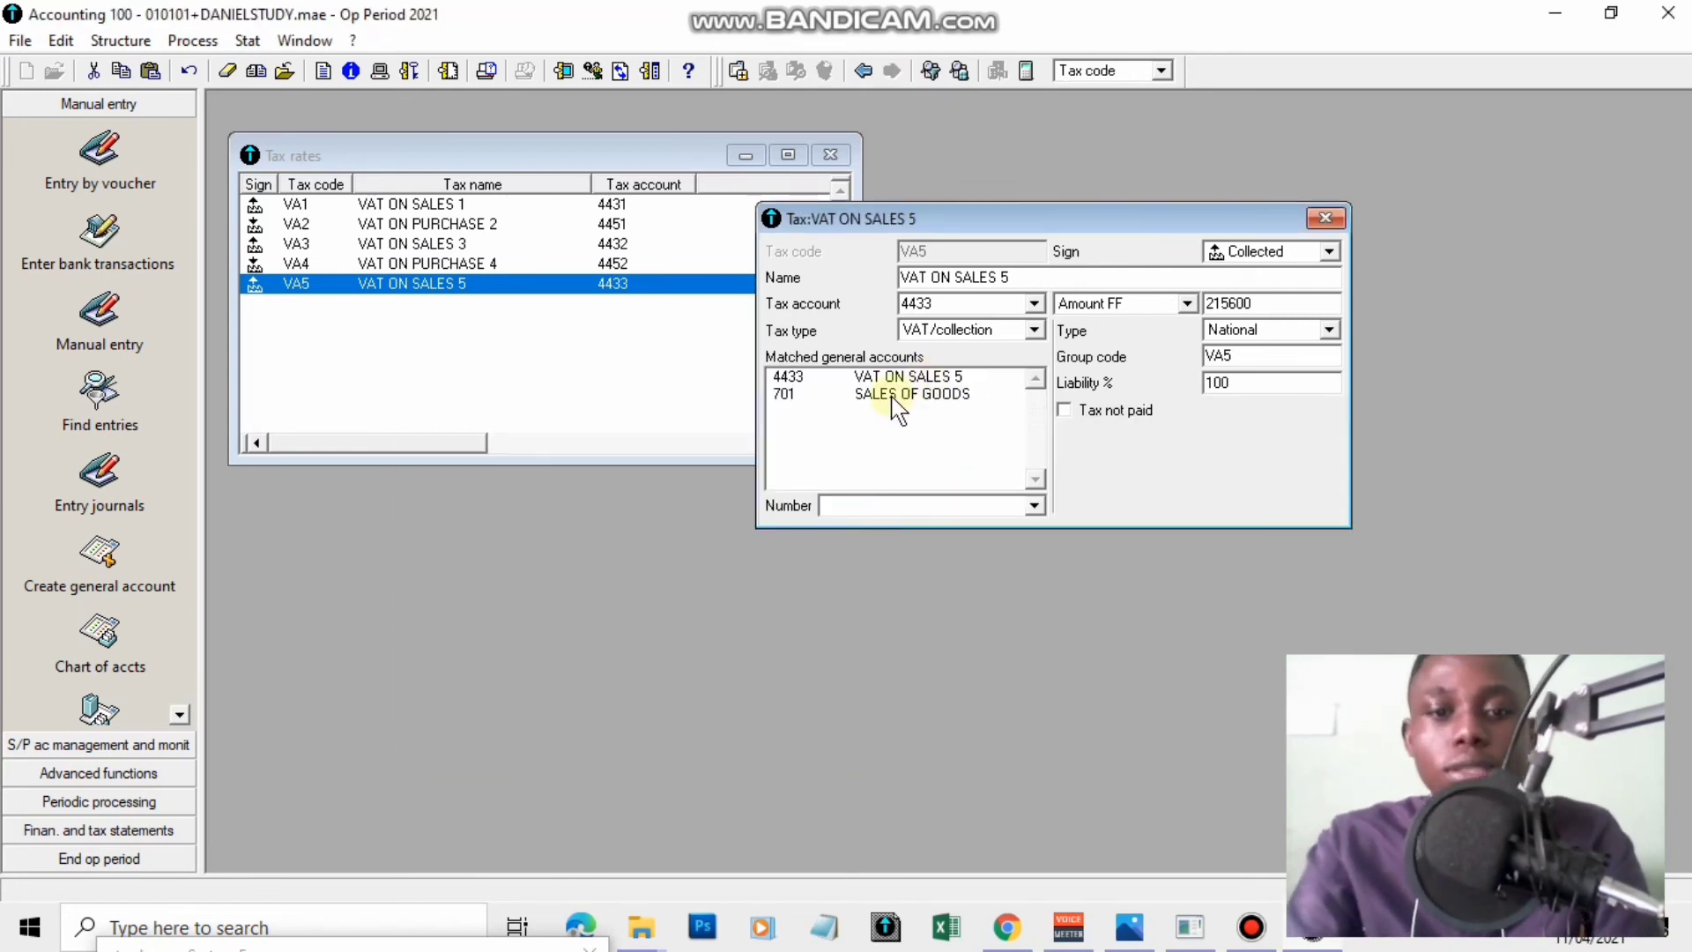
{"action": "key", "text": "Return"}
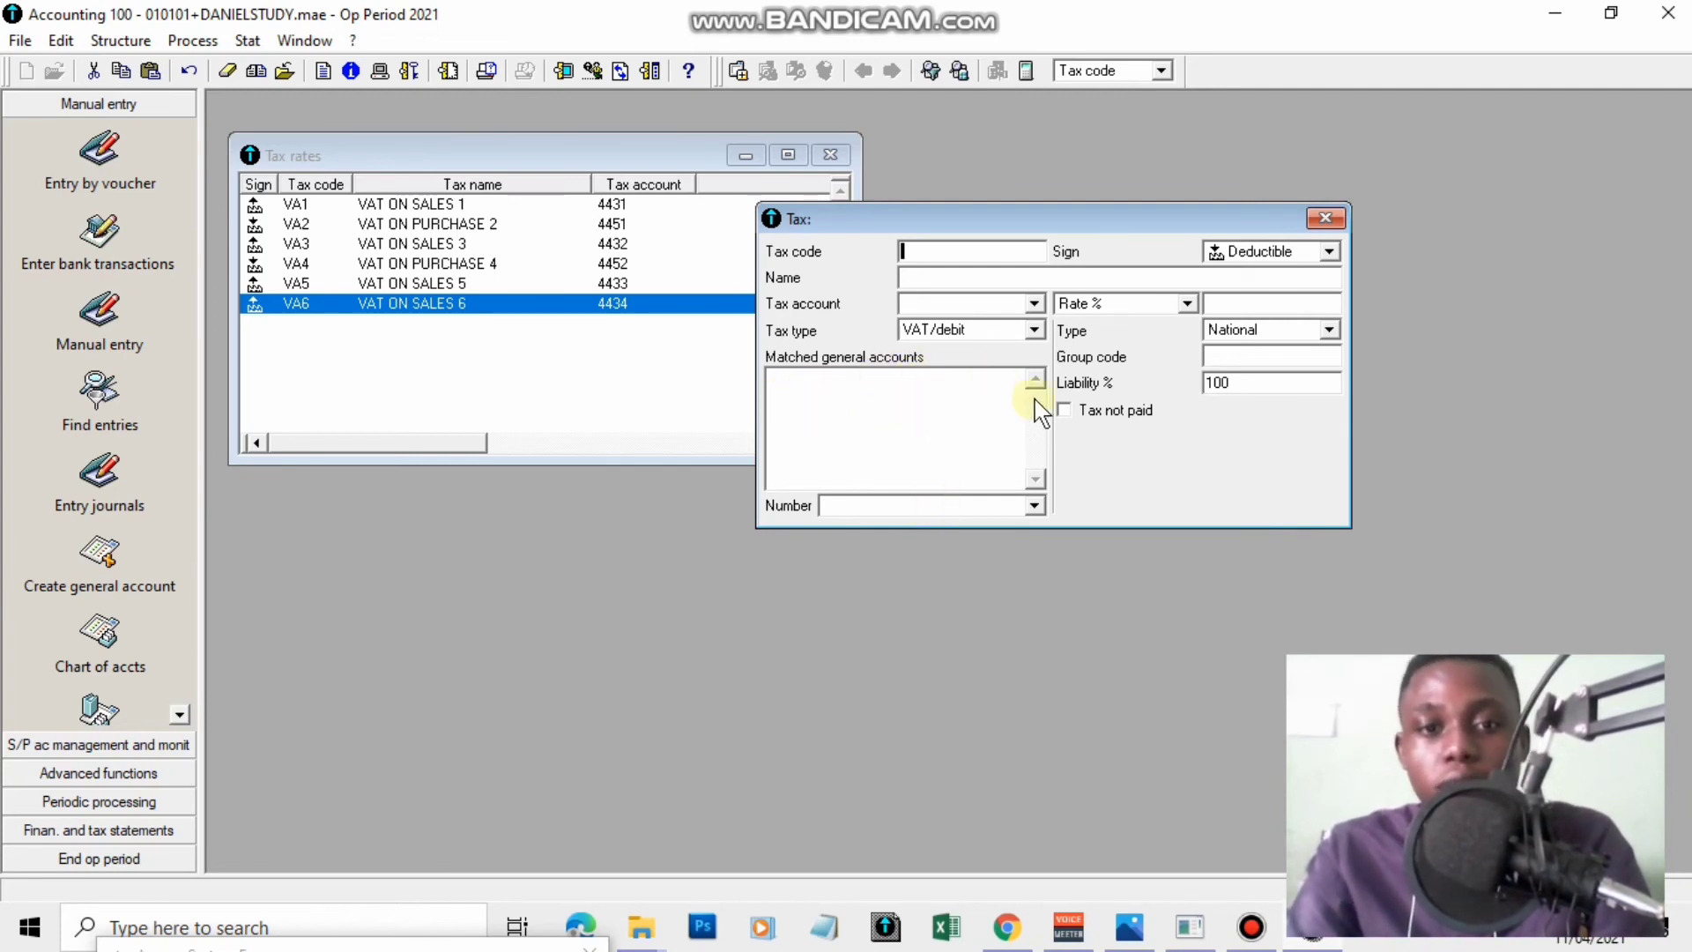
Close the blank tax record and the tax rates list, and open the list of journal codes.
{"action": "left_click", "coordinate": [1319, 220]}
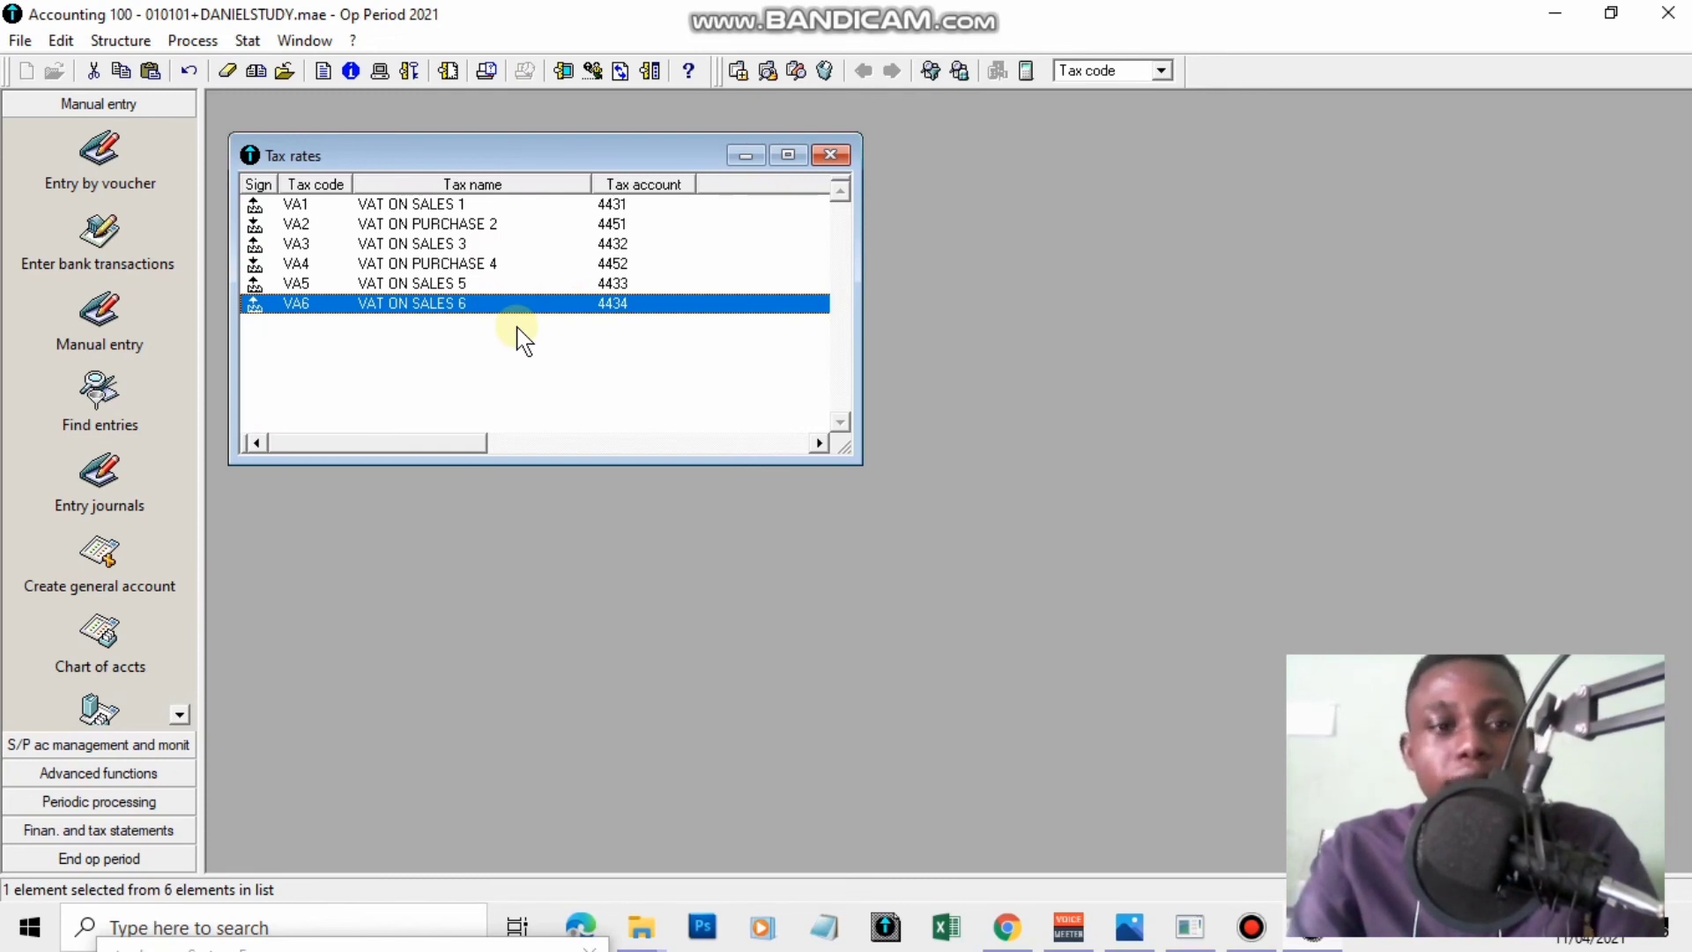
{"action": "left_click", "coordinate": [830, 156]}
{"action": "left_click", "coordinate": [122, 41]}
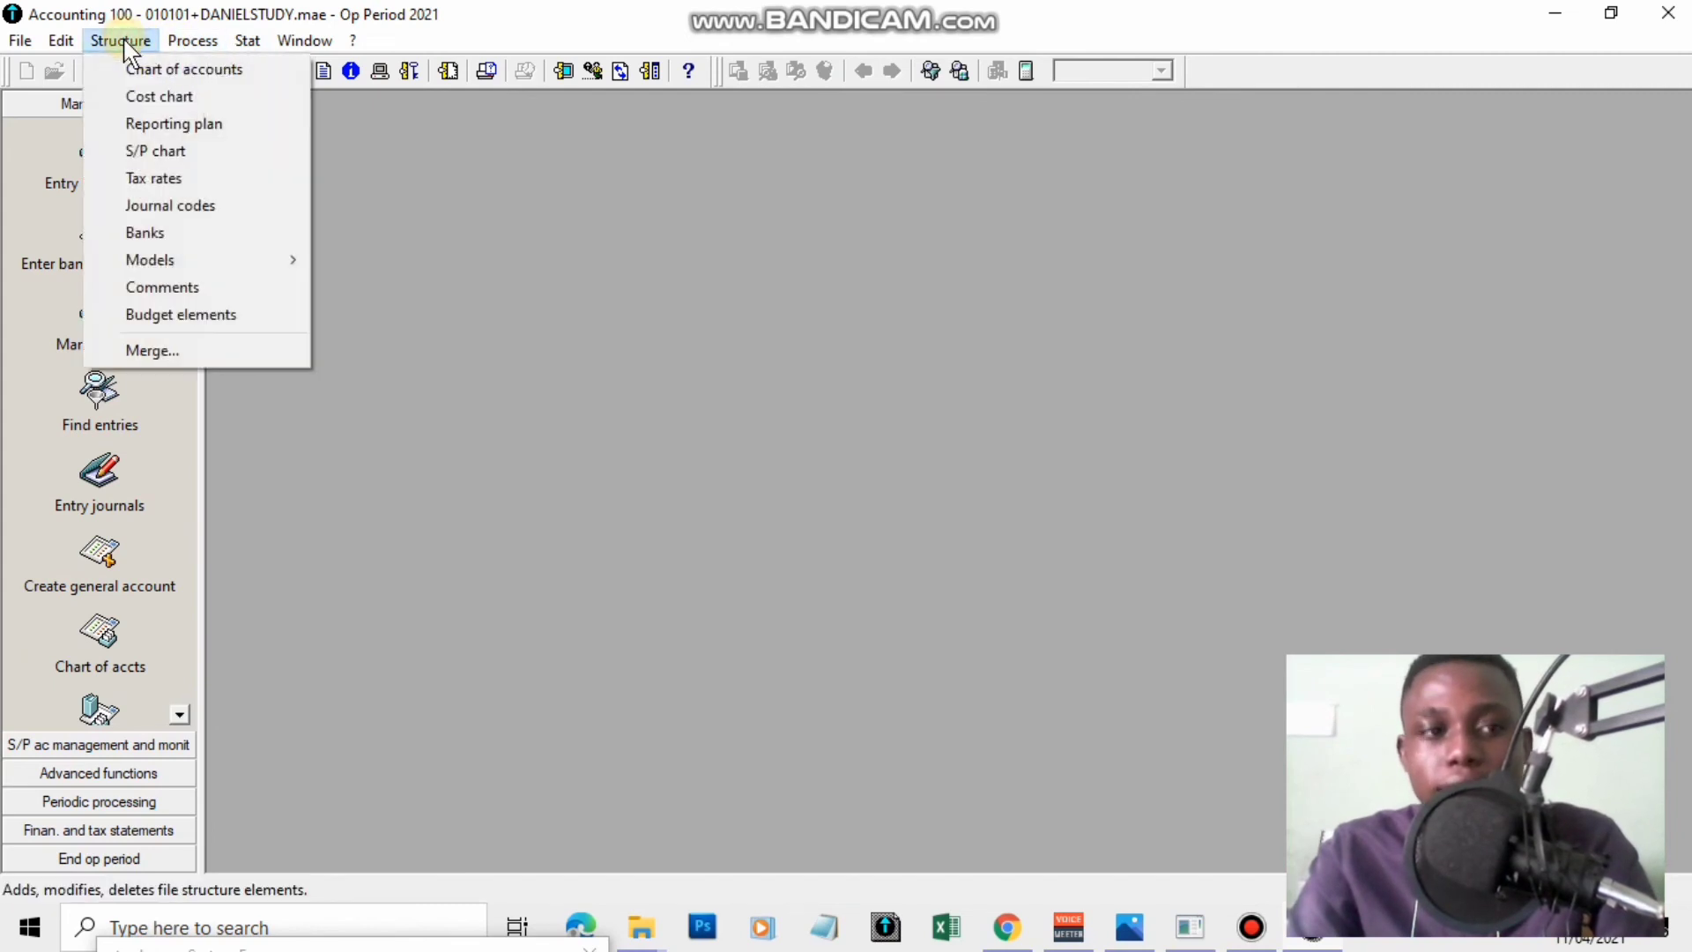
{"action": "left_click", "coordinate": [198, 206]}
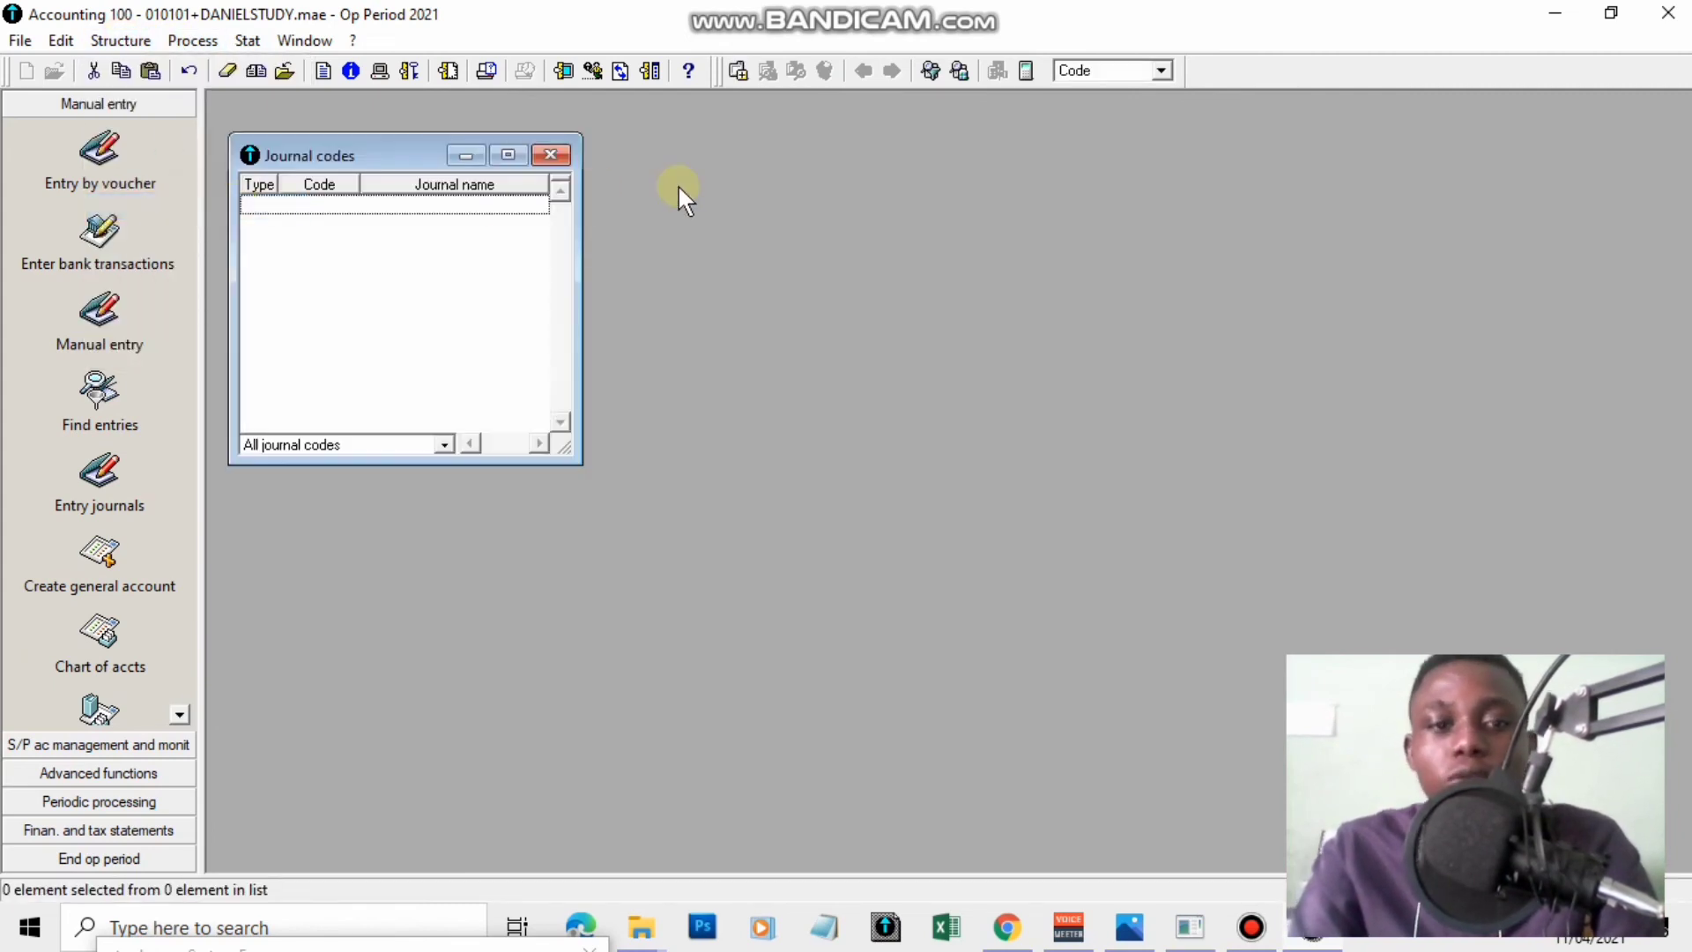
Create a Purch type journal with code PUR and name PURCHASE JOURNAL, numbered continuously by journal, and continue to a new code.
{"action": "right_click", "coordinate": [442, 231]}
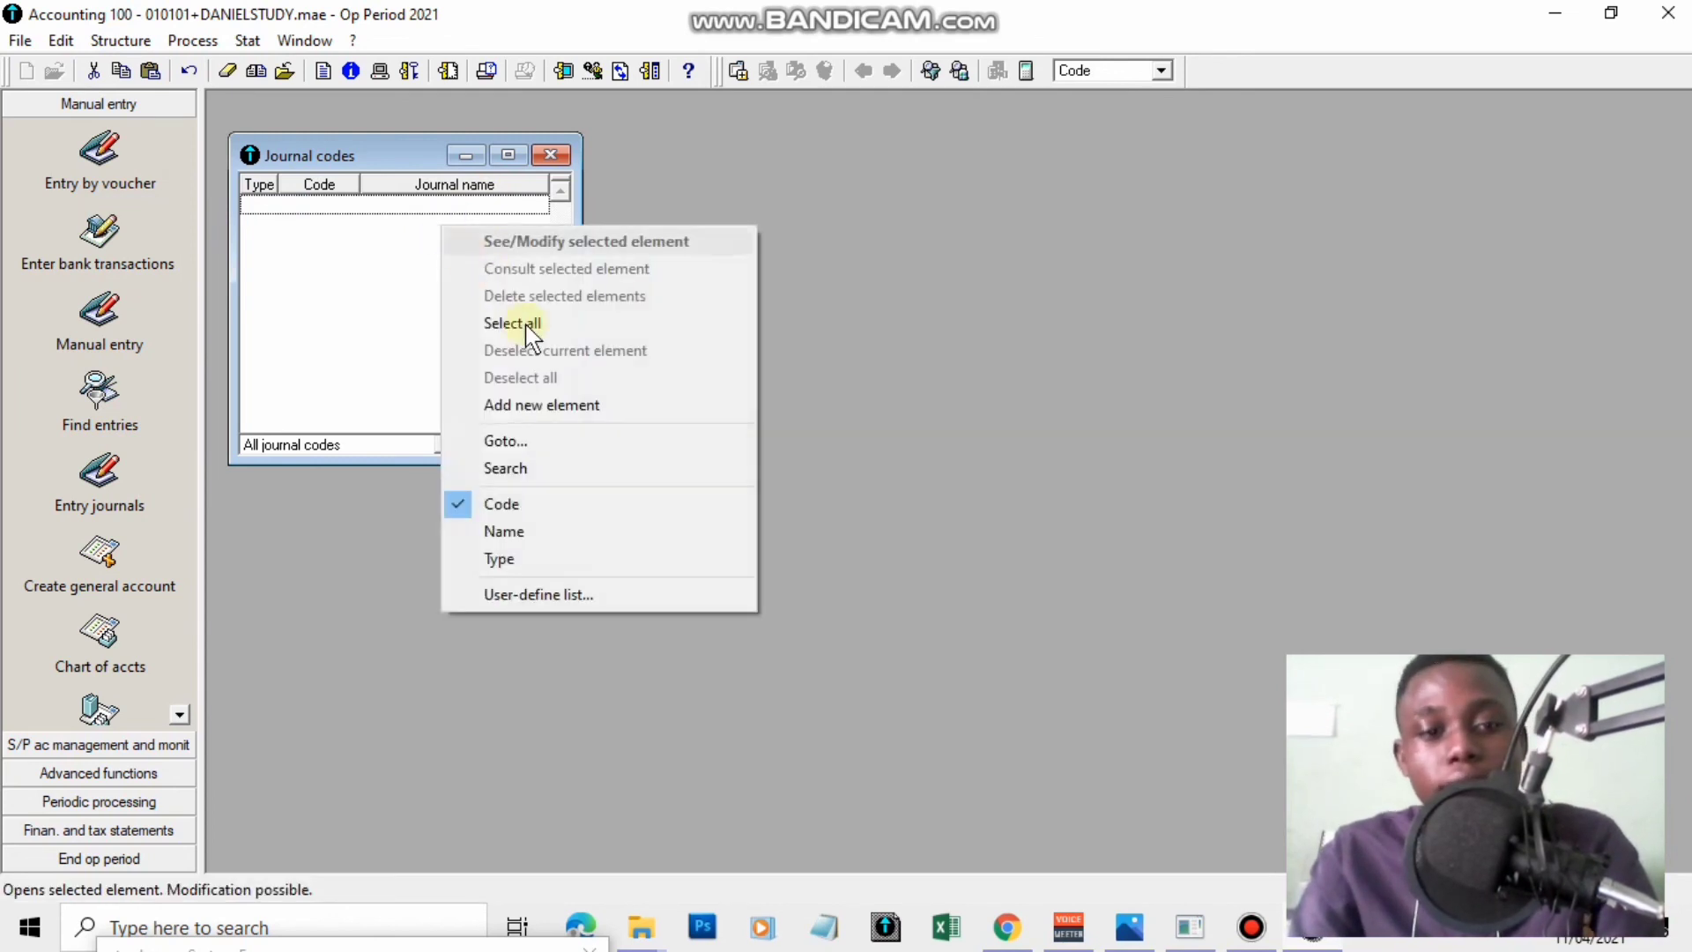
{"action": "left_click", "coordinate": [529, 406]}
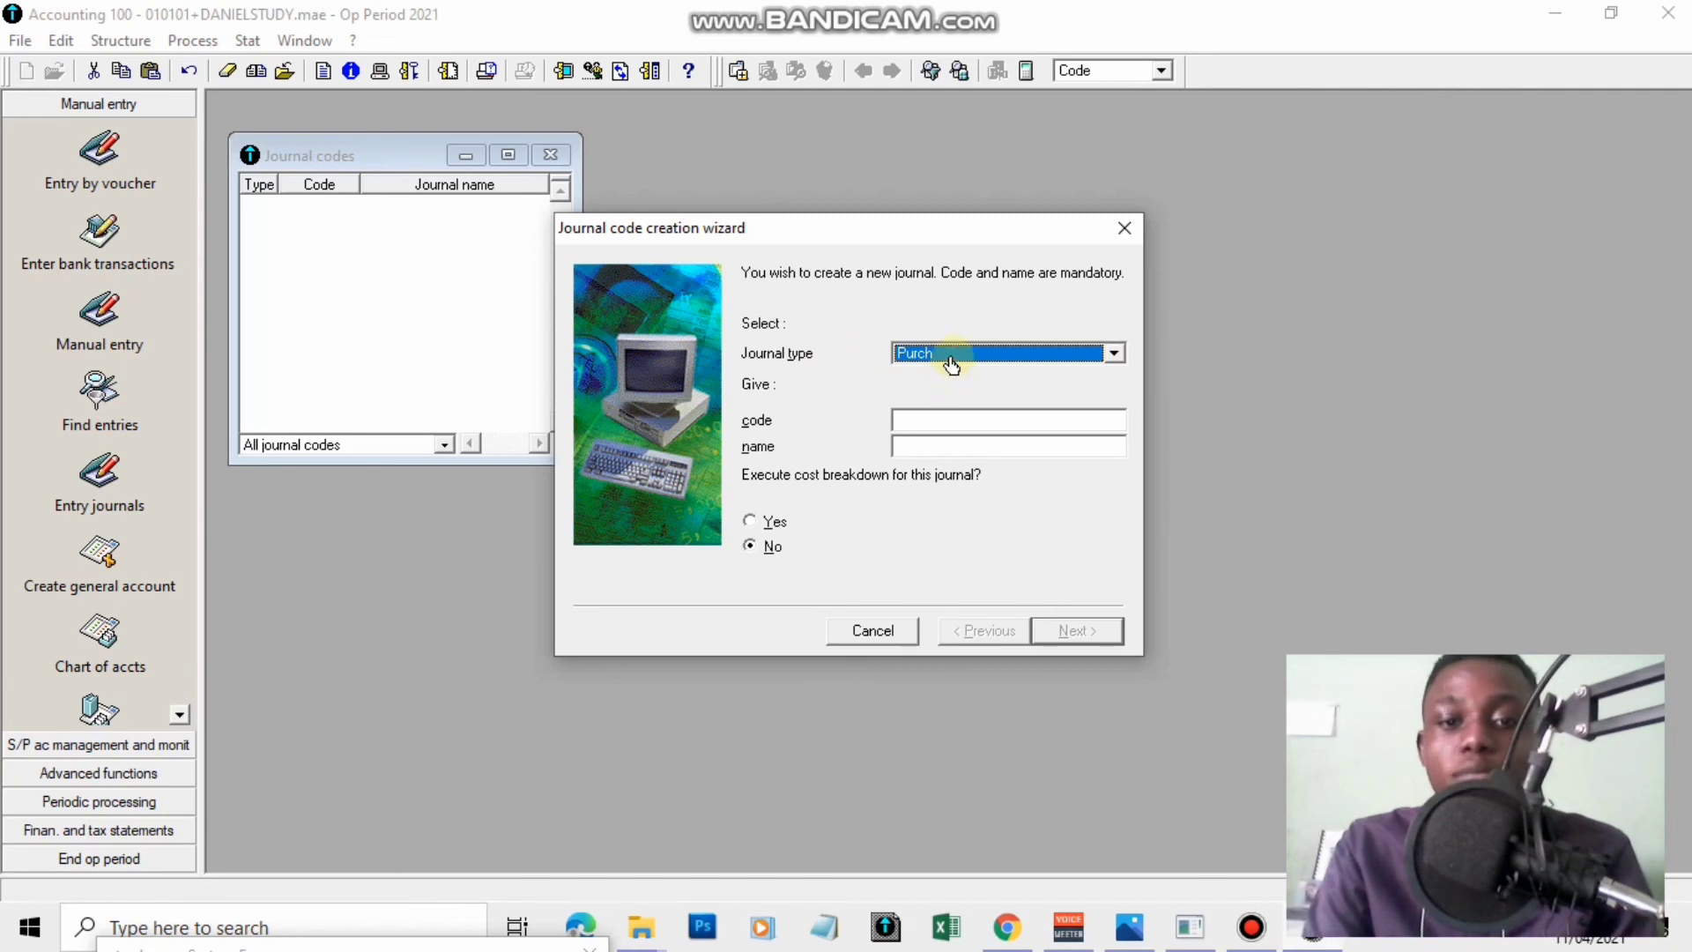
{"action": "key", "text": "Tab"}
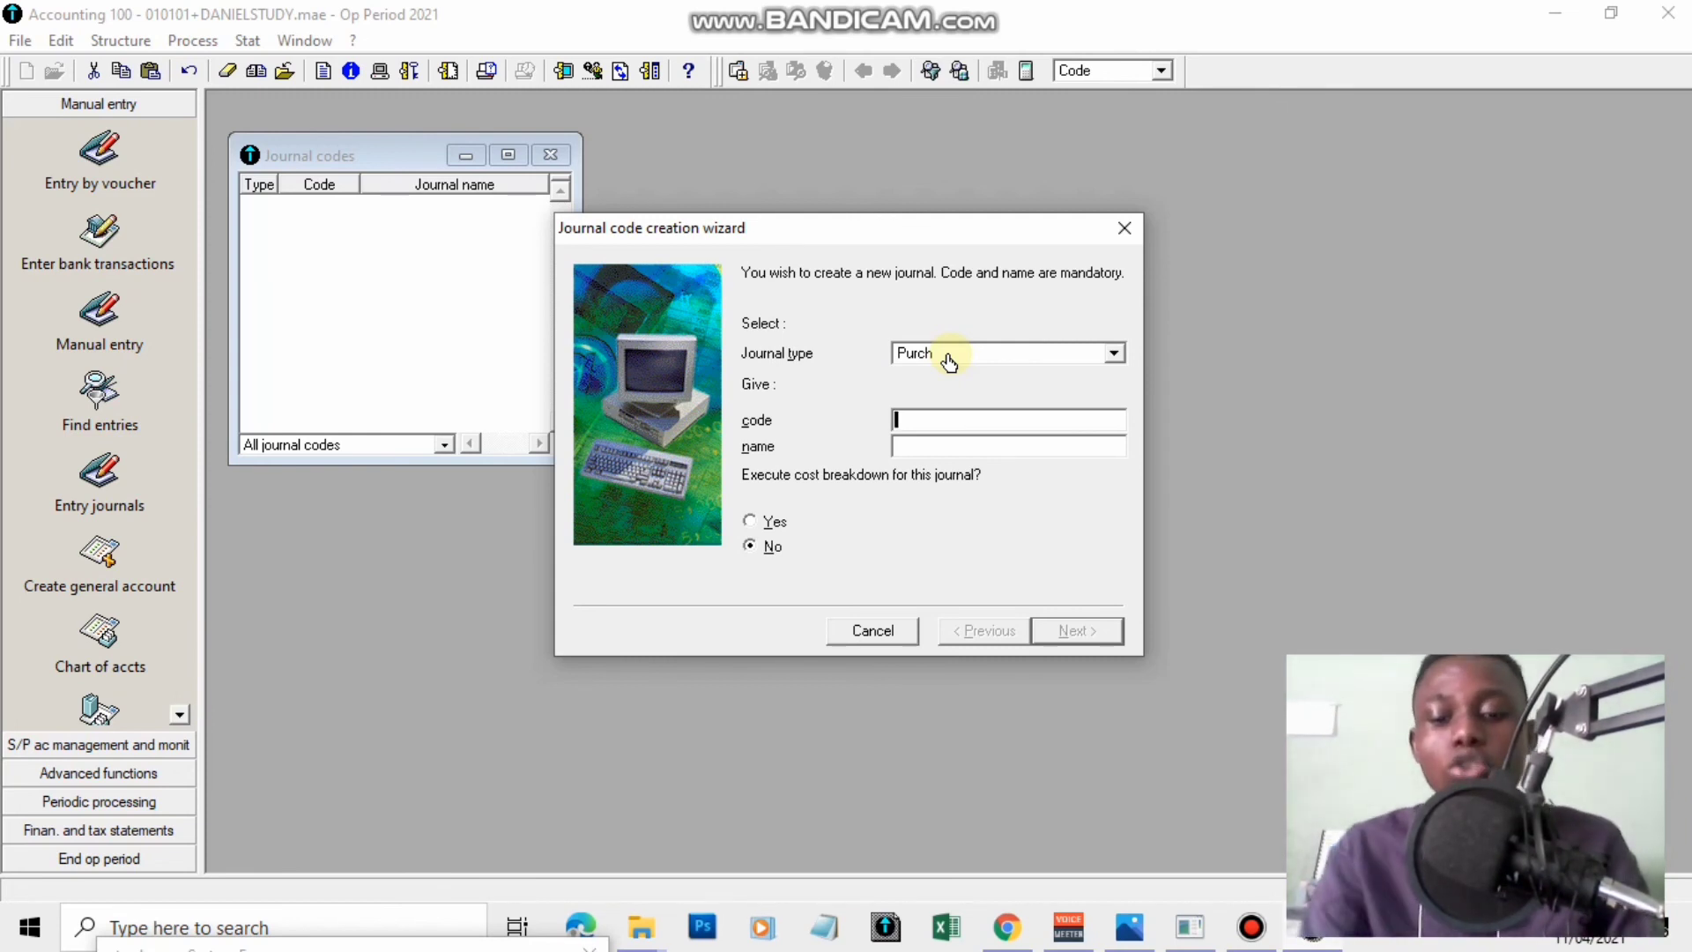
{"action": "type", "text": "PUR"}
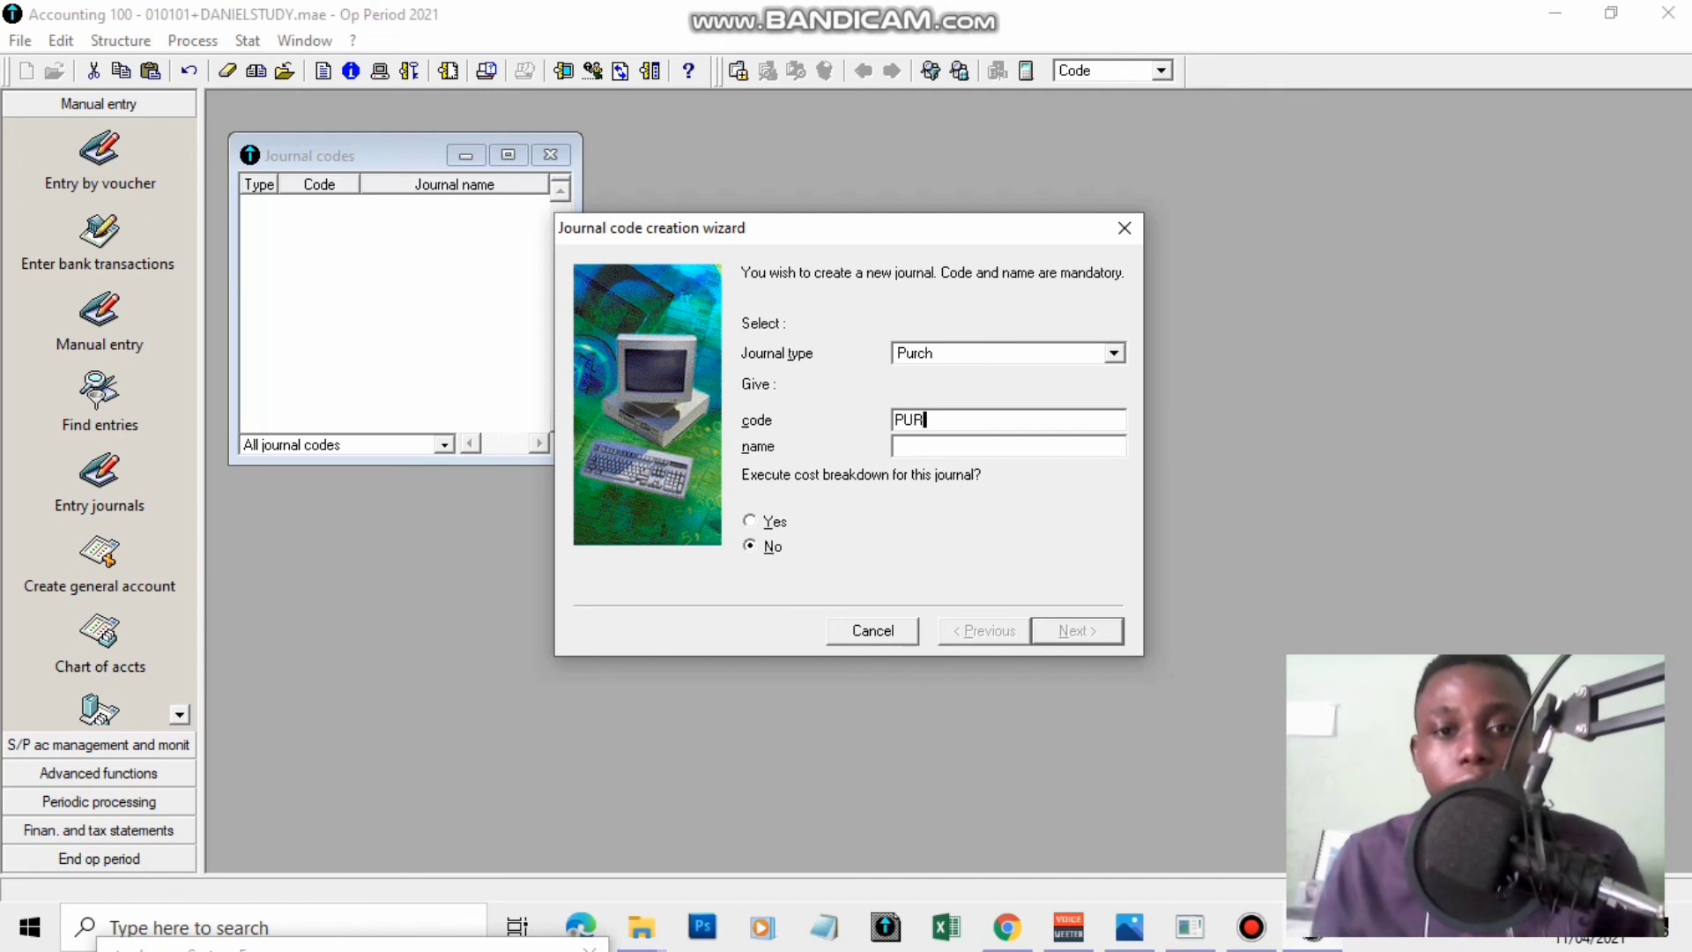
{"action": "key", "text": "Tab"}
{"action": "type", "text": "P"}
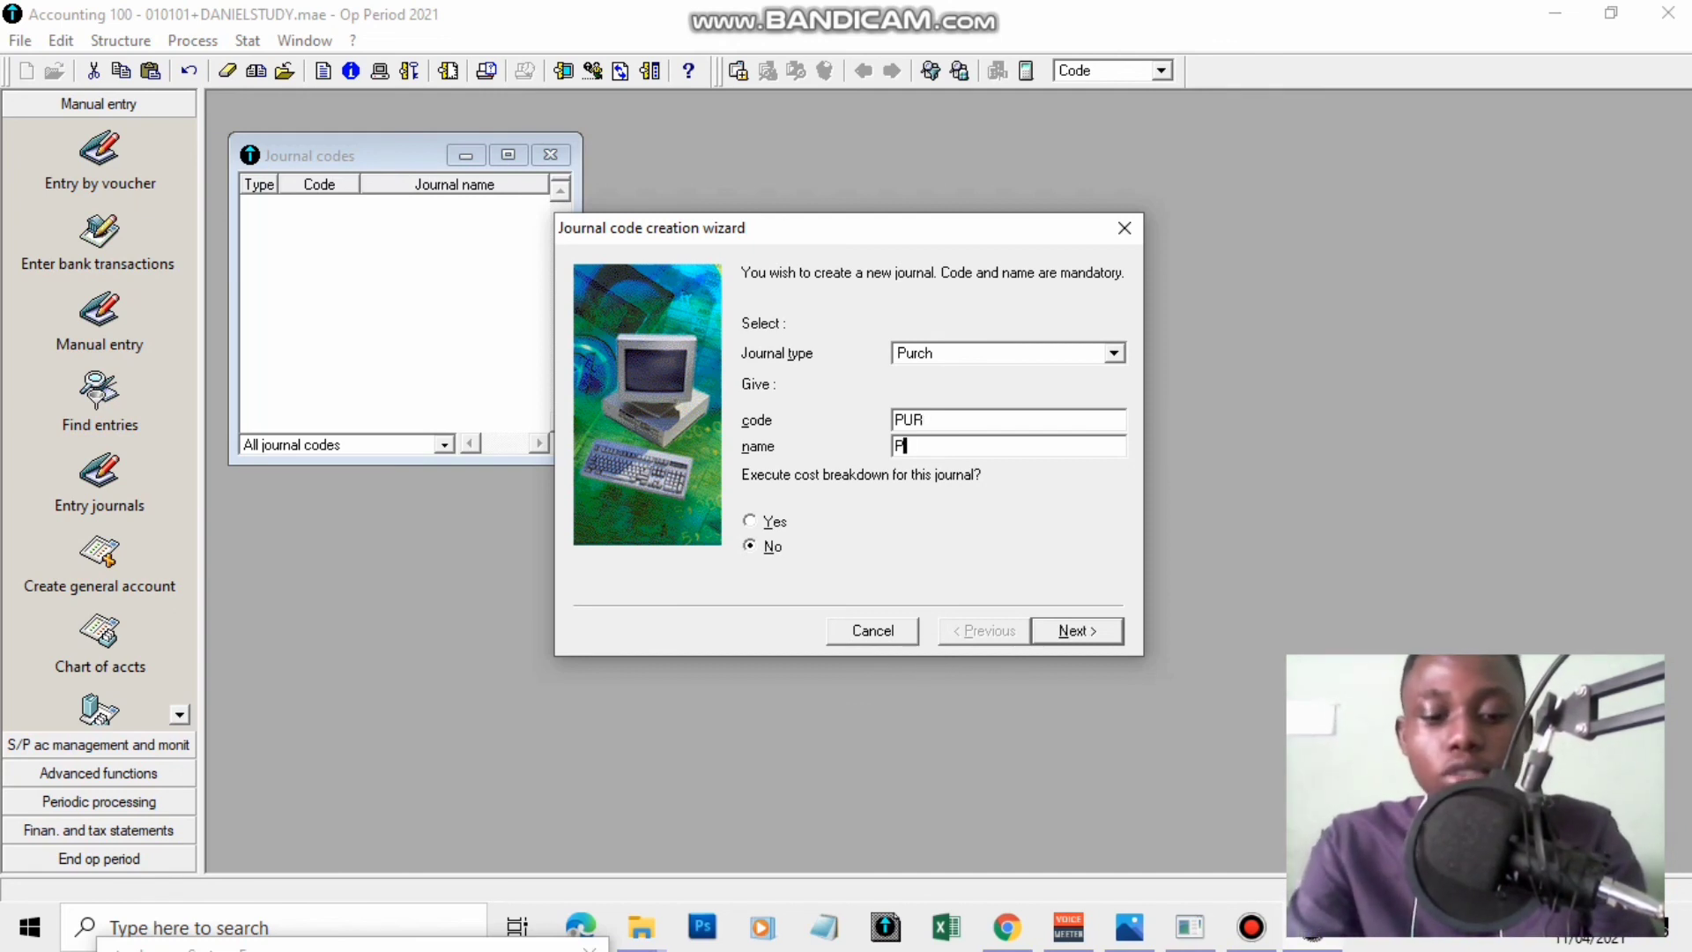
{"action": "type", "text": "URCHASE JOURNA"}
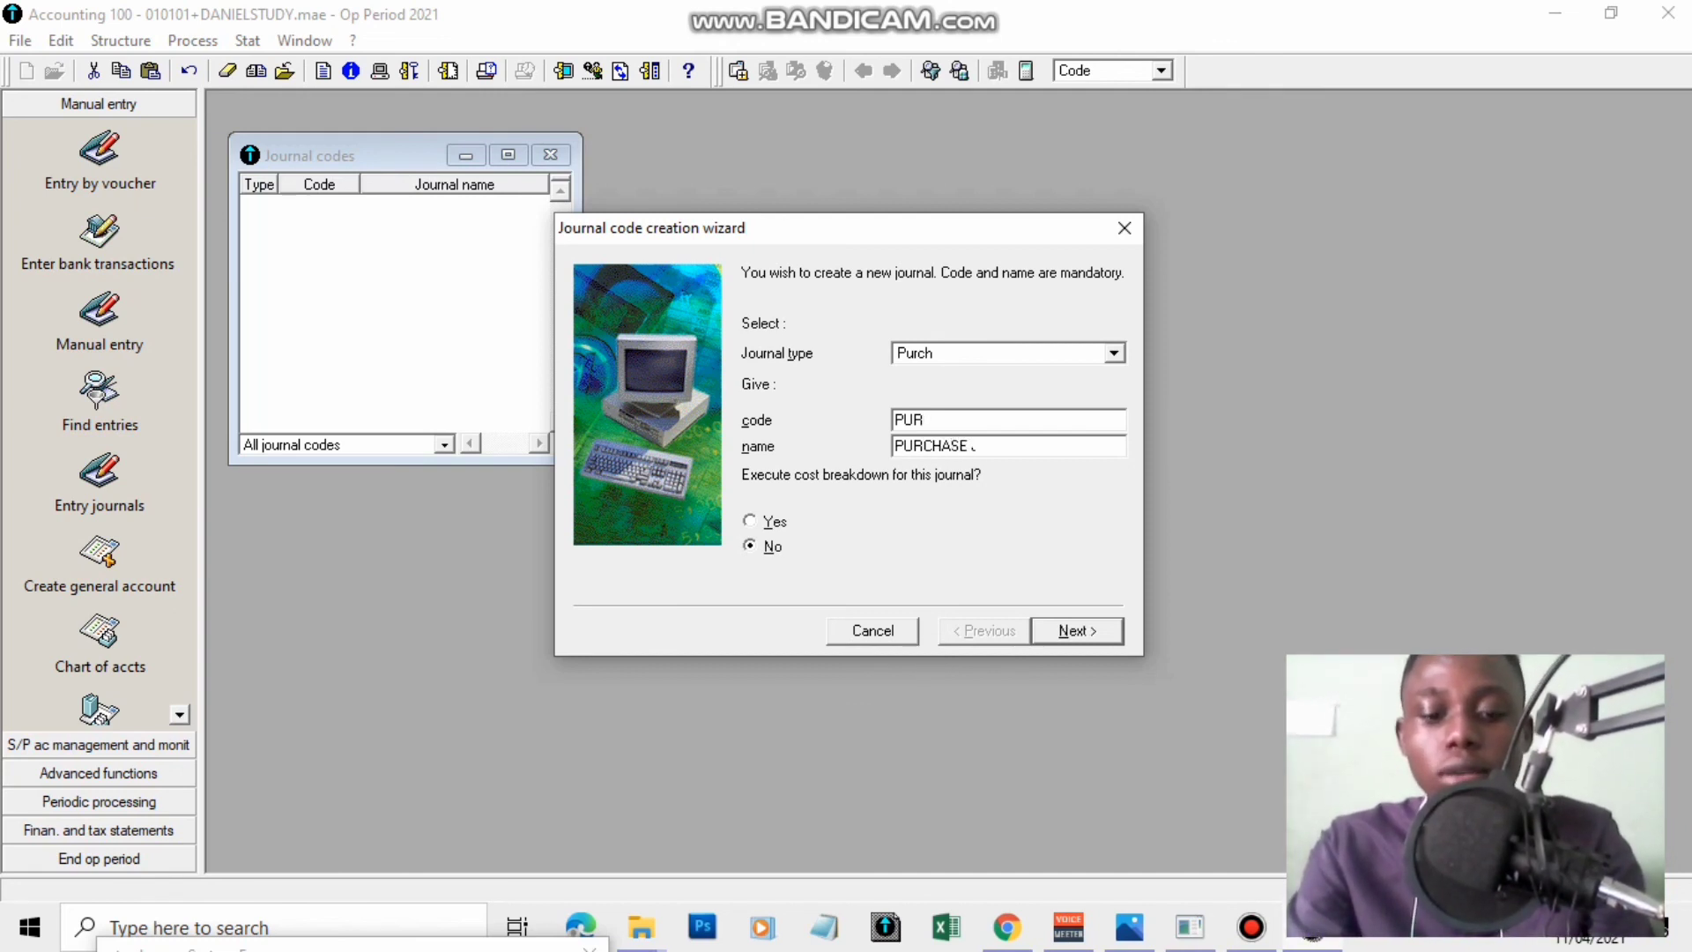
{"action": "type", "text": "L"}
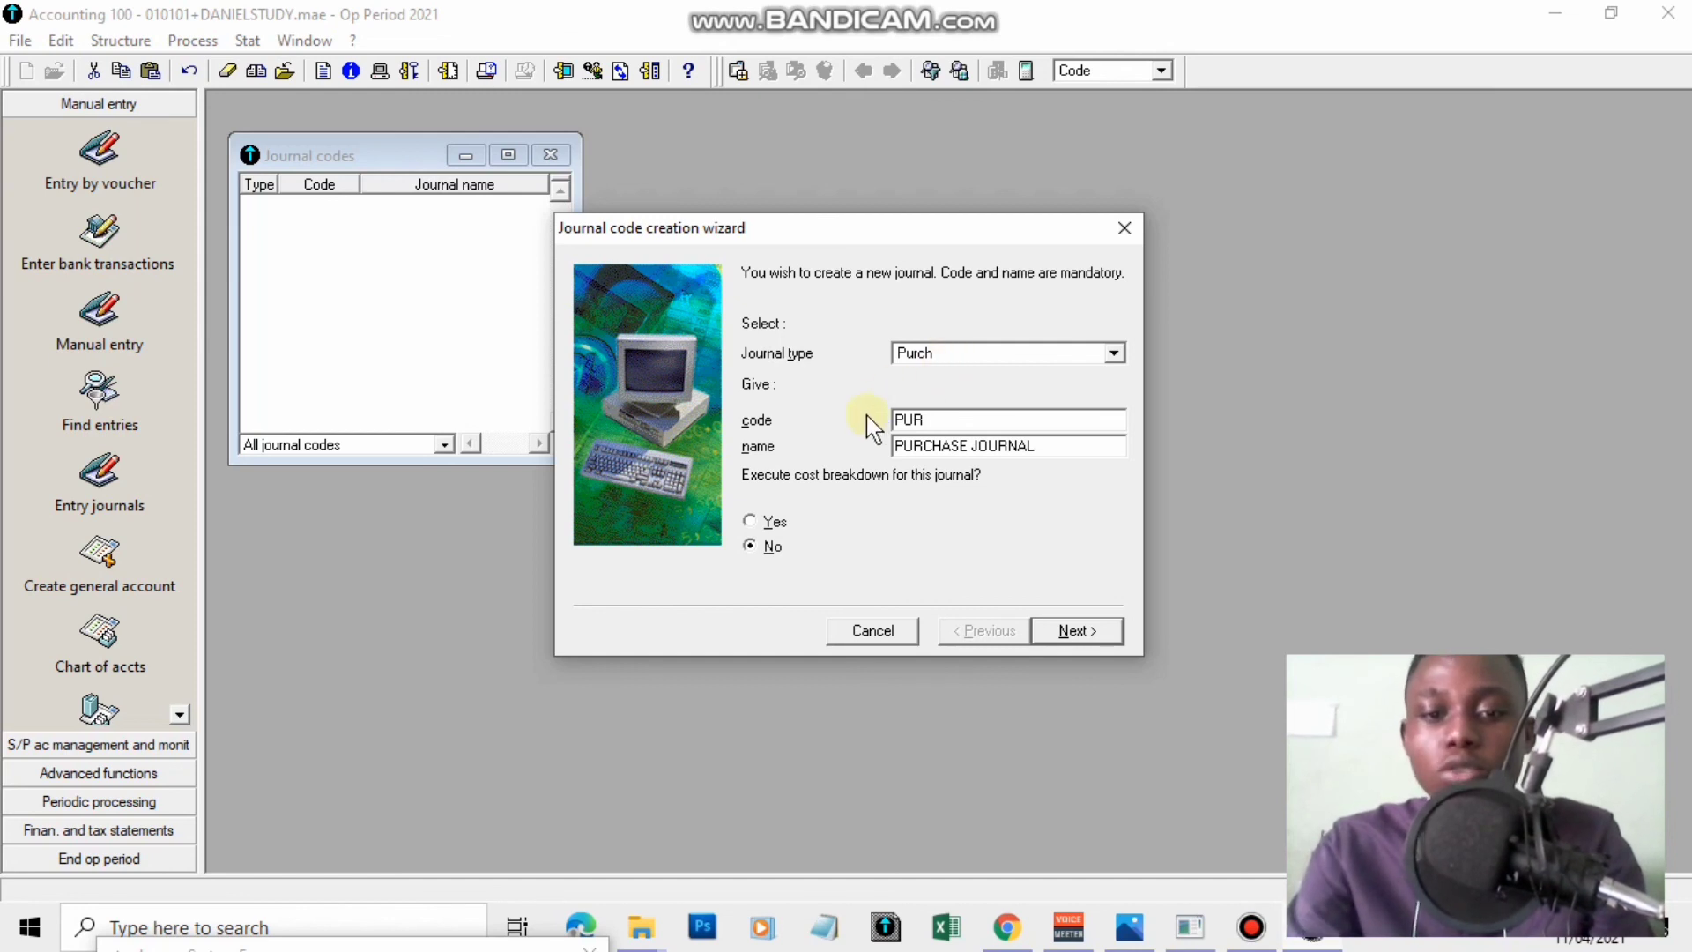
{"action": "left_click_drag", "start_coordinate": [919, 445], "coordinate": [891, 448]}
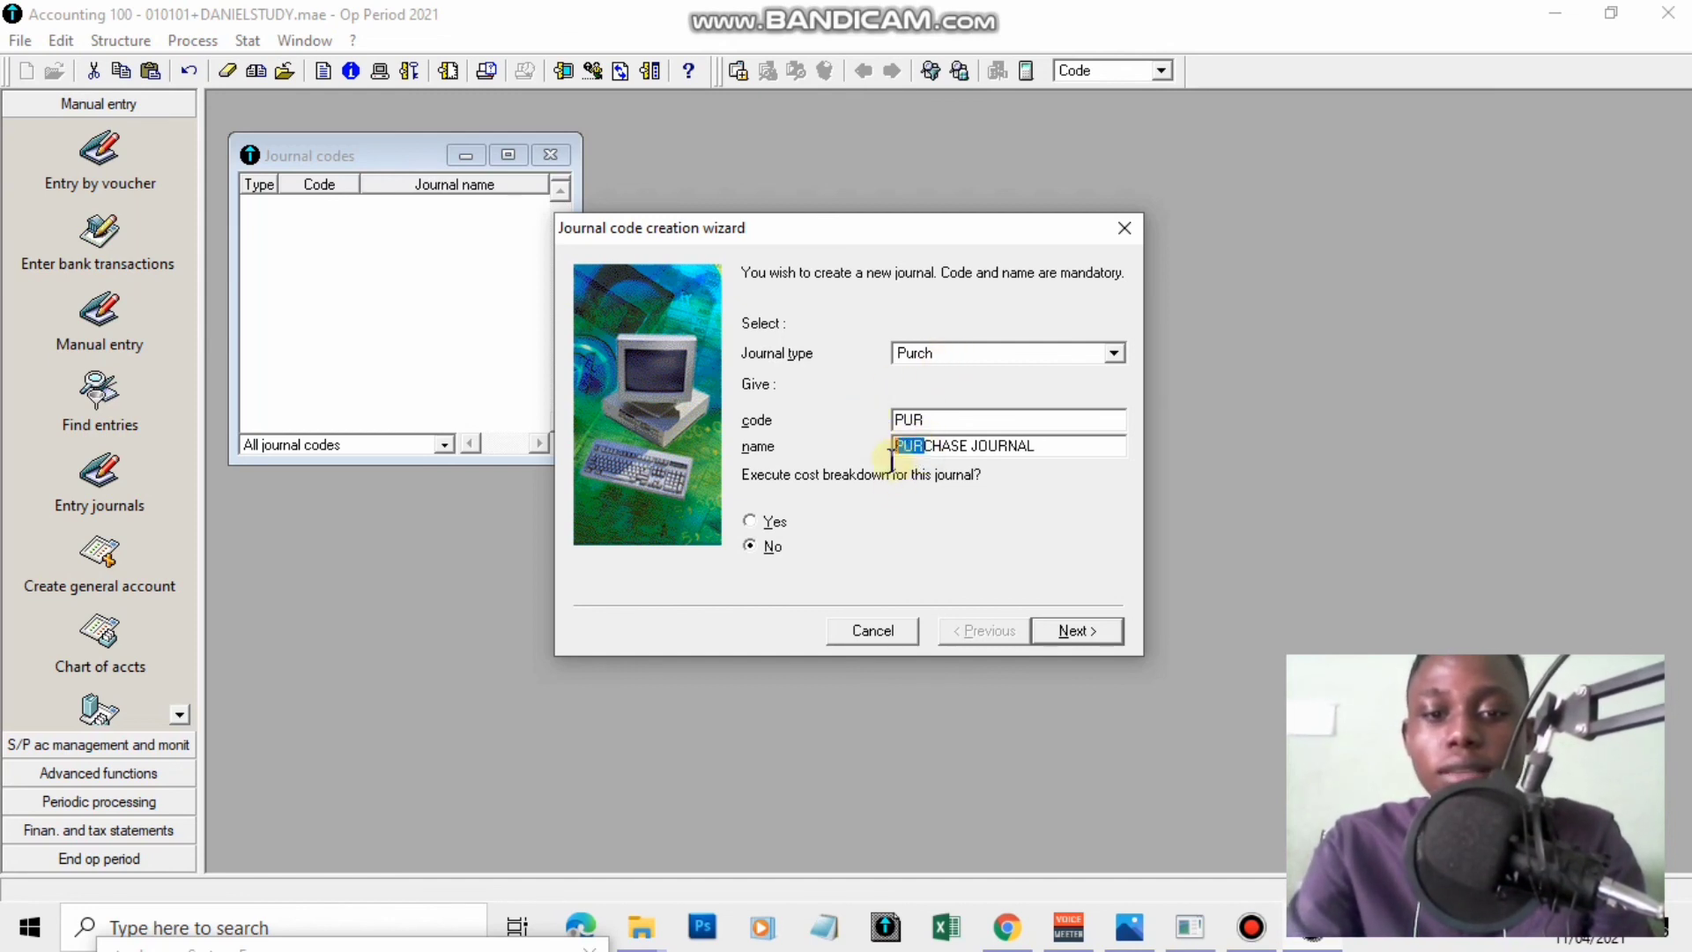
{"action": "left_click", "coordinate": [1075, 448]}
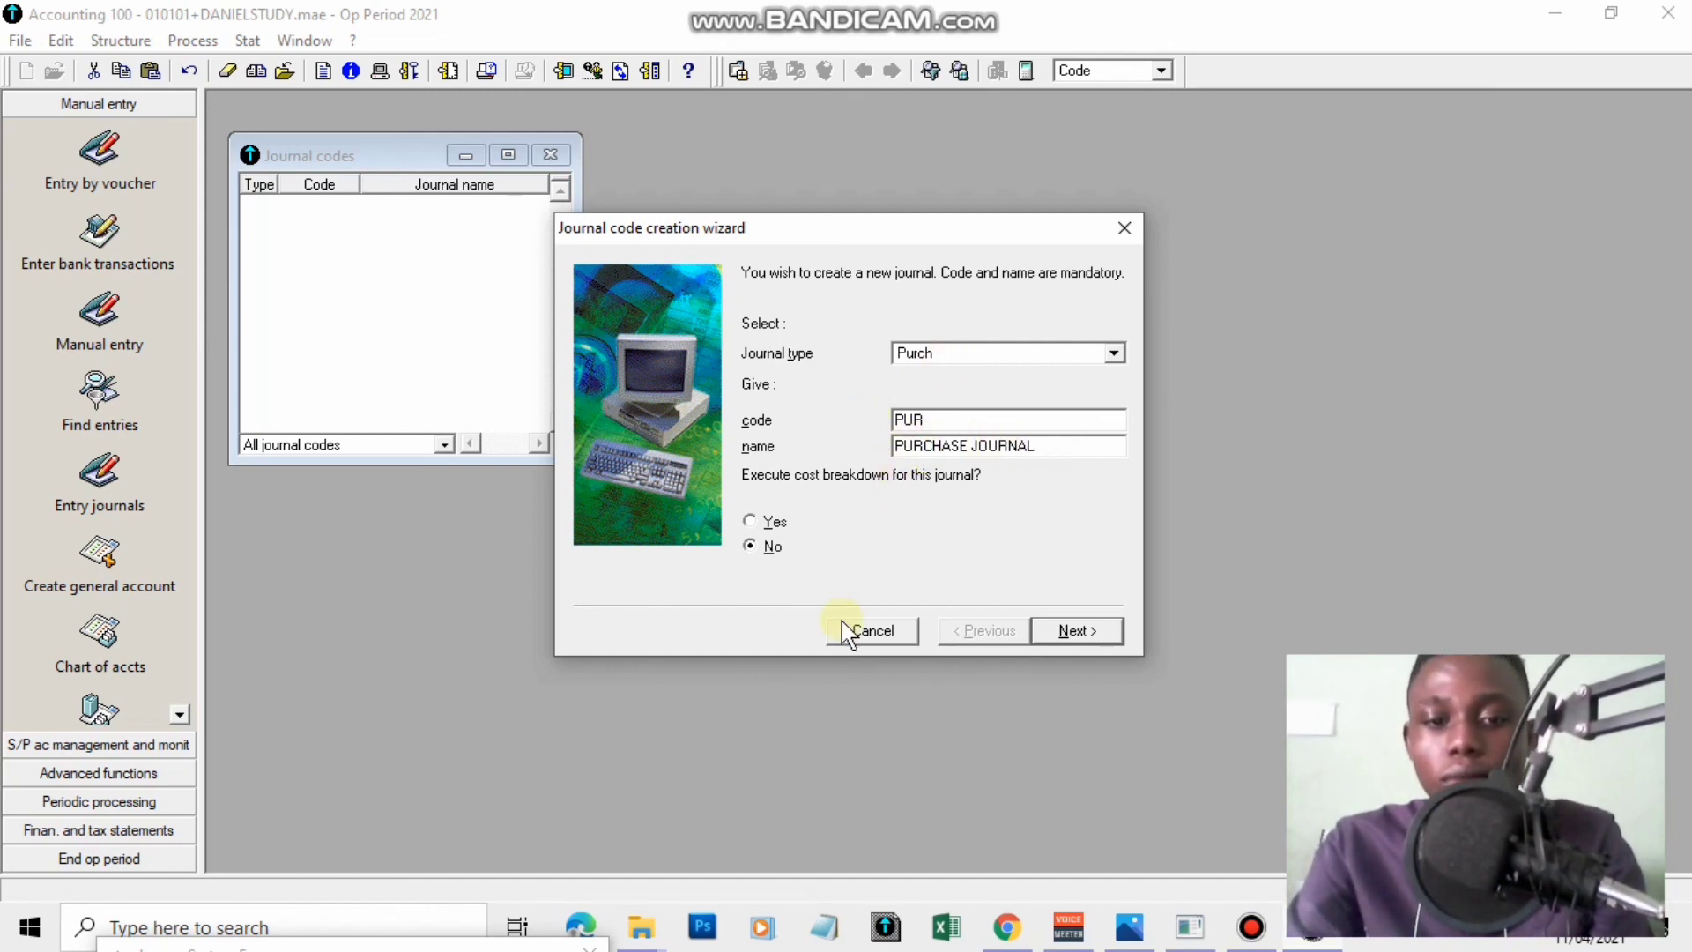
{"action": "left_click", "coordinate": [1101, 631]}
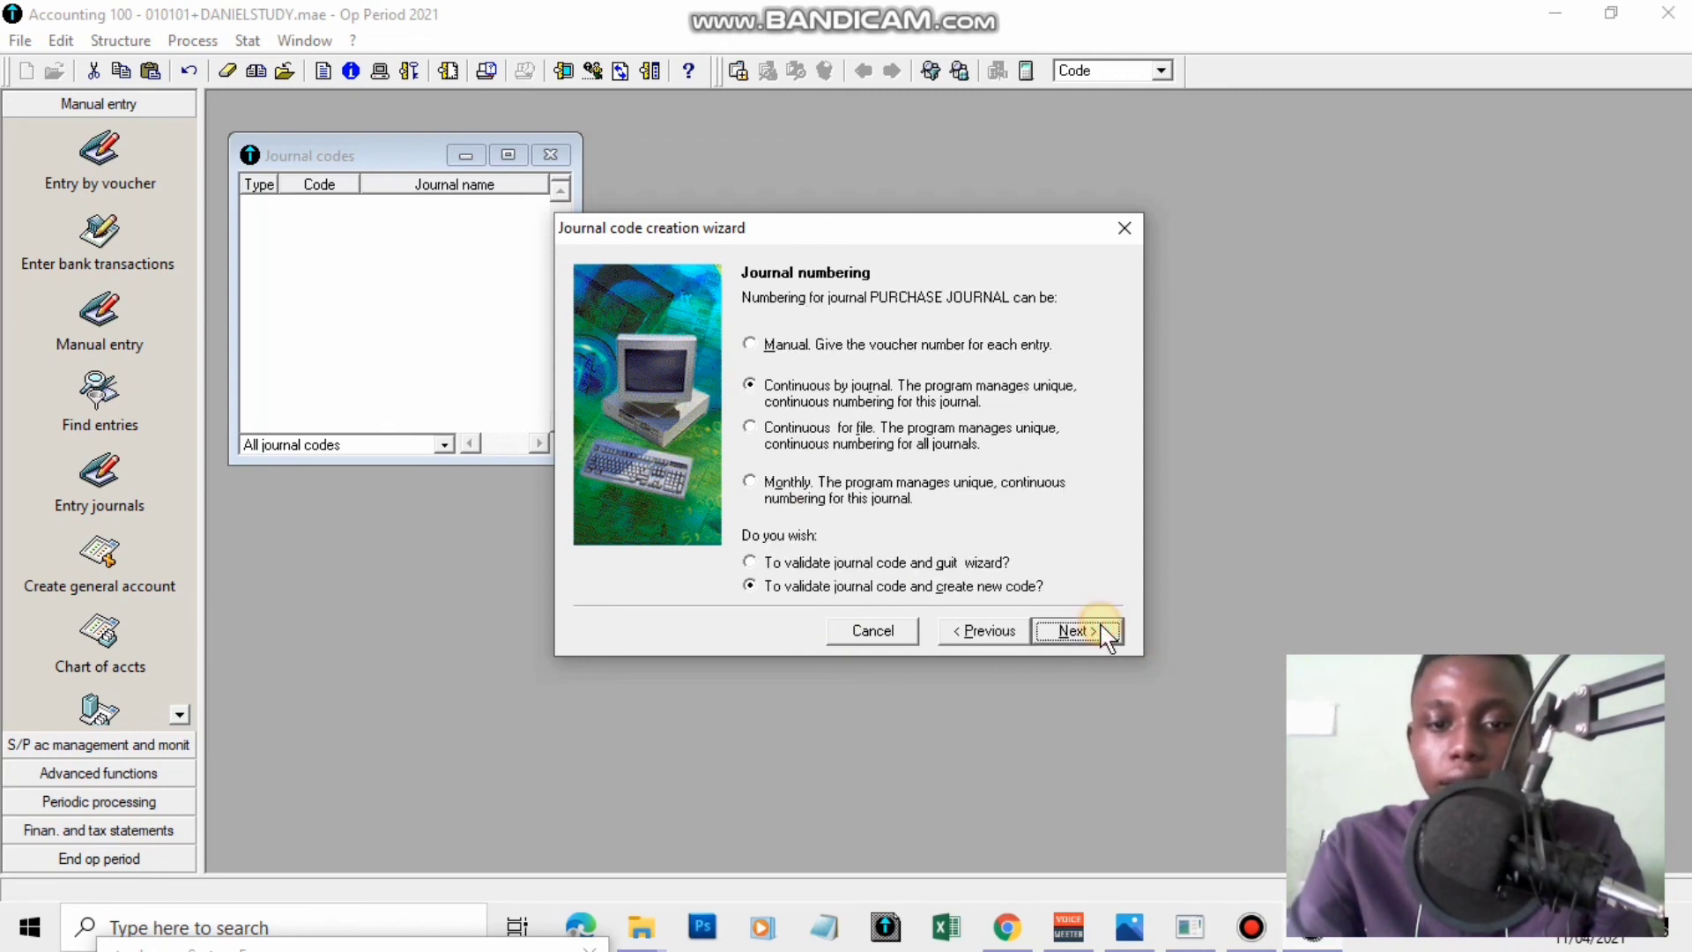
{"action": "left_click", "coordinate": [1076, 631]}
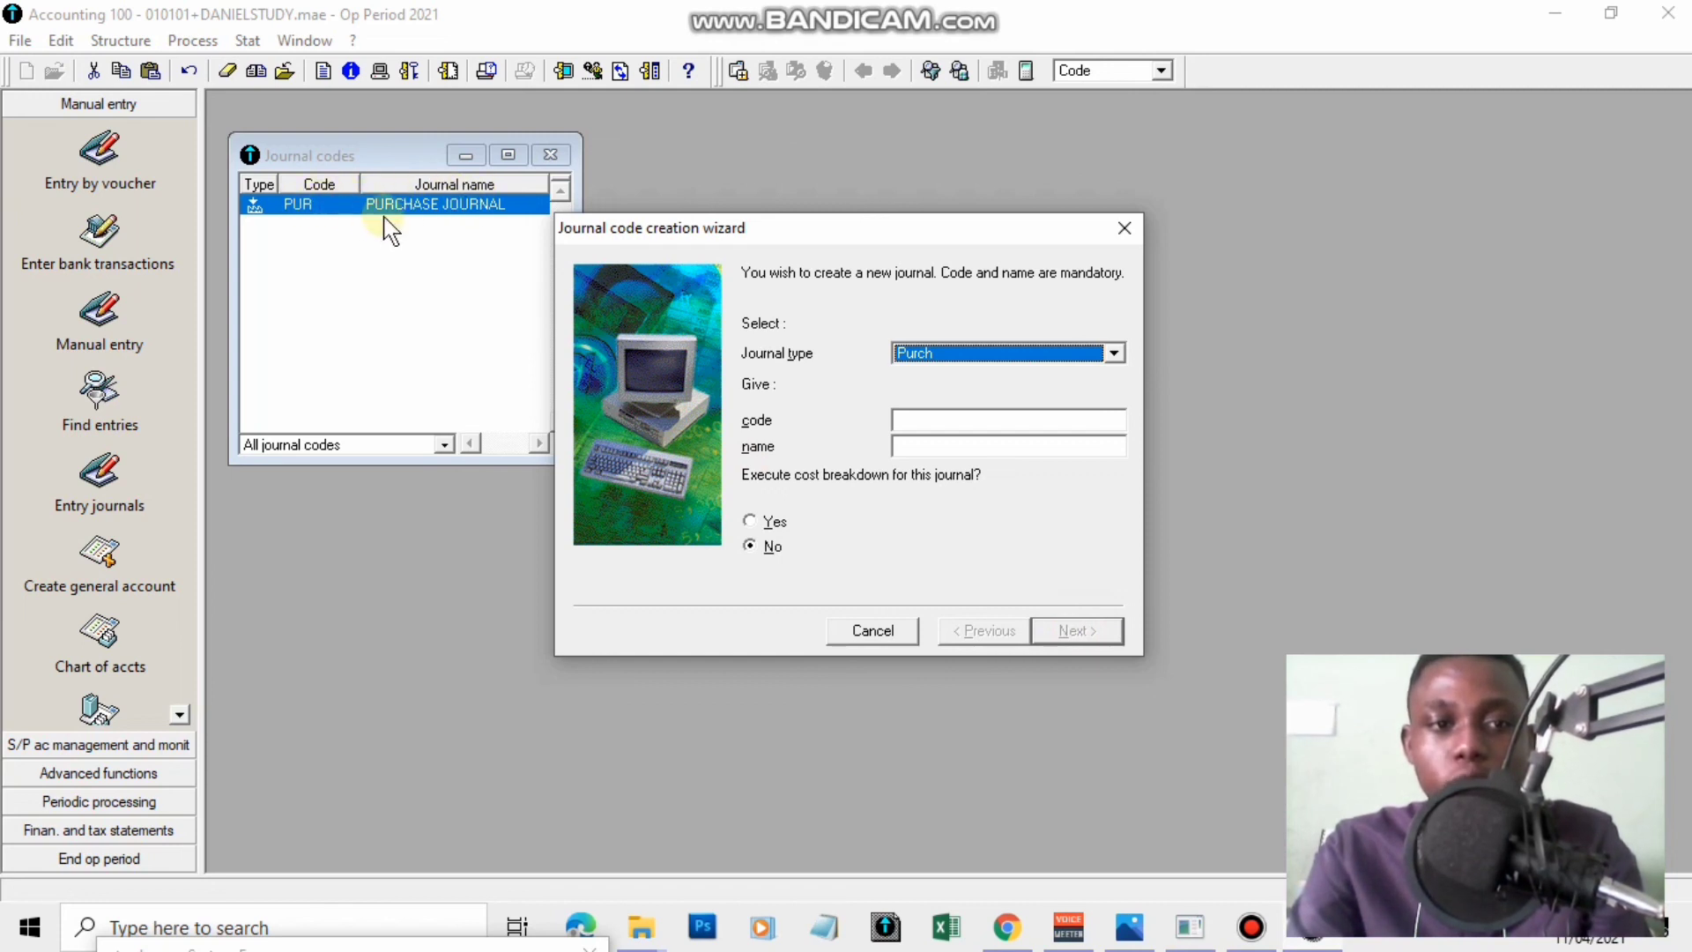
Create a Sales type journal with code SAL and name SALES OF GOODS.
{"action": "left_click", "coordinate": [1115, 353]}
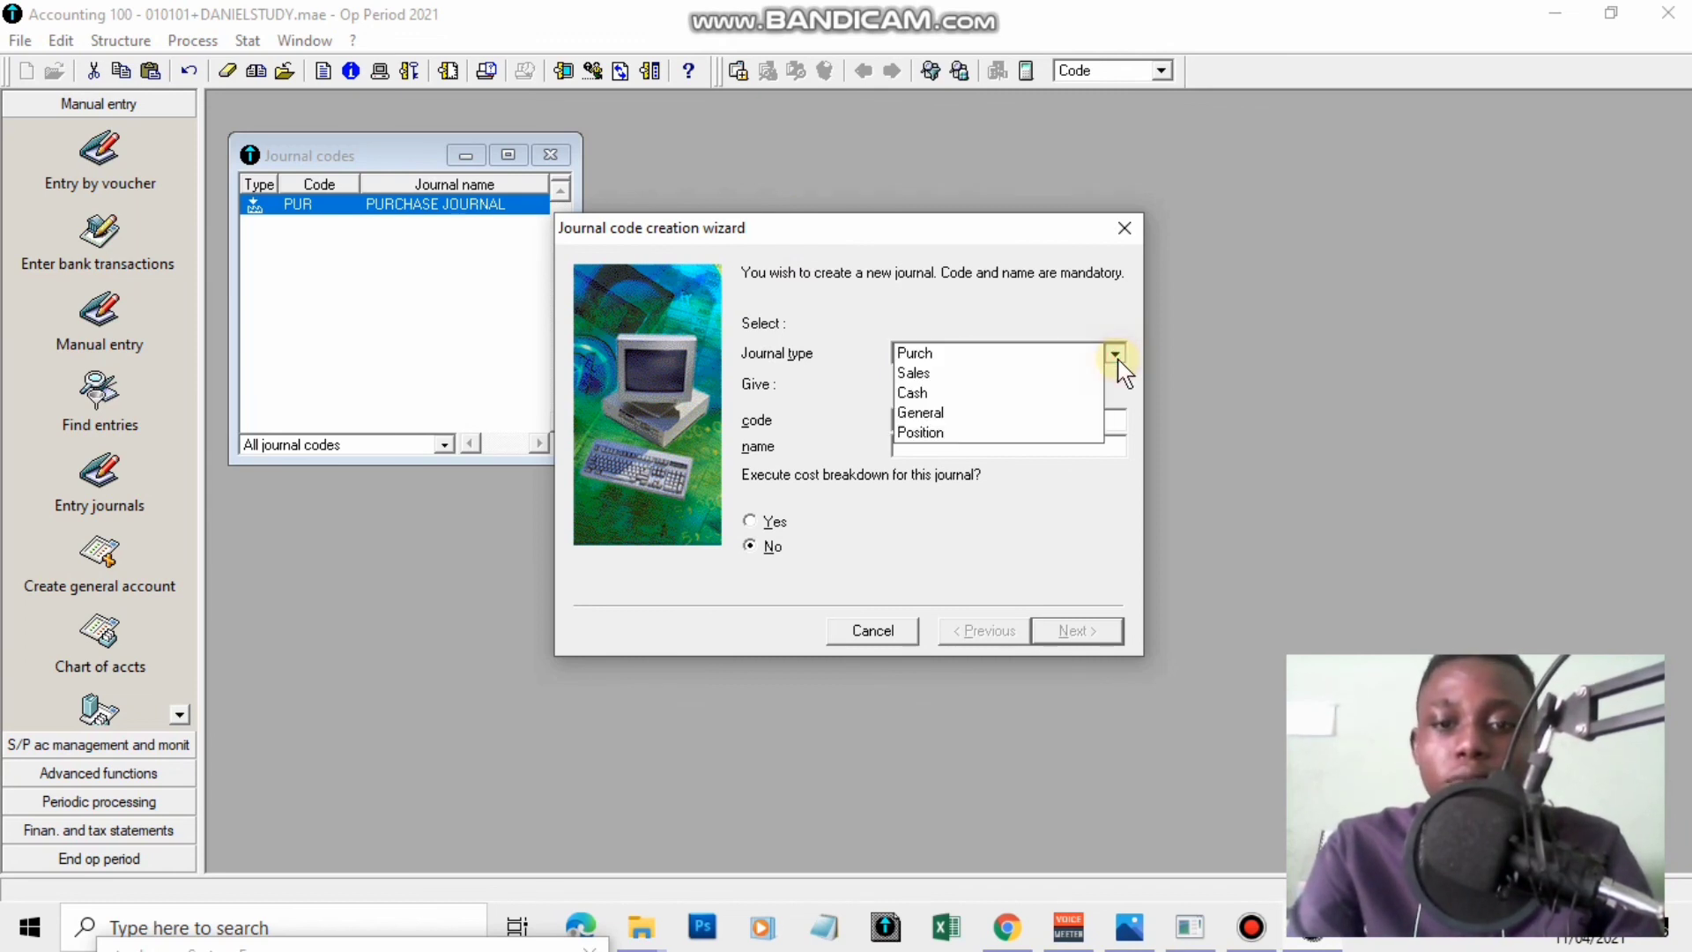
{"action": "left_click", "coordinate": [1010, 371]}
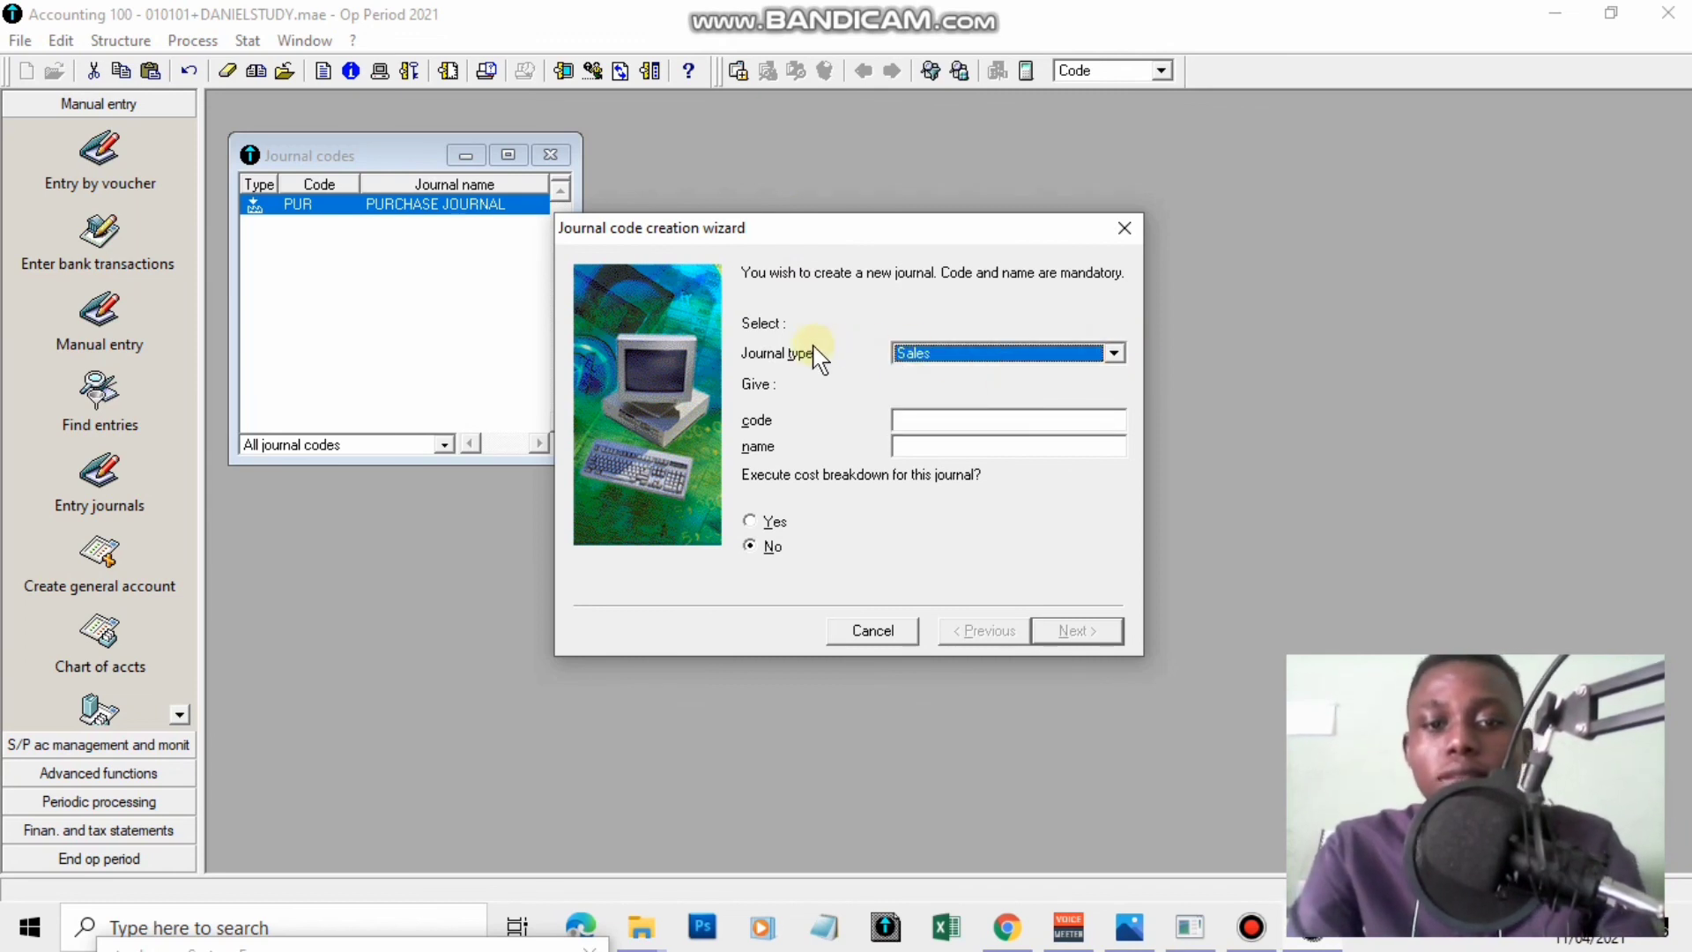
{"action": "key", "text": "Tab"}
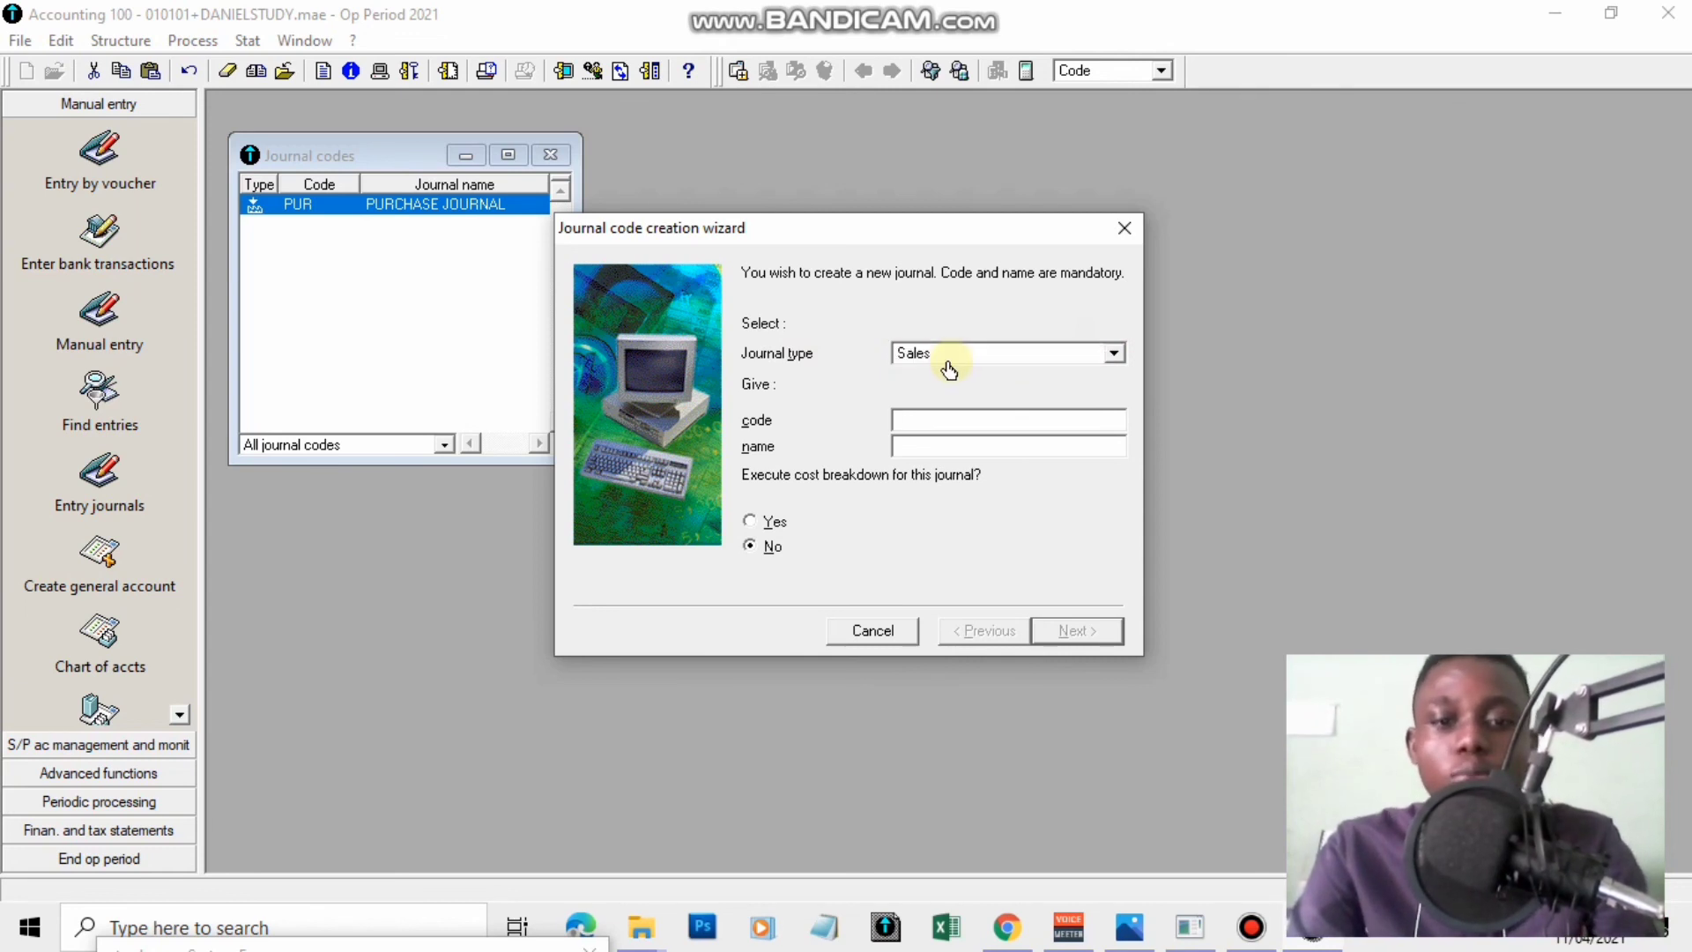
{"action": "type", "text": "SAL"}
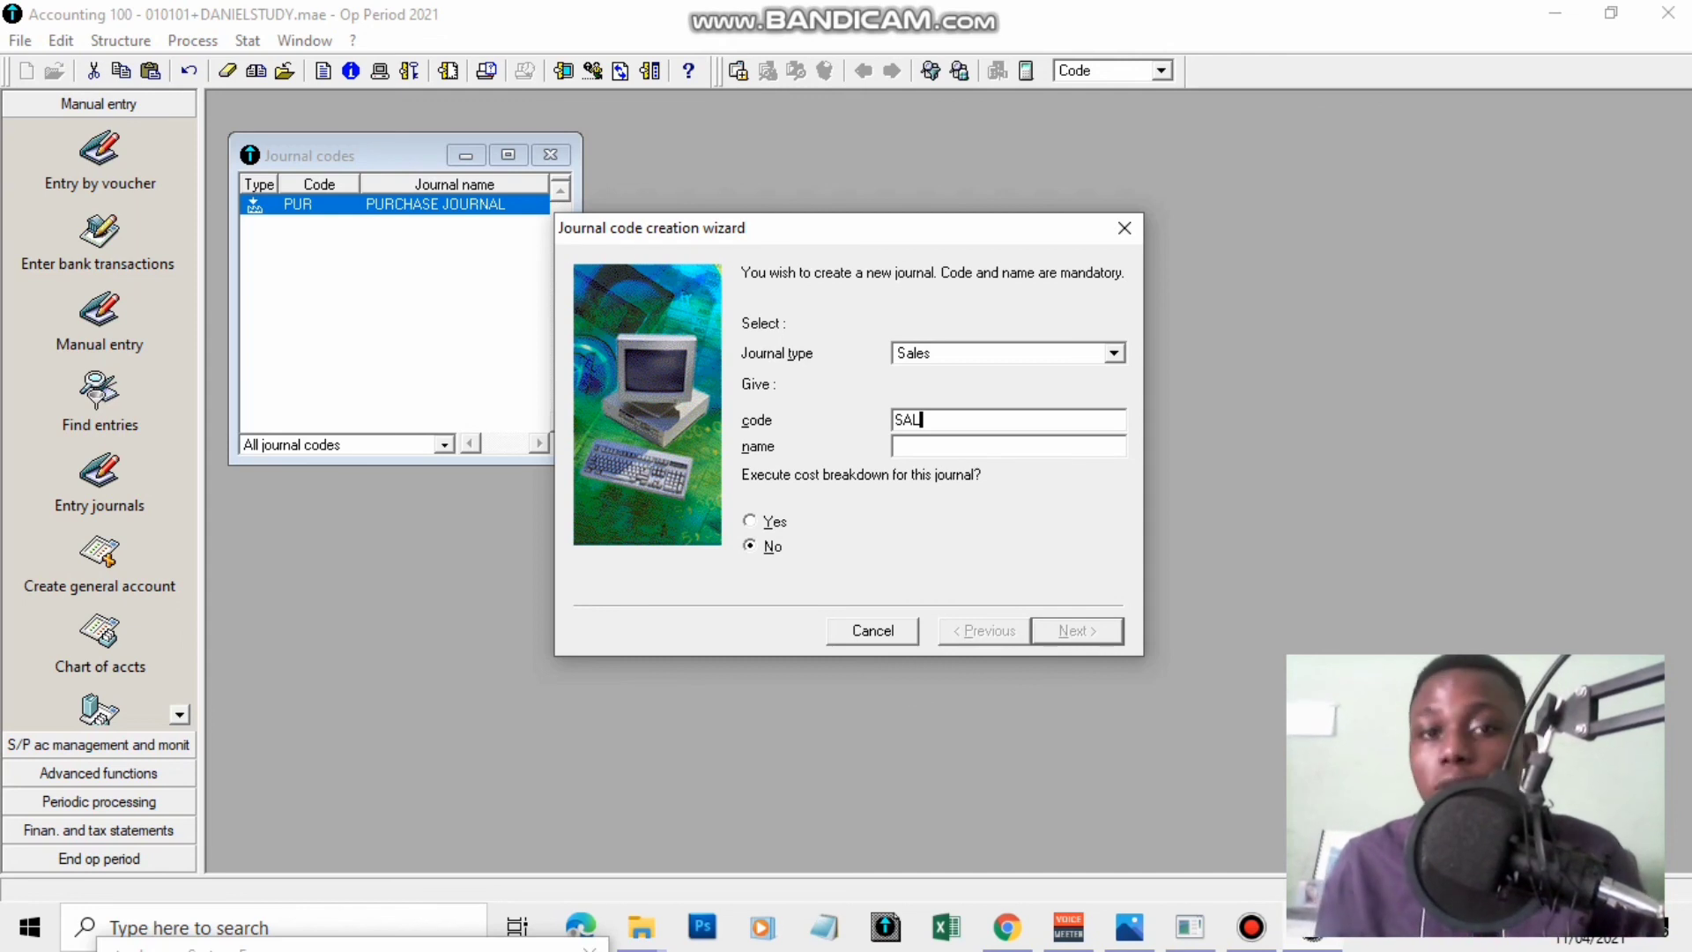
{"action": "key", "text": "Tab"}
{"action": "type", "text": "SALES OF GOOF"}
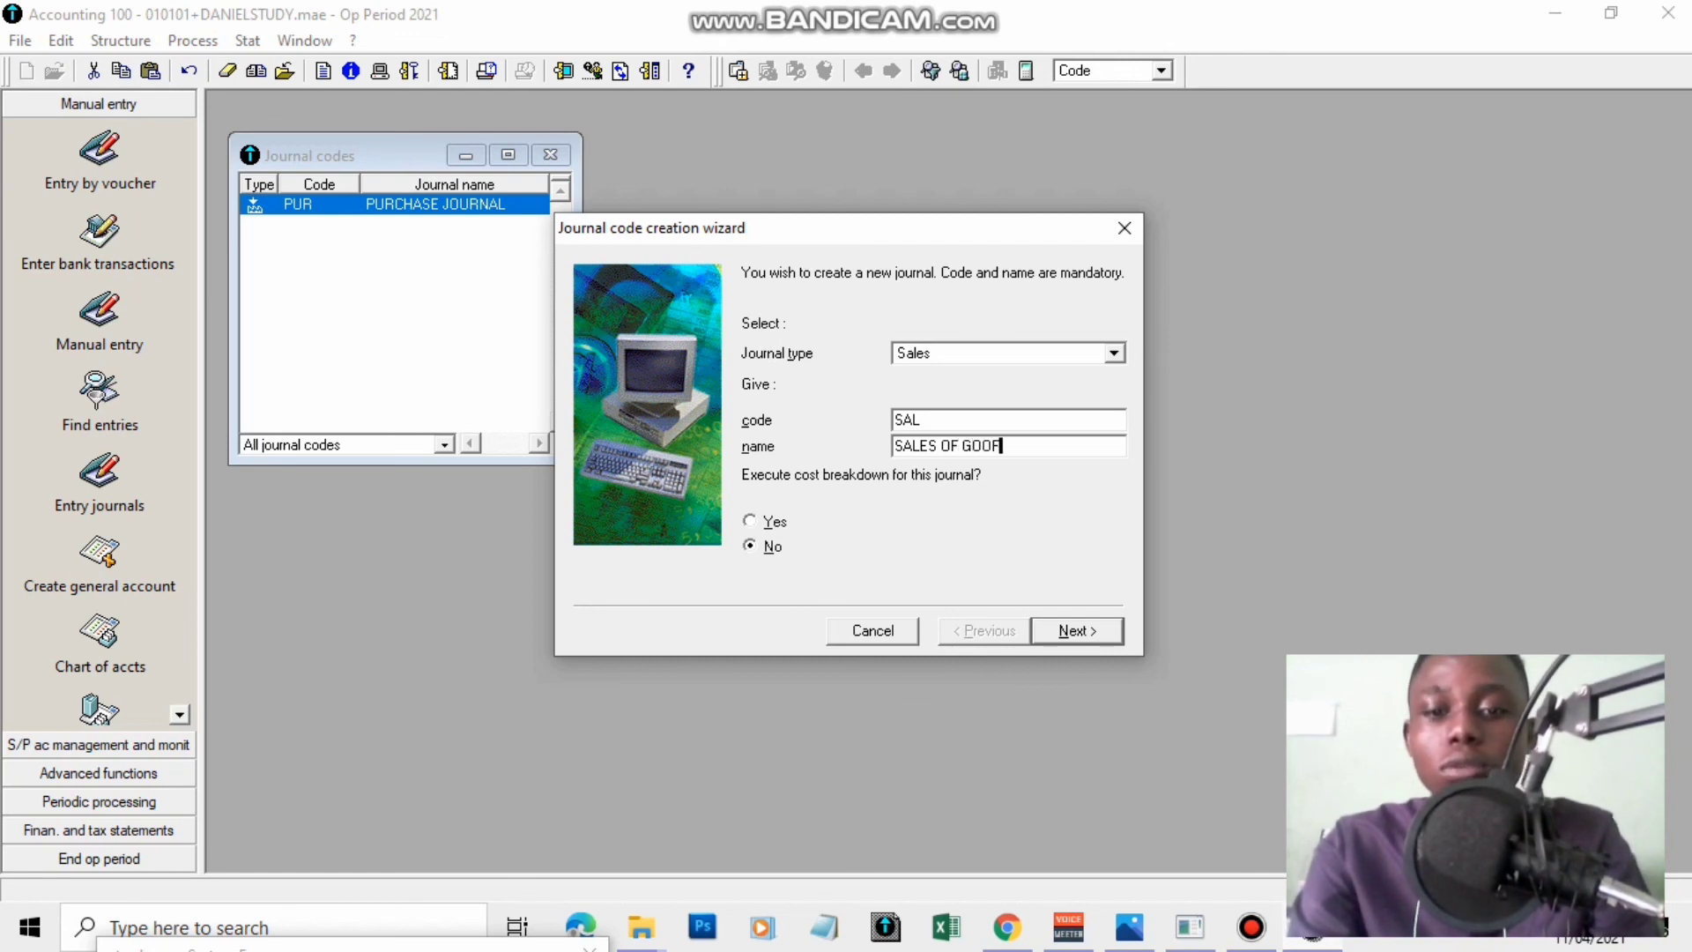
{"action": "key", "text": "BackSpace"}
{"action": "type", "text": "DS"}
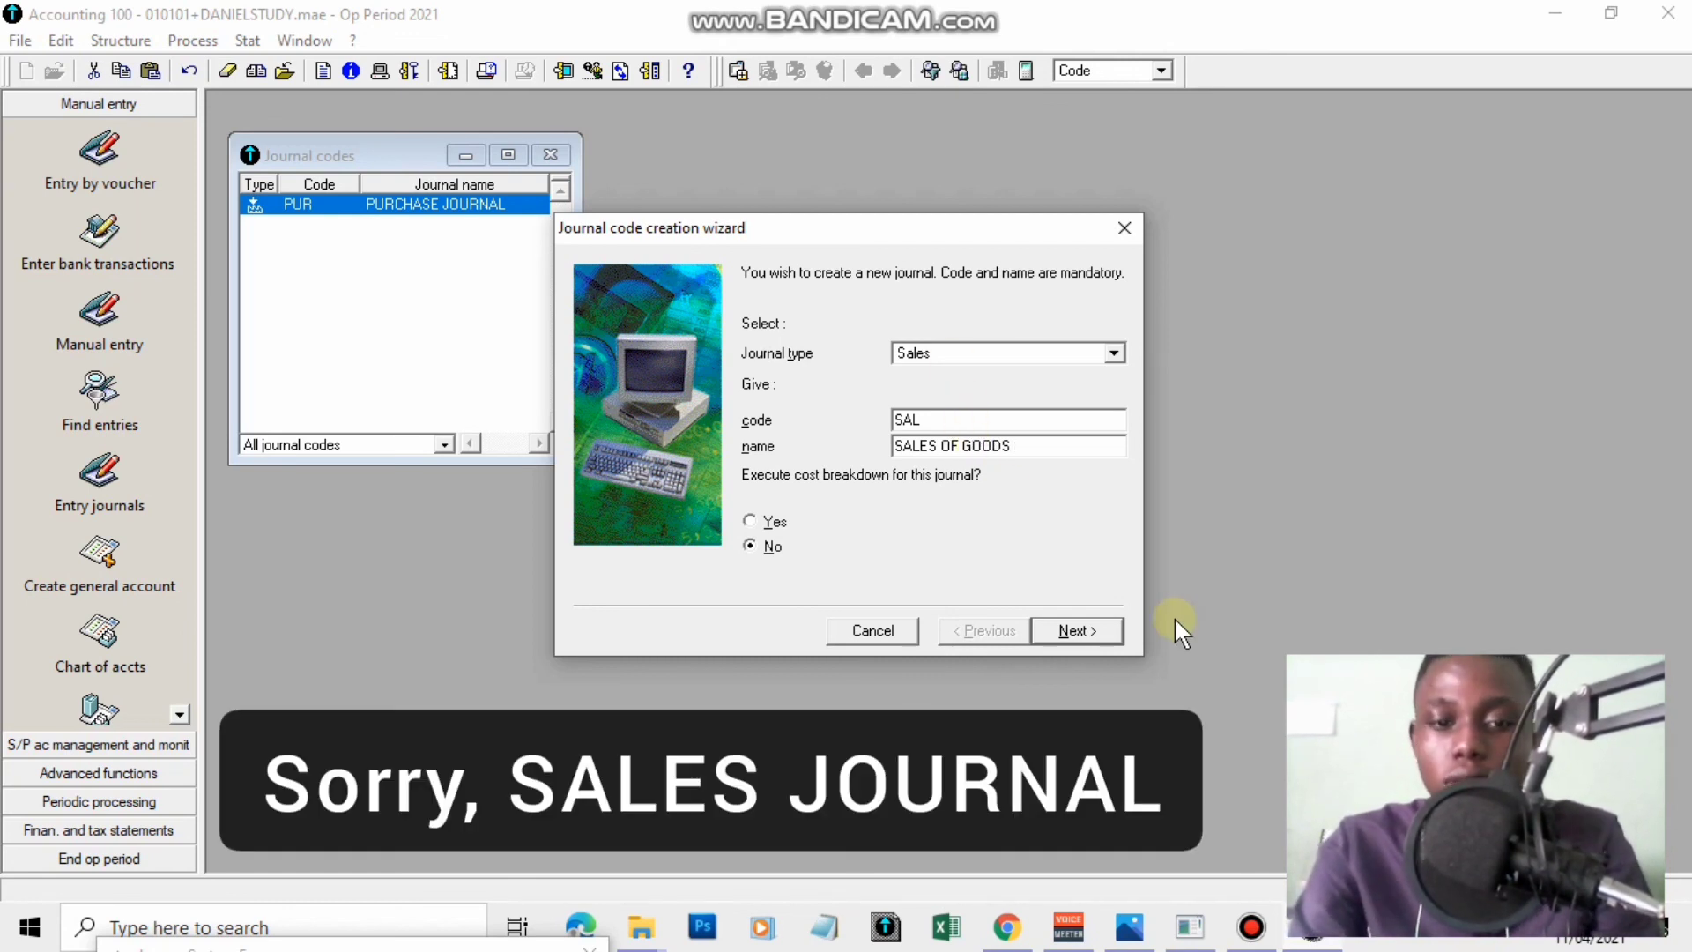
{"action": "left_click", "coordinate": [1075, 631]}
{"action": "left_click", "coordinate": [1082, 632]}
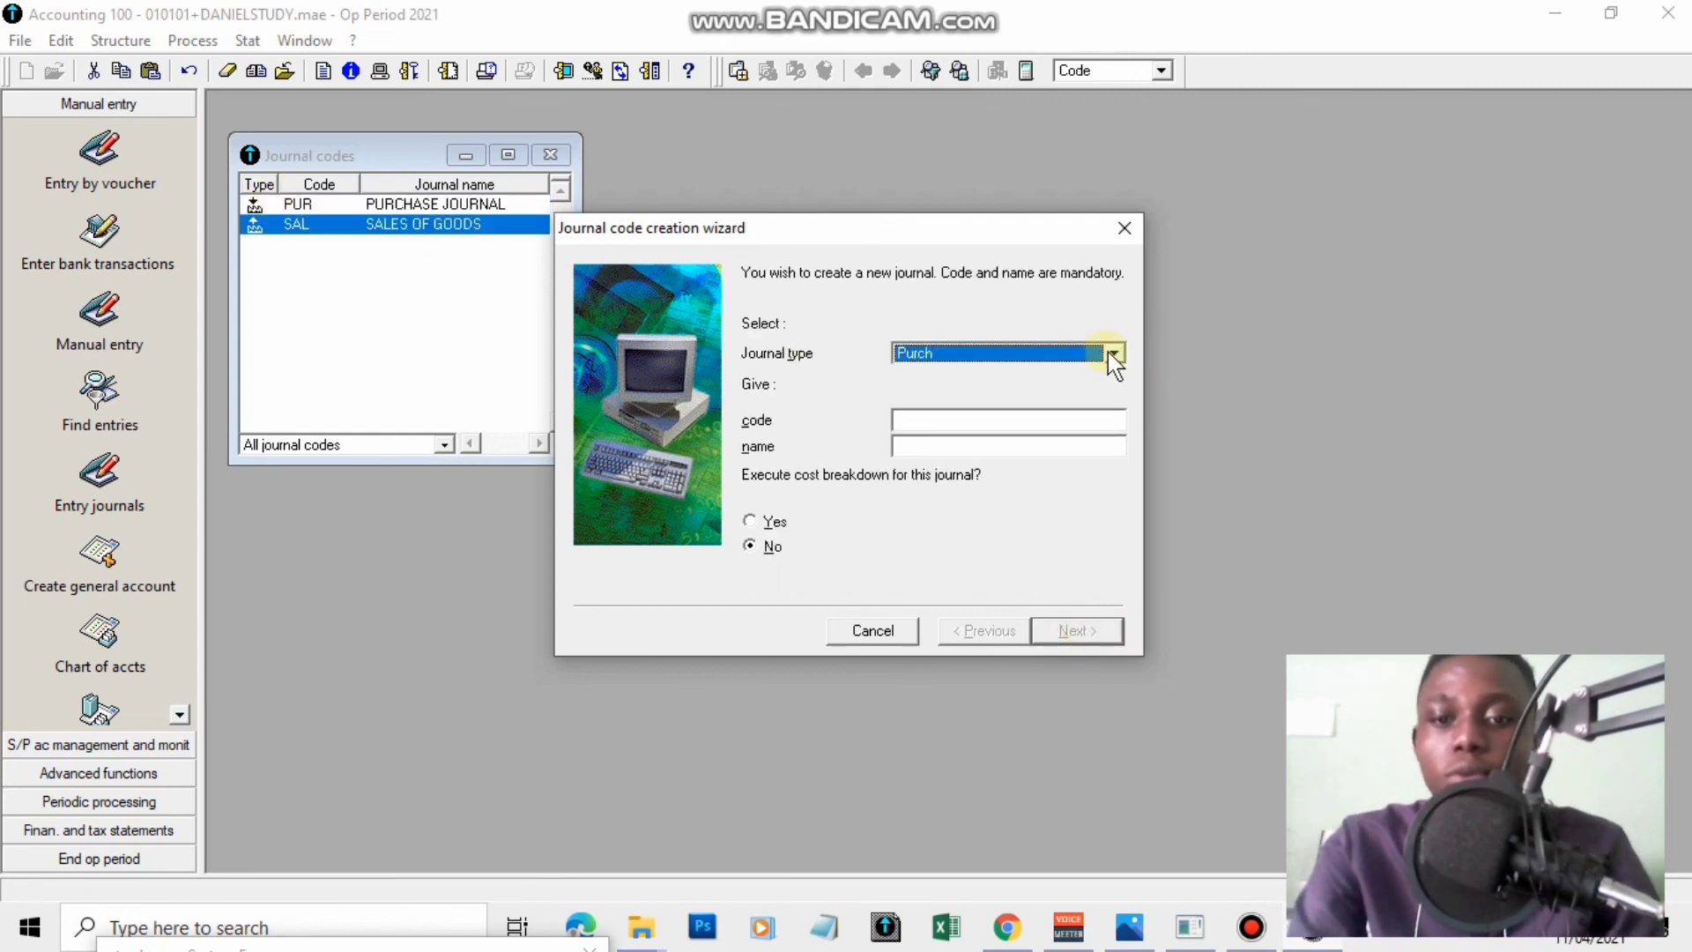
Define a Cash type journal with code CAS and name CASH JOURNAL, and proceed to its cash characteristics.
{"action": "left_click", "coordinate": [1104, 355]}
{"action": "left_click", "coordinate": [1031, 396]}
{"action": "key", "text": "Tab"}
{"action": "type", "text": "CAS"}
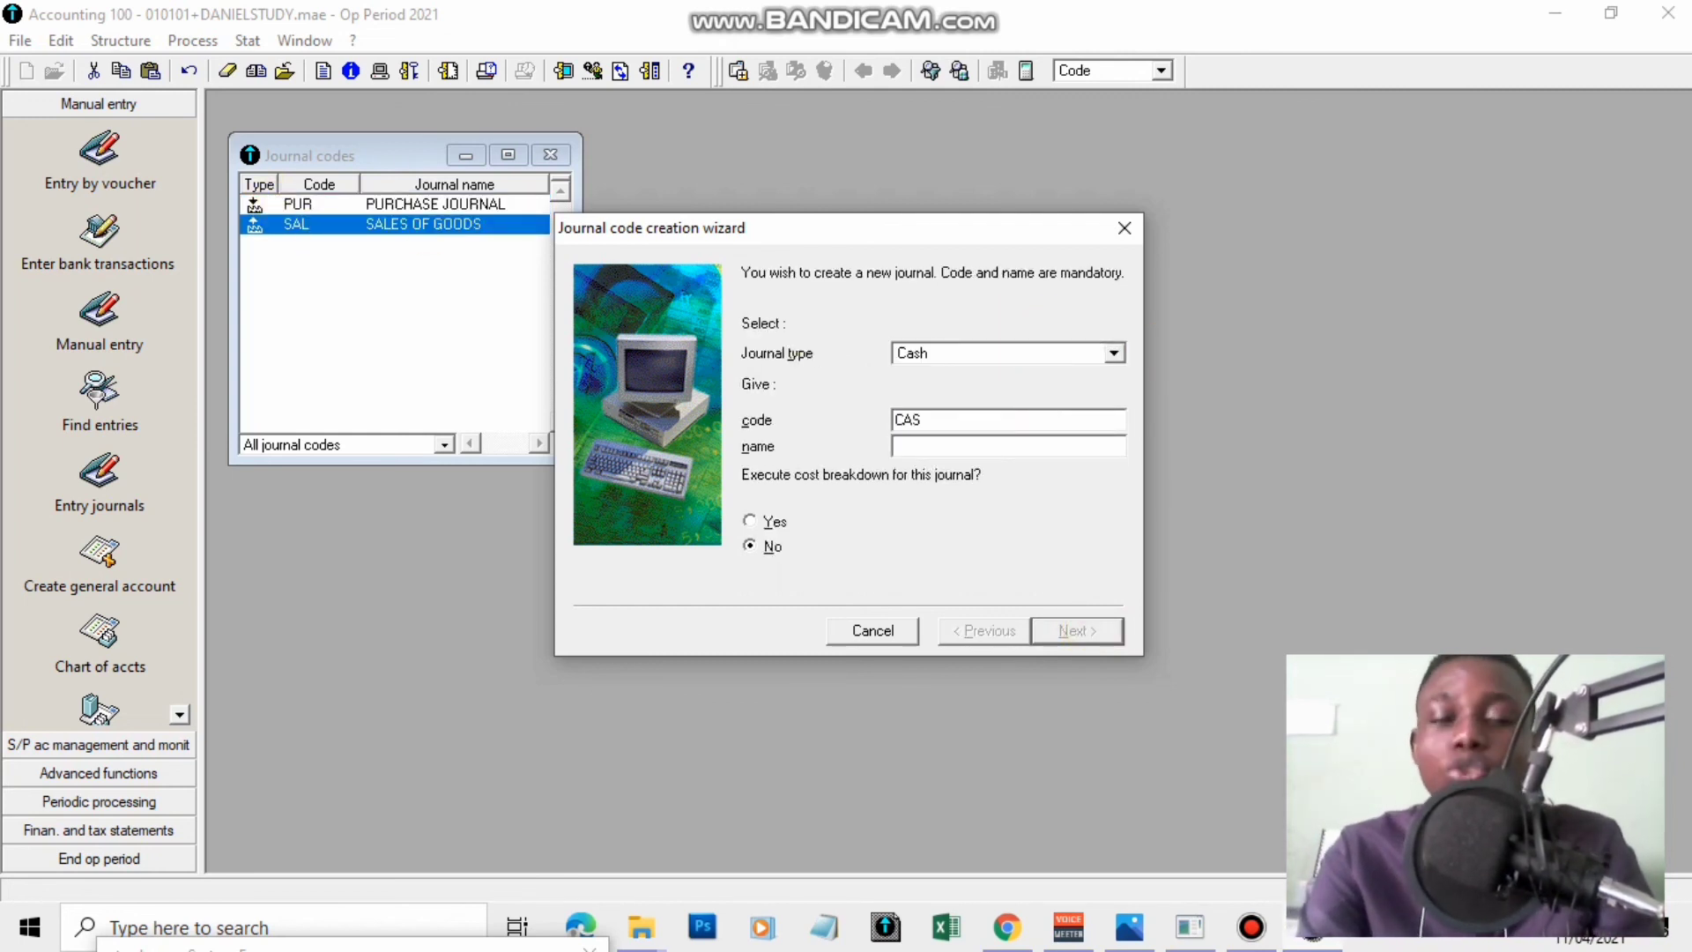
{"action": "left_click", "coordinate": [944, 446]}
{"action": "type", "text": "CASH JOURNAL"}
{"action": "left_click", "coordinate": [1082, 631]}
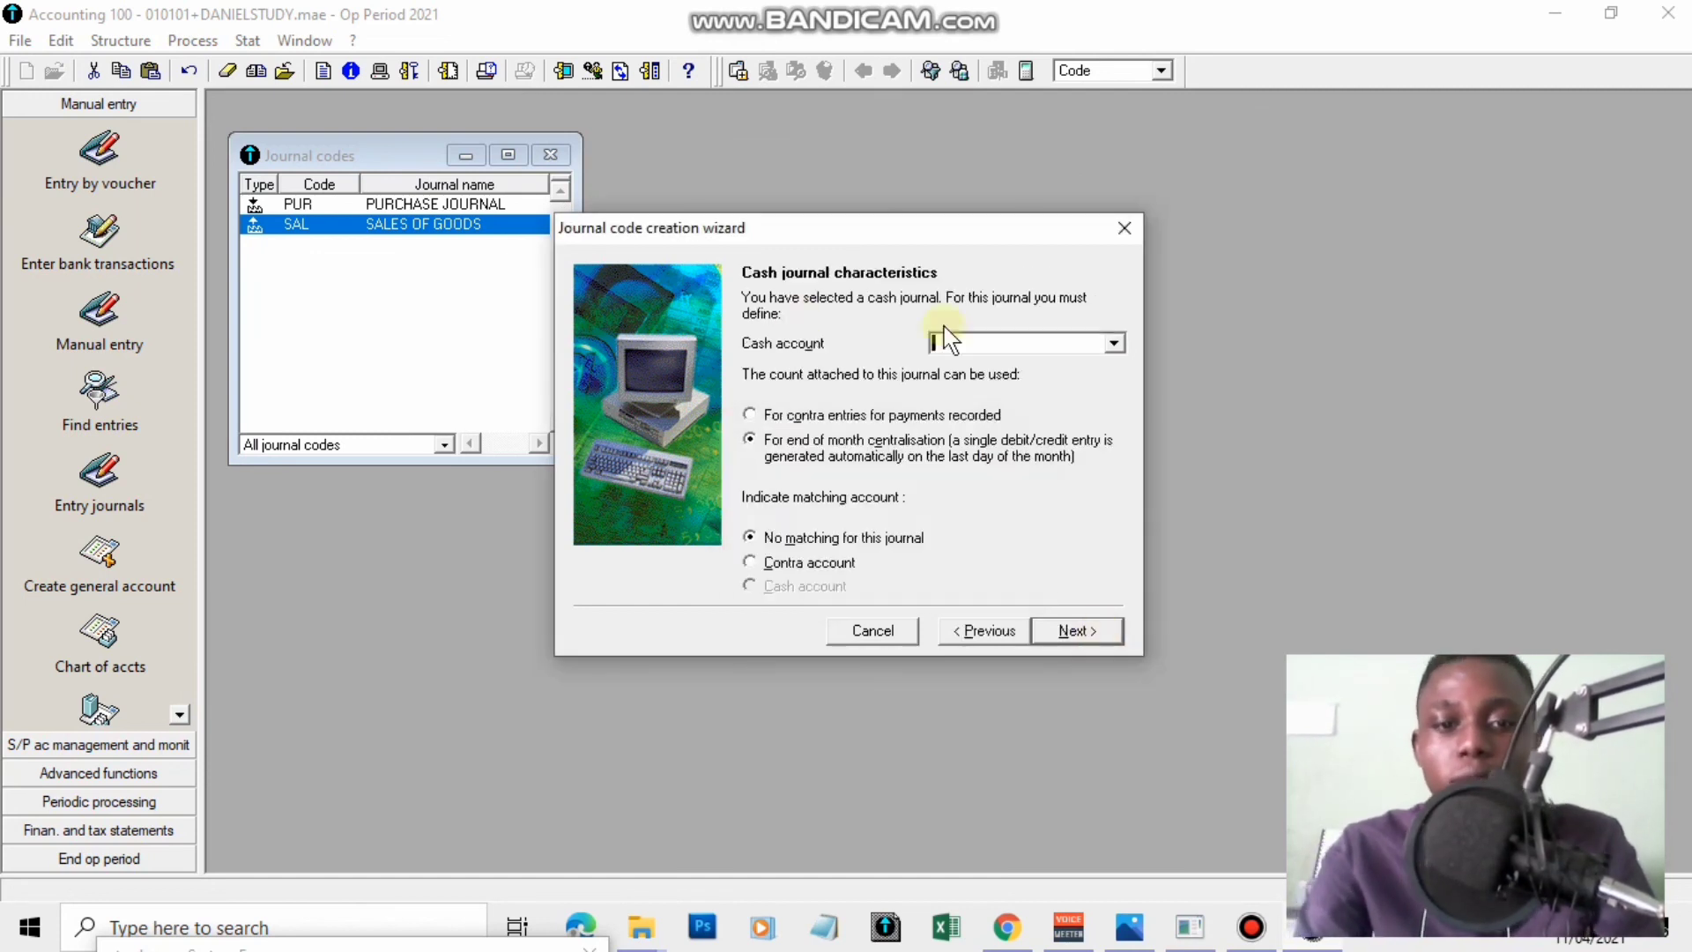
Pick the cash account for CASH JOURNAL and validate the journal code.
{"action": "left_click", "coordinate": [1114, 342]}
{"action": "left_click", "coordinate": [1014, 719]}
{"action": "left_click", "coordinate": [1069, 631]}
{"action": "left_click", "coordinate": [950, 571]}
{"action": "left_click", "coordinate": [1075, 631]}
Create a General type journal with code GEN and name GENERAL JOURNAL.
{"action": "left_click", "coordinate": [1057, 352]}
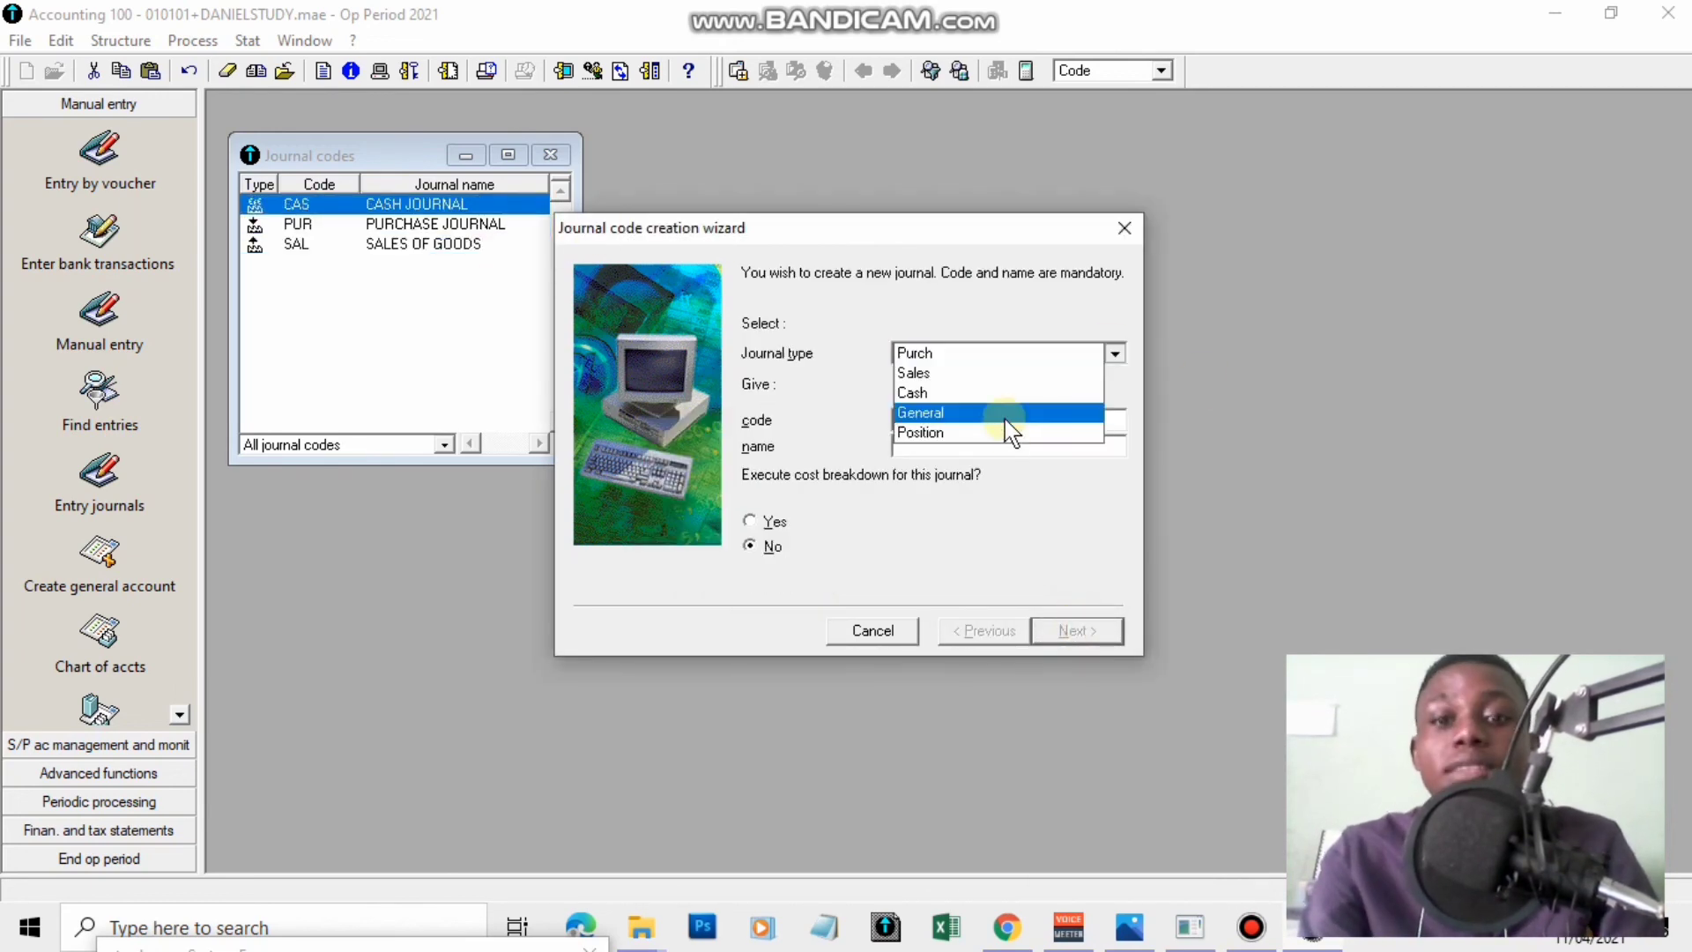
{"action": "left_click", "coordinate": [1005, 412]}
{"action": "left_click", "coordinate": [938, 421]}
{"action": "type", "text": "GEN"}
{"action": "key", "text": "Tab"}
{"action": "type", "text": "GENERAL JOURNAL"}
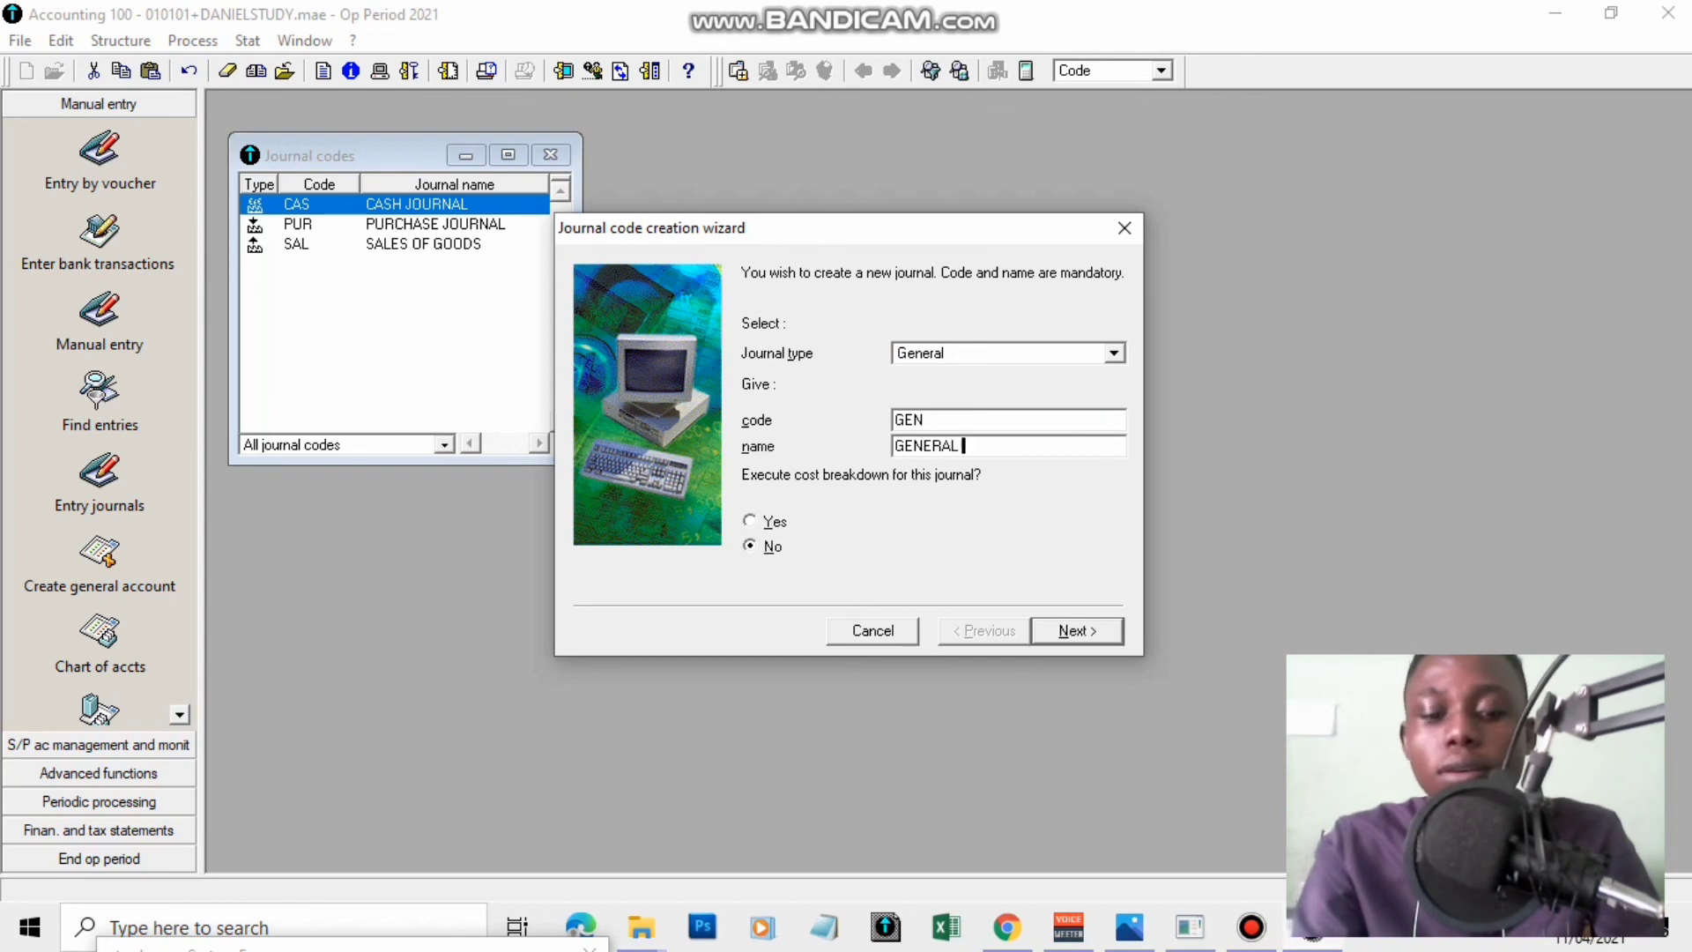
{"action": "left_click", "coordinate": [1069, 631]}
Create a Position type journal with code BAL and name BALANCE SHEET JOURNAL.
{"action": "left_click", "coordinate": [1114, 353]}
{"action": "left_click", "coordinate": [1005, 434]}
{"action": "left_click", "coordinate": [953, 413]}
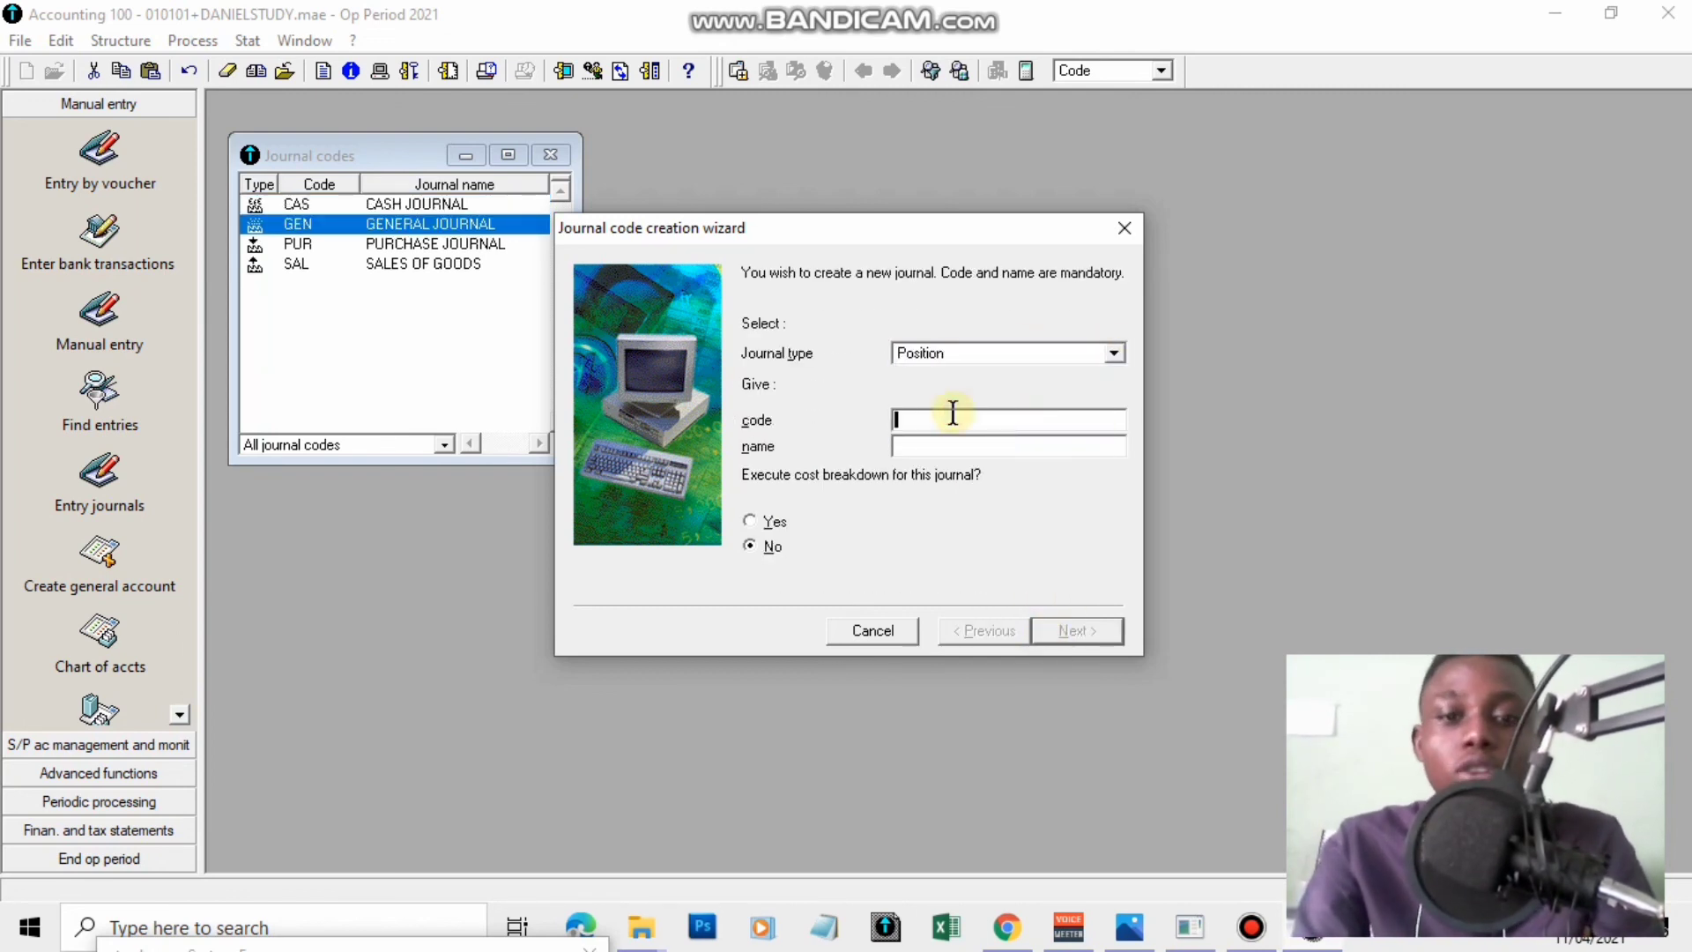
{"action": "type", "text": "BAL"}
{"action": "key", "text": "Tab"}
{"action": "type", "text": "BALANCE SHEET JOURNAL"}
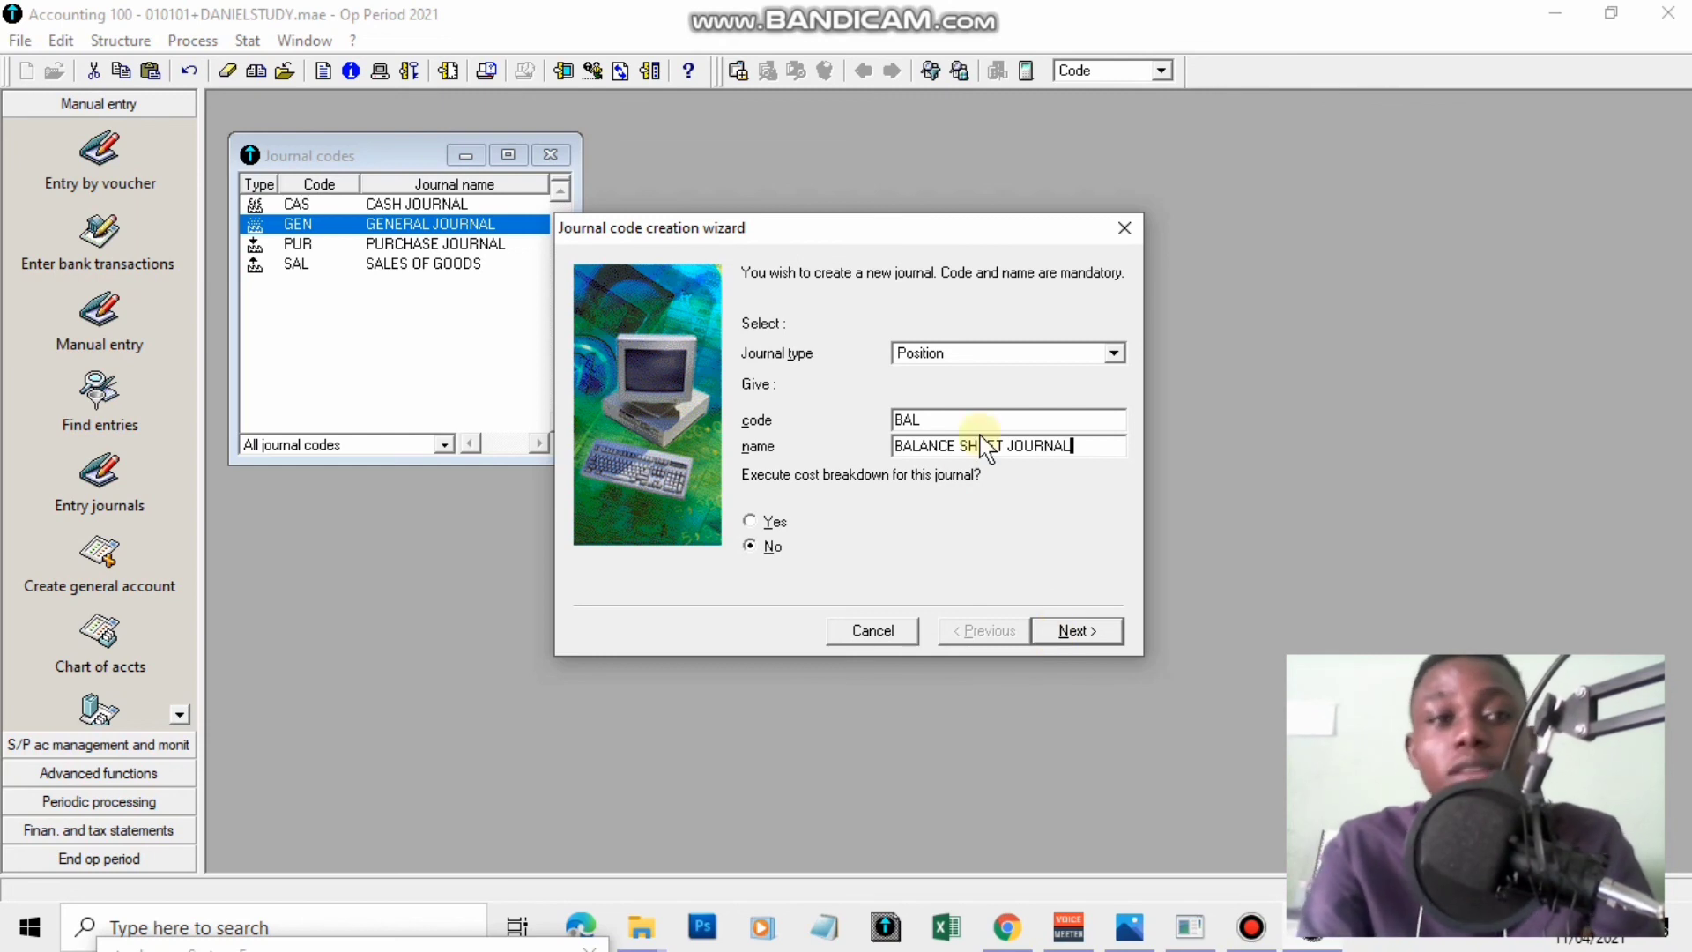
{"action": "left_click", "coordinate": [1076, 631]}
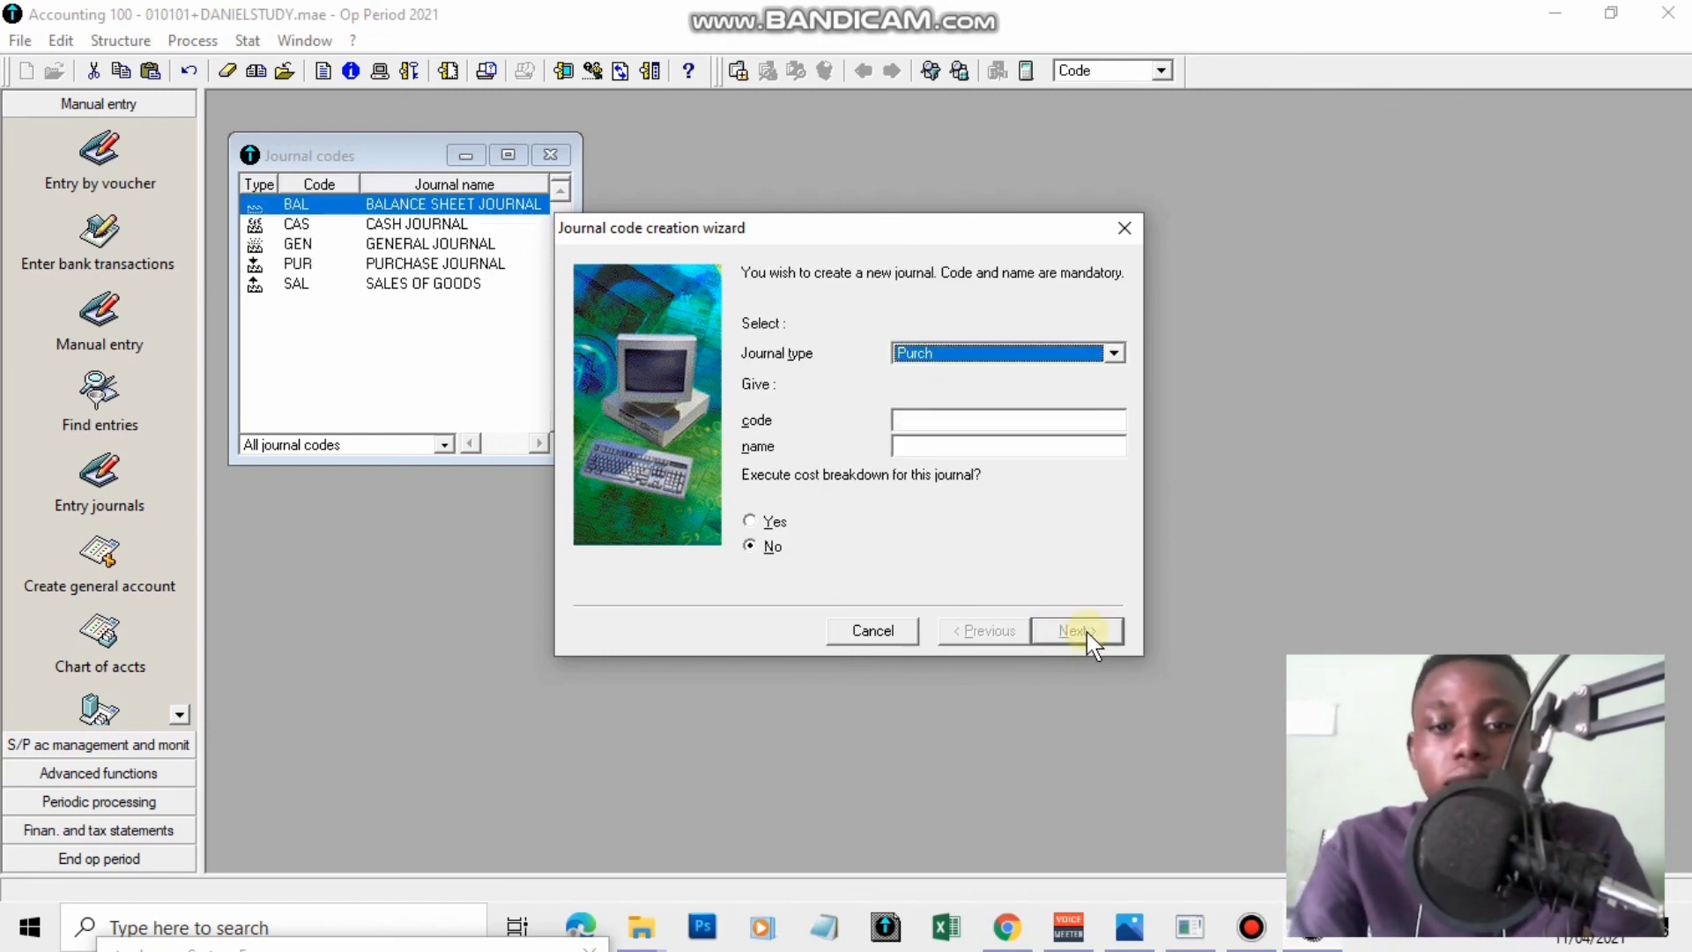
Exit the journal creation wizard without adding another journal, and close the journal codes list.
{"action": "left_click", "coordinate": [1114, 354]}
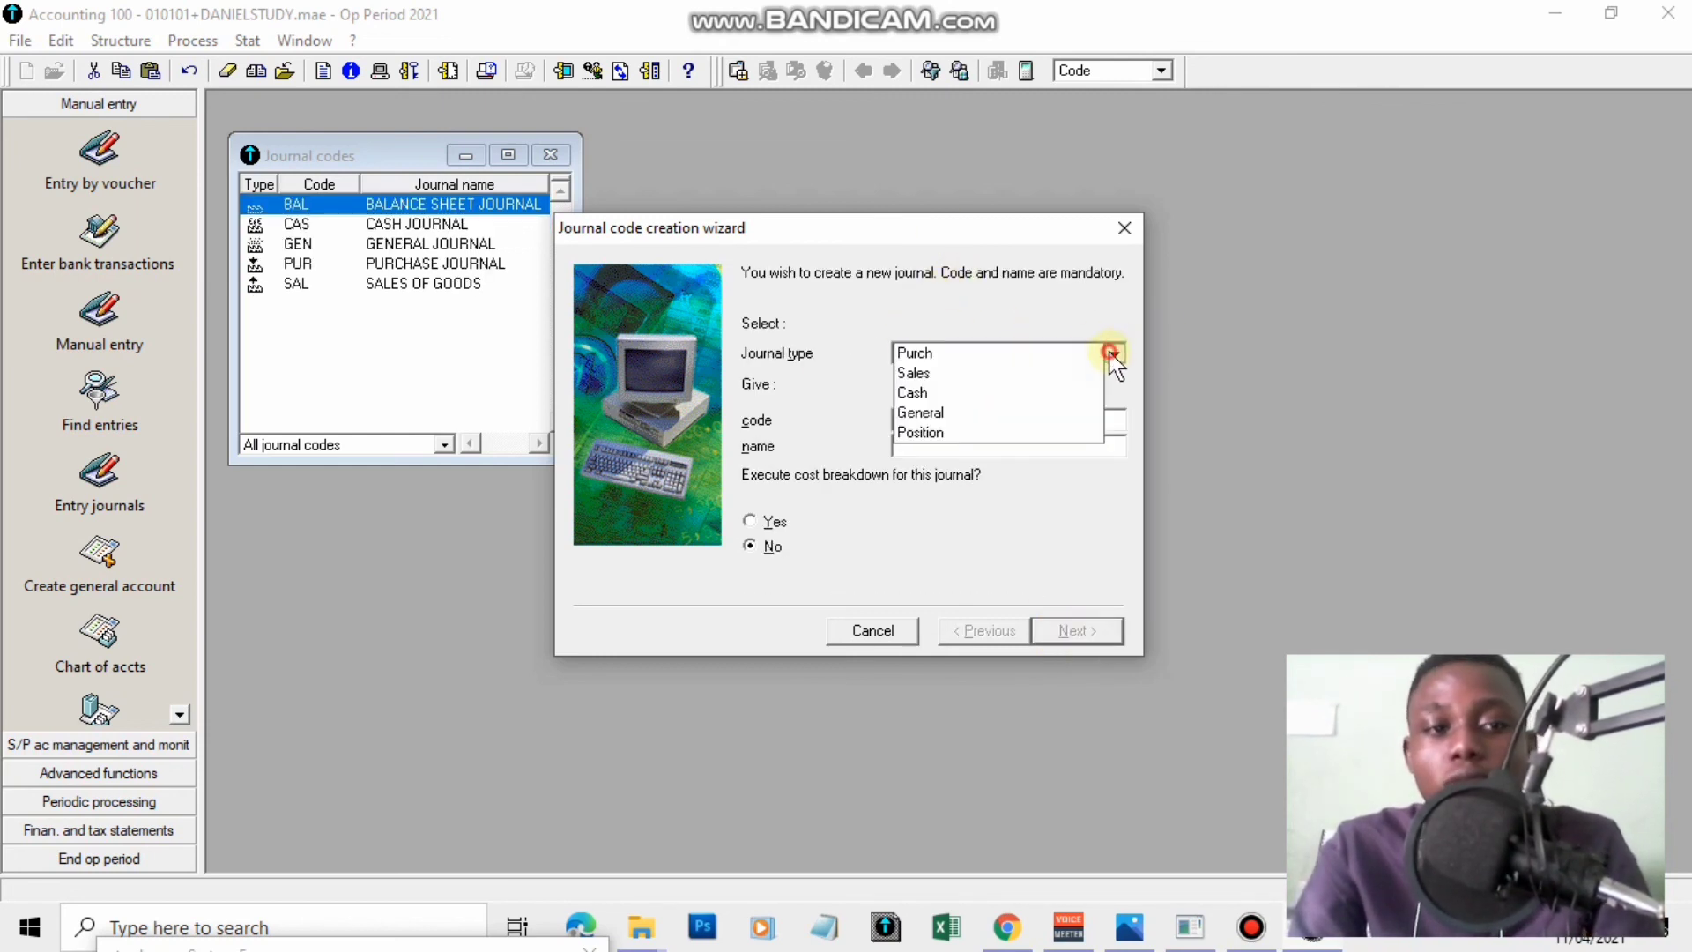
{"action": "left_click", "coordinate": [1080, 294]}
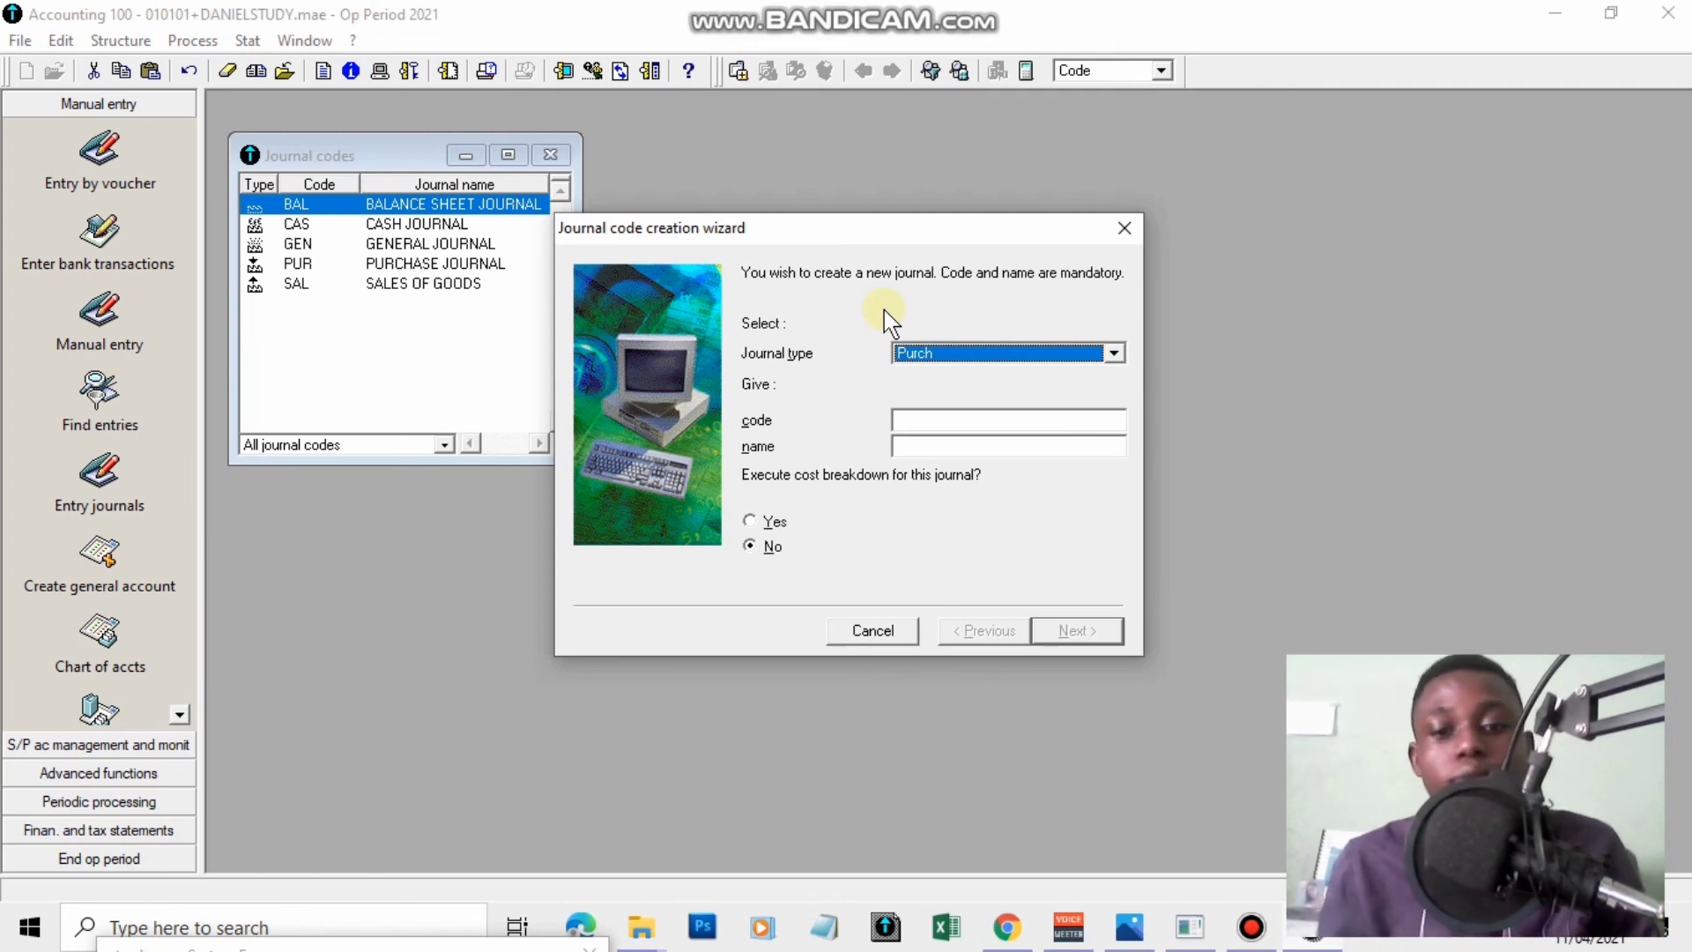
{"action": "left_click", "coordinate": [1125, 227]}
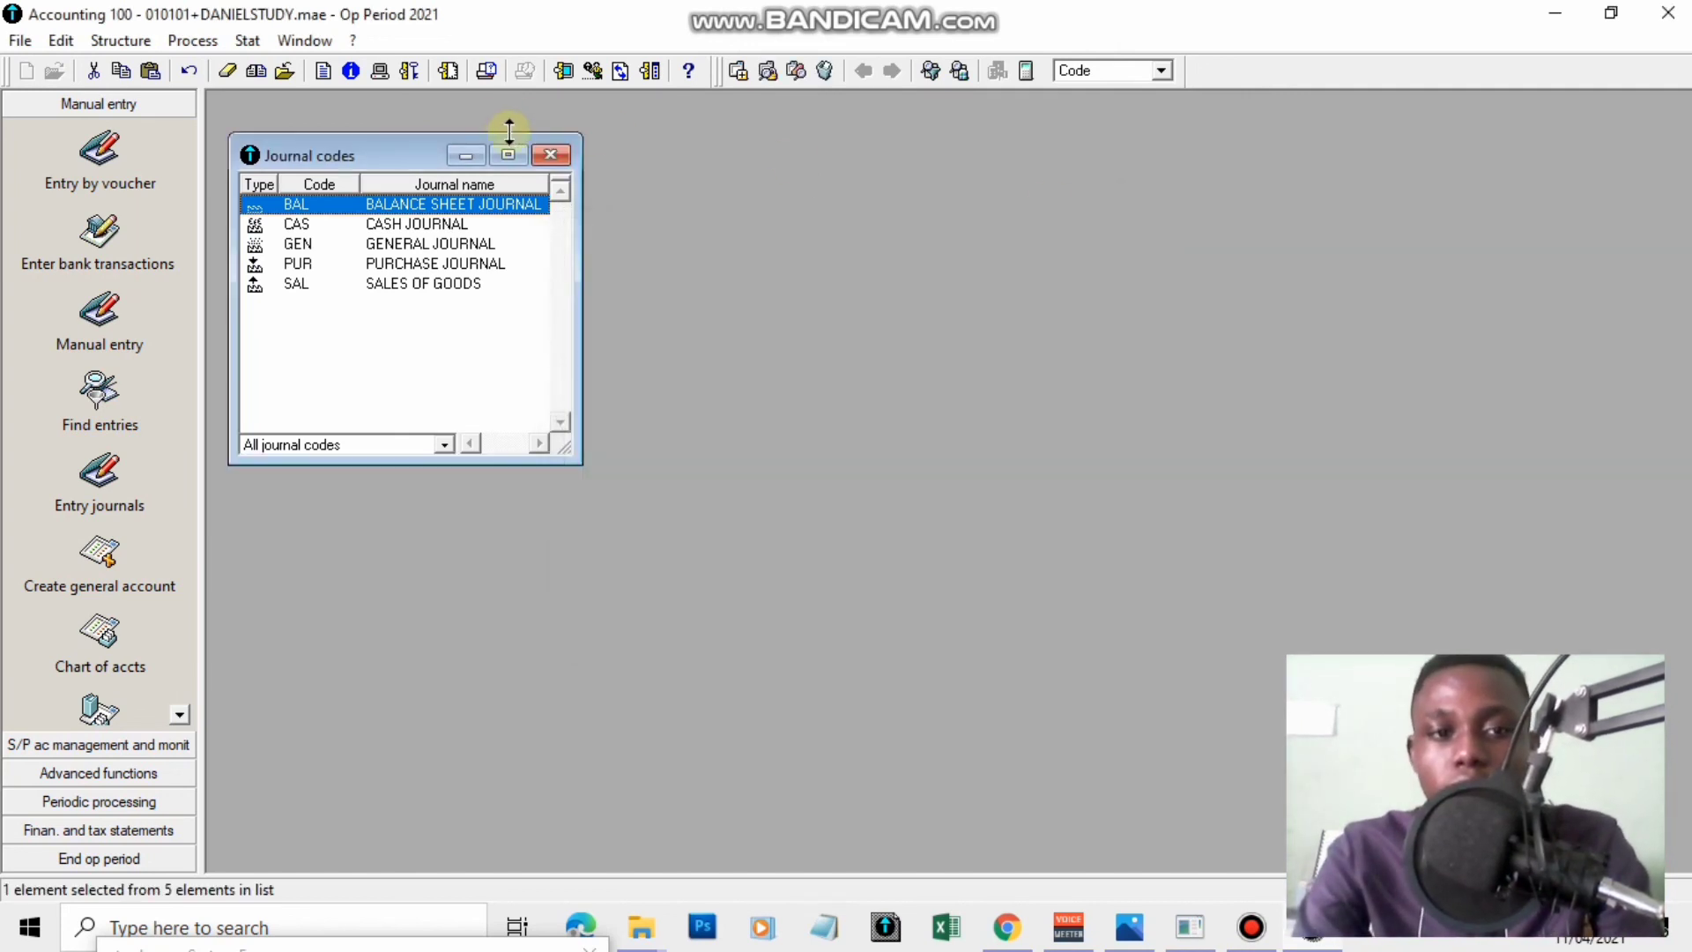
{"action": "left_click", "coordinate": [550, 156]}
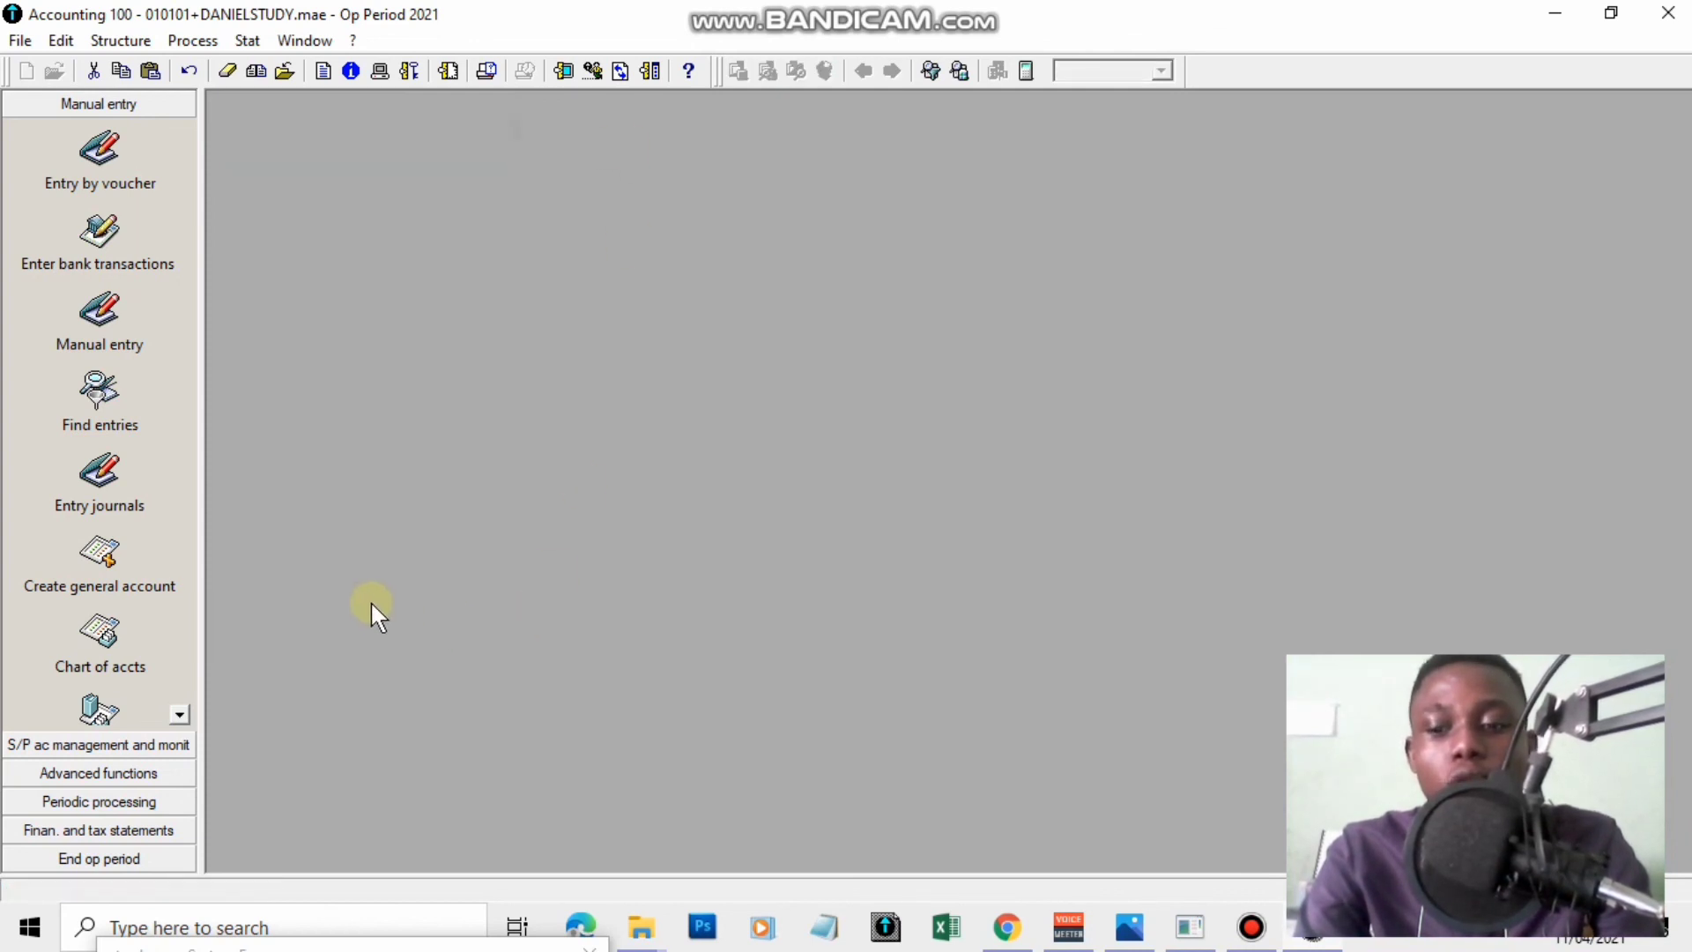